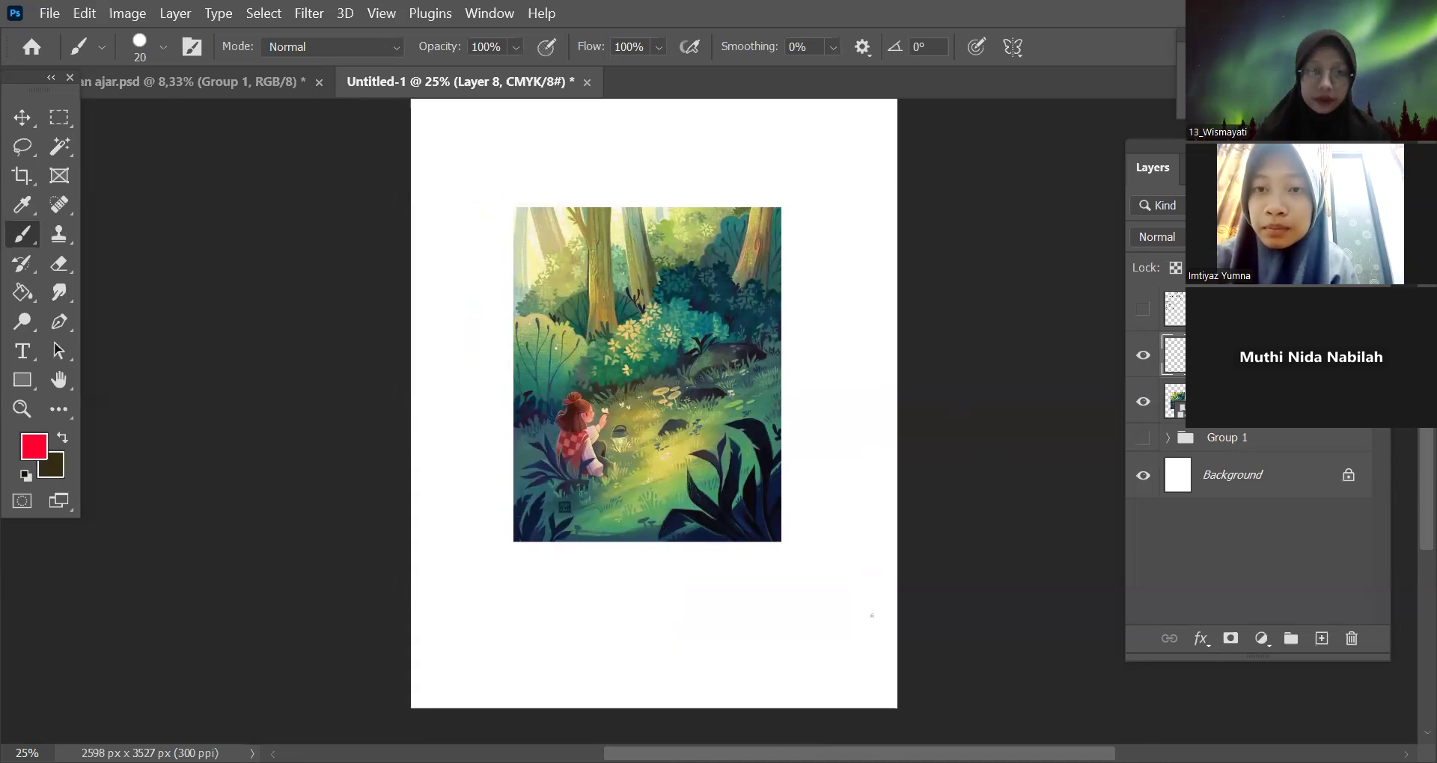
Hide the forest illustration and the layer directly above it, and show the handwritten "Step ilustrasi" notes layer.
key("ctrl+plus")
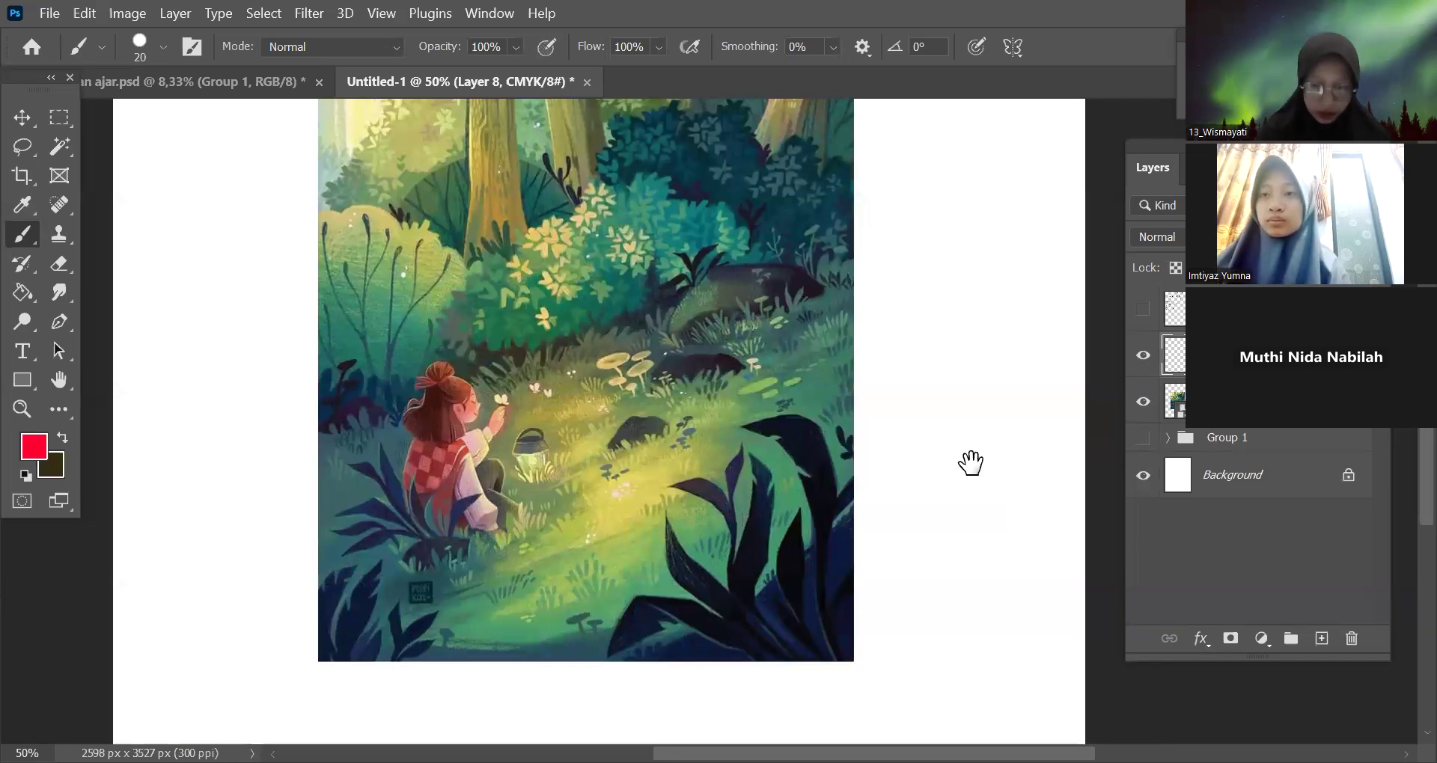
key("ctrl+minus")
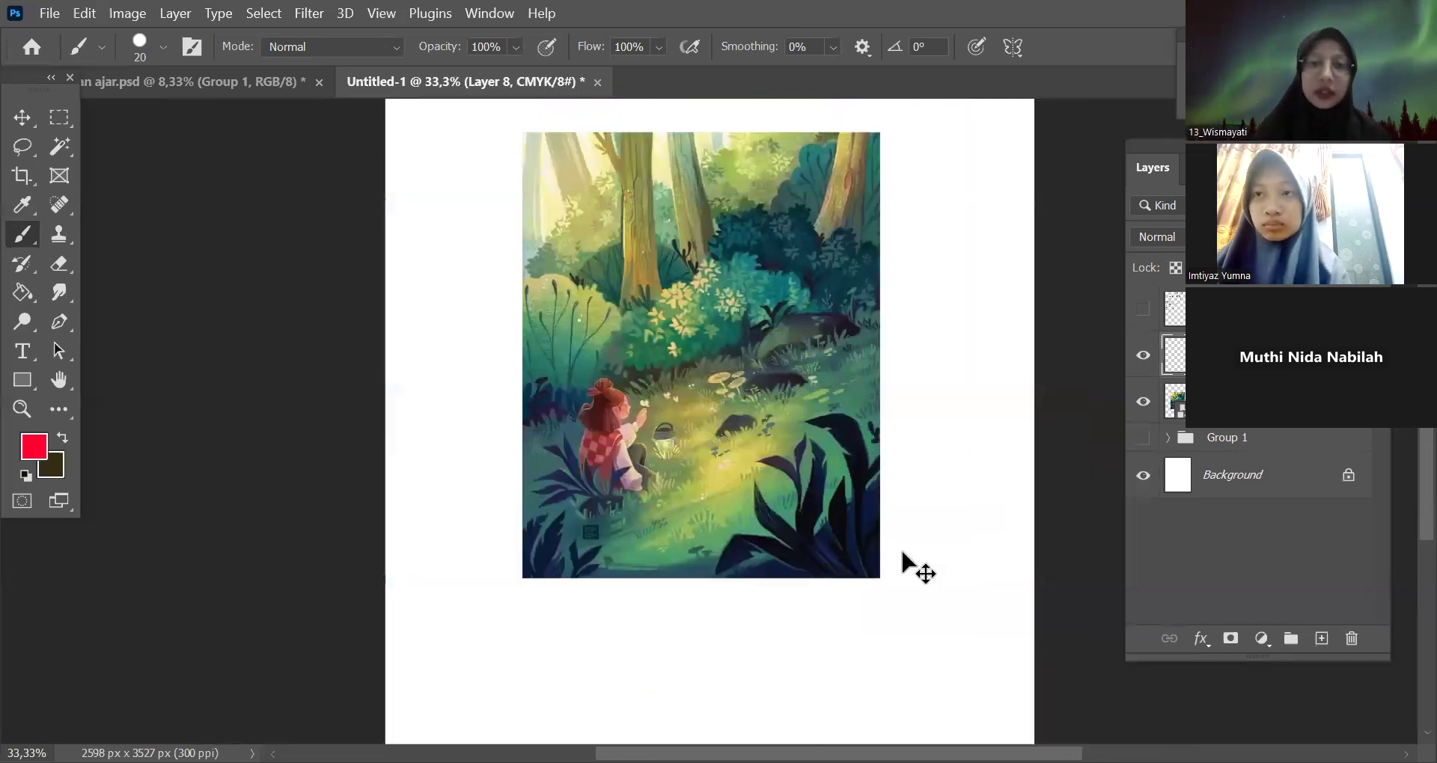
left_click_drag(895, 552, 831, 533)
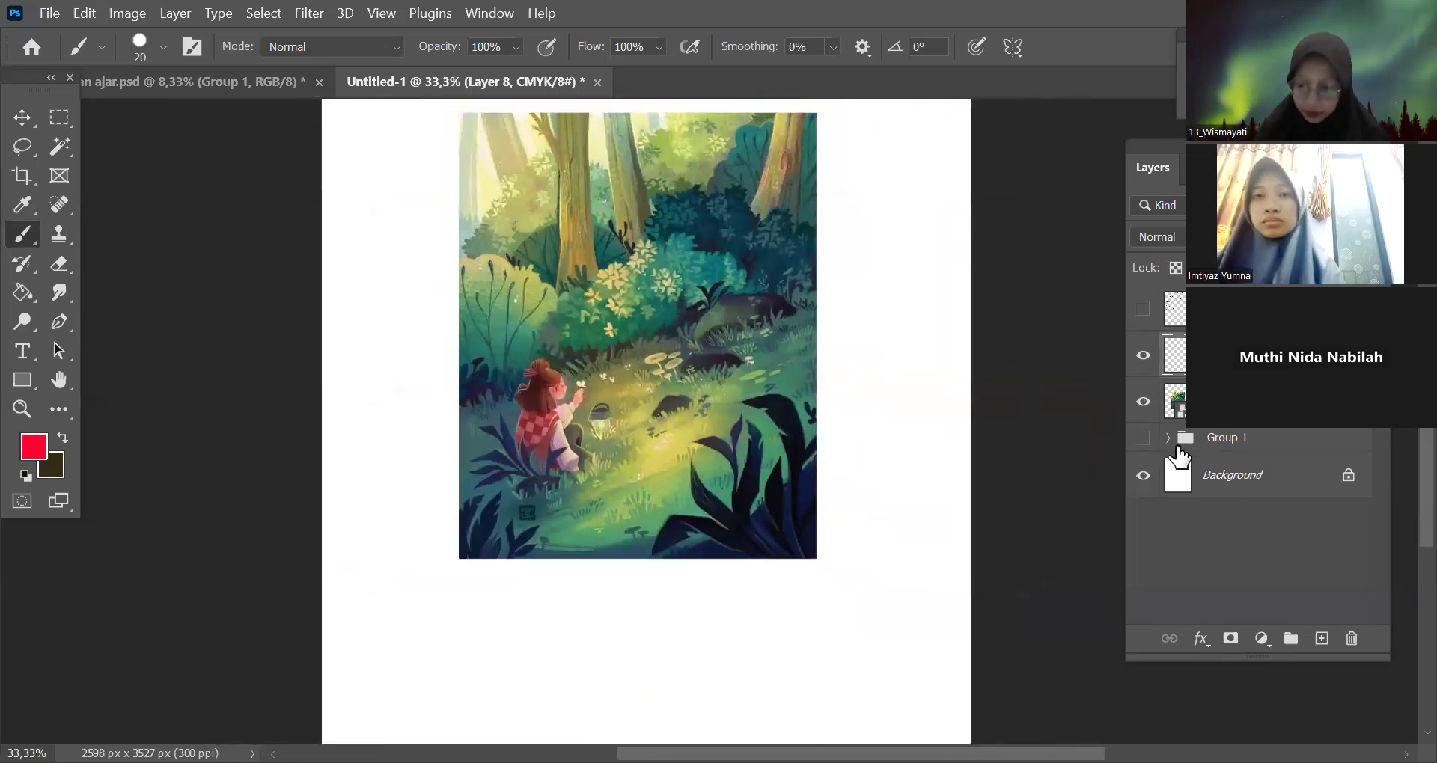
left_click(1144, 440)
left_click(1144, 439)
left_click(1142, 401)
left_click(1142, 355)
left_click(1143, 309)
key("ctrl+minus")
left_click_drag(987, 440, 1012, 539)
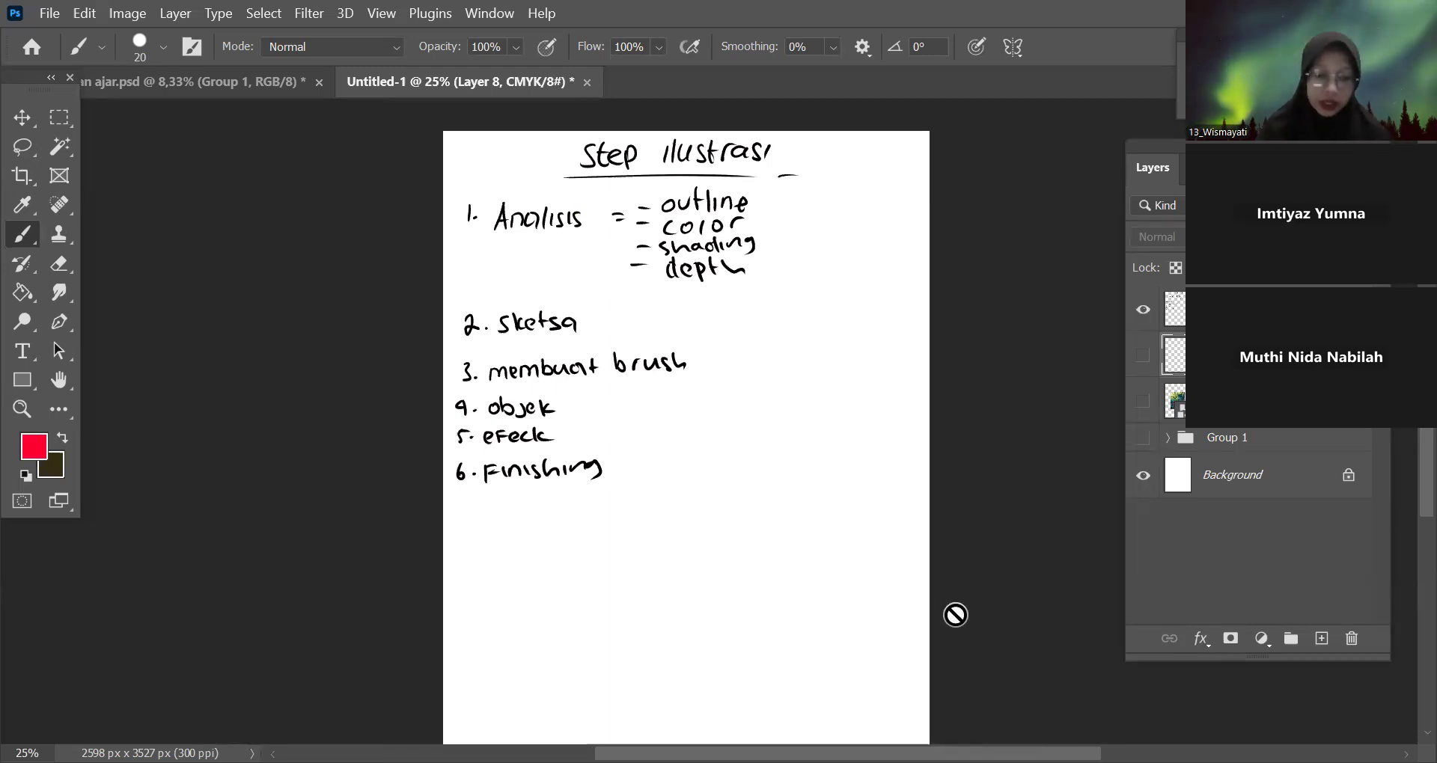
Read through the handwritten list of illustration steps, from the analysis points down to finishing.
key("ctrl+plus")
left_click_drag(911, 285, 949, 422)
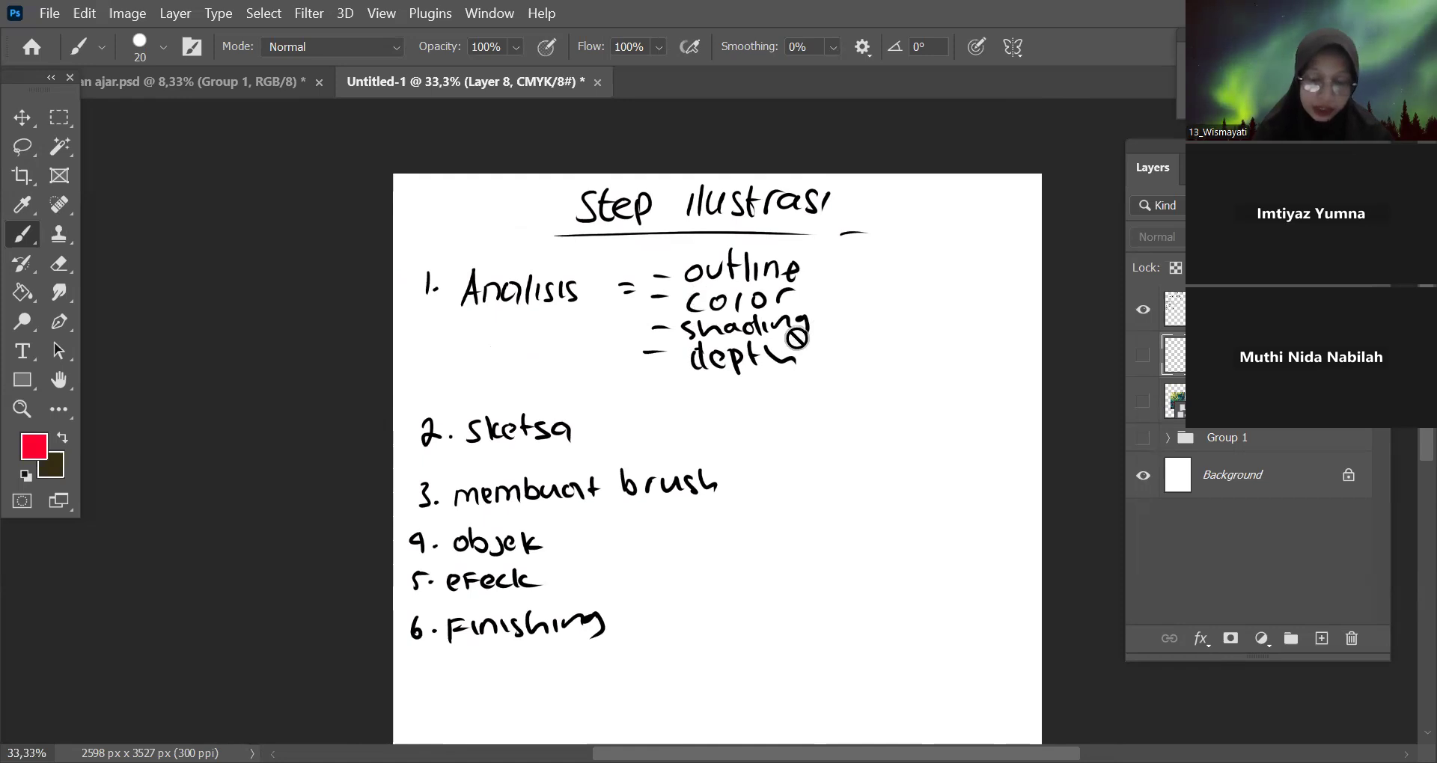
left_click_drag(947, 579, 949, 459)
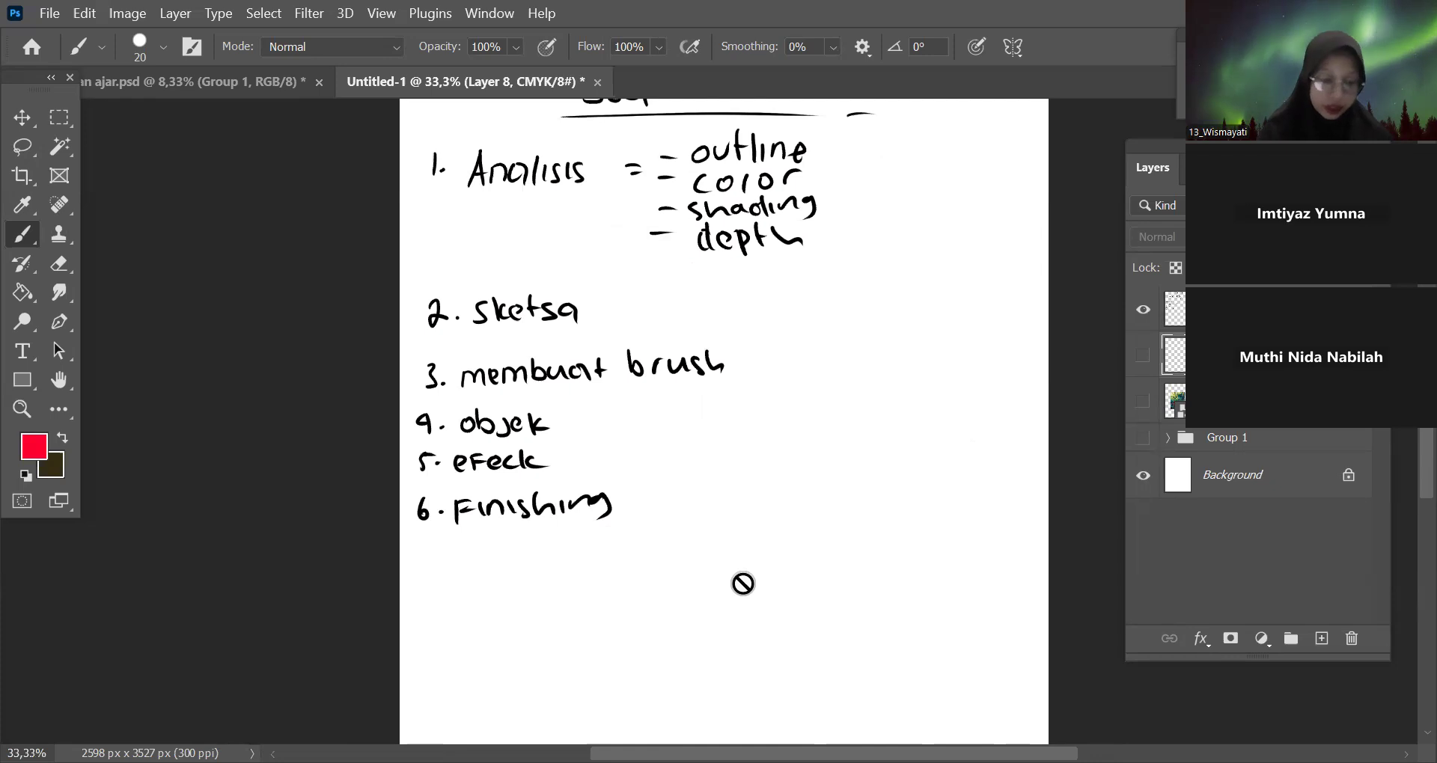
key("ctrl+minus")
key("ctrl+plus")
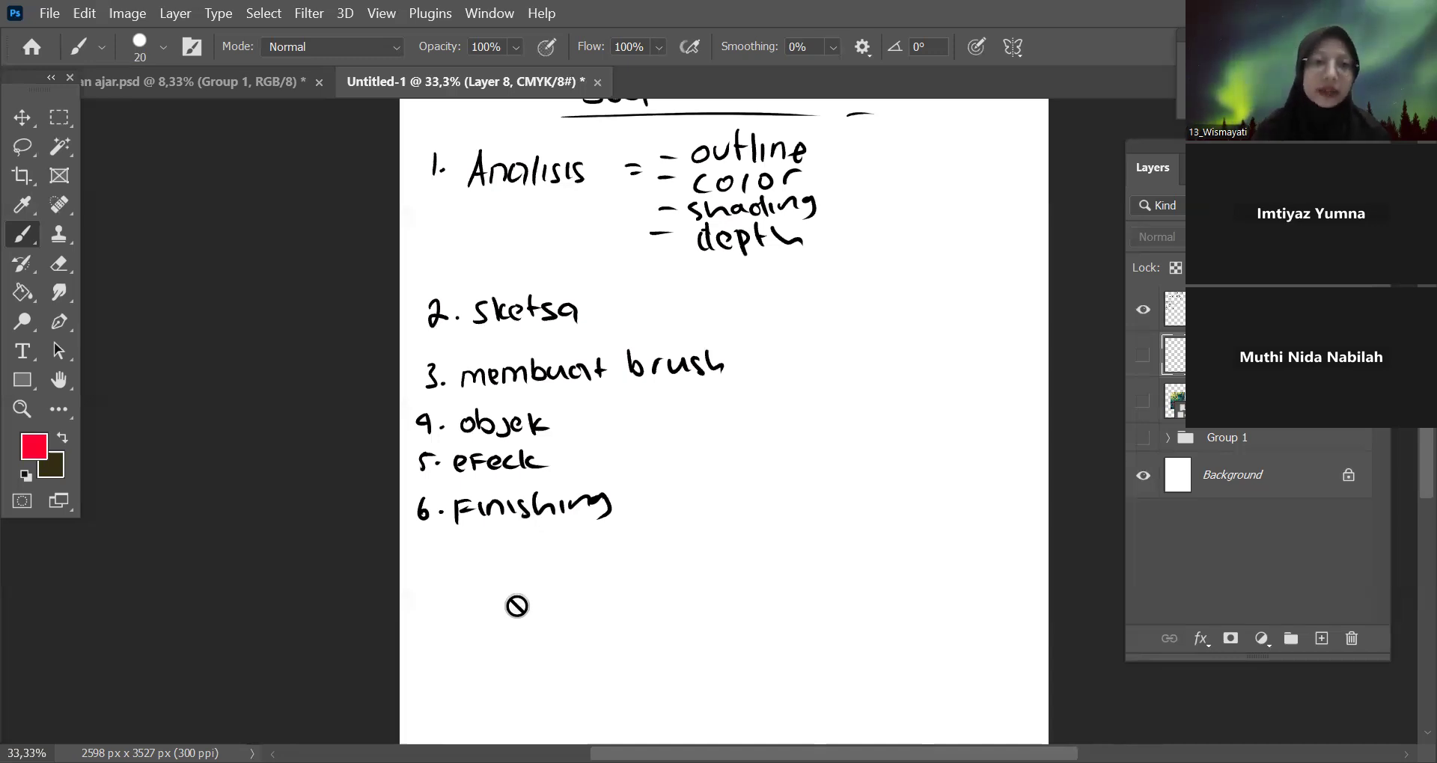
key("ctrl+minus")
left_click_drag(991, 510, 866, 489)
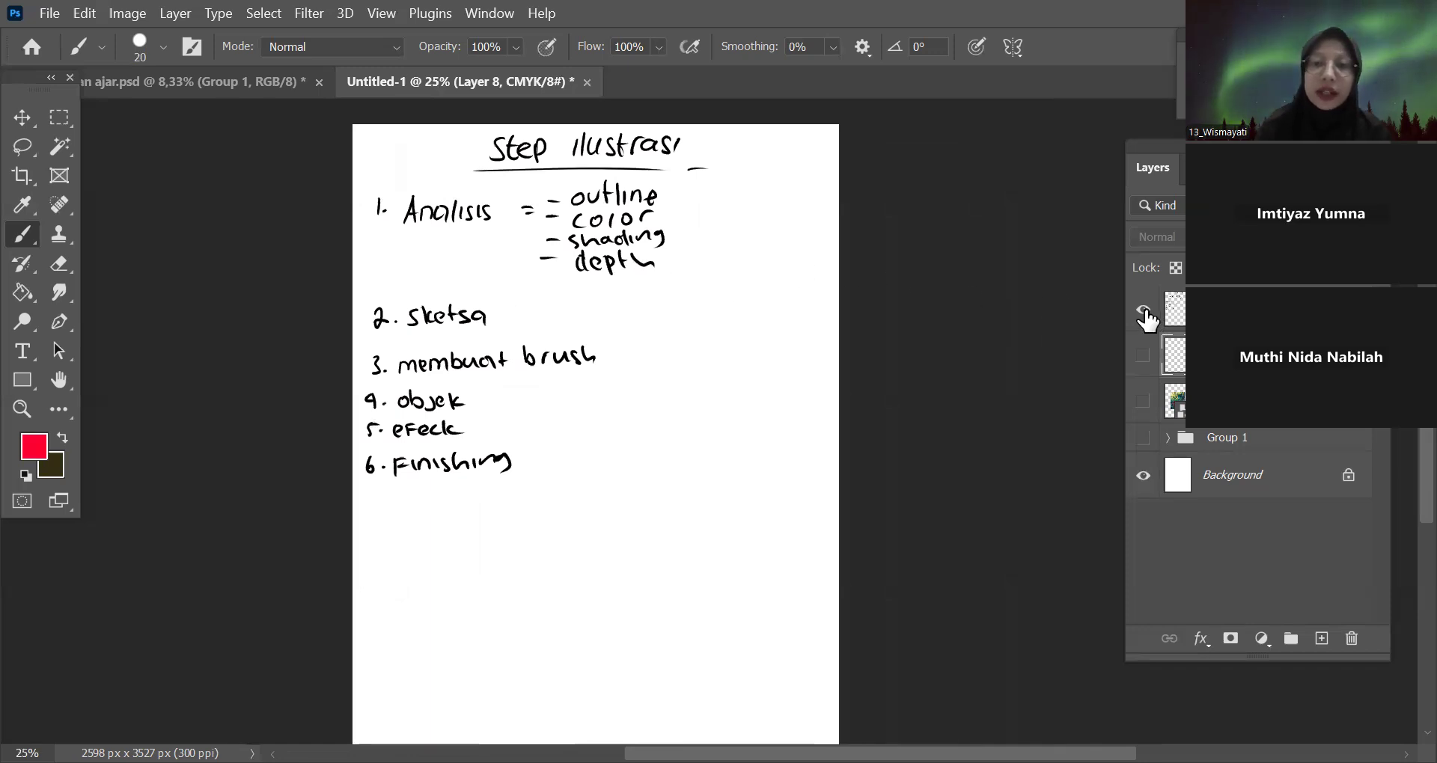
Hide the handwritten notes, show the forest illustration again and make it the active layer.
left_click(1143, 308)
left_click(1142, 402)
left_click(1156, 404)
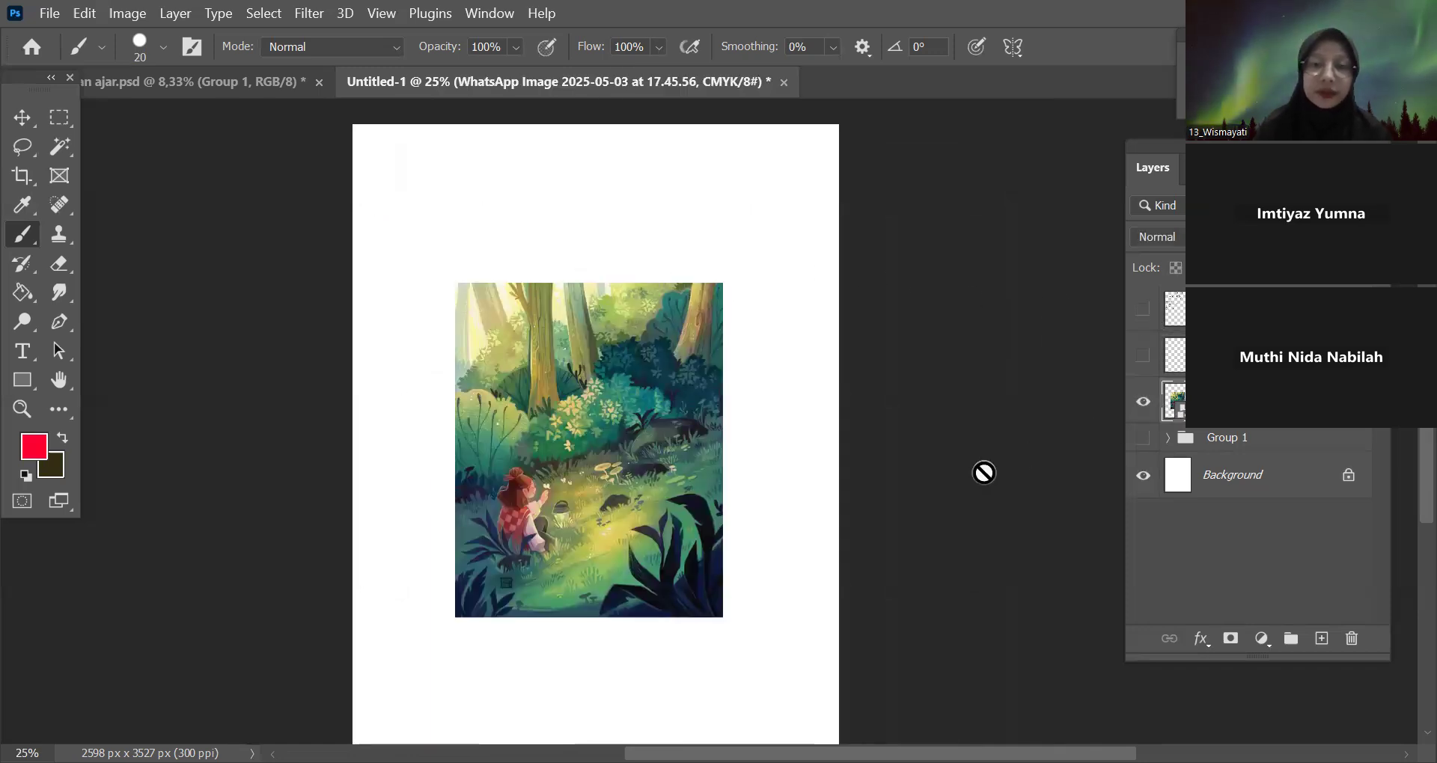
key("ctrl+plus")
key("ctrl+minus")
left_click_drag(966, 509, 1078, 530)
key("ctrl+plus")
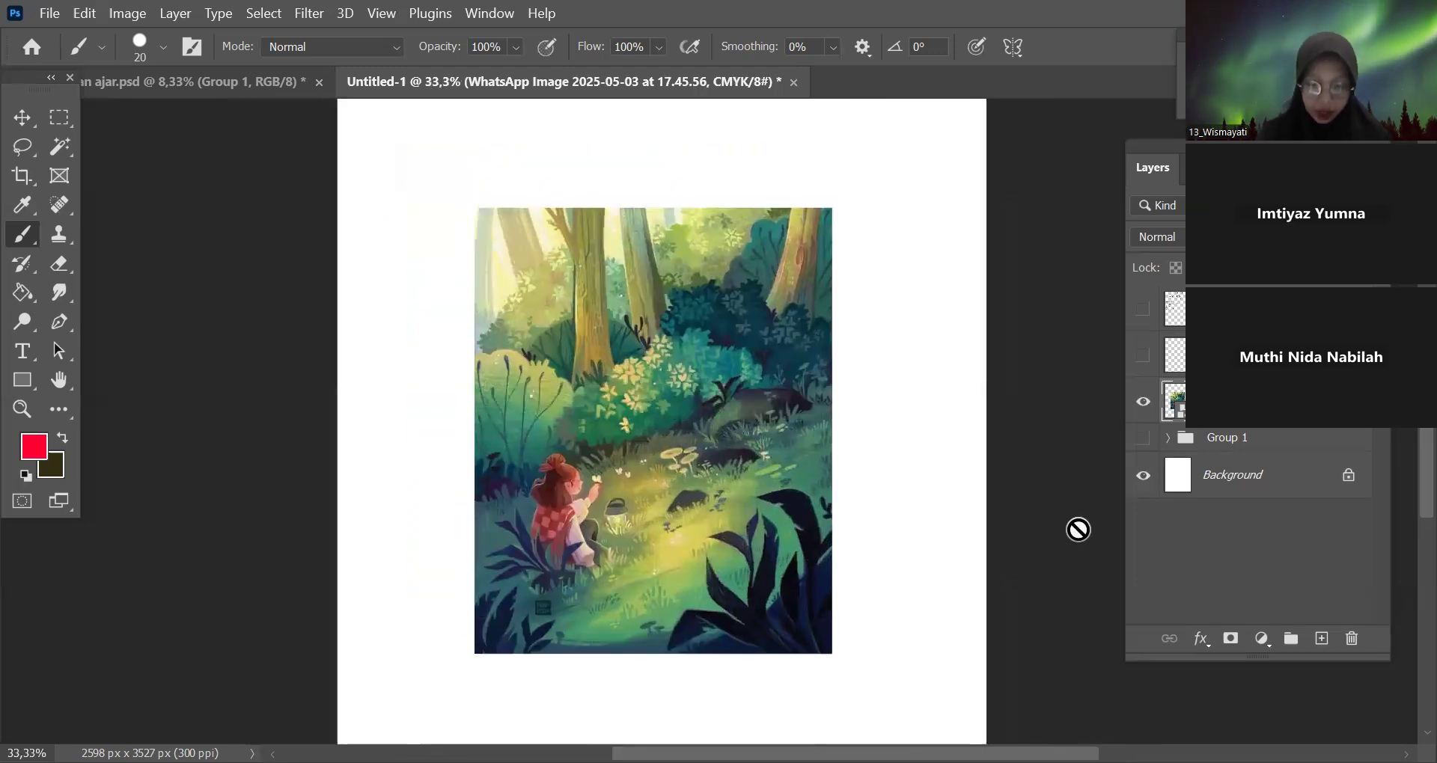
Add a new layer above the forest illustration and set the brush colour to black, undoing the test strokes.
left_click(1321, 639)
key("ctrl+plus")
key("ctrl+plus")
left_click_drag(901, 320, 863, 434)
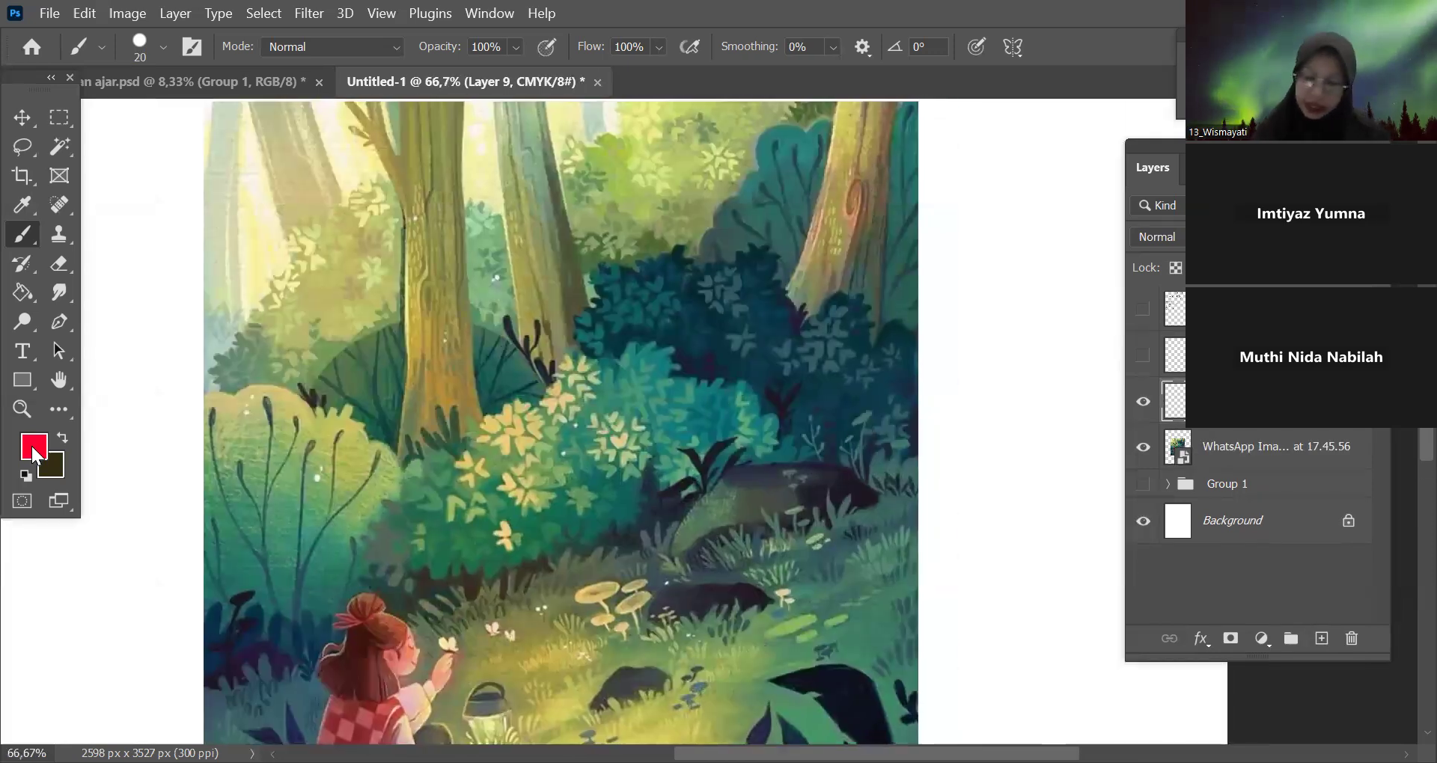
mouse_move(741, 257)
left_mouse_down()
mouse_move(810, 327)
mouse_move(776, 348)
left_mouse_up()
key("ctrl+z")
left_click_drag(940, 241, 894, 340)
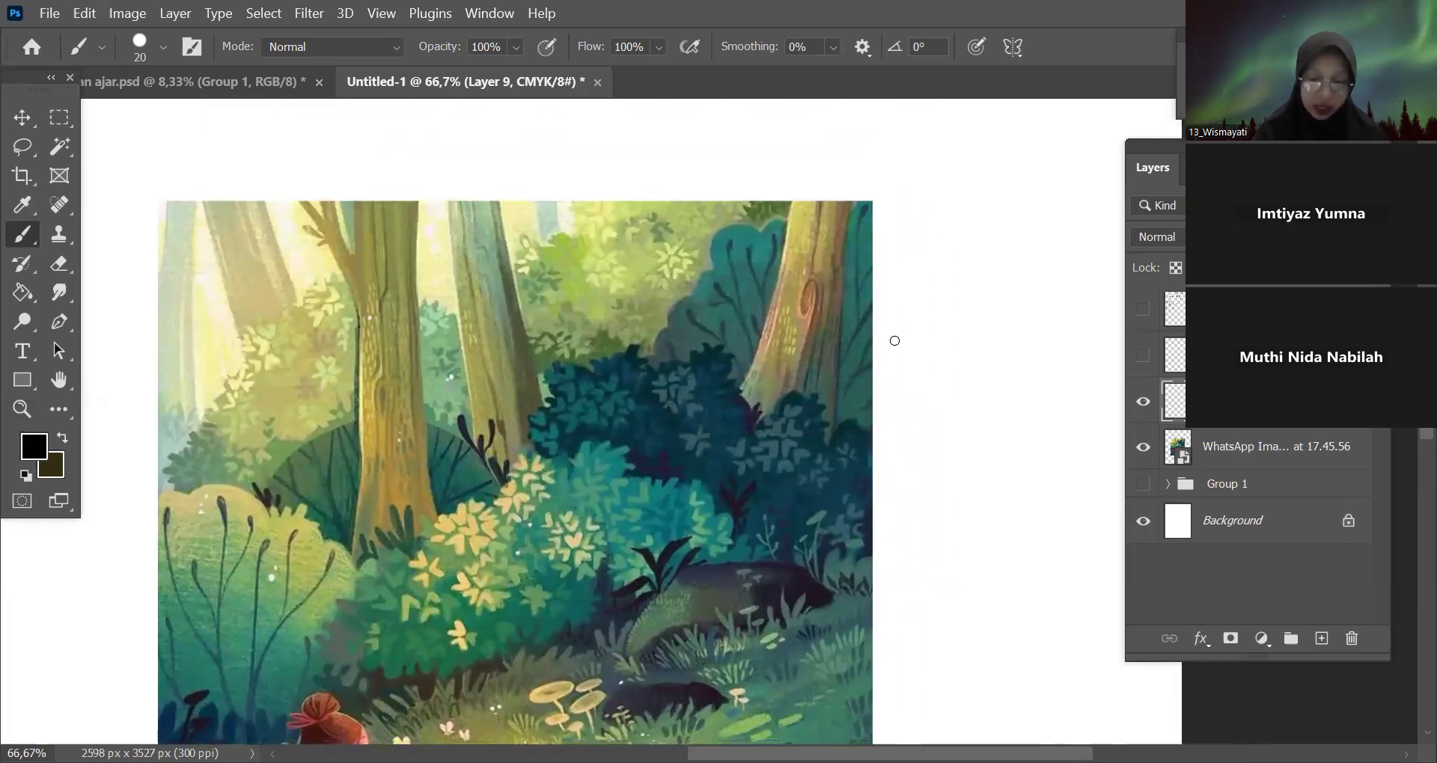
left_click_drag(847, 240, 1001, 256)
key("ctrl+z")
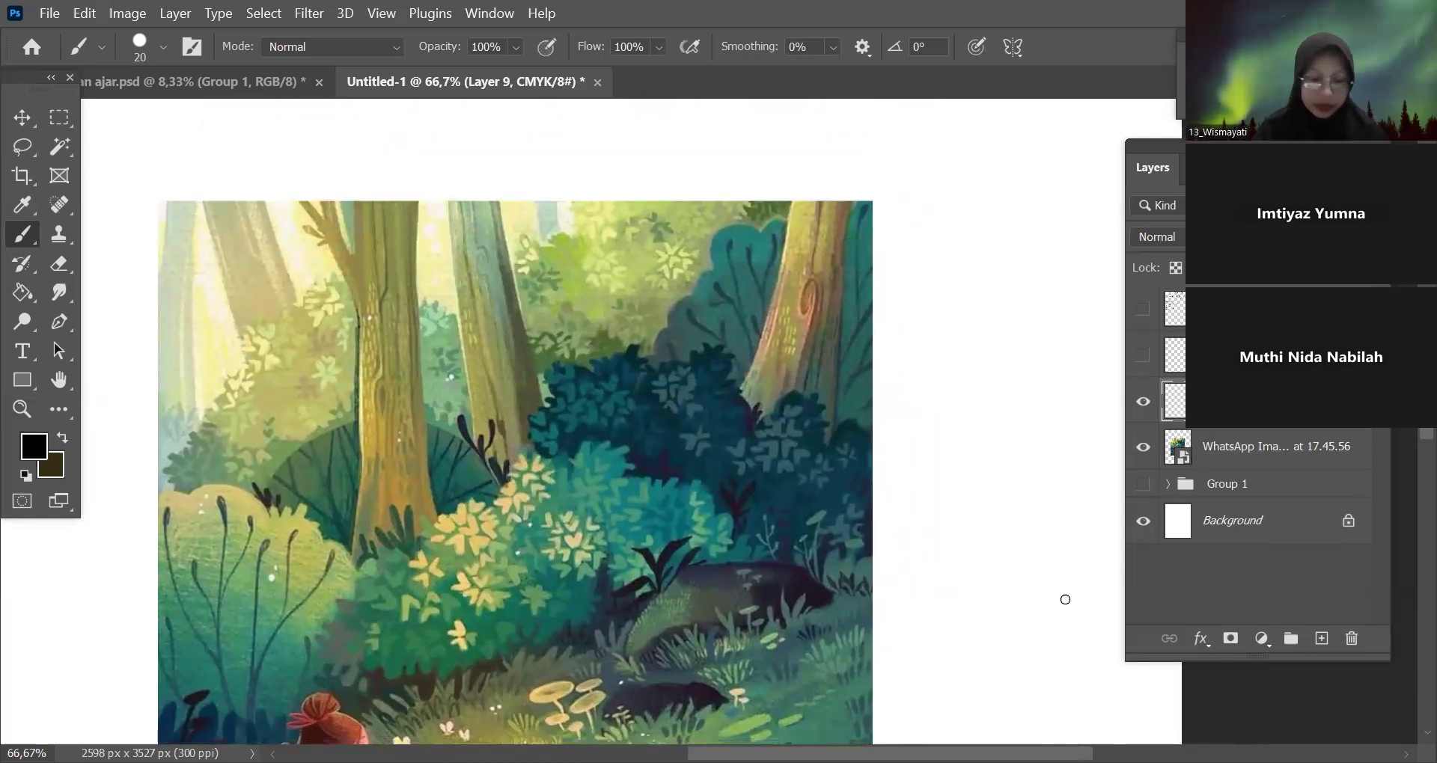
Outline the large tree trunk, its branch and the edge of the light green bush beside it in black.
key("ctrl+plus")
left_click_drag(917, 285, 801, 353)
left_click_drag(830, 269, 1256, 280)
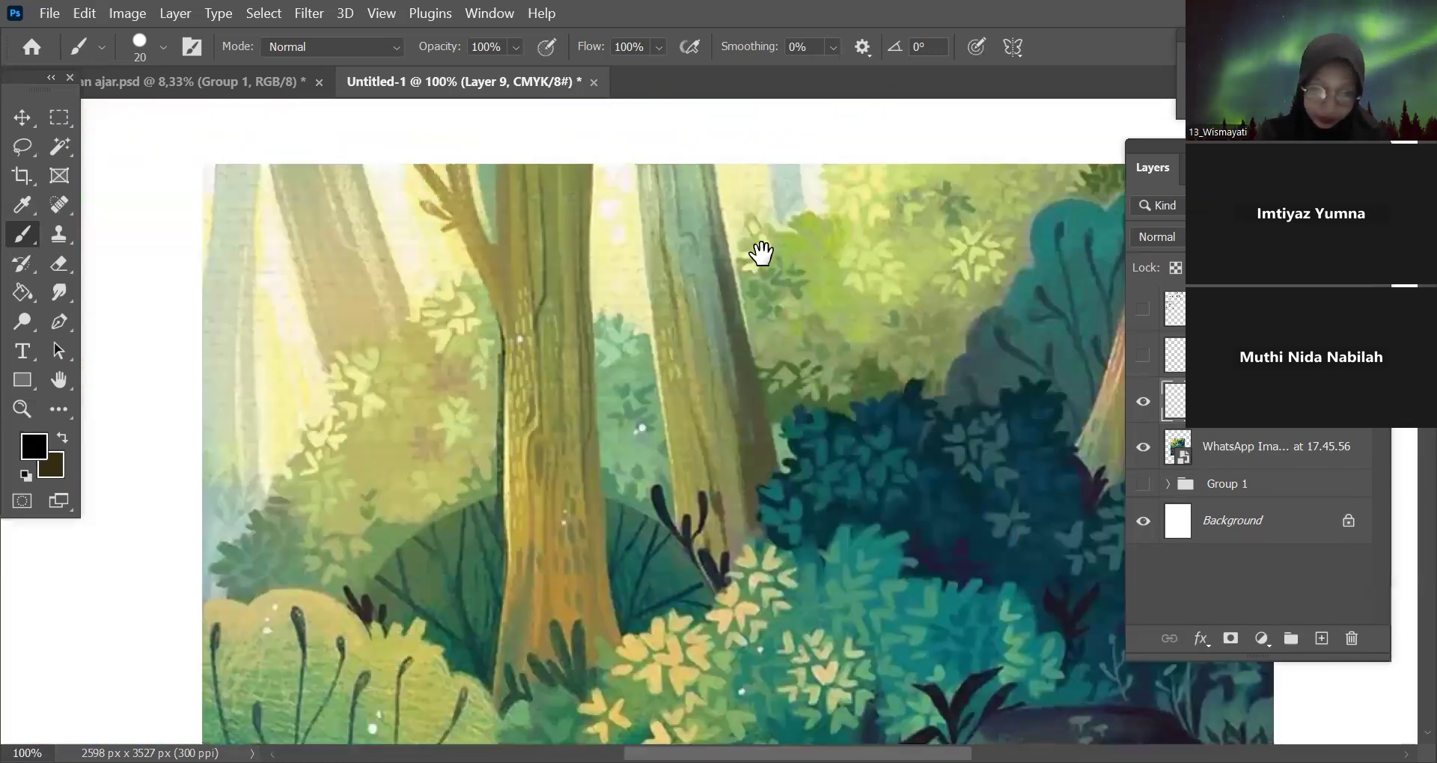
left_click_drag(761, 253, 1038, 195)
left_click_drag(662, 247, 552, 240)
left_click_drag(930, 443, 859, 490)
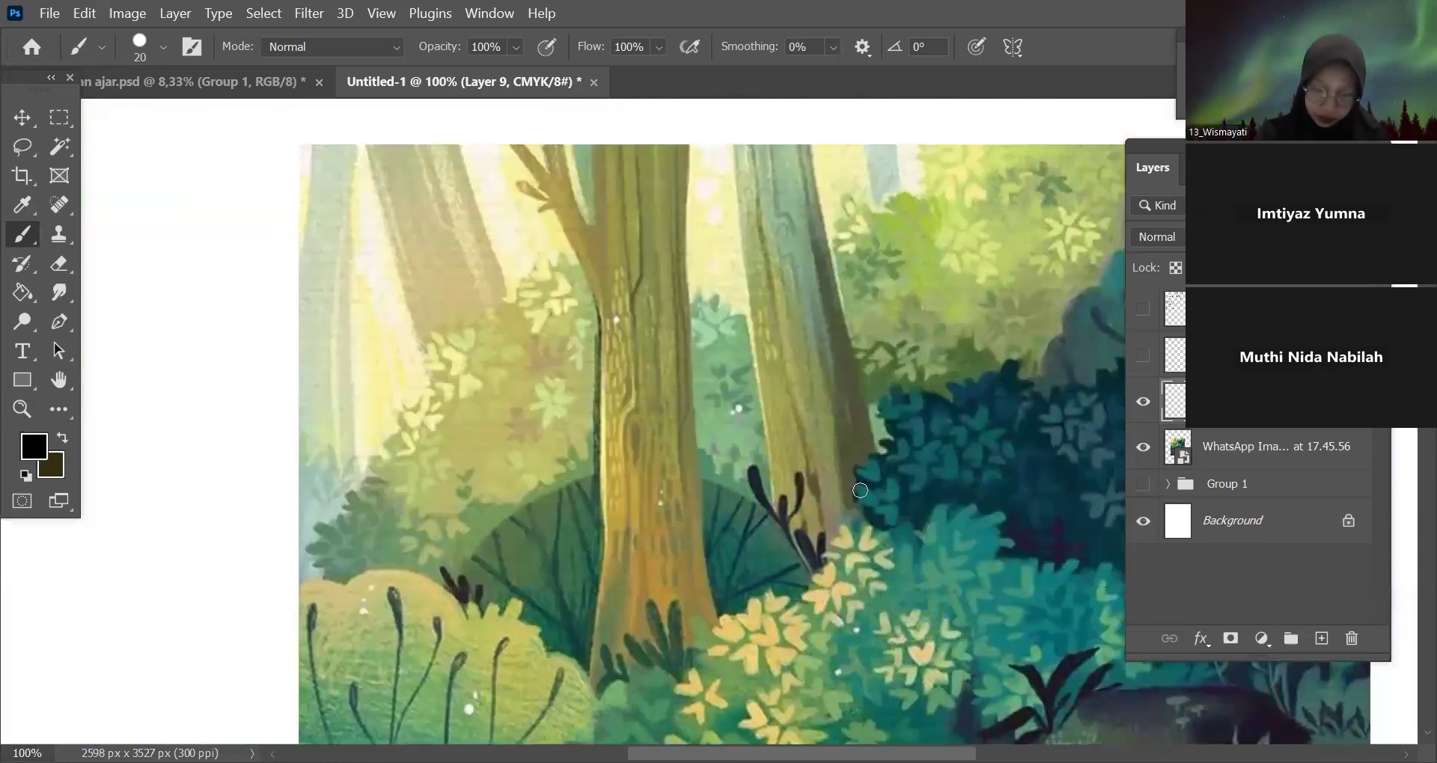
mouse_move(689, 139)
left_mouse_down()
mouse_move(687, 352)
mouse_move(715, 619)
left_mouse_up()
mouse_move(509, 146)
left_mouse_down()
mouse_move(576, 266)
mouse_move(600, 423)
mouse_move(592, 652)
left_mouse_up()
mouse_move(590, 138)
left_mouse_down()
mouse_move(587, 214)
mouse_move(561, 143)
left_mouse_up()
left_click_drag(905, 618, 899, 338)
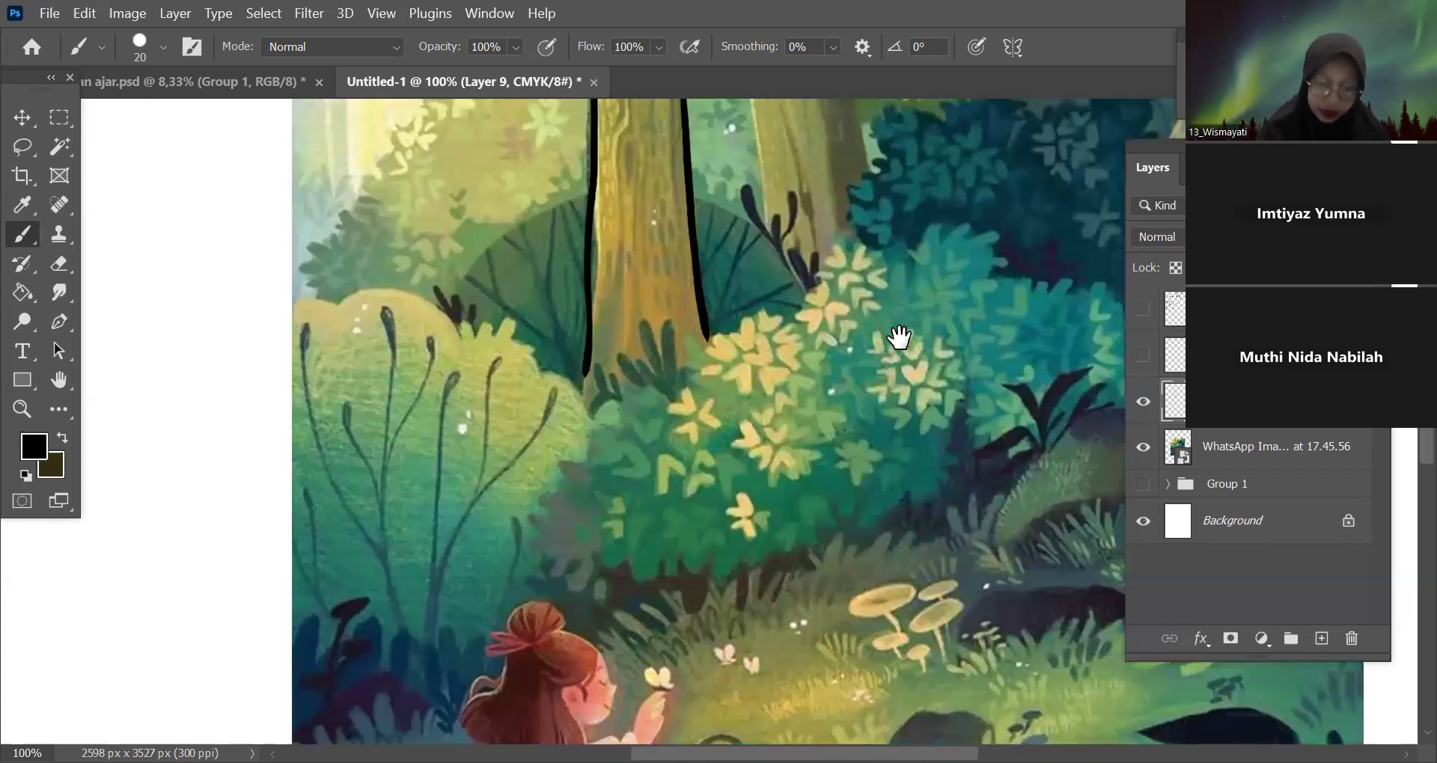
left_click_drag(542, 304, 581, 429)
Brush thin black texture strokes onto a leaf of the large dark plant in the picture's lower corner.
left_click_drag(1048, 474, 755, 435)
left_click_drag(964, 520, 951, 287)
left_click_drag(985, 439, 981, 278)
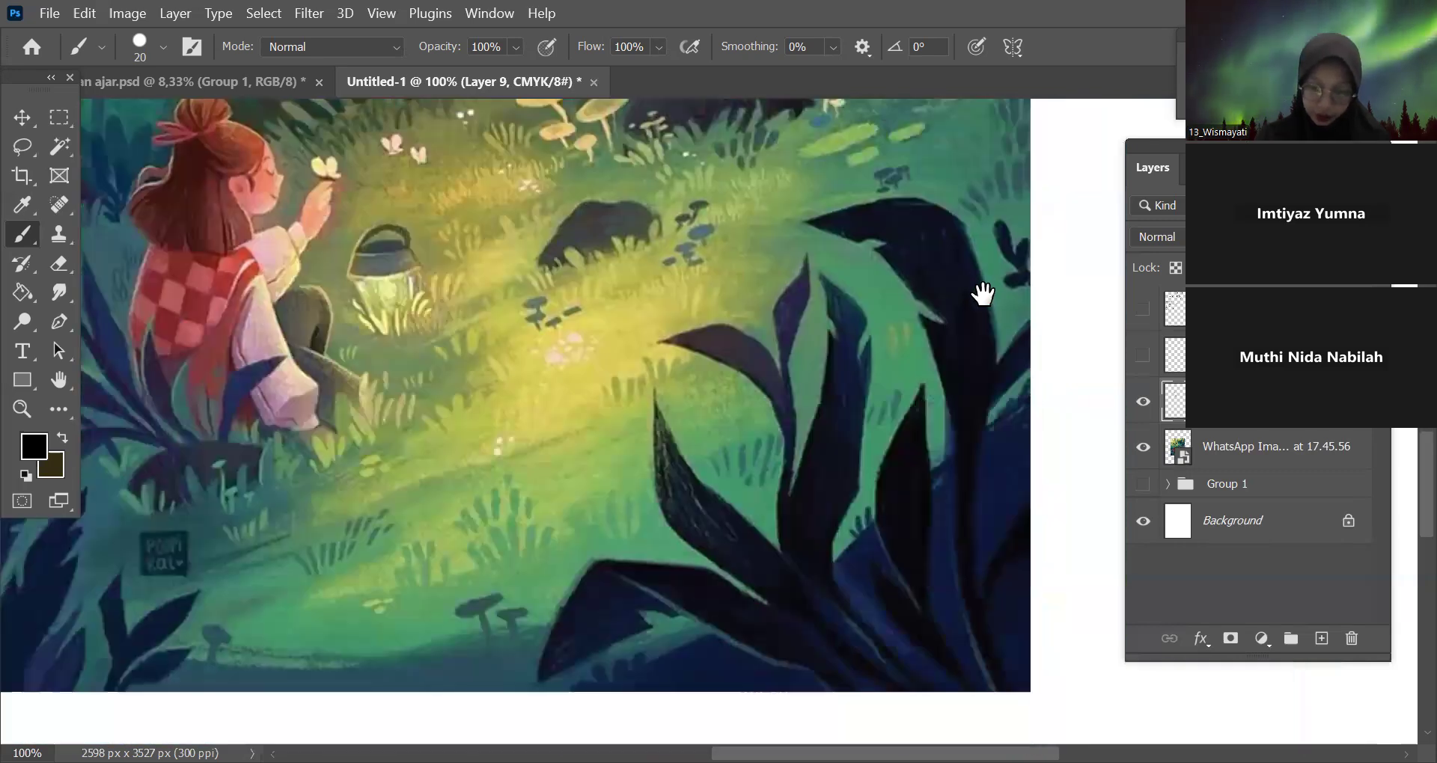
left_click_drag(936, 570, 1068, 427)
left_click_drag(1019, 496, 664, 539)
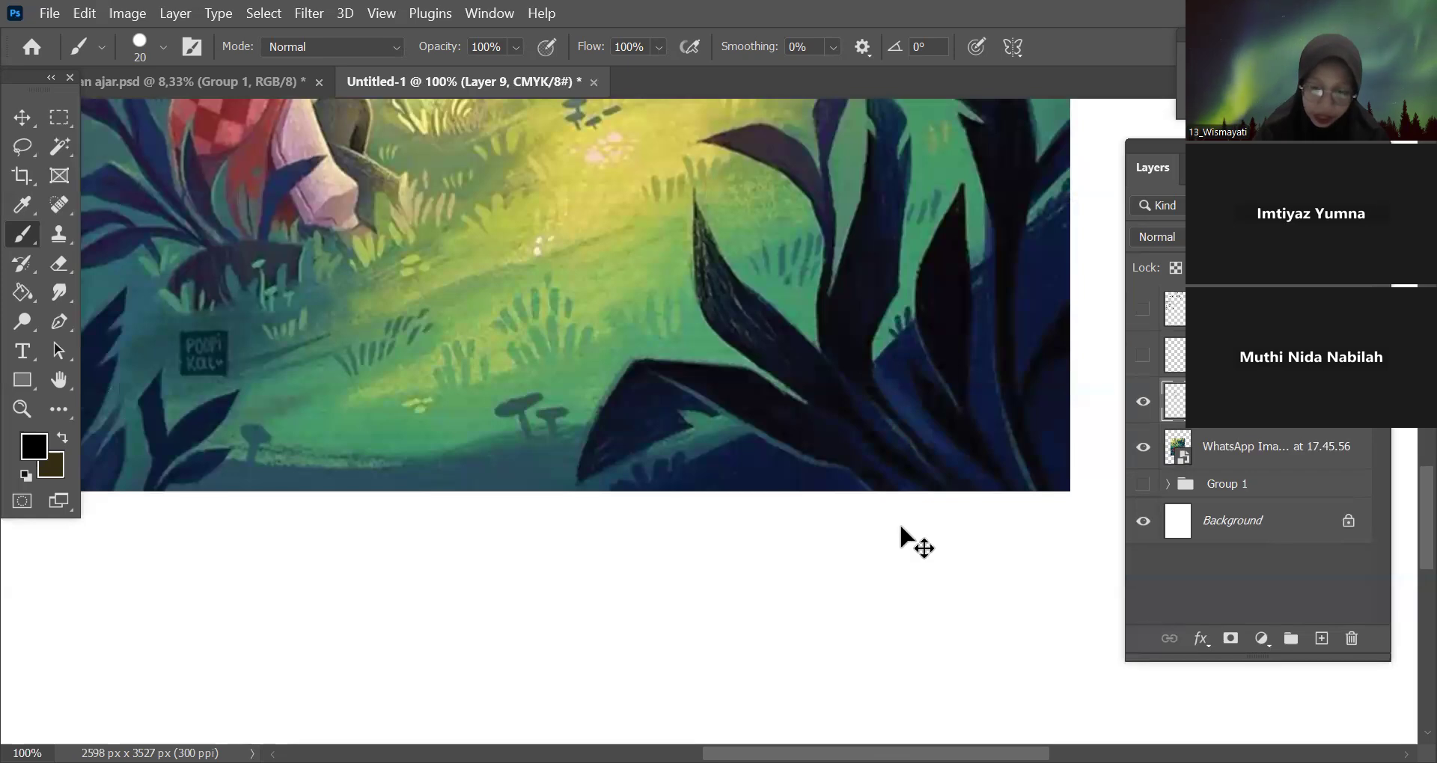
key("ctrl+plus")
mouse_move(610, 439)
left_mouse_down()
mouse_move(451, 507)
mouse_move(448, 493)
left_mouse_up()
left_click_drag(628, 389, 548, 407)
left_click_drag(958, 423, 689, 575)
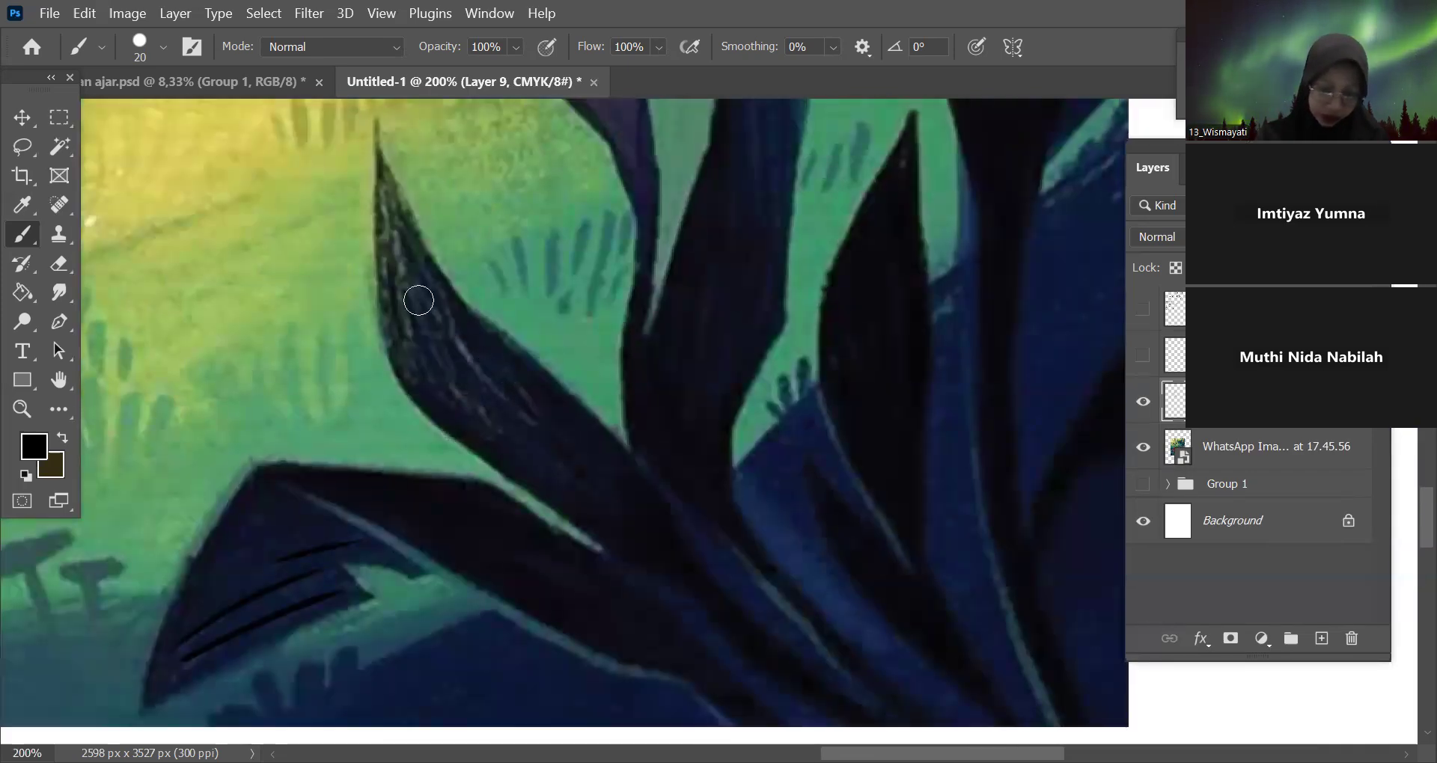
Brush black strand lines over the girl's long brown hair.
key("ctrl+minus")
left_click_drag(850, 514, 1062, 591)
key("ctrl+plus")
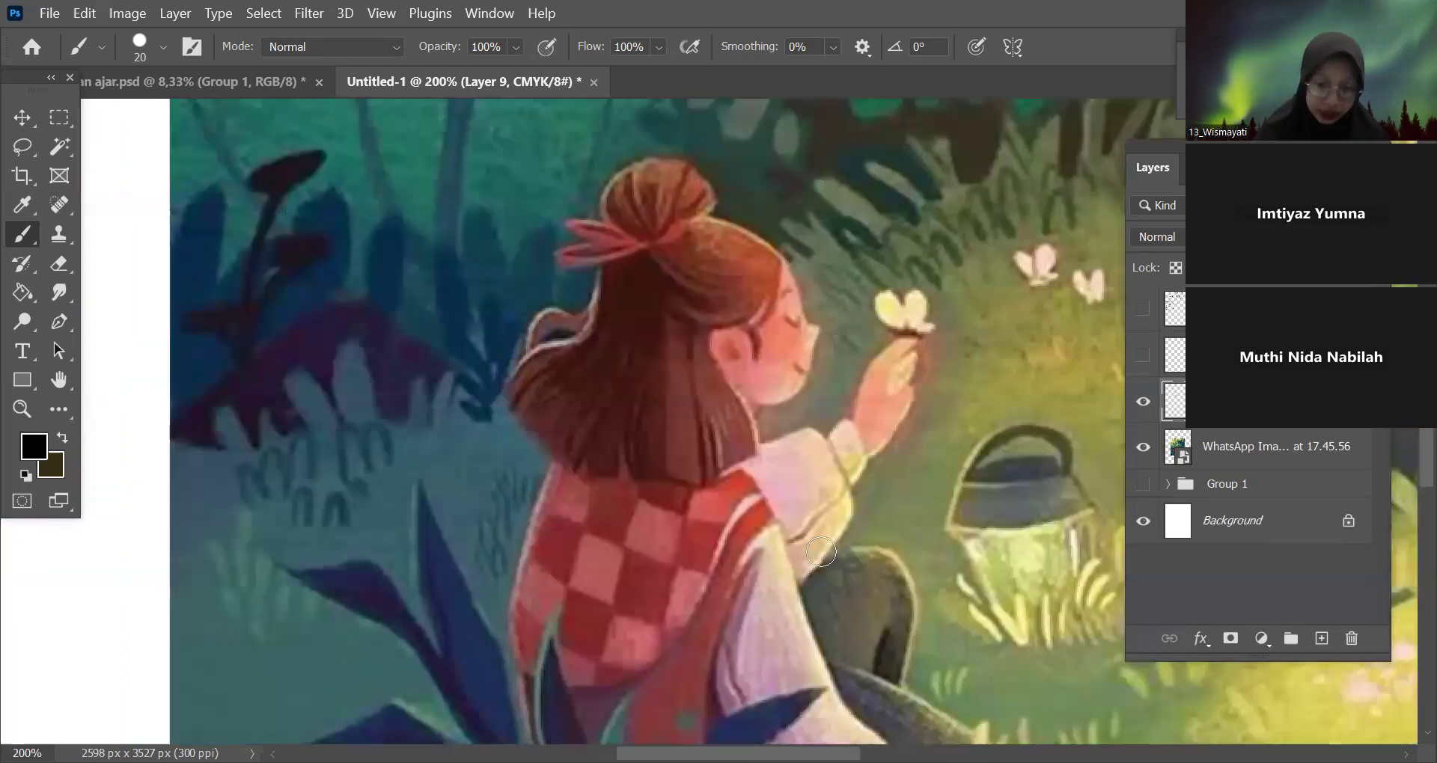
key("ctrl+plus")
left_click_drag(677, 295, 702, 468)
left_click_drag(712, 419, 718, 494)
left_click_drag(637, 464, 636, 348)
key("ctrl+minus")
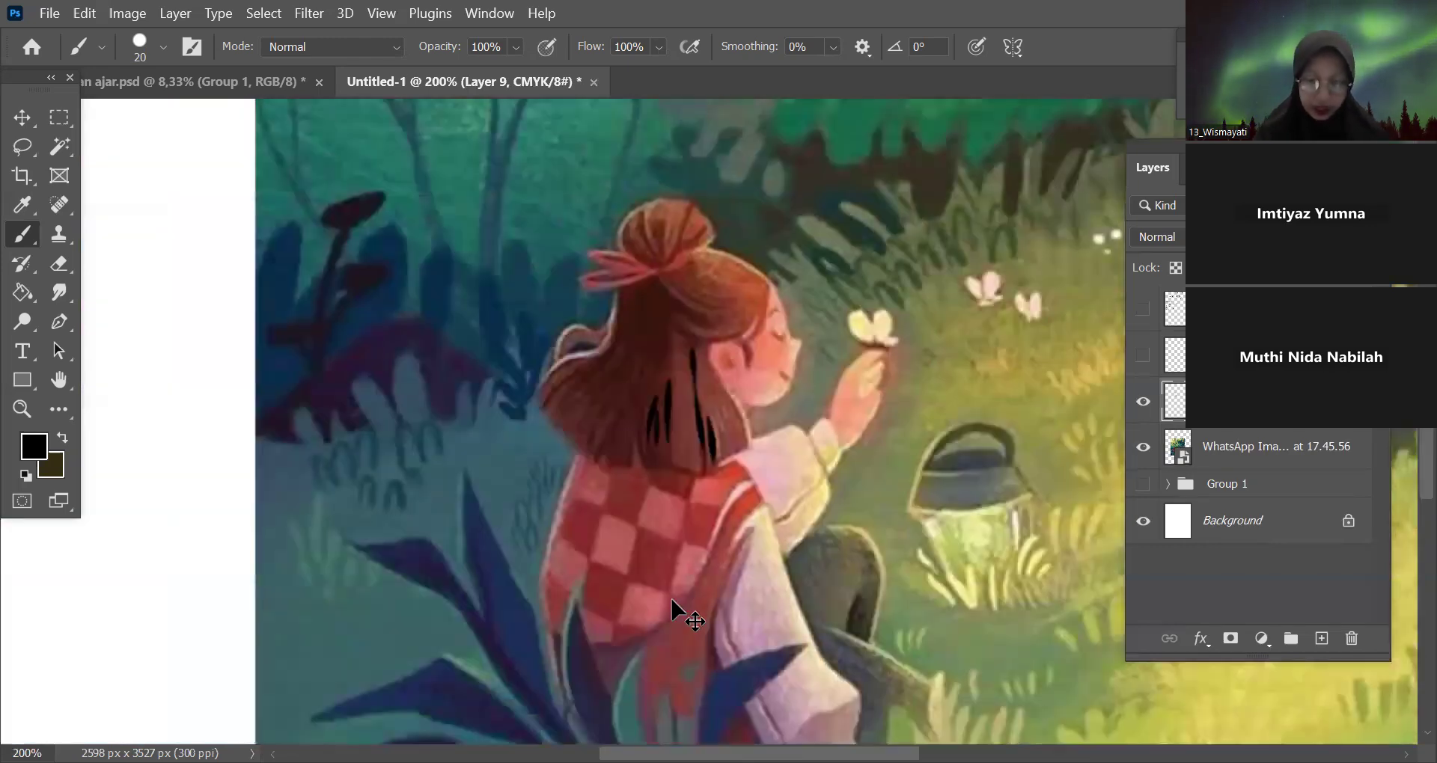
Compare the whole illustration with and without the black strokes, and delete the layer holding them.
key("ctrl+minus")
key("ctrl+minus")
key("ctrl+minus")
key("ctrl+minus")
left_click_drag(896, 517, 763, 526)
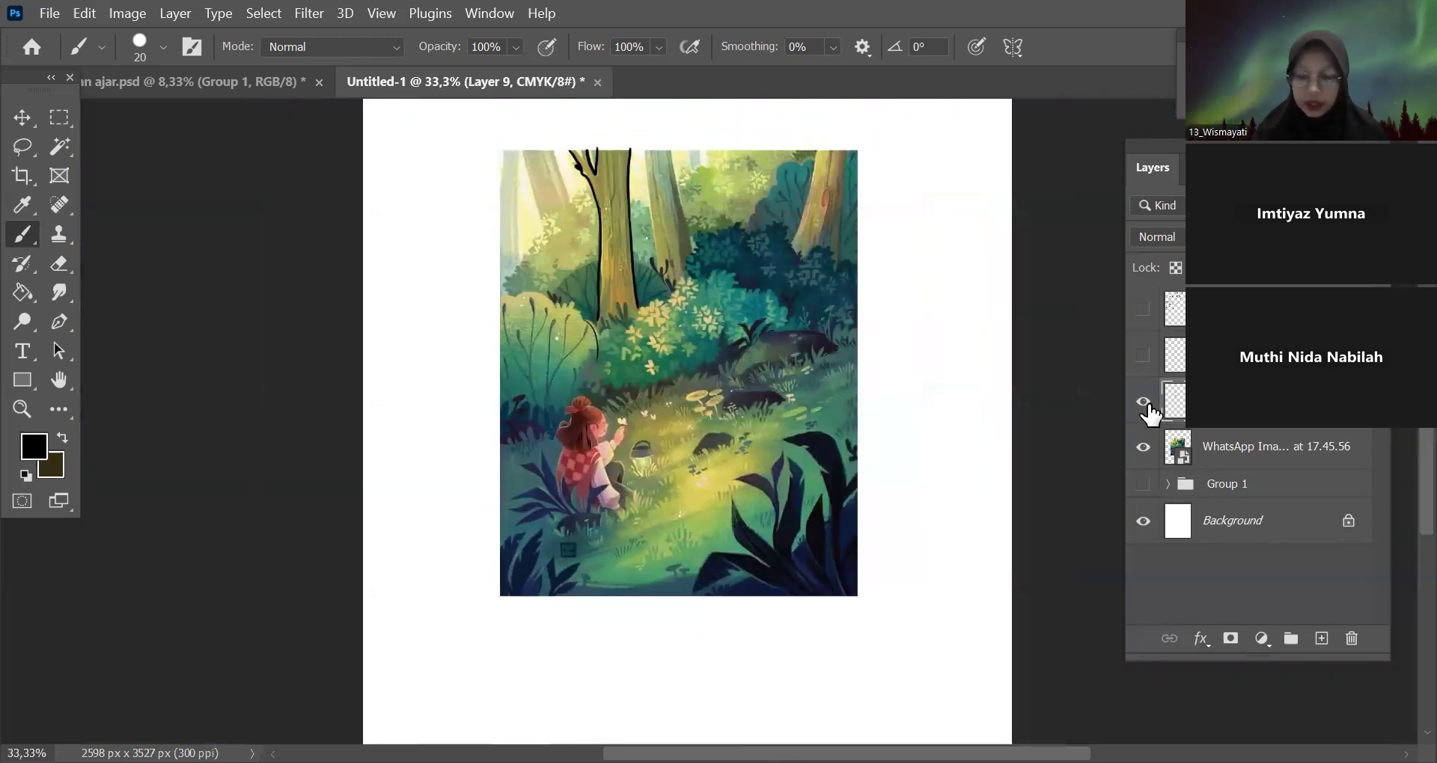
left_click(1143, 404)
left_click(1144, 404)
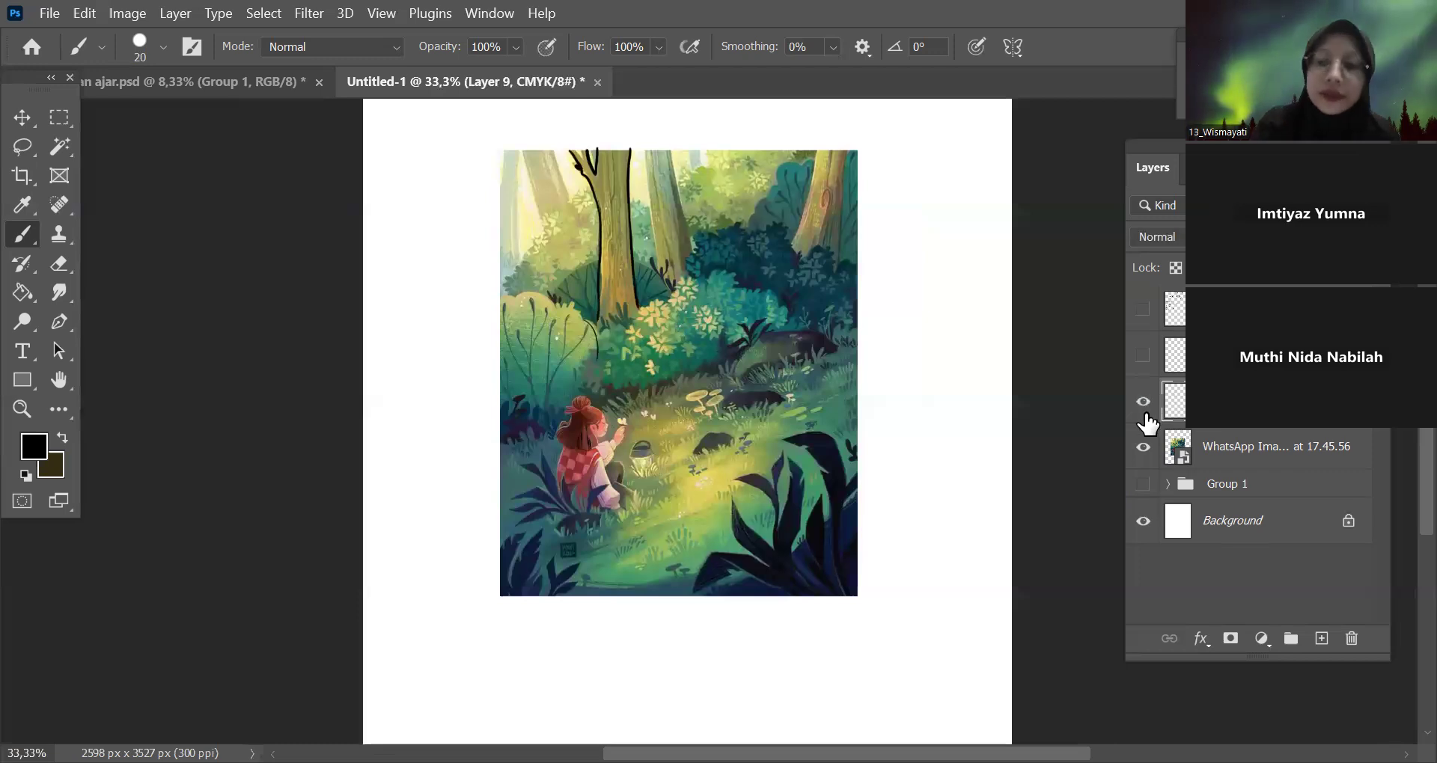
key("Delete")
Examine the colours, light and shading of the forest illustration, both in detail and as a whole.
key("ctrl+plus")
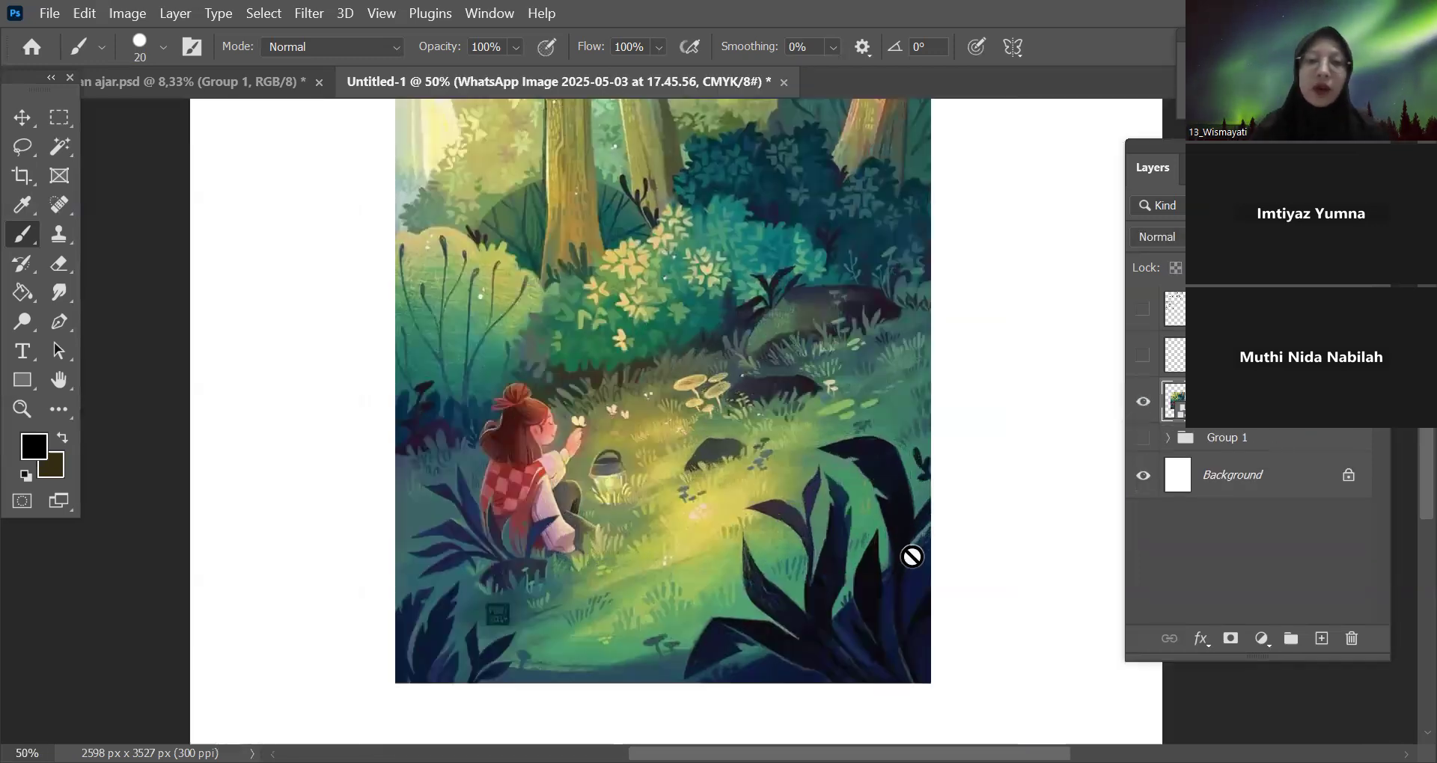
key("ctrl+plus")
left_click_drag(893, 546, 841, 530)
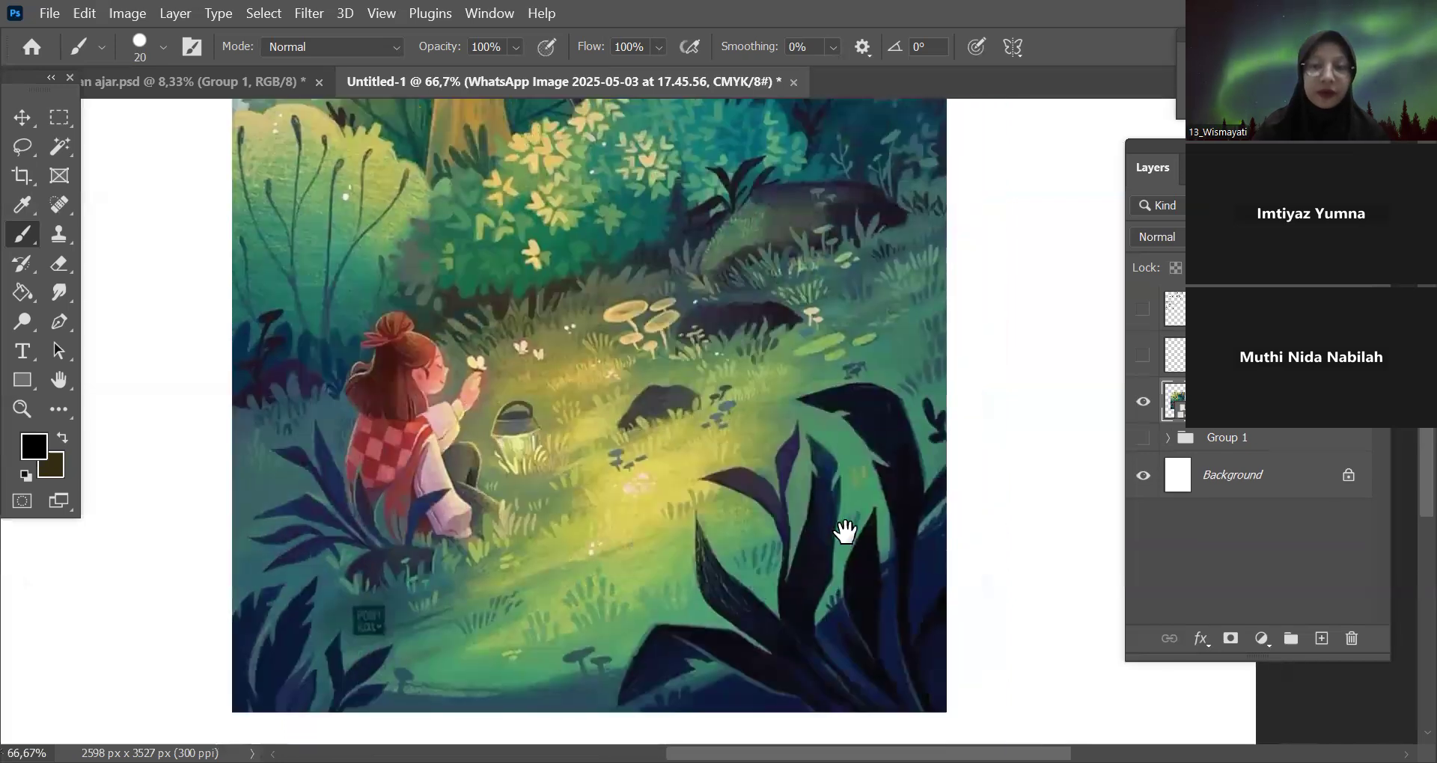
key("ctrl+minus")
key("ctrl+plus")
key("ctrl+plus")
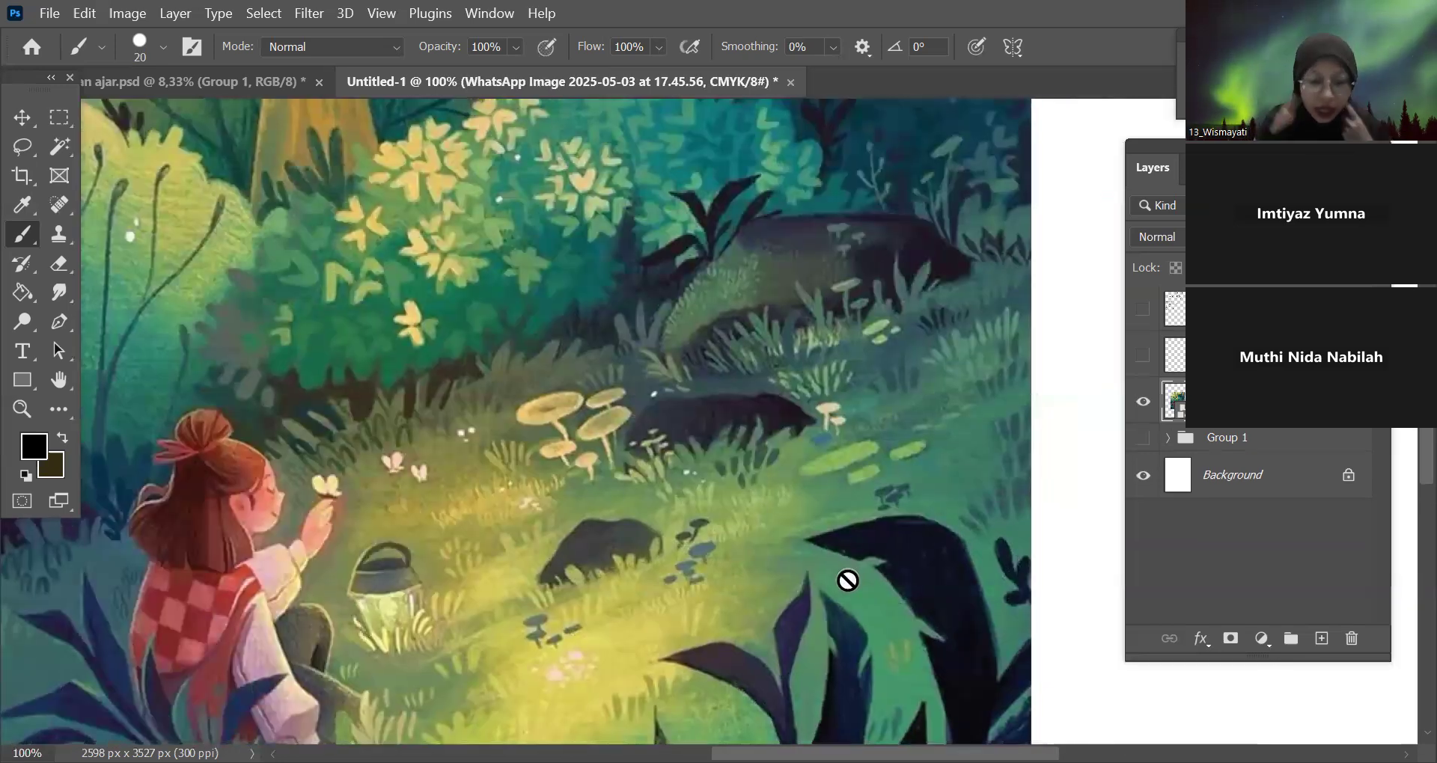
key("ctrl+minus")
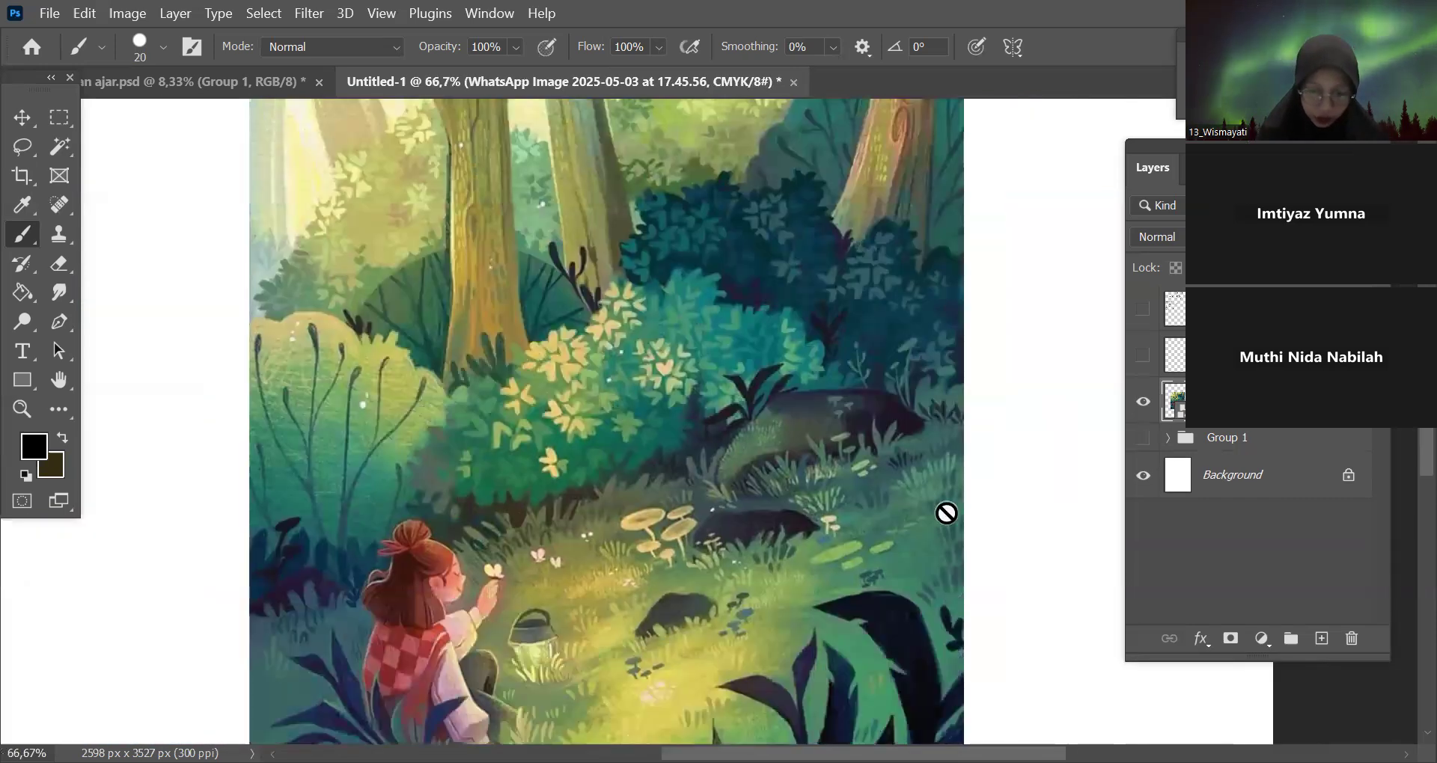
key("ctrl+minus")
left_click_drag(988, 483, 994, 391)
key("ctrl+minus")
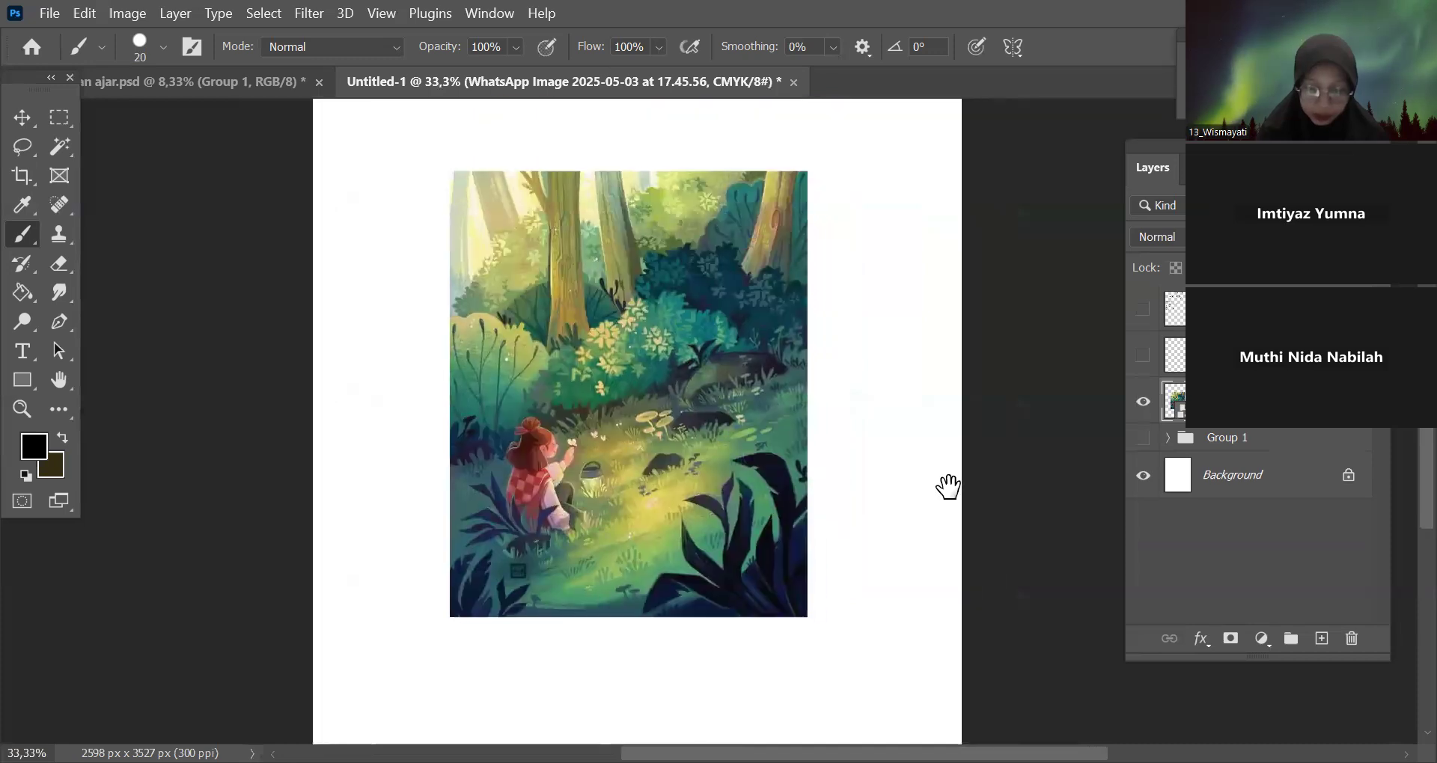
left_click(1143, 402)
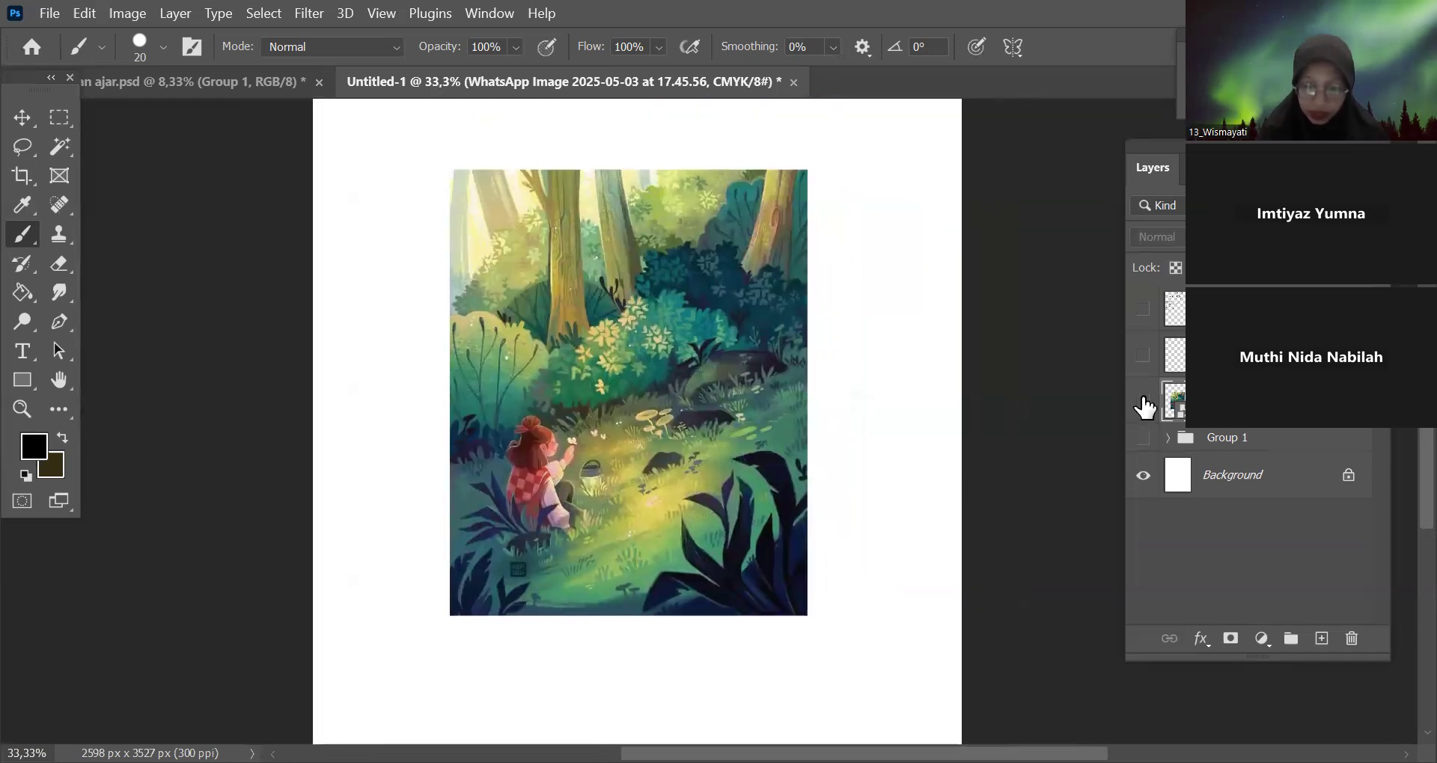
left_click(1143, 402)
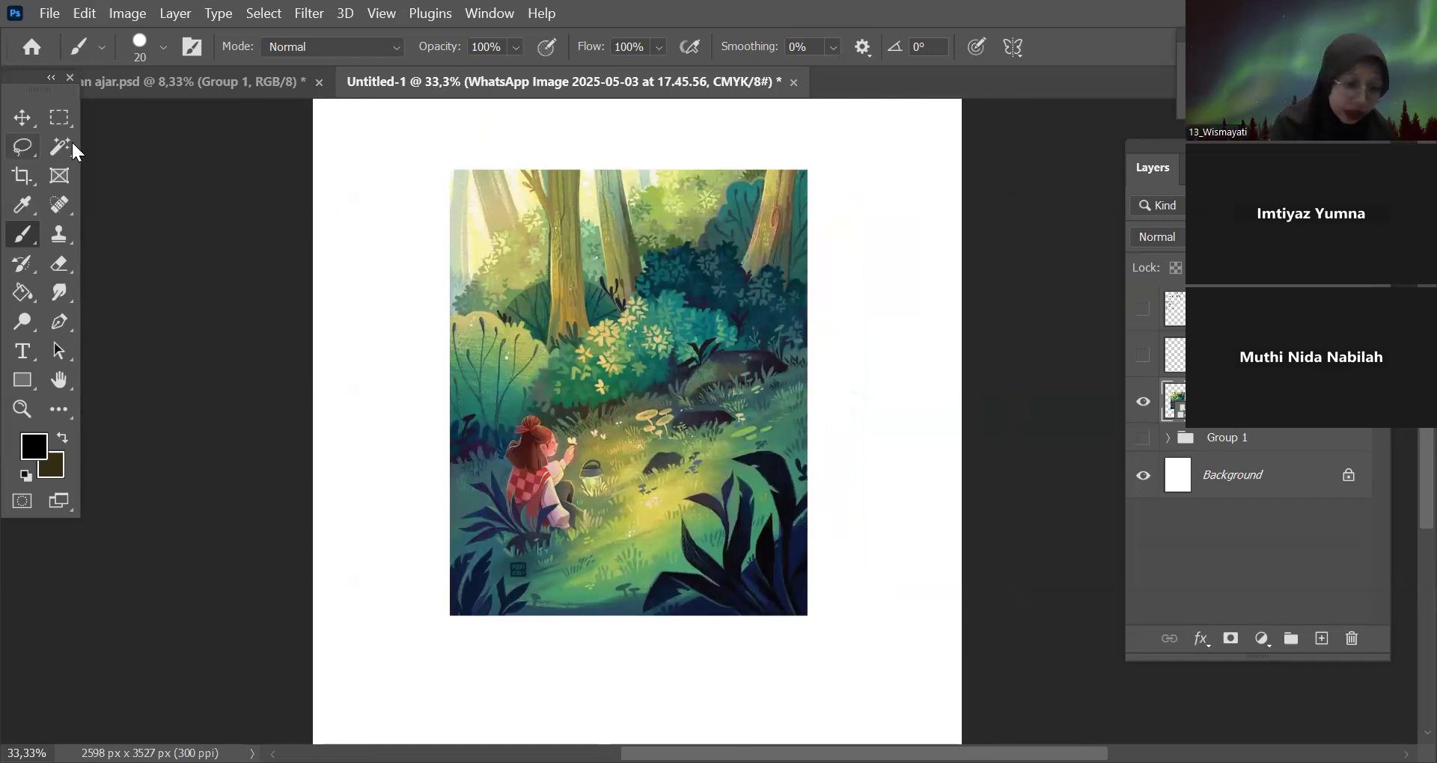
Set the foreground colour to red and add a new layer above the forest illustration, undoing the trial strokes.
left_click(32, 449)
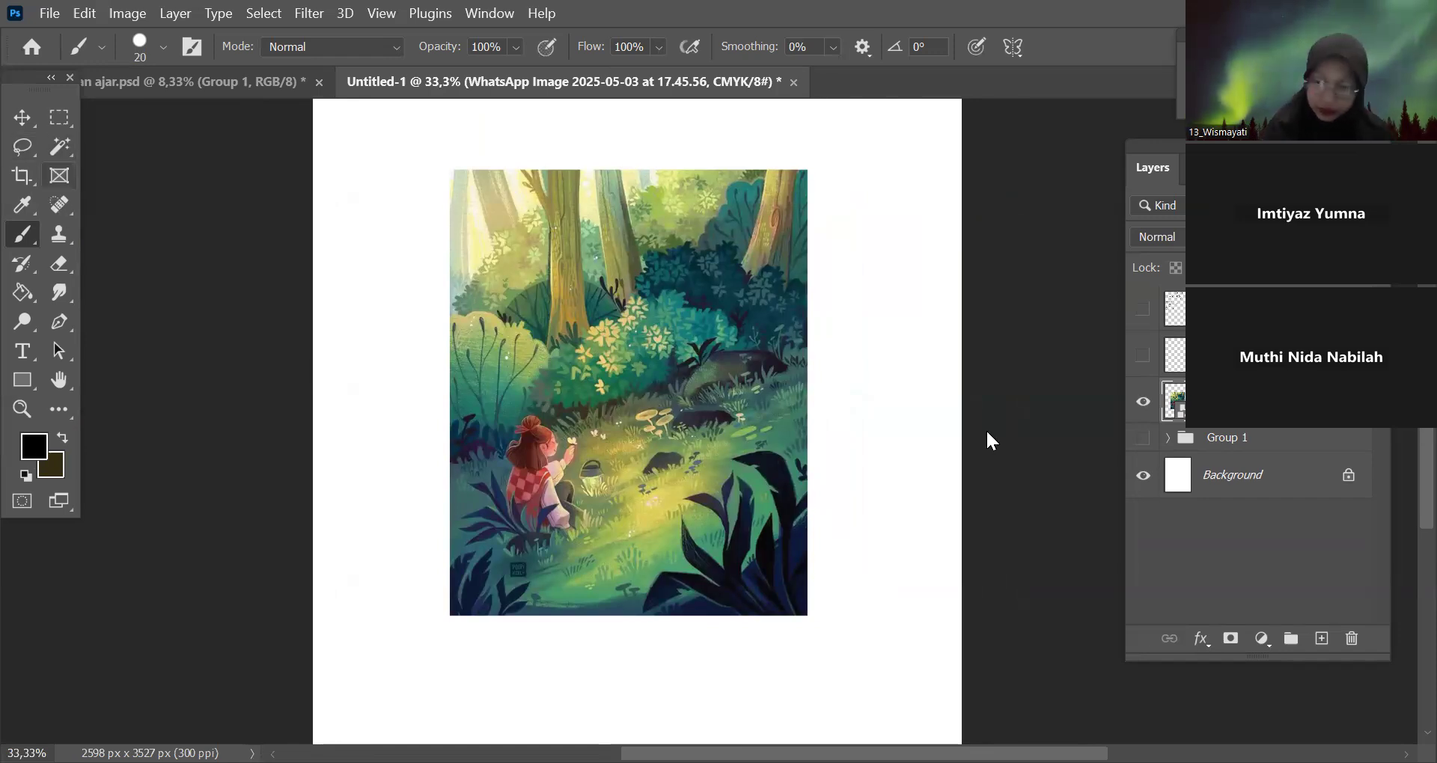
key("Return")
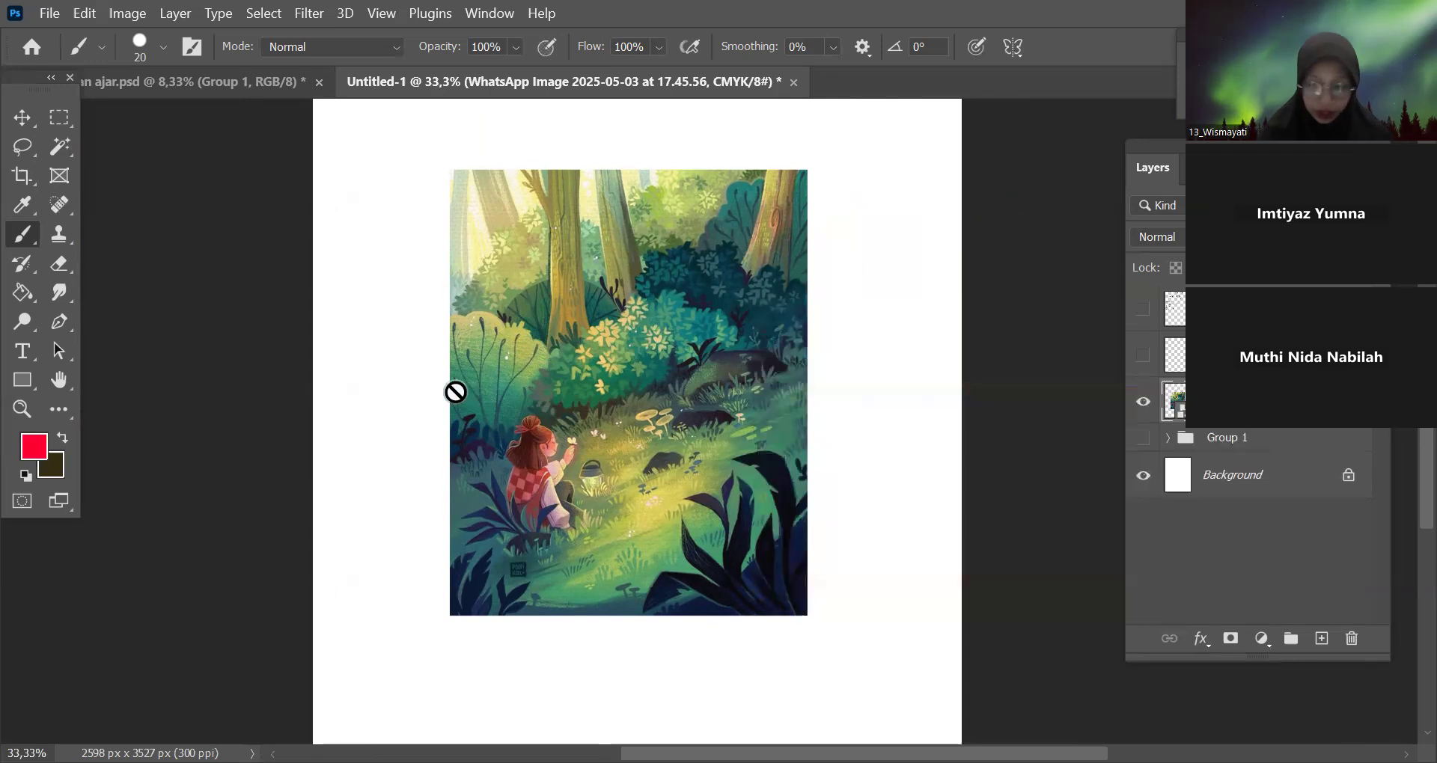
left_click(1322, 638)
mouse_move(643, 618)
left_mouse_down()
mouse_move(904, 497)
mouse_move(809, 428)
left_mouse_up()
key("ctrl+z")
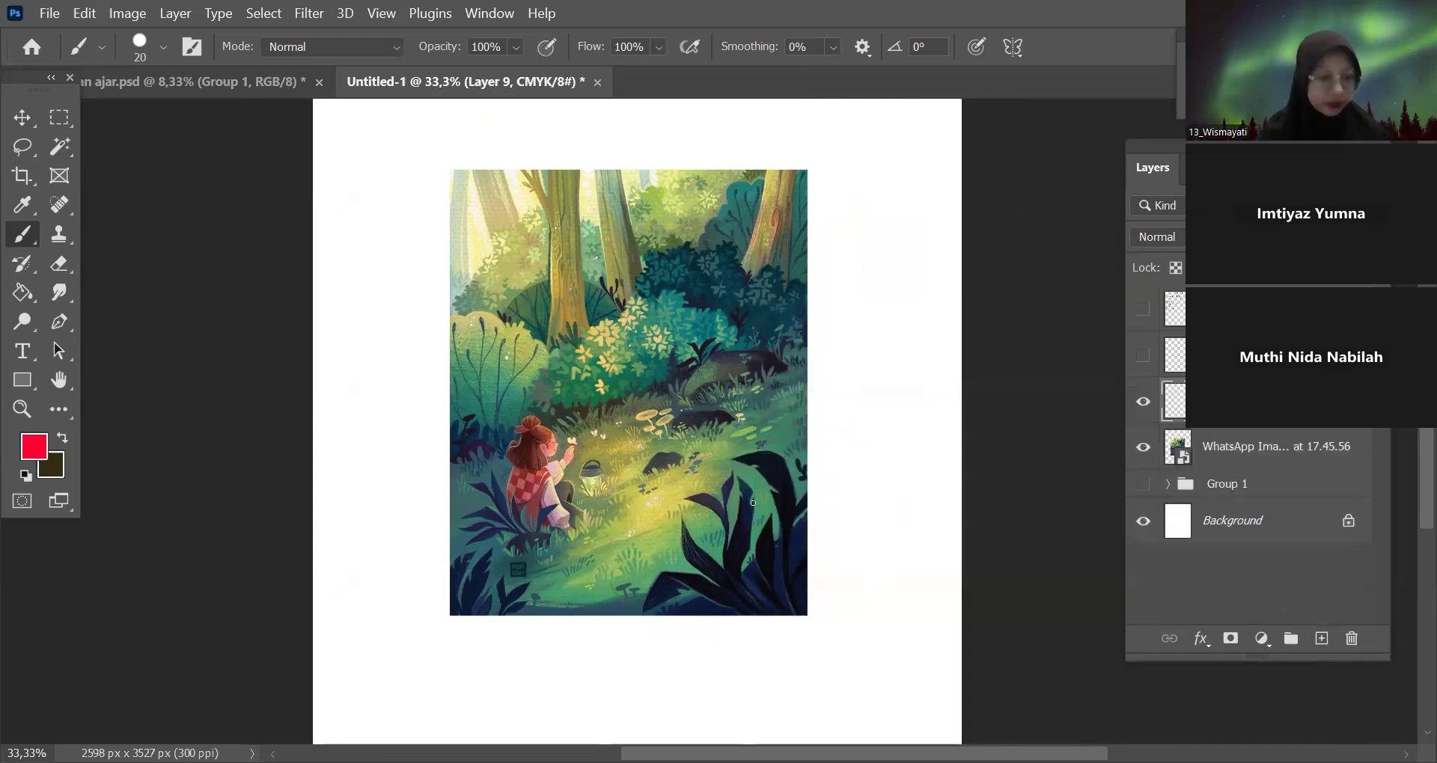
mouse_move(767, 468)
left_mouse_down()
mouse_move(870, 431)
mouse_move(808, 414)
mouse_move(880, 490)
mouse_move(702, 464)
left_mouse_up()
key("ctrl+z")
Brush red circles around the dark foreground plants in both lower corners of the forest illustration.
key("ctrl+plus")
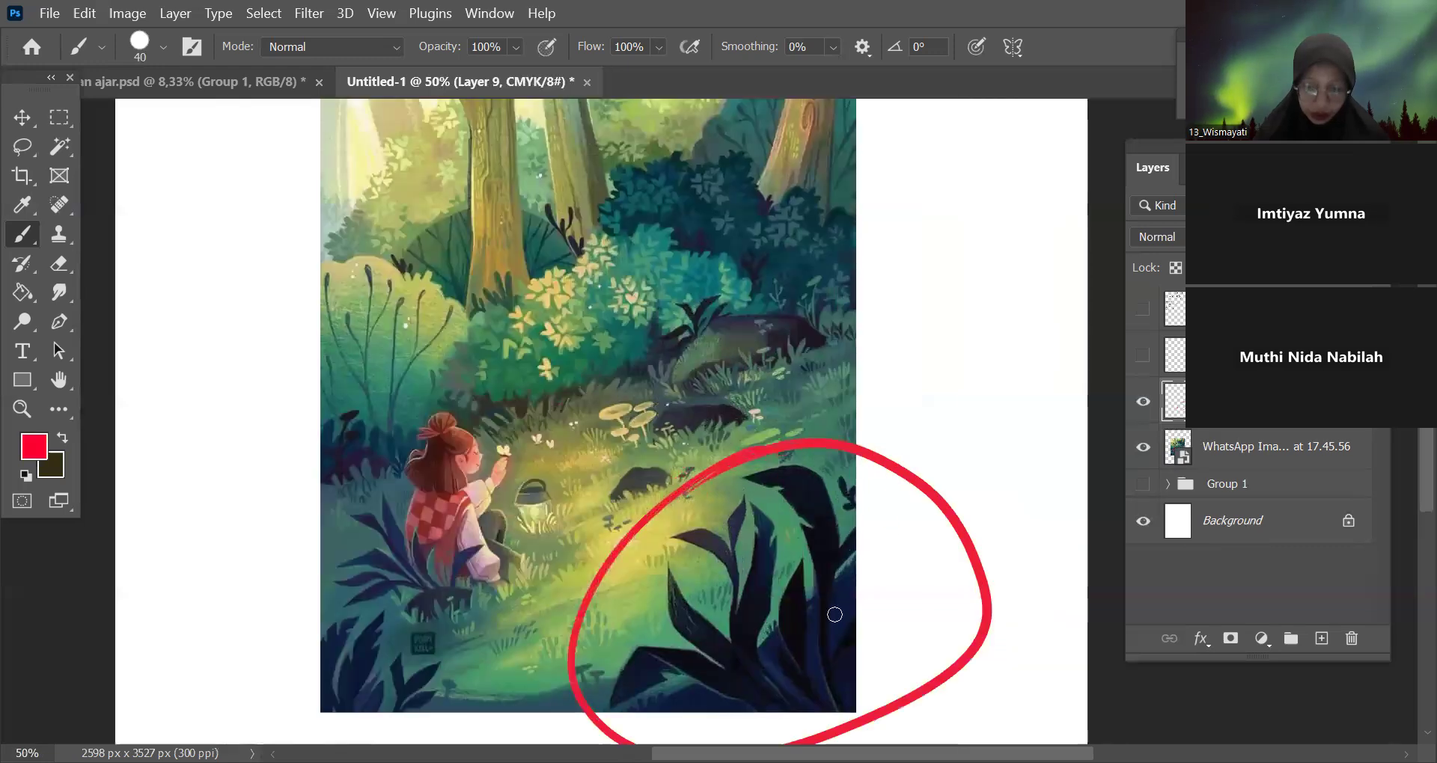
left_click_drag(935, 529, 952, 453)
left_click_drag(399, 528, 451, 563)
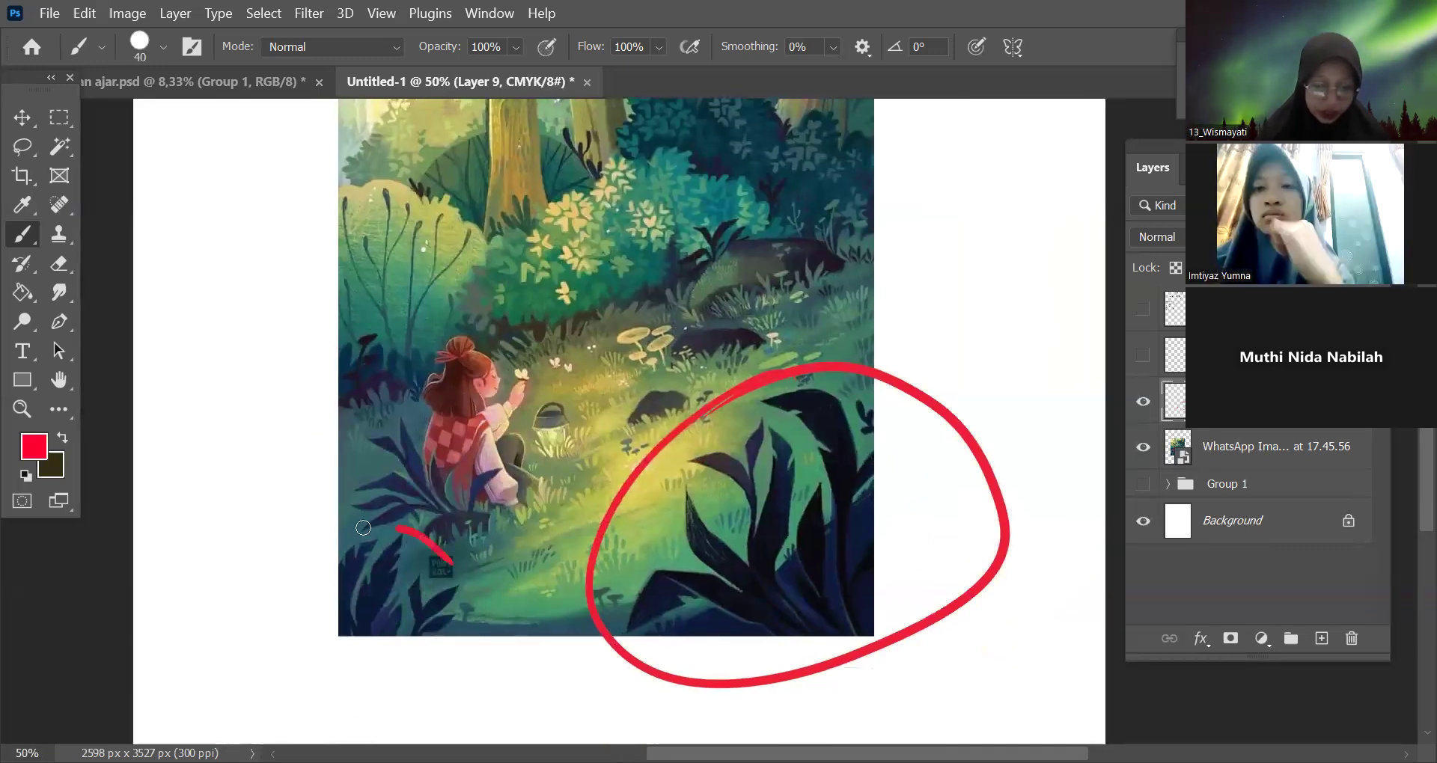
key("ctrl+minus")
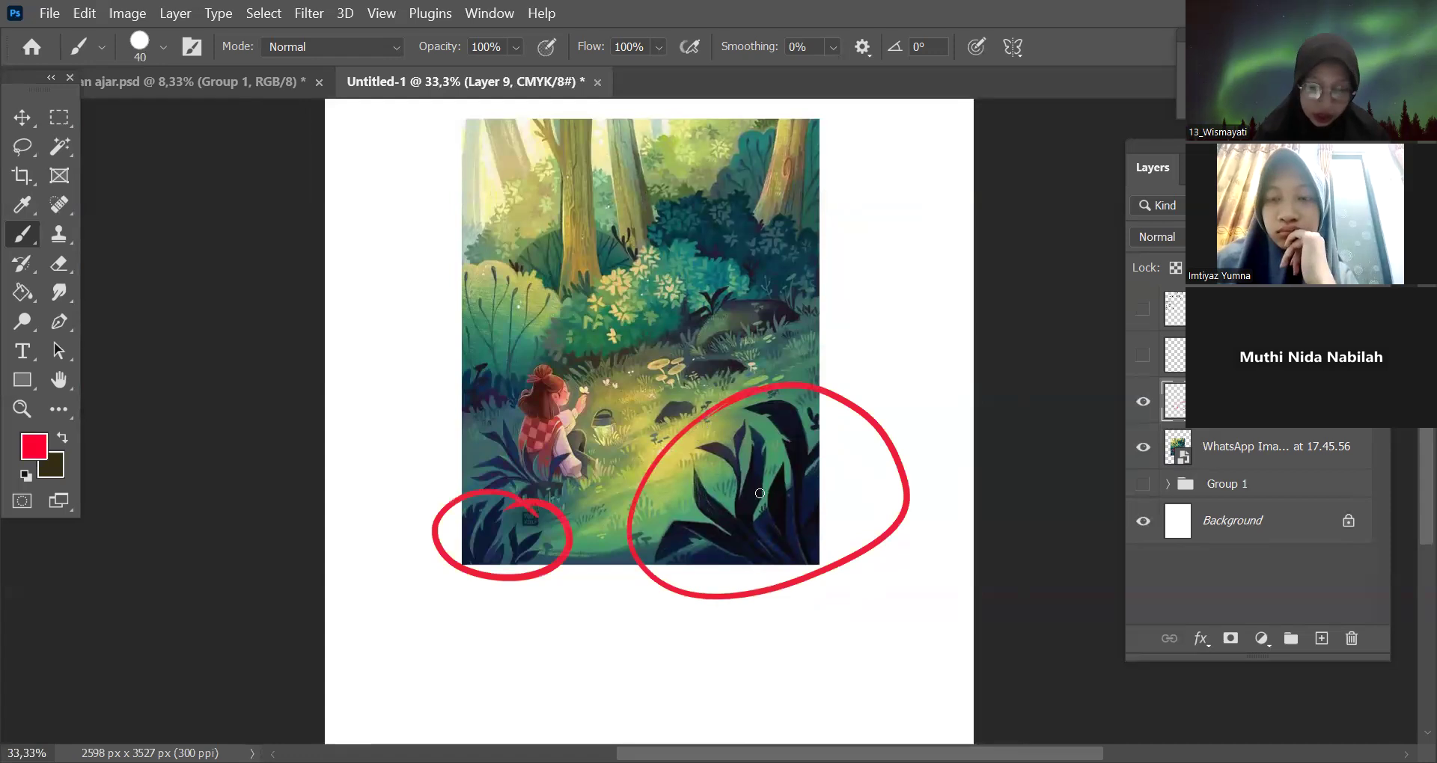
left_click_drag(760, 498, 752, 534)
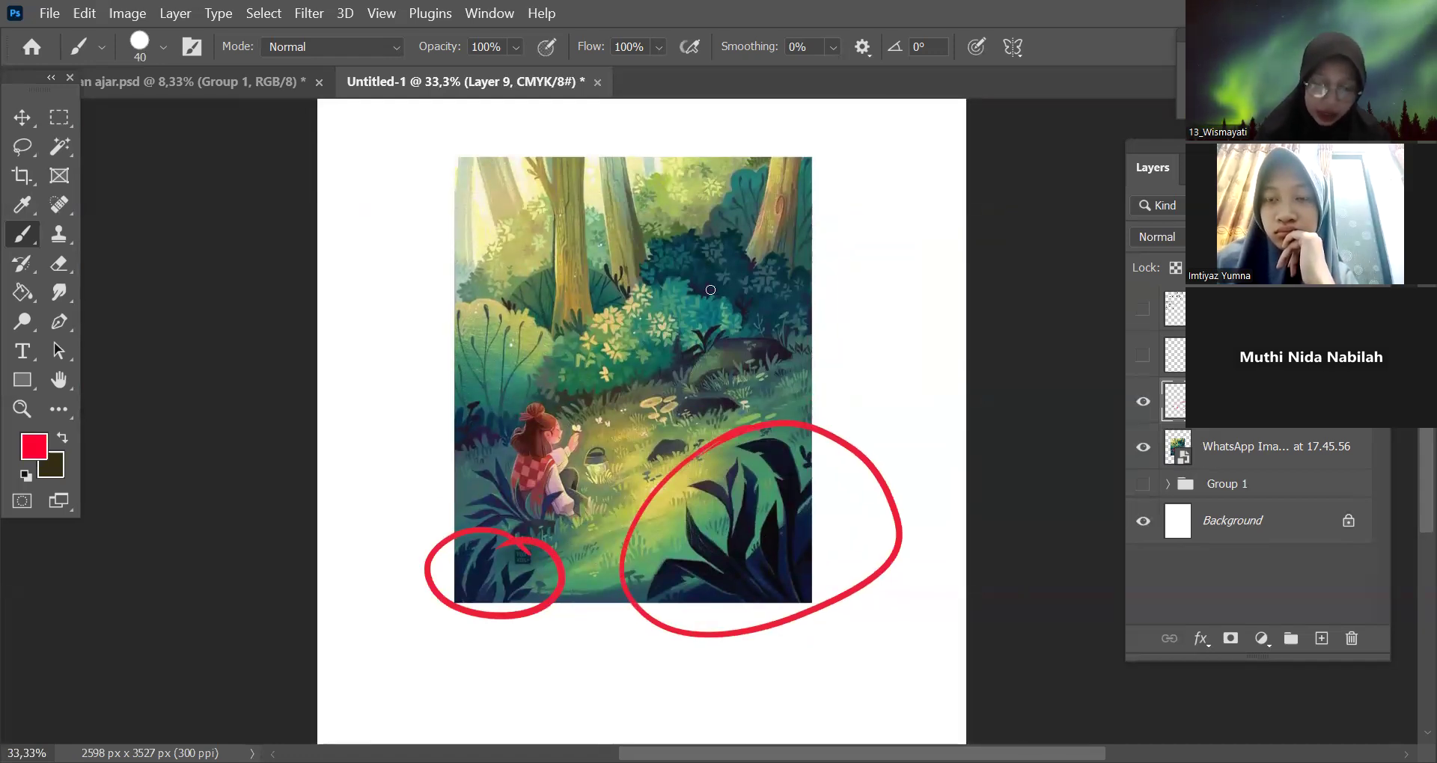
Circle the midground bushes, the pale foliage and the faint areas between the trees in red, undoing misplaced strokes.
left_click_drag(643, 249, 752, 324)
key("ctrl+z")
left_click_drag(627, 272, 669, 271)
left_click_drag(834, 295, 774, 232)
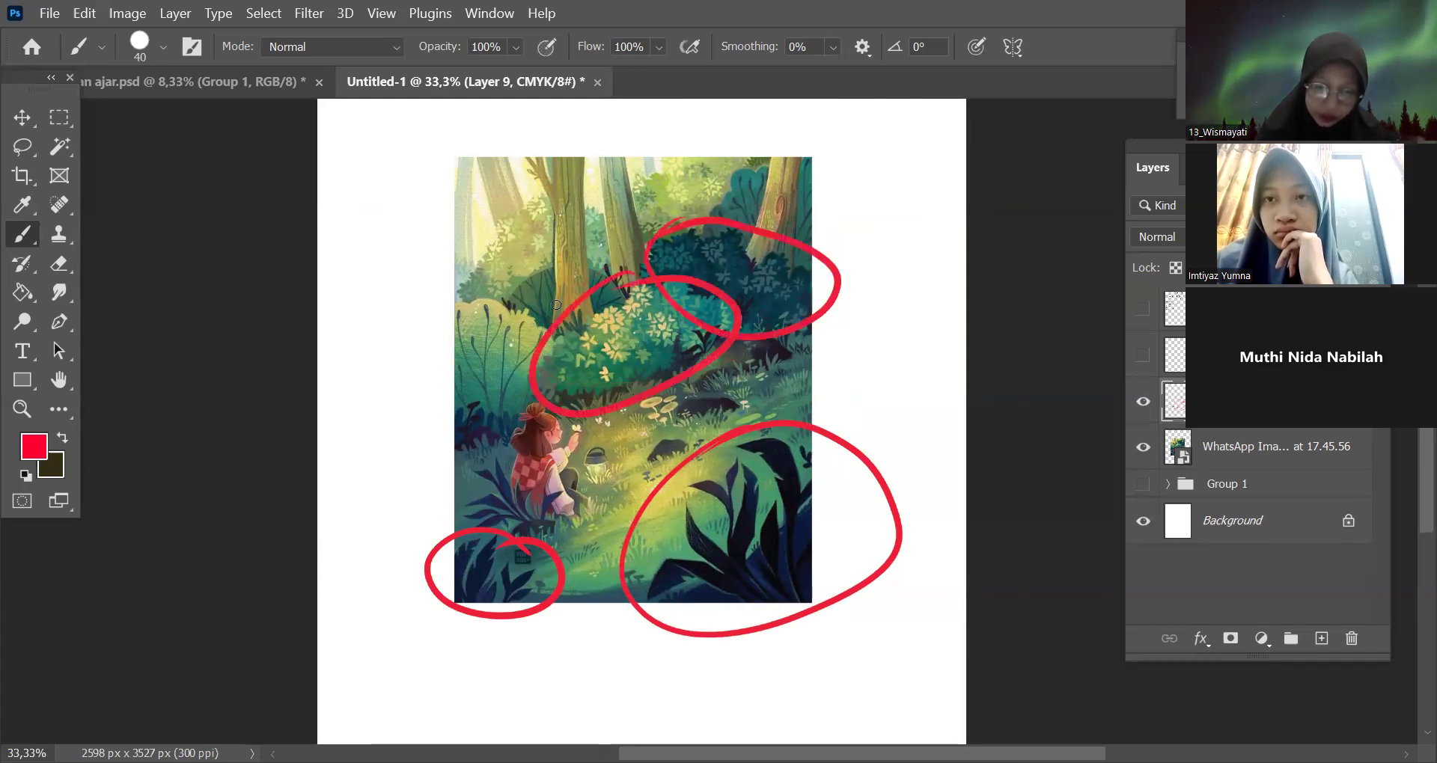
left_click_drag(547, 299, 437, 343)
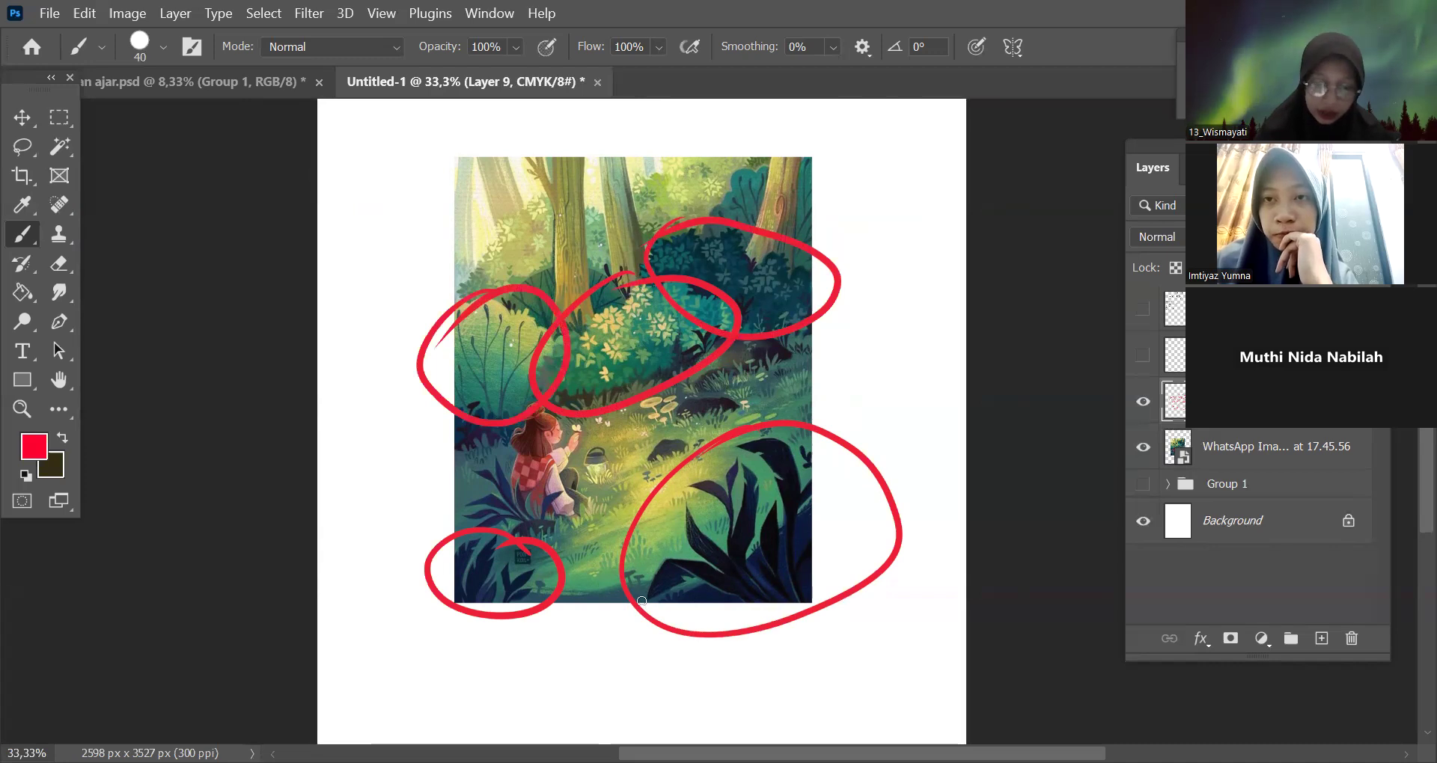
mouse_move(450, 246)
left_mouse_down()
mouse_move(610, 208)
mouse_move(447, 203)
mouse_move(575, 277)
mouse_move(602, 191)
mouse_move(480, 185)
mouse_move(495, 168)
left_mouse_up()
key("ctrl+z")
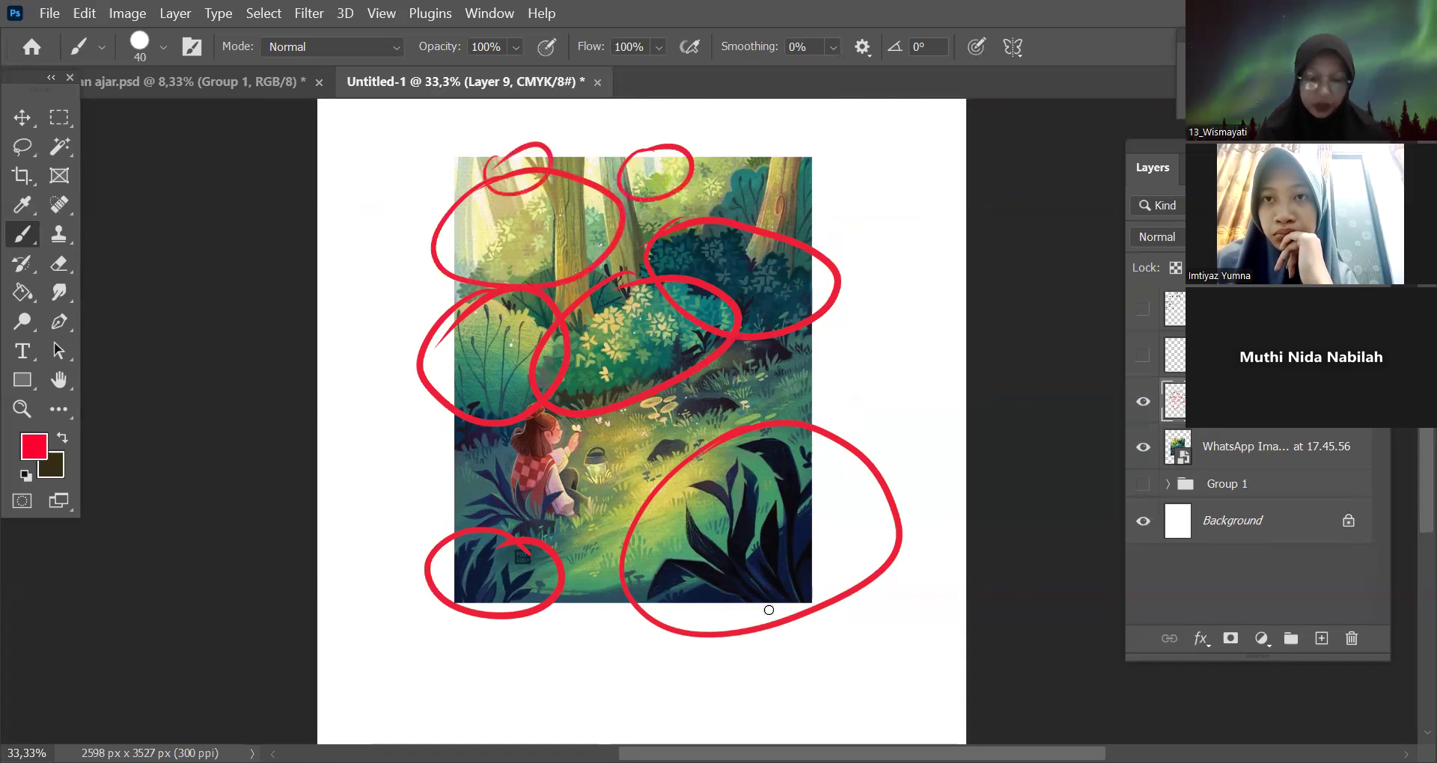
Compare the illustration with and without the red circles.
key("ctrl+minus")
key("ctrl+plus")
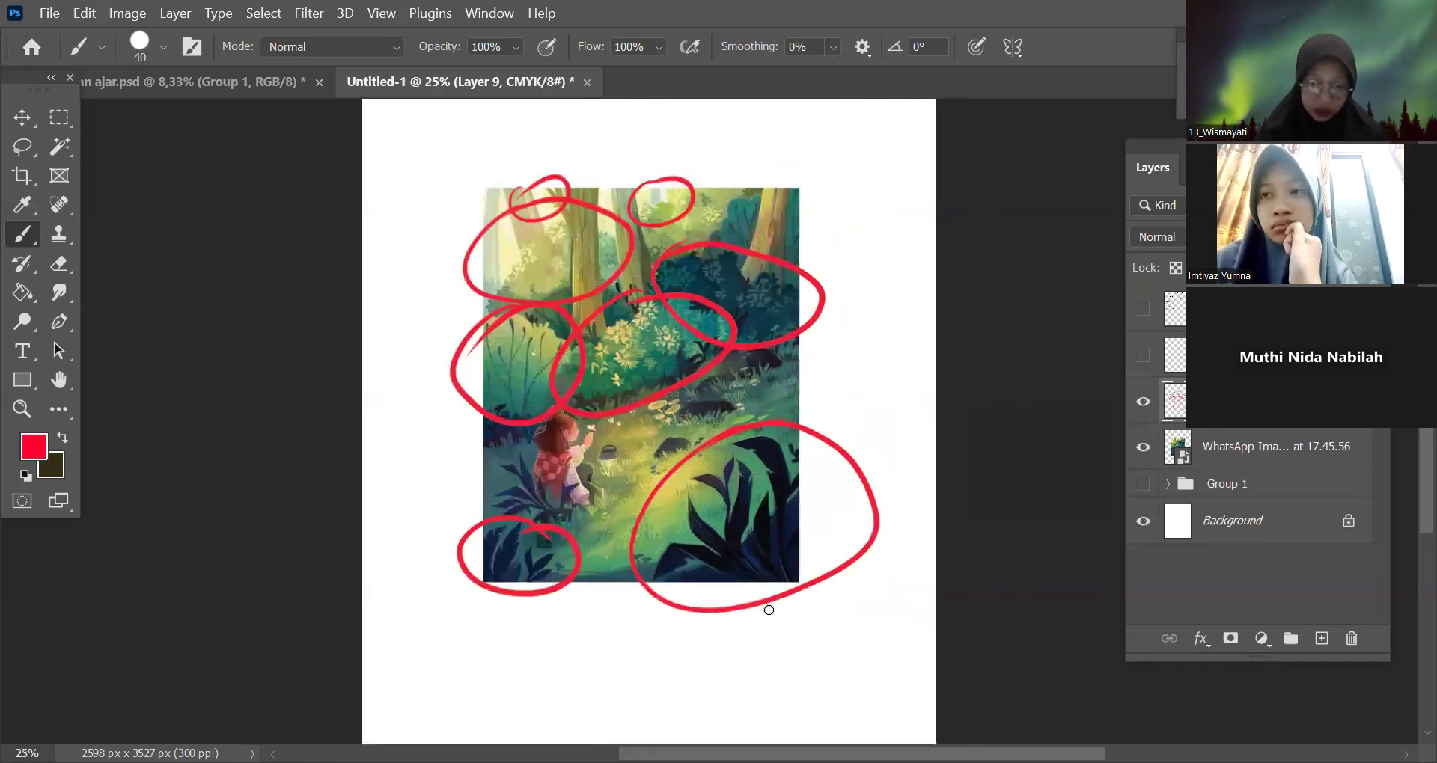
left_click_drag(942, 401, 944, 366)
left_click(1143, 401)
left_click(1143, 401)
left_click_drag(946, 320, 944, 401)
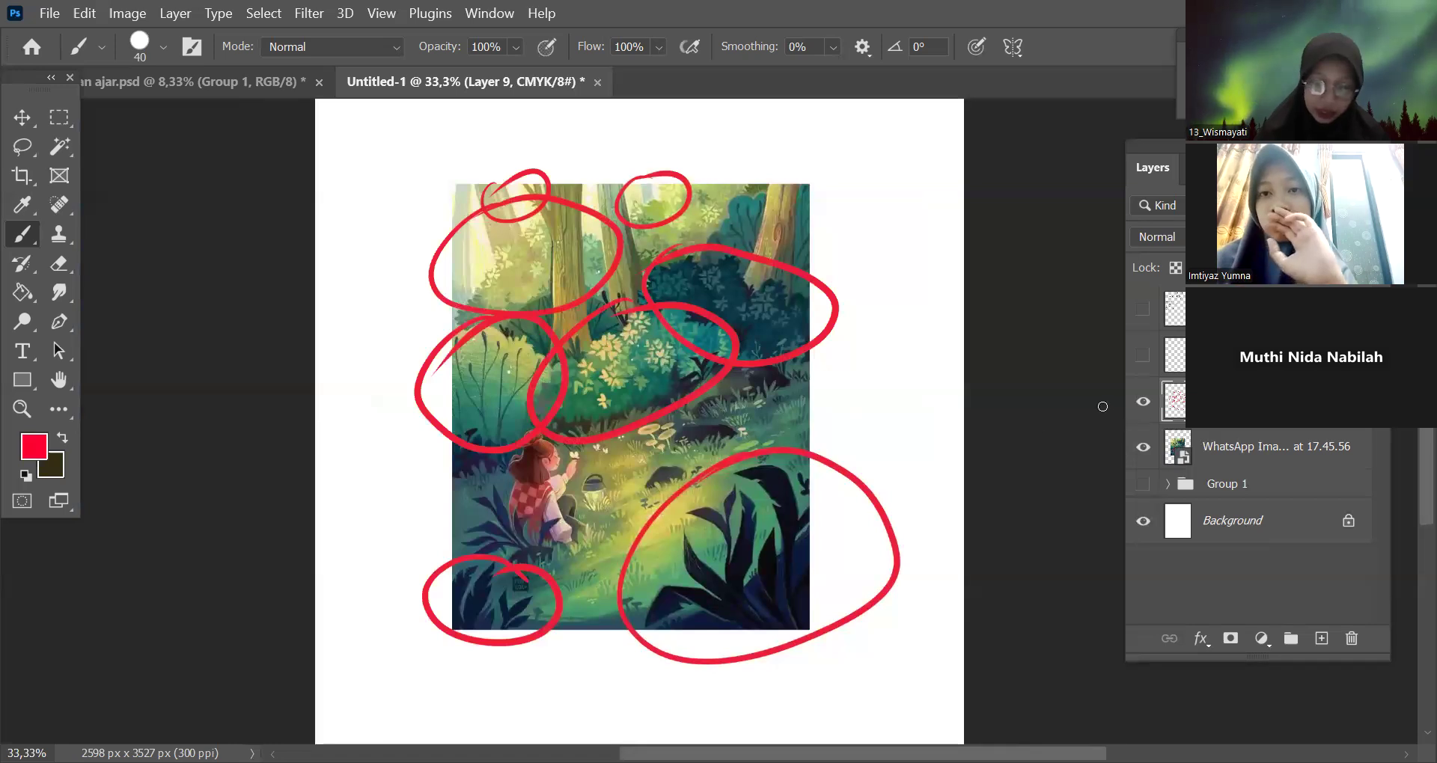
Handwrite red labels beside the circles: "Pekat" for the foreground plants, "normal" for the dark bushes and "Pudar" for the distant foliage.
left_click_drag(1040, 483, 1040, 433)
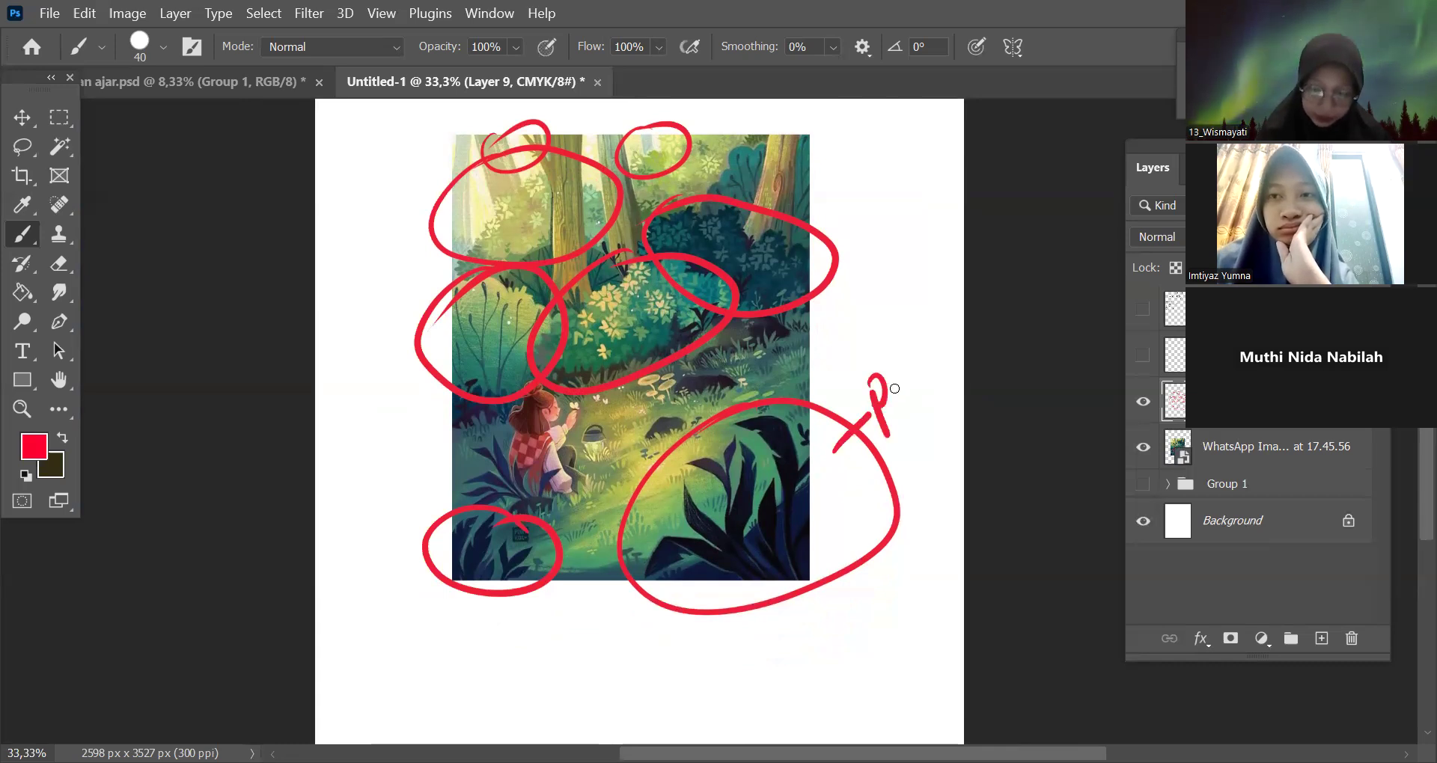
mouse_move(888, 413)
left_mouse_down()
mouse_move(901, 368)
mouse_move(939, 362)
mouse_move(966, 327)
left_mouse_up()
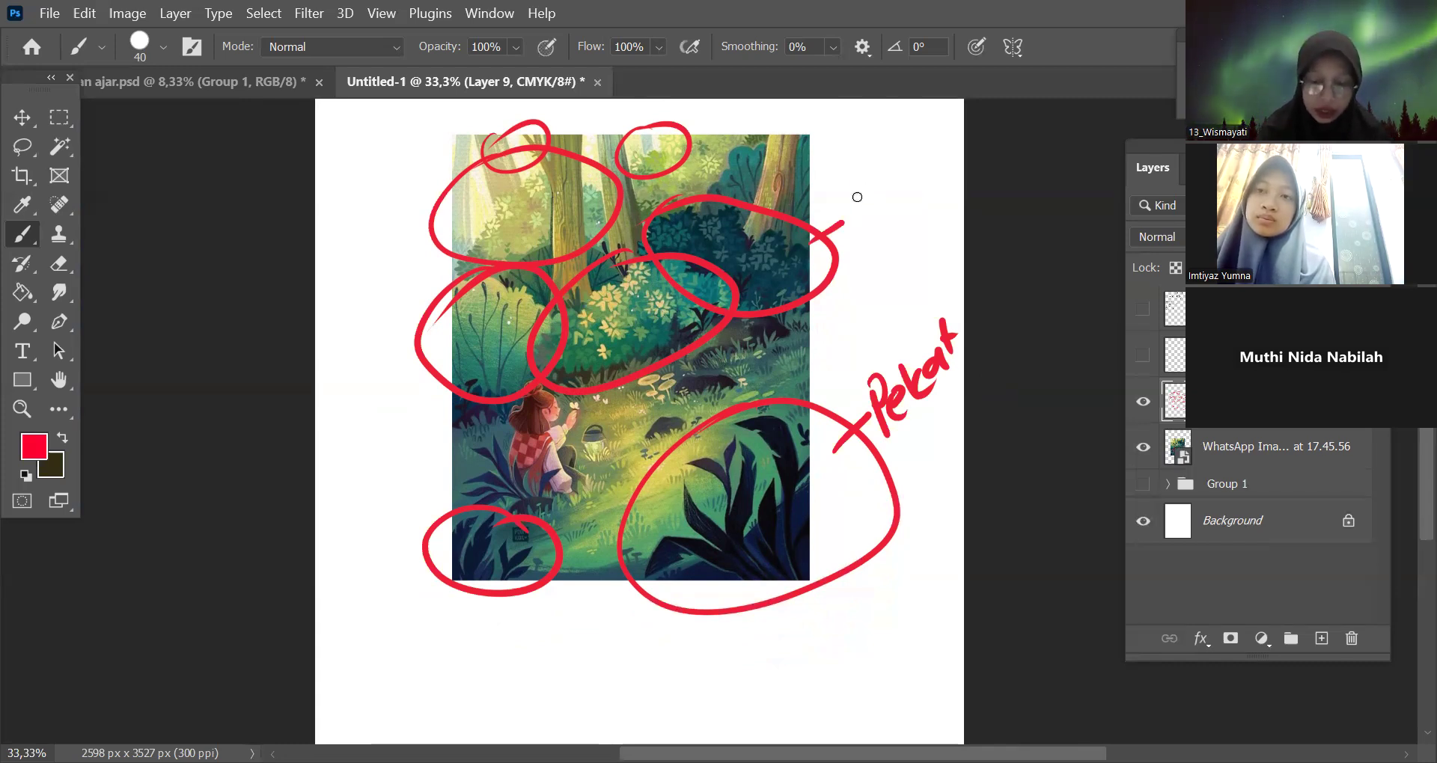
left_click_drag(859, 204, 892, 187)
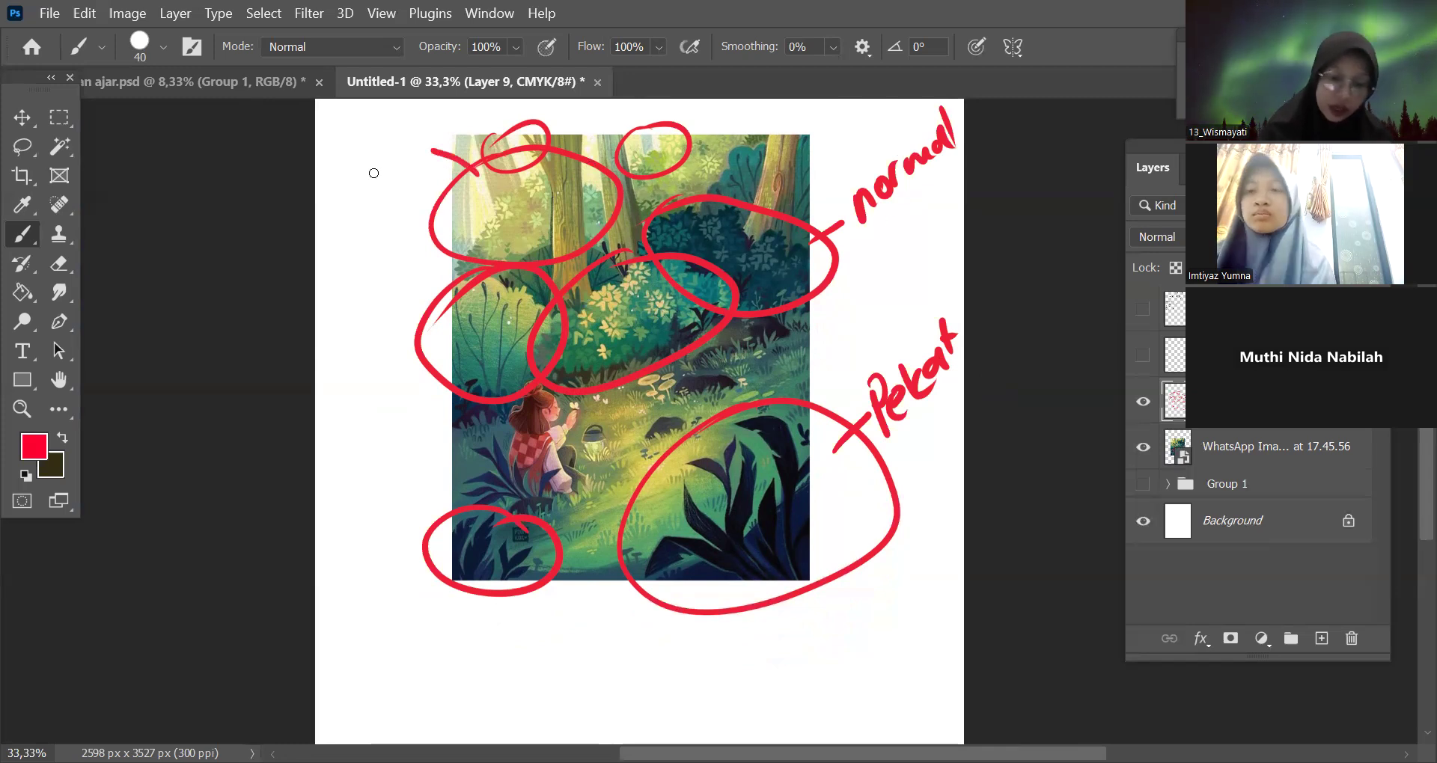
left_click_drag(966, 275, 990, 325)
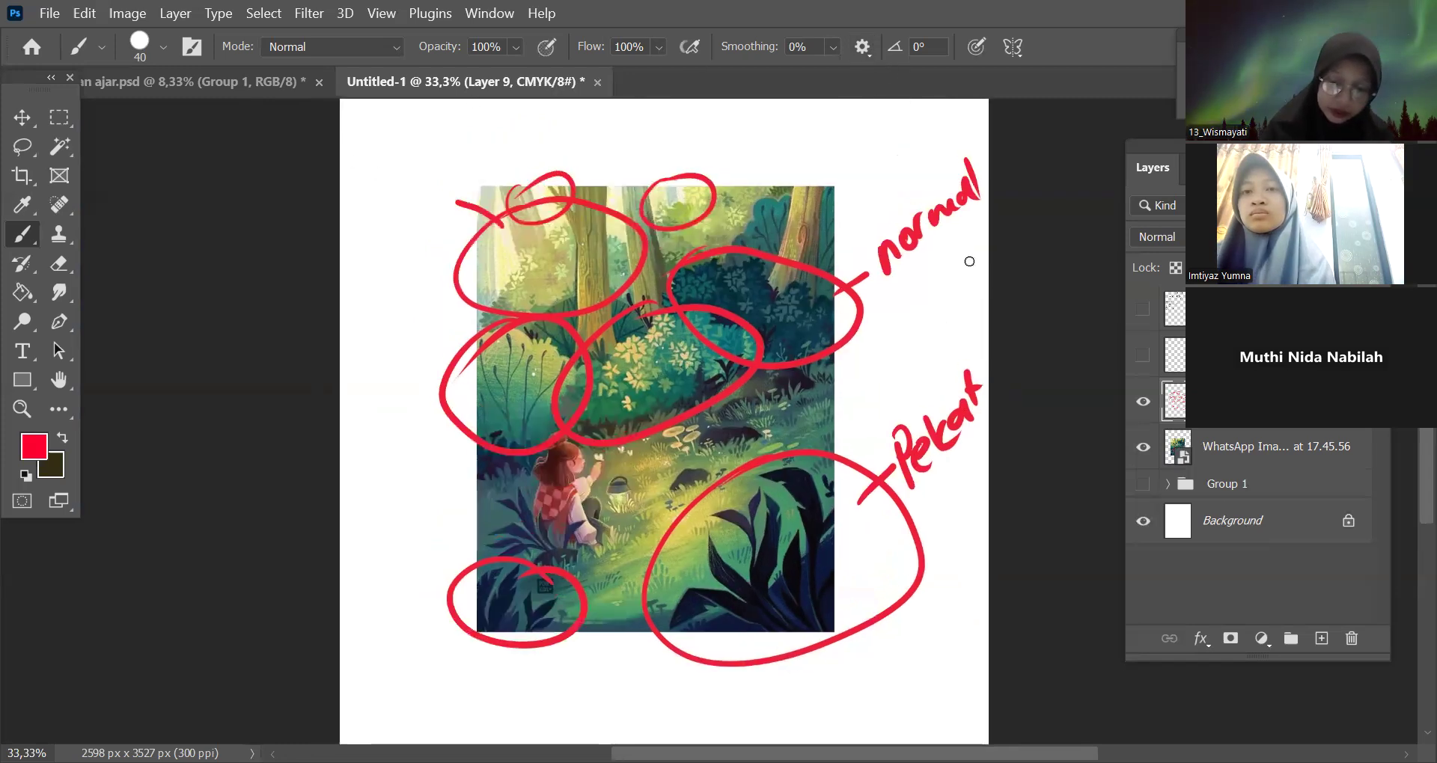
key("ctrl+z")
left_click_drag(366, 206, 385, 216)
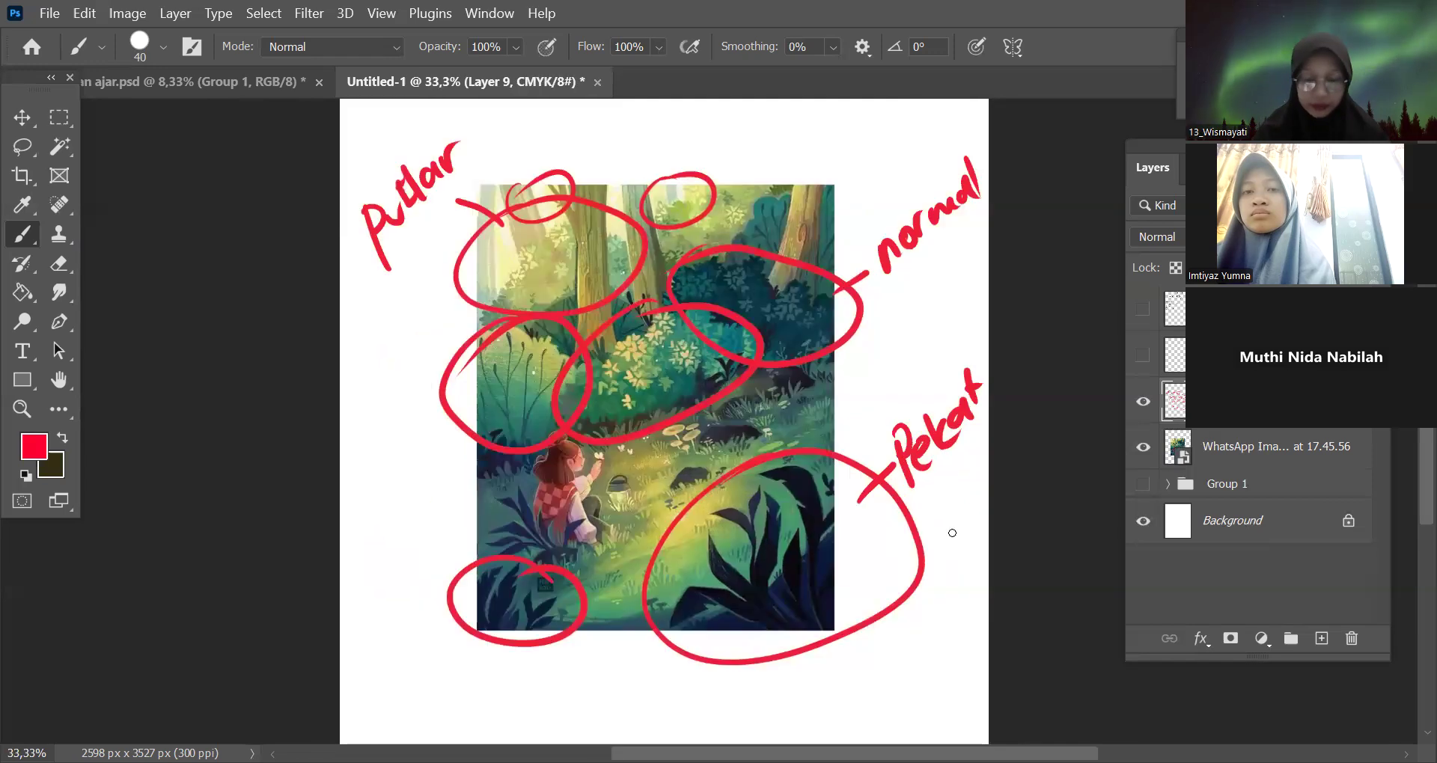
Hide the layer with the red circles and labels, and examine the unmarked illustration's depth.
left_click(1143, 402)
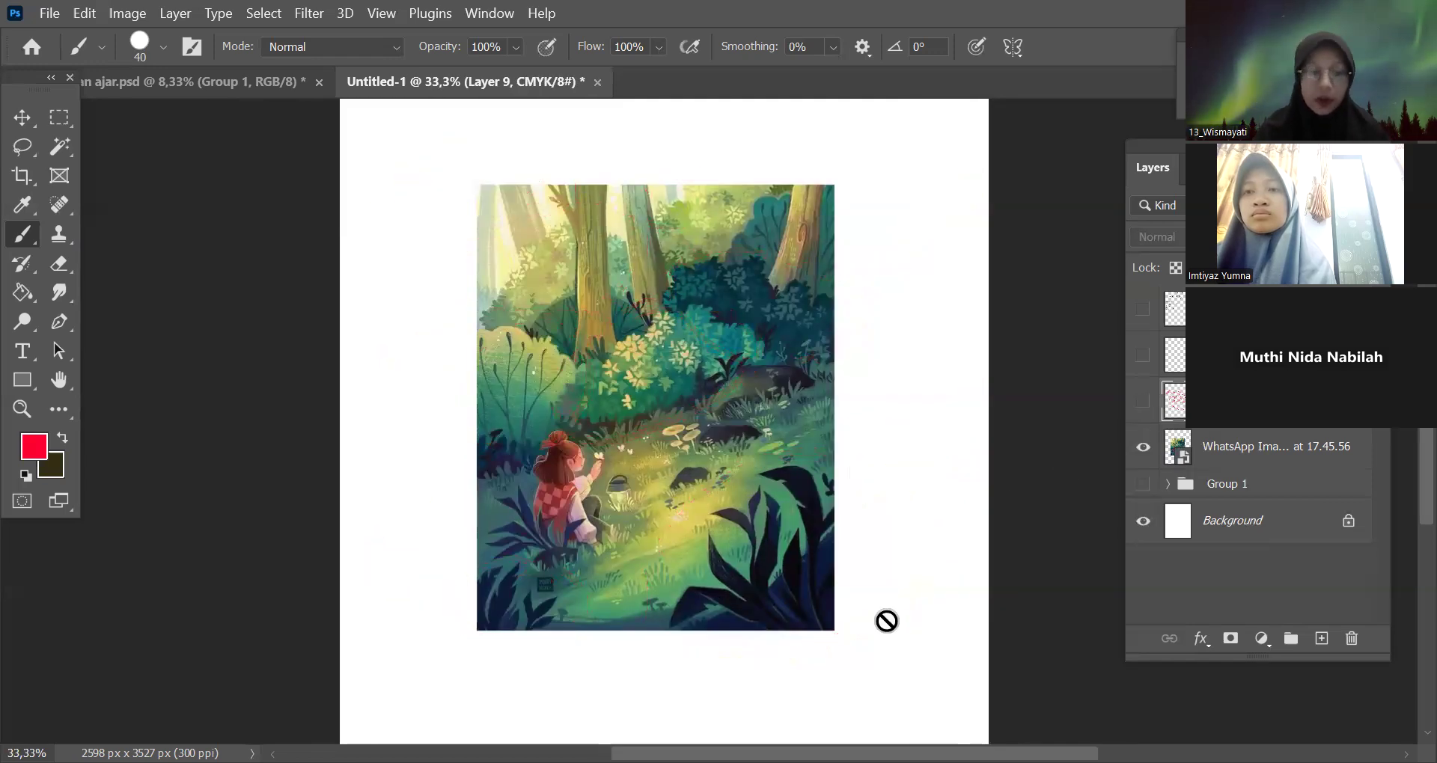
key("ctrl+plus")
mouse_move(962, 580)
left_mouse_down()
mouse_move(914, 567)
mouse_move(923, 557)
left_mouse_up()
key("ctrl+minus")
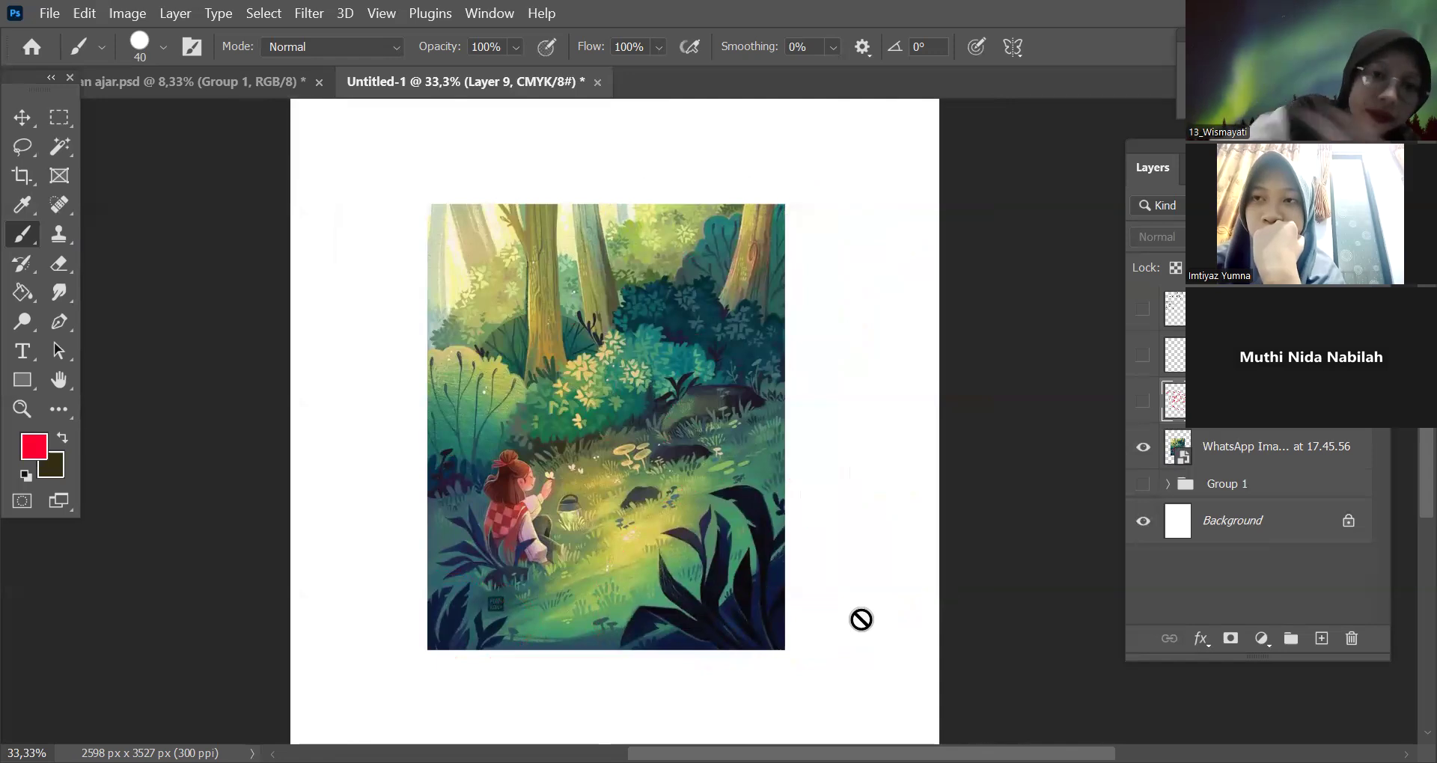
Select the forest illustration's layer and display only the Cyan channel.
left_click(1212, 449)
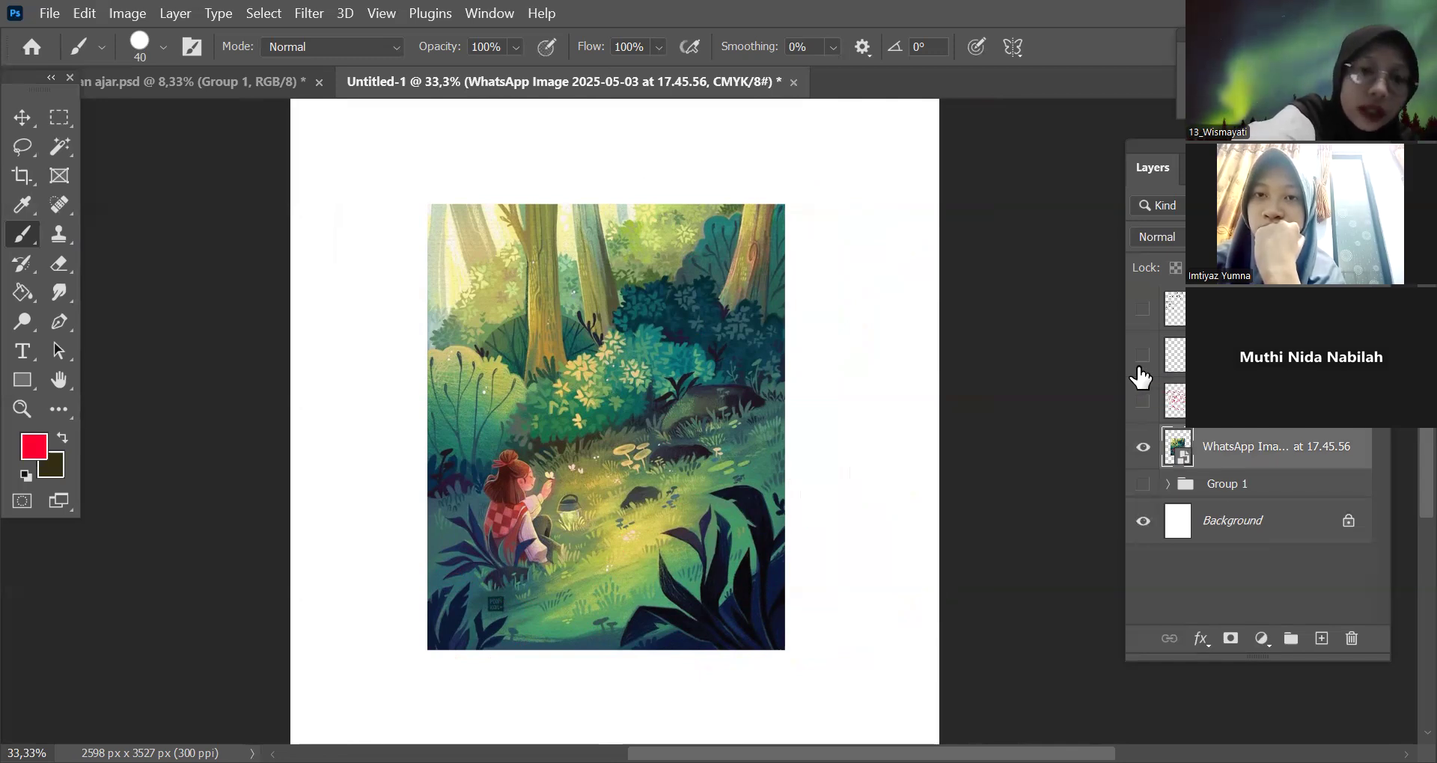
key("v")
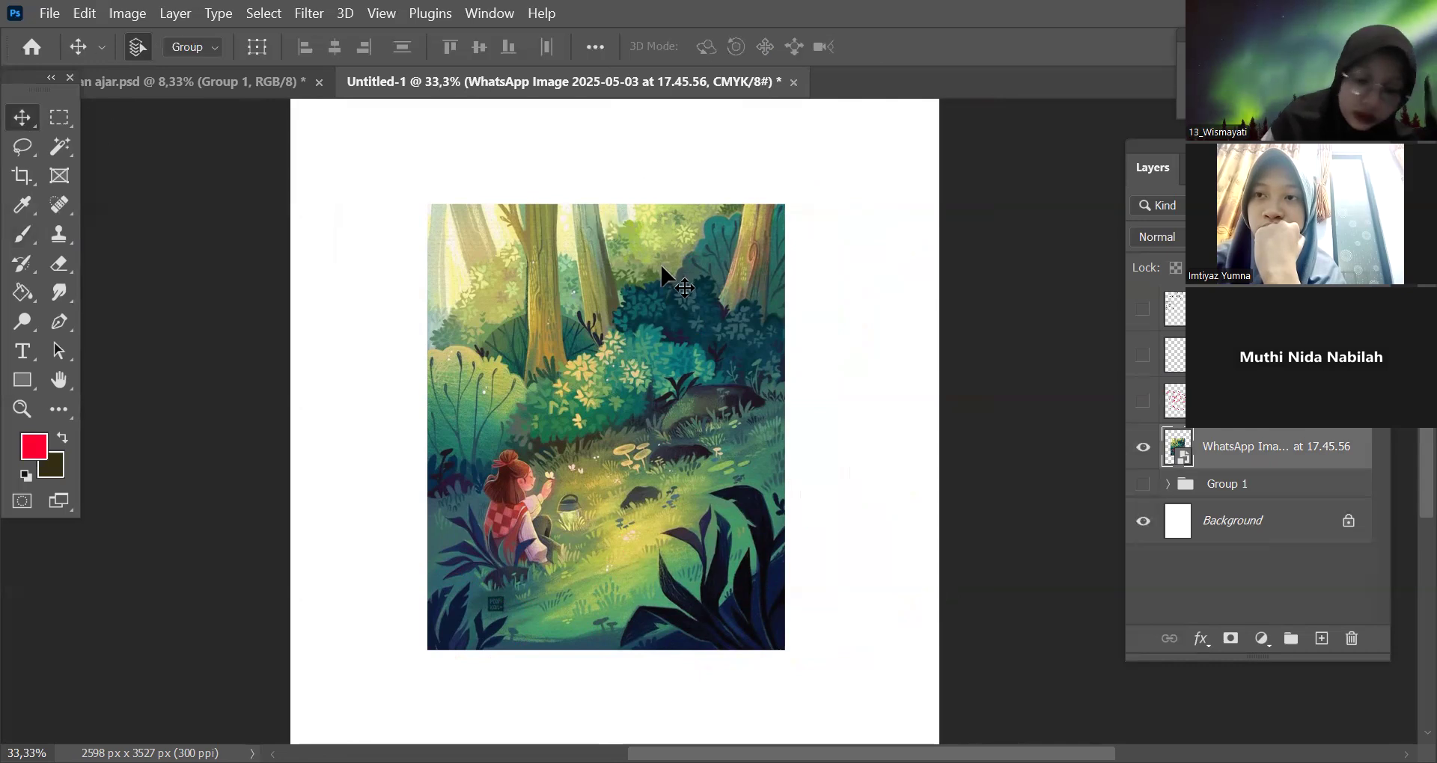
left_click(1143, 447)
left_click(1145, 446)
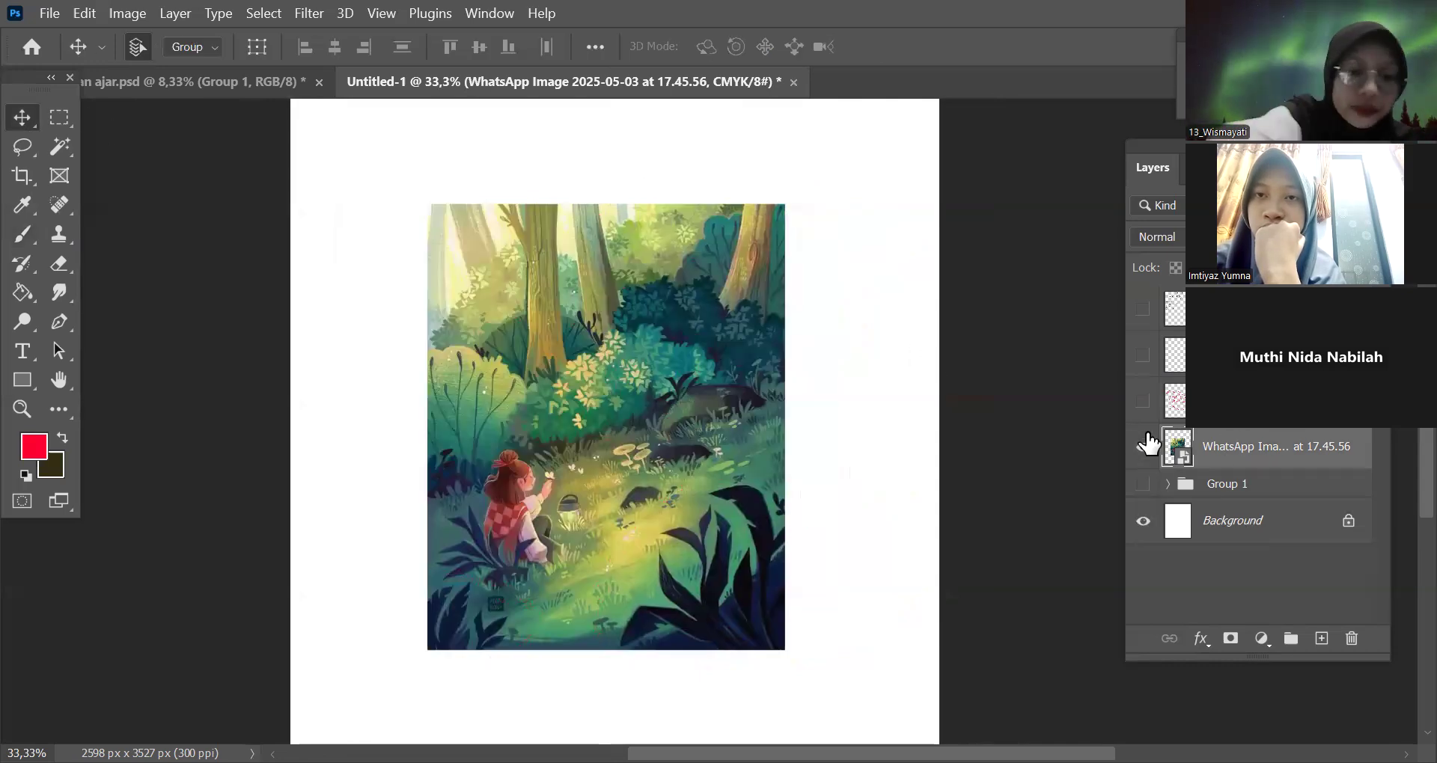
key("ctrl+3")
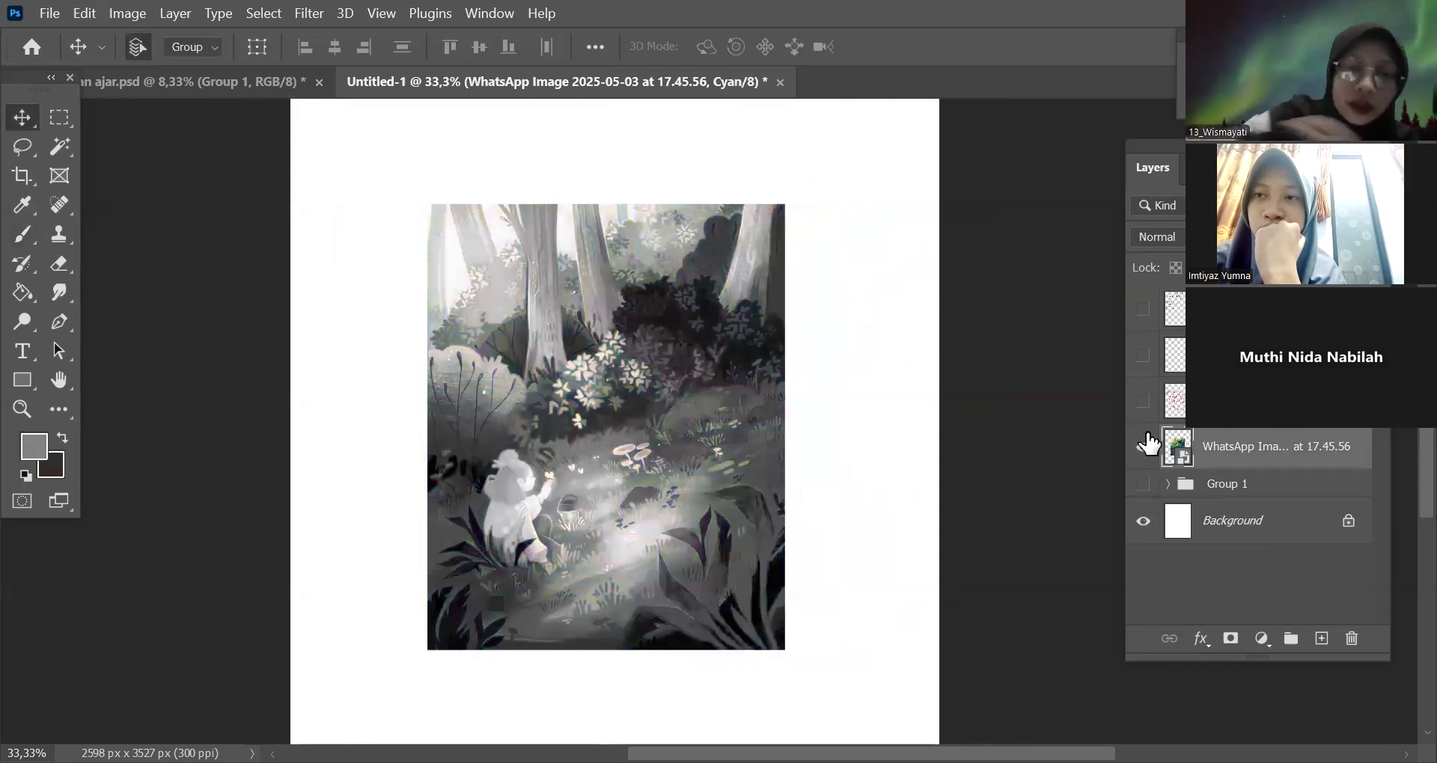
Examine the light and dark tones of the greyscale illustration, around the girl, the lit grass and the foreground plants.
key("ctrl+plus")
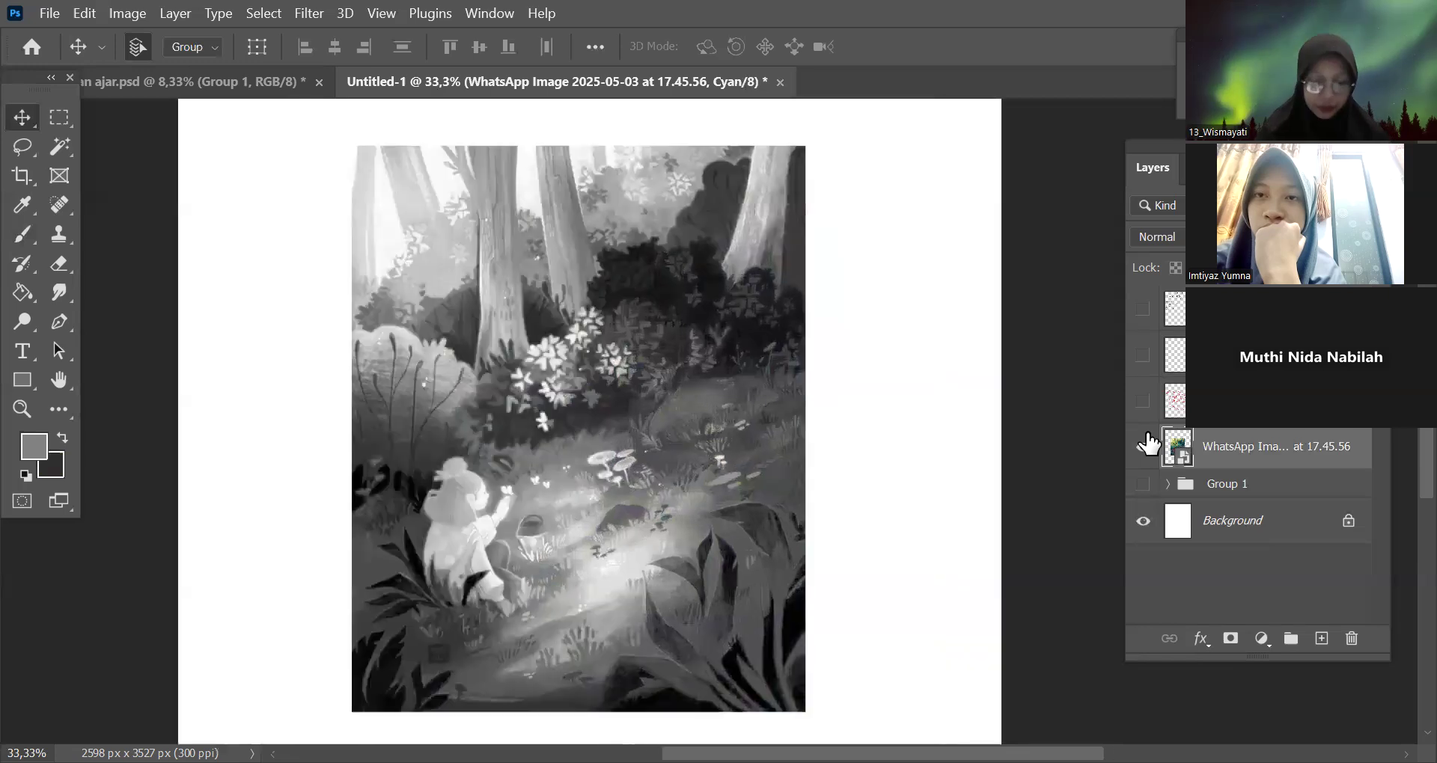
key("ctrl+minus")
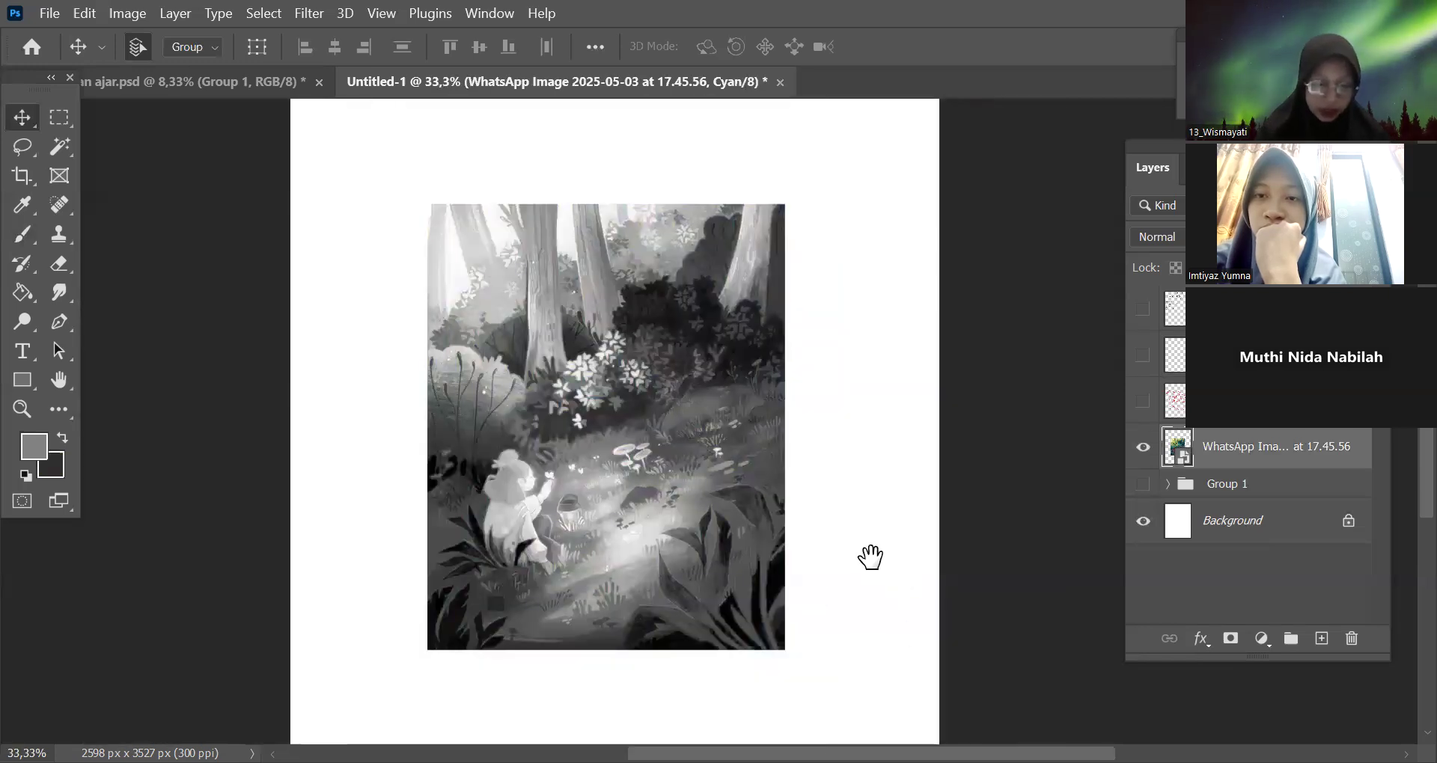
left_click_drag(870, 558, 915, 539)
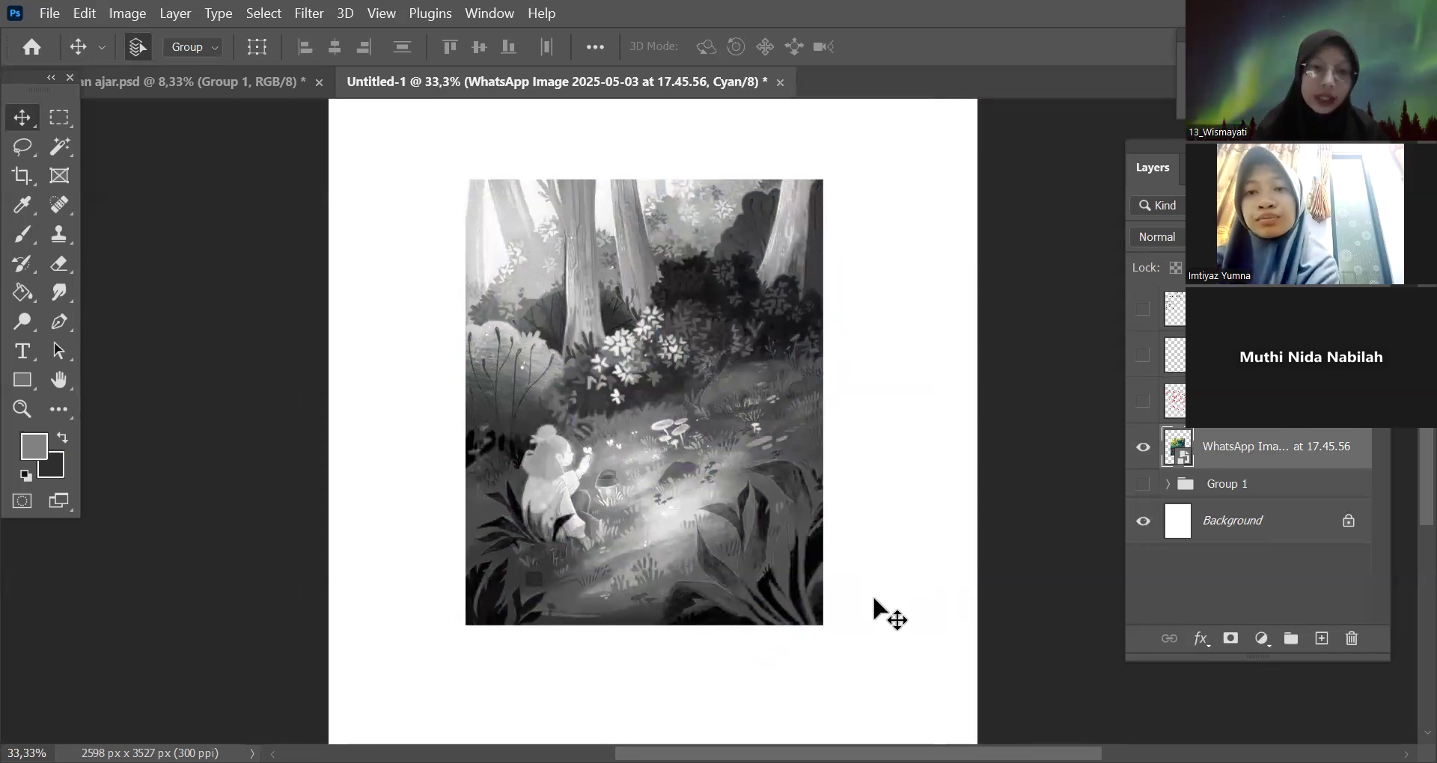
key("ctrl+plus")
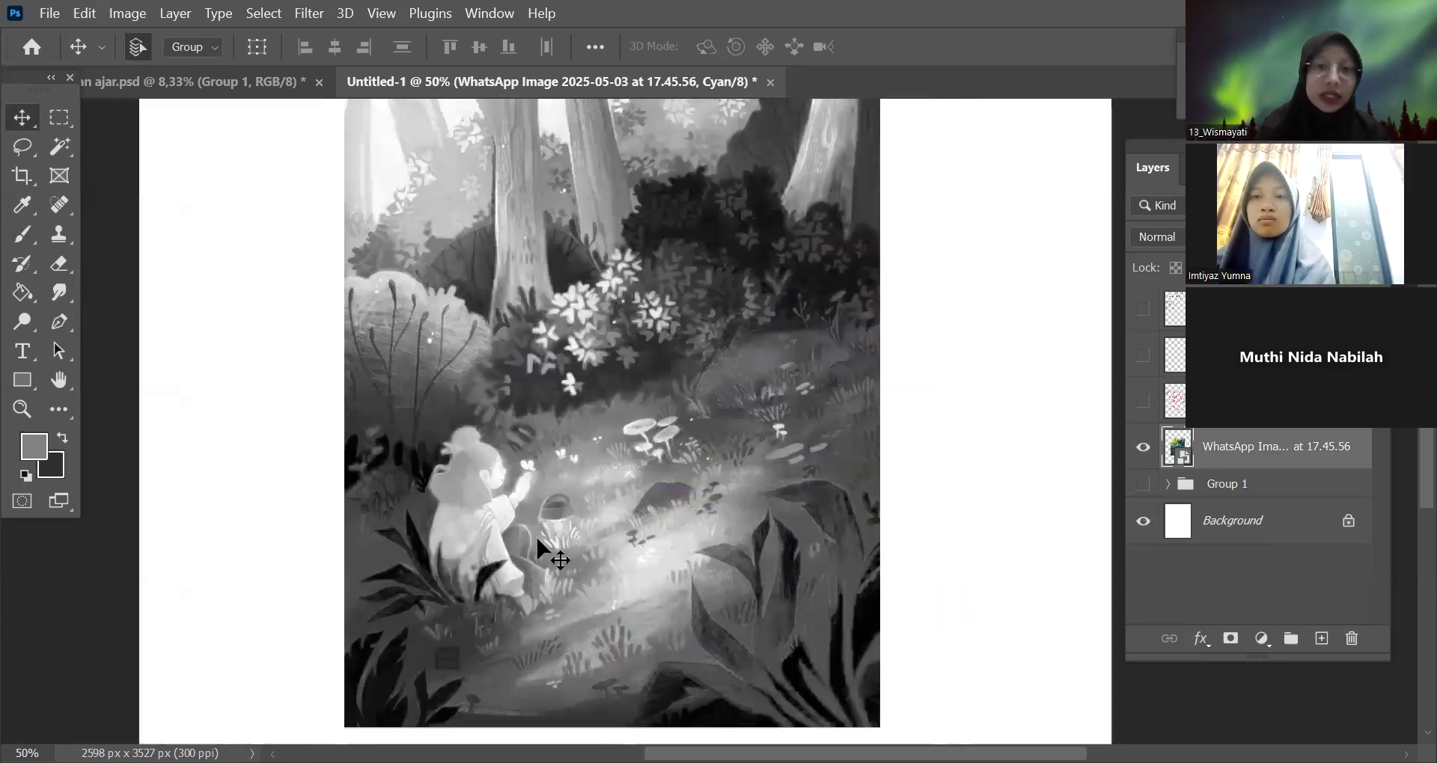
key("ctrl+minus")
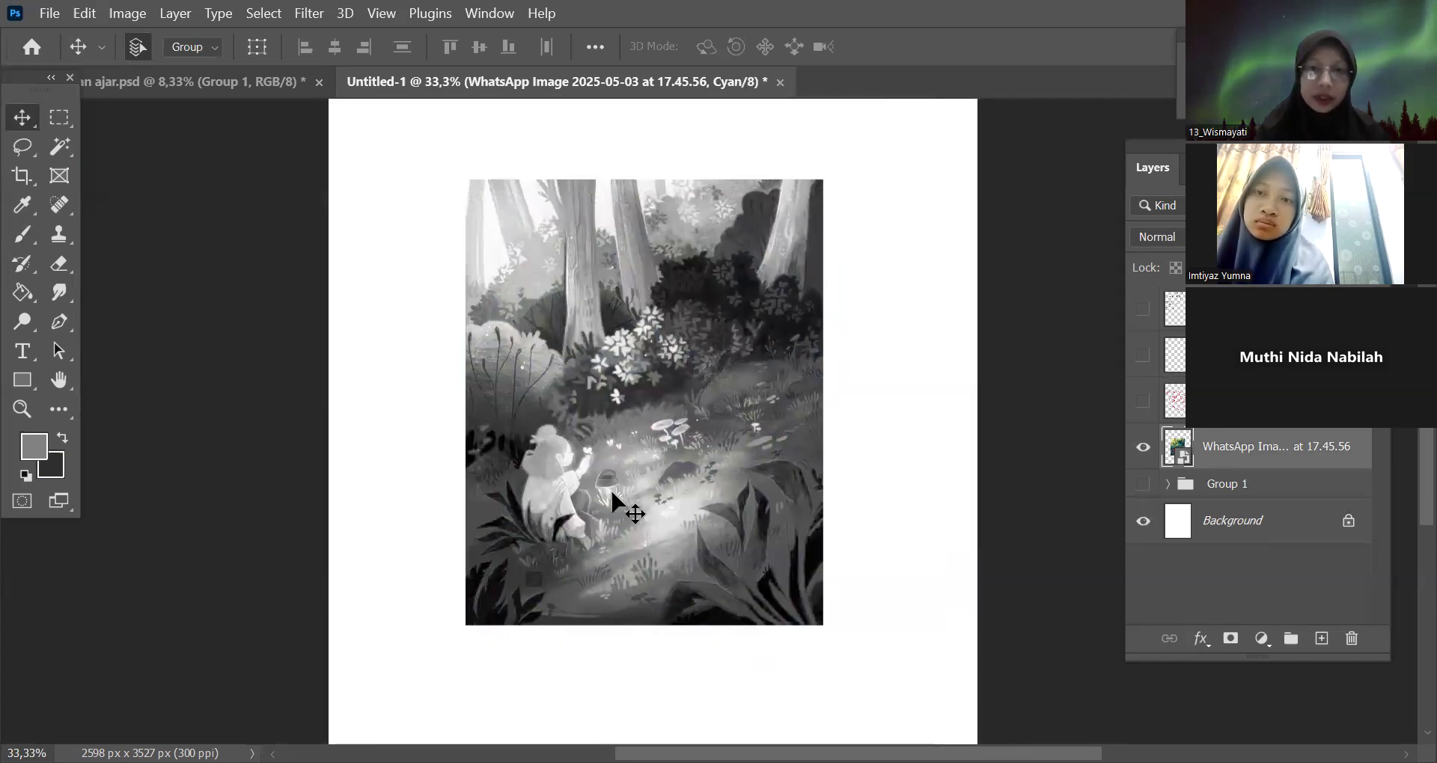
key("ctrl+plus")
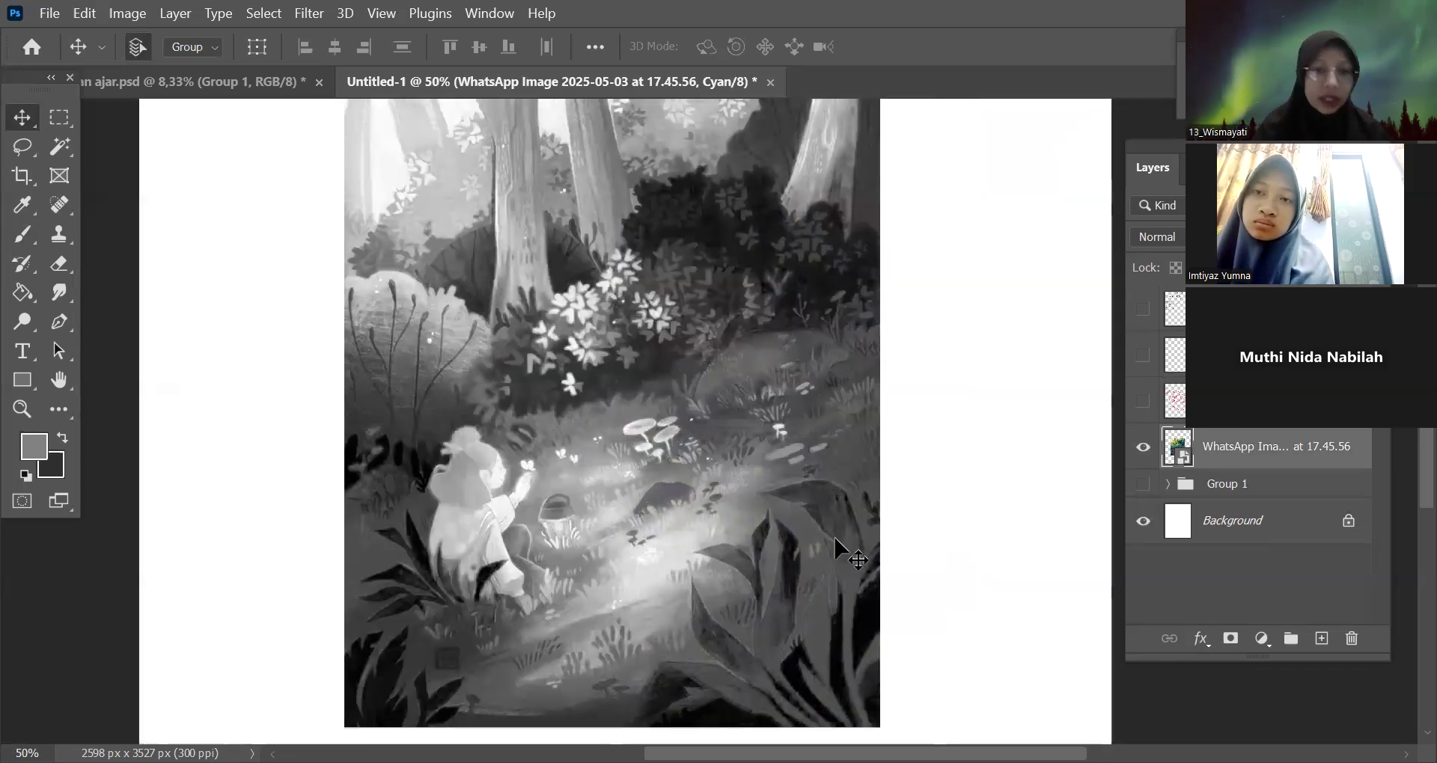
left_click_drag(905, 558, 938, 449)
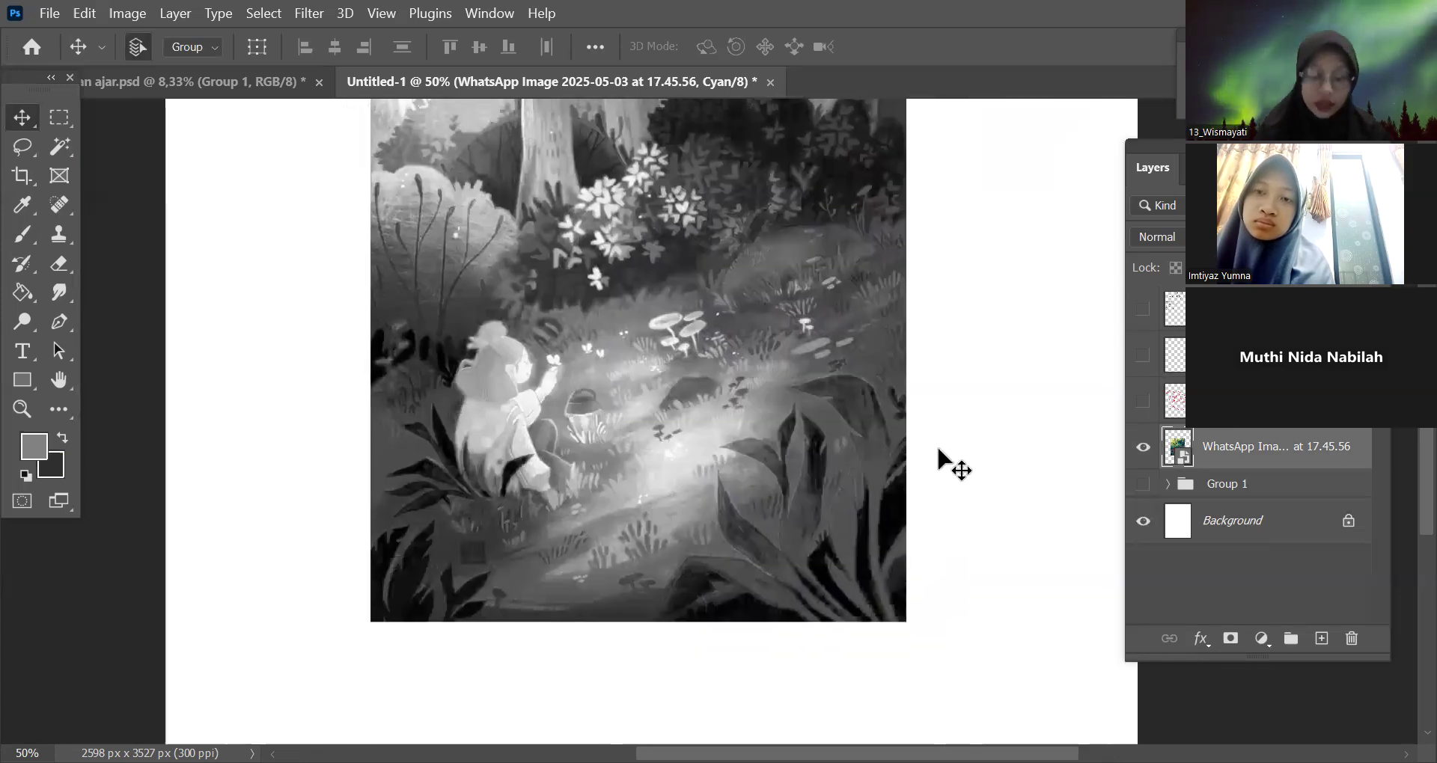
key("ctrl+minus")
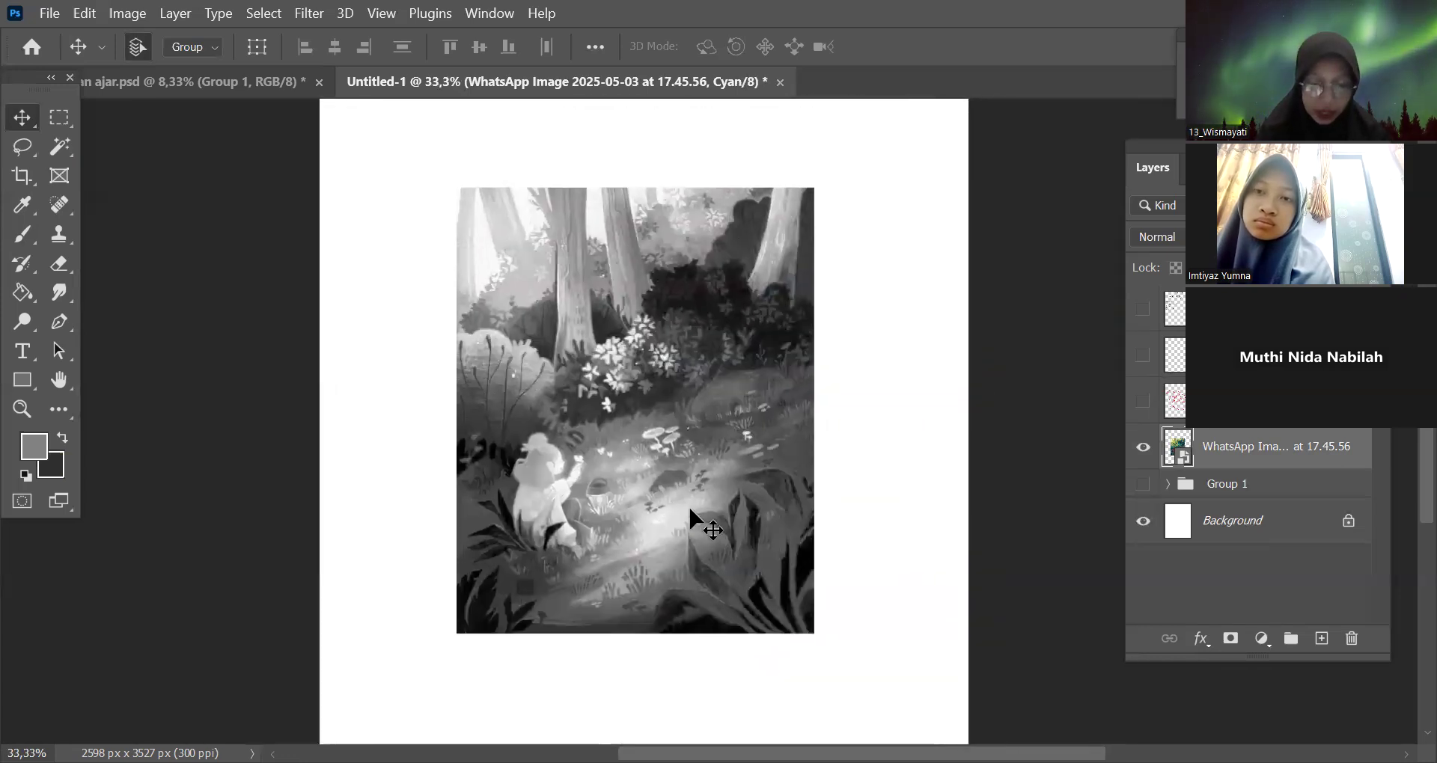
Add a new layer above the forest illustration and shift the illustration slightly on the canvas.
left_click(1321, 639)
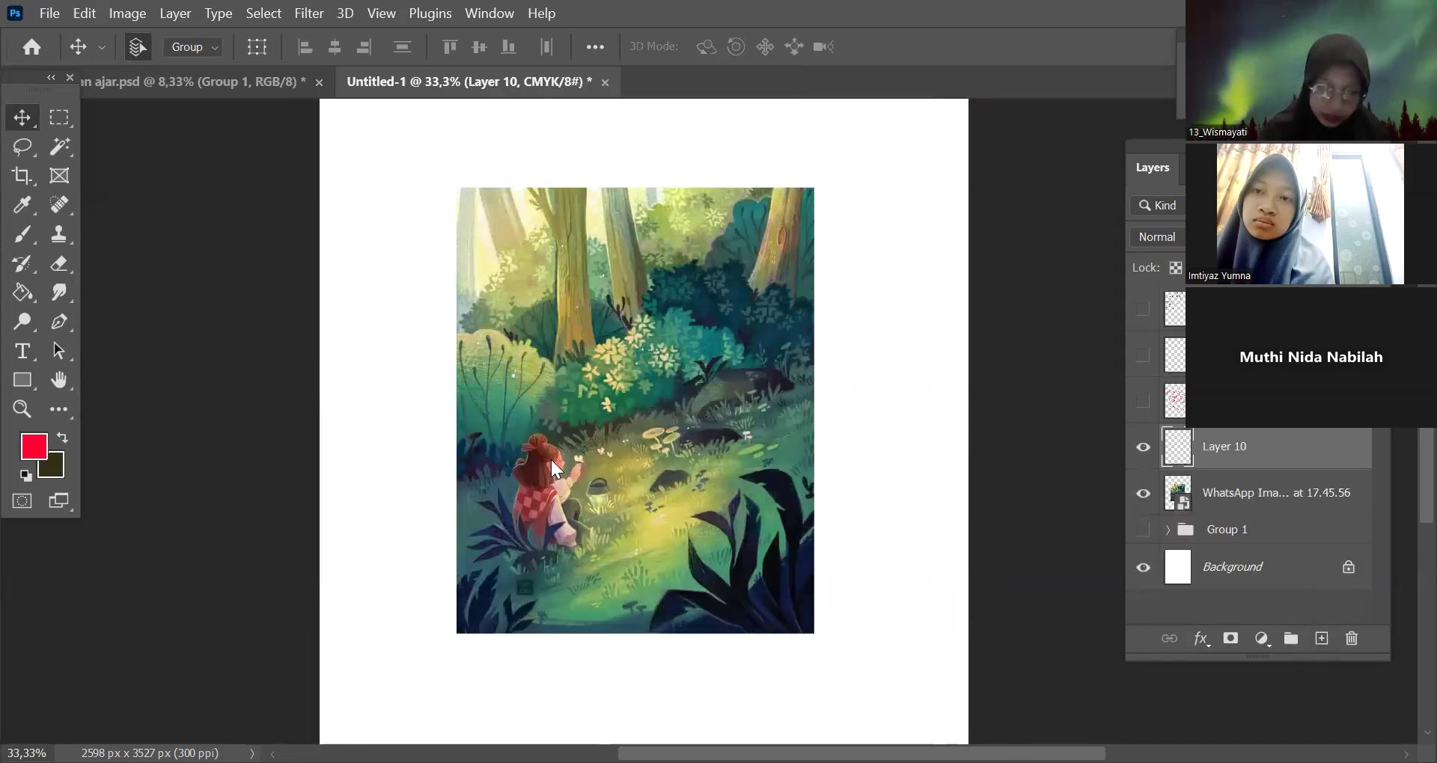
left_click_drag(571, 425, 602, 418)
left_click(1219, 452)
left_click(546, 549)
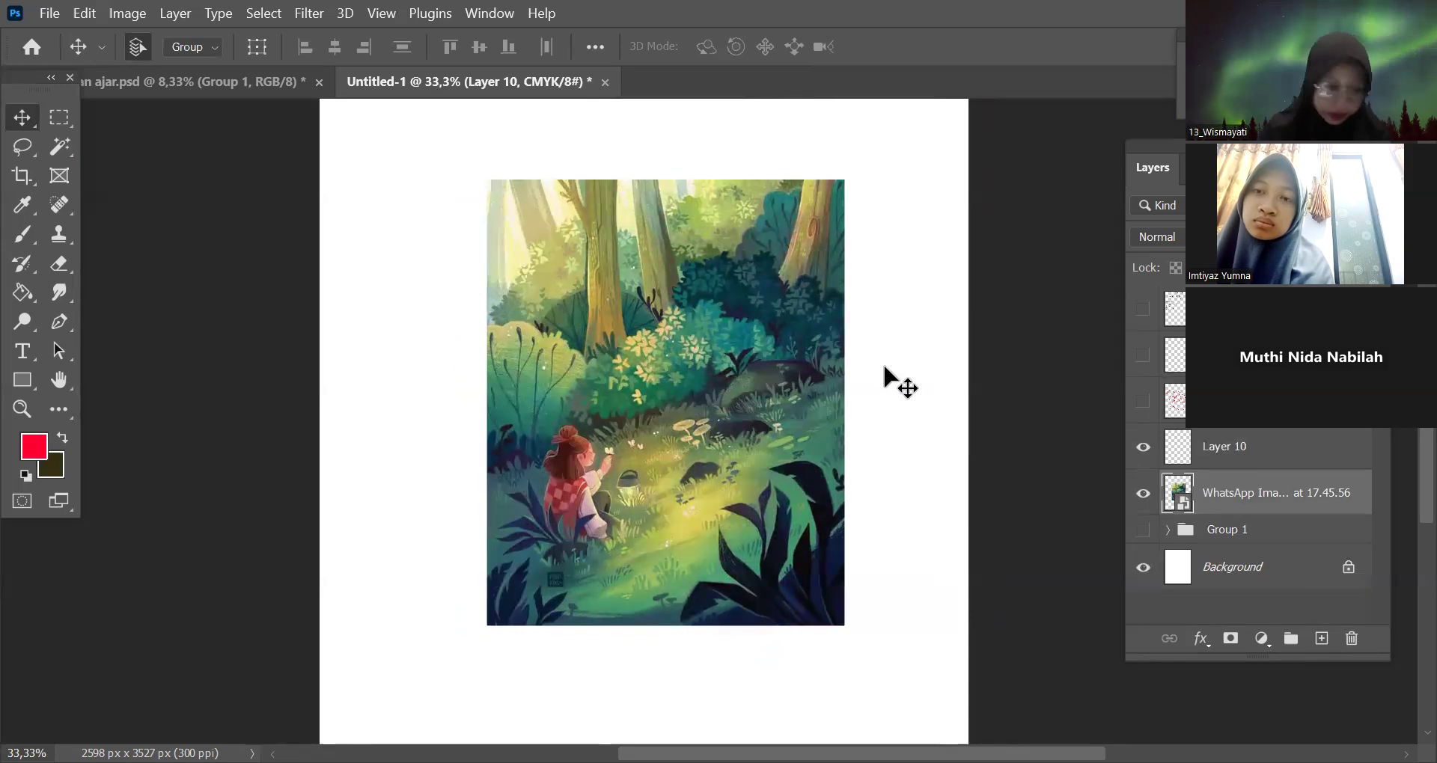
key("ctrl+z")
Brush a red circle around the seated girl on the new layer, and undo it.
key("b")
left_click_drag(500, 497, 543, 520)
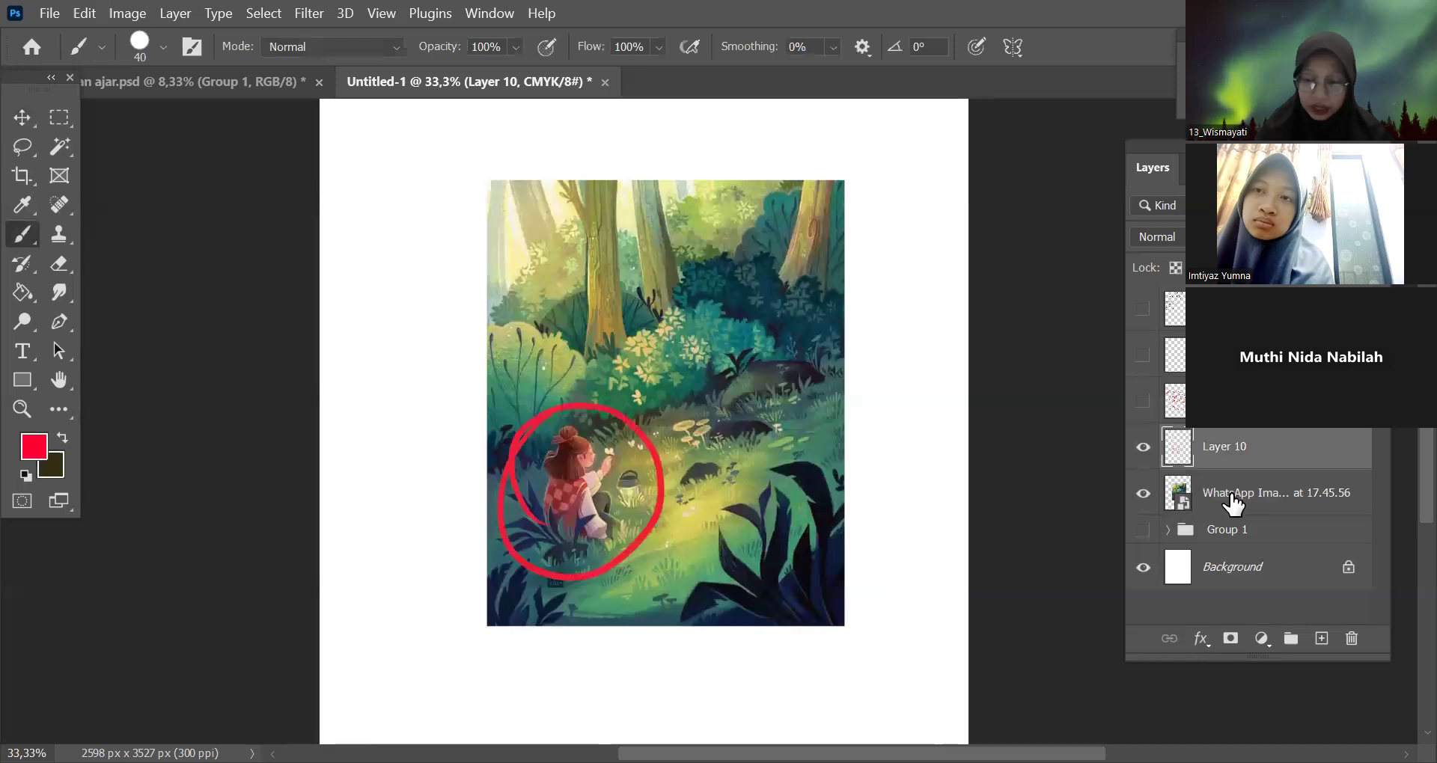
key("ctrl+z")
Display the illustration in the Cyan channel again and examine its contrast between light and dark areas as a whole.
left_click(1254, 497)
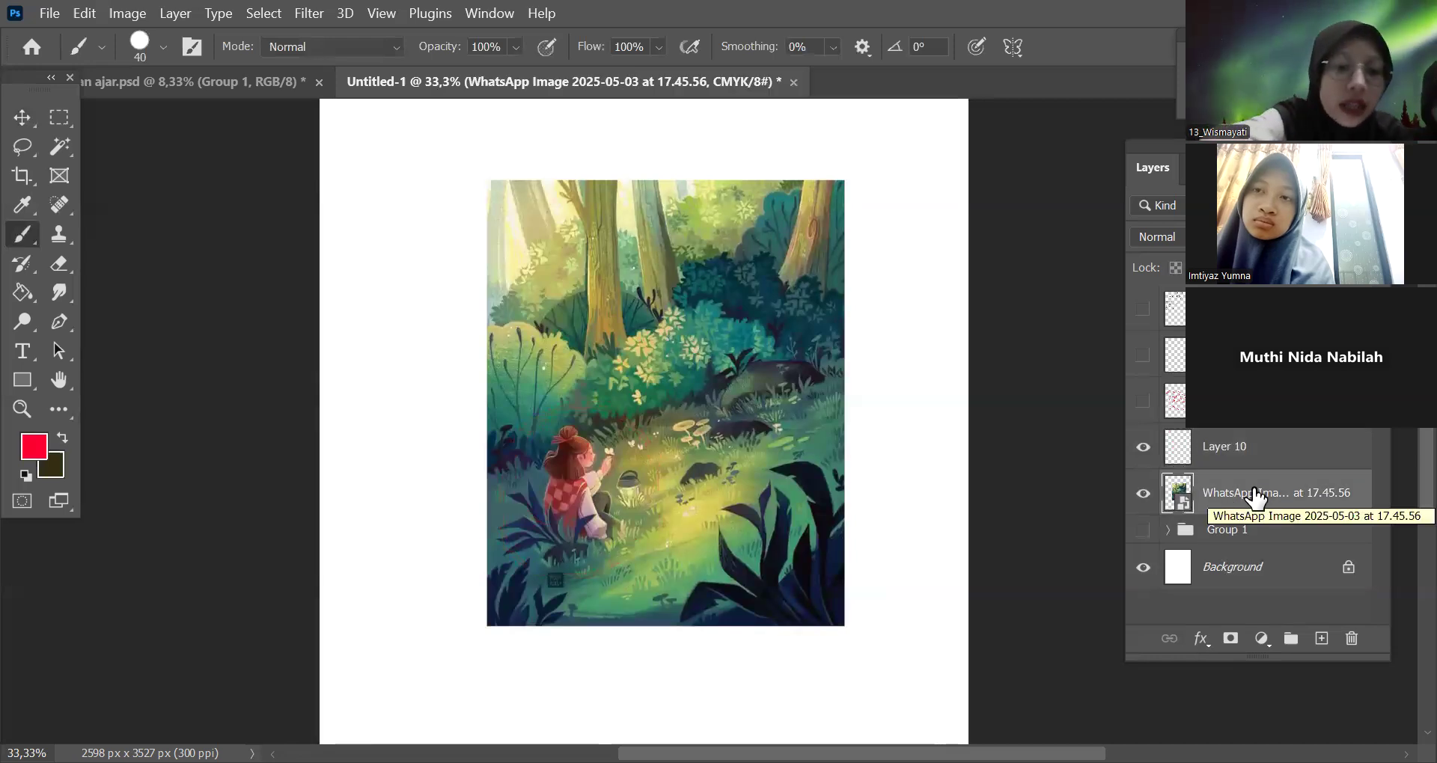
key("ctrl+3")
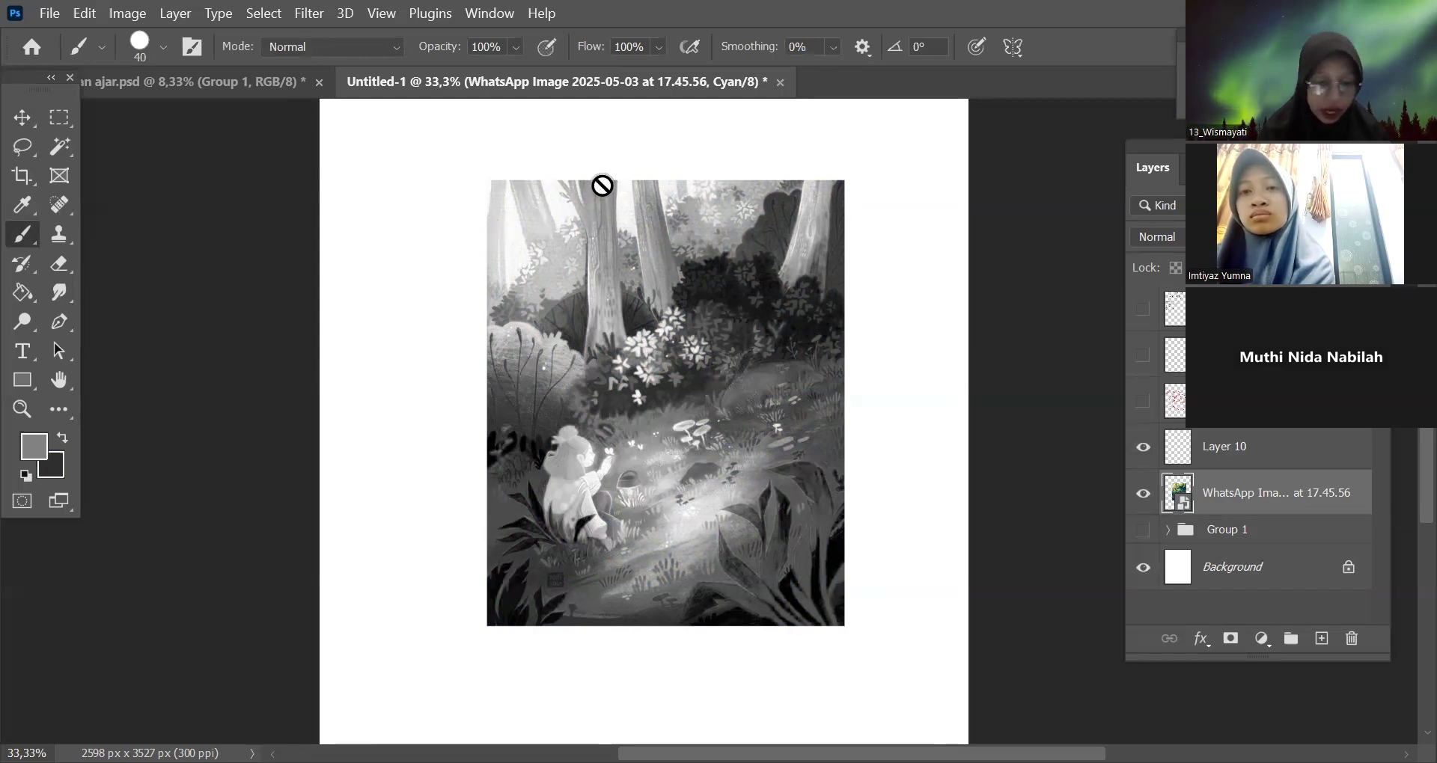
key("ctrl+minus")
key("ctrl+plus")
key("ctrl+plus")
key("ctrl+minus")
left_click_drag(969, 414, 974, 430)
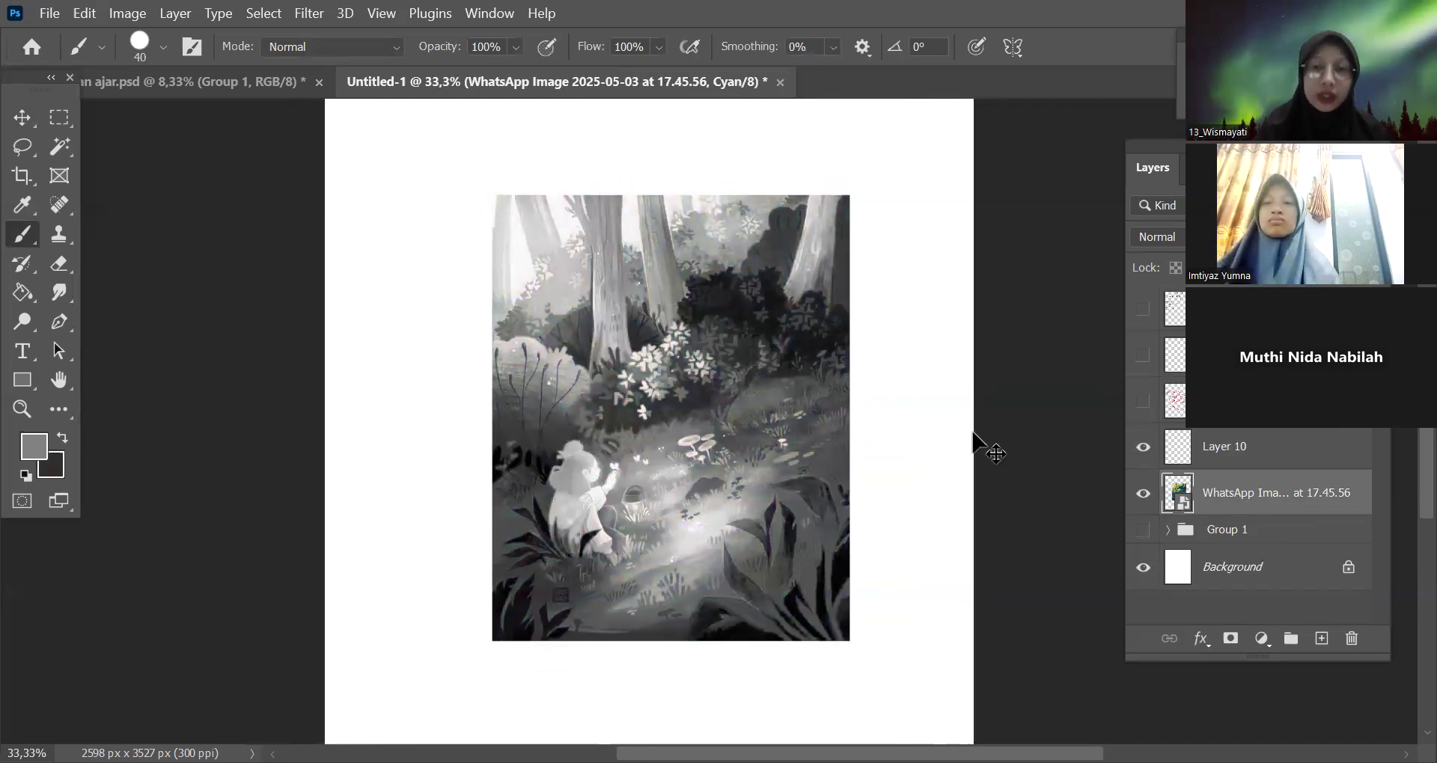
key("ctrl+plus")
key("ctrl+minus")
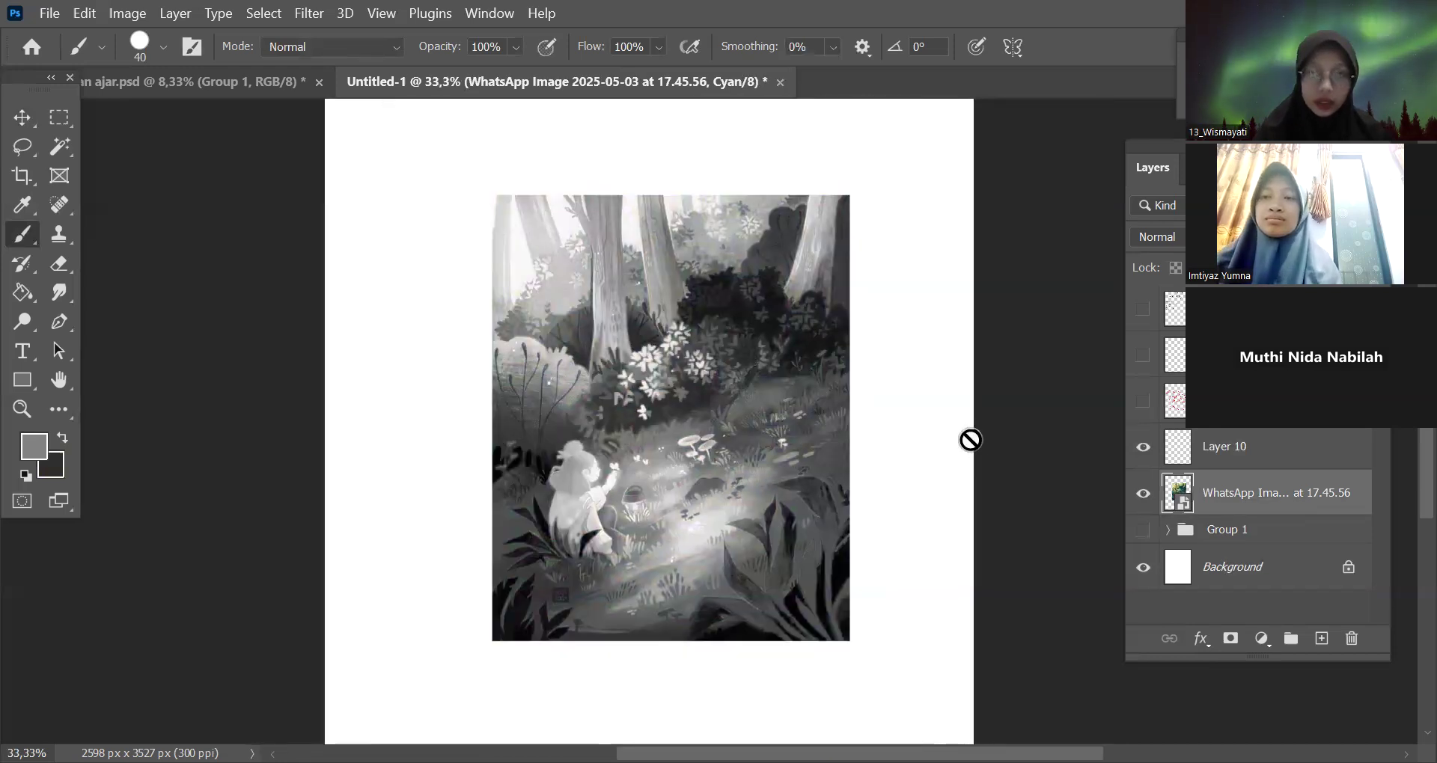
Return the illustration from the Cyan channel to the full-colour CMYK composite.
key("ctrl+plus")
key("ctrl+minus")
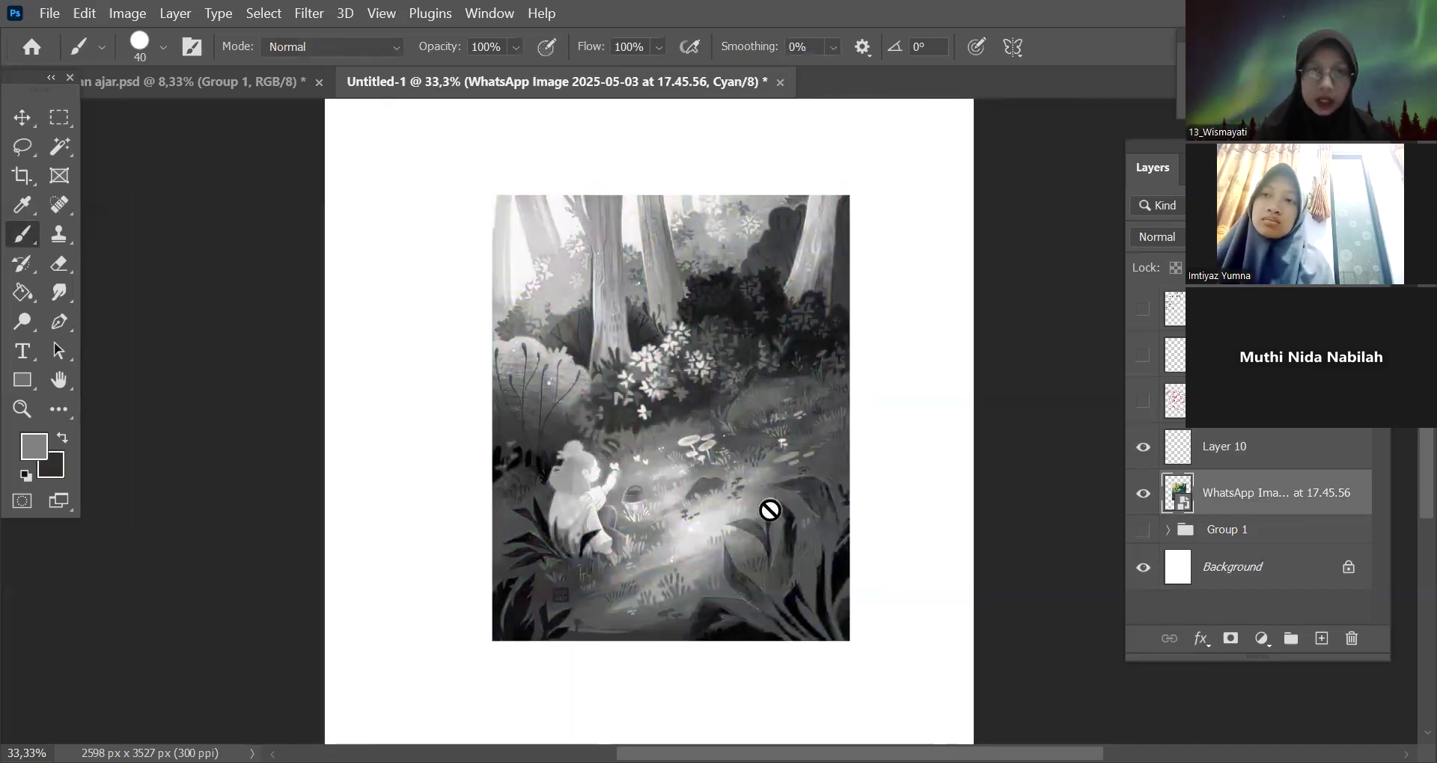
key("ctrl+plus")
key("ctrl+minus")
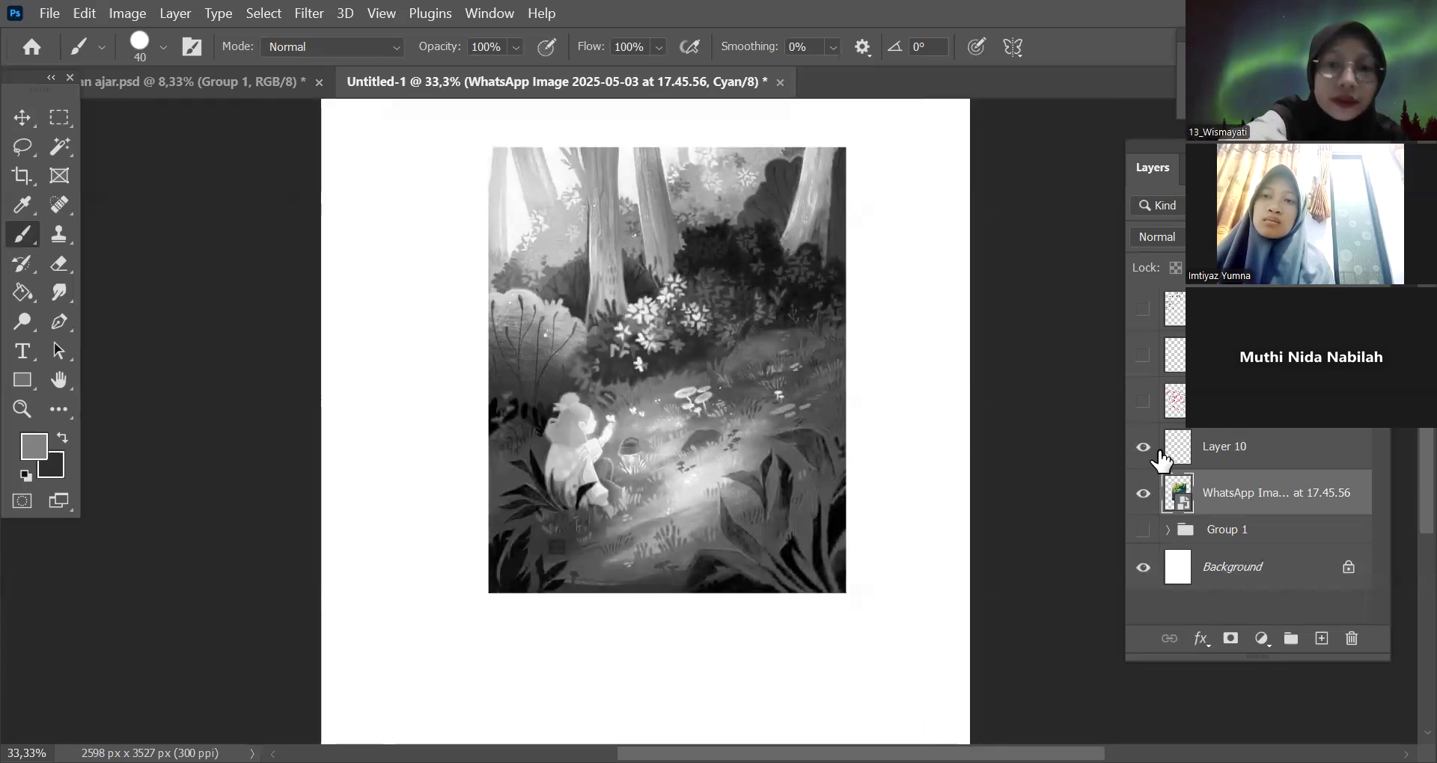
key("ctrl+2")
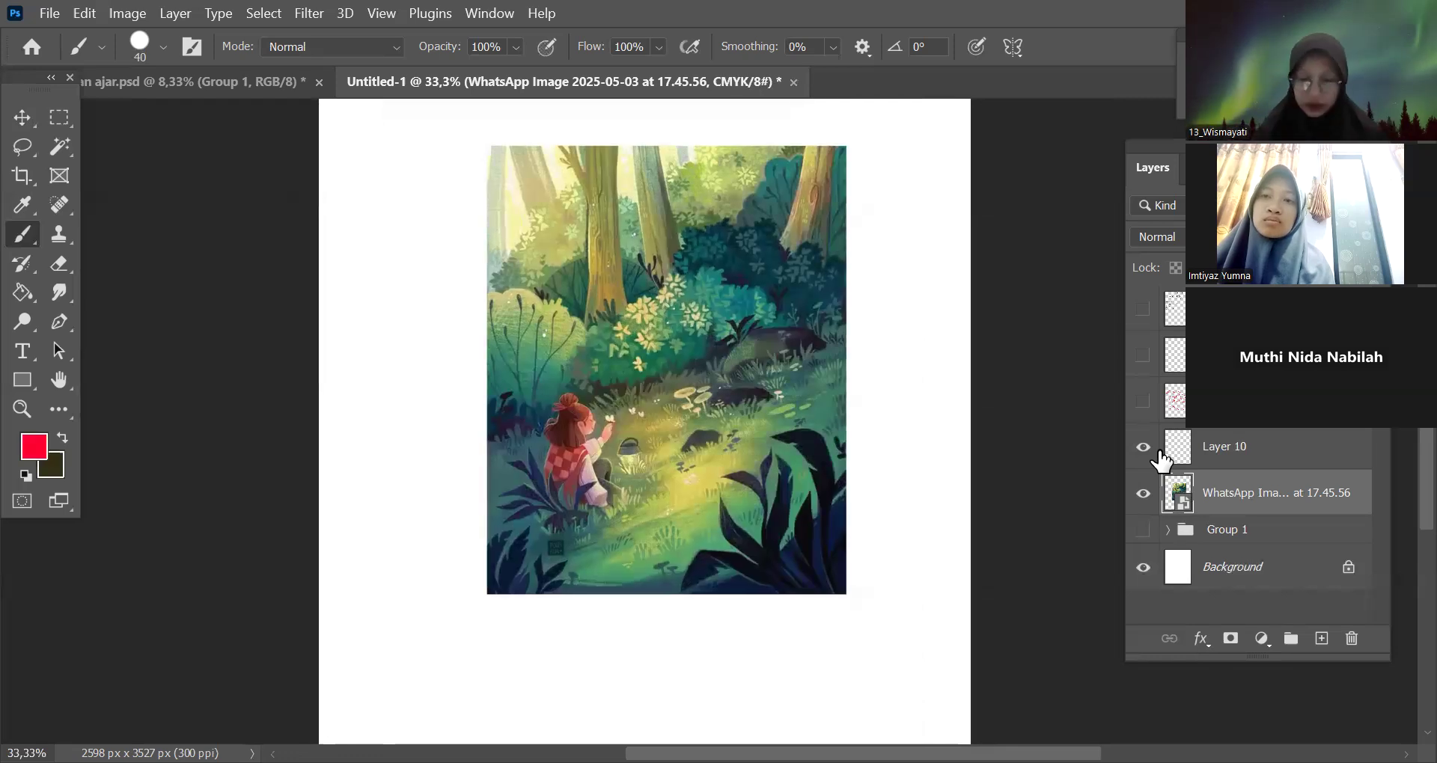
Sample the teal of the bush foliage behind the girl with the Eyedropper.
key("ctrl+plus")
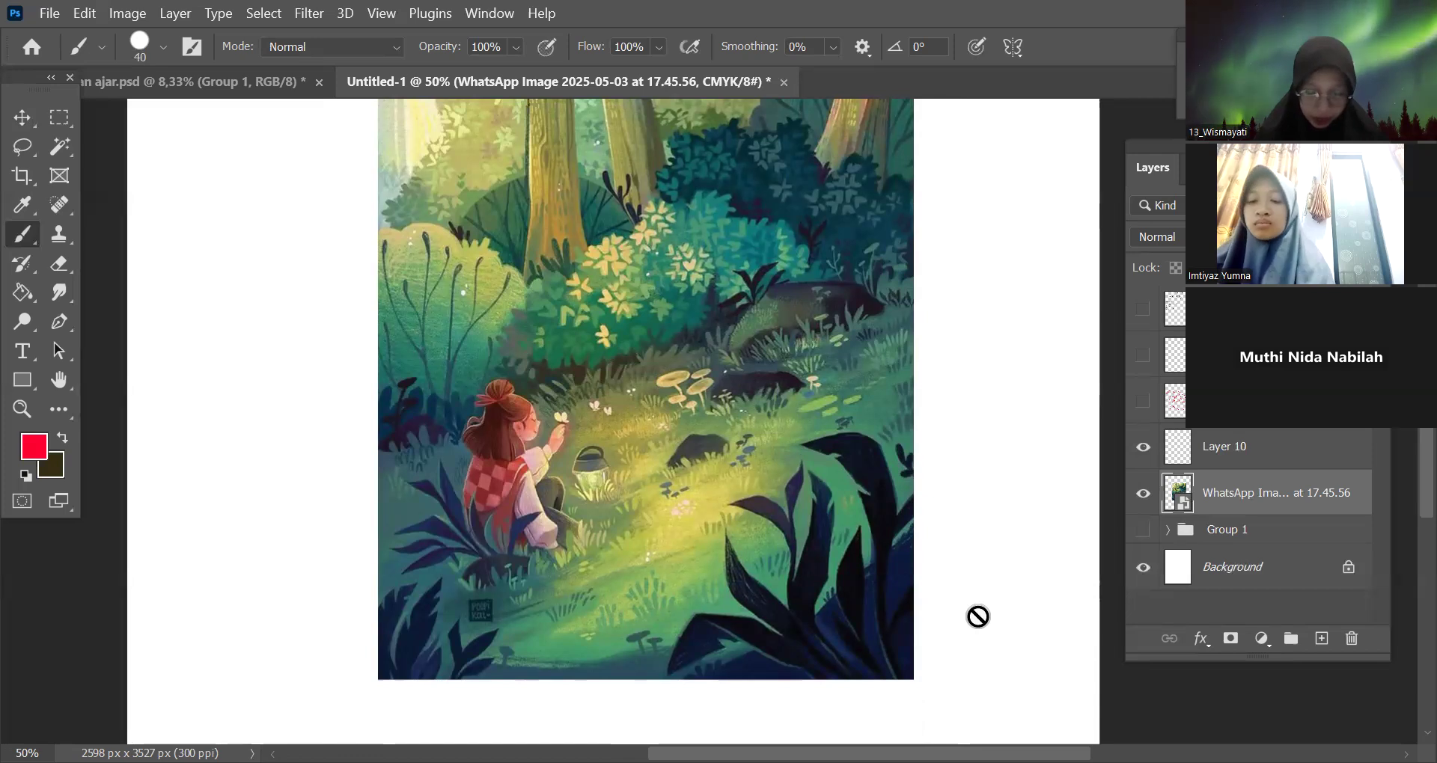
left_click_drag(940, 596, 940, 618)
left_click_drag(966, 484, 950, 519)
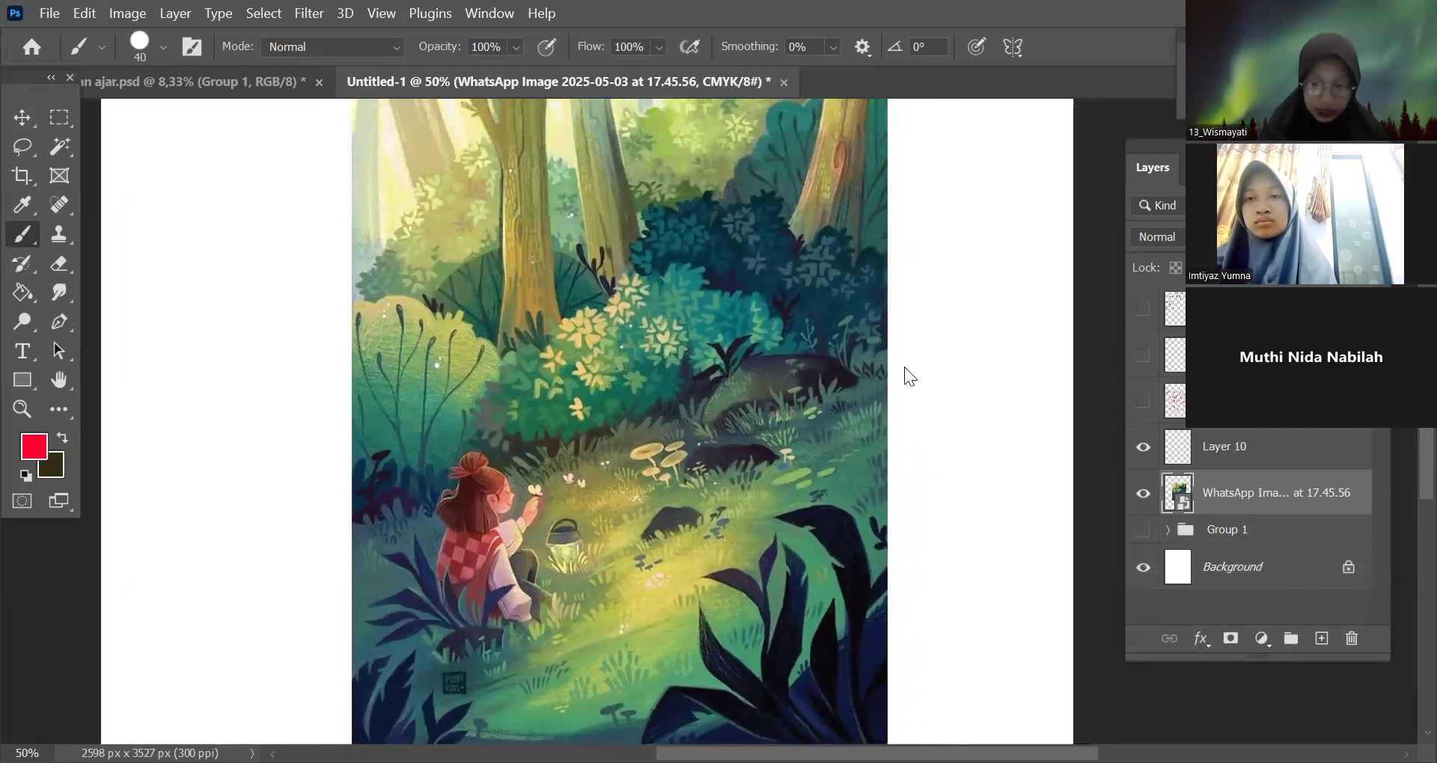
key("ctrl+plus")
left_click(23, 205)
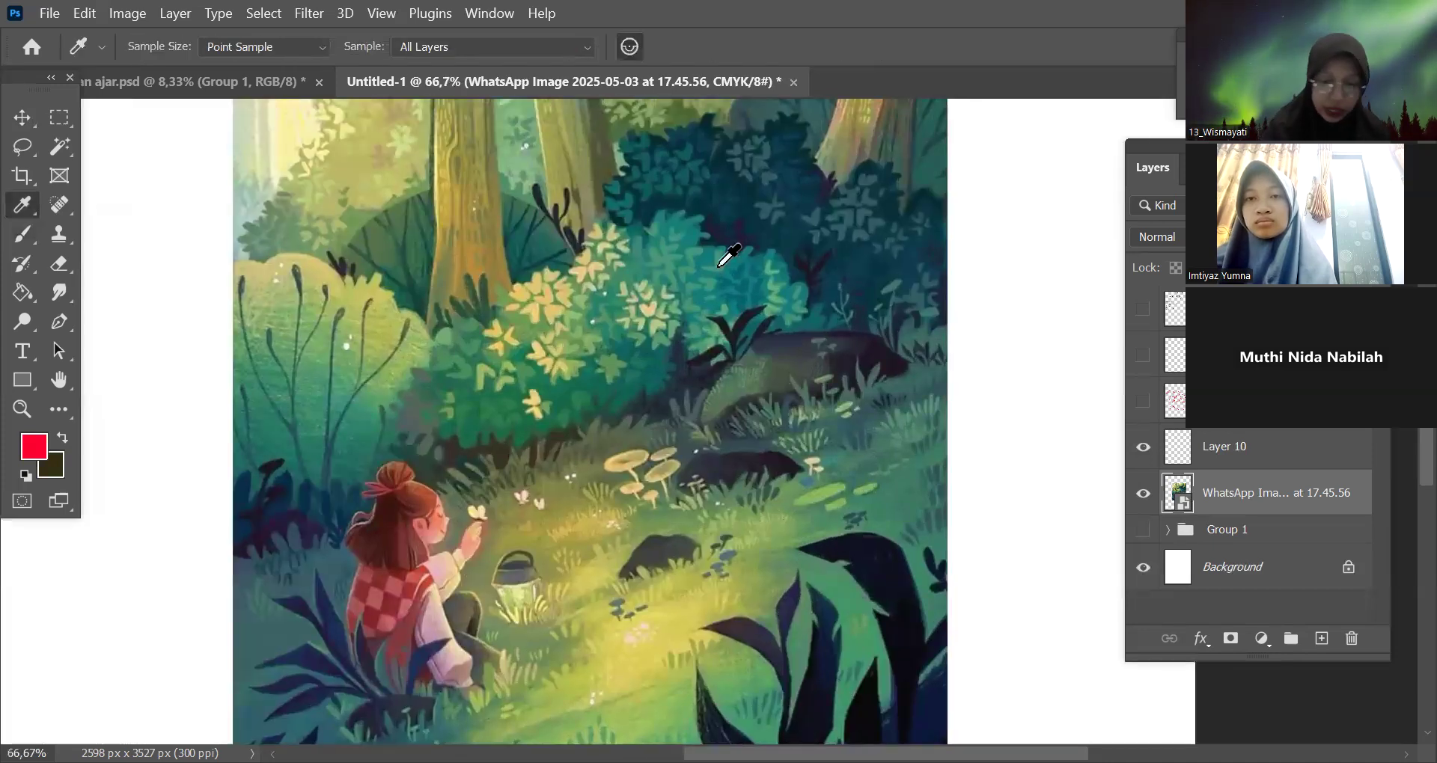
left_click(707, 257)
left_click_drag(977, 411, 891, 481)
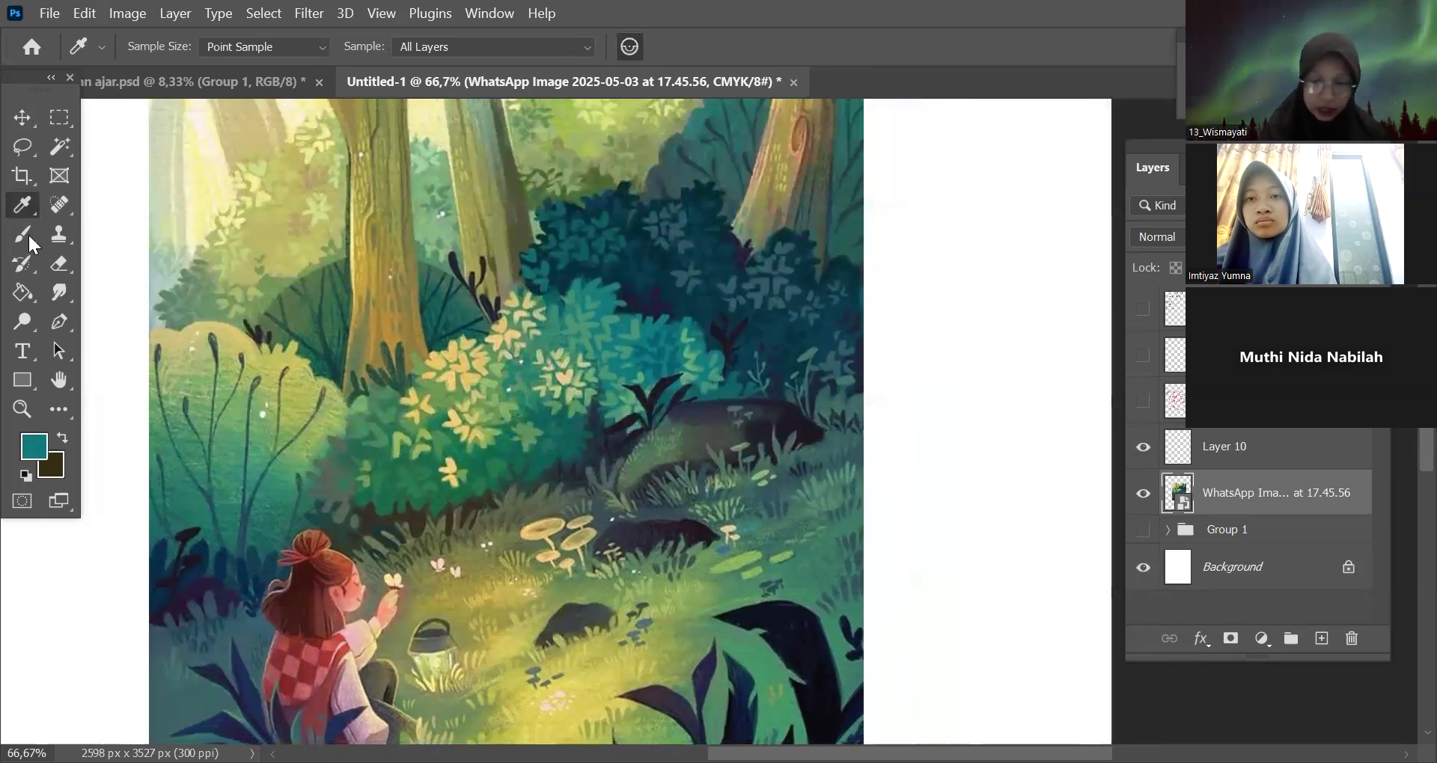
Paint a round swatch of the sampled teal on Layer 10, on the white canvas beside the illustration.
key("b")
left_click(952, 345)
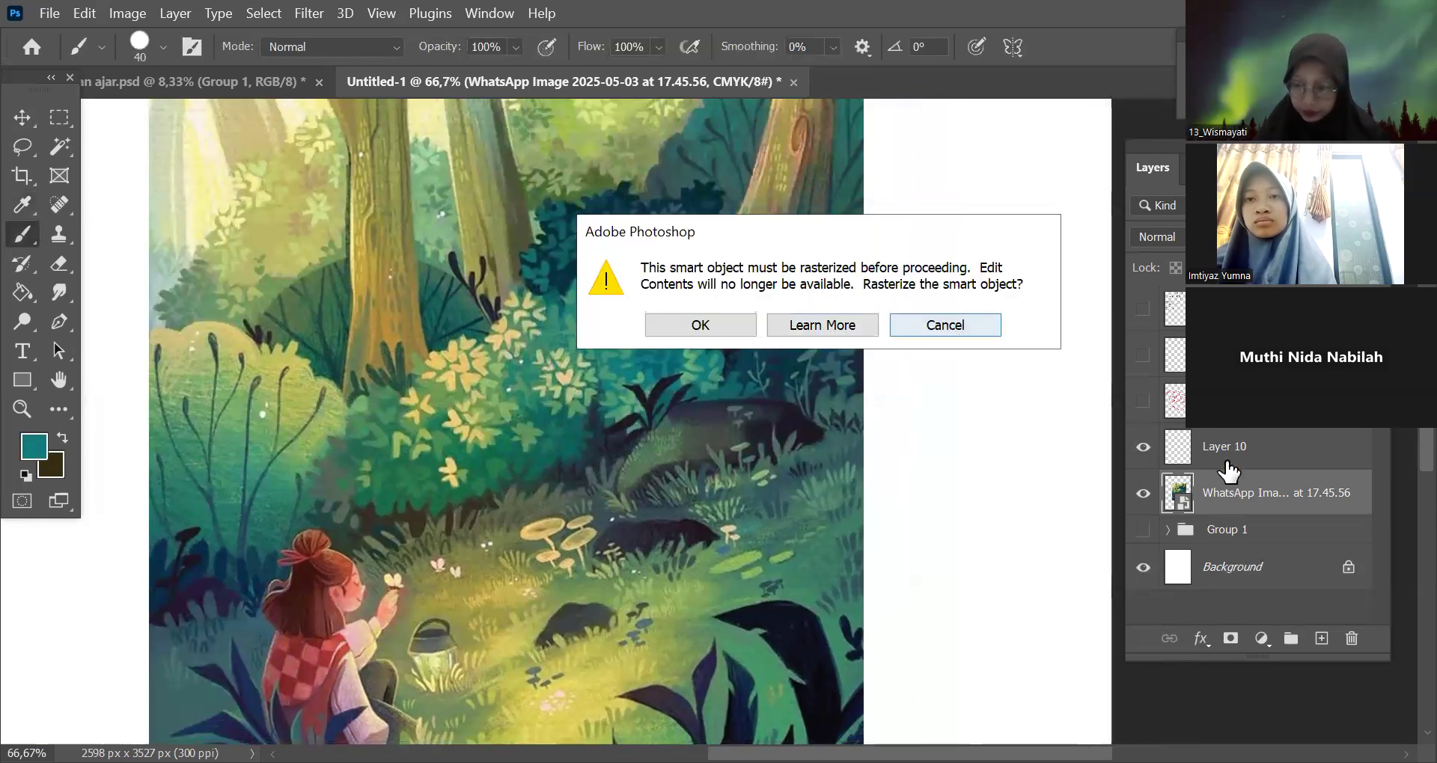
key("Escape")
left_click(1227, 464)
mouse_move(922, 181)
left_mouse_down()
mouse_move(930, 212)
mouse_move(942, 193)
mouse_move(911, 201)
left_mouse_up()
key("bracketright")
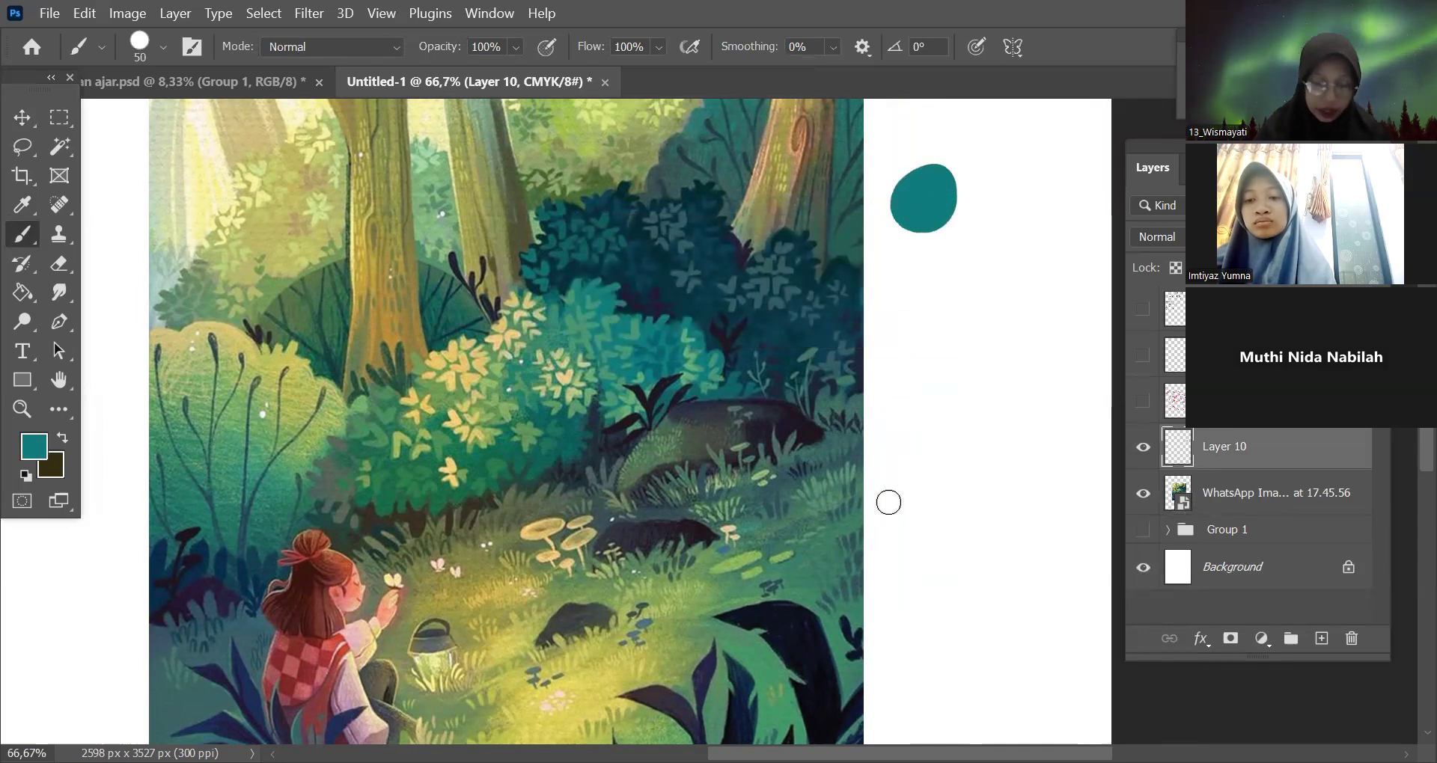
Sample the dark green of the bush's lower foliage and paint a swatch of it below the teal one.
left_click_drag(910, 506, 930, 499)
left_click(23, 205)
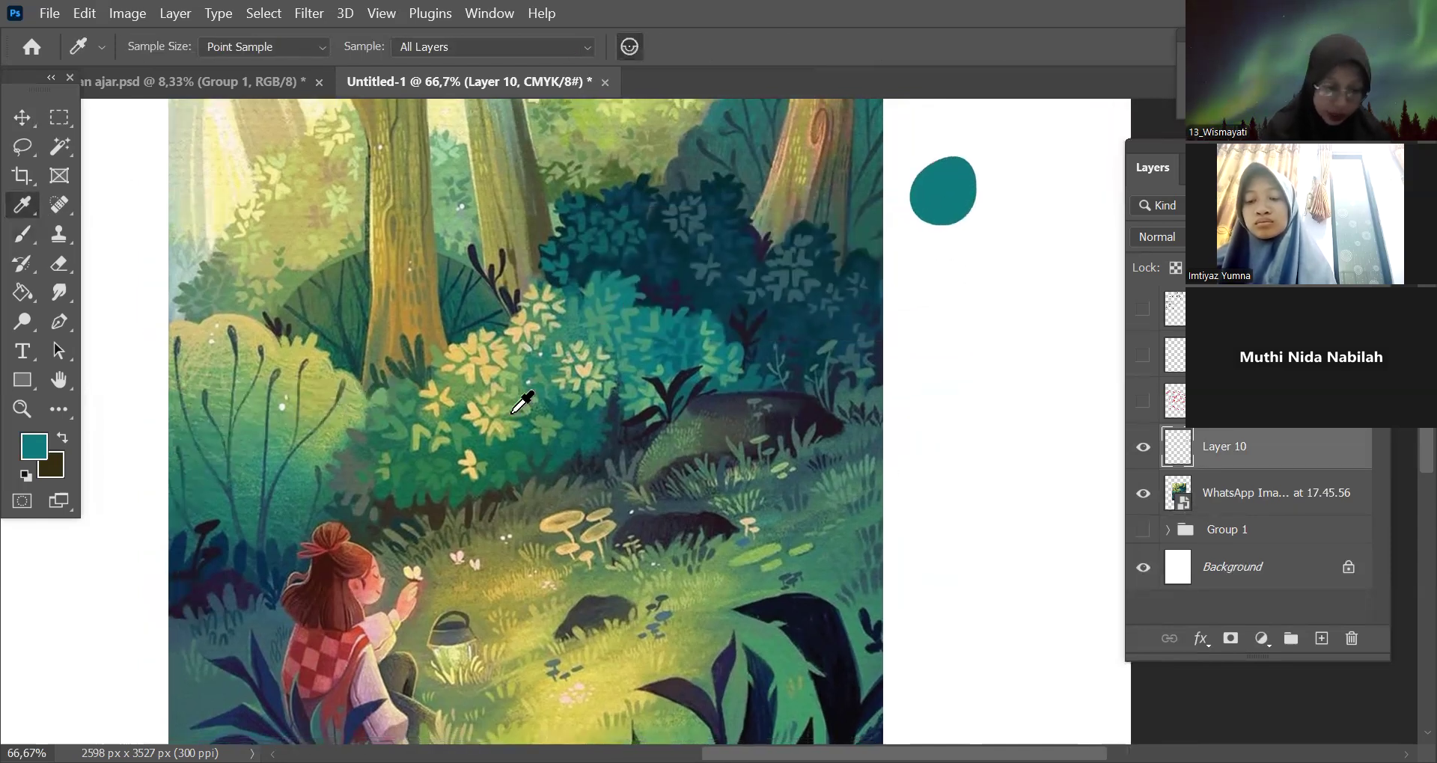
mouse_move(452, 481)
left_mouse_down()
mouse_move(441, 494)
mouse_move(514, 423)
left_mouse_up()
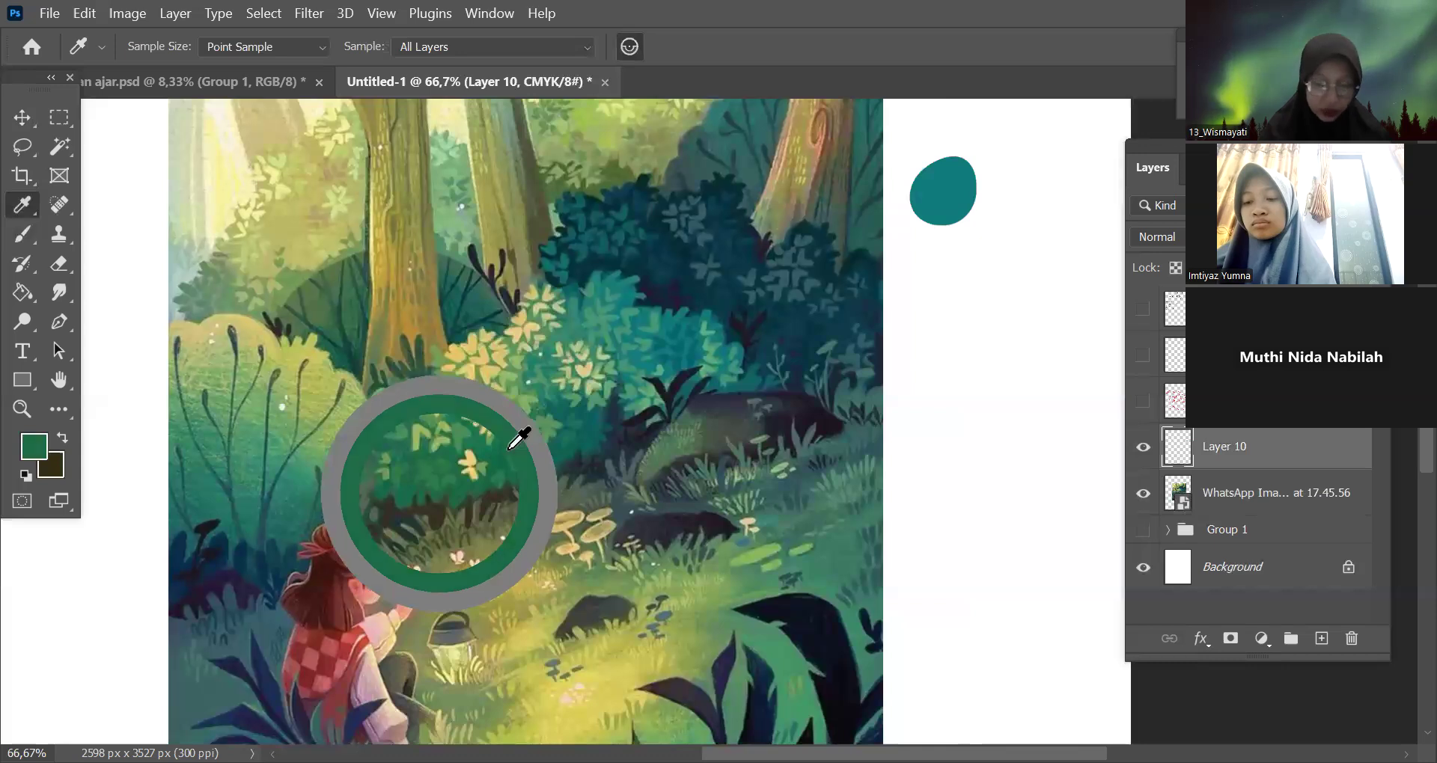
key("b")
left_click_drag(949, 260, 934, 281)
Sample the light bluish green of the bush's upper leaves and paint a swatch of it below the dark green one.
key("i")
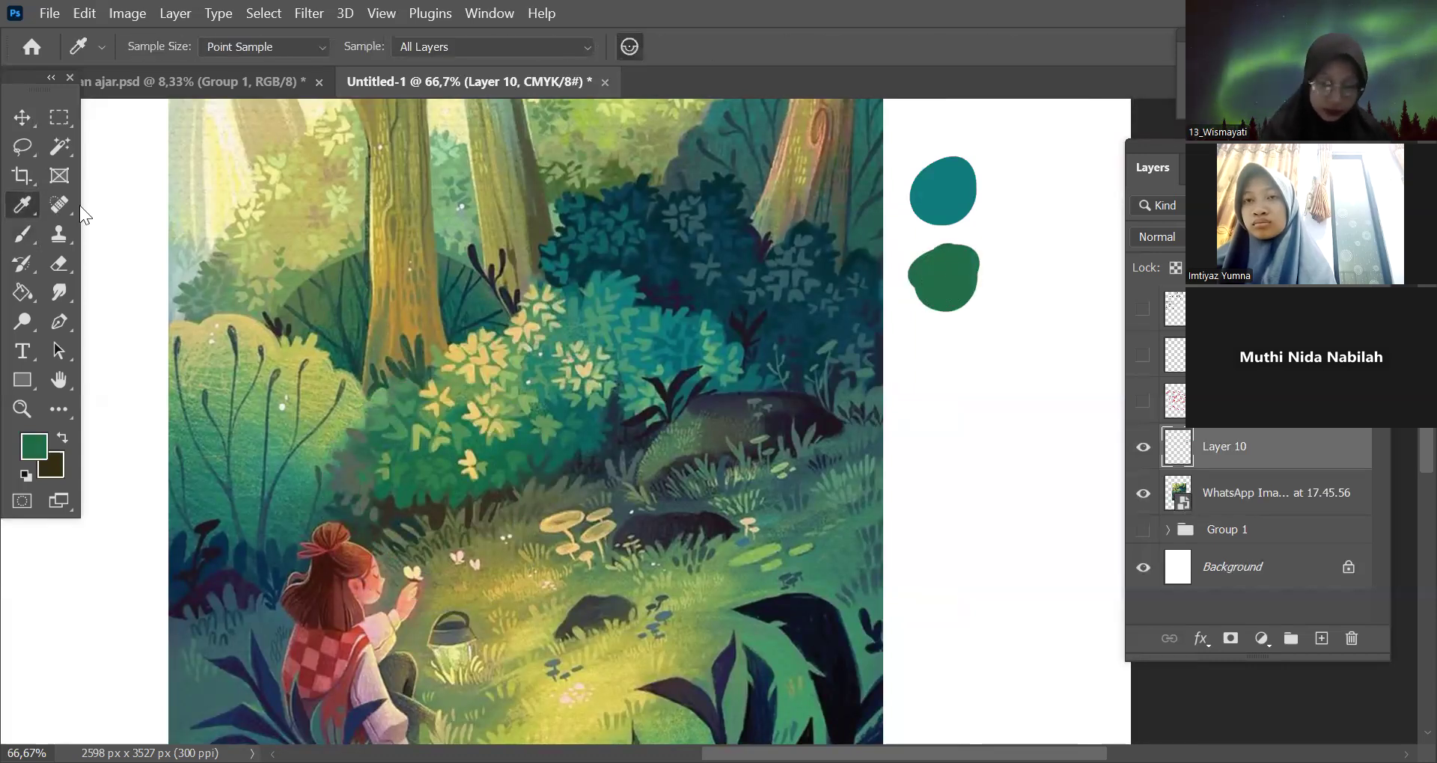
left_click(596, 310)
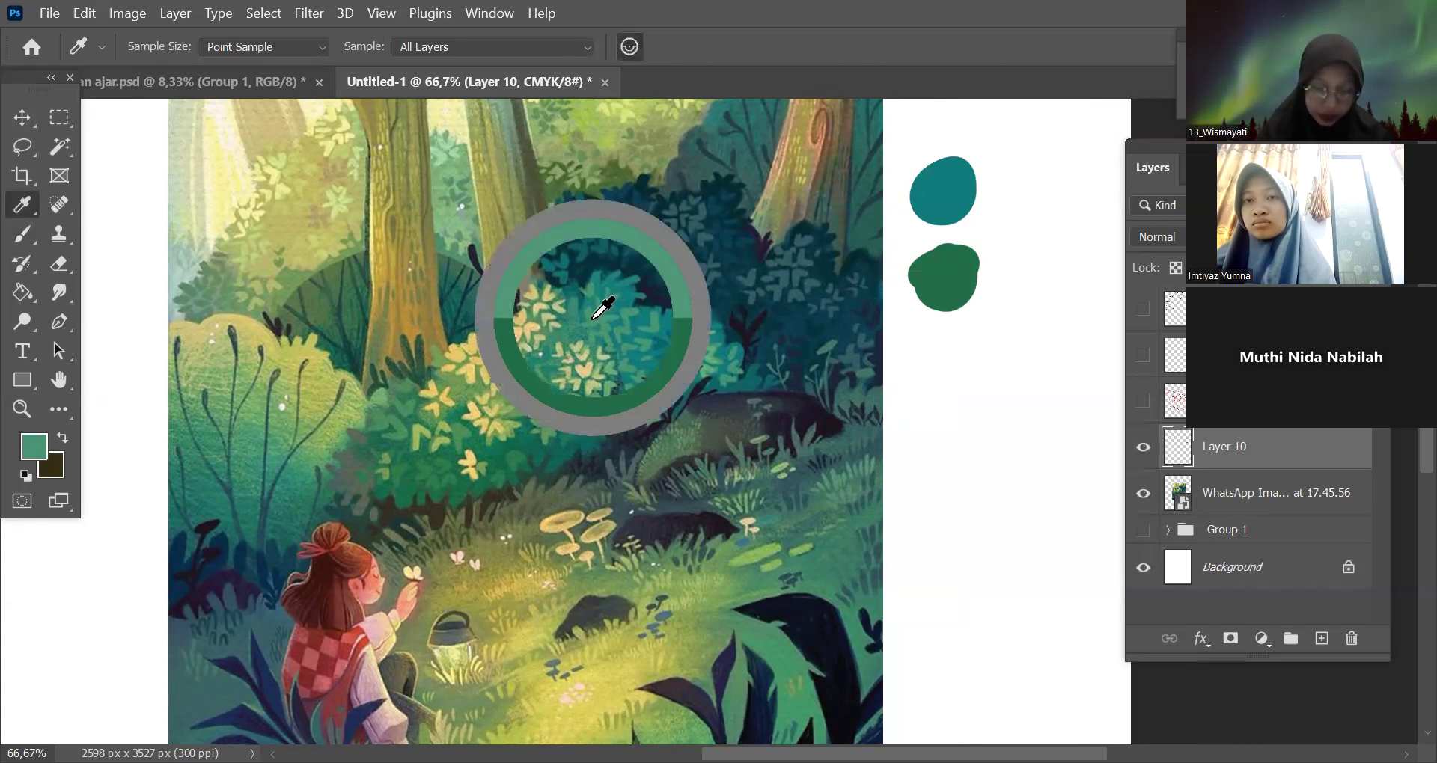
key("b")
left_click_drag(926, 345, 944, 365)
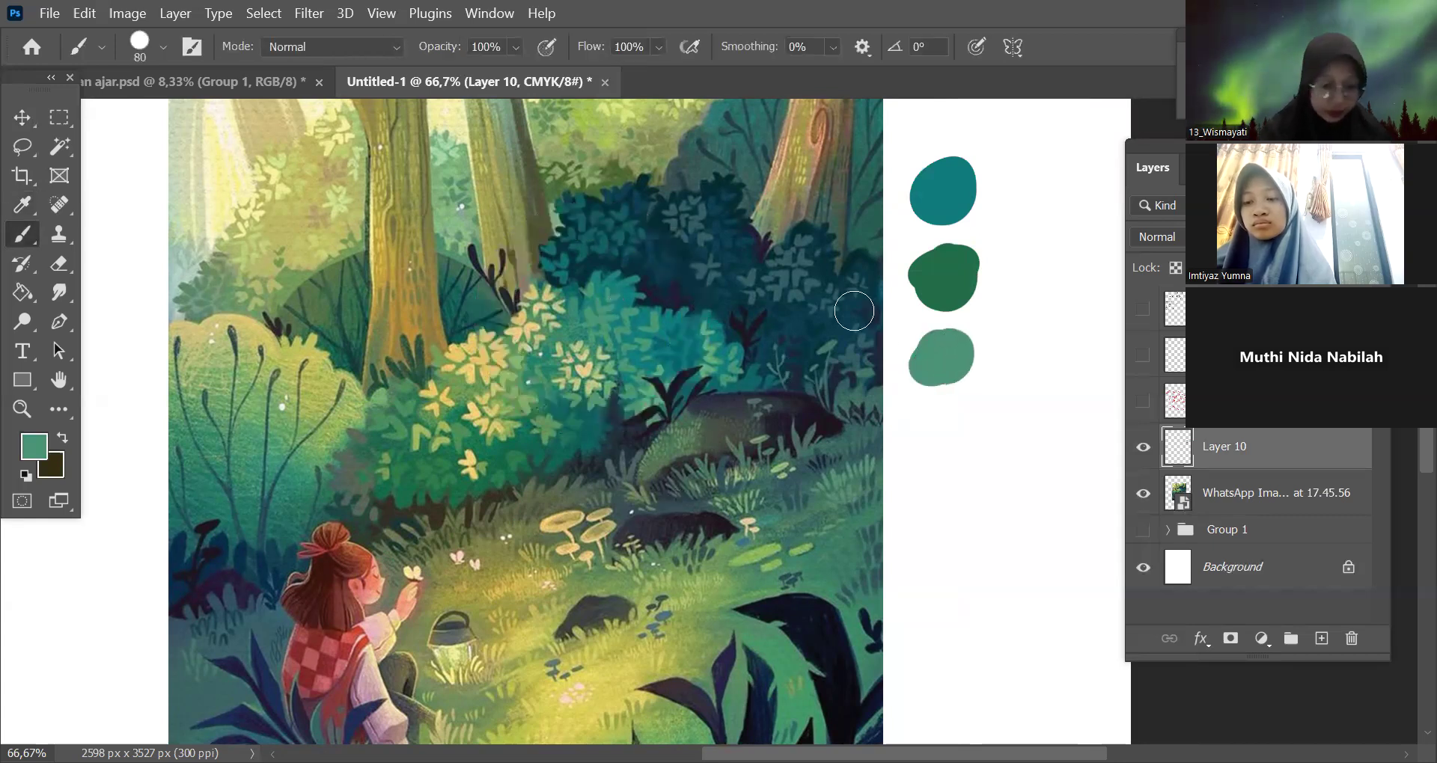
Add a mid-green and a warm yellow swatch from the bush's lit leaves at the end of the swatch column.
key("i")
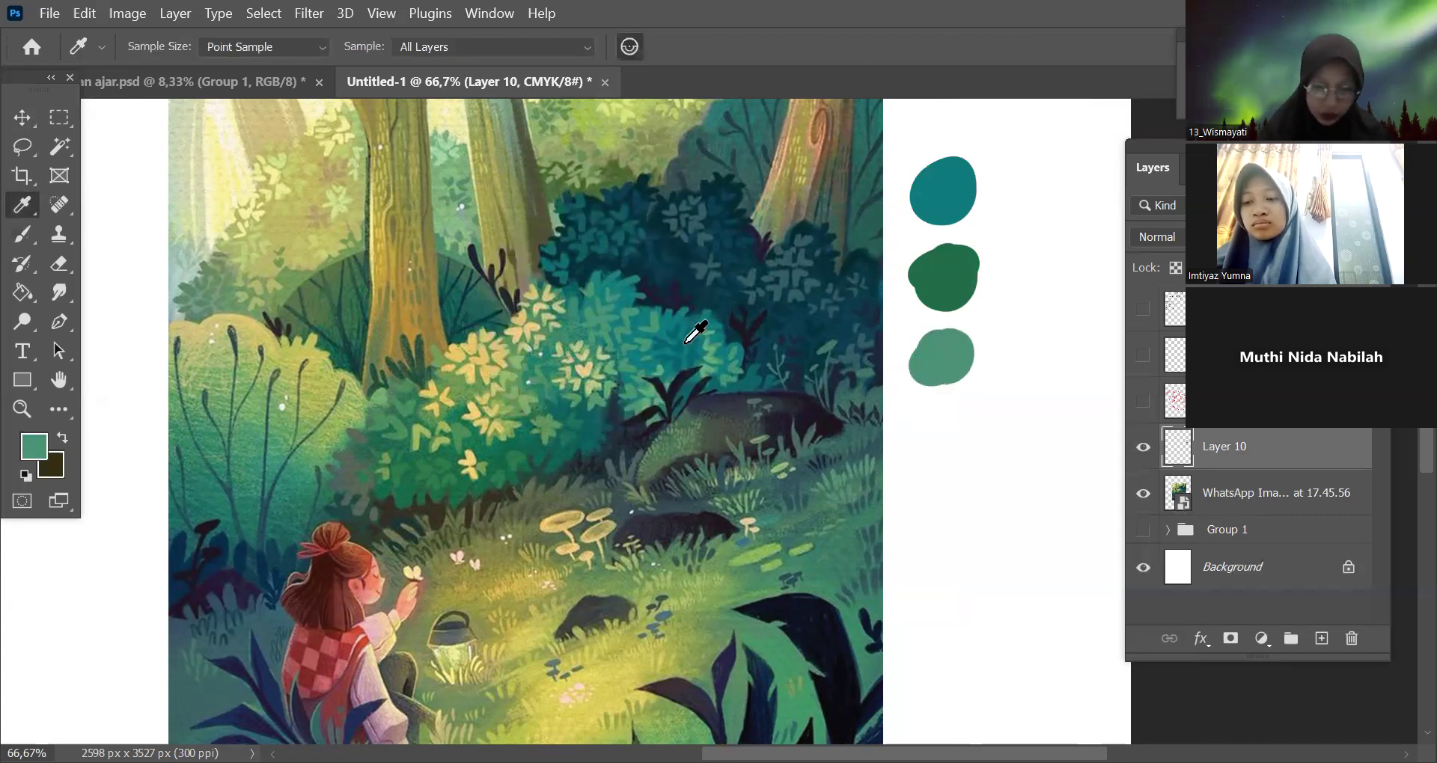
left_click(556, 412)
key("b")
mouse_move(926, 419)
left_mouse_down()
mouse_move(943, 443)
mouse_move(943, 495)
mouse_move(930, 499)
left_mouse_up()
key("i")
key("b")
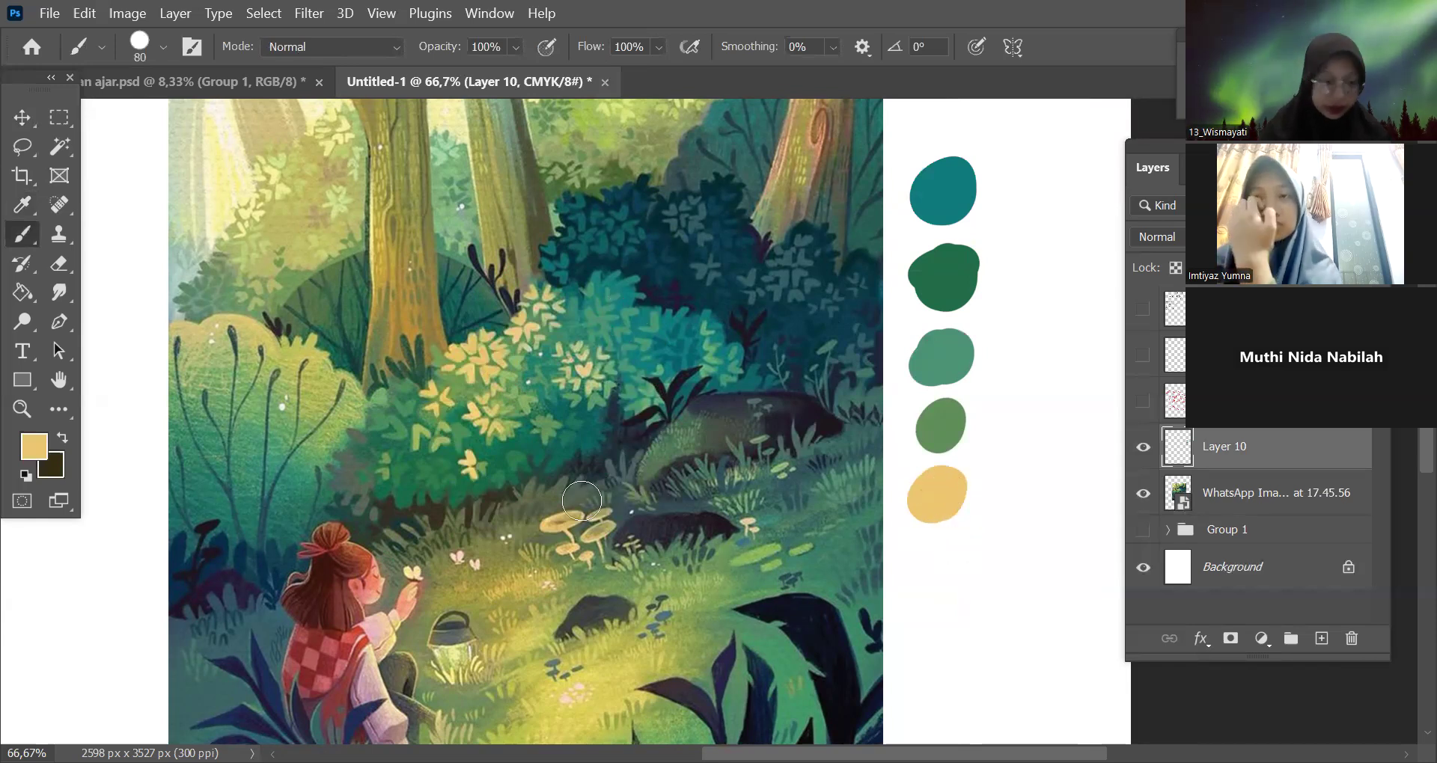
Sample the darker teal in the bush's shaded leaves and paint a swatch of it beside the first teal one.
key("i")
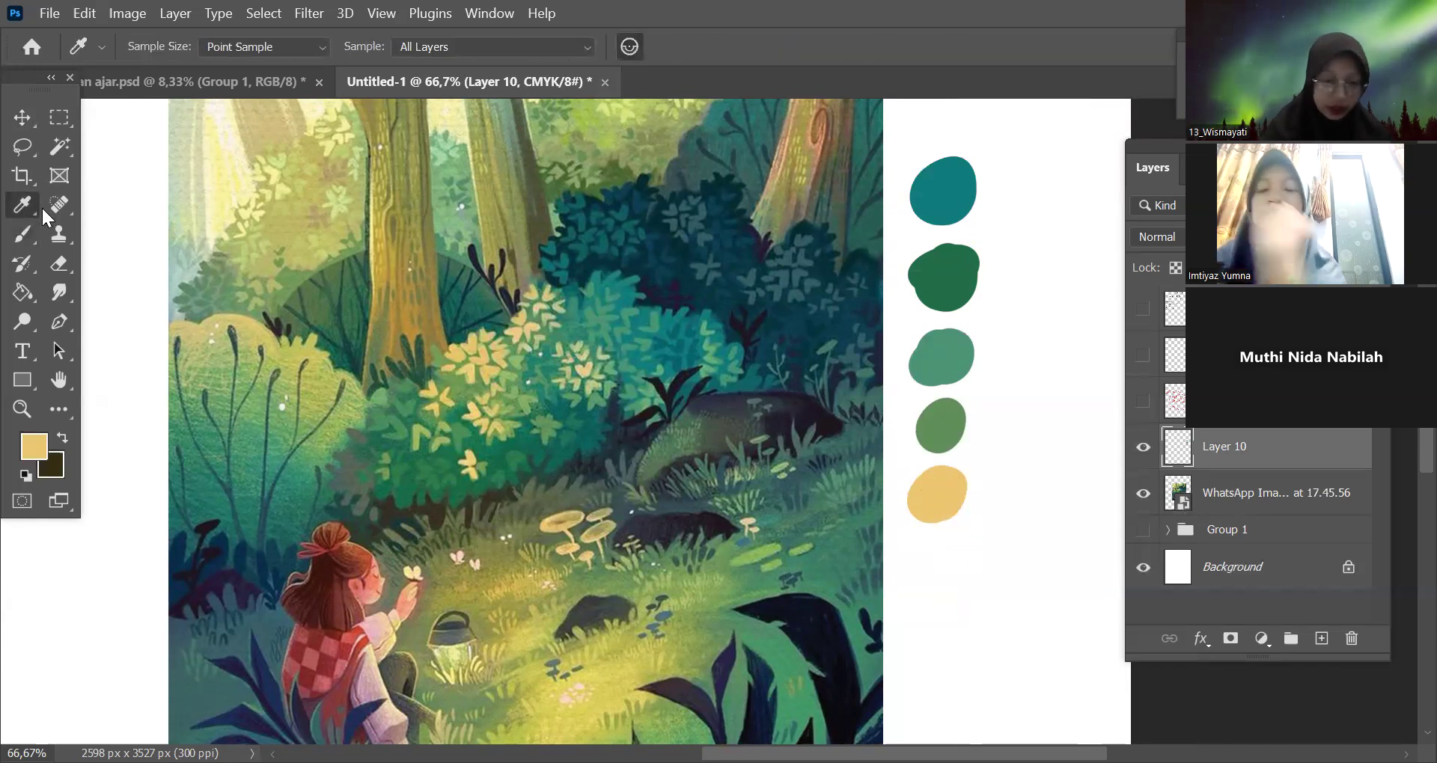
left_click(679, 348)
key("b")
mouse_move(1000, 177)
left_mouse_down()
mouse_move(1020, 182)
mouse_move(1018, 198)
left_mouse_up()
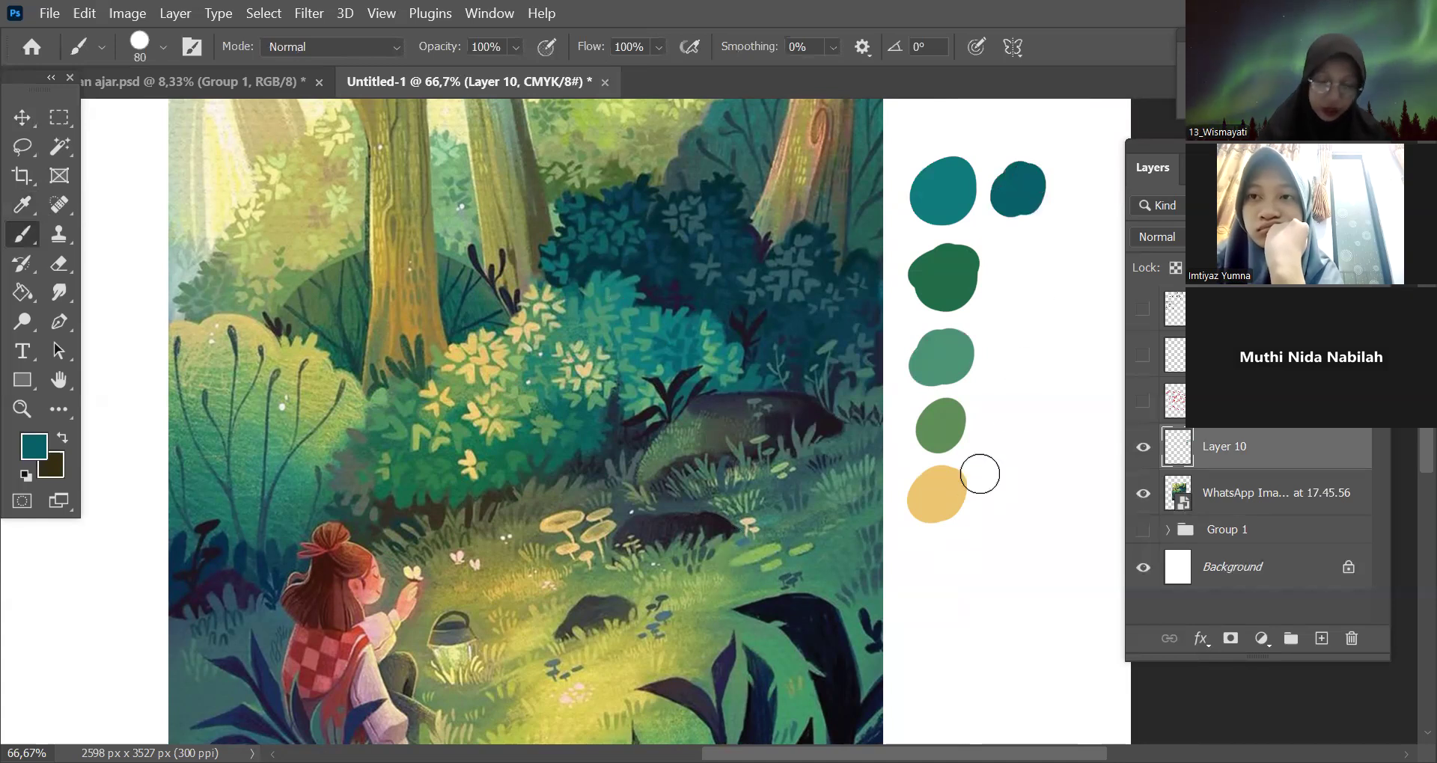
Sample the dark grey at the bush's lower left edge and paint a swatch of it below the darker teal one.
left_click(25, 211)
mouse_move(348, 477)
left_mouse_down()
mouse_move(359, 472)
mouse_move(345, 470)
left_mouse_up()
key("b")
left_click_drag(1019, 266, 1035, 264)
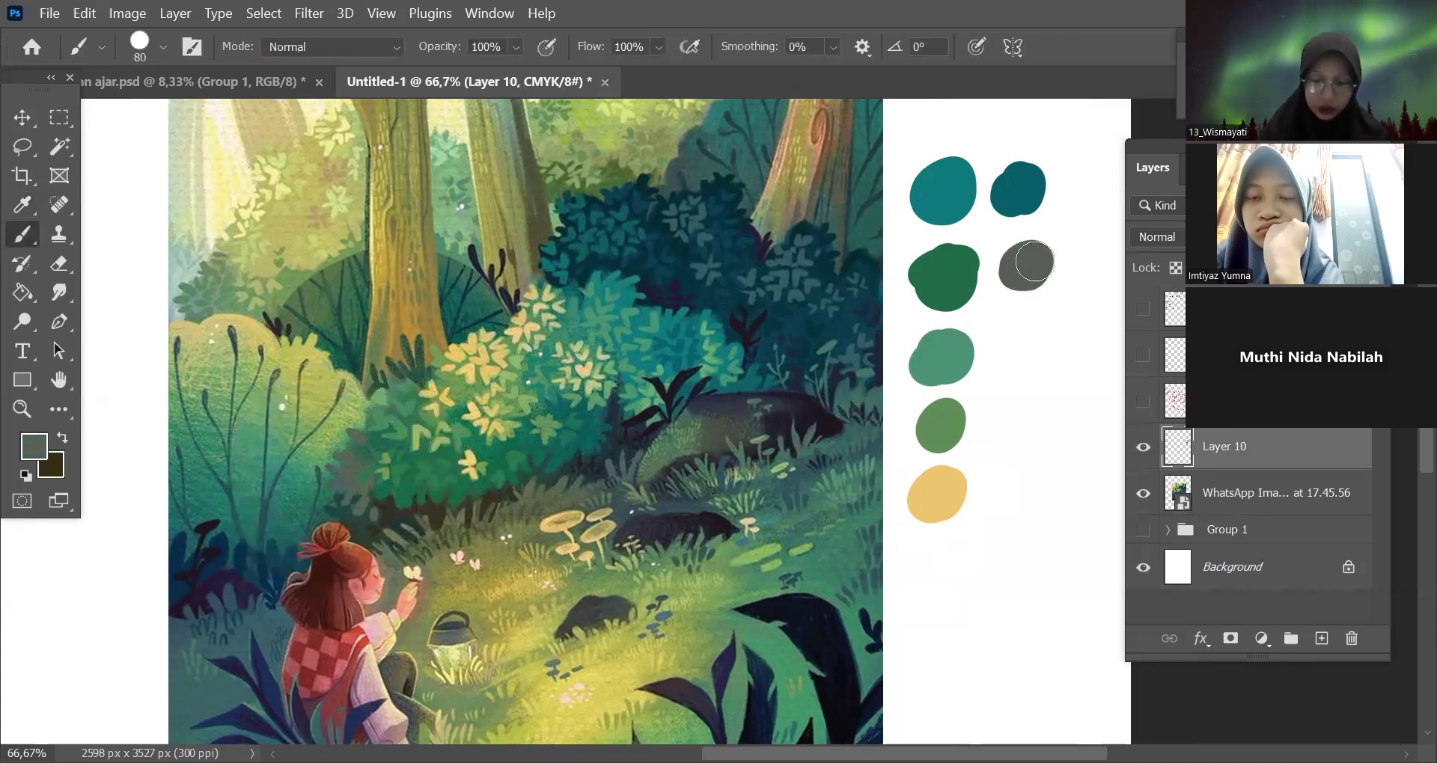
Sample the near-black of the large foreground plant and paint a separate swatch of it beside the plant.
key("ctrl+minus")
key("ctrl+minus")
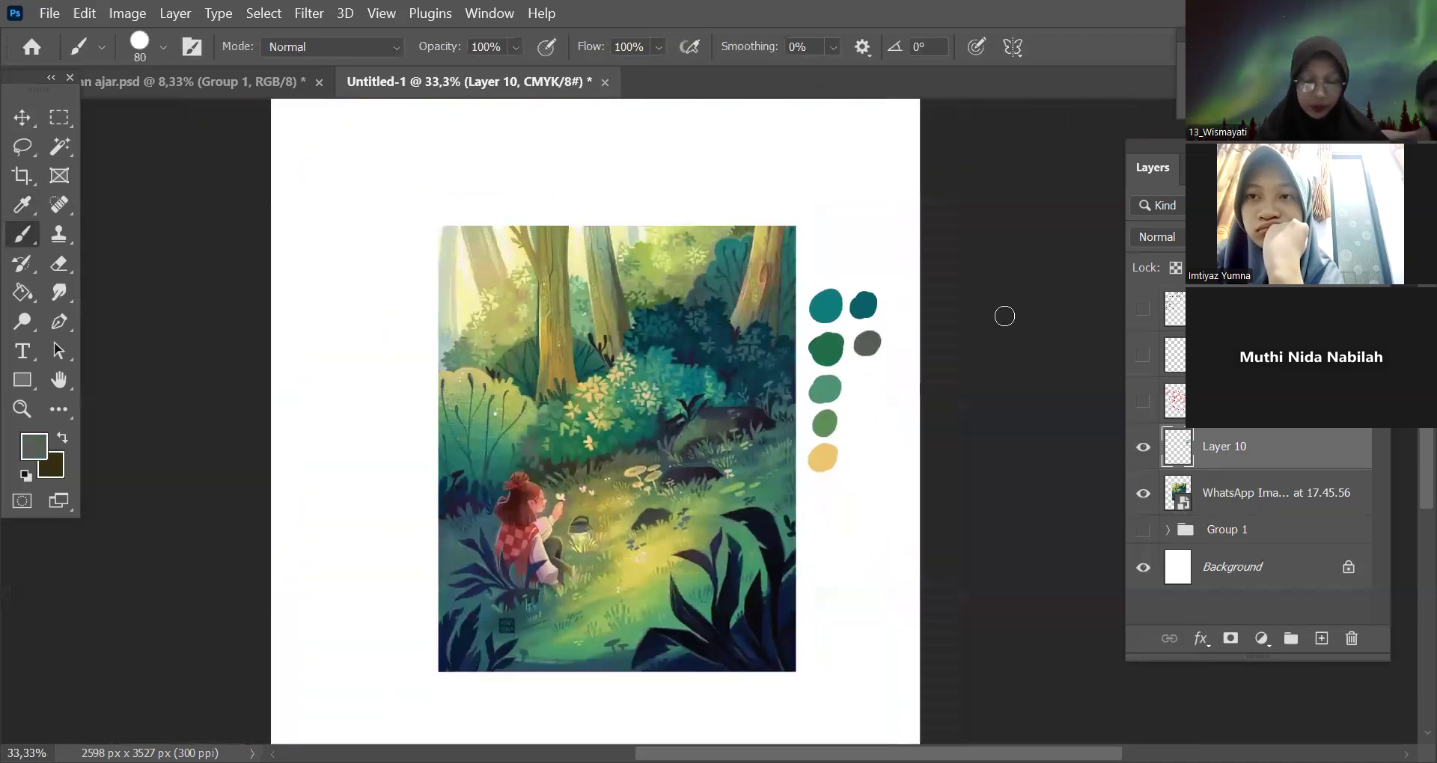
mouse_move(972, 612)
left_mouse_down()
mouse_move(995, 562)
mouse_move(976, 577)
mouse_move(953, 520)
left_mouse_up()
key("ctrl+plus")
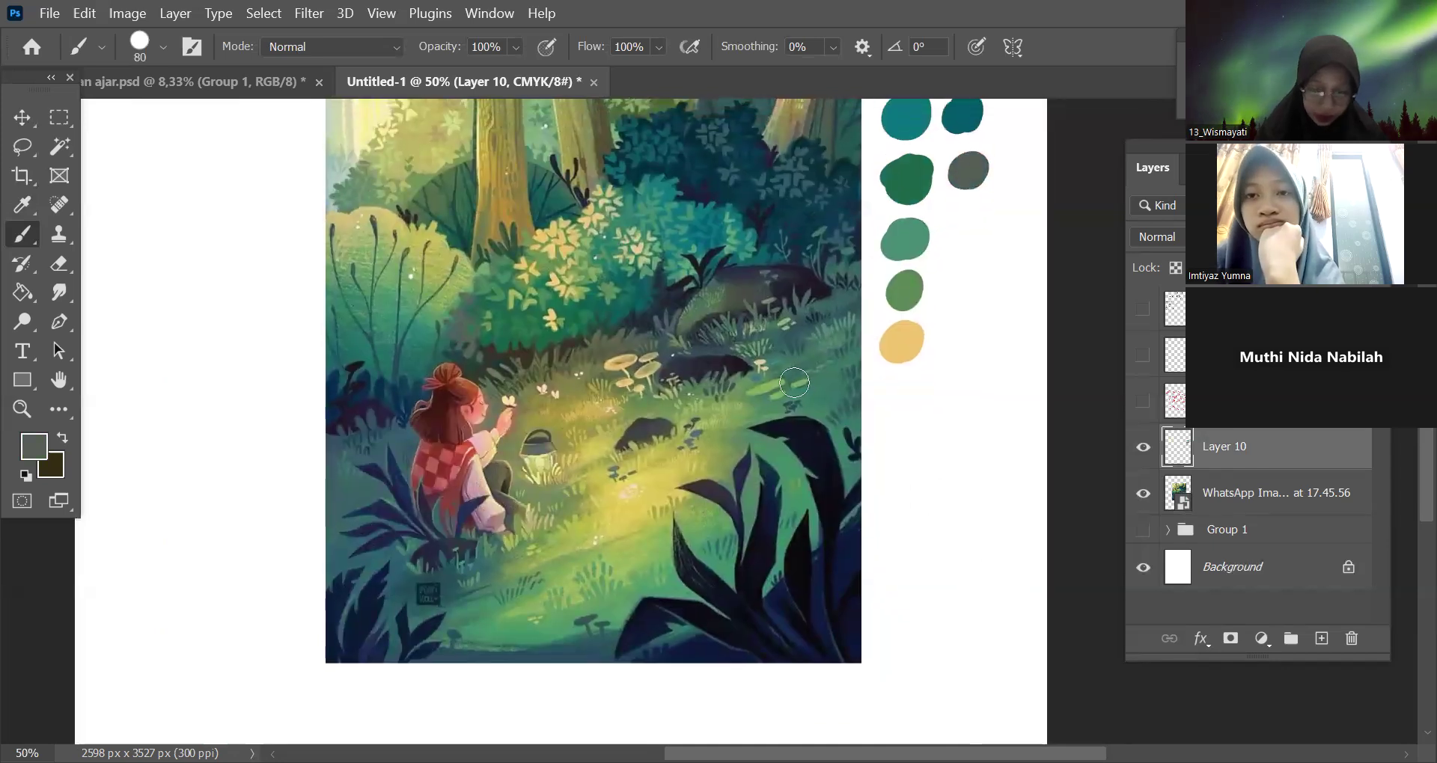
left_click_drag(993, 262, 998, 324)
left_click_drag(960, 533, 861, 411)
left_click(709, 508, "alt")
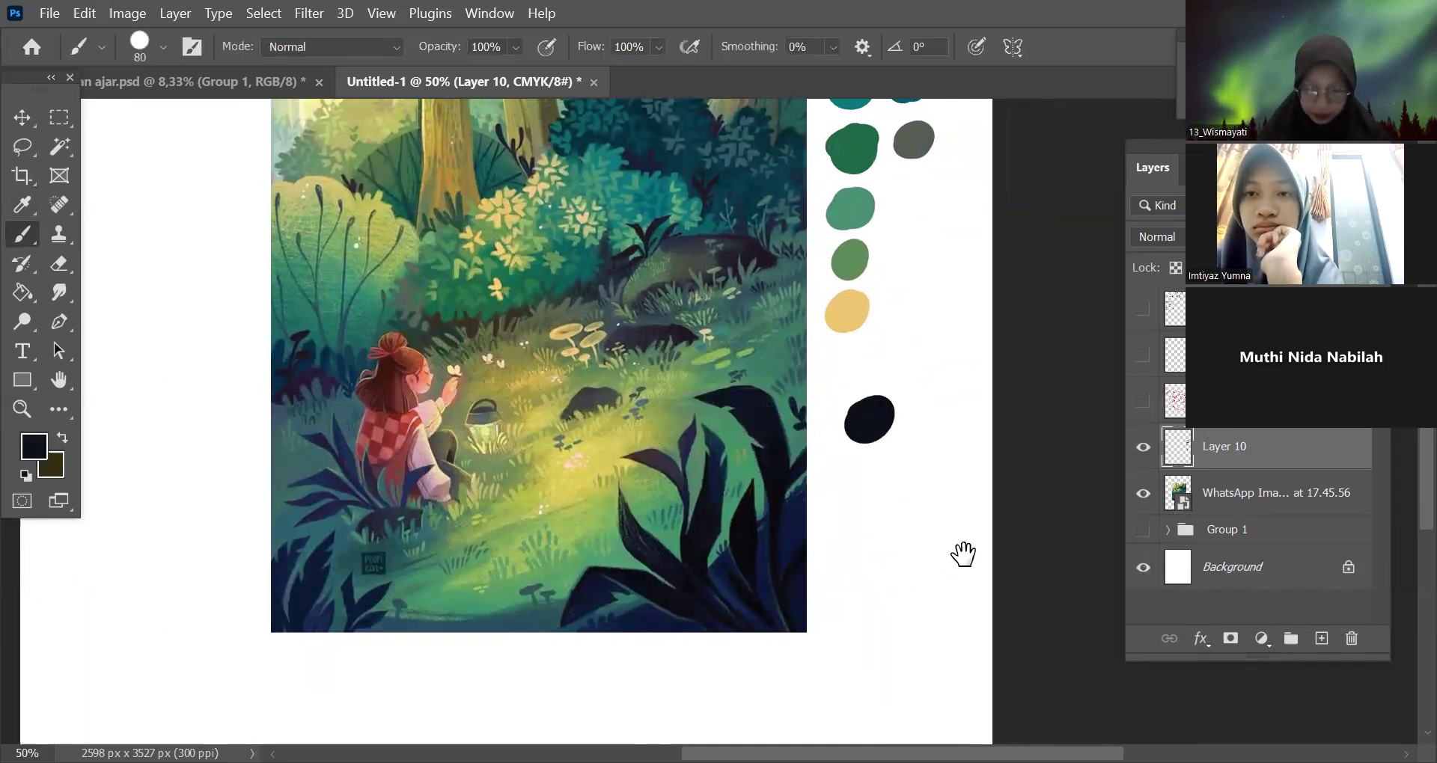
Sample two navy tones from the large foreground plant and paint a swatch of each below the near-black one.
left_click_drag(963, 554, 1014, 550)
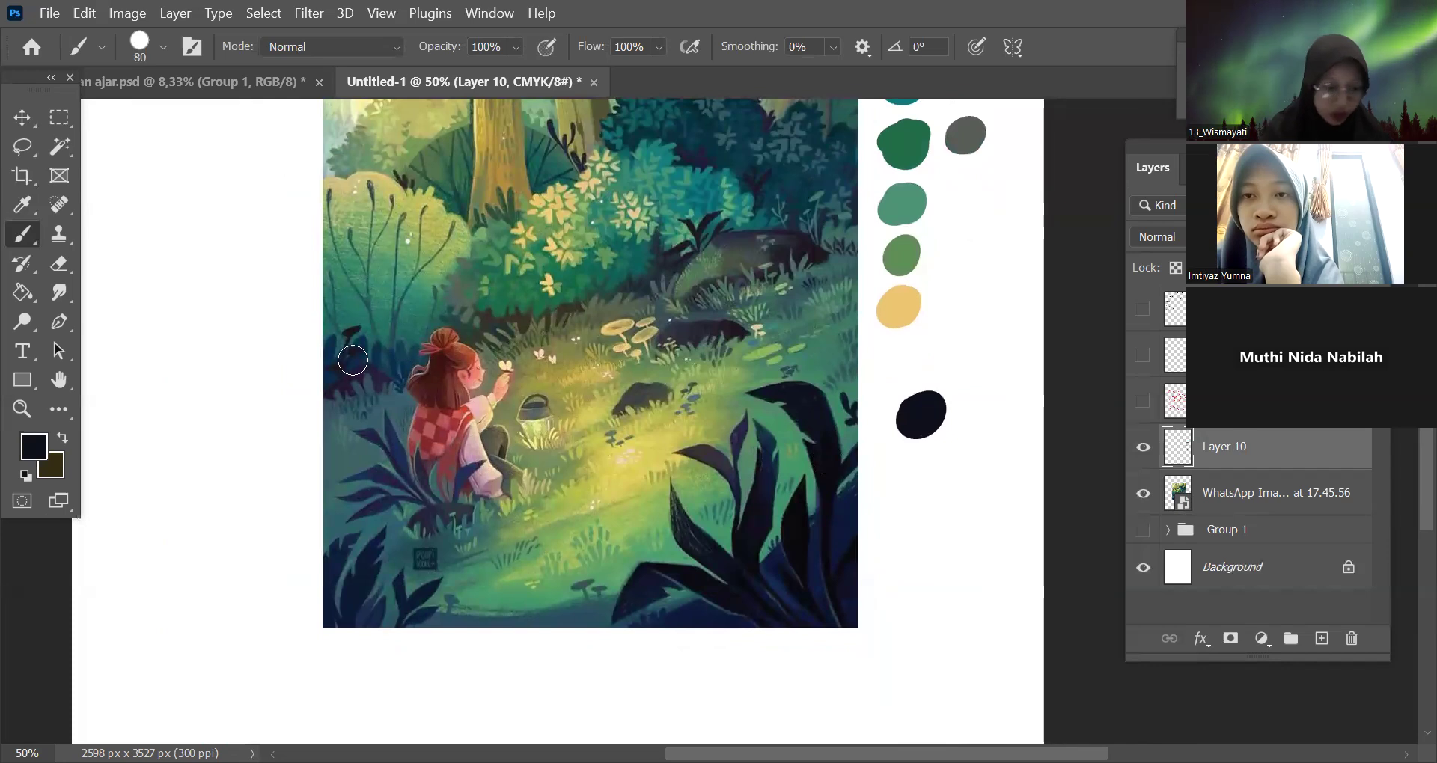
left_click(768, 574, "alt")
left_click_drag(915, 469, 934, 467)
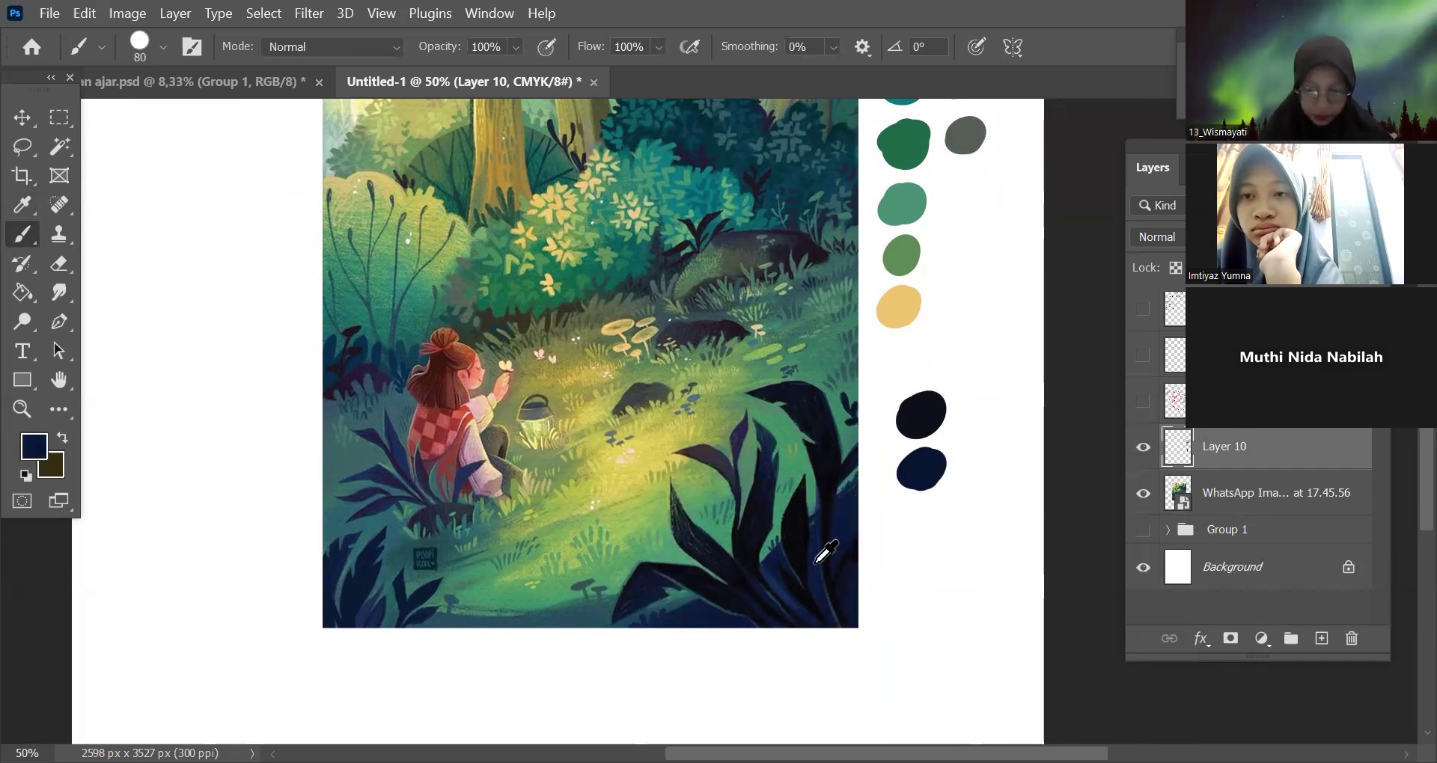
left_click(826, 551, "alt")
left_click_drag(917, 508, 916, 517)
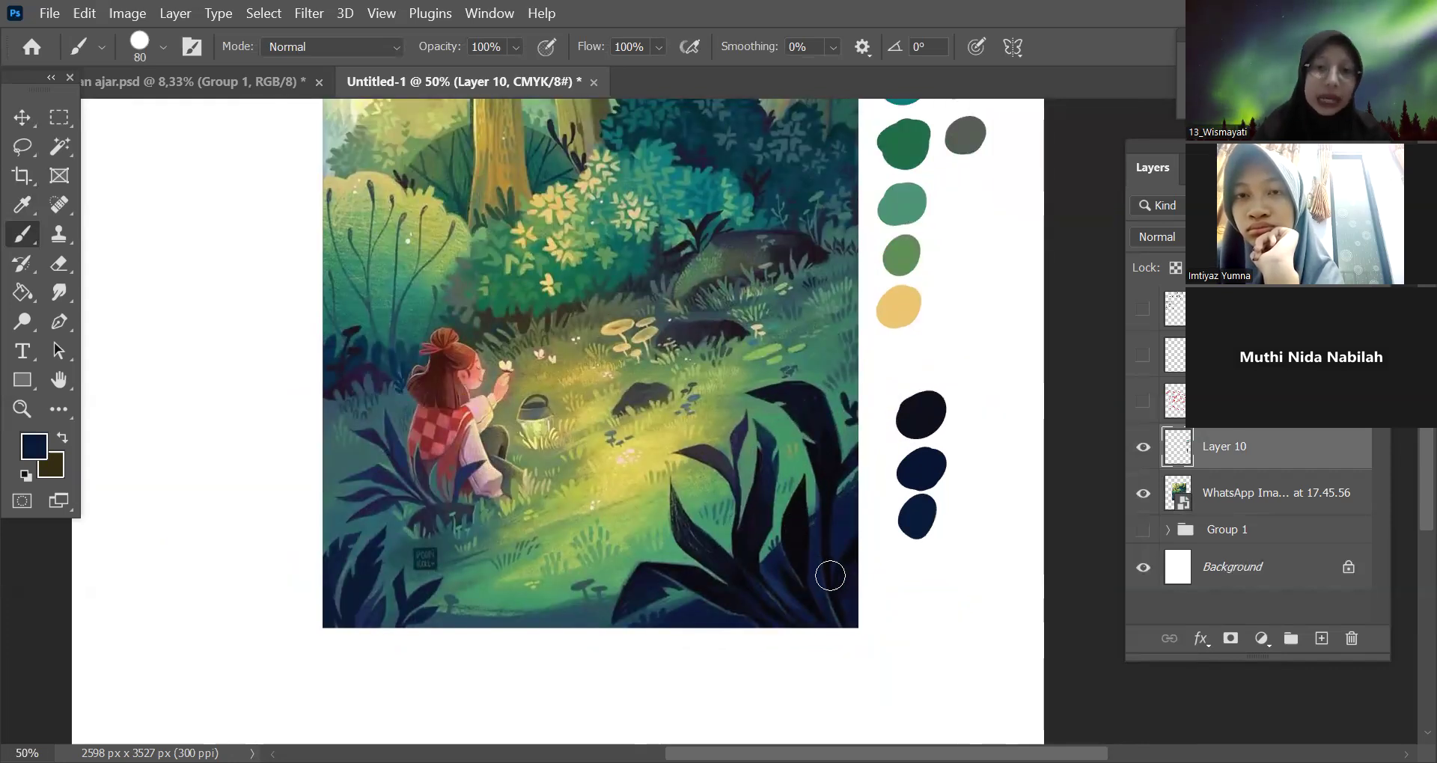
Examine the bush and foreground-plant swatches against the colours and depth of the illustration.
left_click_drag(856, 603, 808, 523)
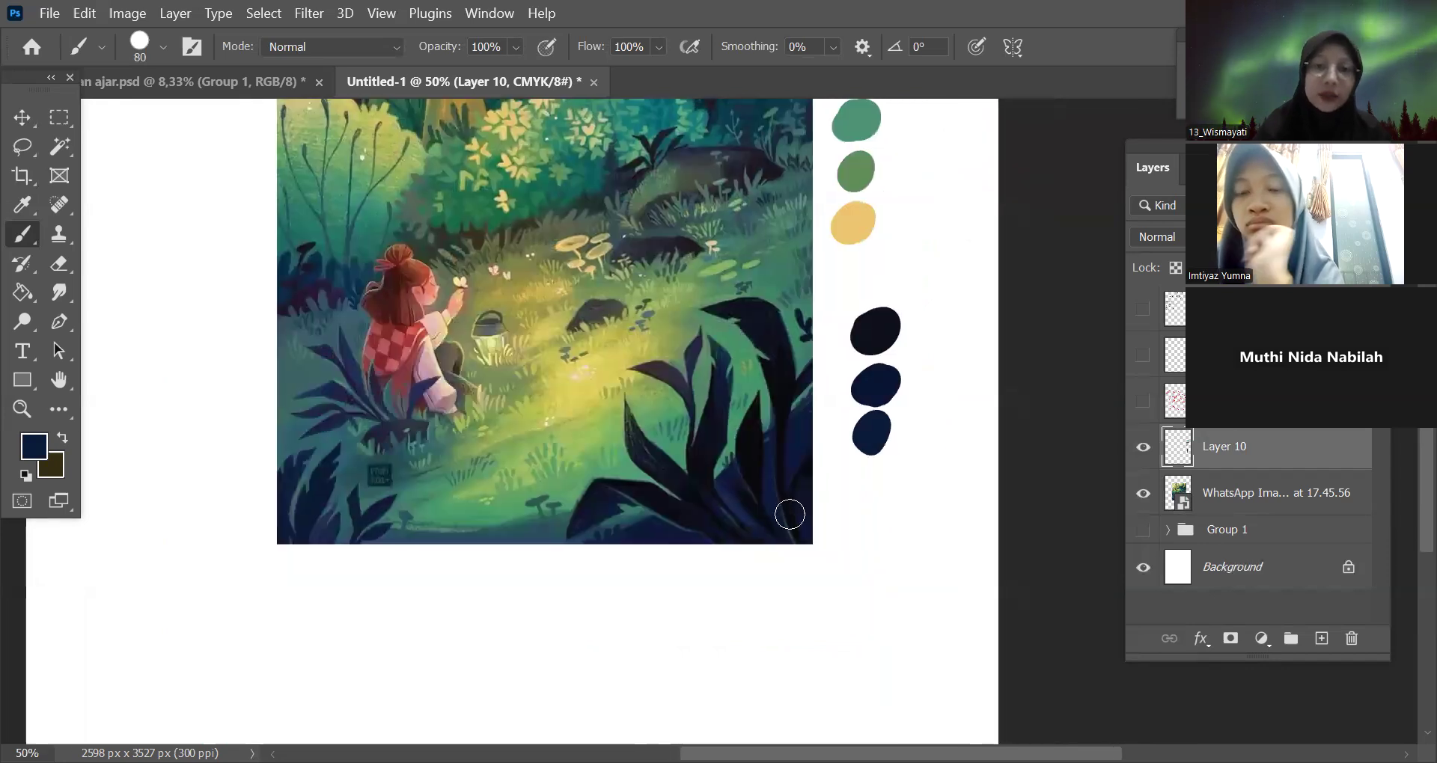
key("ctrl+minus")
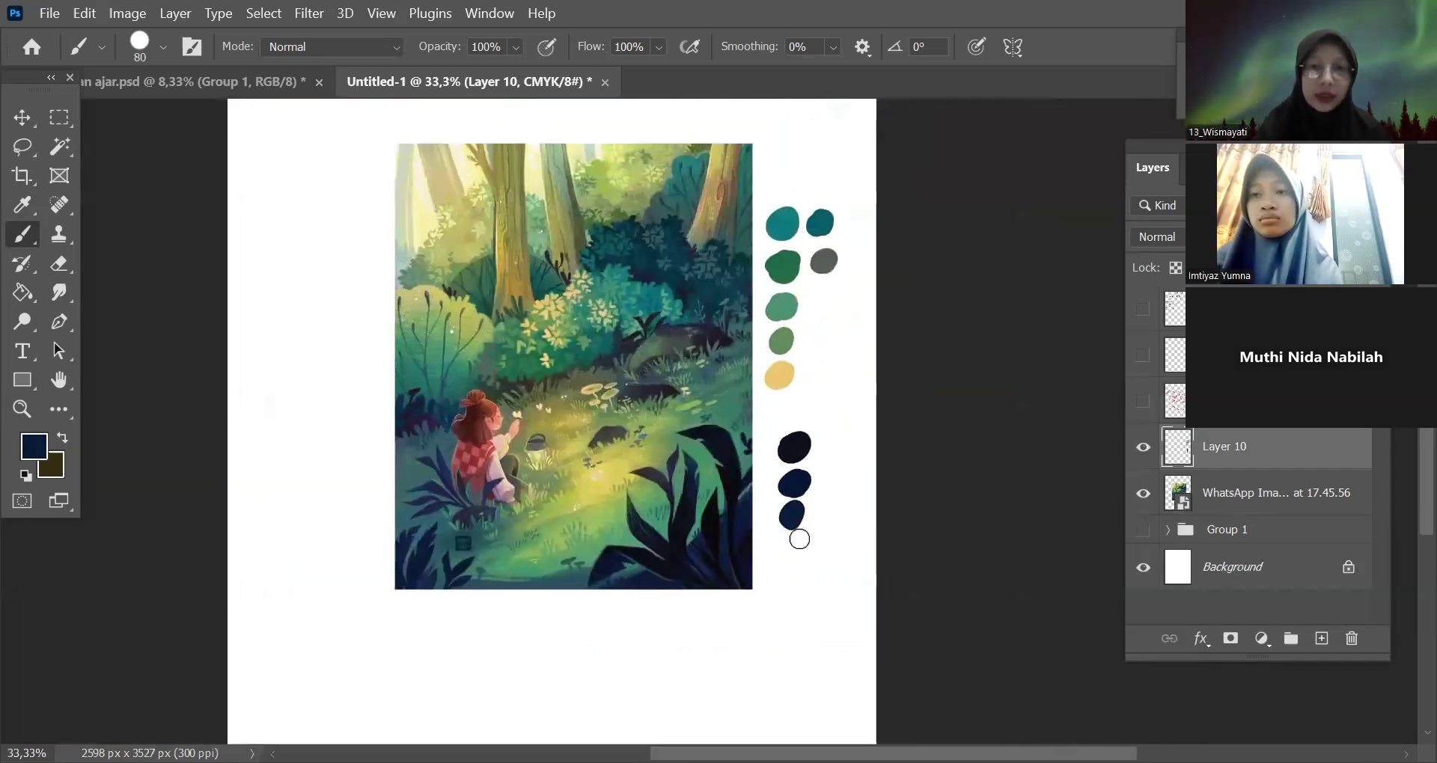
key("ctrl+plus")
scroll(838, 523, "up", 3)
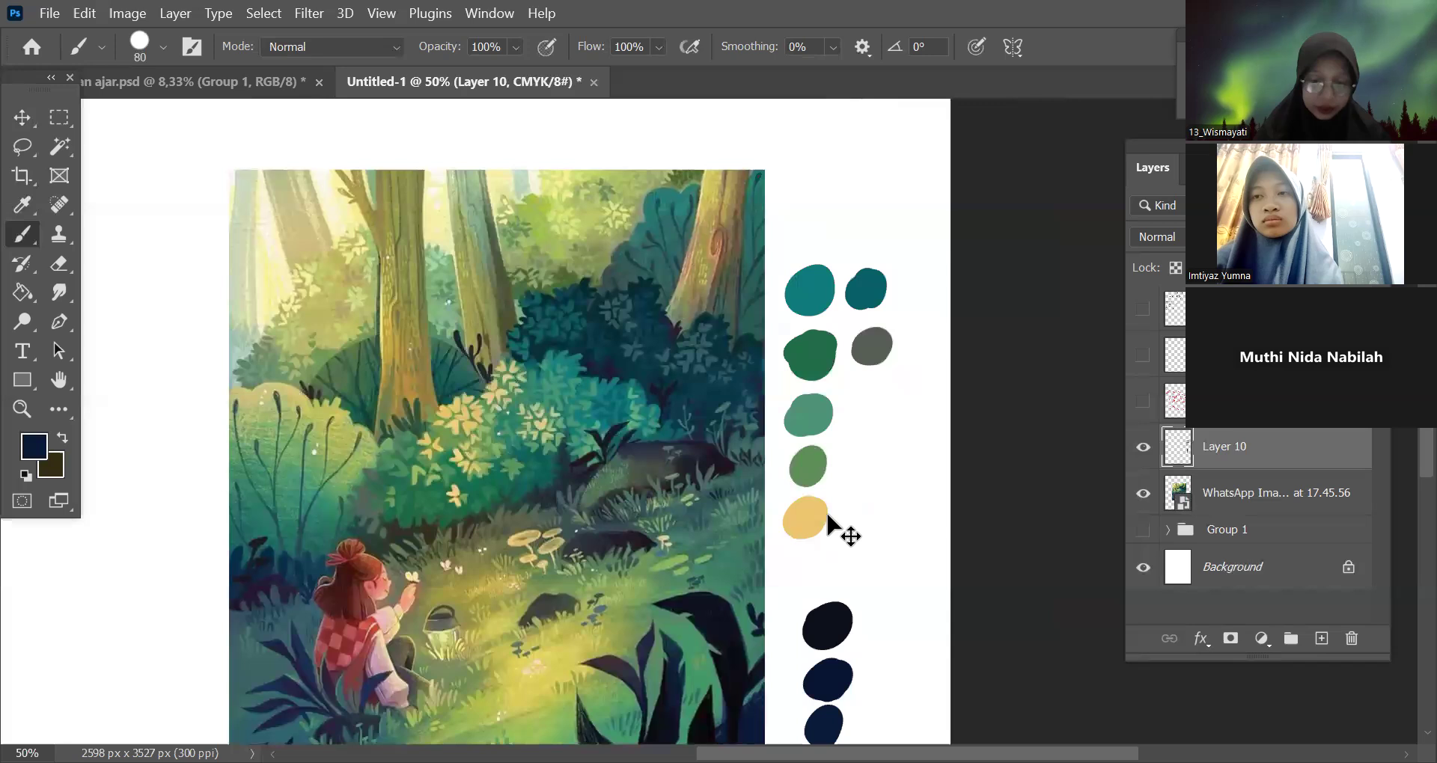
scroll(827, 515, "down", 1)
scroll(827, 516, "down", 3)
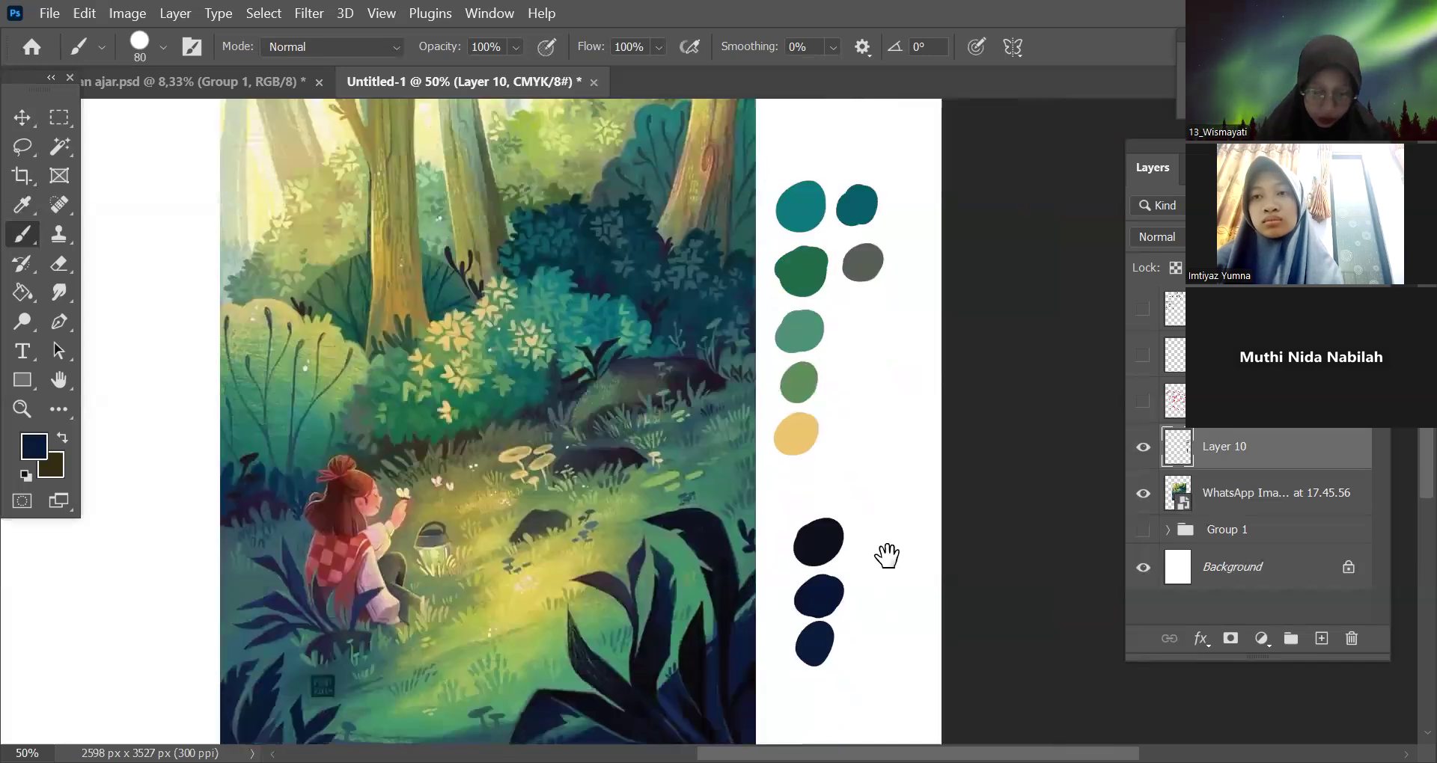
scroll(891, 535, "down", 2)
mouse_move(923, 504)
left_mouse_down()
mouse_move(982, 482)
mouse_move(990, 586)
left_mouse_up()
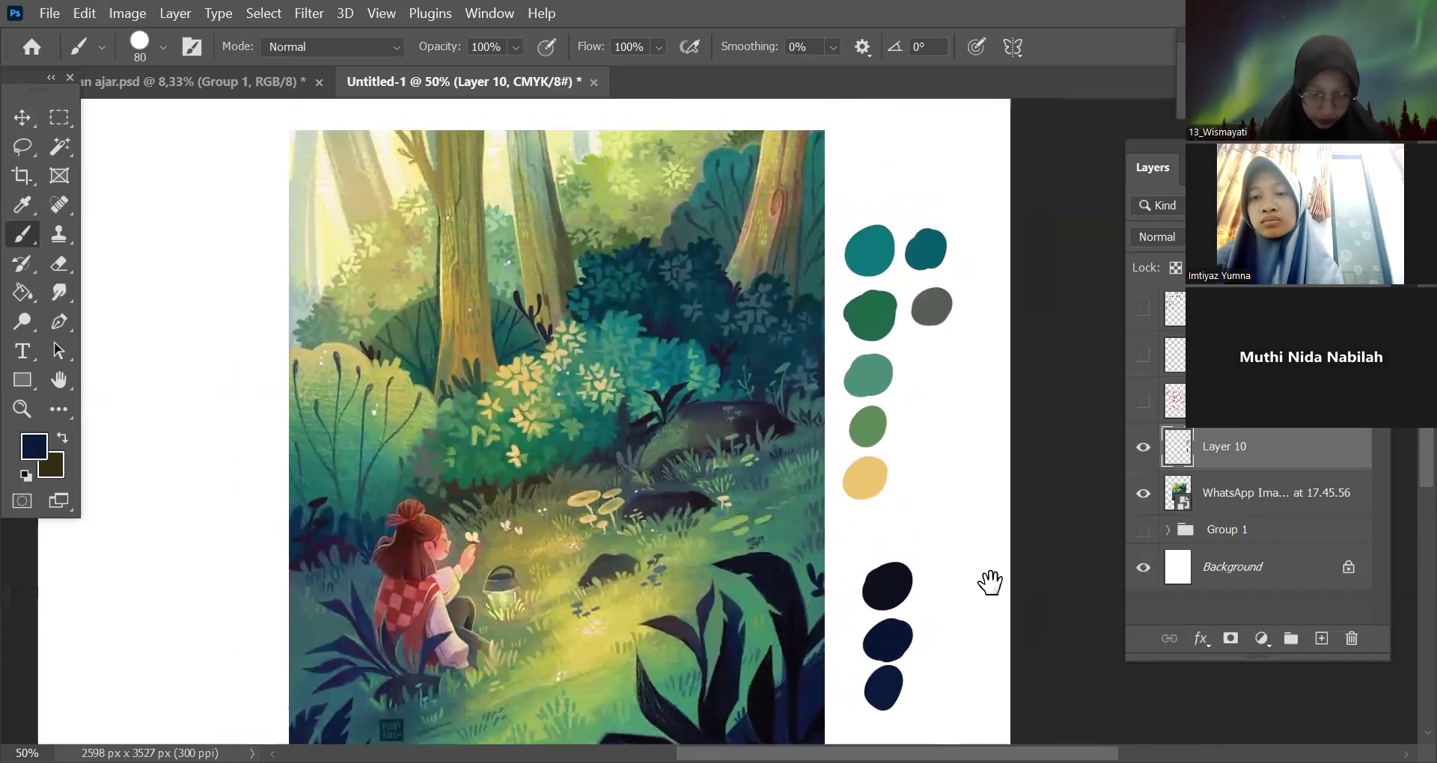
key("ctrl+minus")
left_click_drag(978, 497, 948, 421)
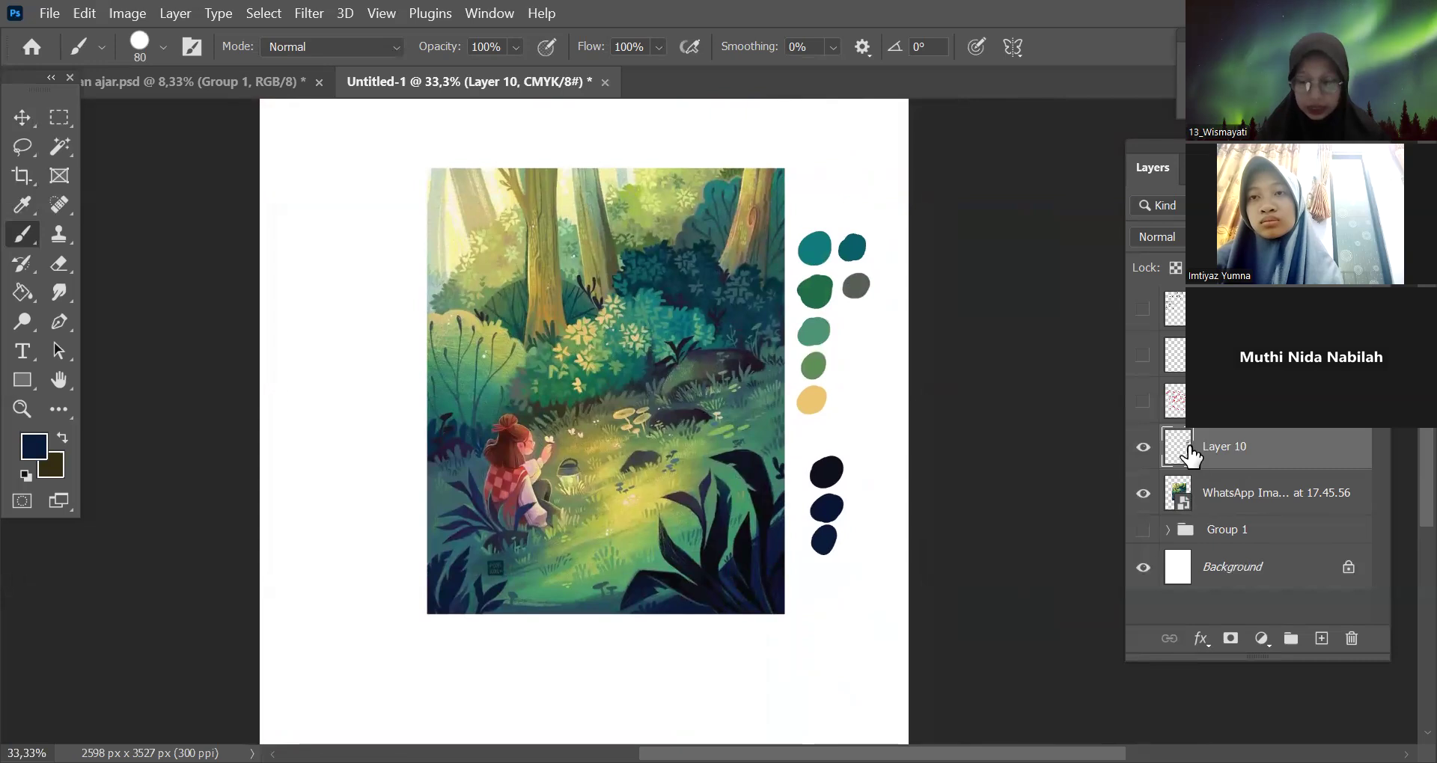
Hide the swatches on Layer 10, check the other markup layers, and display the handwritten list of work stages.
left_click(1143, 448)
left_click(1143, 530)
left_click(1143, 401)
left_click(1143, 401)
left_click(1142, 355)
left_click(1142, 355)
left_click(1142, 310)
left_click_drag(905, 469, 931, 555)
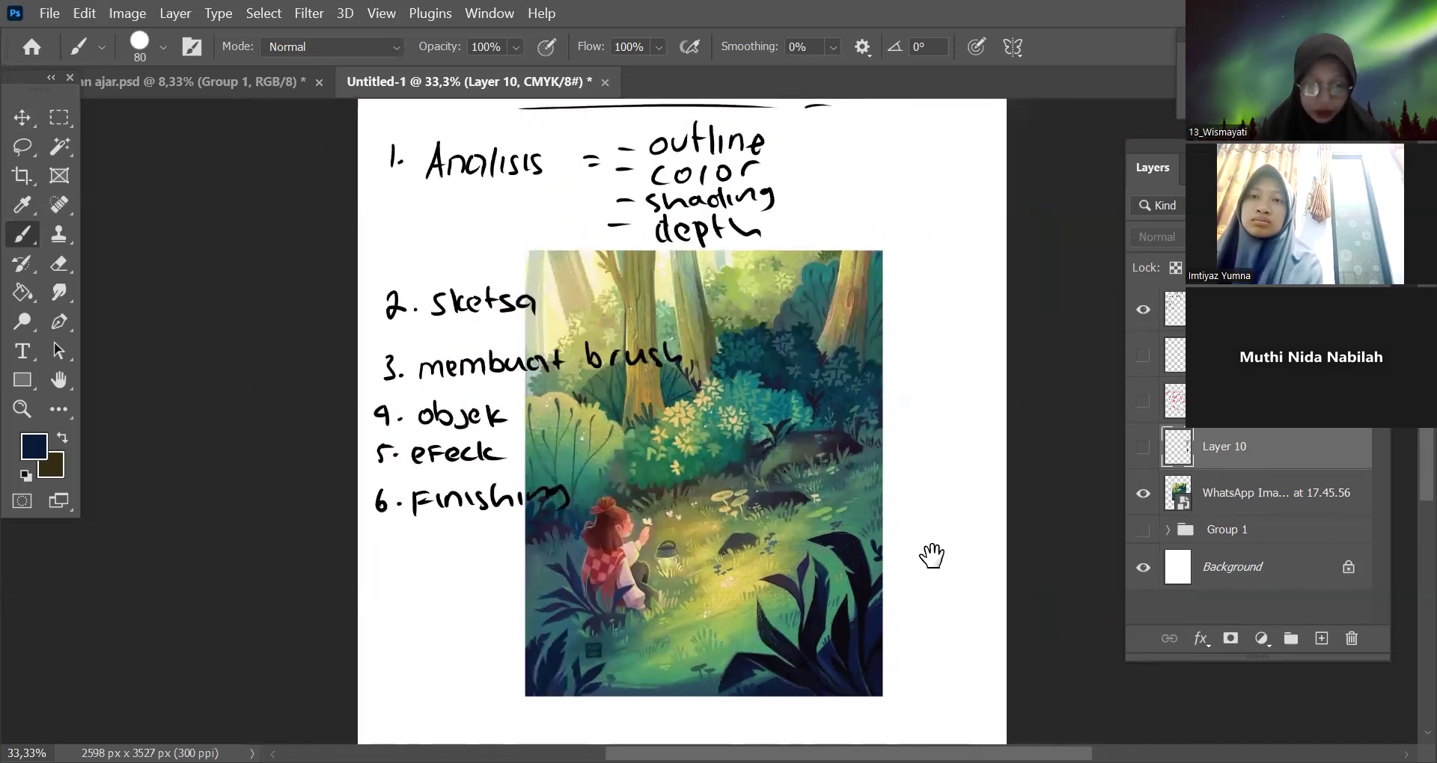
Hide the forest illustration and the handwritten list, and display and select the rabbit sketch in Group 1.
left_click(1142, 493)
left_click(1143, 309)
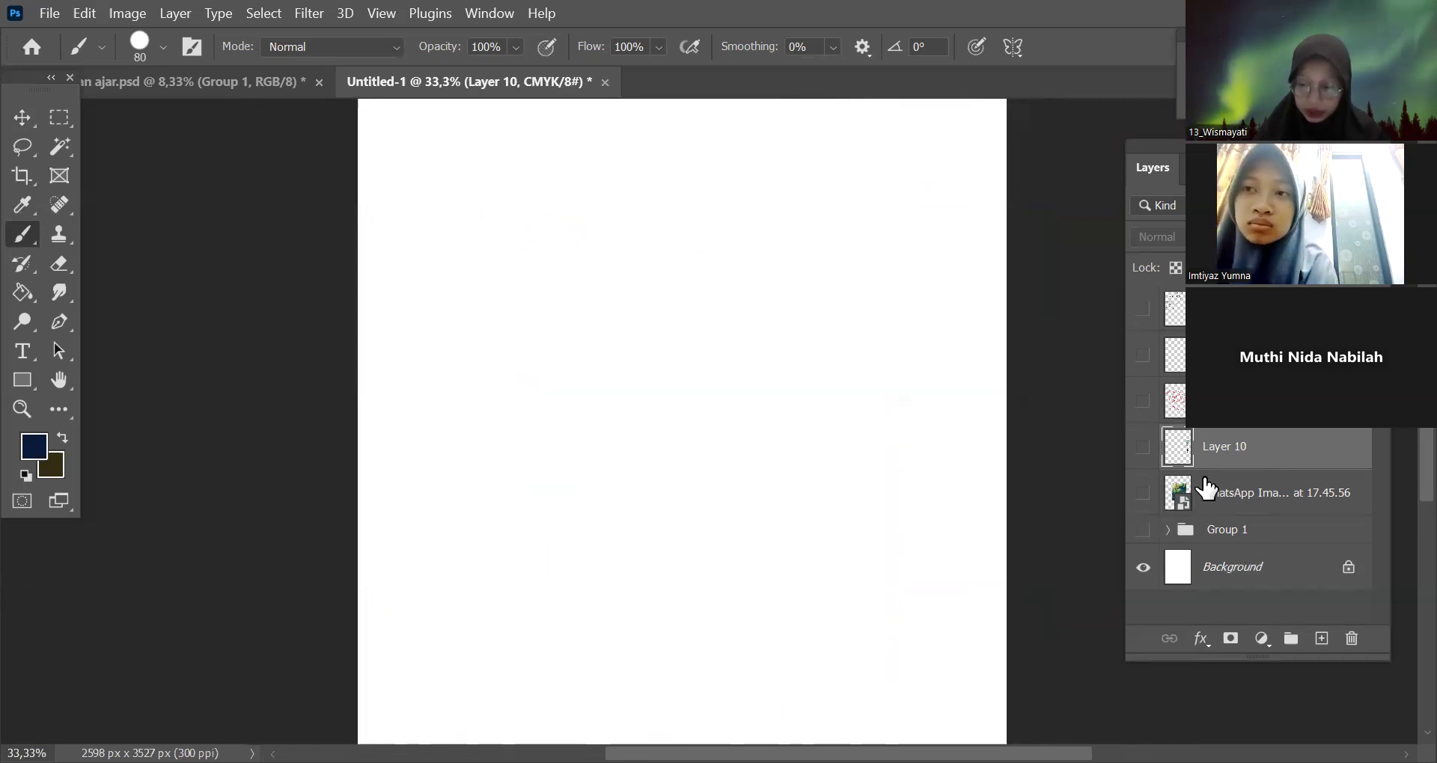
left_click(1144, 530)
left_click(1159, 535)
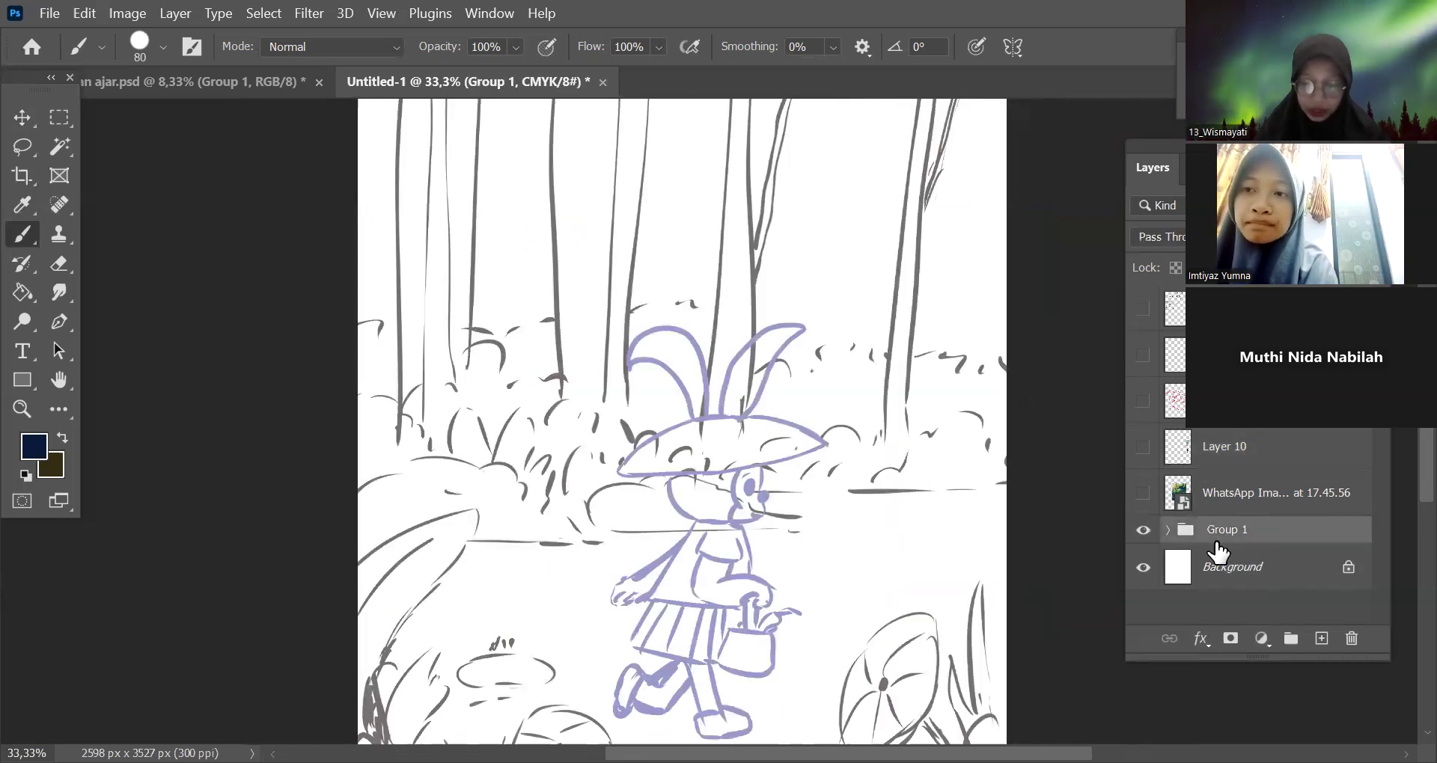
key("ctrl+minus")
key("ctrl+minus")
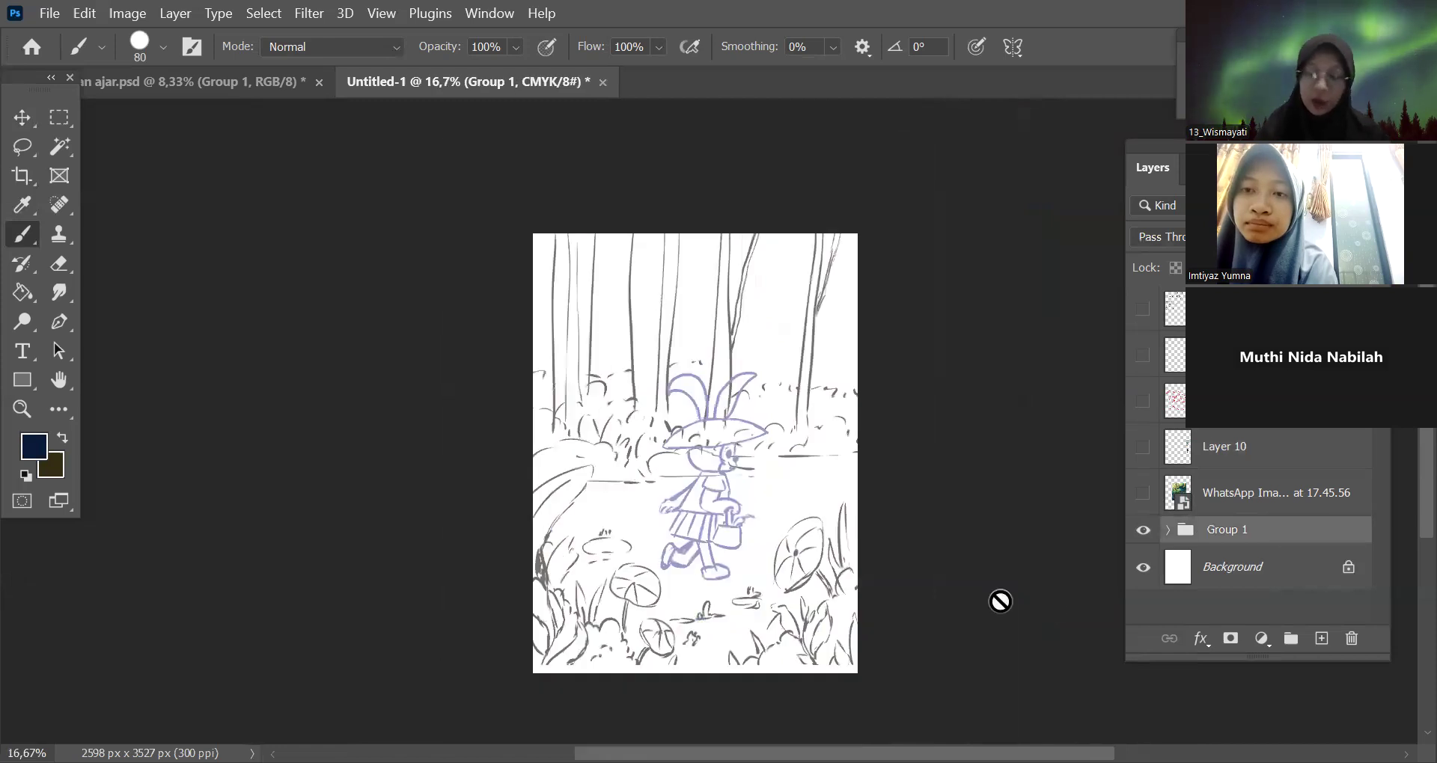
Display the forest illustration over the rabbit sketch, study its colours and depth up close, and hide it again.
left_click(1143, 493)
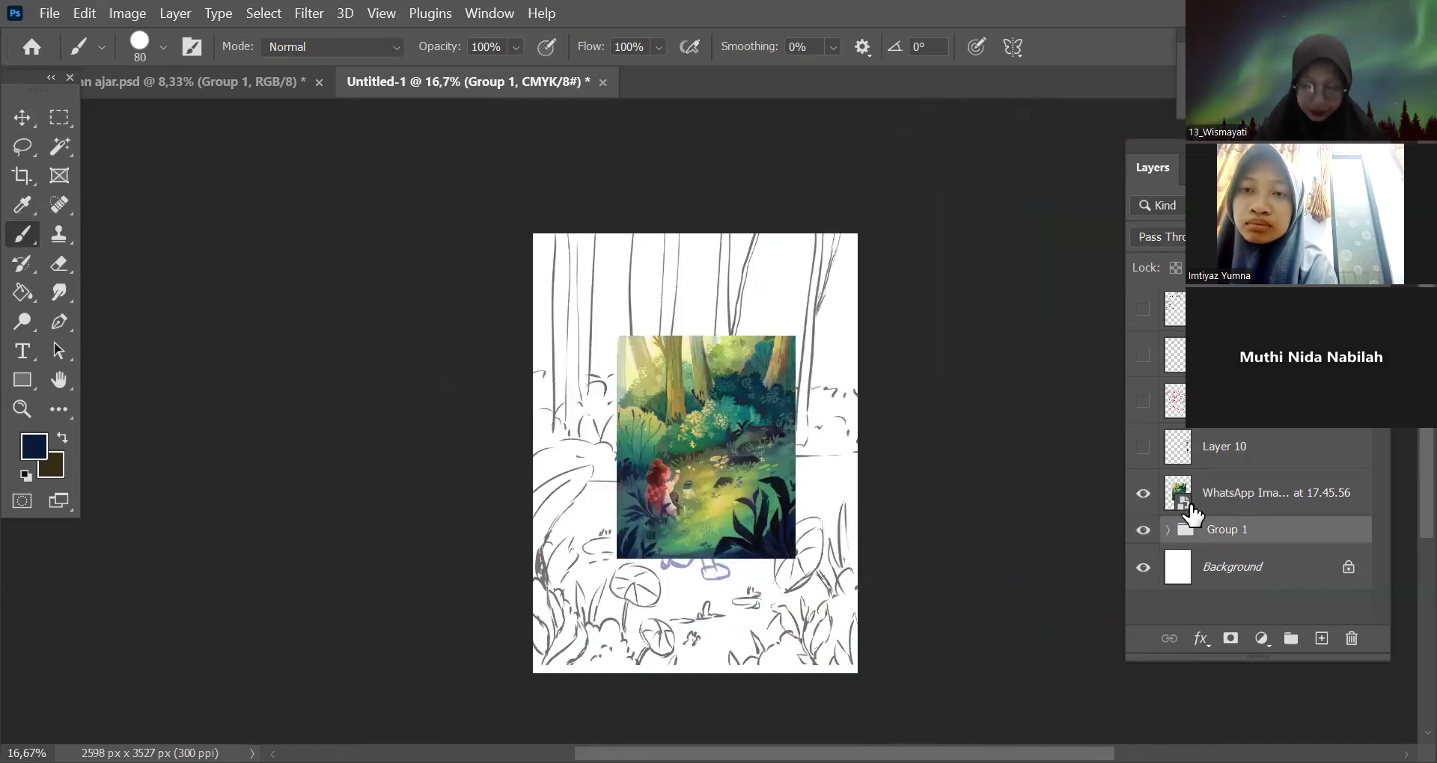
key("ctrl+plus")
key("ctrl+plus")
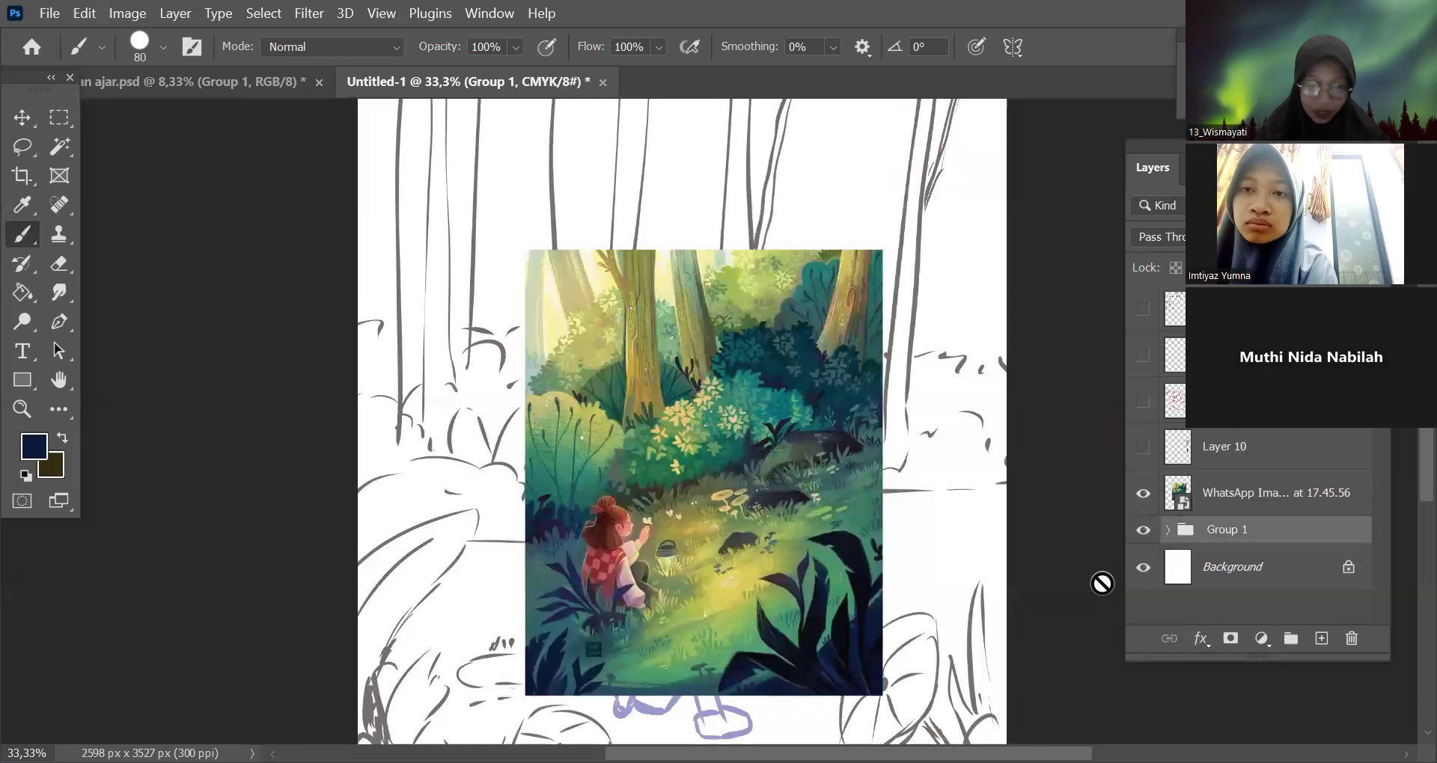
left_click_drag(1020, 565, 1010, 514)
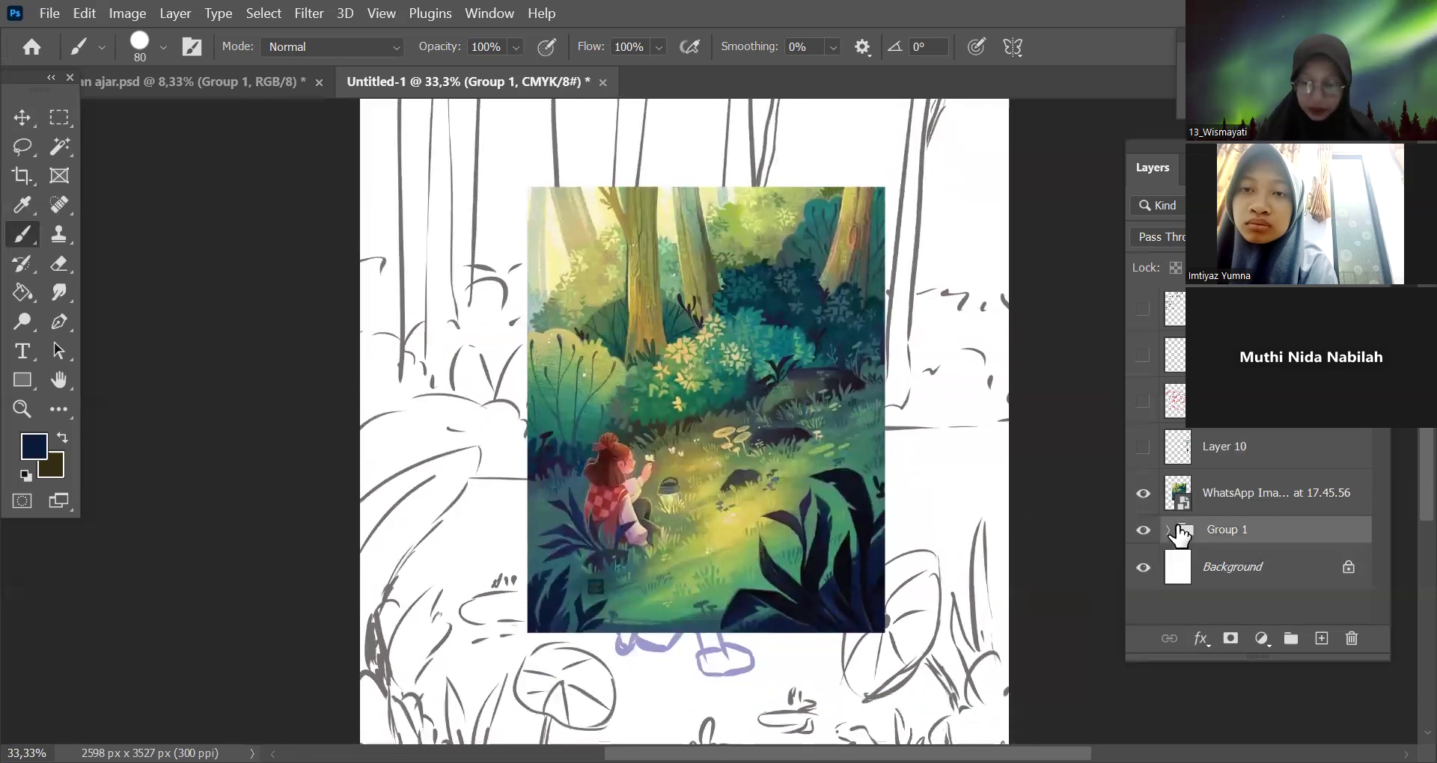
key("ctrl+plus")
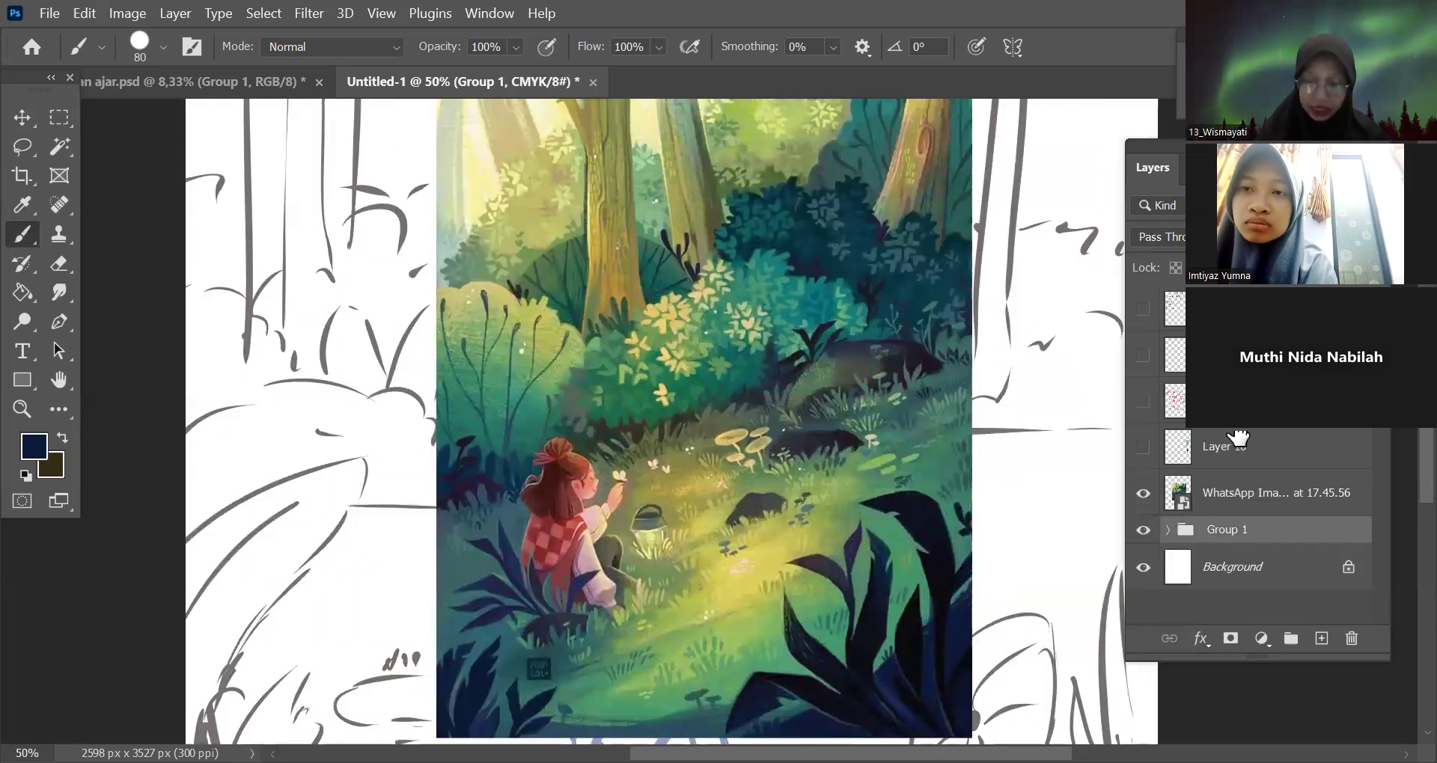
left_click(1144, 493)
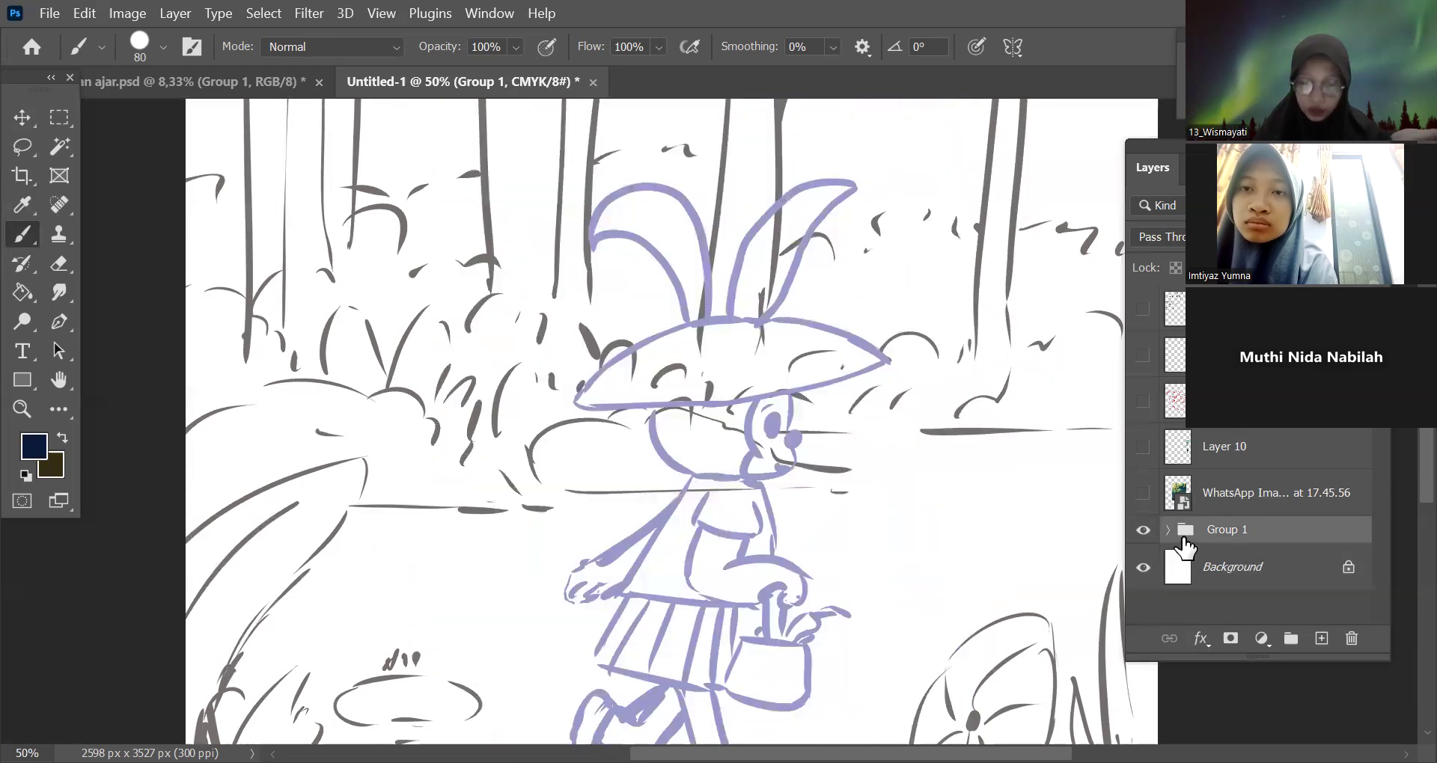
key("ctrl+minus")
key("ctrl+minus")
key("ctrl+minus")
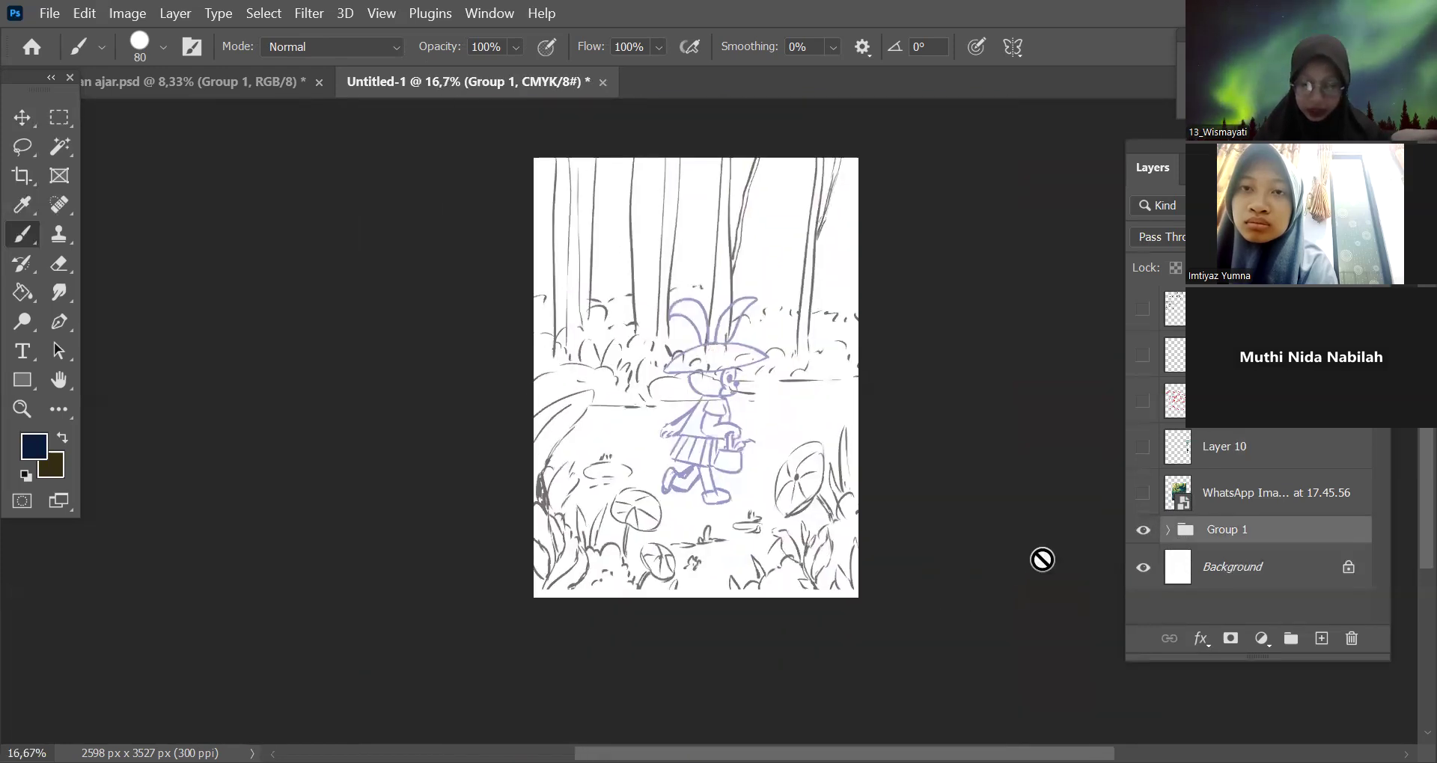
Raise the opacity of the Group 1 rabbit sketch so its lines show at full strength.
left_click(1143, 530)
left_click(1143, 530)
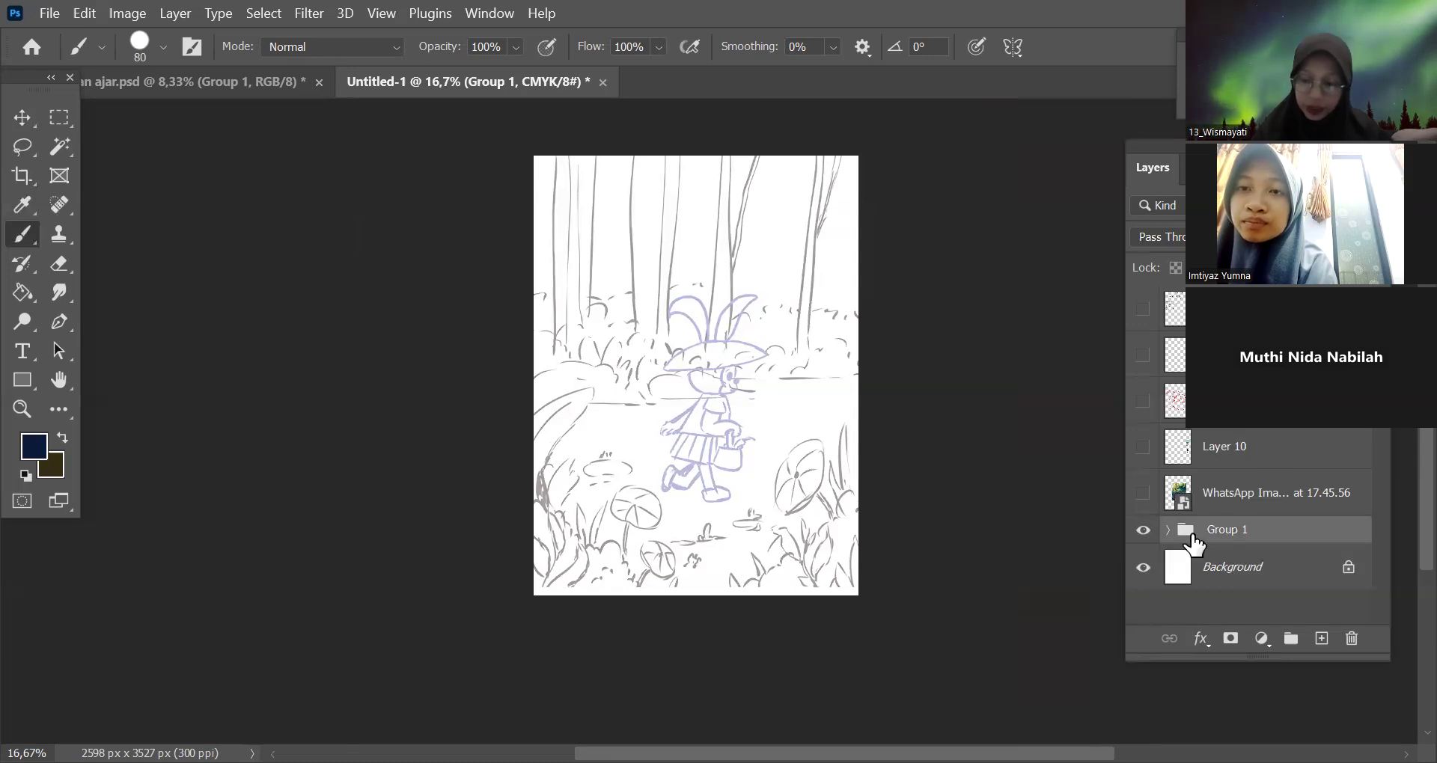
left_click(1213, 567)
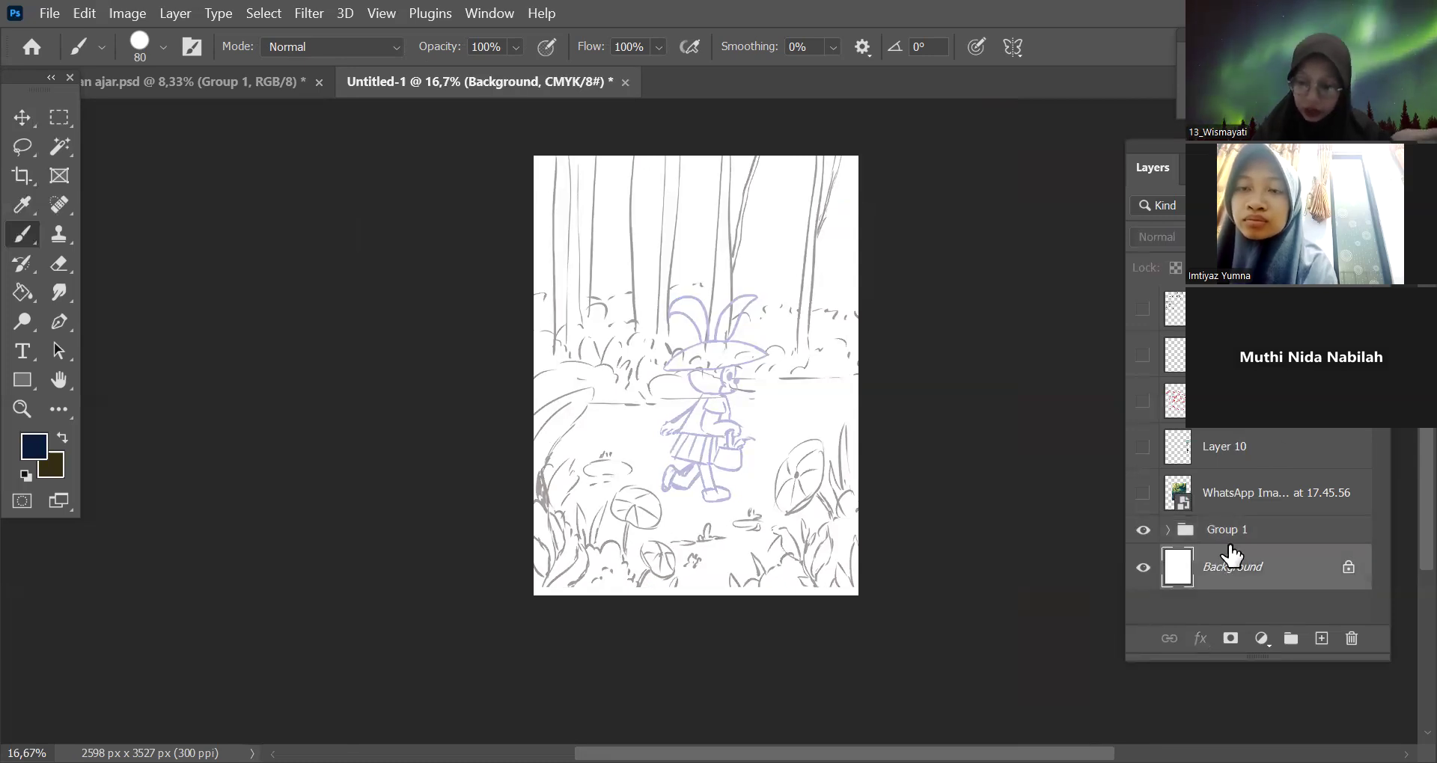
left_click(1242, 530)
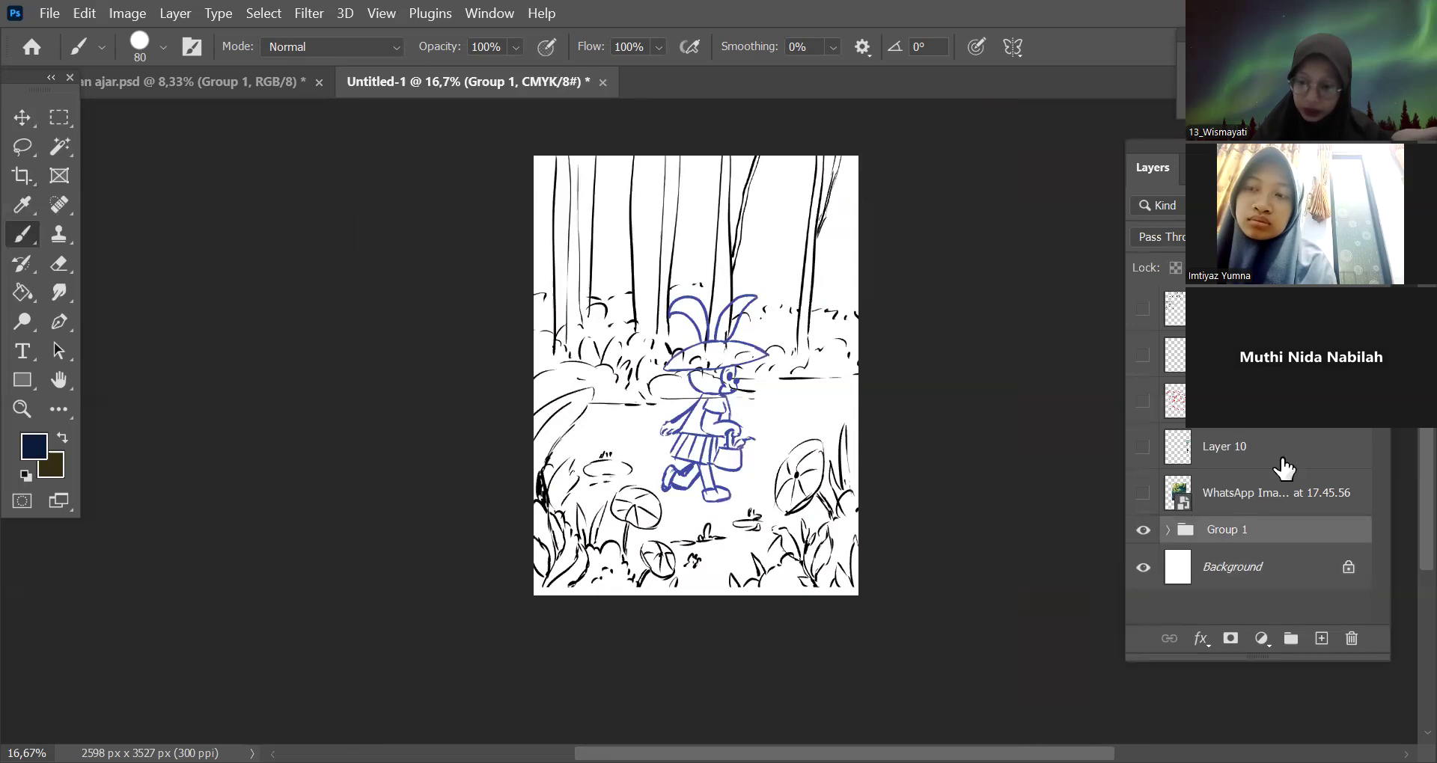
Add a new layer between Background and Group 1 and set the foreground colour to dark green #0a3304.
left_click(1237, 569)
left_click(1320, 638)
left_click_drag(958, 577, 974, 556)
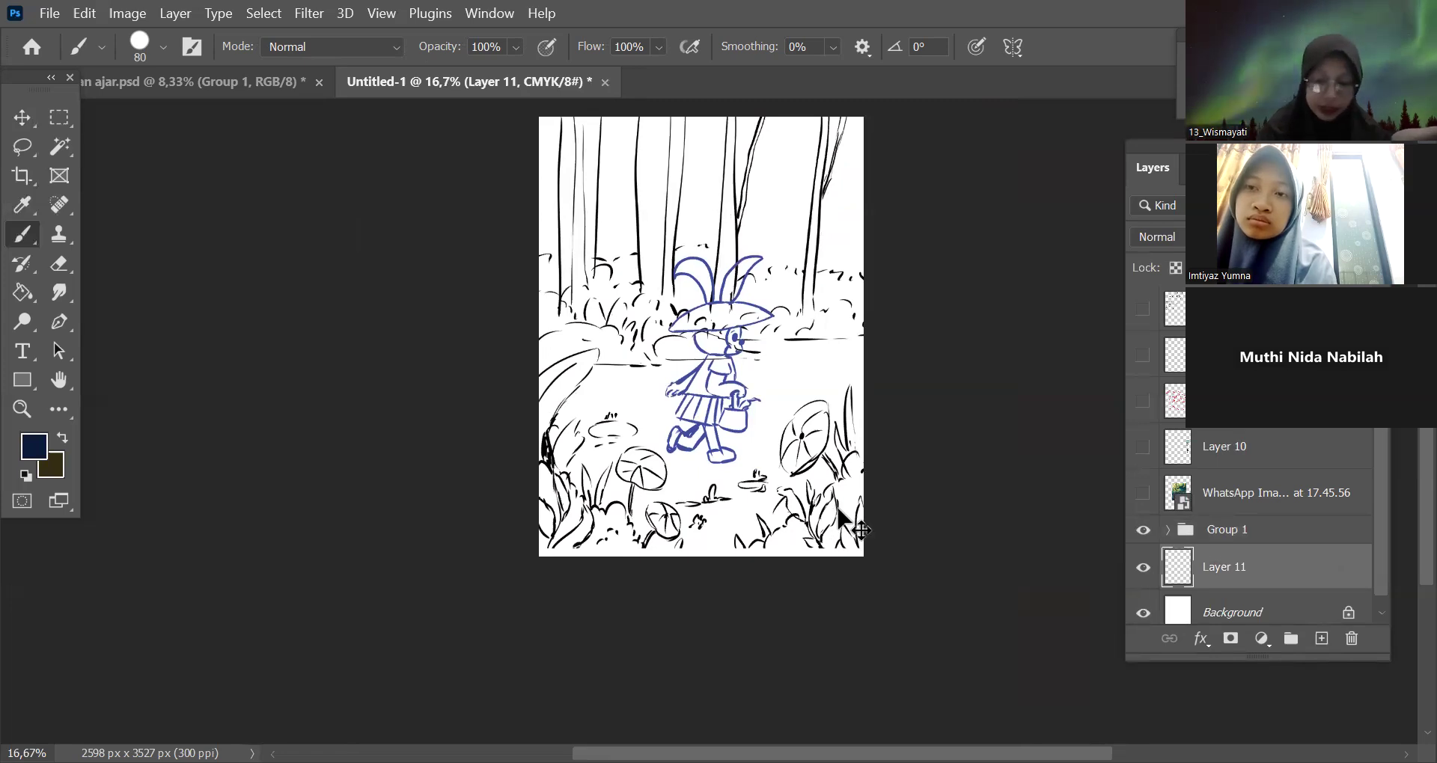
left_click_drag(940, 420, 940, 452)
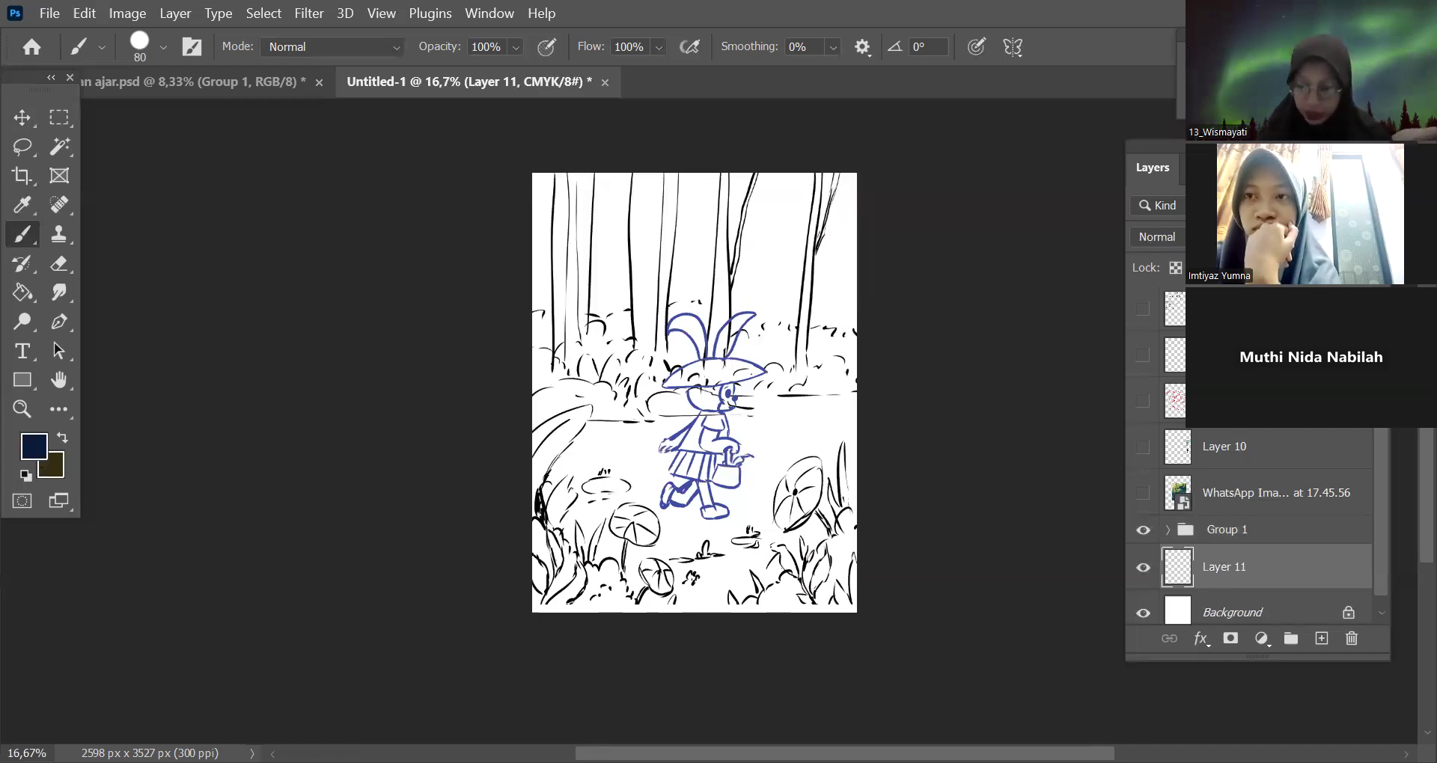
left_click(33, 446)
left_click(1165, 560)
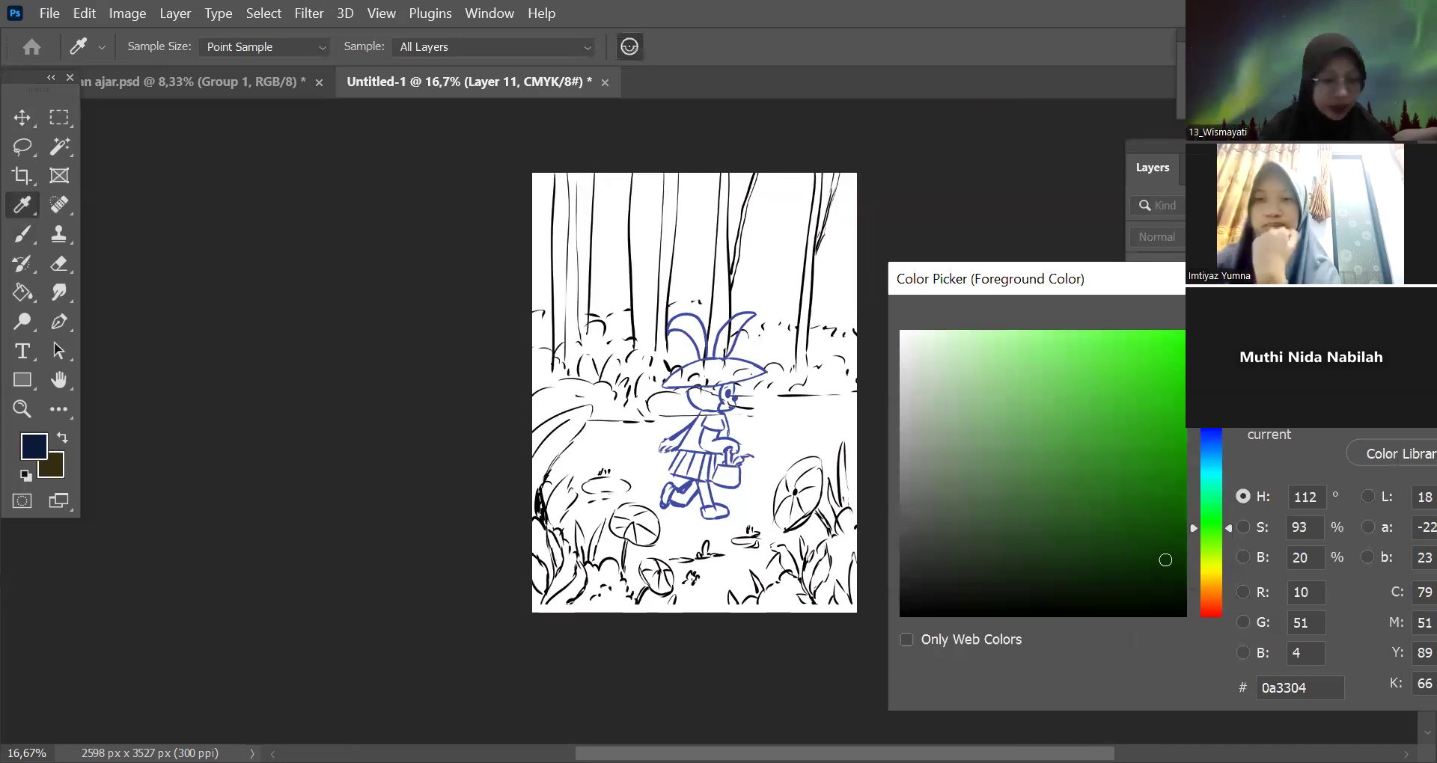
key("Return")
key("b")
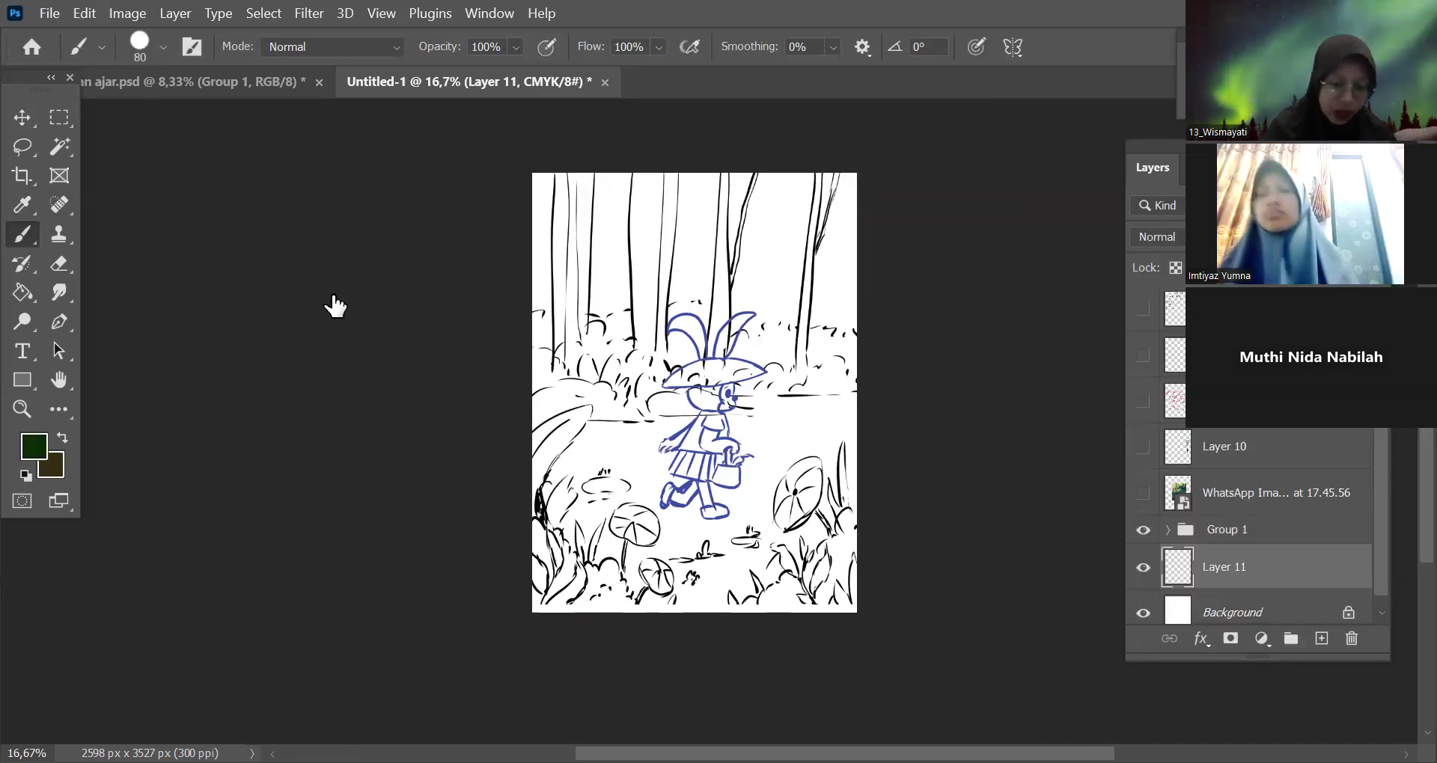
Shade the foreground plants in both lower corners of the sketch dark green with a soft brush of about 400 px.
right_click(524, 405)
key("Return")
key("bracketright")
key("bracketright")
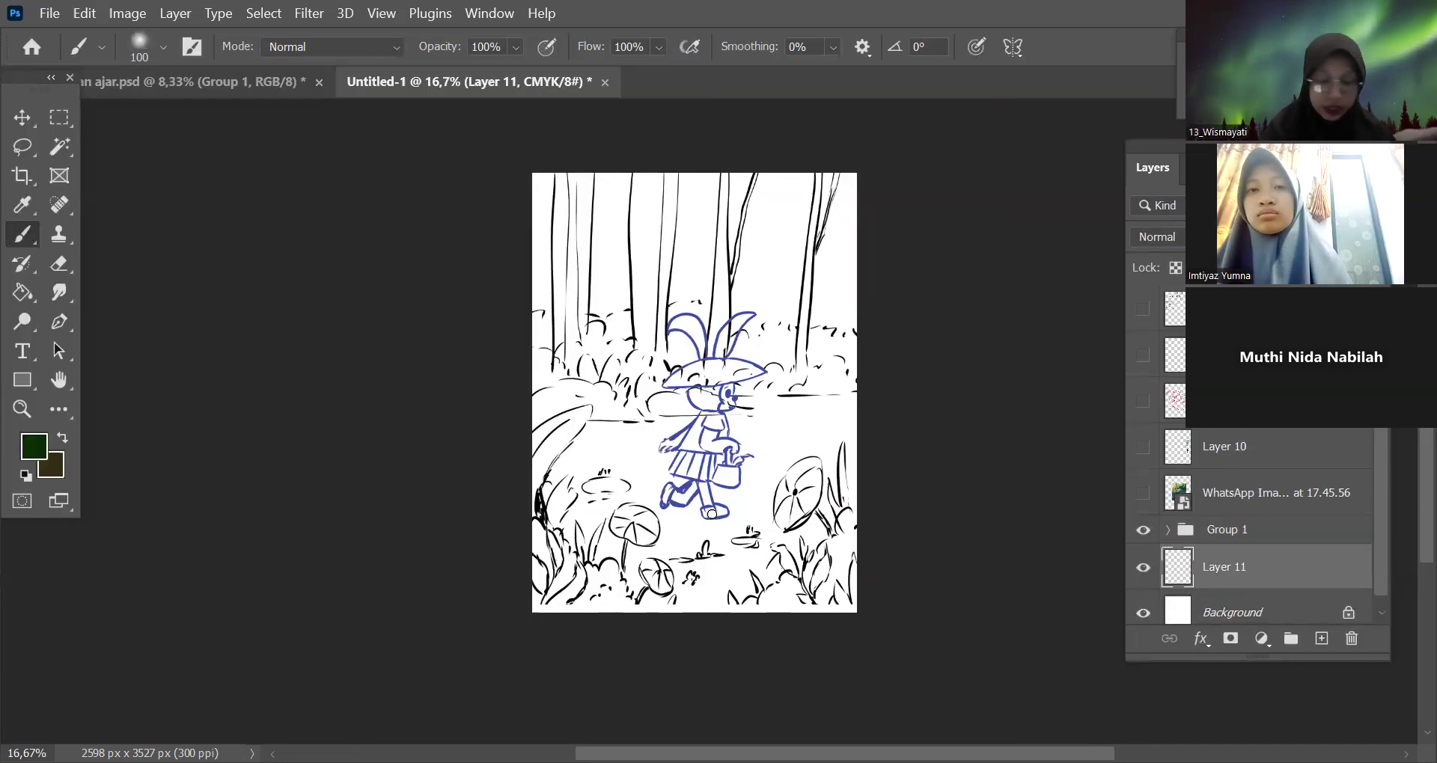
key("bracketright")
key("bracketright")
key("bracketright")
key("bracketright")
key("bracketright")
key("bracketright")
key("bracketright")
key("bracketright")
key("bracketright")
key("bracketright")
mouse_move(793, 595)
left_mouse_down()
mouse_move(855, 548)
mouse_move(854, 597)
left_mouse_up()
key("bracketleft")
key("bracketleft")
key("bracketleft")
mouse_move(562, 602)
left_mouse_down()
mouse_move(587, 574)
mouse_move(566, 573)
mouse_move(546, 541)
mouse_move(606, 622)
mouse_move(545, 565)
mouse_move(540, 595)
mouse_move(553, 570)
mouse_move(620, 611)
mouse_move(542, 617)
mouse_move(546, 421)
mouse_move(568, 602)
mouse_move(595, 618)
mouse_move(650, 566)
mouse_move(655, 585)
mouse_move(640, 519)
left_mouse_up()
left_click_drag(773, 554, 808, 569)
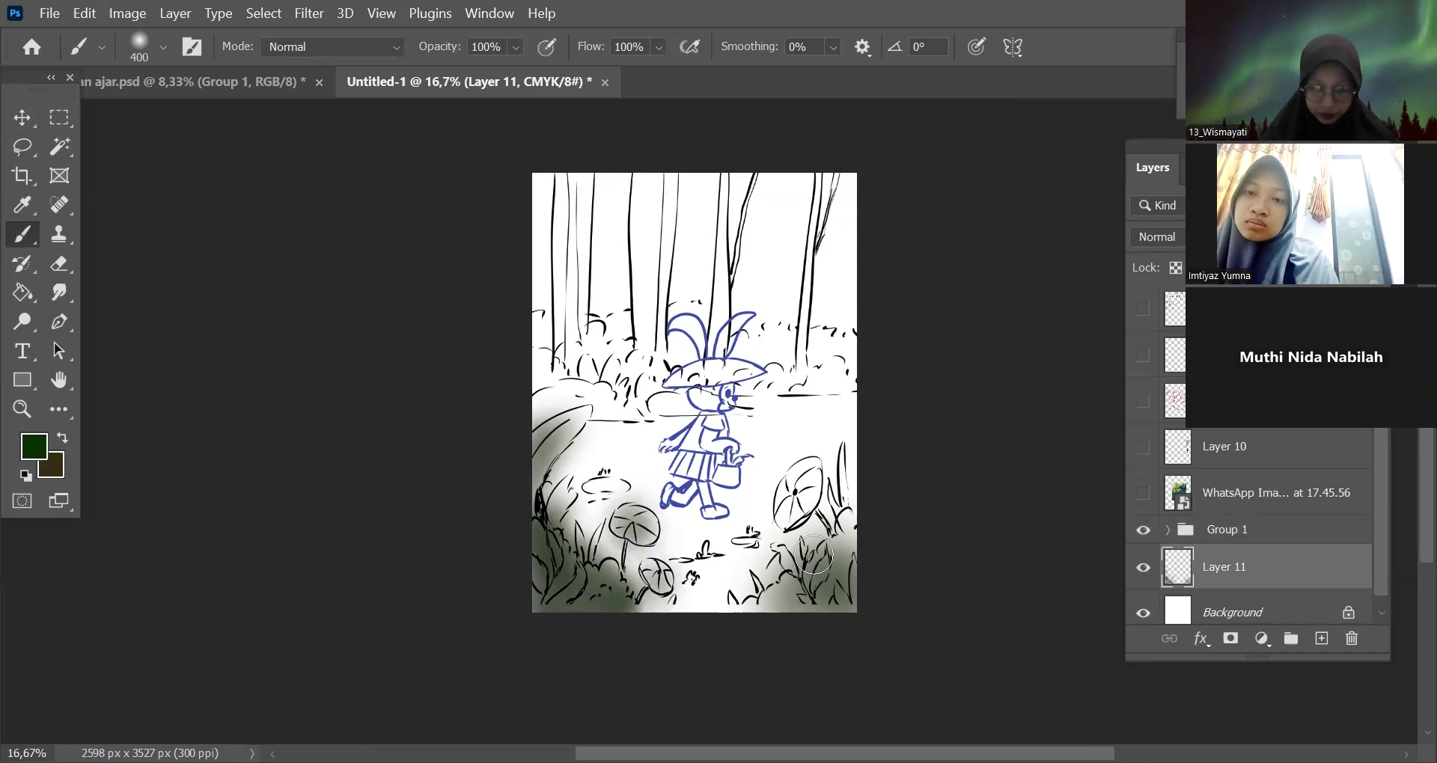
left_click_drag(797, 509, 788, 486)
mouse_move(787, 563)
left_mouse_down()
mouse_move(839, 460)
mouse_move(842, 591)
mouse_move(823, 553)
left_mouse_up()
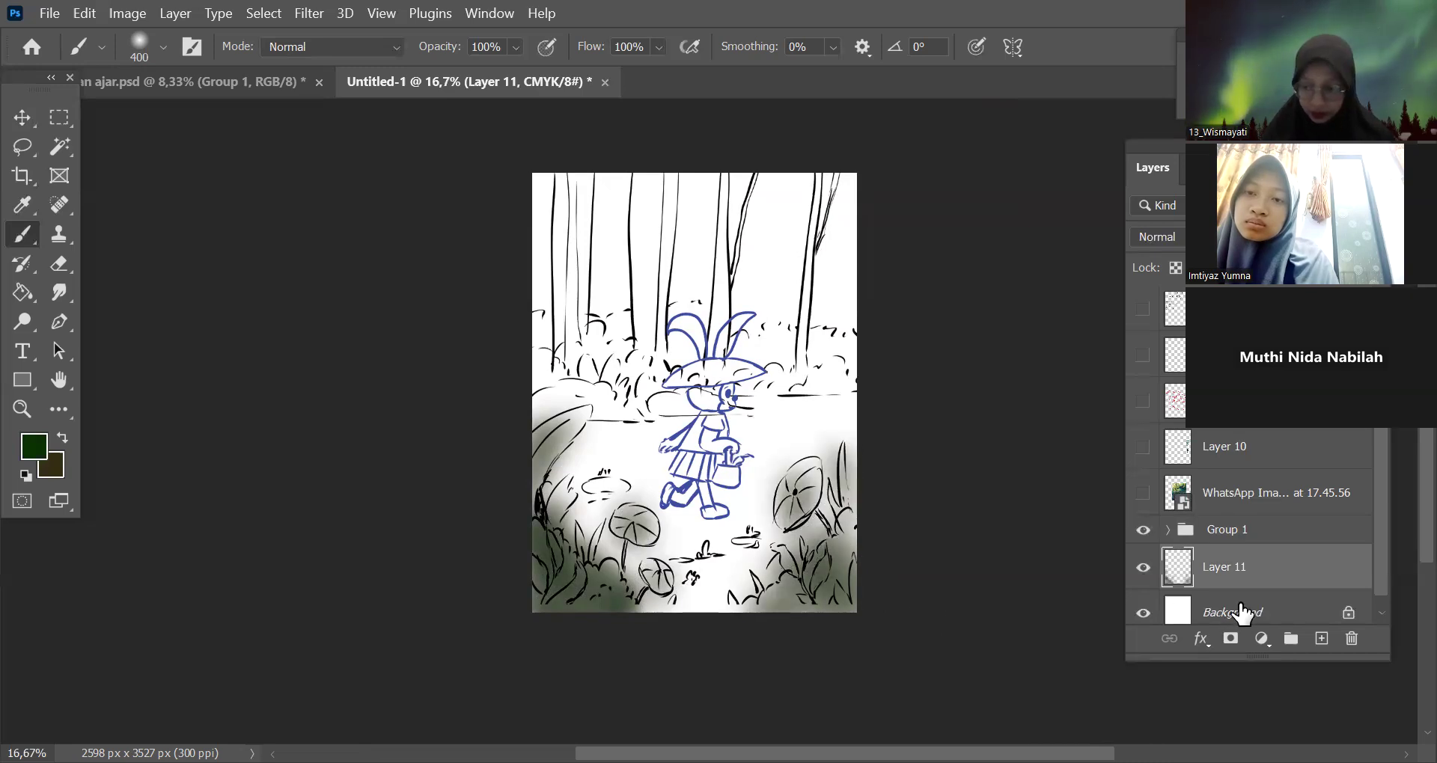
On a new layer directly above Background, paint the ground around the rabbit in green #2b5919 with a large soft brush.
left_click(1241, 609)
left_click(1321, 638)
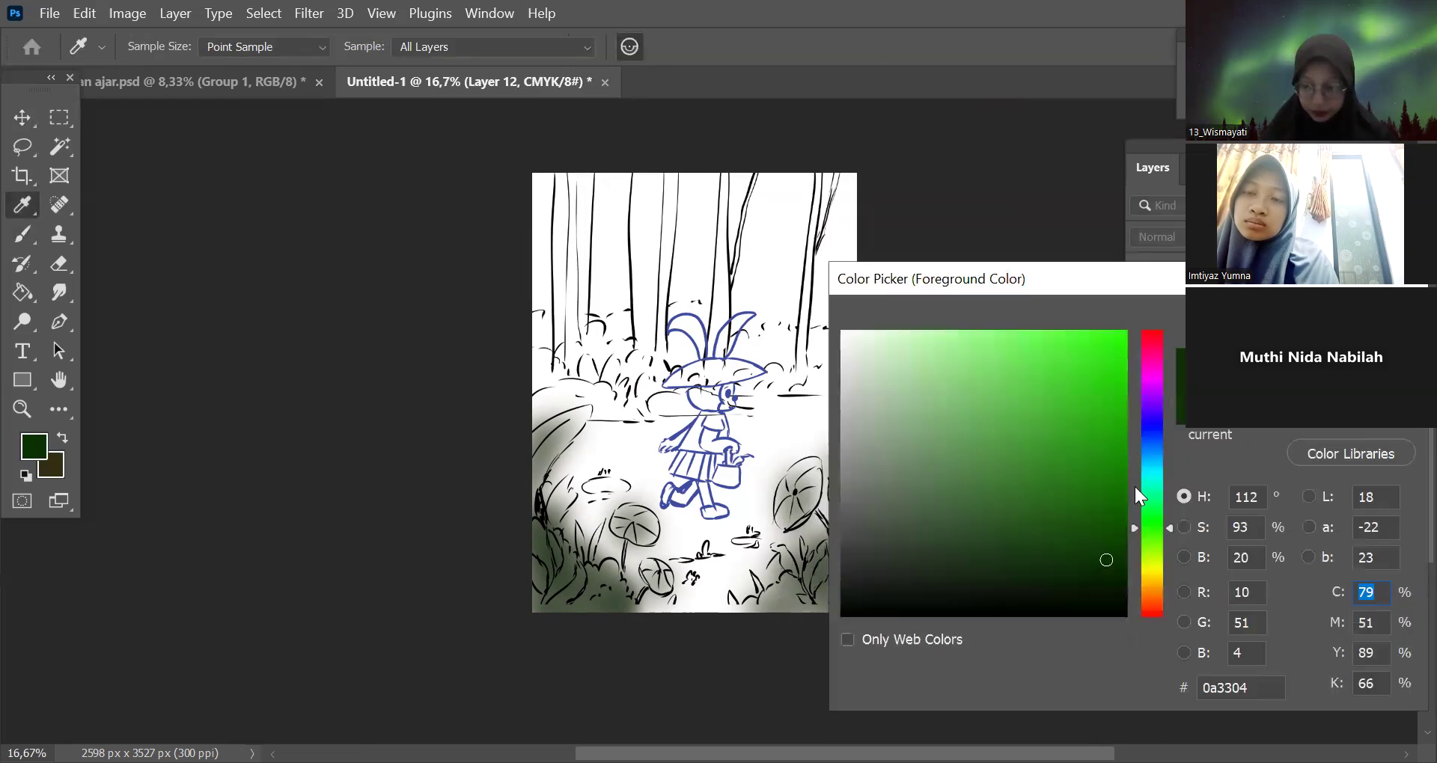
mouse_move(1168, 531)
left_mouse_down()
mouse_move(1157, 570)
mouse_move(1157, 534)
left_mouse_up()
left_click_drag(1020, 469, 1045, 517)
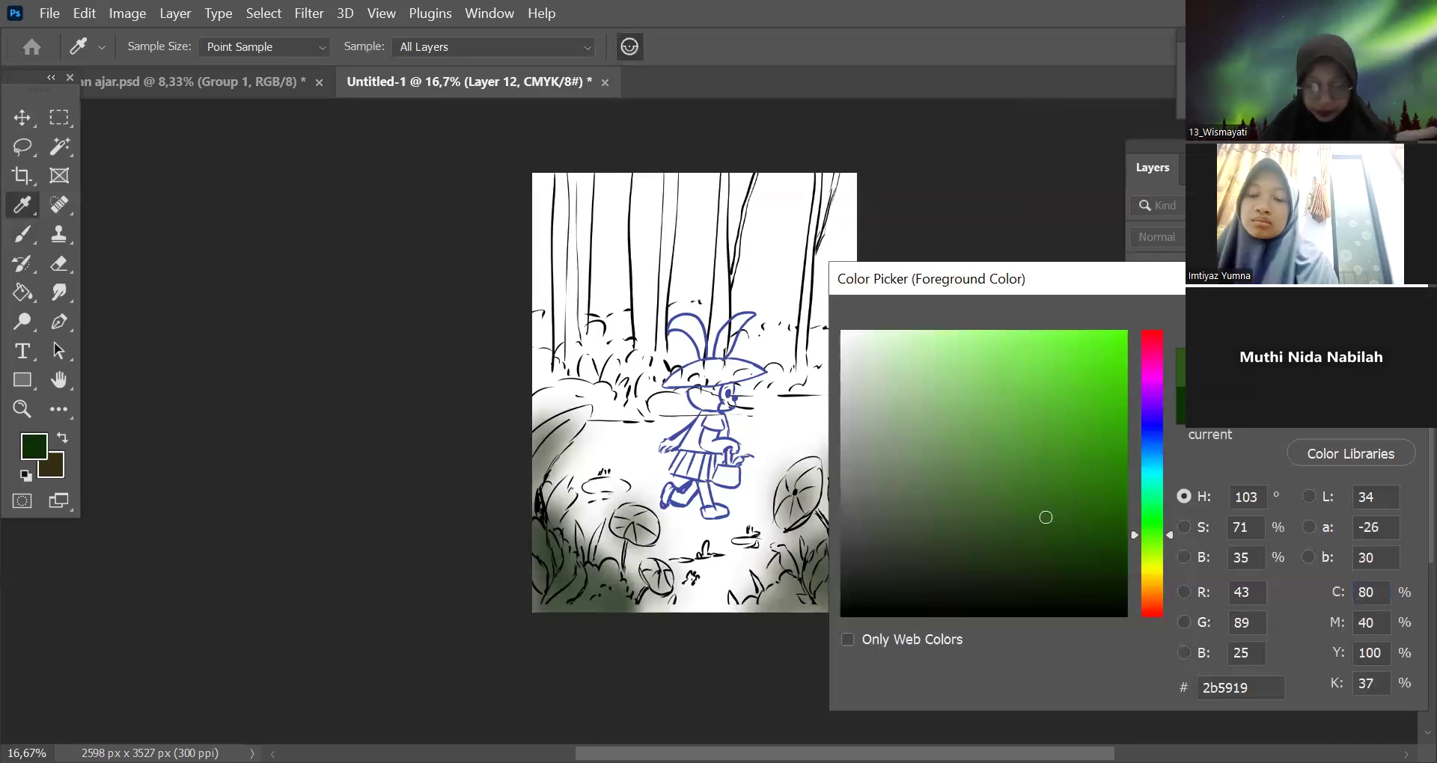
key("Return")
key("b")
mouse_move(621, 561)
left_mouse_down()
mouse_move(769, 567)
mouse_move(757, 593)
mouse_move(663, 574)
mouse_move(703, 476)
left_mouse_up()
mouse_move(872, 439)
left_mouse_down()
mouse_move(607, 476)
mouse_move(688, 586)
mouse_move(625, 535)
mouse_move(699, 558)
mouse_move(773, 532)
mouse_move(734, 567)
mouse_move(575, 520)
mouse_move(671, 605)
mouse_move(620, 538)
mouse_move(707, 455)
mouse_move(783, 447)
mouse_move(693, 489)
mouse_move(694, 527)
mouse_move(621, 527)
mouse_move(779, 518)
mouse_move(664, 595)
mouse_move(655, 566)
mouse_move(706, 572)
mouse_move(744, 534)
mouse_move(698, 487)
mouse_move(748, 483)
mouse_move(633, 442)
left_mouse_up()
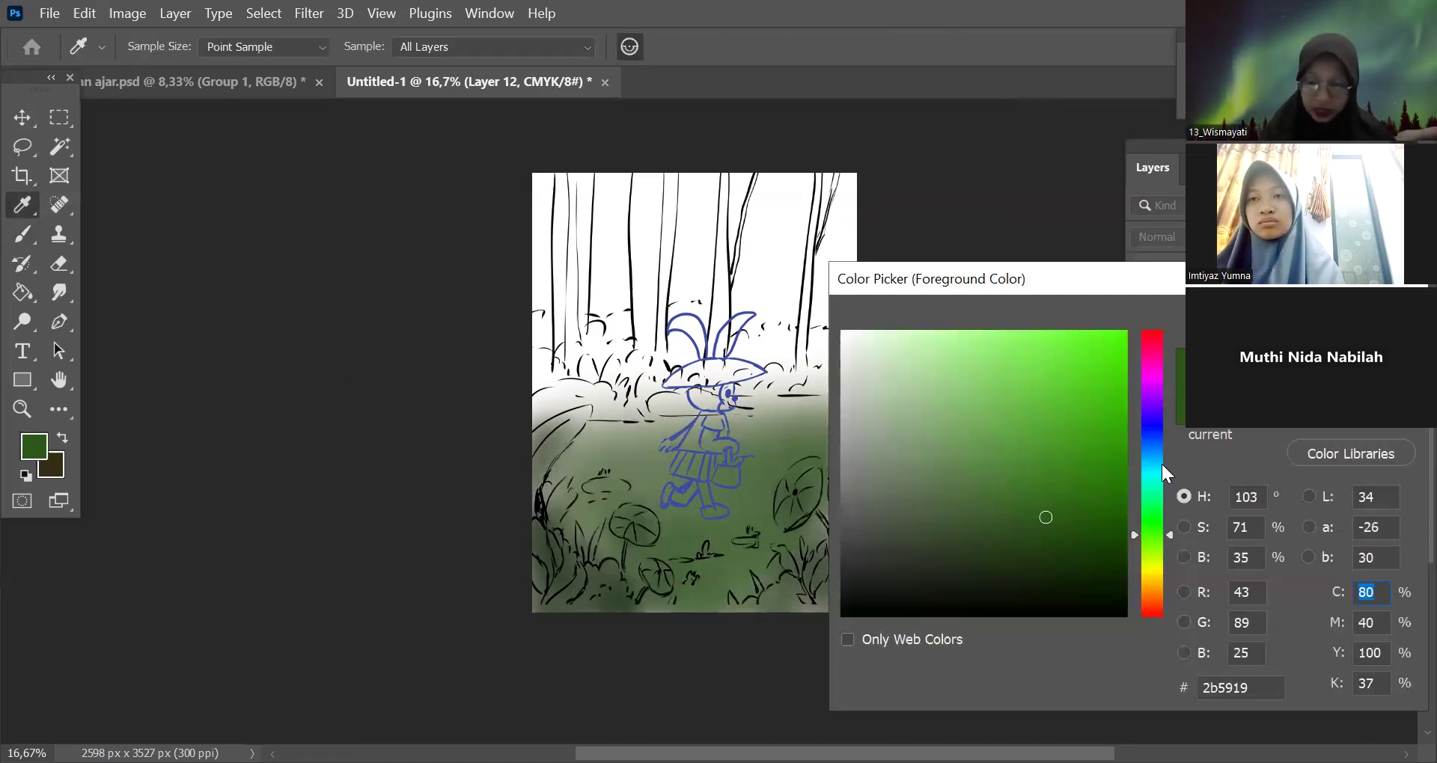
Paint a warm pool of light on the ground around the rabbit in yellow #dcc46e with the 900 px soft brush.
left_click(1153, 573)
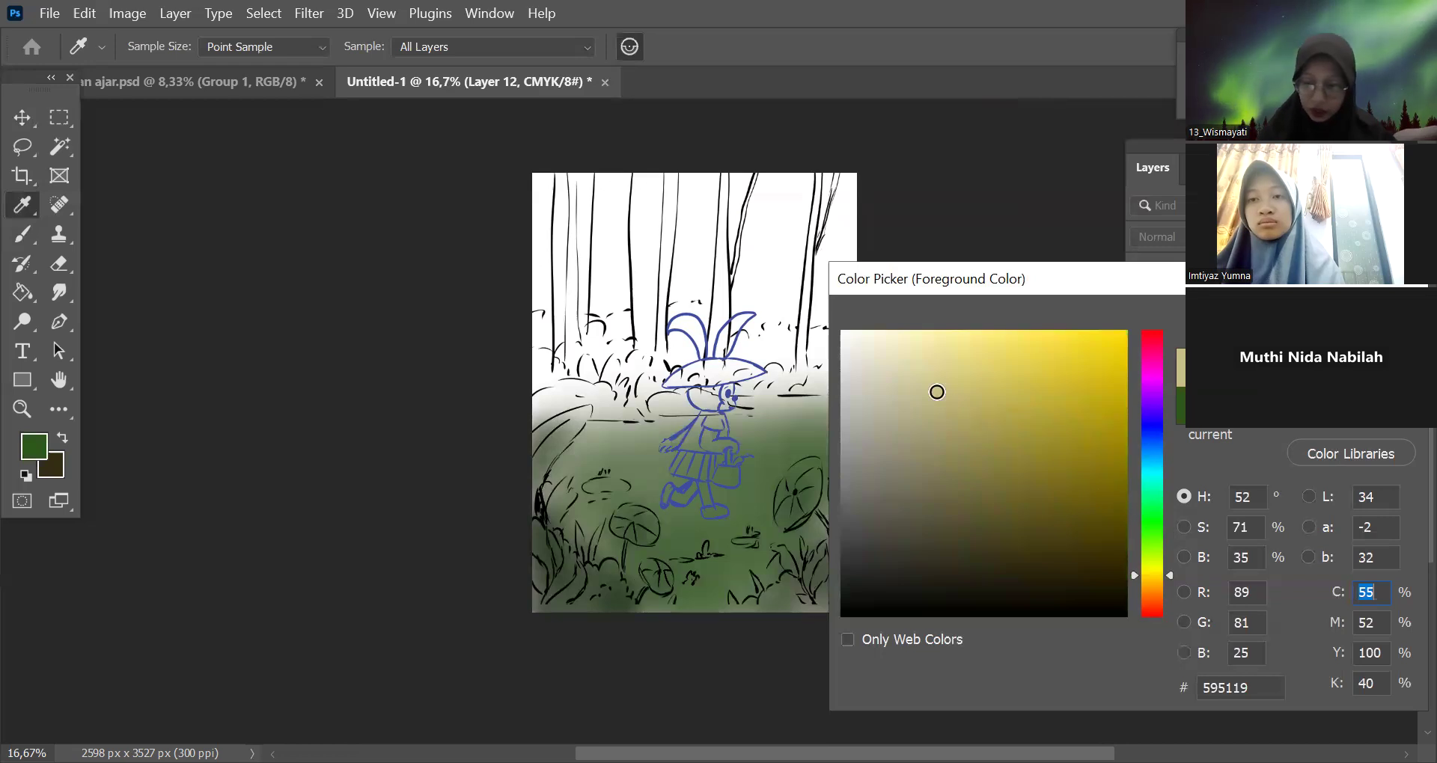
left_click(1160, 579)
left_click(983, 369)
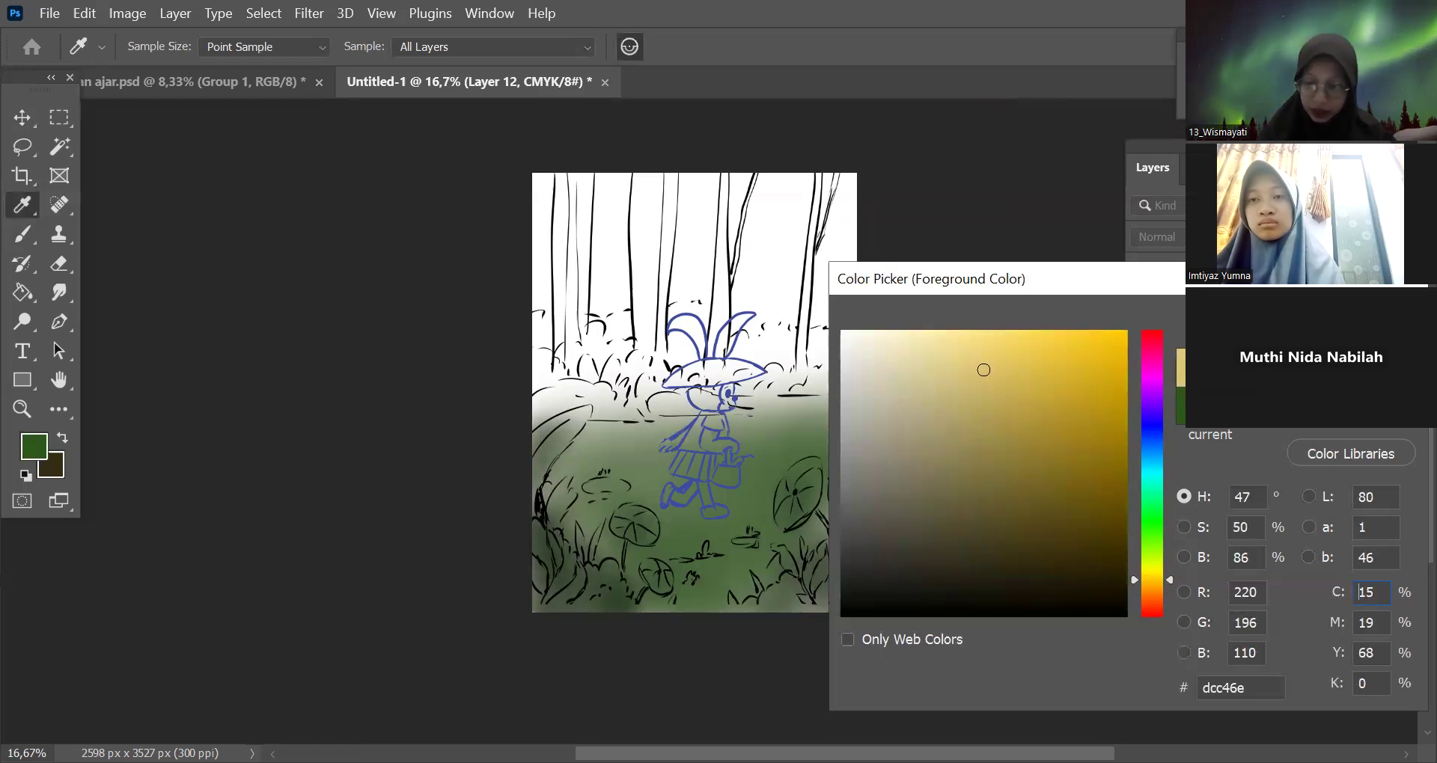
key("Return")
key("b")
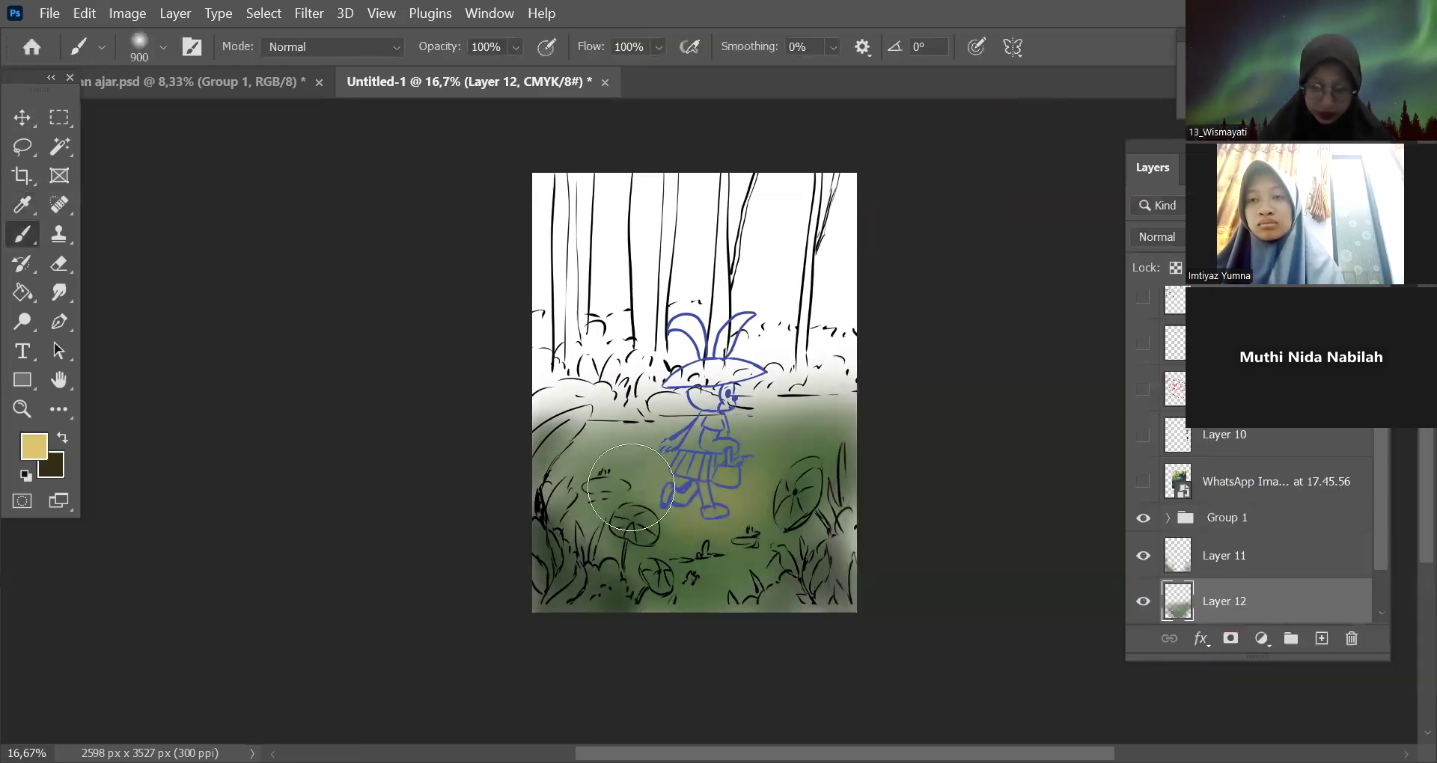
mouse_move(782, 469)
left_mouse_down()
mouse_move(727, 529)
mouse_move(720, 520)
mouse_move(728, 555)
left_mouse_up()
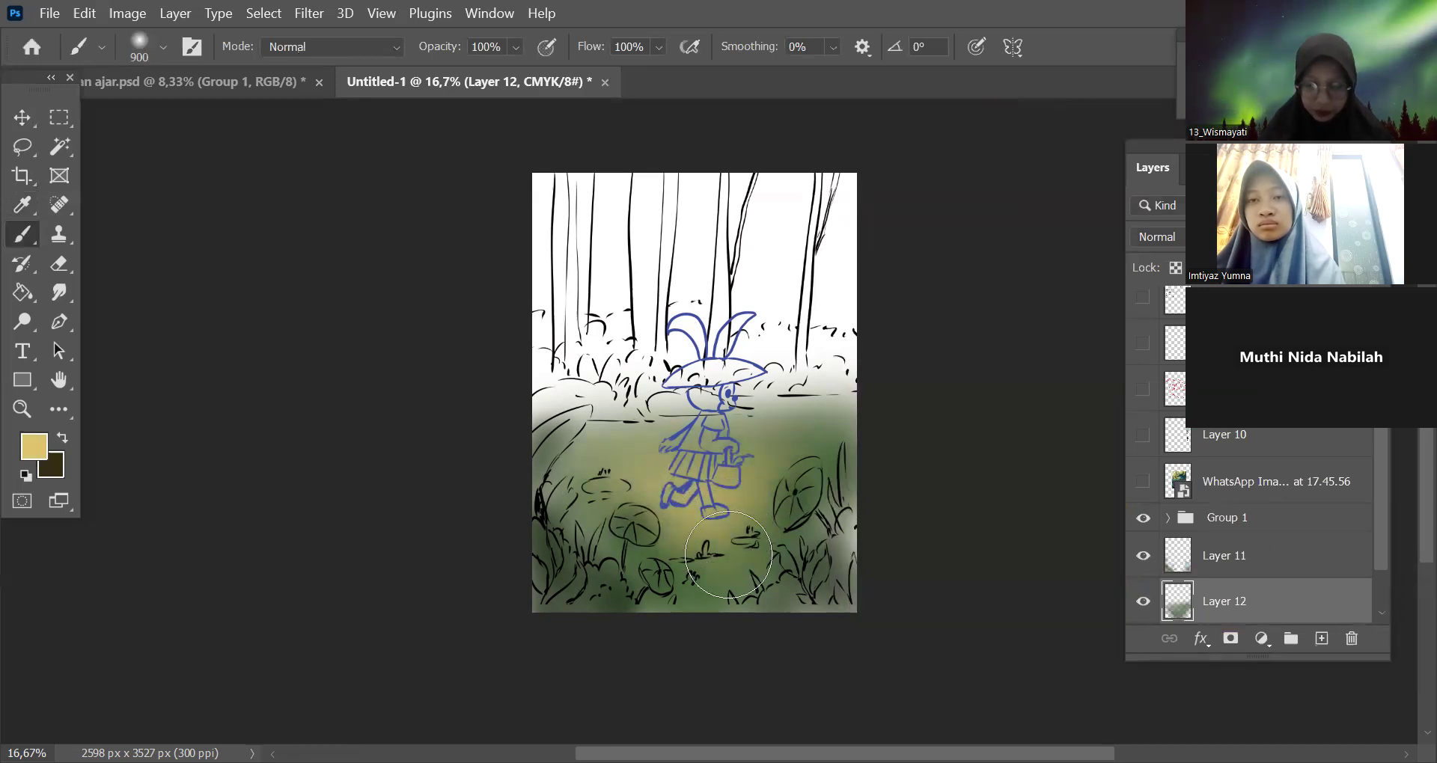
left_click_drag(591, 471, 734, 490)
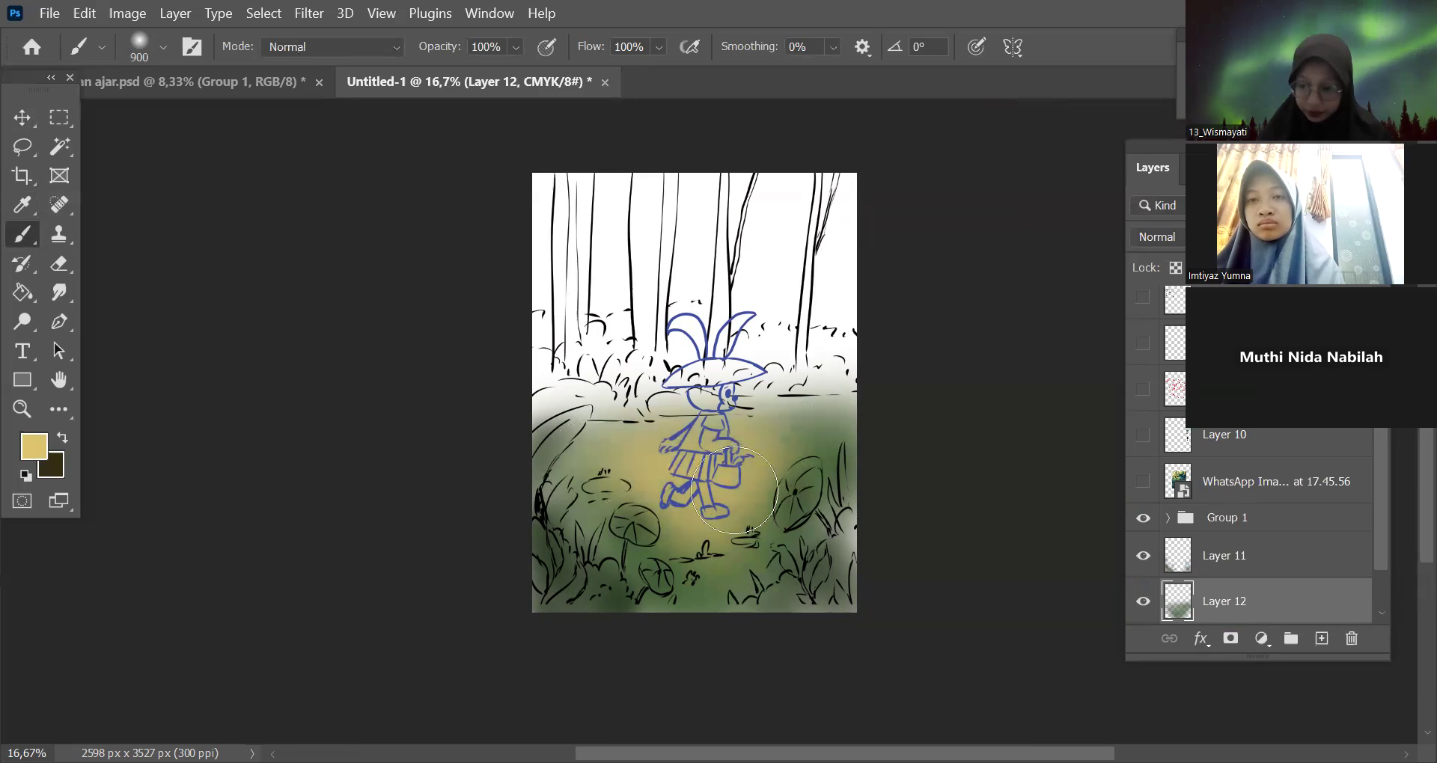
On a new layer directly above Background, paint the bush line behind the rabbit dark grey-green with a 400 px soft brush.
scroll(1377, 541, "down", 1)
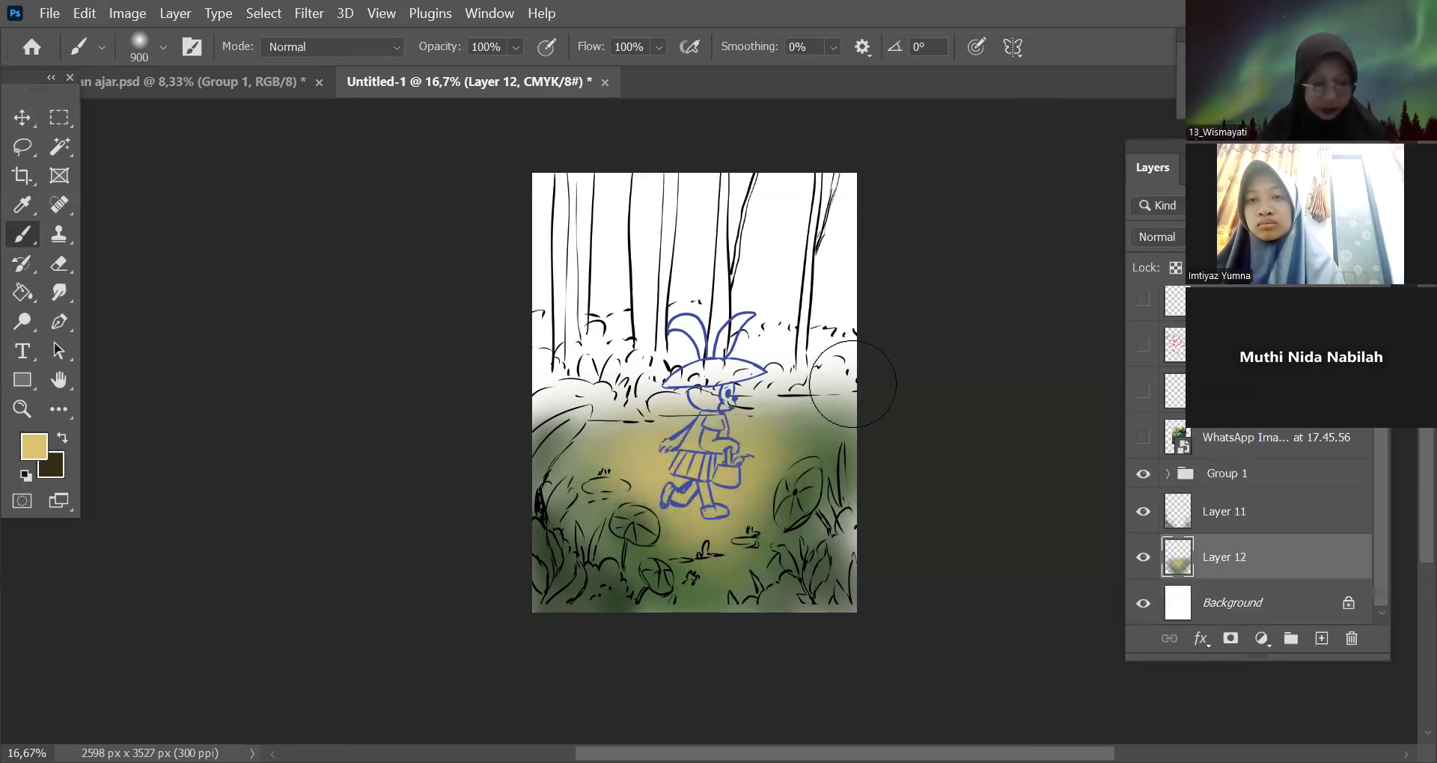
left_click(1265, 601)
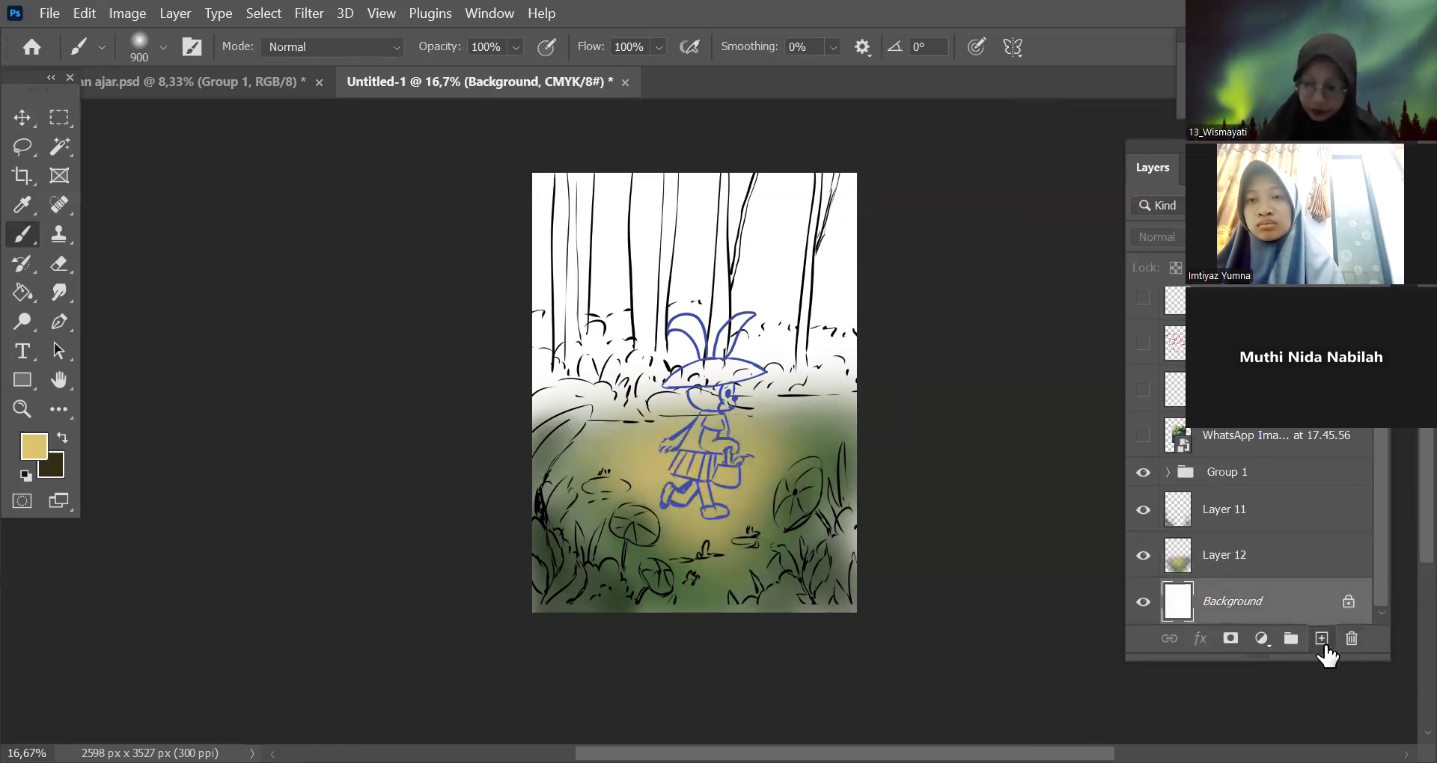
left_click(1321, 639)
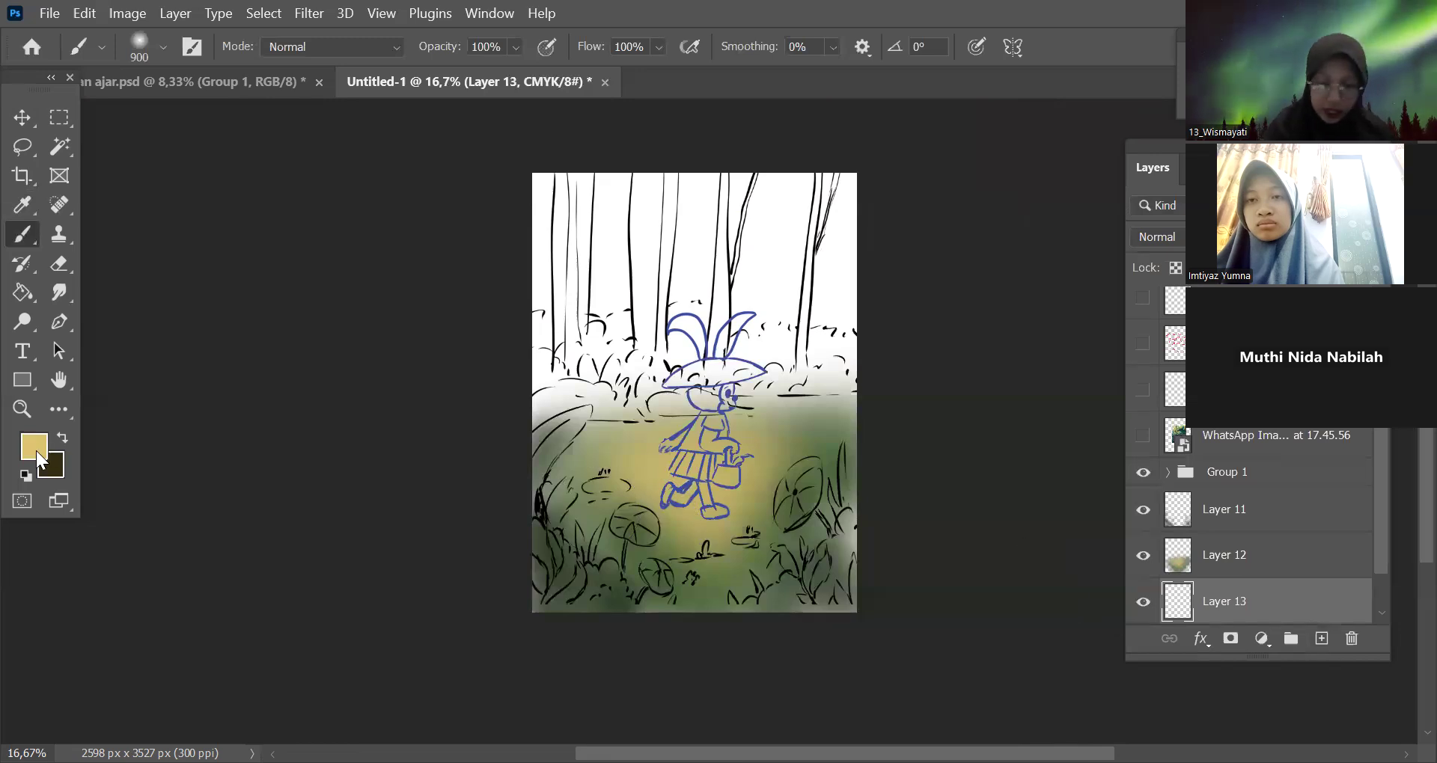
left_click(1154, 524)
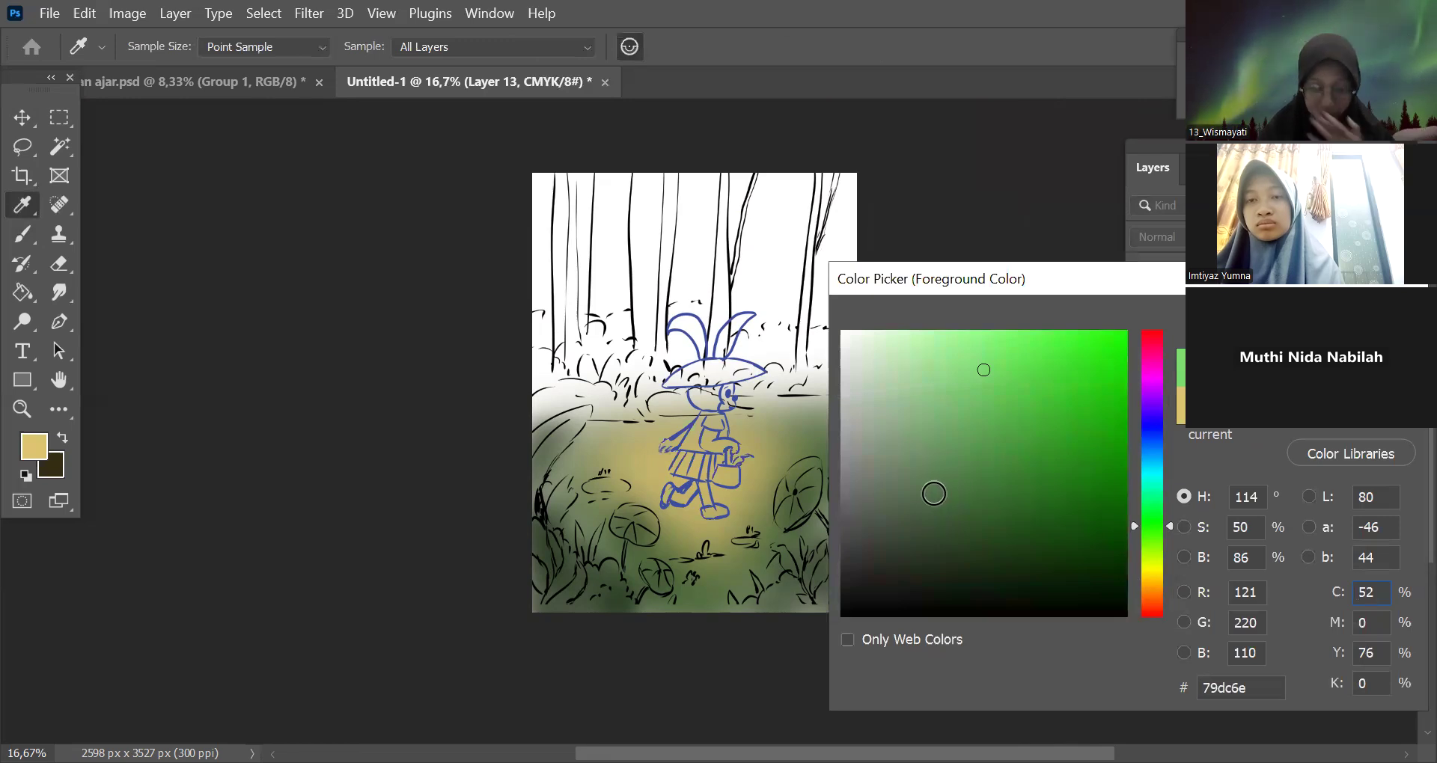
mouse_move(933, 500)
left_mouse_down()
mouse_move(904, 524)
mouse_move(894, 508)
mouse_move(913, 504)
mouse_move(902, 528)
left_mouse_up()
left_click(1152, 511)
key("Return")
key("b")
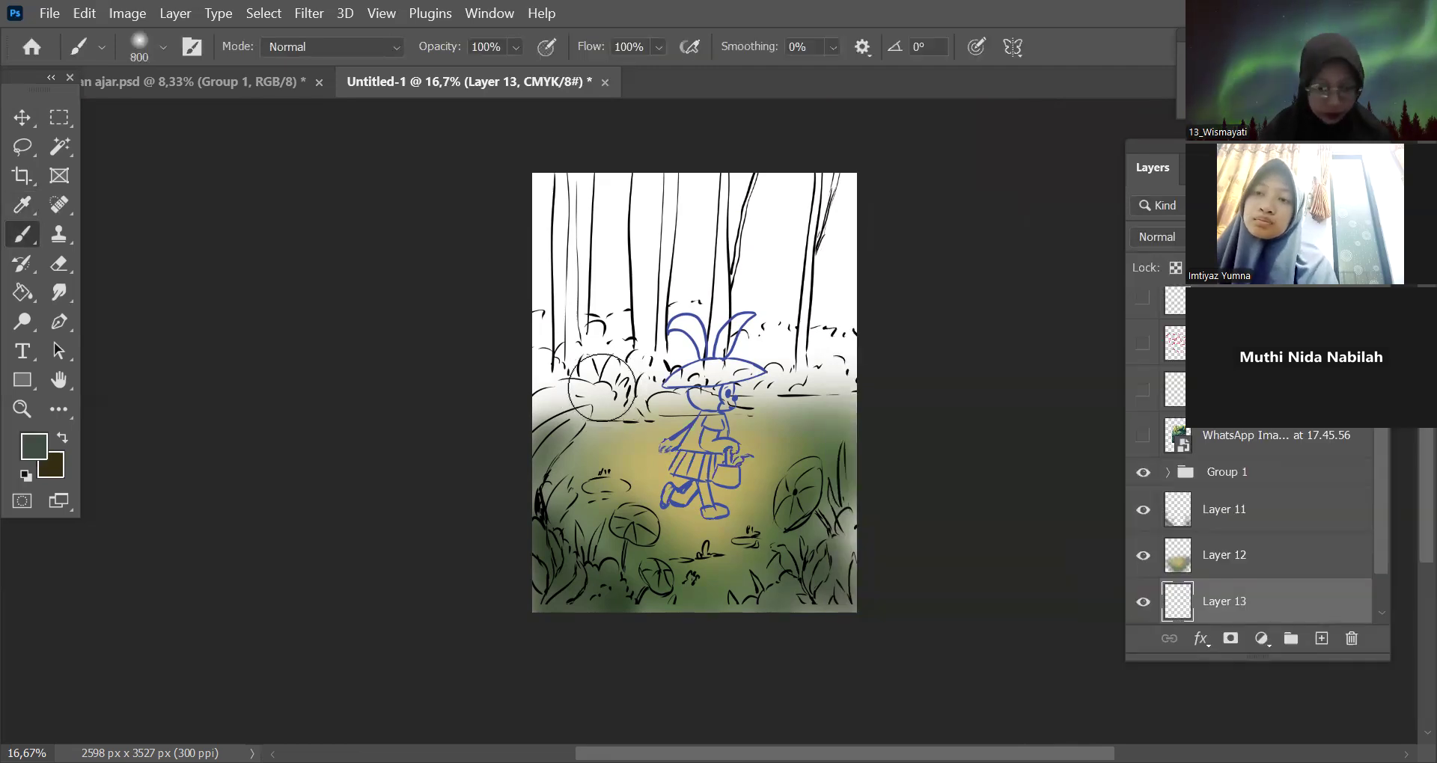
key("bracketleft")
key("bracketleft")
left_click_drag(550, 389, 842, 381)
left_click_drag(631, 402, 854, 383)
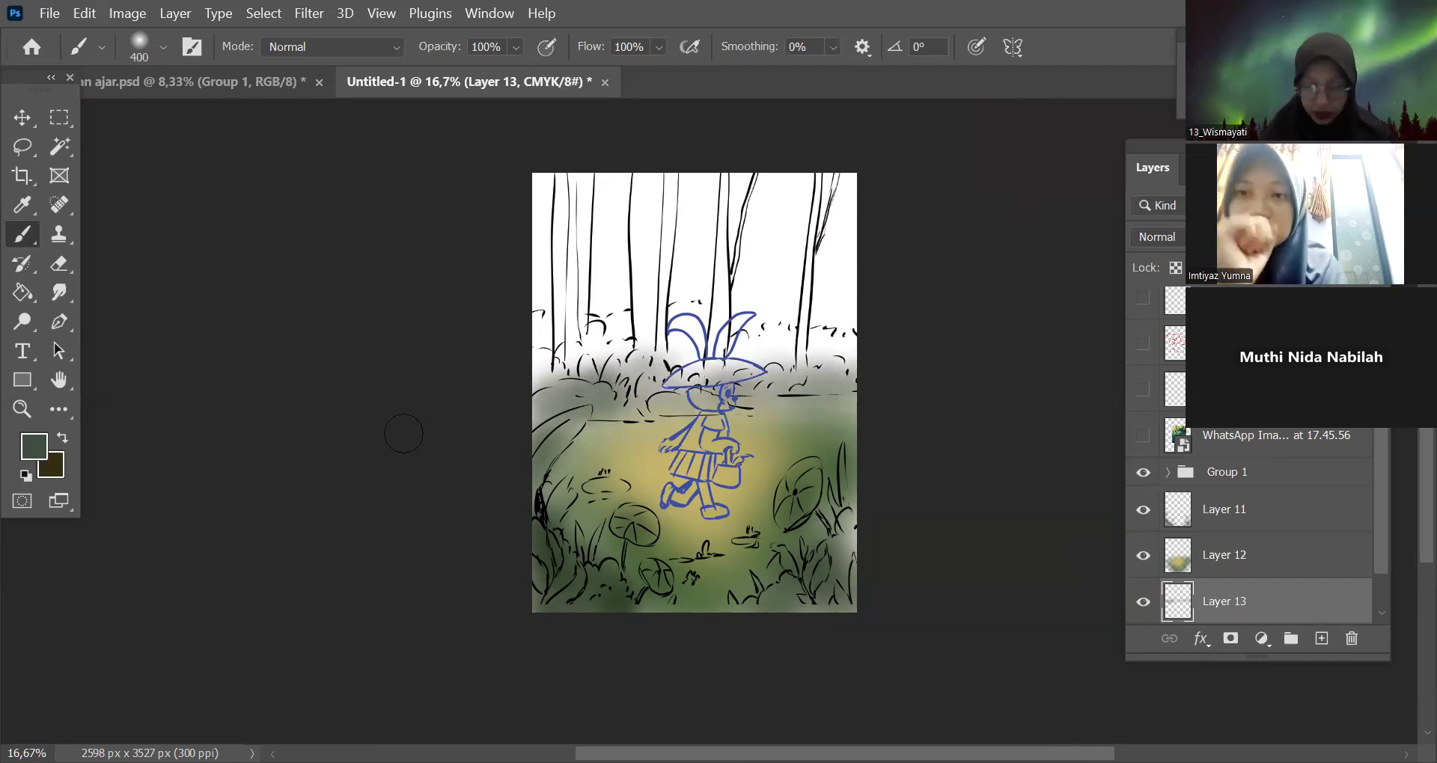
Paint a lighter grey-green #92a18d haze over the upper bushes and the bases of the tree trunks.
left_click(1157, 535)
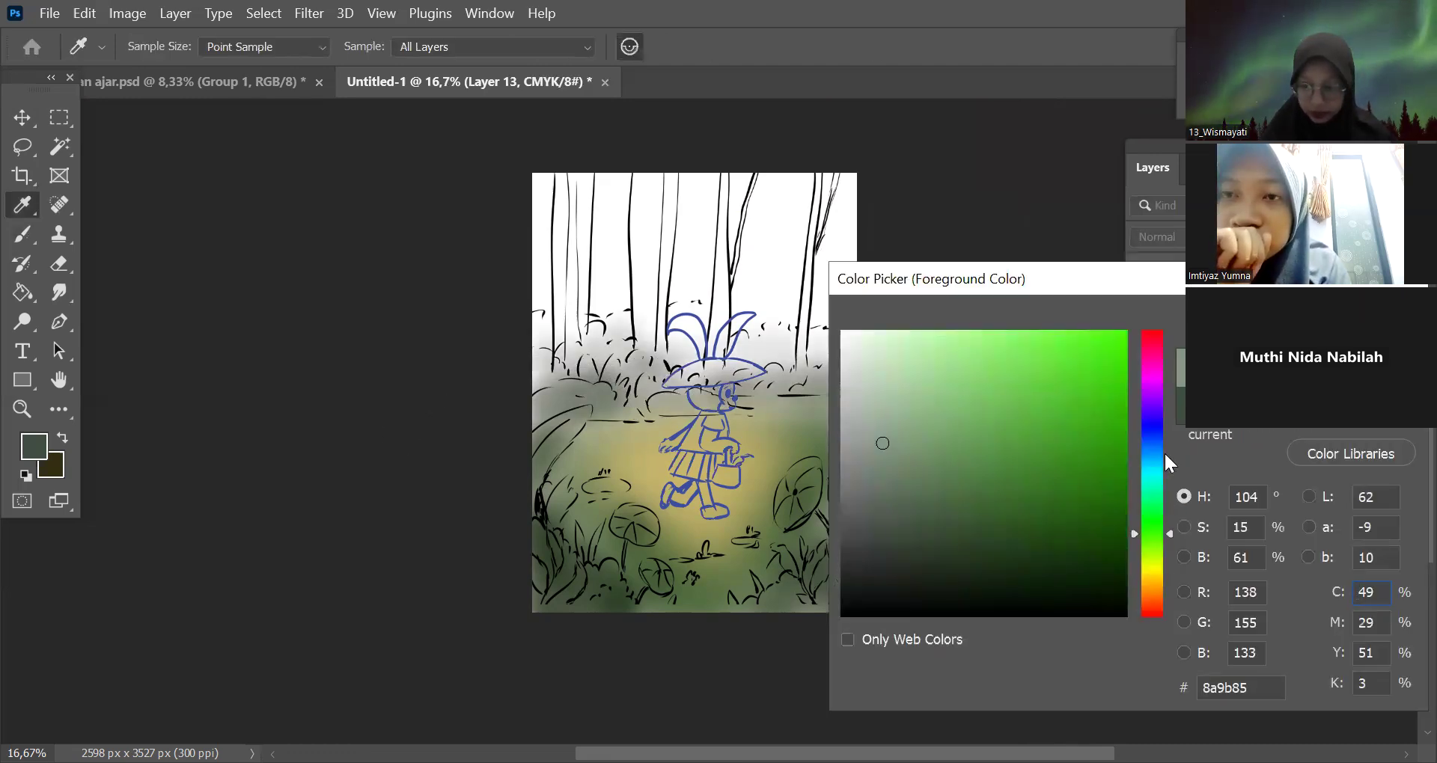
left_click(877, 437)
key("Return")
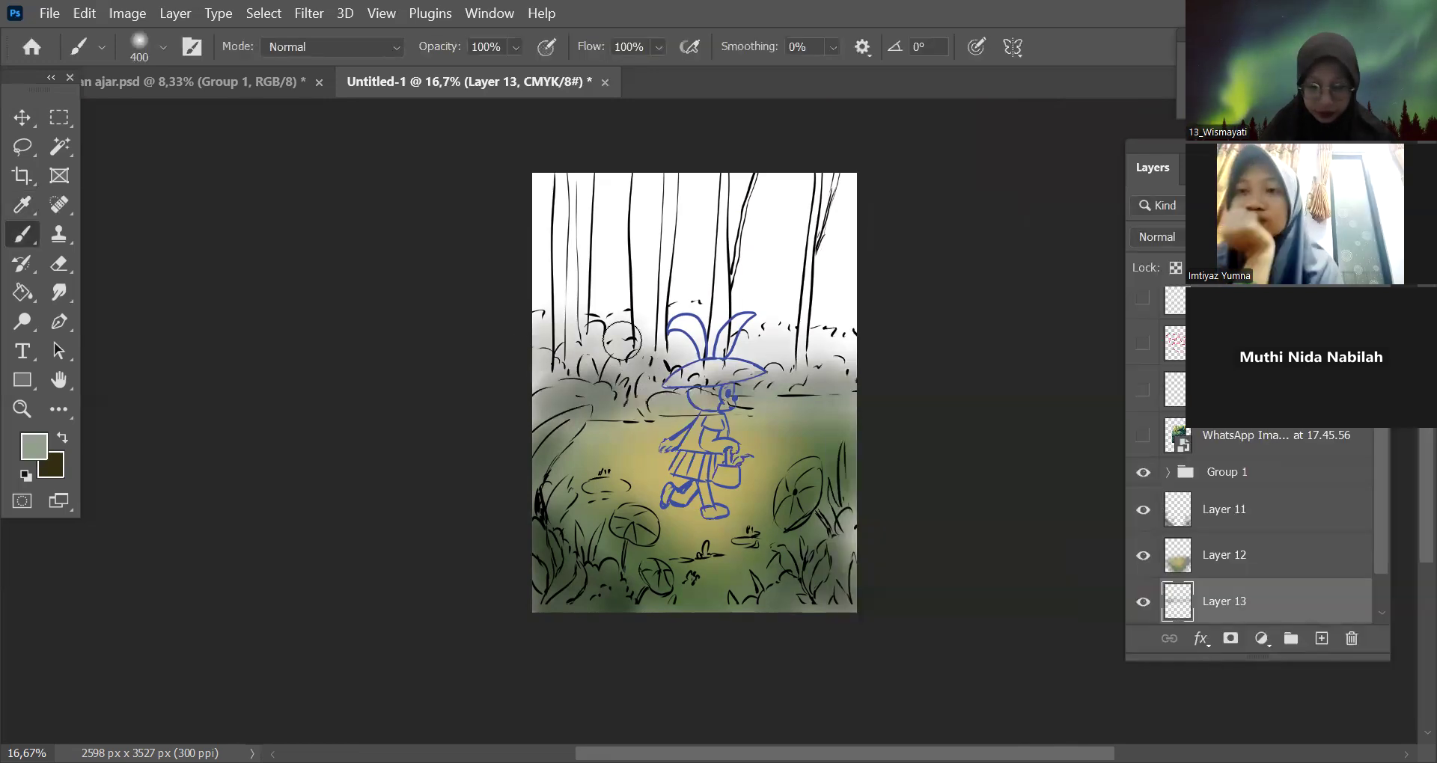
mouse_move(728, 348)
left_mouse_down()
mouse_move(795, 316)
mouse_move(739, 313)
mouse_move(821, 305)
left_mouse_up()
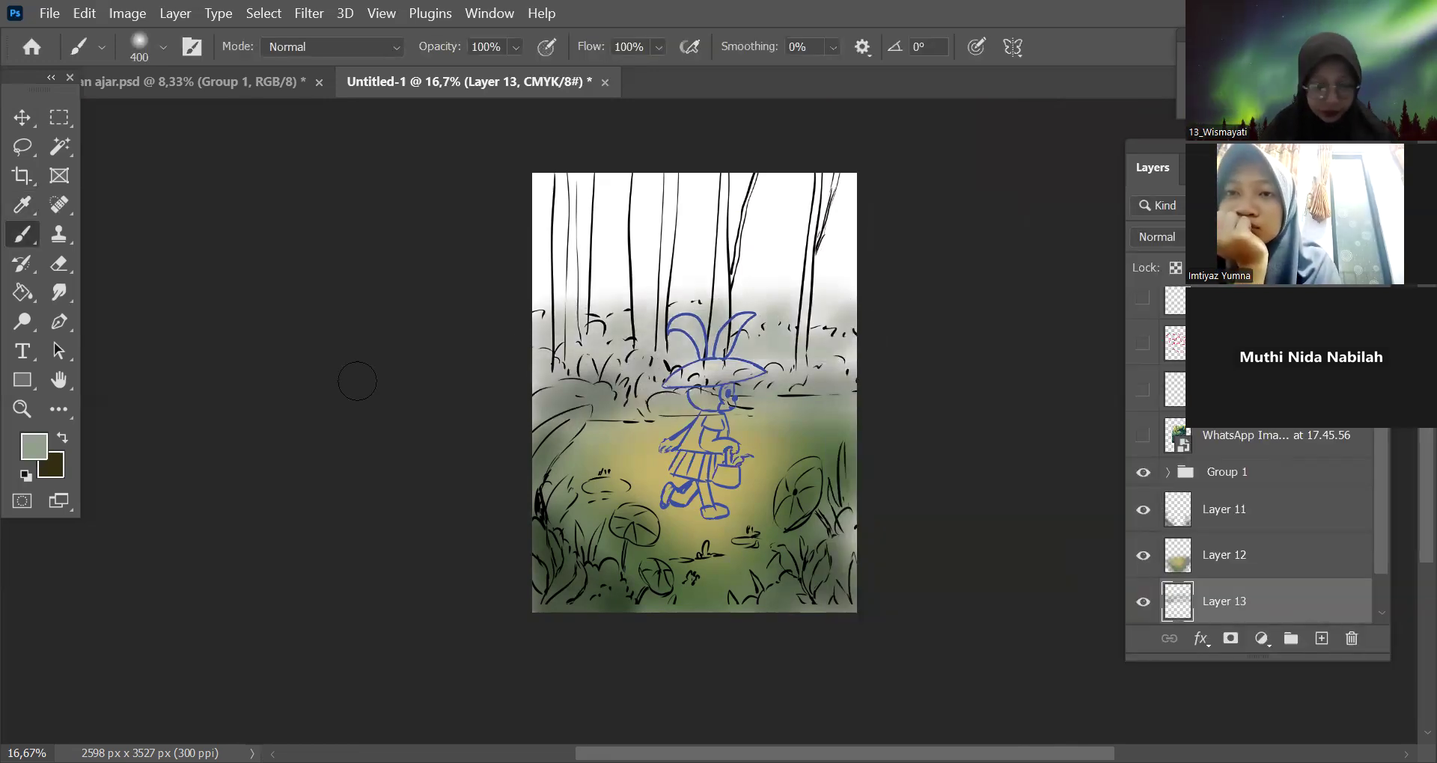
Paint the sky behind the tree trunks in pale blue-grey #a0c0c0 with a large soft brush.
key("n")
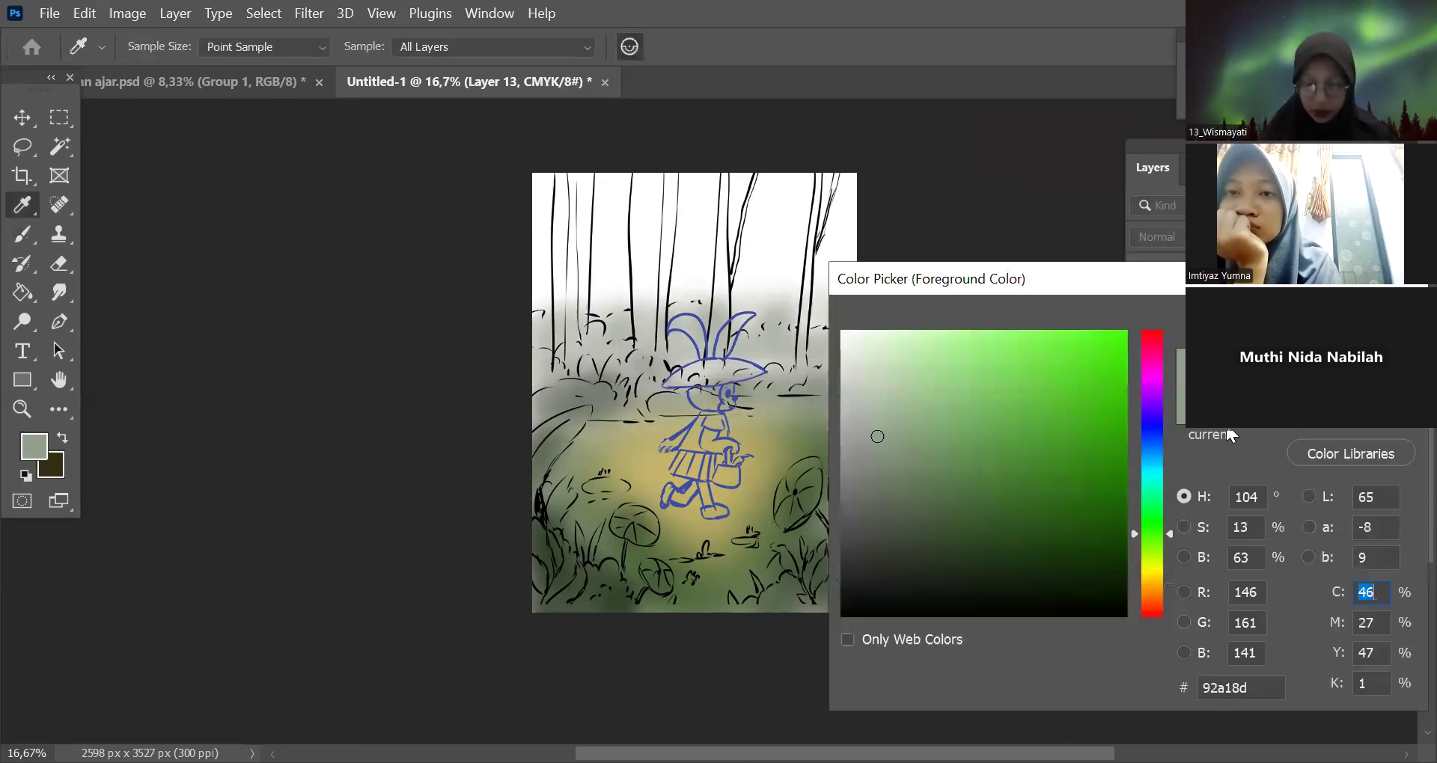
left_click(1150, 474)
left_click(896, 344)
left_click(921, 347)
left_click(887, 398)
left_click(888, 401)
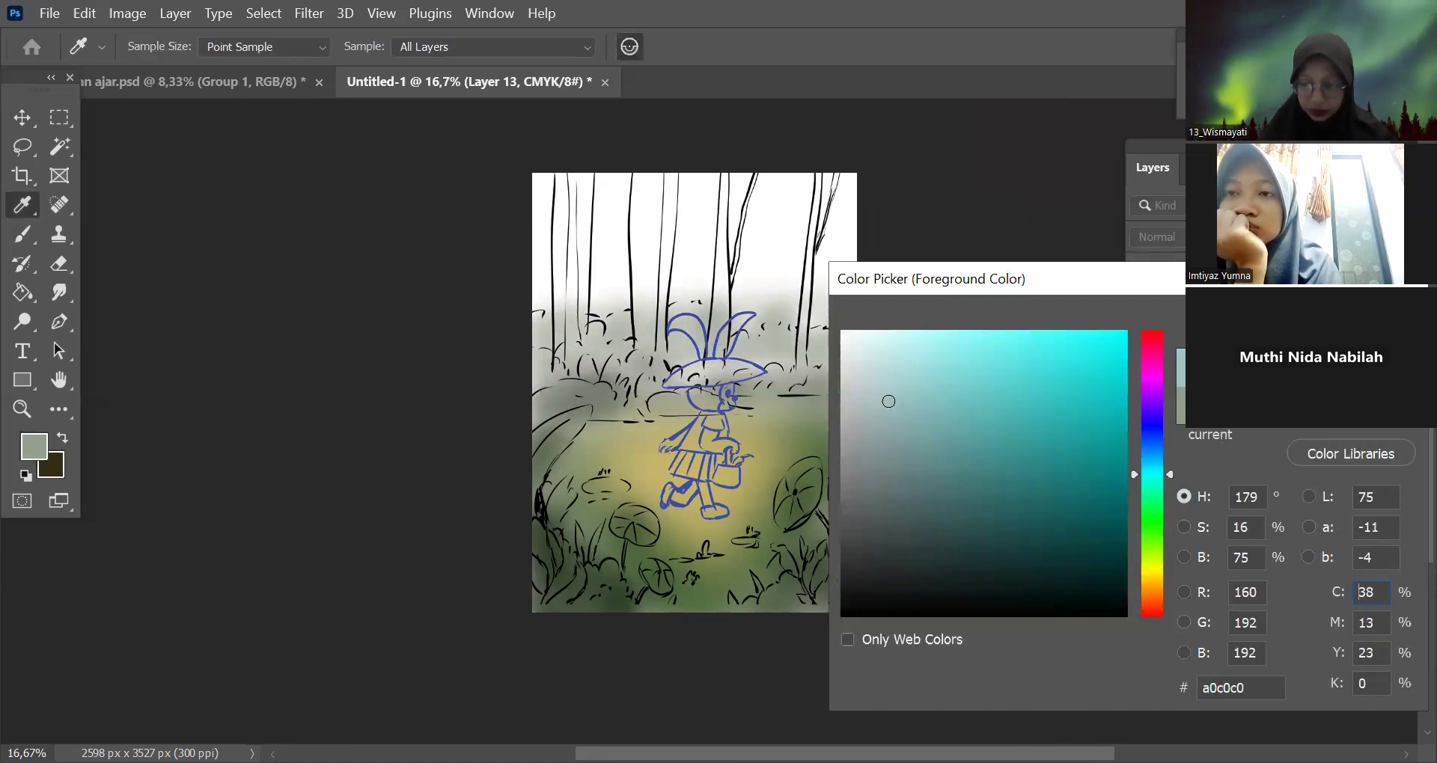
key("Return")
key("b")
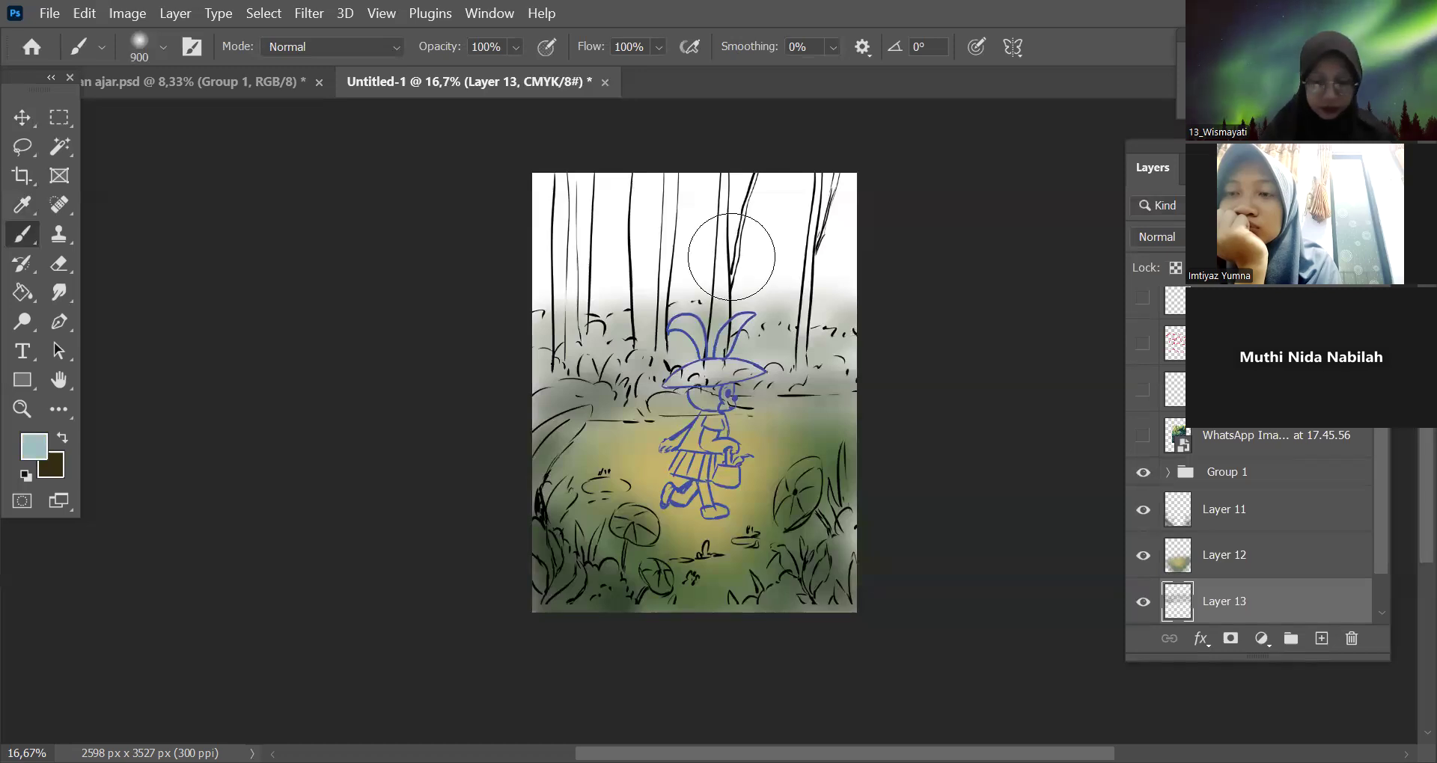
mouse_move(520, 195)
left_mouse_down()
mouse_move(606, 241)
mouse_move(557, 232)
mouse_move(800, 224)
mouse_move(541, 268)
mouse_move(915, 270)
mouse_move(842, 247)
mouse_move(514, 211)
left_mouse_up()
Brush a more saturated teal over the upper sky with a 1000 px soft brush.
left_click(33, 446)
left_click(935, 408)
key("Return")
mouse_move(841, 202)
left_mouse_down()
mouse_move(898, 244)
mouse_move(960, 225)
mouse_move(809, 187)
mouse_move(895, 195)
left_mouse_up()
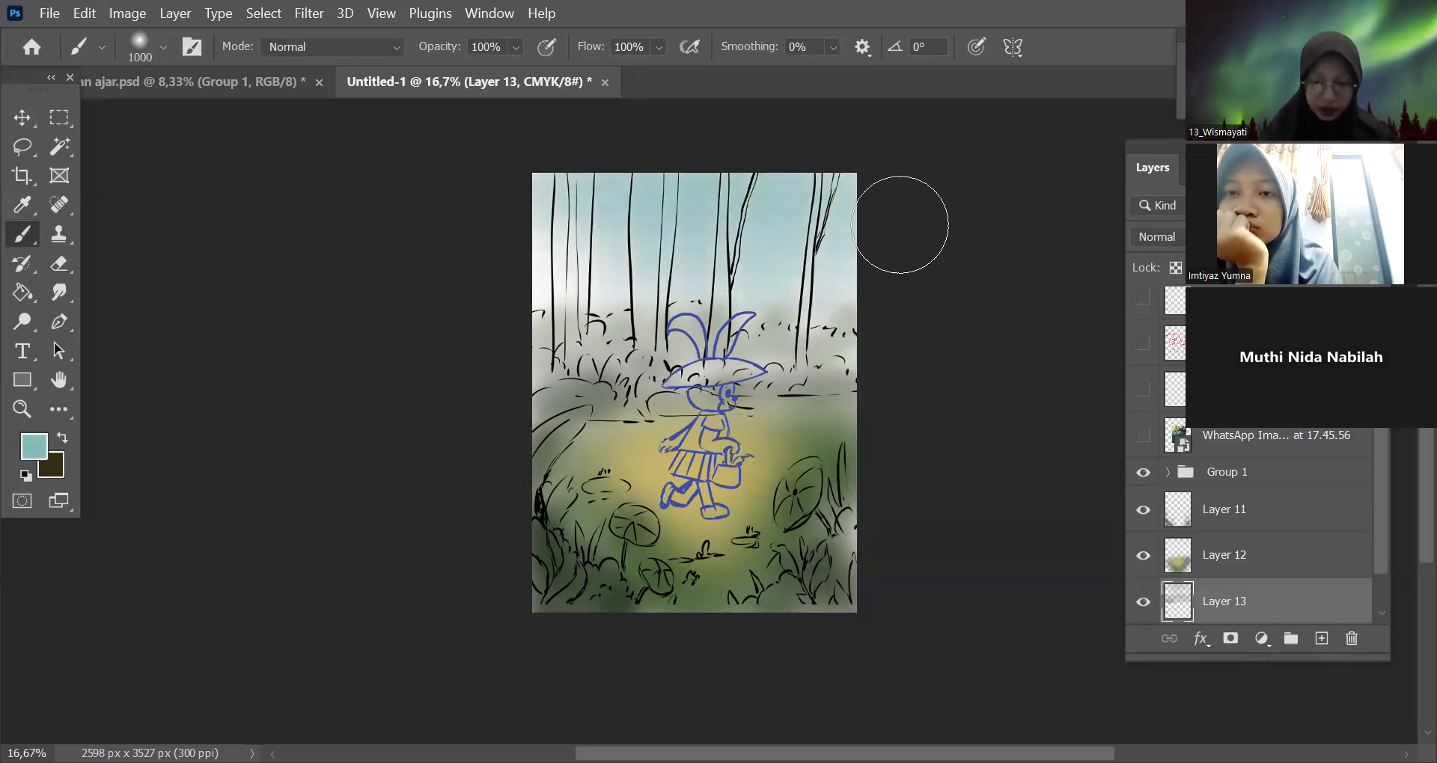
Examine the overall colour and depth of the painting, from the dark foreground plants to the hazy sky.
key("ctrl+minus")
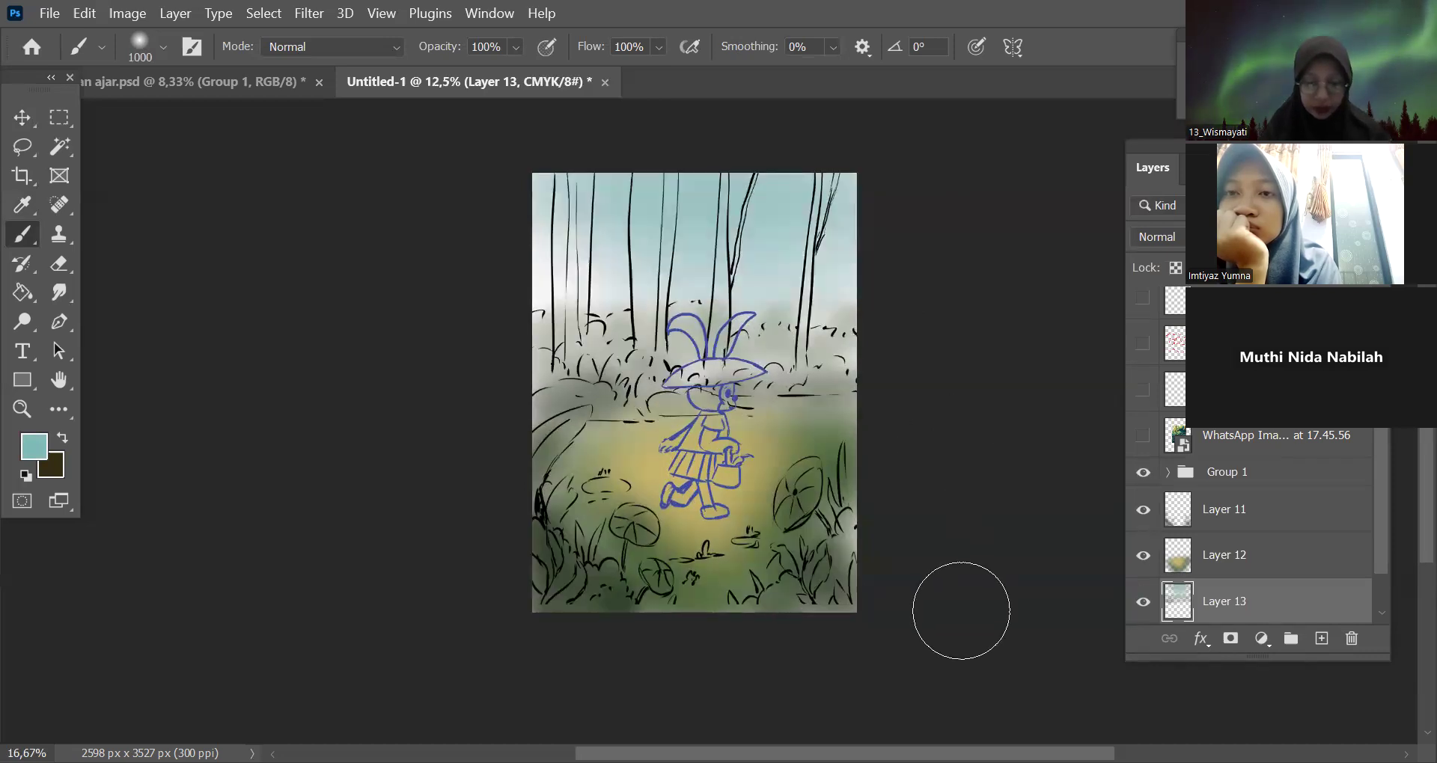
key("ctrl+plus")
key("ctrl+plus")
key("ctrl+minus")
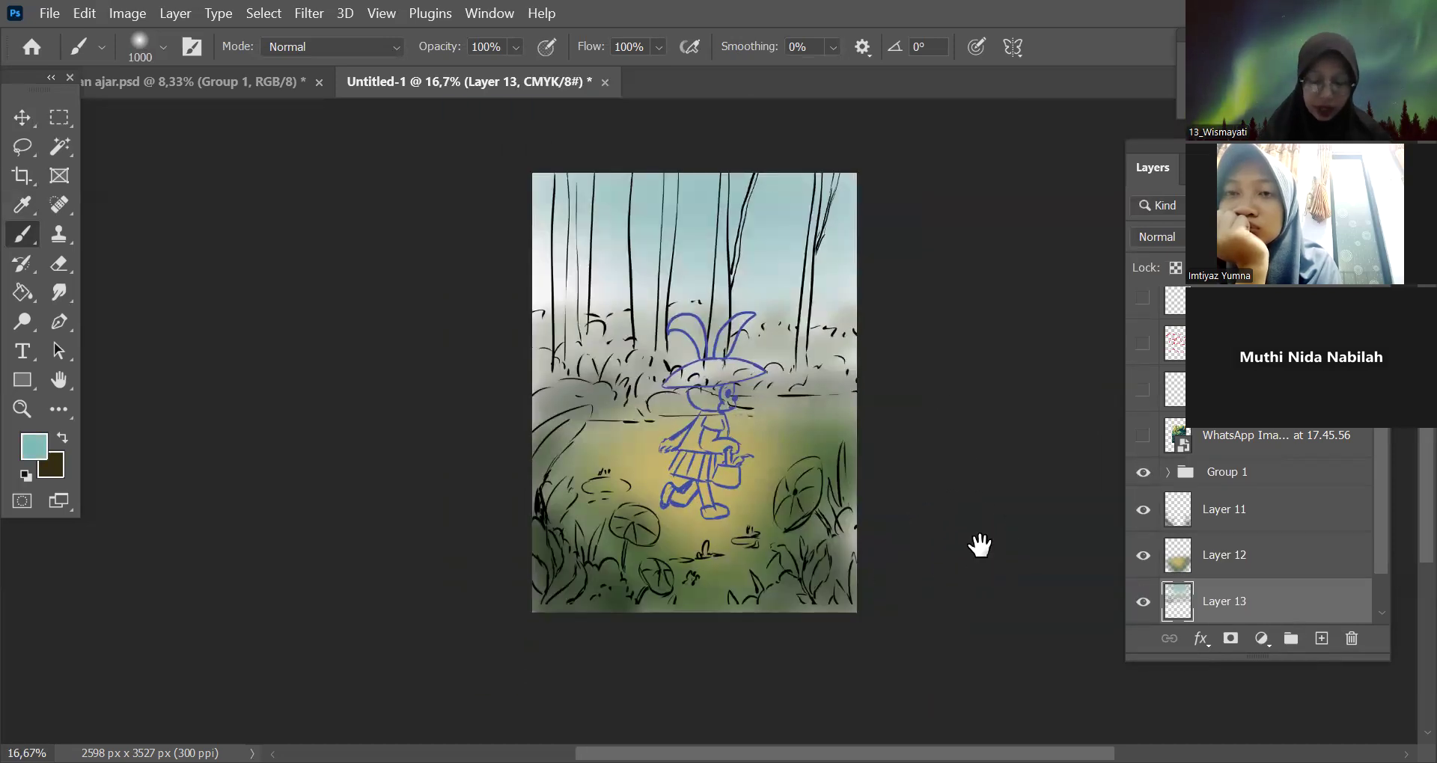
left_click_drag(978, 541, 1000, 497)
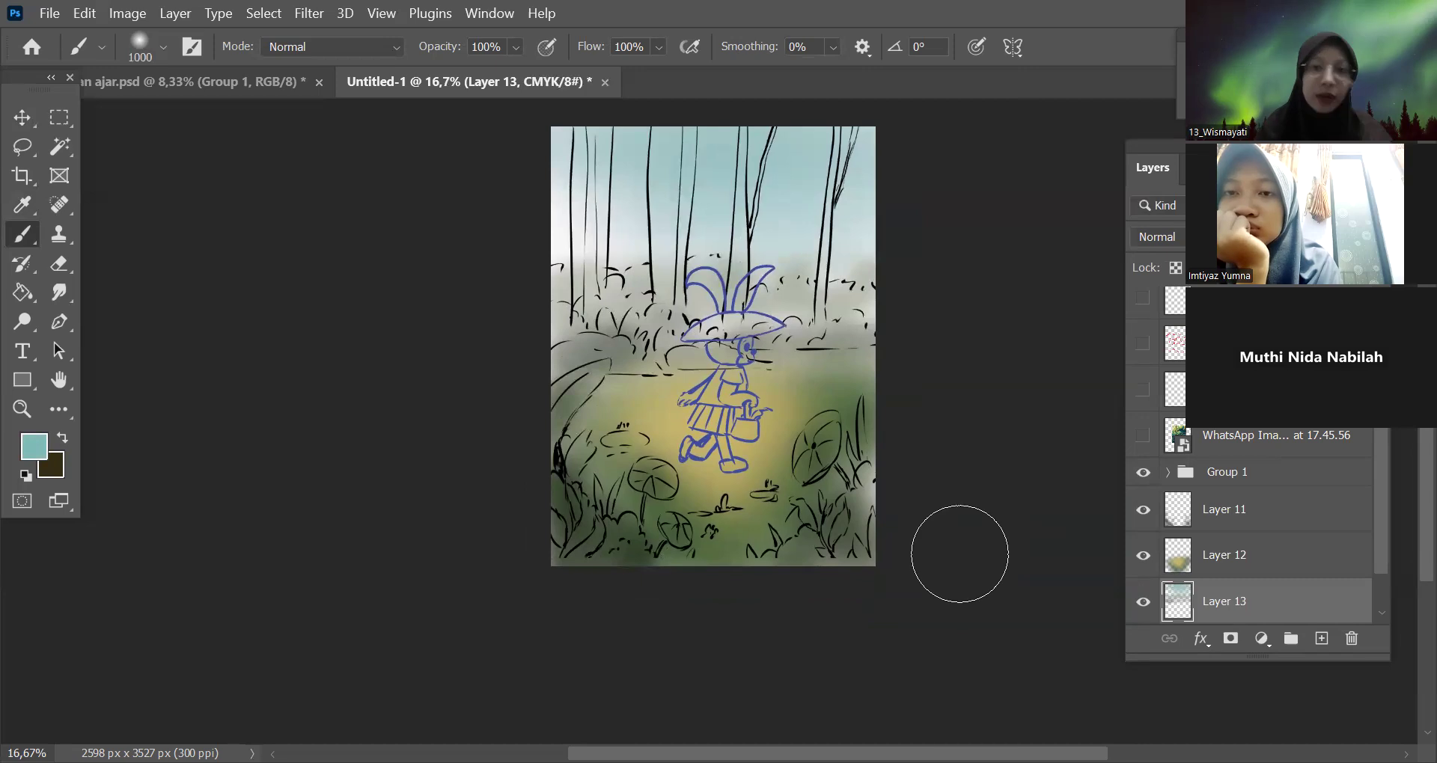
key("ctrl+minus")
key("ctrl+plus")
key("ctrl+plus")
key("ctrl+minus")
left_click_drag(998, 440, 946, 460)
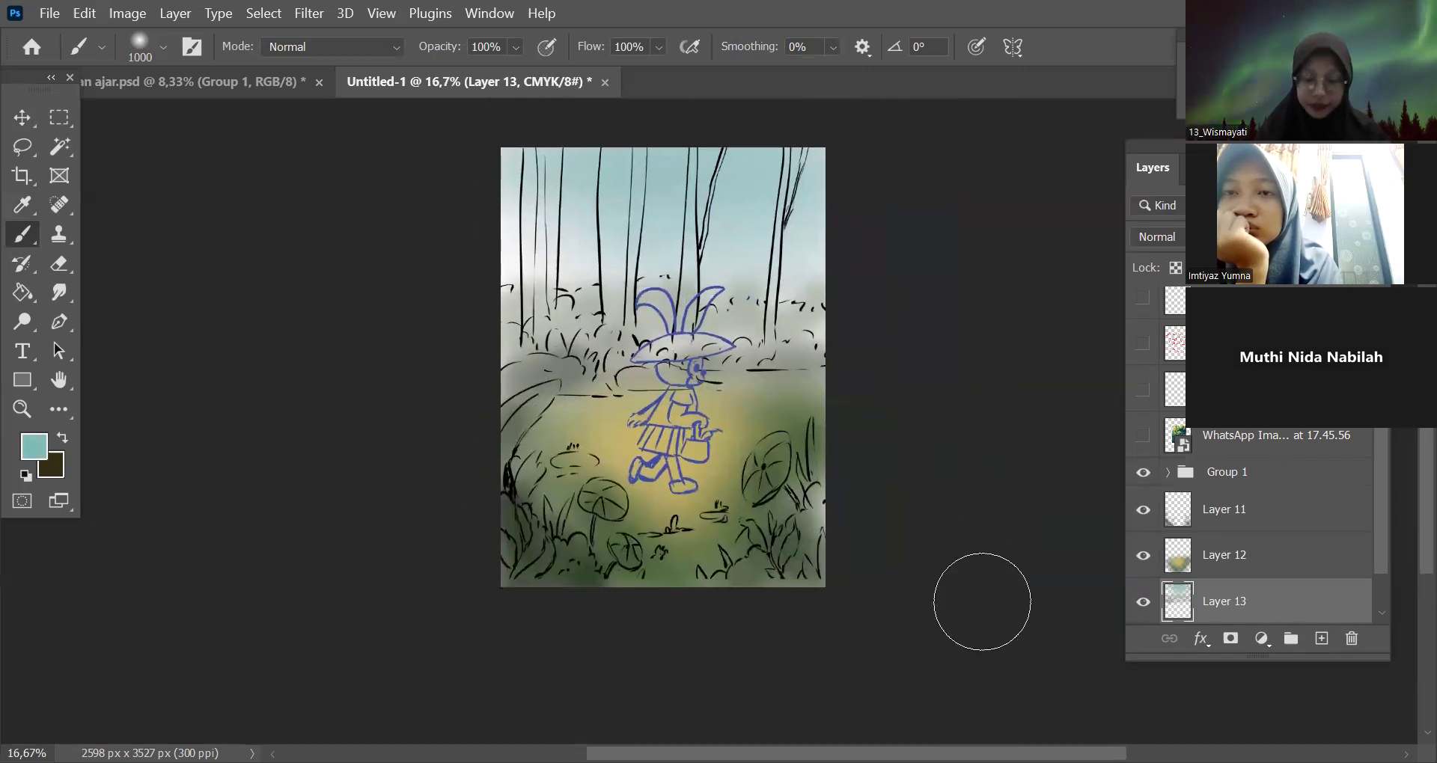
key("ctrl+plus")
left_click_drag(1002, 581, 1019, 575)
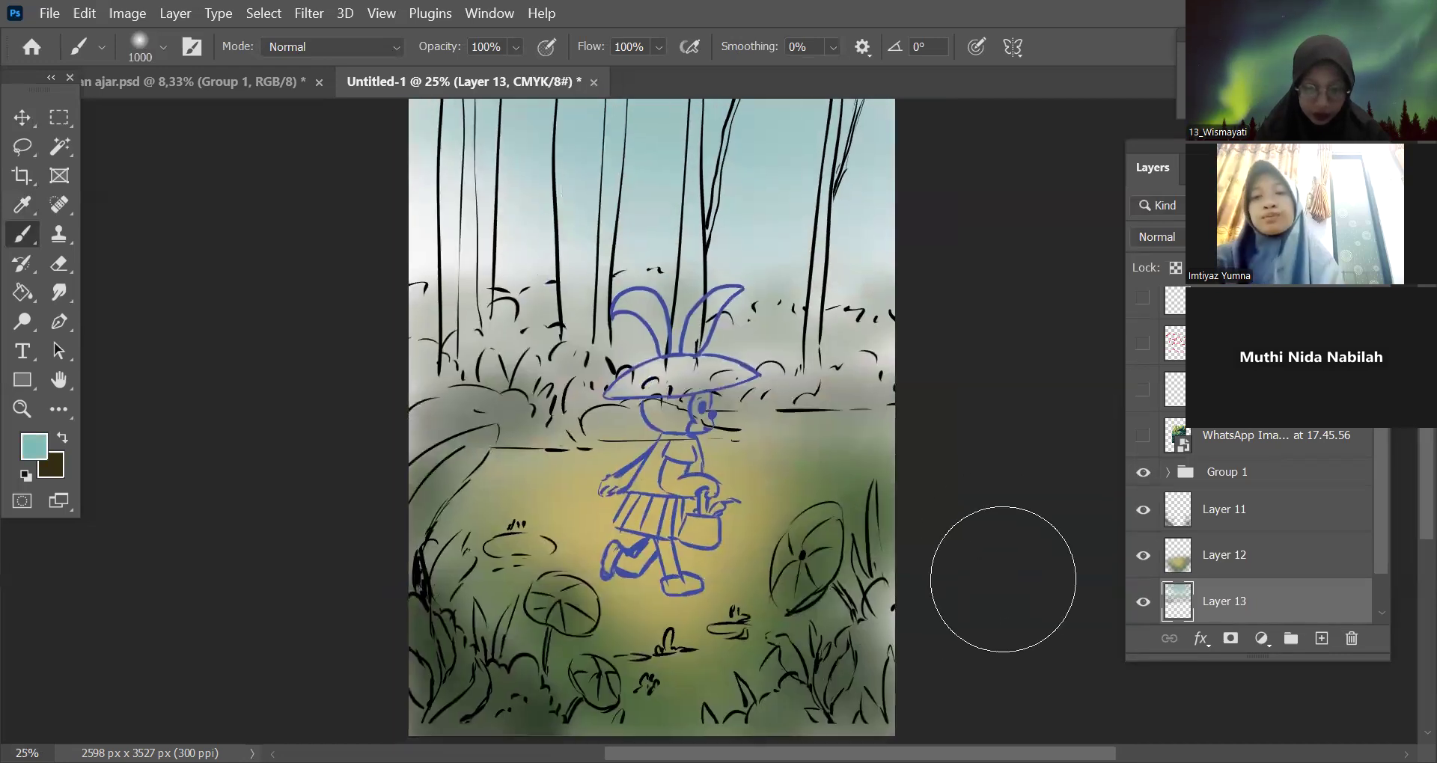
Group the sketch group together with Layer 11, Layer 12 and Layer 13.
left_click(1231, 479)
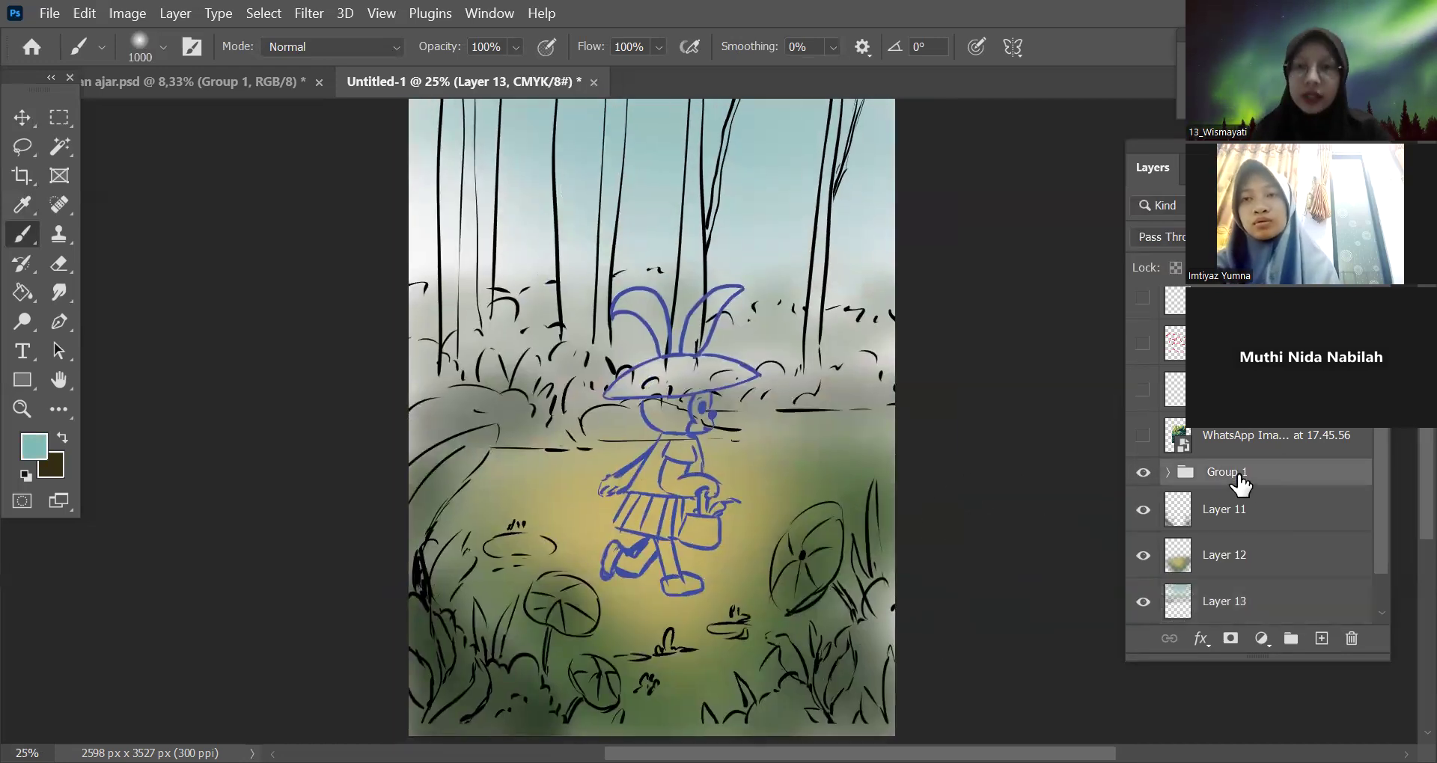
scroll(1385, 530, "down", 1)
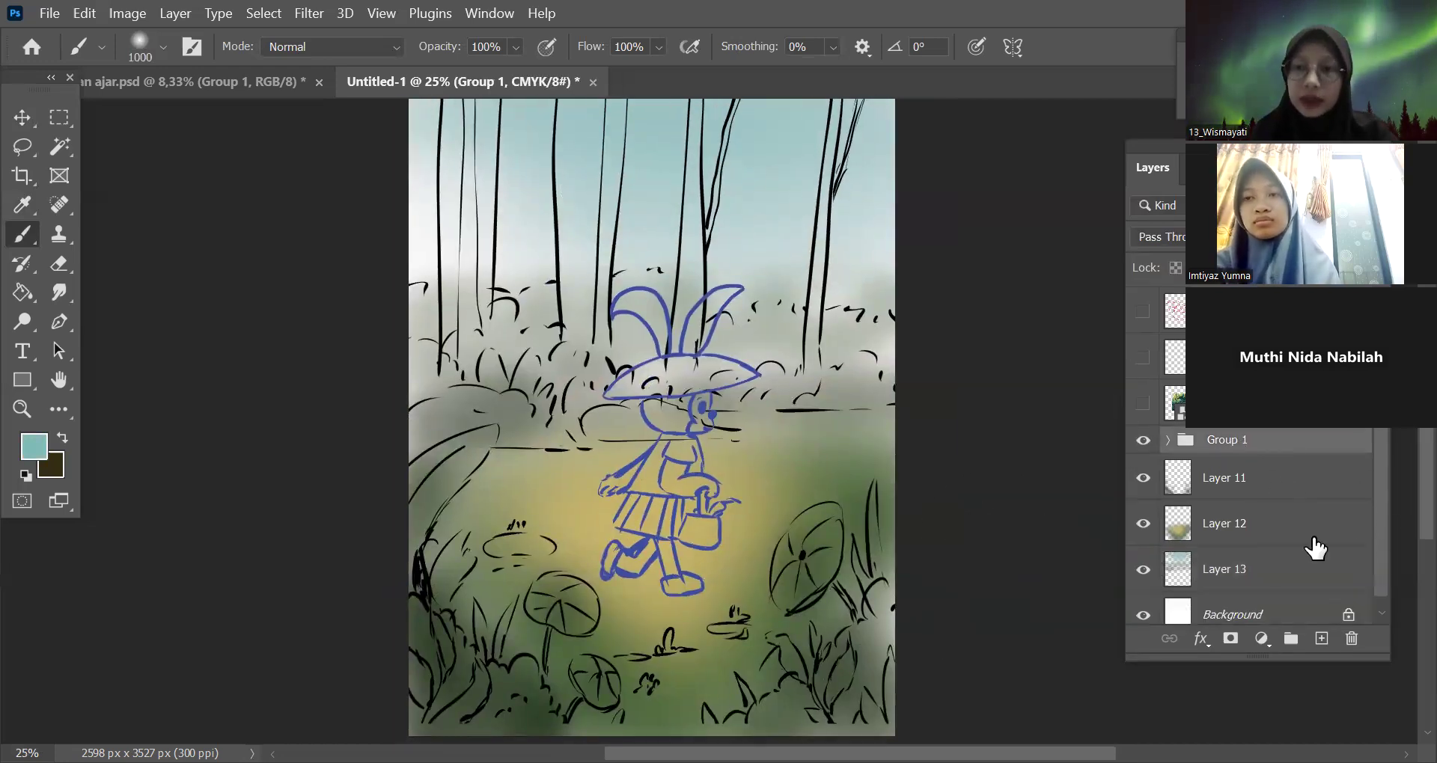
left_click(1258, 567, "shift")
key("ctrl+g")
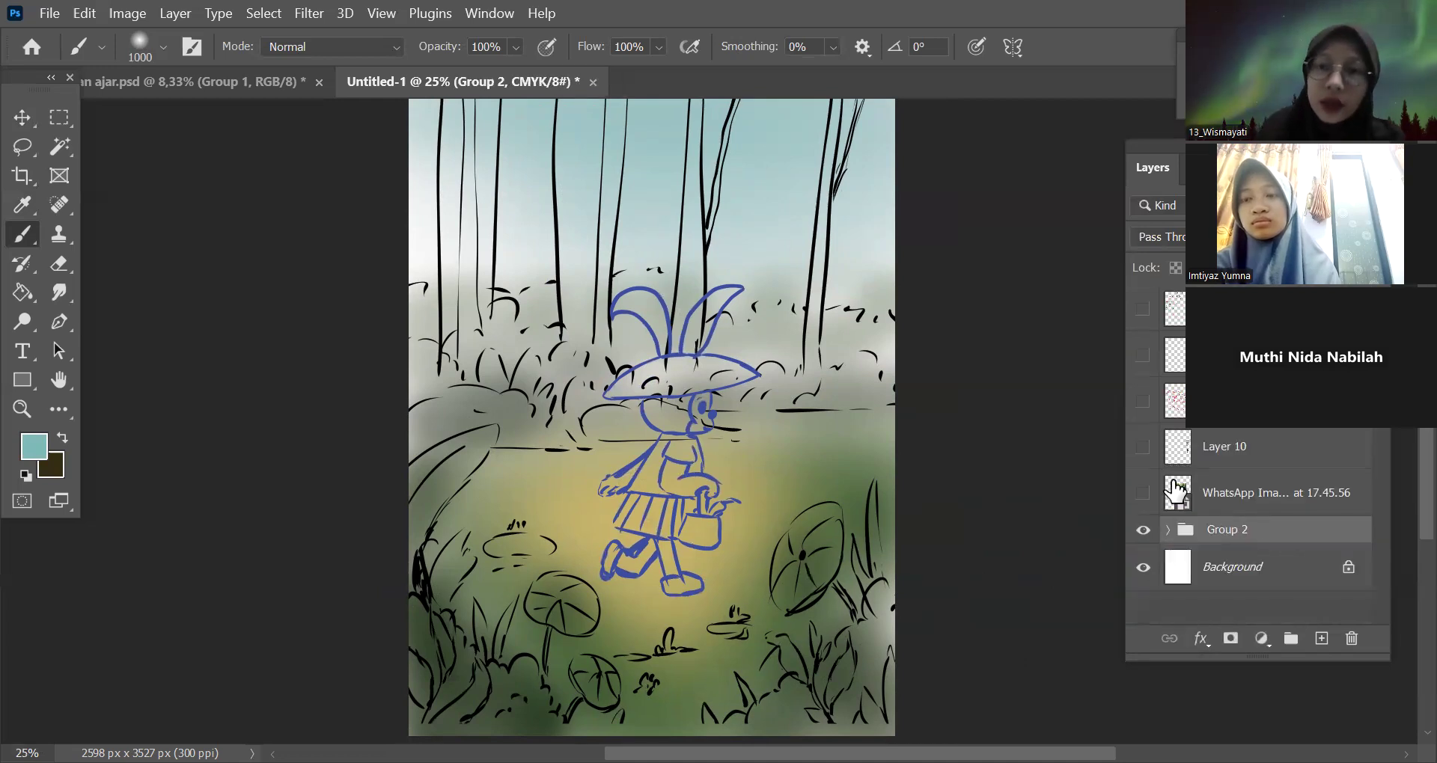
Compare the canvas with the combined sketch and colour group hidden and shown.
left_click(1143, 531)
left_click(1143, 531)
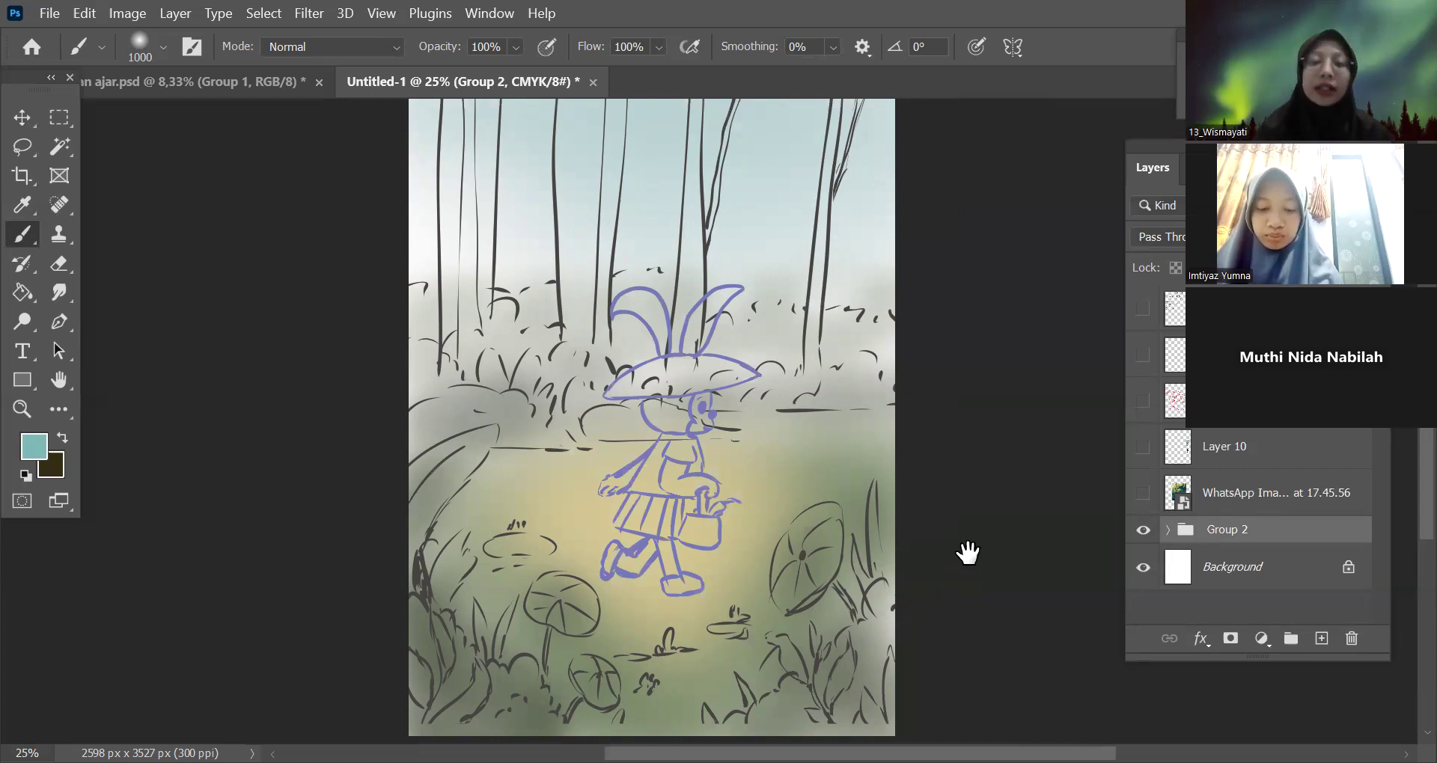
scroll(965, 497, "down", 2)
left_click(1142, 530)
left_click(1141, 530)
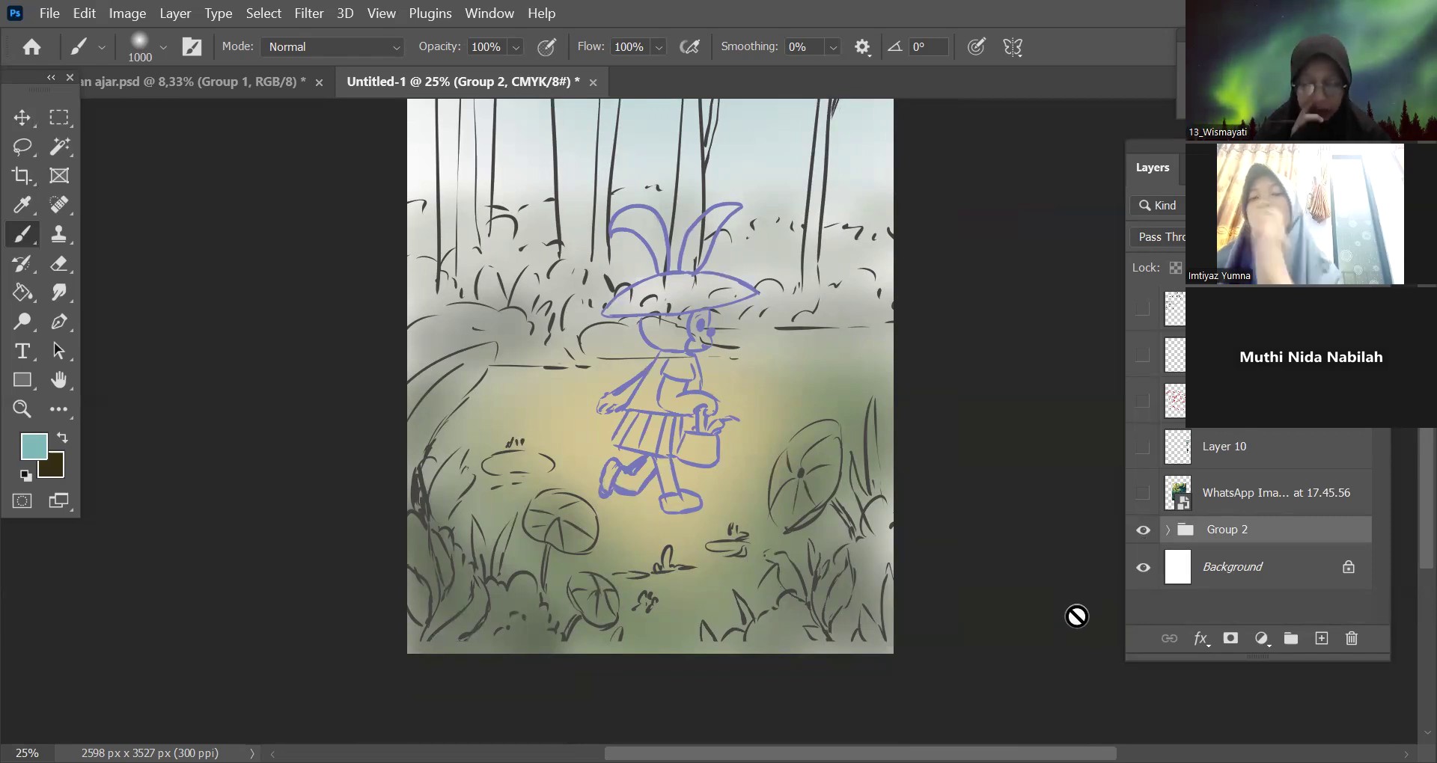
left_click_drag(1023, 580, 1028, 618)
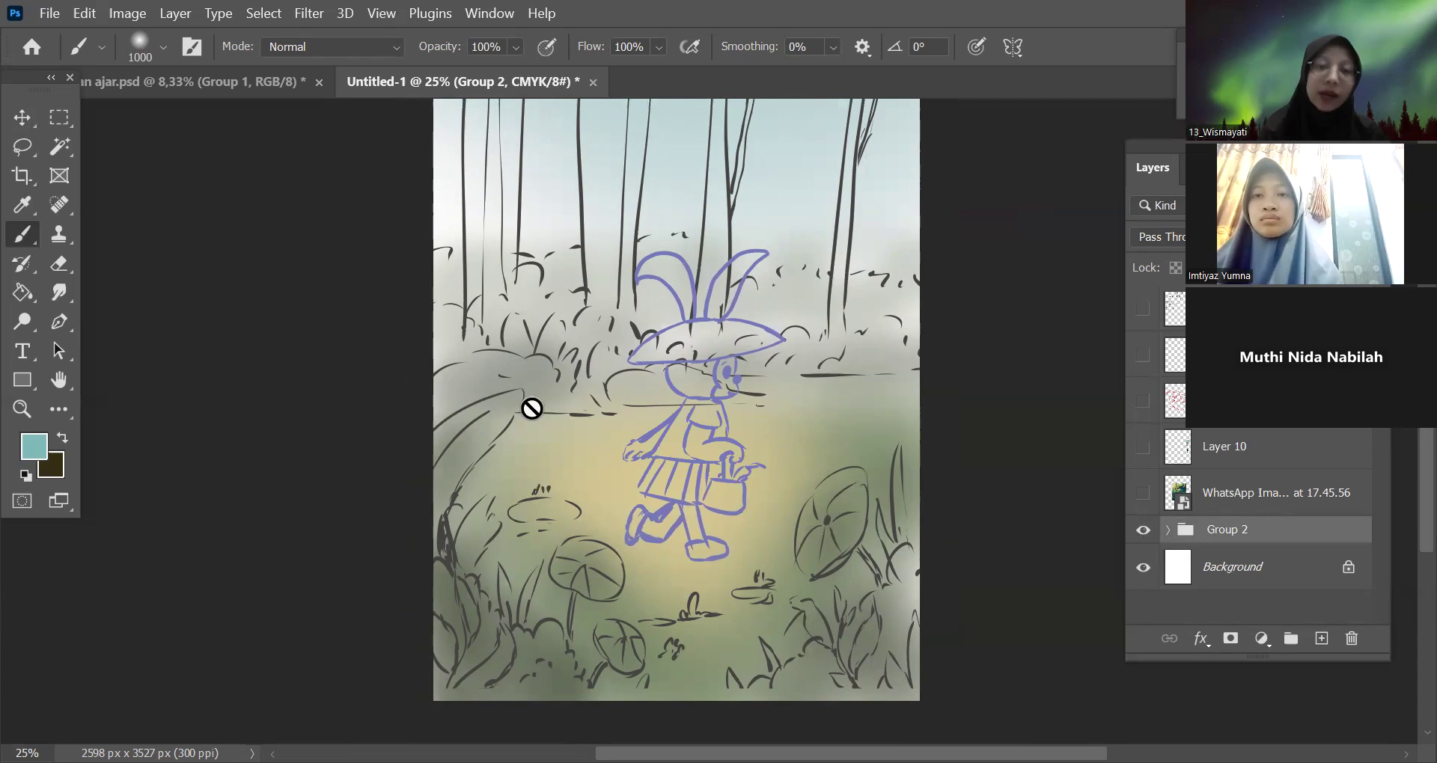
Add a new layer above the combined group and set the foreground colour to lime green #a3cb29.
key("ctrl+plus")
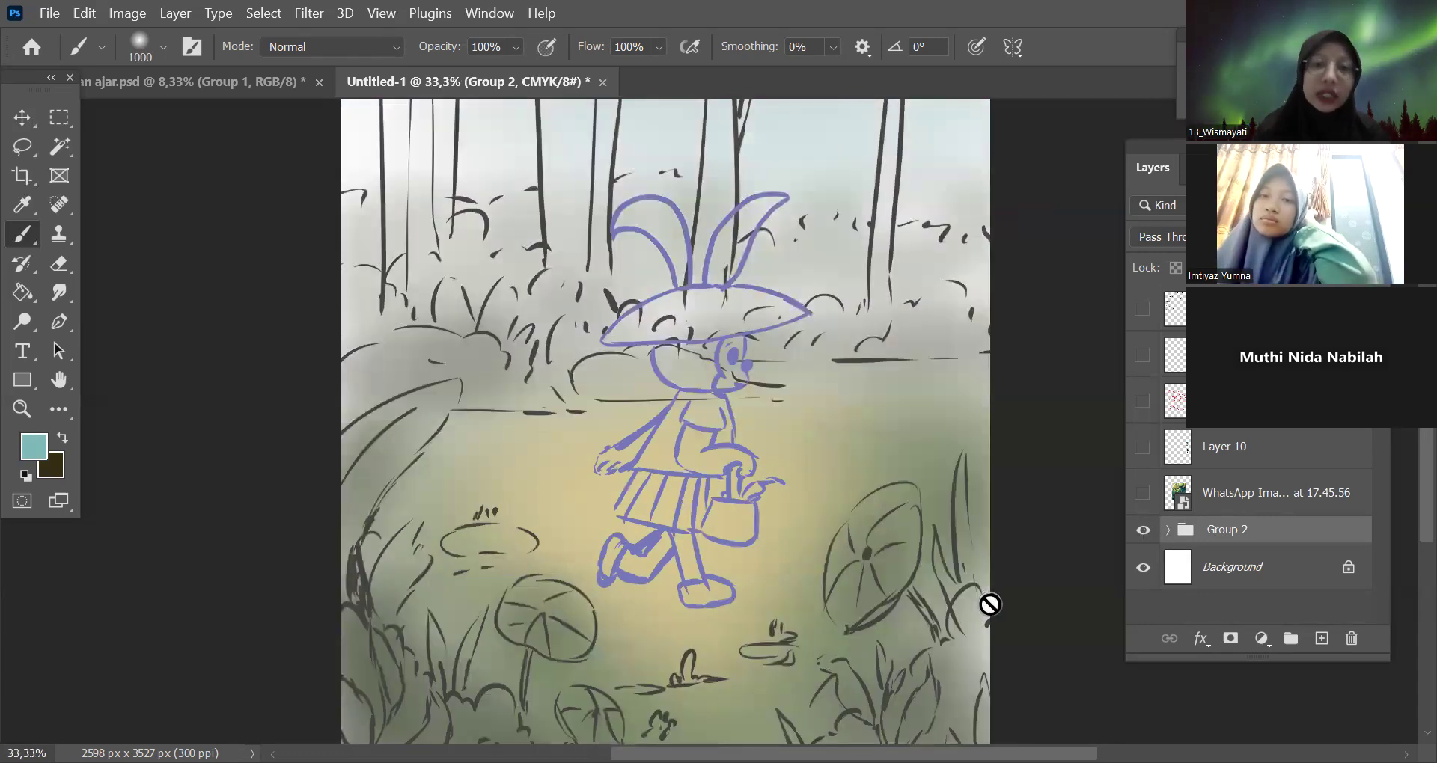
left_click_drag(955, 491, 930, 437)
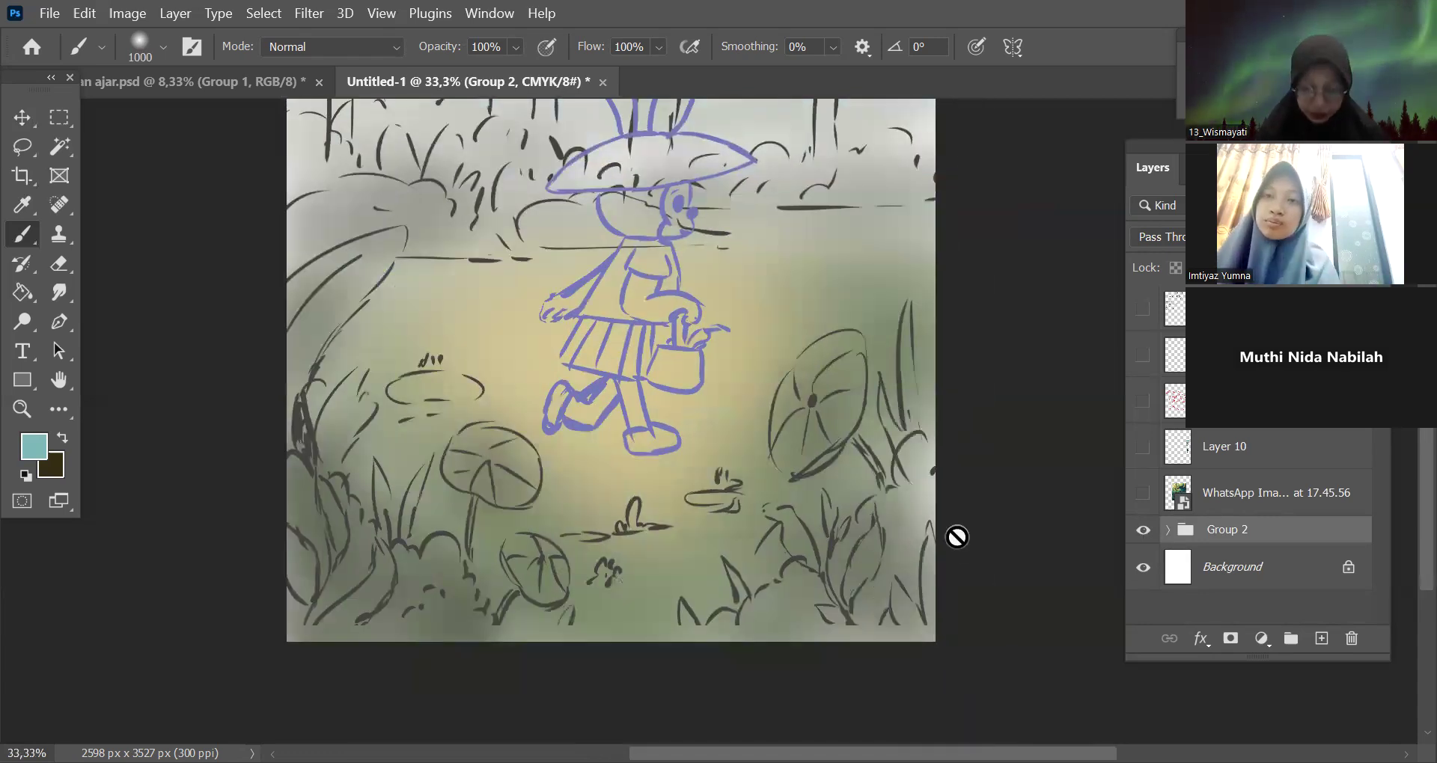
key("ctrl+minus")
left_click_drag(972, 587, 853, 426)
key("ctrl+plus")
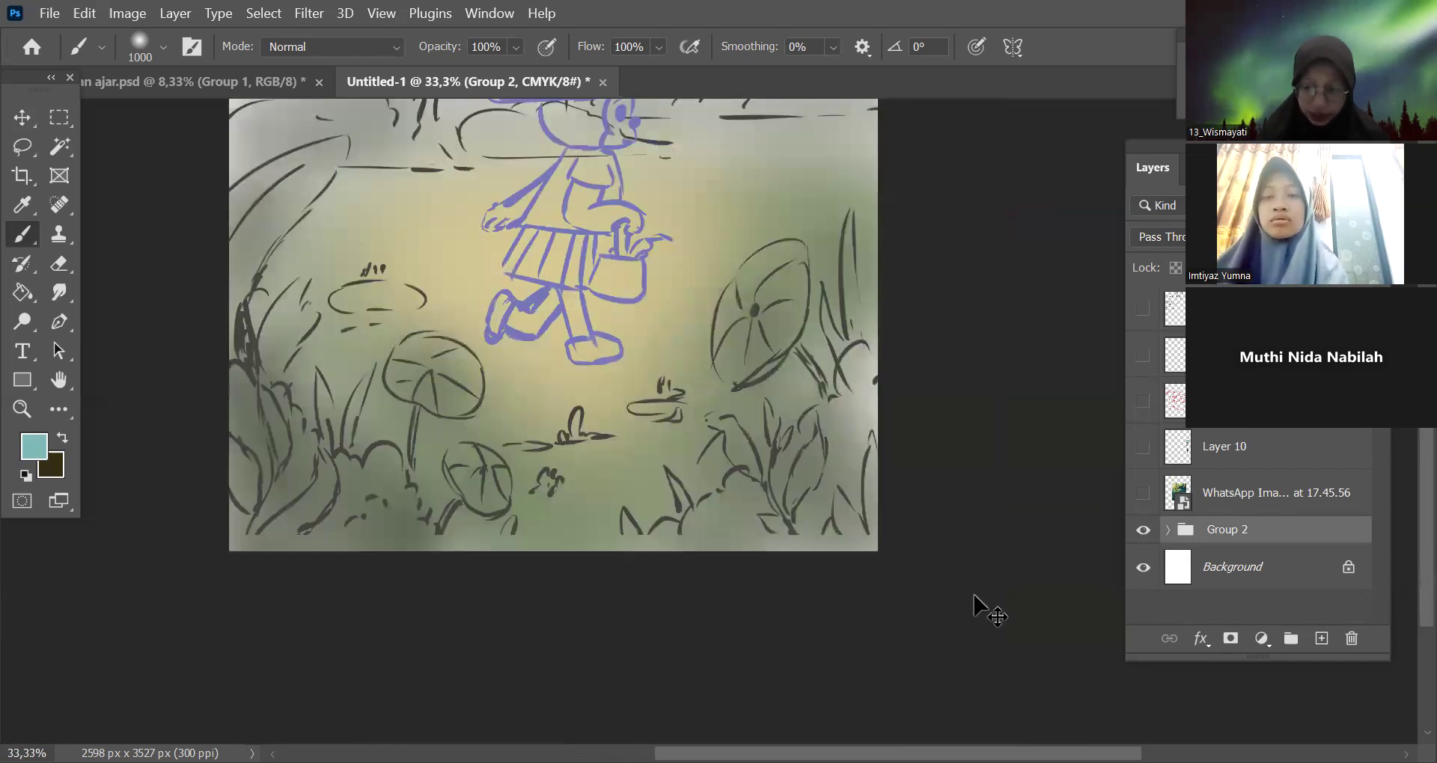
key("ctrl+plus")
key("ctrl+plus")
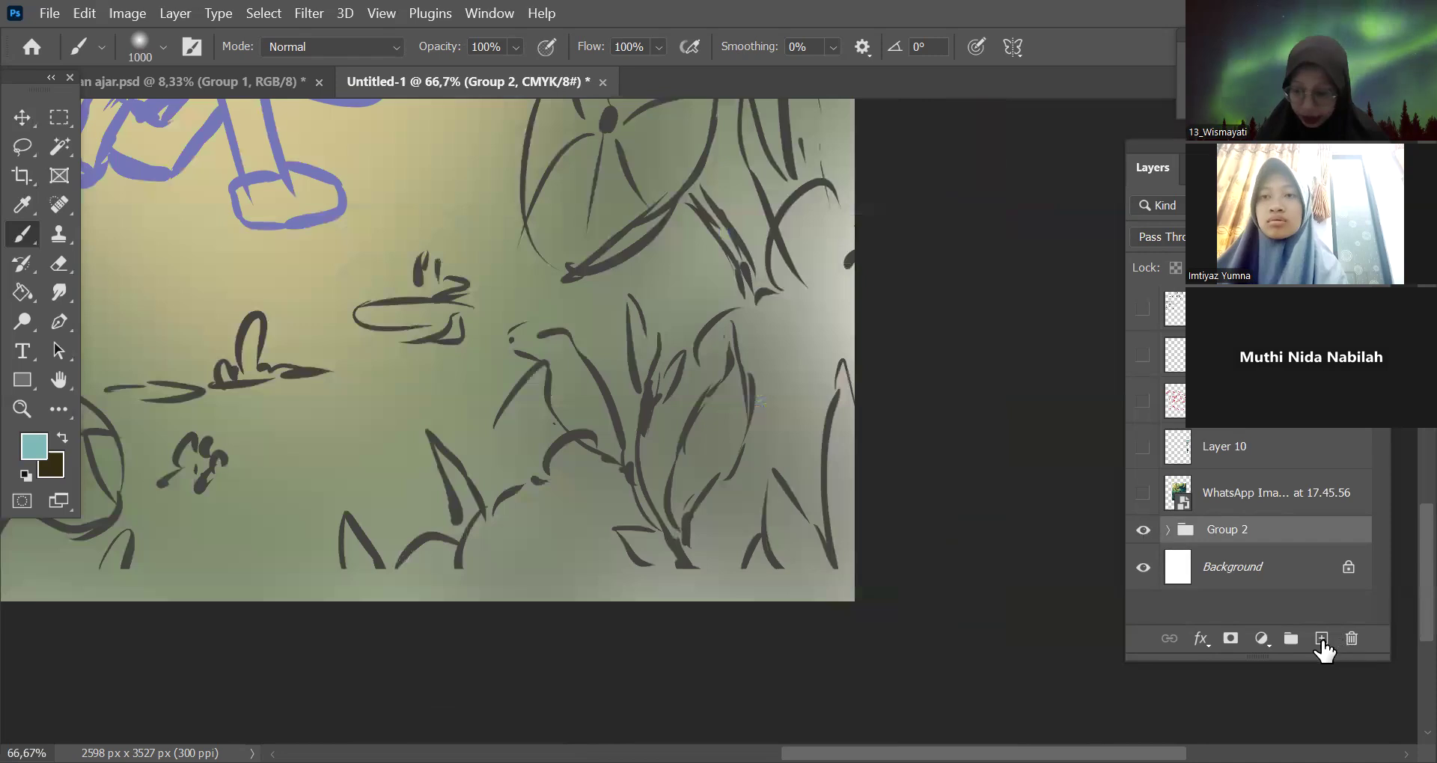
left_click(1320, 638)
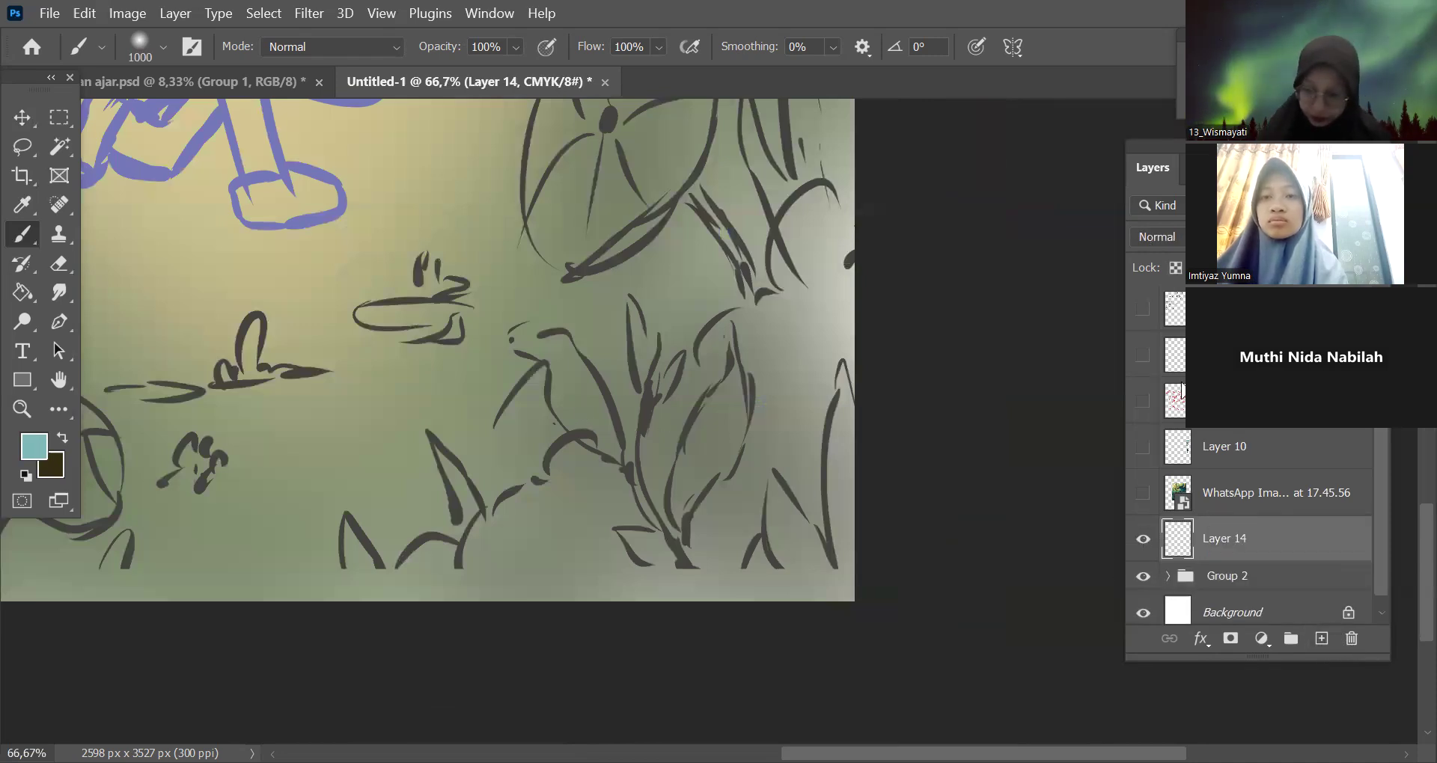
left_click(1069, 389)
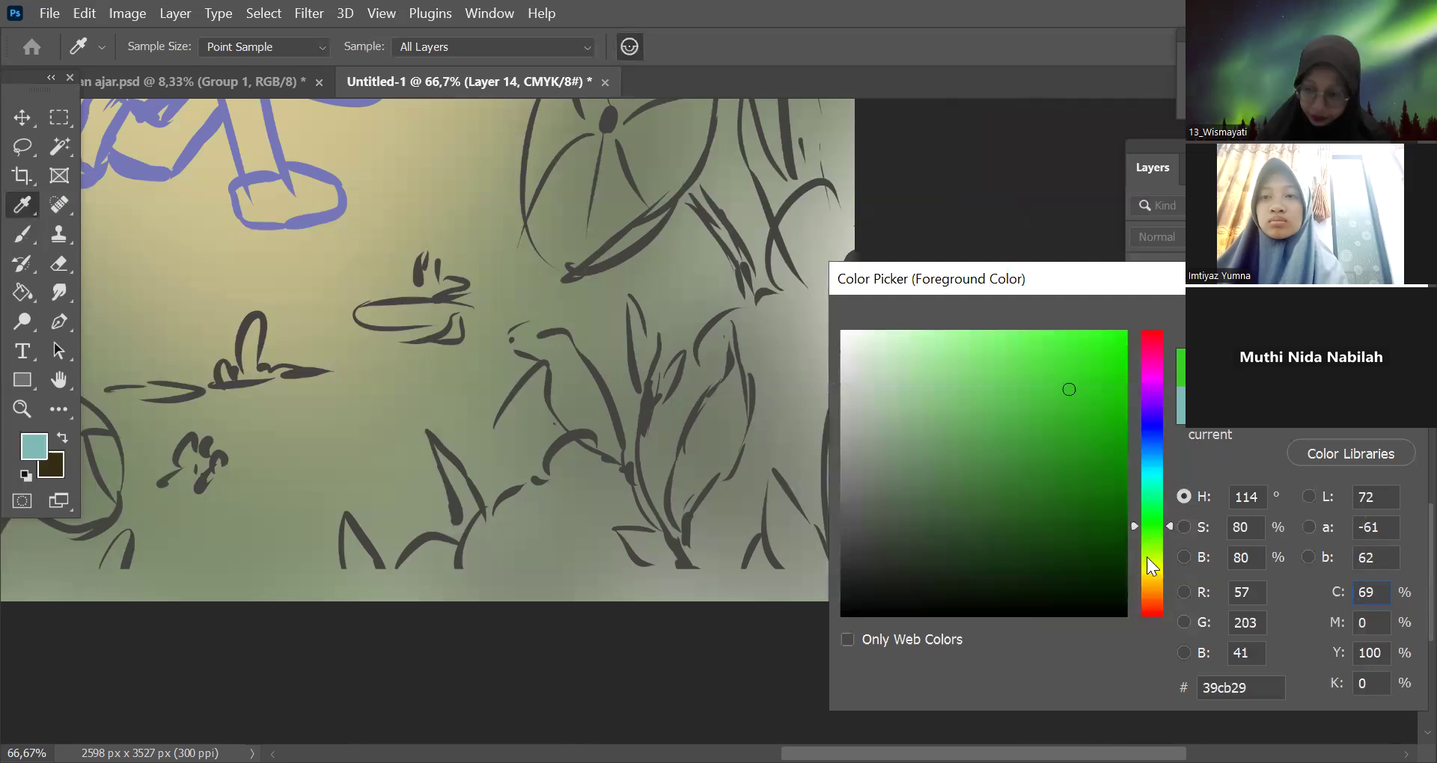
left_click(1151, 556)
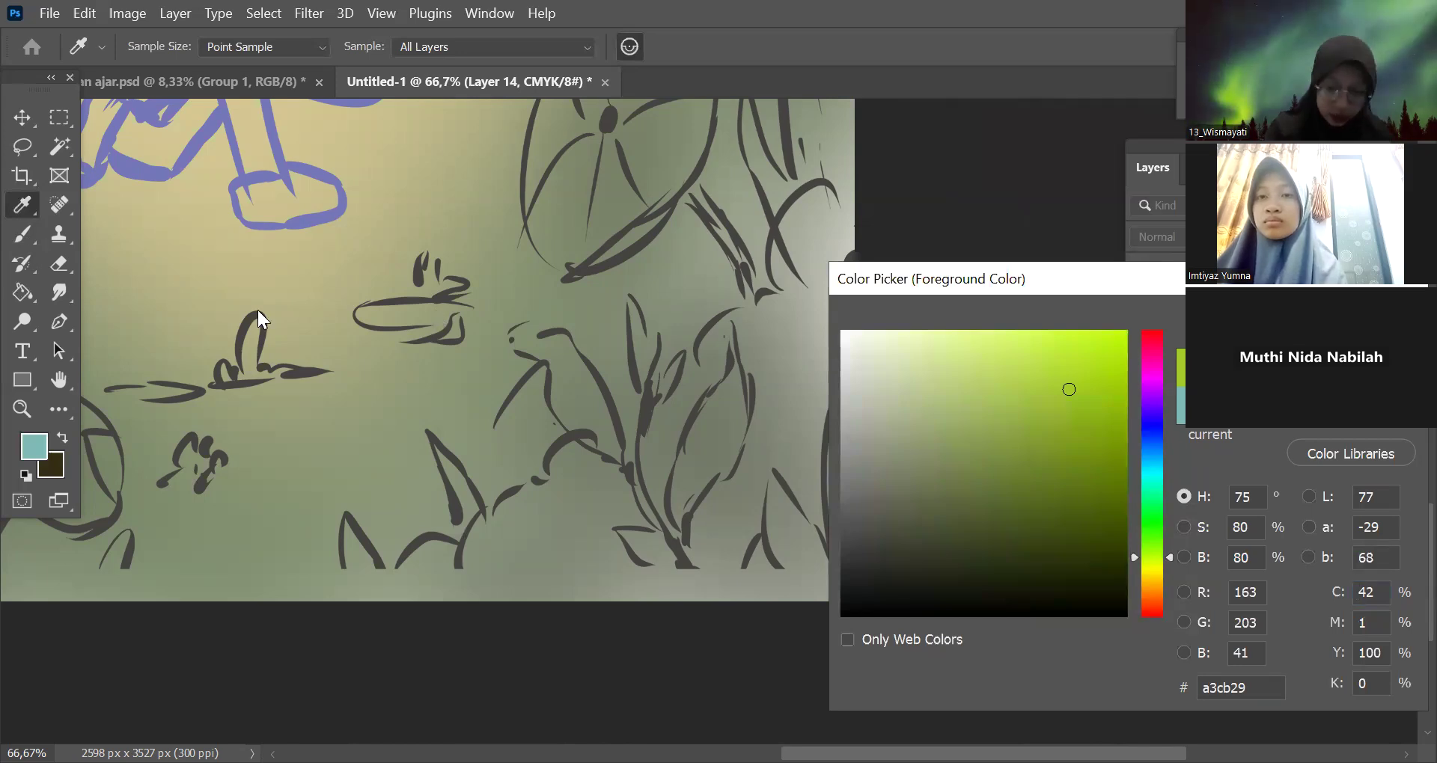
key("Return")
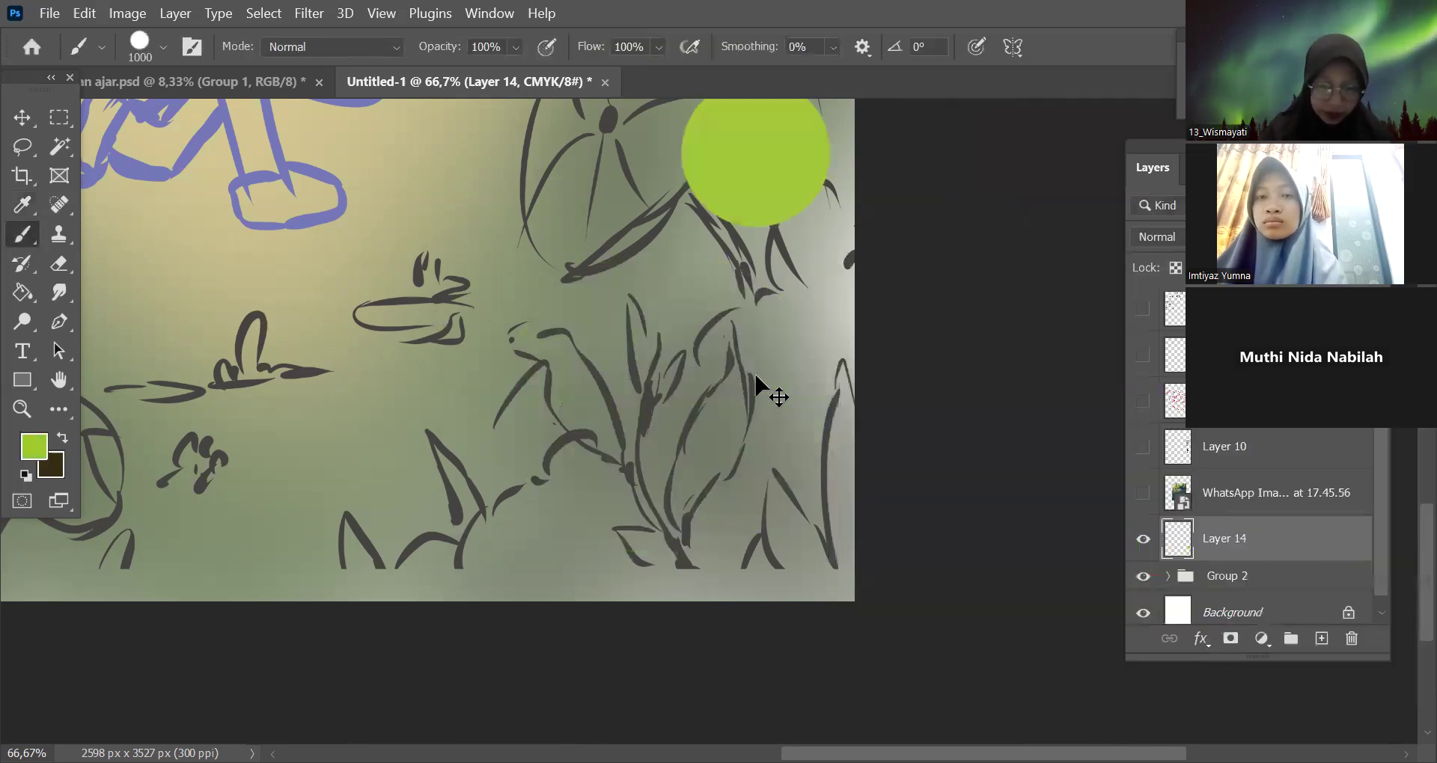
Undo the oversized green dab together with the new layer, and add two fresh layers above the combined group.
key("bracketleft")
key("bracketleft")
key("bracketleft")
key("bracketleft")
key("bracketleft")
key("bracketleft")
key("ctrl+z")
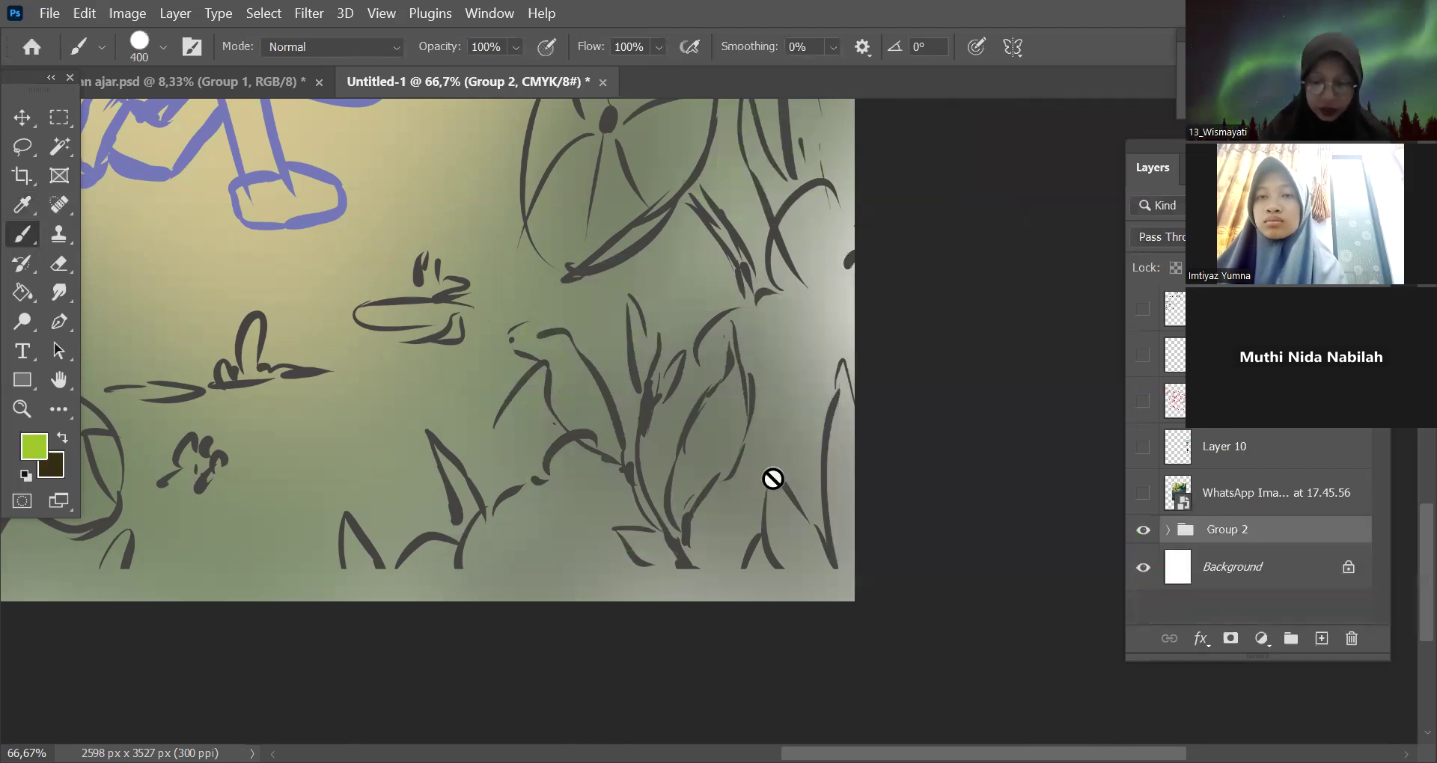
left_click(1321, 639)
left_click(1322, 638)
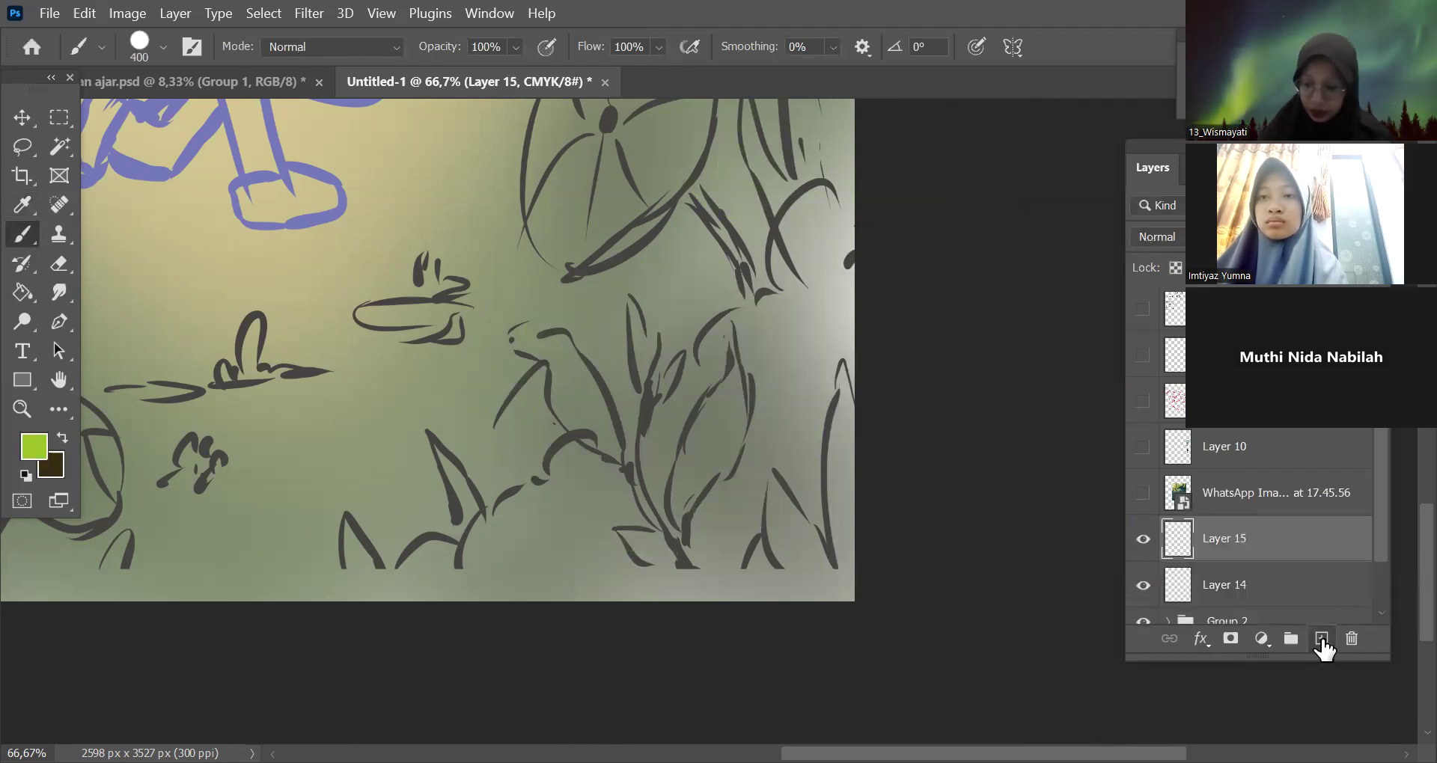
Reduce the hard brush to 25 px and try stem strokes on the leafy plant in the drawing's lower-right corner.
key("bracketleft")
key("bracketleft")
key("bracketleft")
key("bracketleft")
key("bracketleft")
key("bracketleft")
key("bracketleft")
key("bracketleft")
key("bracketleft")
key("bracketleft")
key("bracketleft")
key("bracketleft")
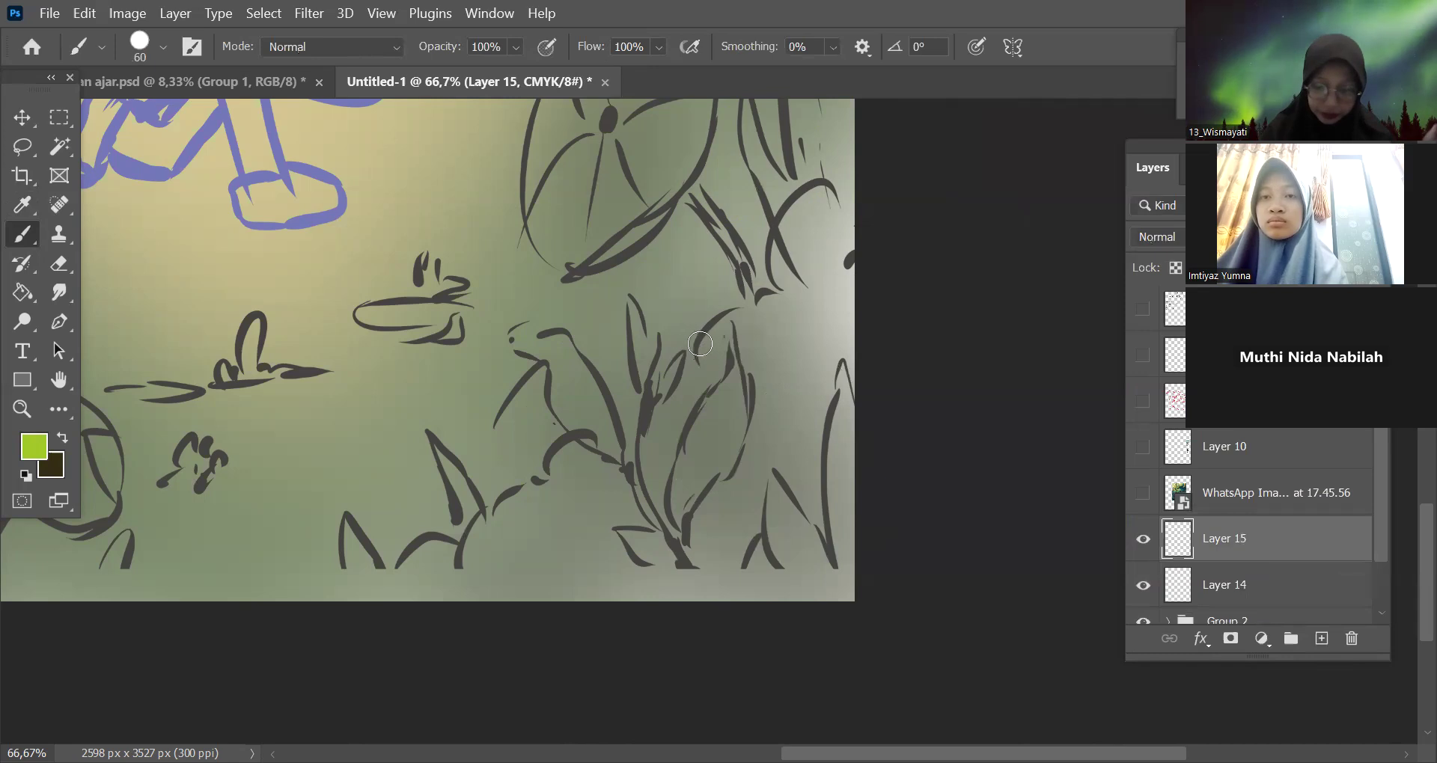
left_click_drag(700, 341, 653, 442)
key("ctrl+z")
key("bracketleft")
mouse_move(658, 338)
left_mouse_down()
mouse_move(638, 455)
mouse_move(682, 567)
left_mouse_up()
key("ctrl+z")
mouse_move(665, 331)
left_mouse_down()
mouse_move(637, 412)
mouse_move(689, 567)
left_mouse_up()
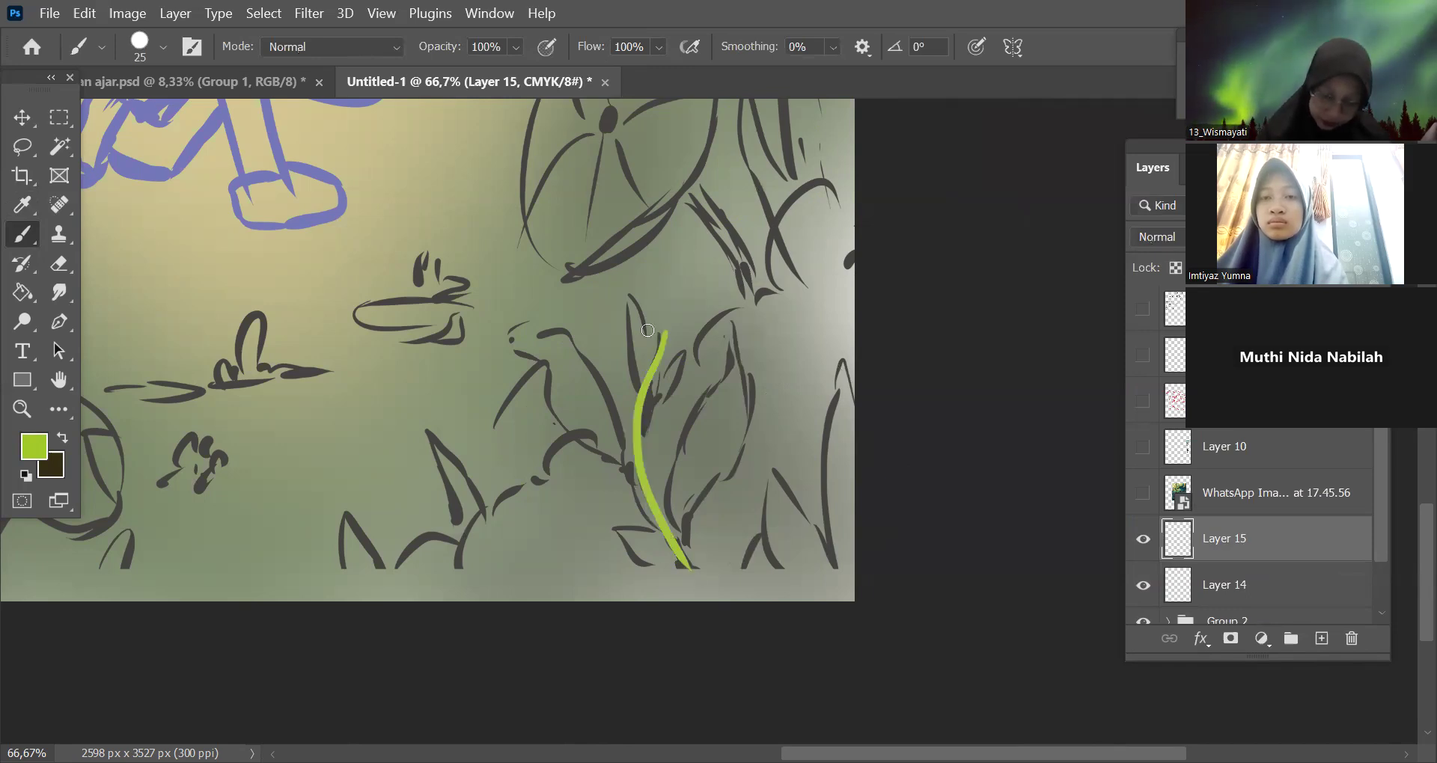
key("ctrl+z")
Set the brush smoothing to 43% and draw the plant's curved stem up to its tip in lime green.
left_click(833, 47)
left_click(881, 72)
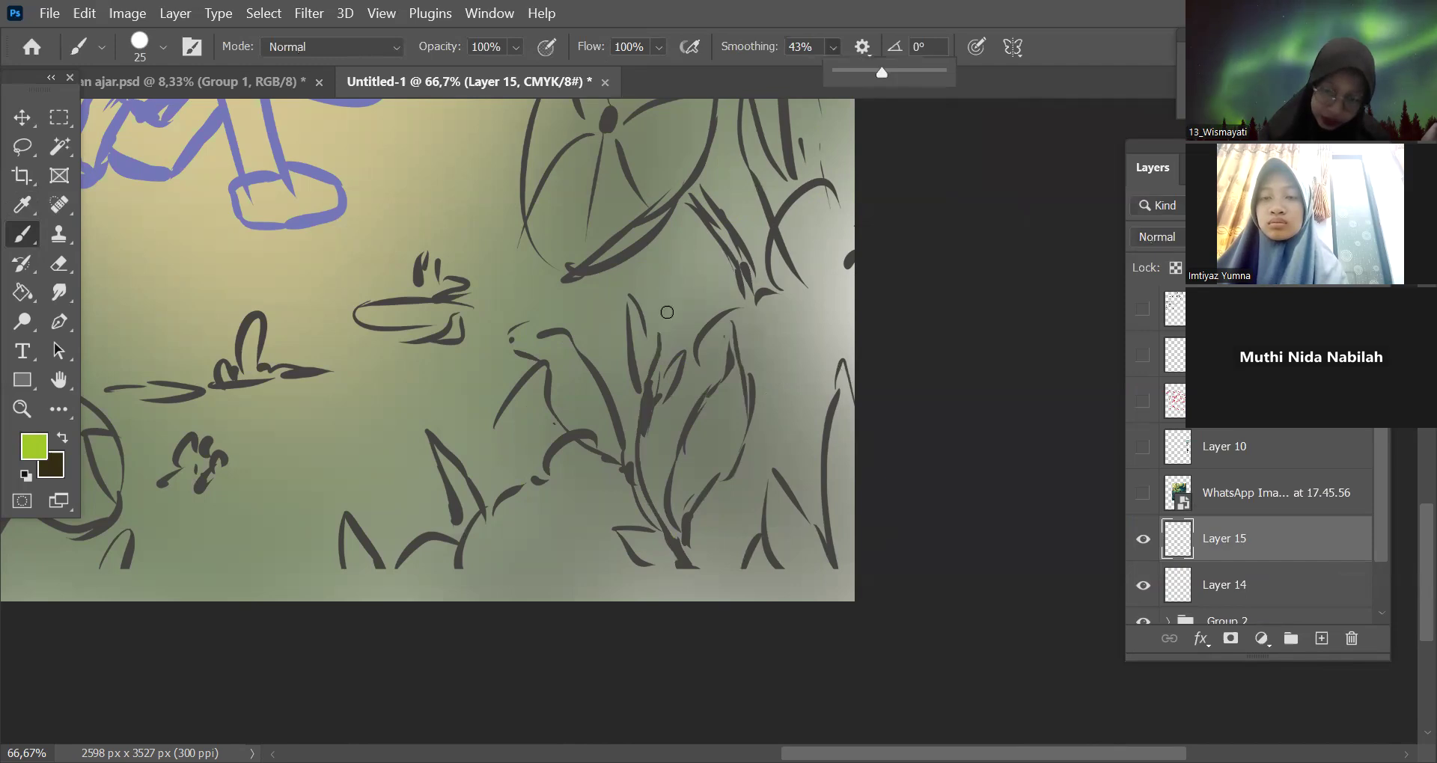
mouse_move(668, 550)
left_mouse_down()
mouse_move(647, 323)
mouse_move(628, 282)
left_mouse_up()
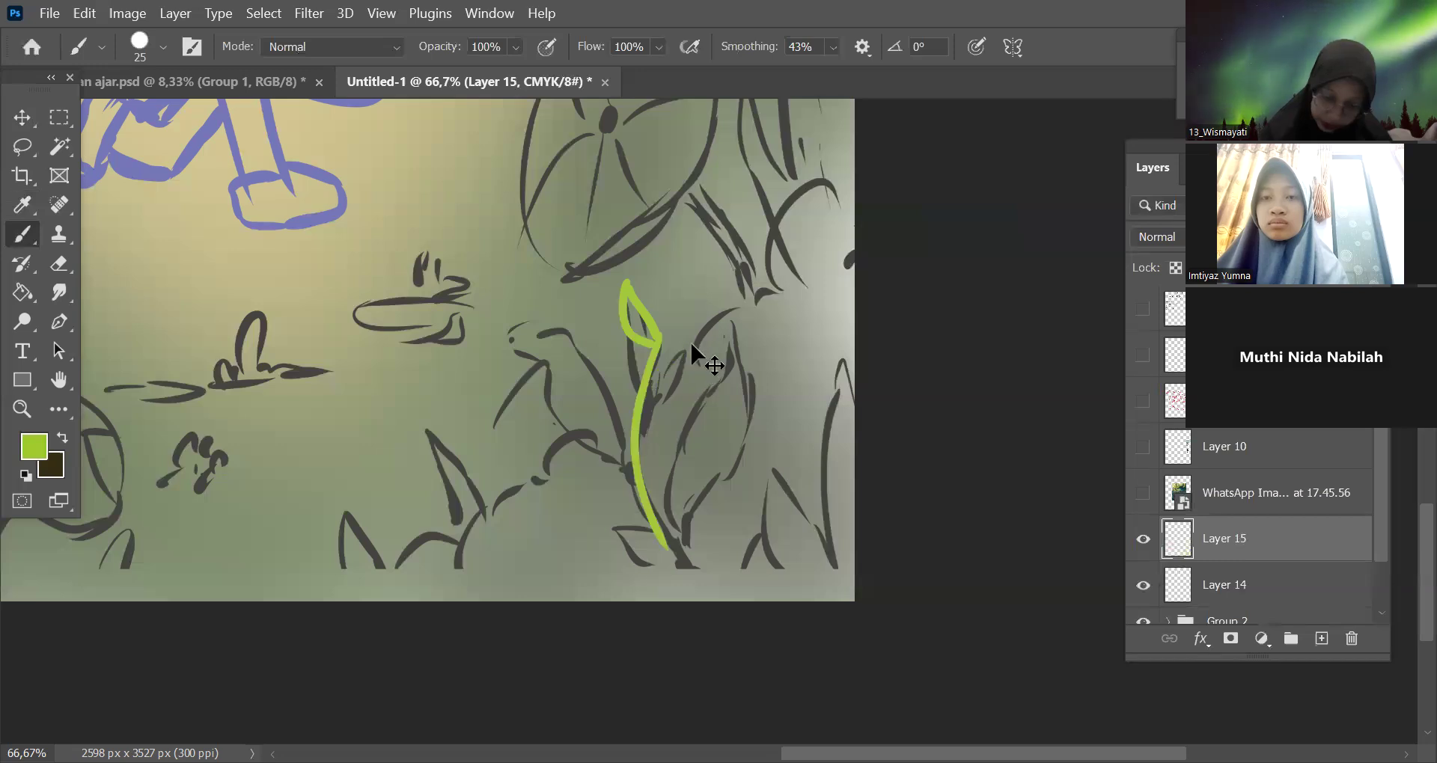
key("ctrl+z")
left_click_drag(659, 334, 652, 291)
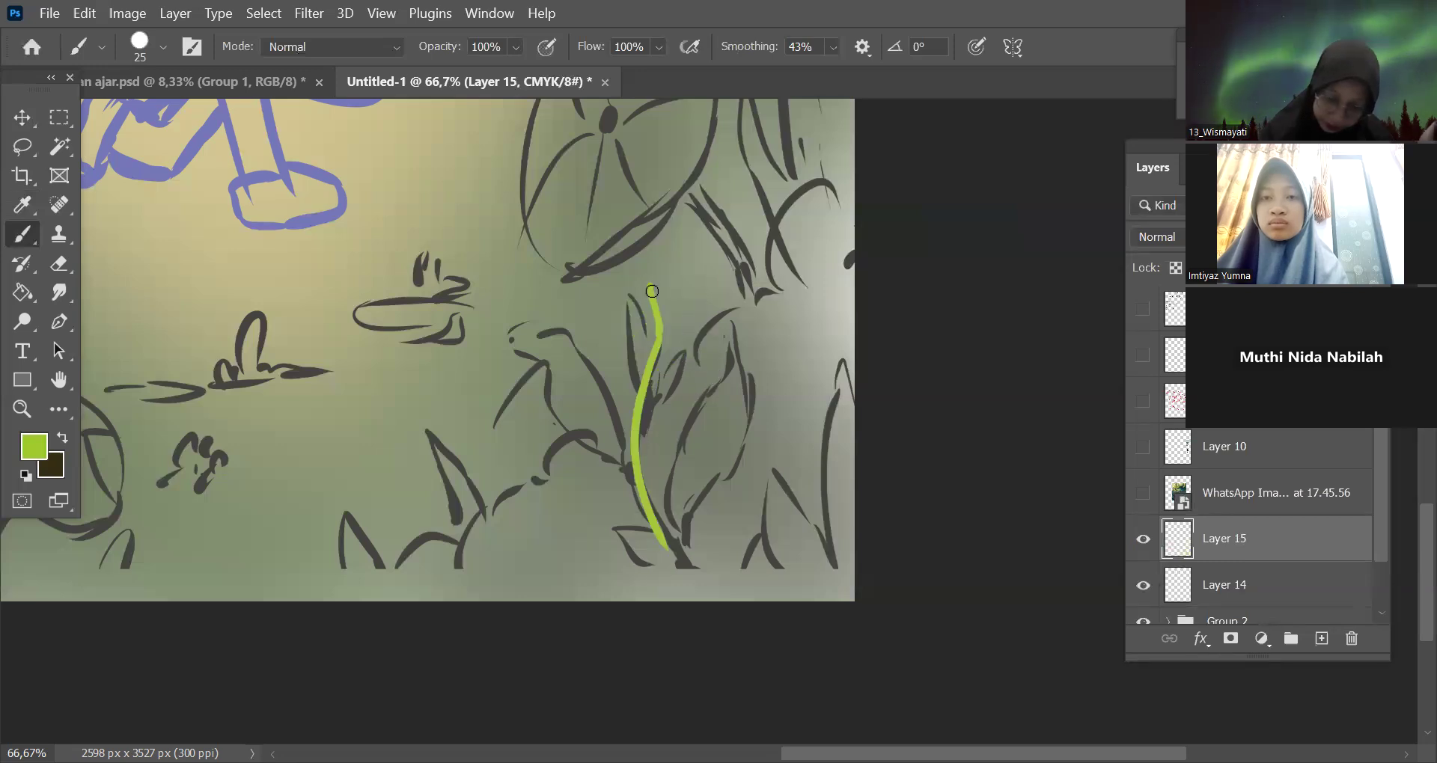
Set the brush smoothing to 14% and outline the leaf at the stem's tip and the small leaf on its right side.
left_click(832, 47)
left_click(820, 74)
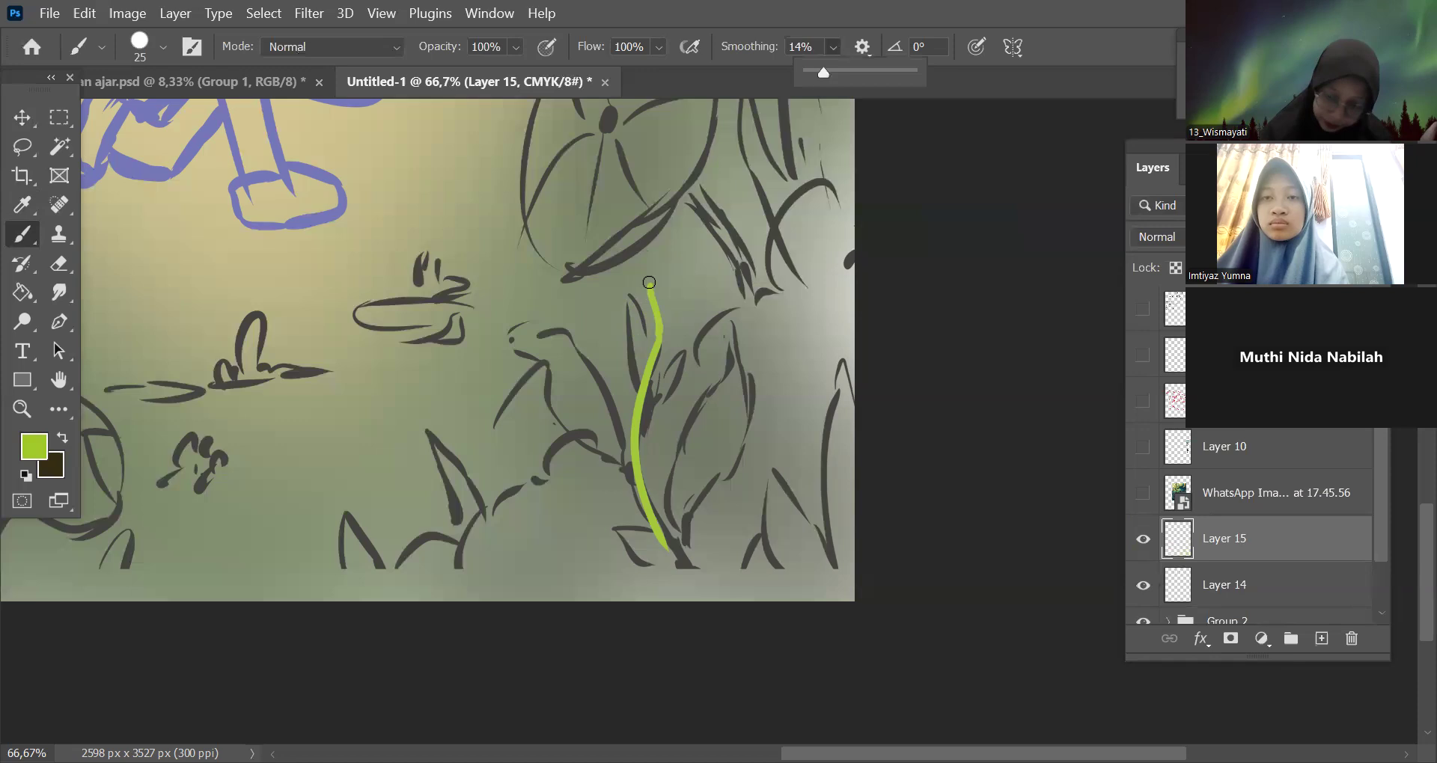
left_click_drag(648, 282, 660, 340)
mouse_move(645, 387)
left_mouse_down()
mouse_move(679, 354)
mouse_move(679, 397)
mouse_move(644, 408)
left_mouse_up()
Outline the plant's large left leaf and the long right leaf that rises from the base of the stem.
mouse_move(523, 324)
left_mouse_down()
mouse_move(602, 370)
mouse_move(631, 438)
mouse_move(543, 374)
mouse_move(573, 441)
mouse_move(613, 464)
left_mouse_up()
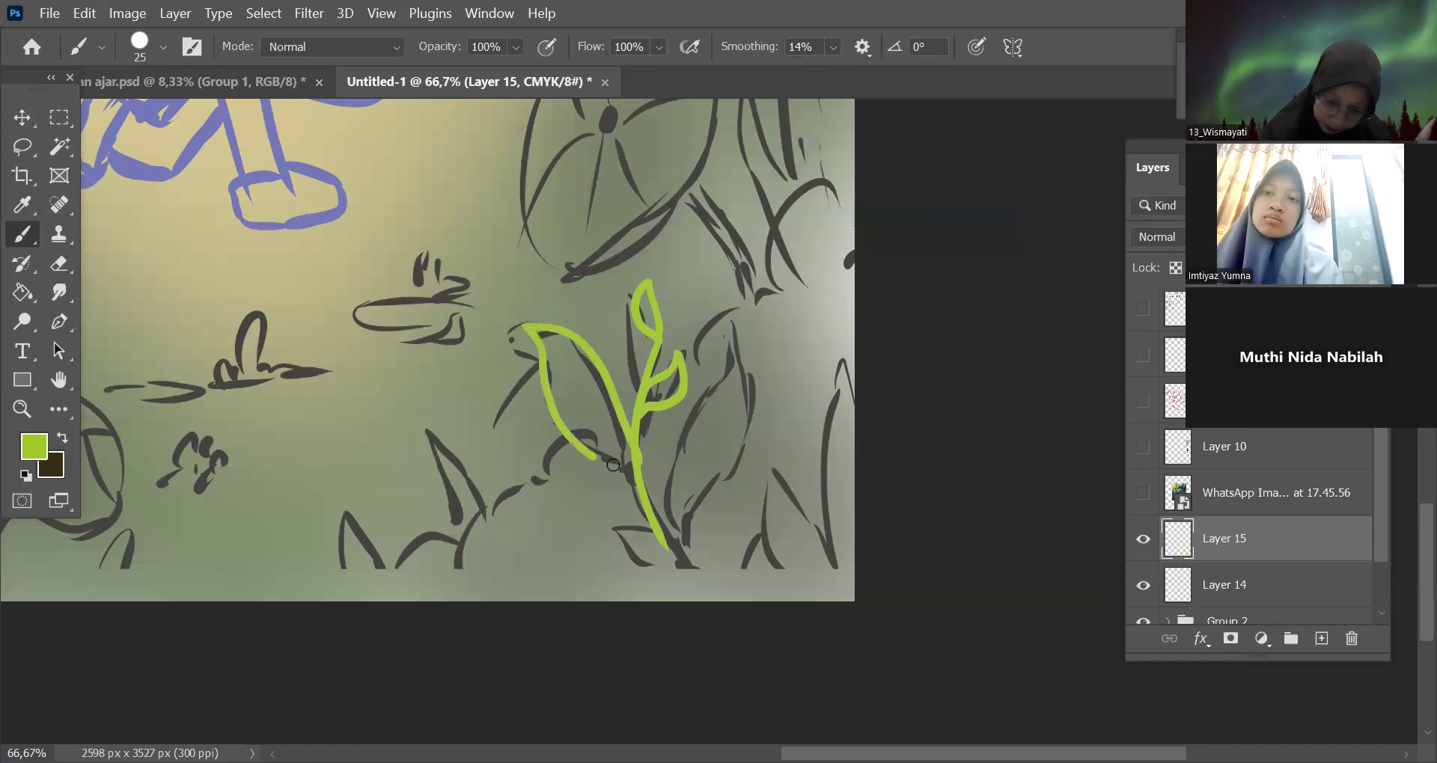
key("ctrl+z")
mouse_move(528, 328)
left_mouse_down()
mouse_move(586, 433)
mouse_move(626, 444)
left_mouse_up()
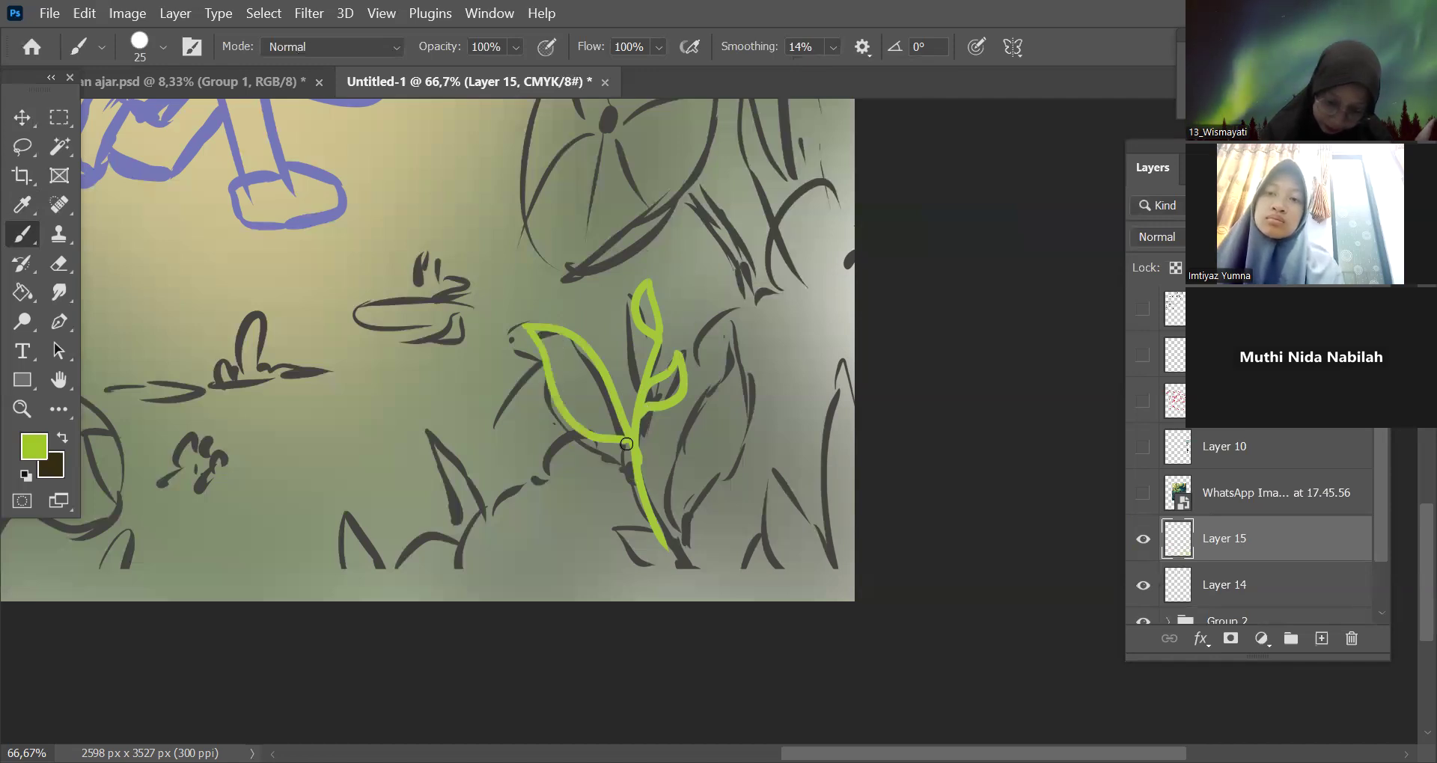
mouse_move(737, 330)
left_mouse_down()
mouse_move(678, 447)
mouse_move(667, 547)
left_mouse_up()
mouse_move(737, 331)
left_mouse_down()
mouse_move(749, 391)
mouse_move(708, 499)
mouse_move(669, 548)
left_mouse_up()
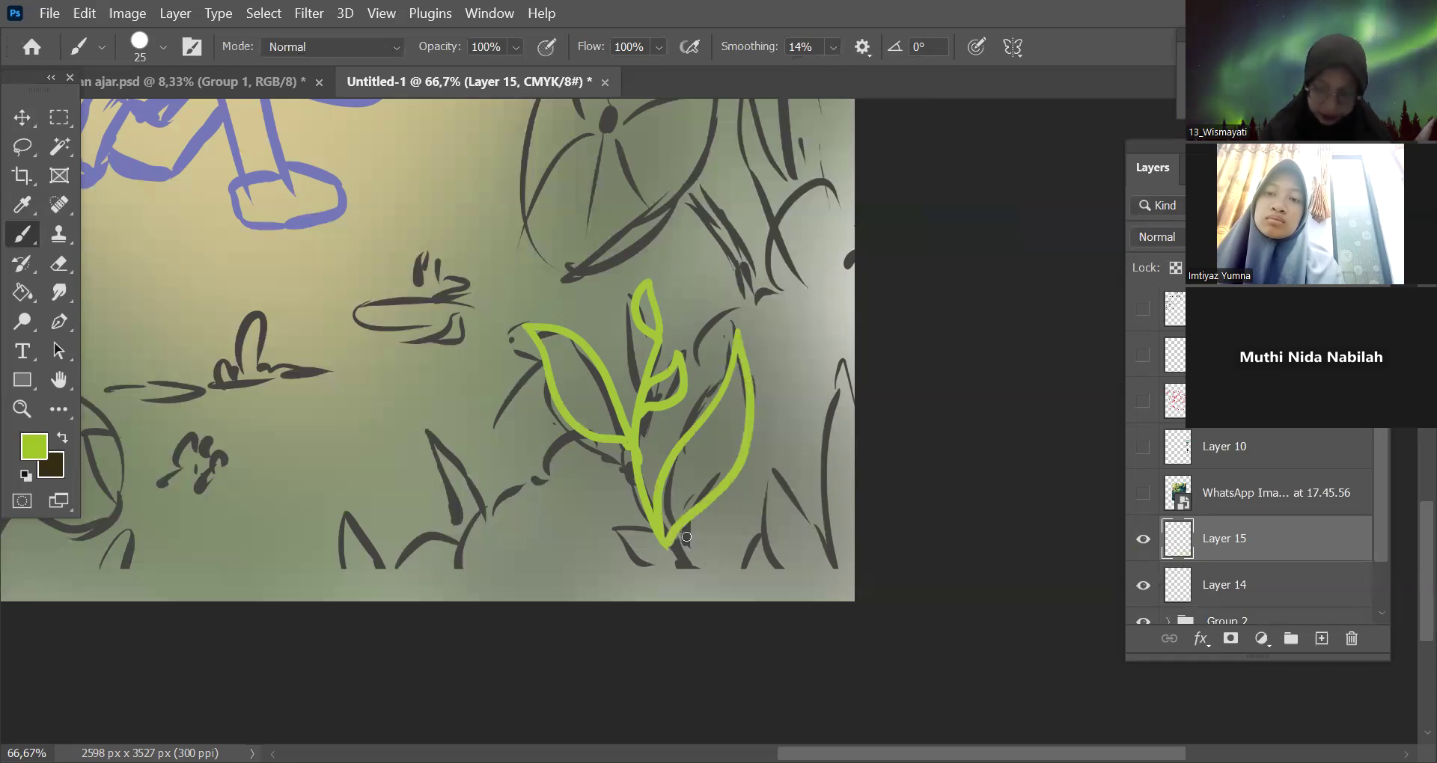
key("ctrl+minus")
key("ctrl+minus")
key("ctrl+minus")
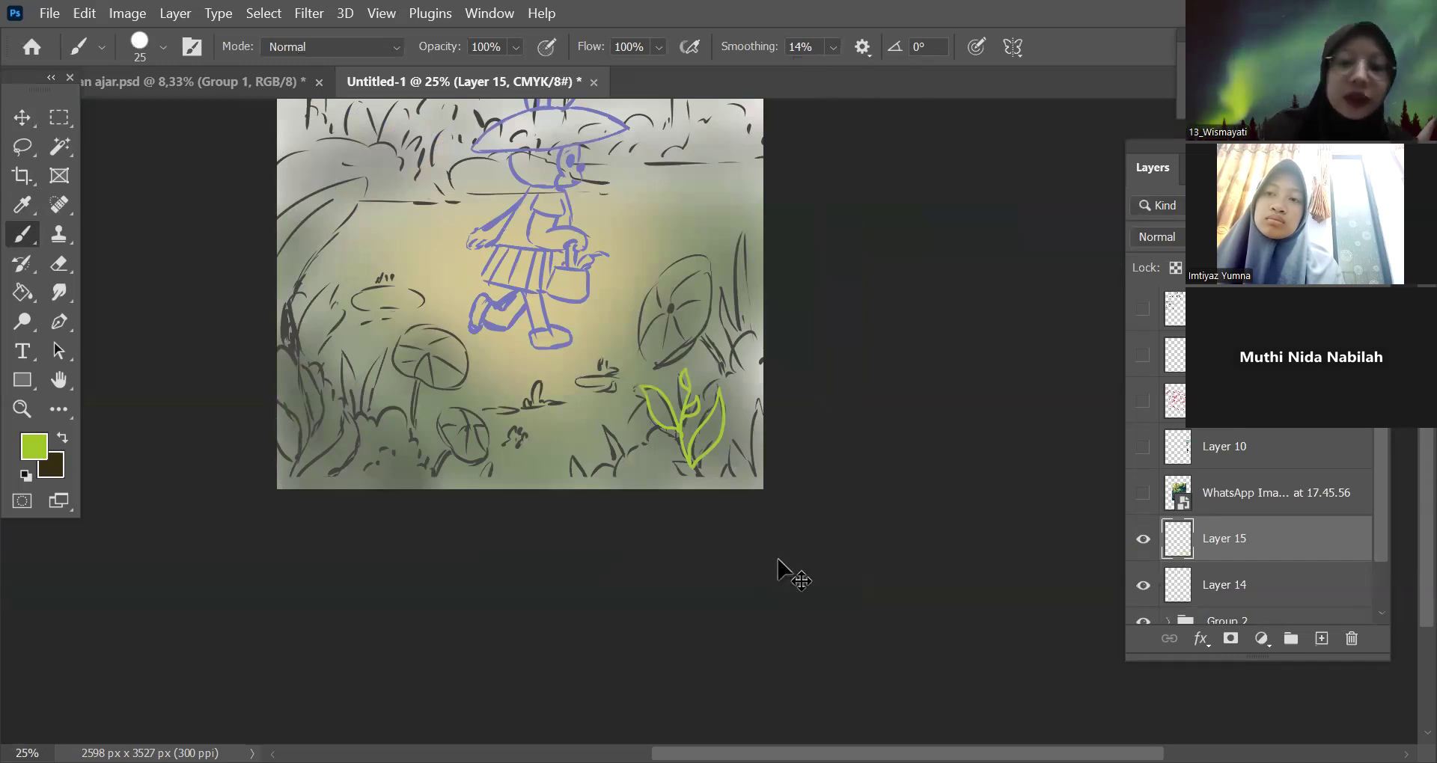
Select the lime green plant on Layer 15 and move it up to the open area above the large round leaf beside the rabbit.
left_click(776, 565, "ctrl")
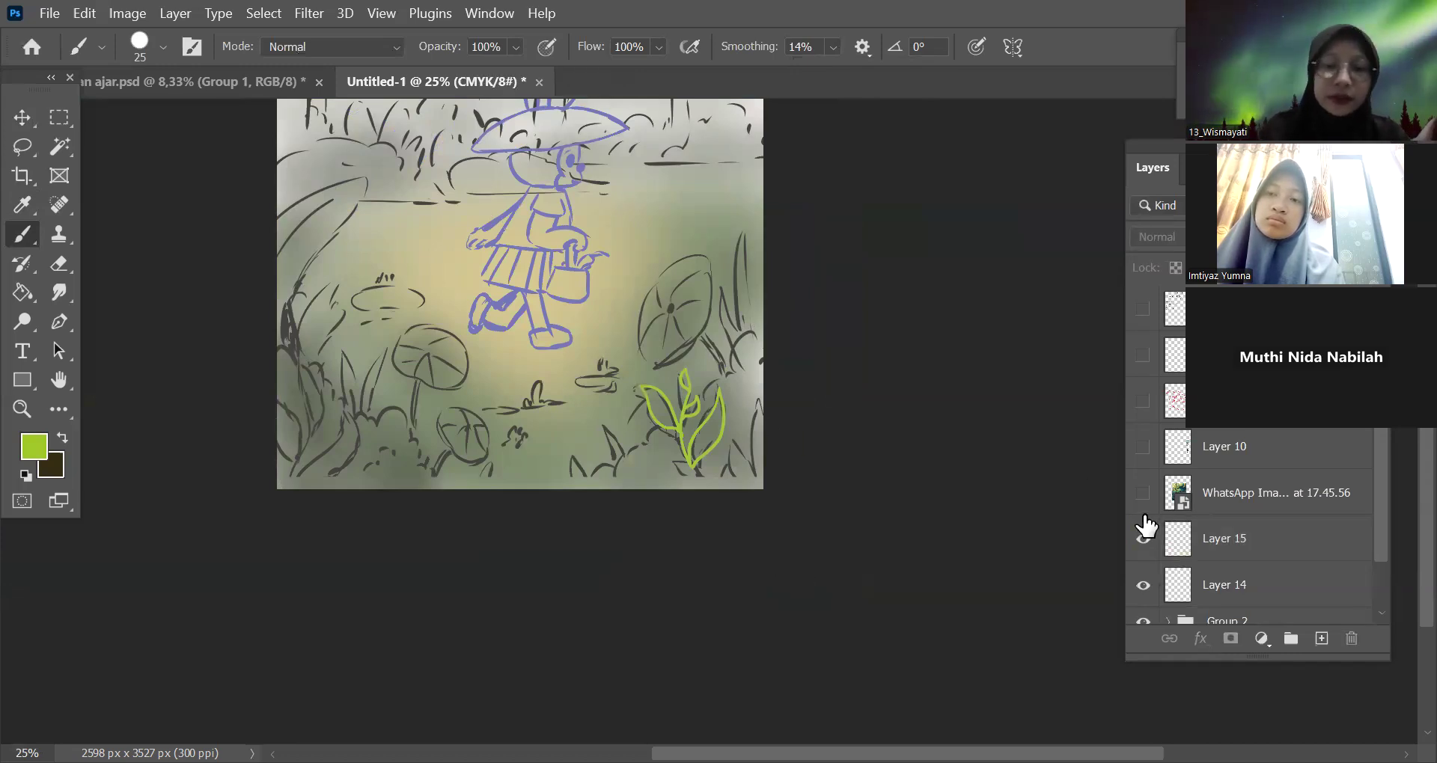
key("v")
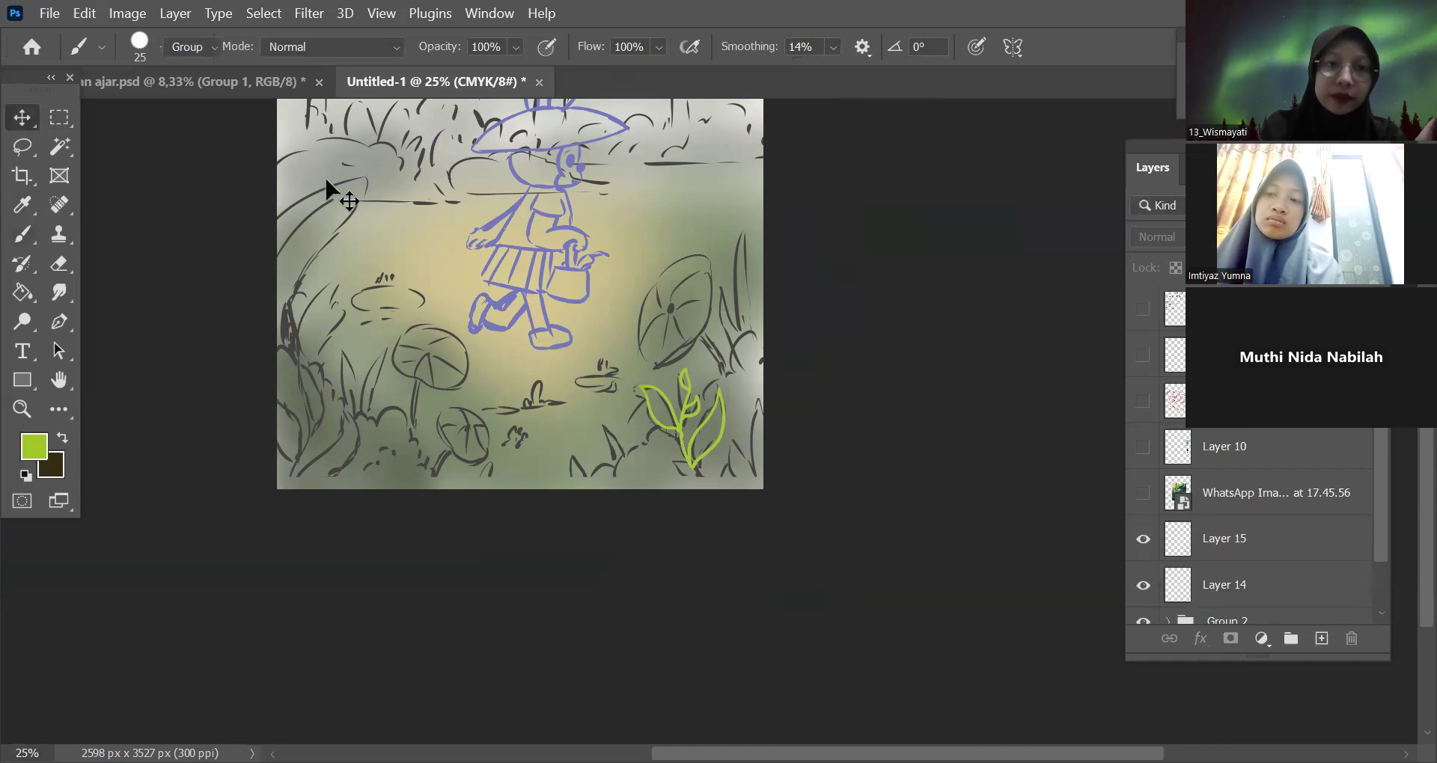
left_click(681, 429)
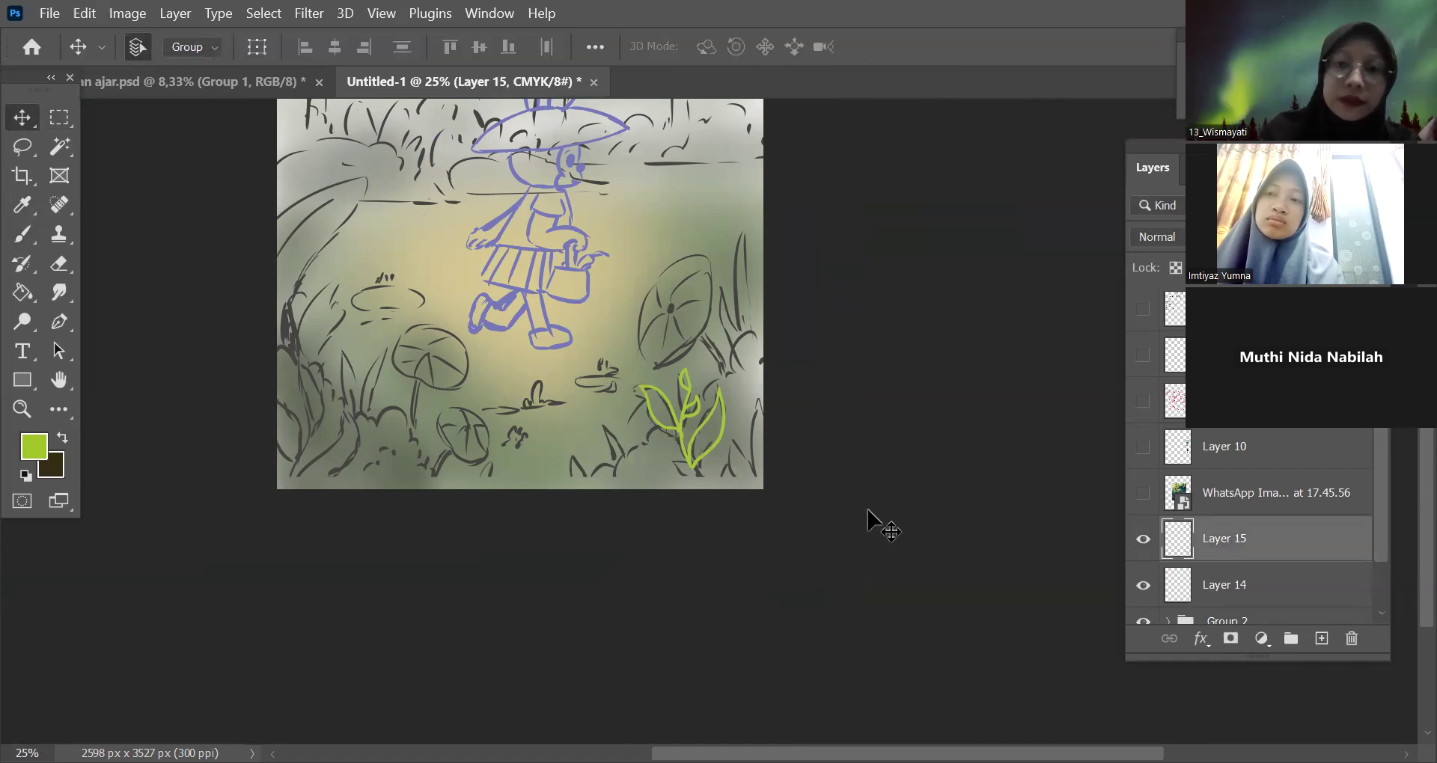
left_click(1143, 541)
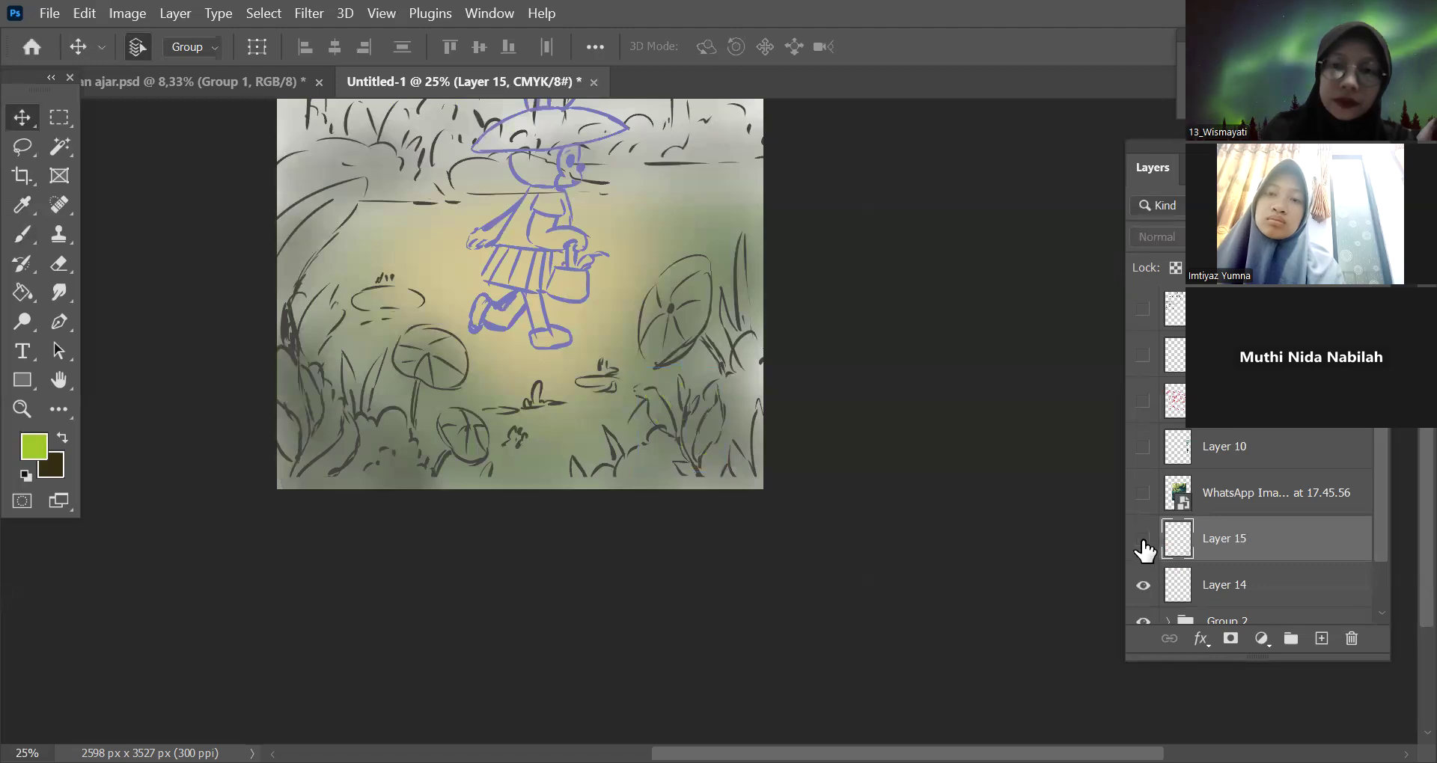
left_click(1144, 542)
key("ctrl+t")
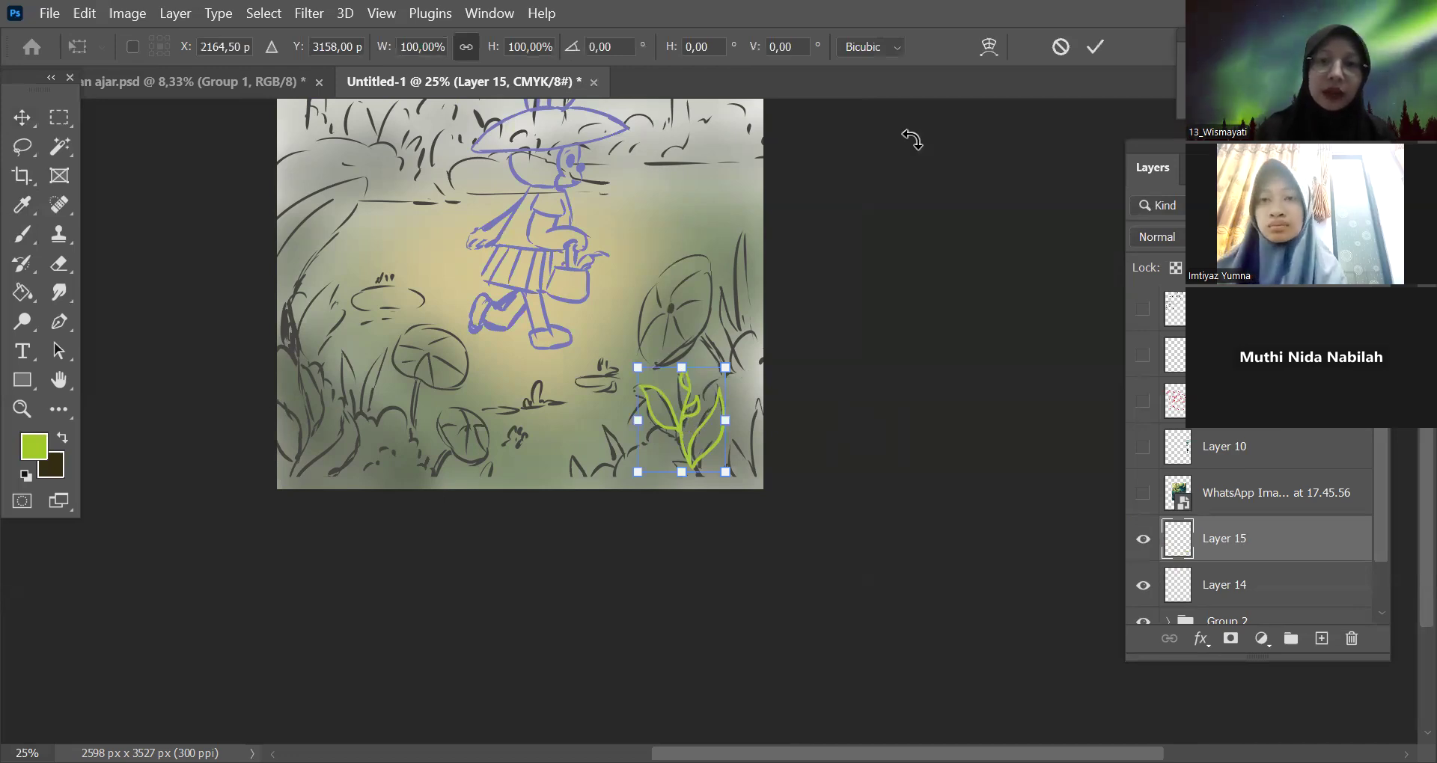
left_click(1095, 47)
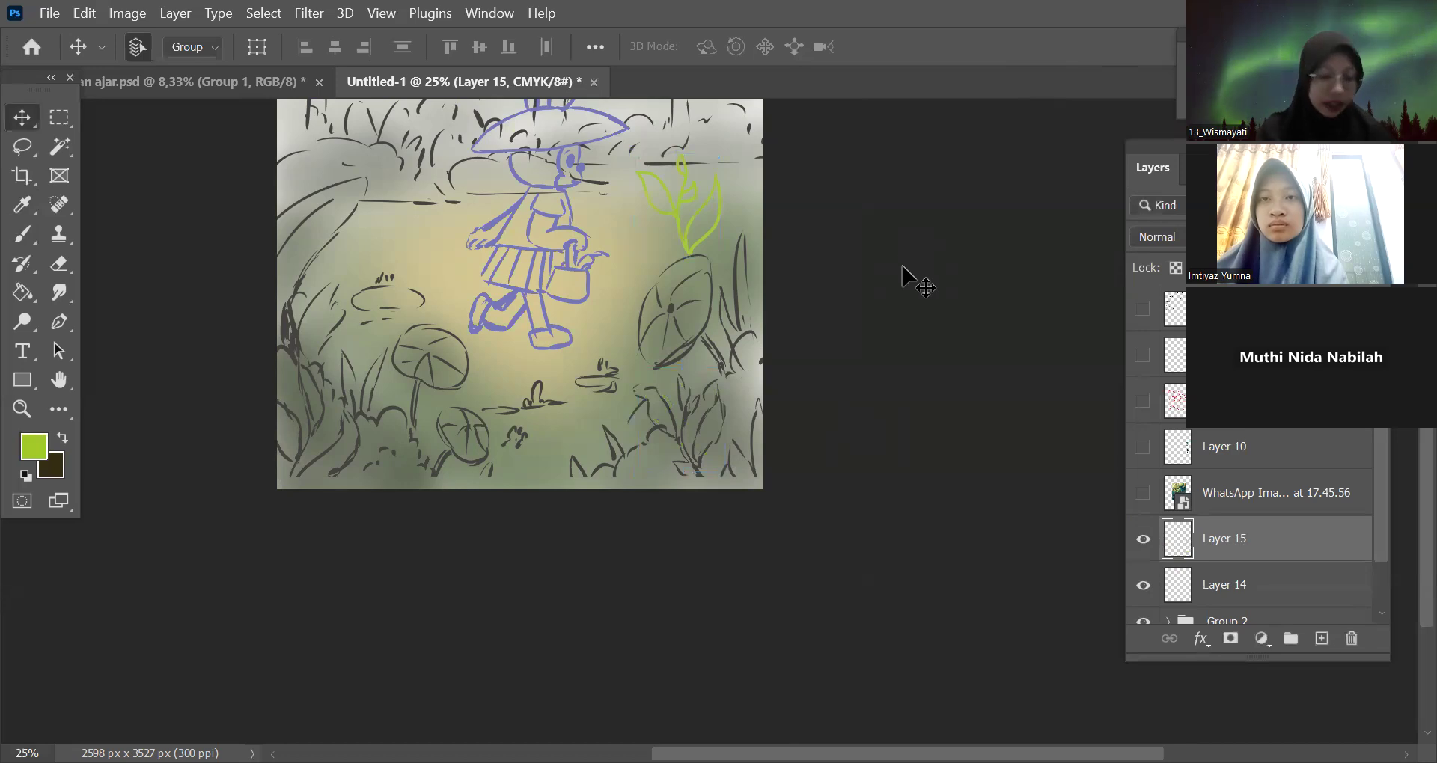
Thicken and round off the base of the lime green plant's stem with the 25 px brush.
key("ctrl+plus")
left_click_drag(905, 273, 906, 479)
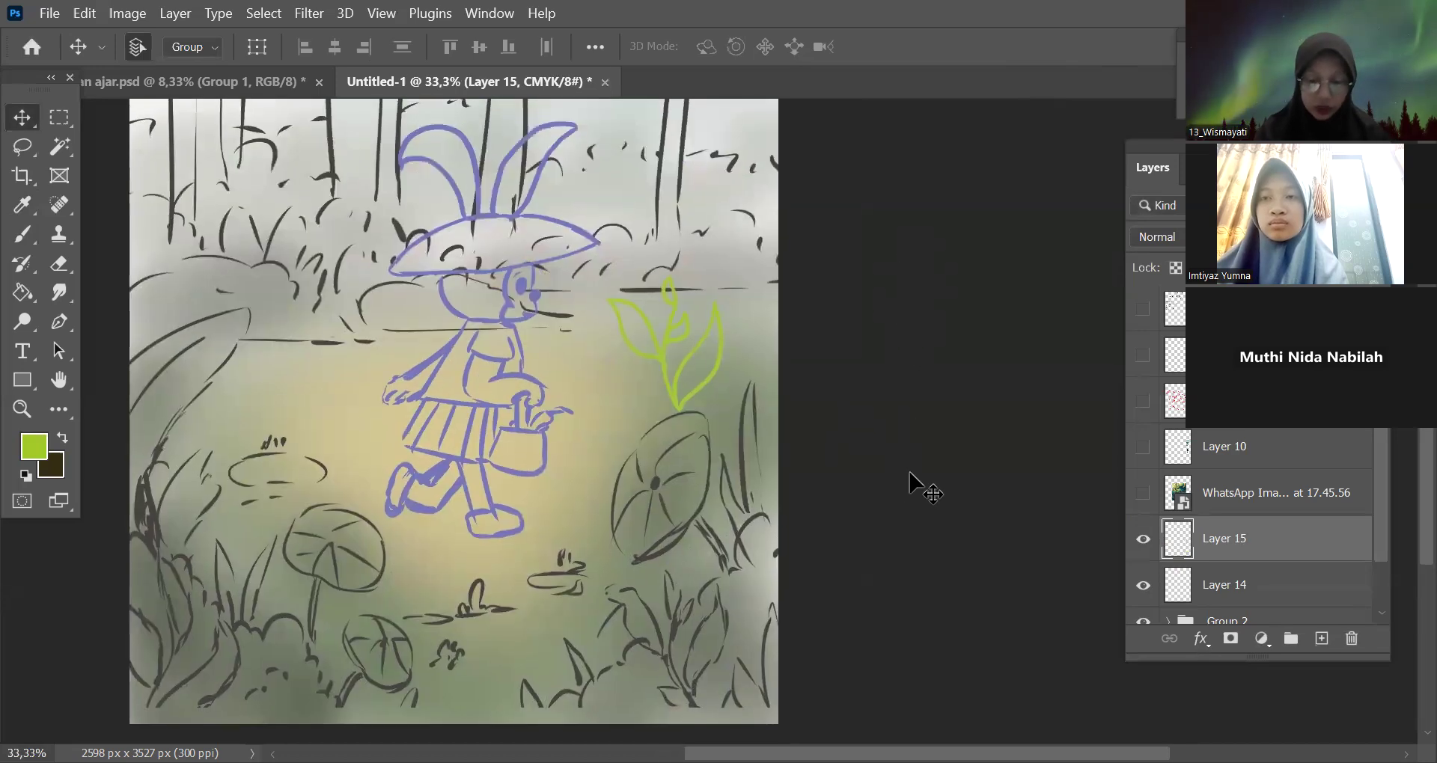
key("ctrl+plus")
key("ctrl+plus")
key("b")
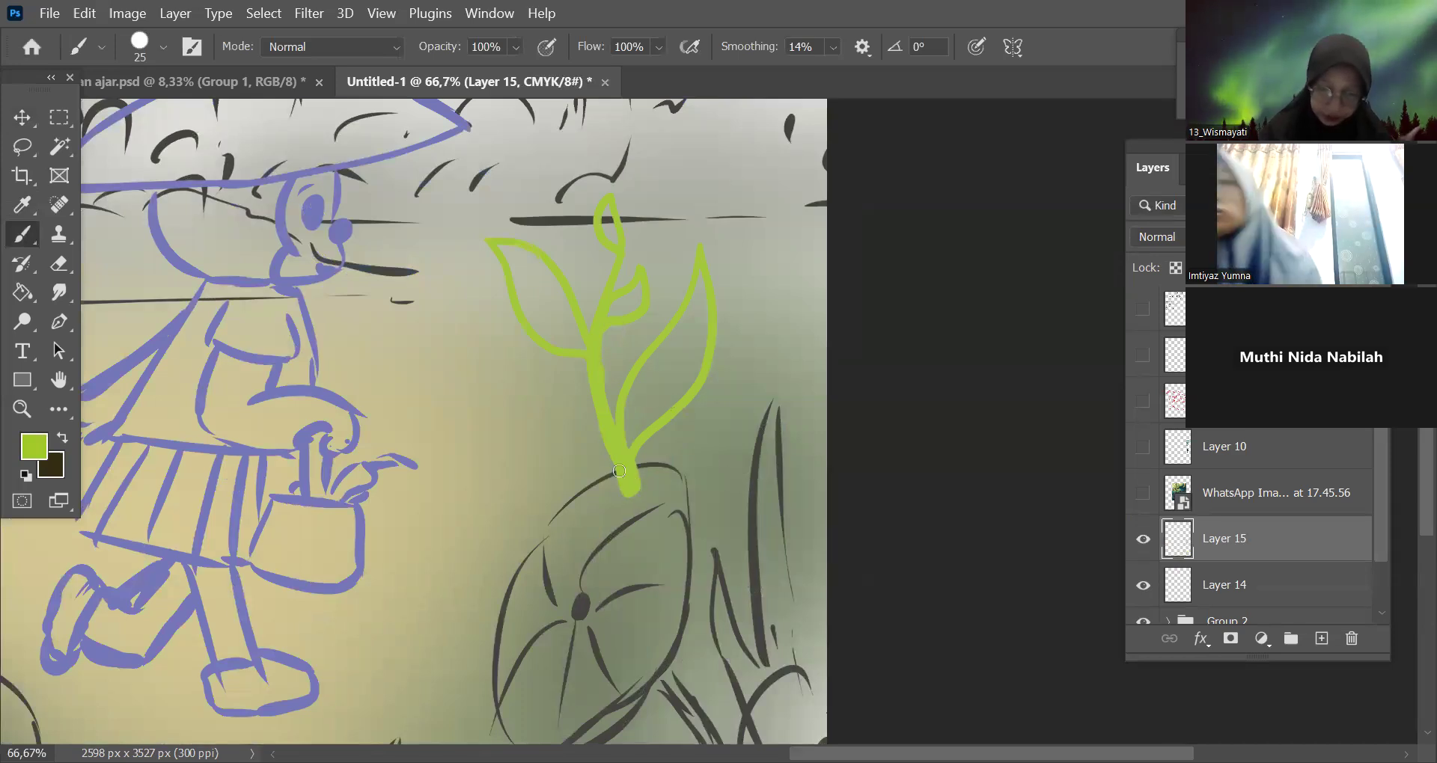
mouse_move(627, 485)
left_mouse_down()
mouse_move(613, 442)
mouse_move(634, 494)
left_mouse_up()
key("ctrl+minus")
key("ctrl+plus")
key("ctrl+plus")
key("ctrl+plus")
key("ctrl+minus")
left_click_drag(857, 423, 866, 477)
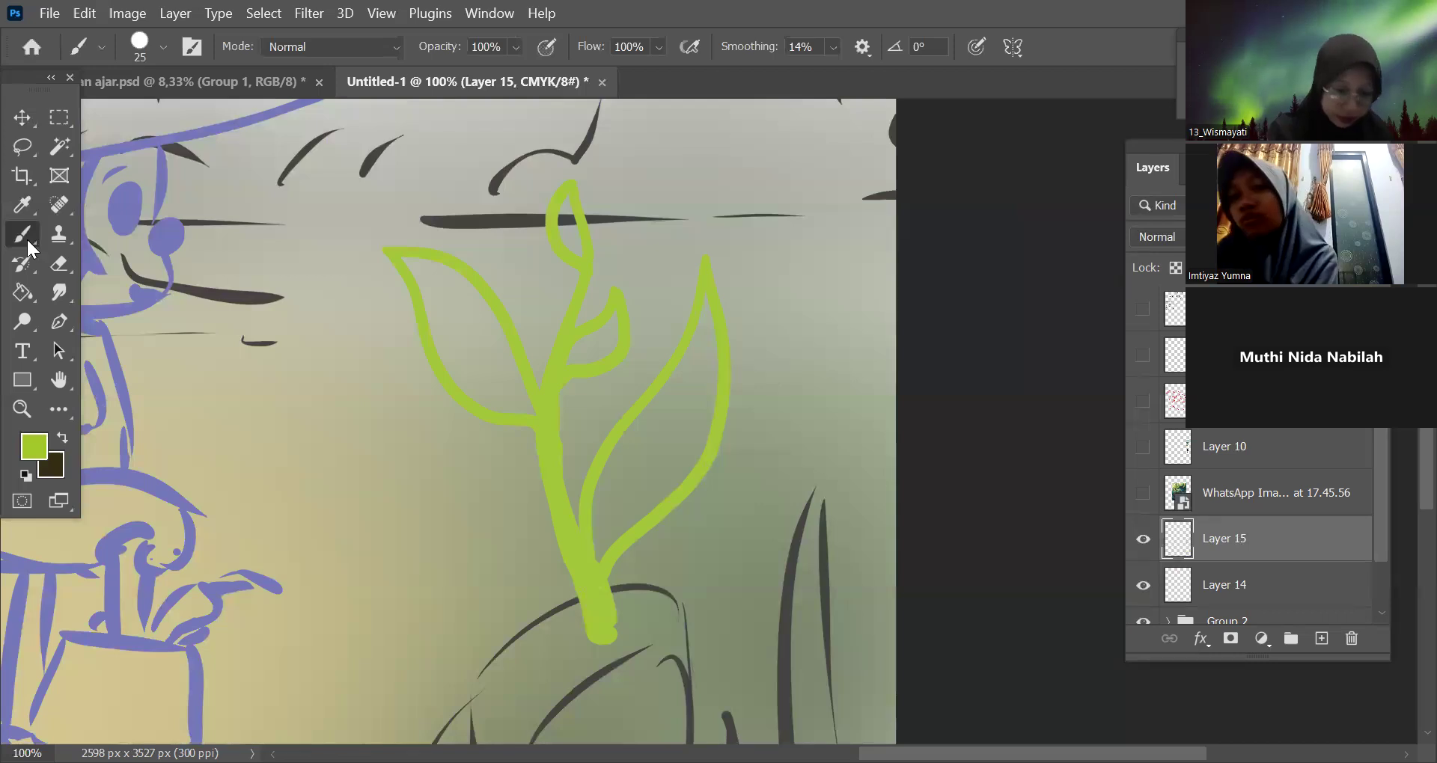
Enlarge the brush to 40 px and fill in all four leaves of the plant in lime green.
key("bracketright")
key("bracketright")
key("bracketright")
mouse_move(696, 330)
left_mouse_down()
mouse_move(598, 495)
mouse_move(701, 336)
mouse_move(613, 510)
mouse_move(607, 466)
mouse_move(708, 334)
mouse_move(672, 437)
mouse_move(645, 441)
mouse_move(702, 373)
mouse_move(695, 429)
mouse_move(596, 558)
mouse_move(707, 418)
mouse_move(677, 439)
left_mouse_up()
mouse_move(405, 260)
left_mouse_down()
mouse_move(461, 364)
mouse_move(514, 393)
mouse_move(446, 276)
mouse_move(524, 391)
mouse_move(462, 296)
left_mouse_up()
mouse_move(512, 370)
left_mouse_down()
mouse_move(480, 300)
mouse_move(540, 419)
mouse_move(439, 324)
left_mouse_up()
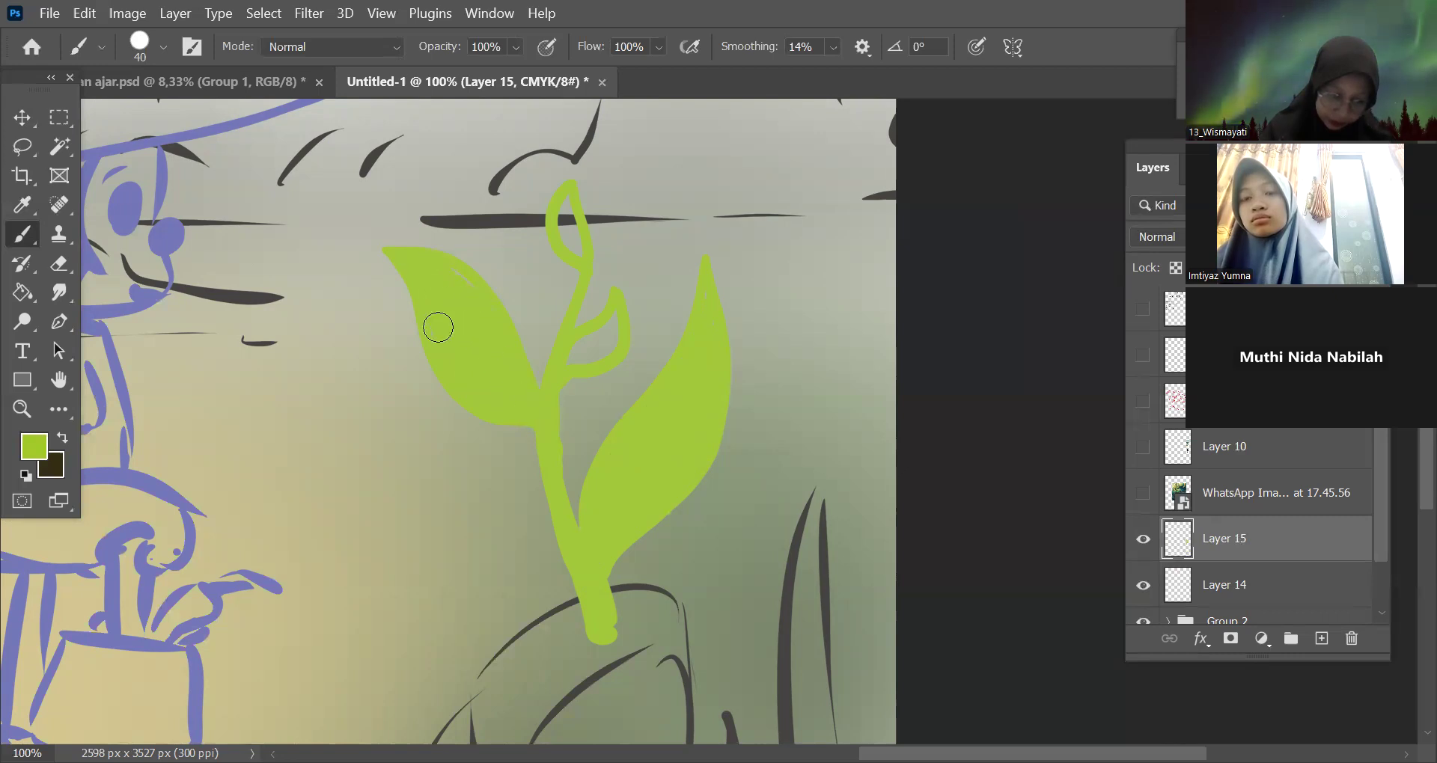
left_click_drag(598, 349, 615, 346)
mouse_move(568, 234)
left_mouse_down()
mouse_move(565, 199)
mouse_move(581, 224)
mouse_move(565, 198)
left_mouse_up()
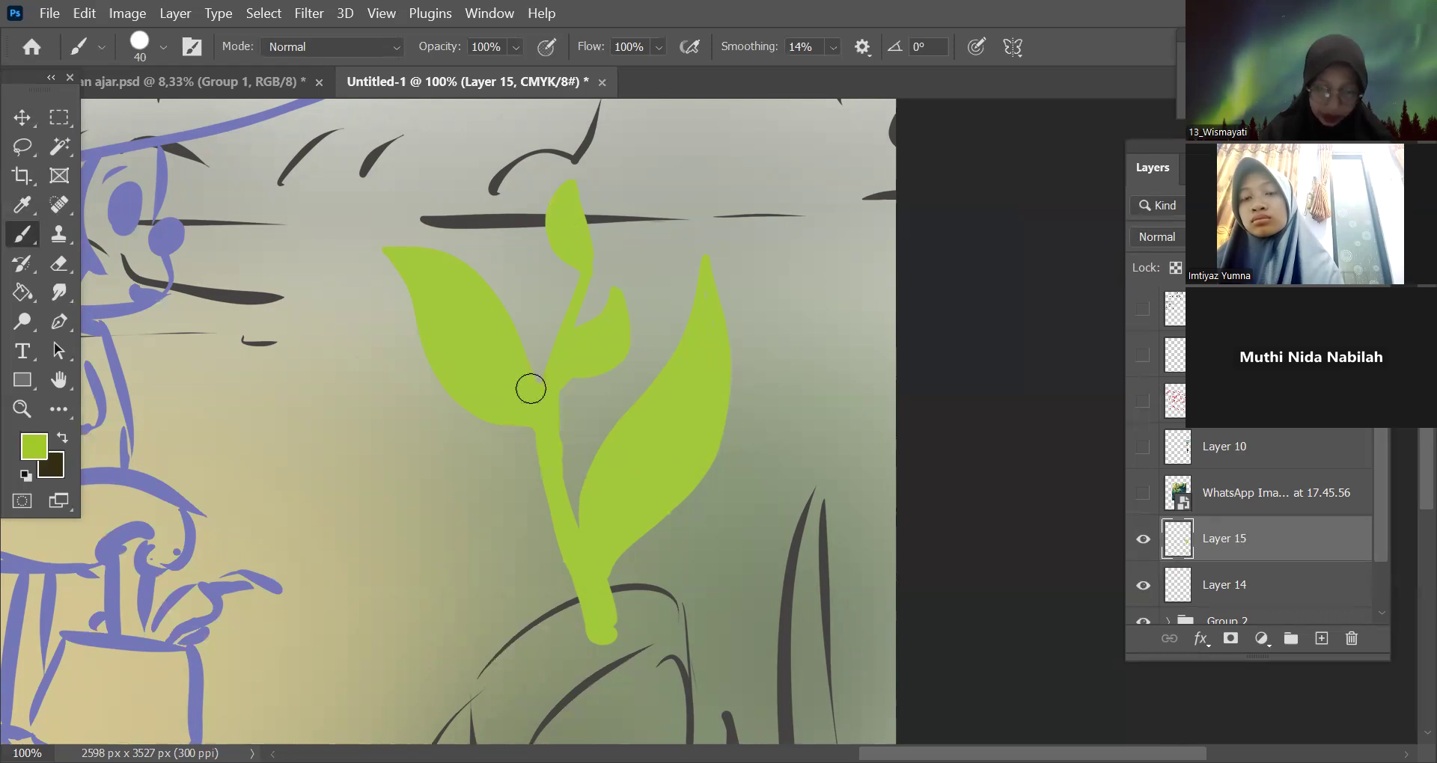
Add a Color Overlay in black (000000) to Layer 15 and compare the artwork with the plant hidden and shown.
key("ctrl+minus")
key("ctrl+minus")
key("ctrl+minus")
key("ctrl+minus")
key("ctrl+minus")
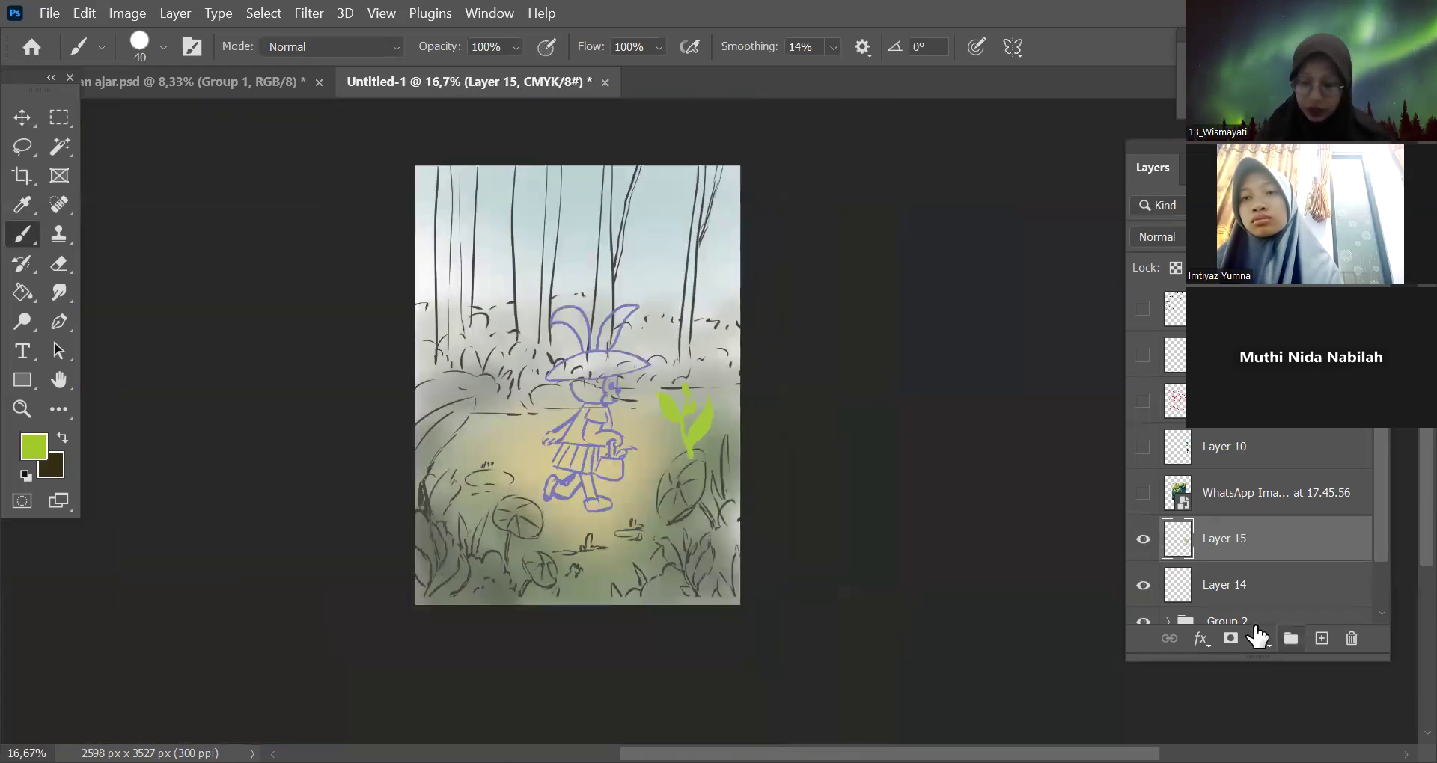
key("ctrl+plus")
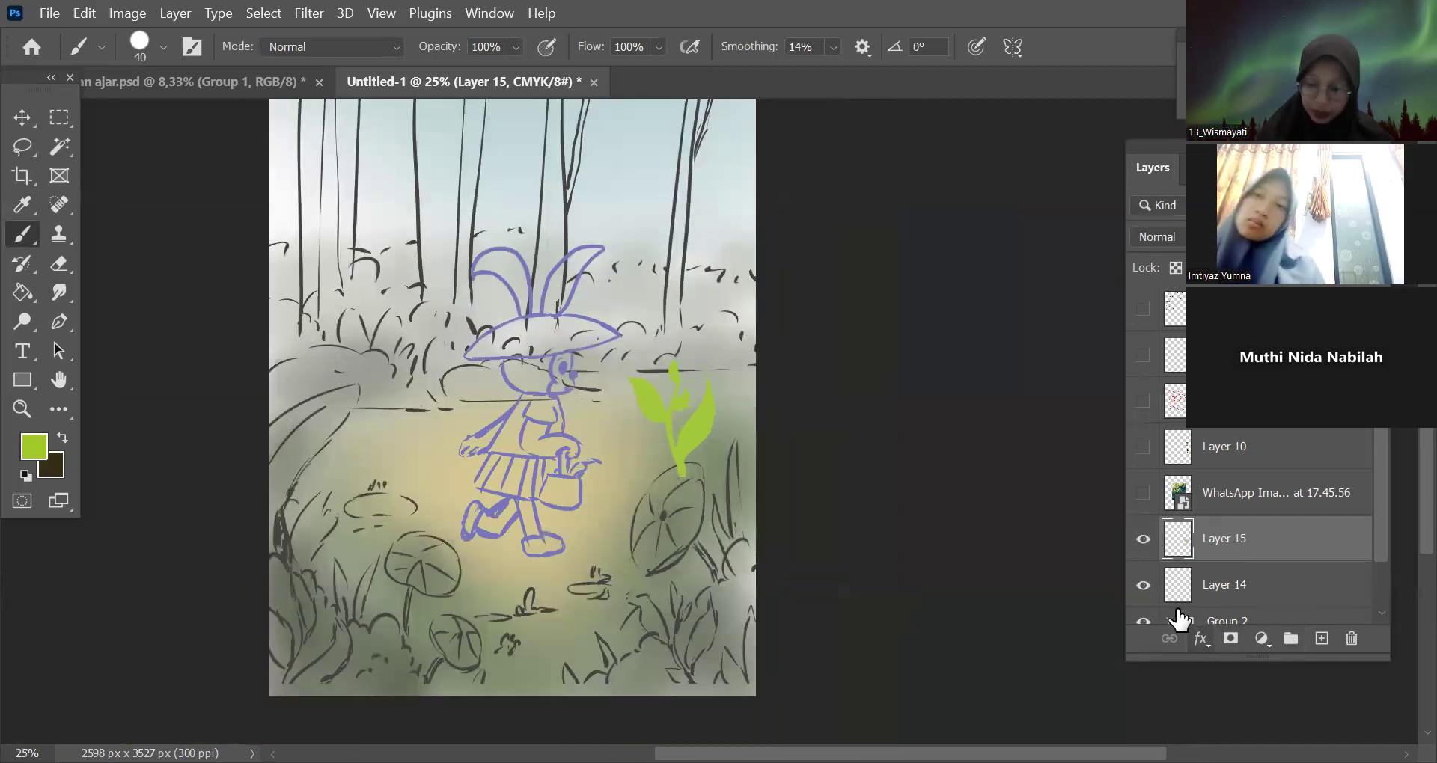
left_click(1200, 638)
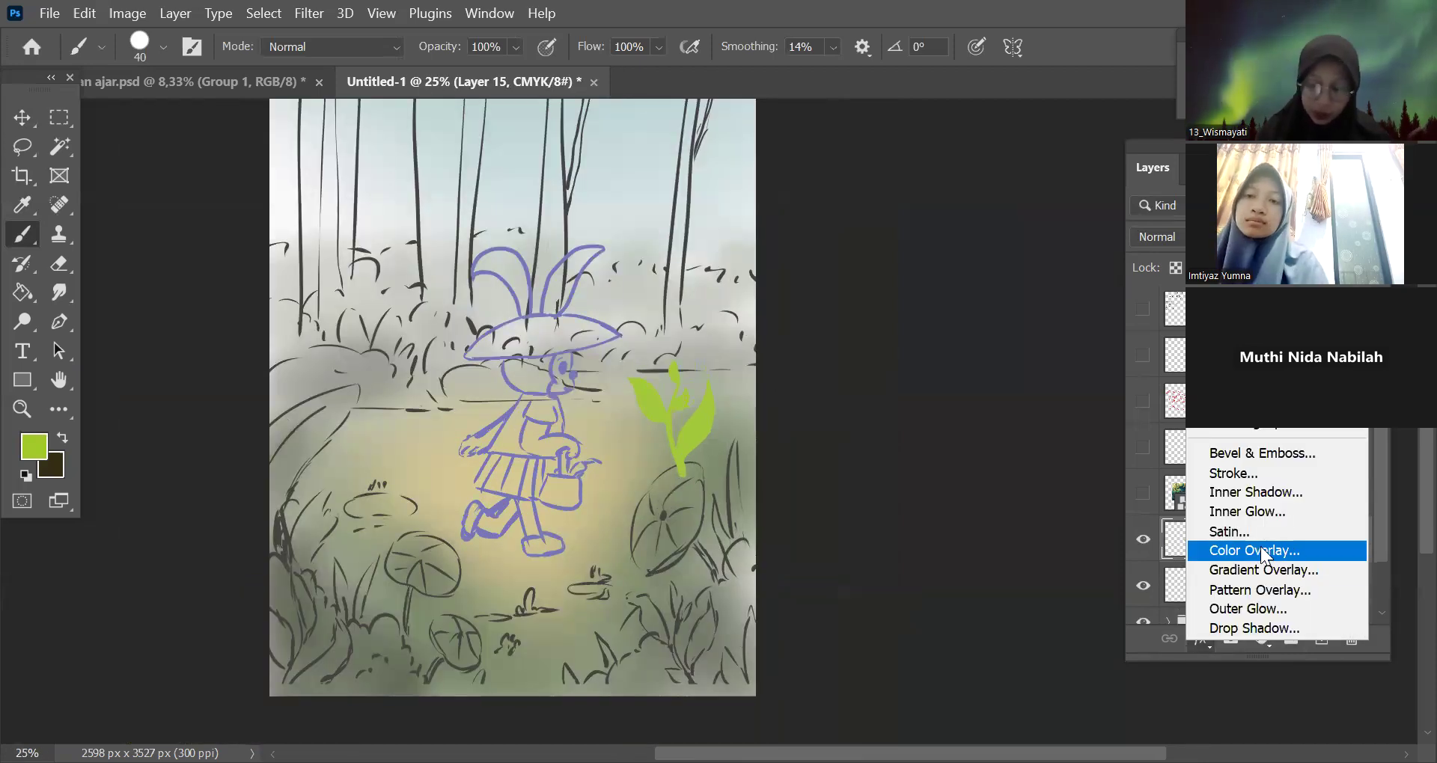
left_click(1259, 545)
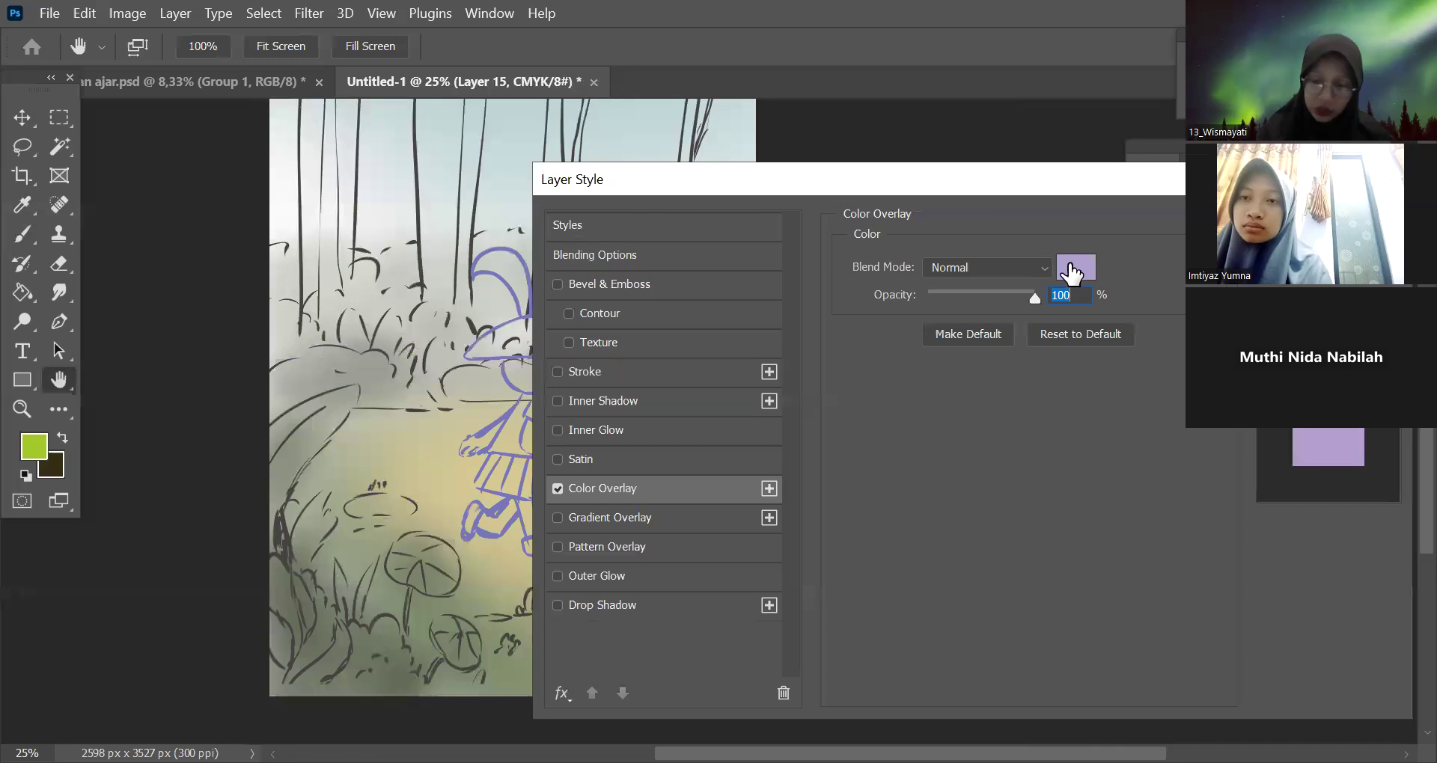
left_click(1075, 267)
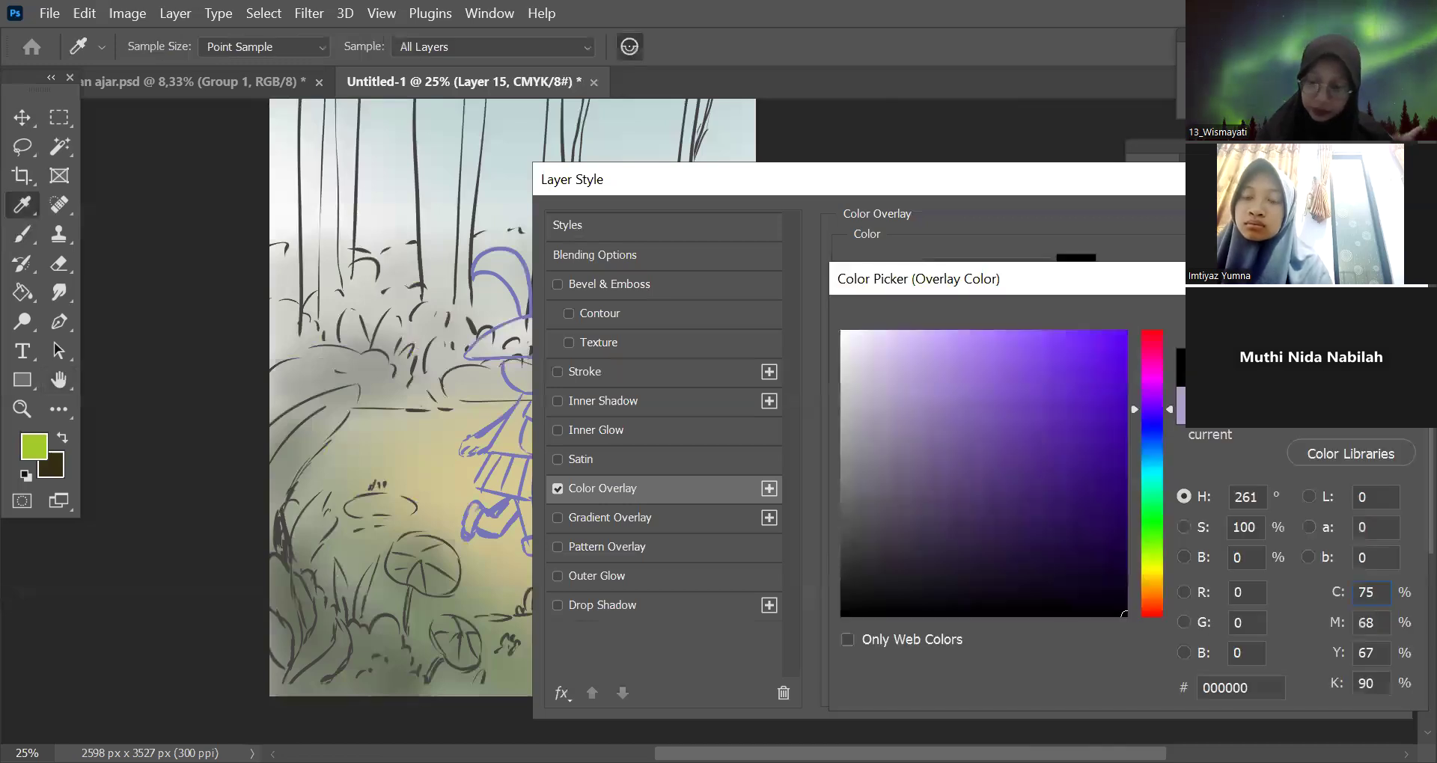
key("Return")
key("Return")
left_click(1143, 543)
left_click(1142, 542)
left_click(1143, 542)
left_click(1146, 542)
Scale up the black plant on Layer 15 with Free Transform and center it so it fills most of the canvas.
key("ctrl+minus")
key("ctrl+minus")
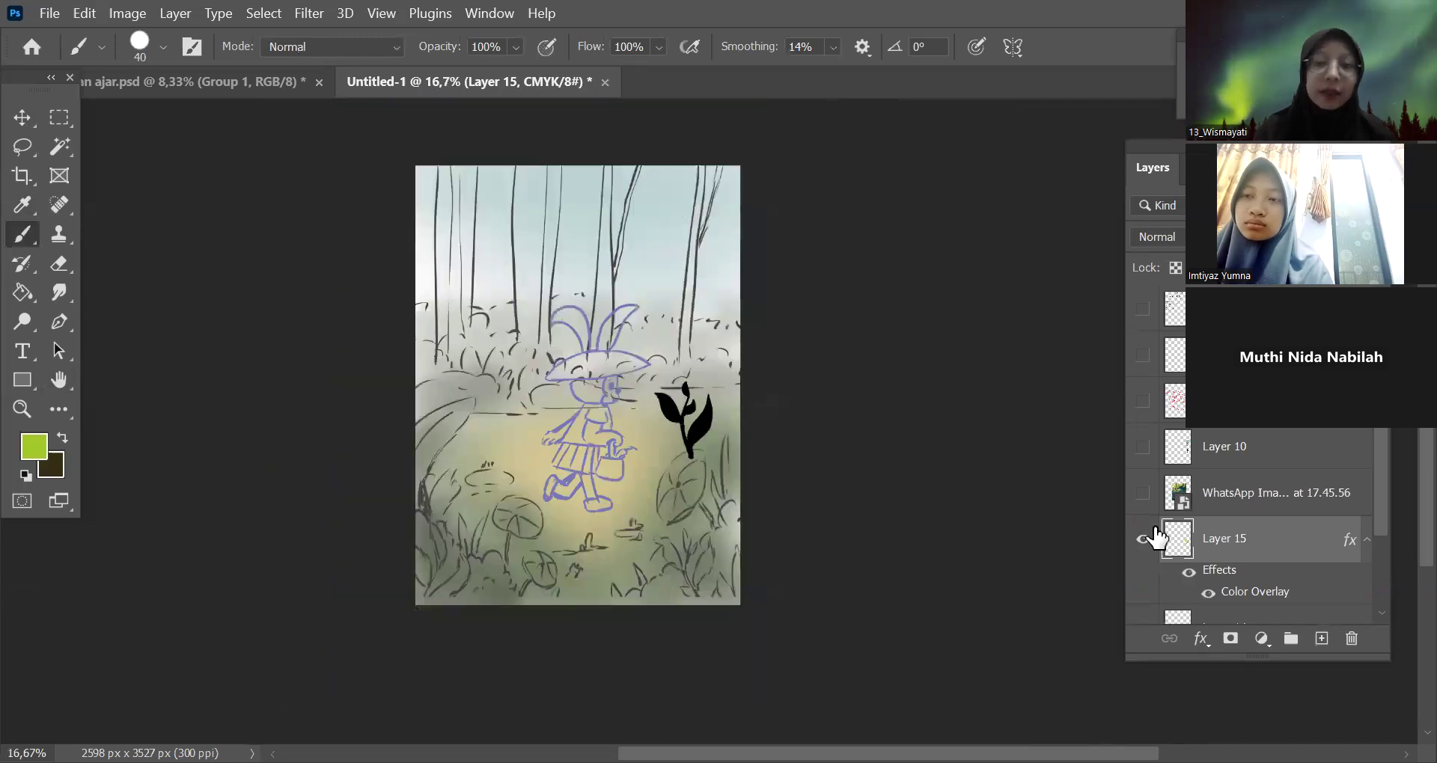
key("ctrl+t")
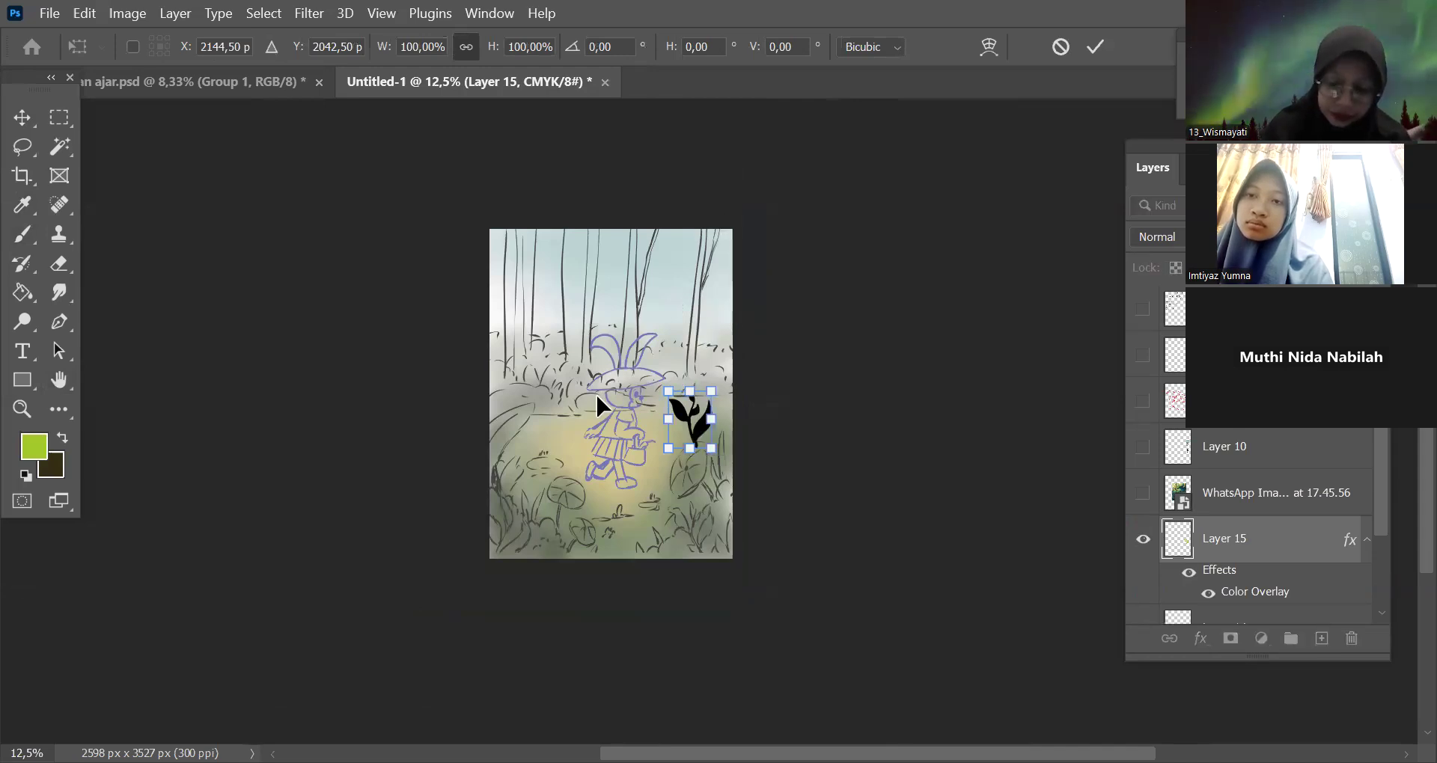
key("Escape")
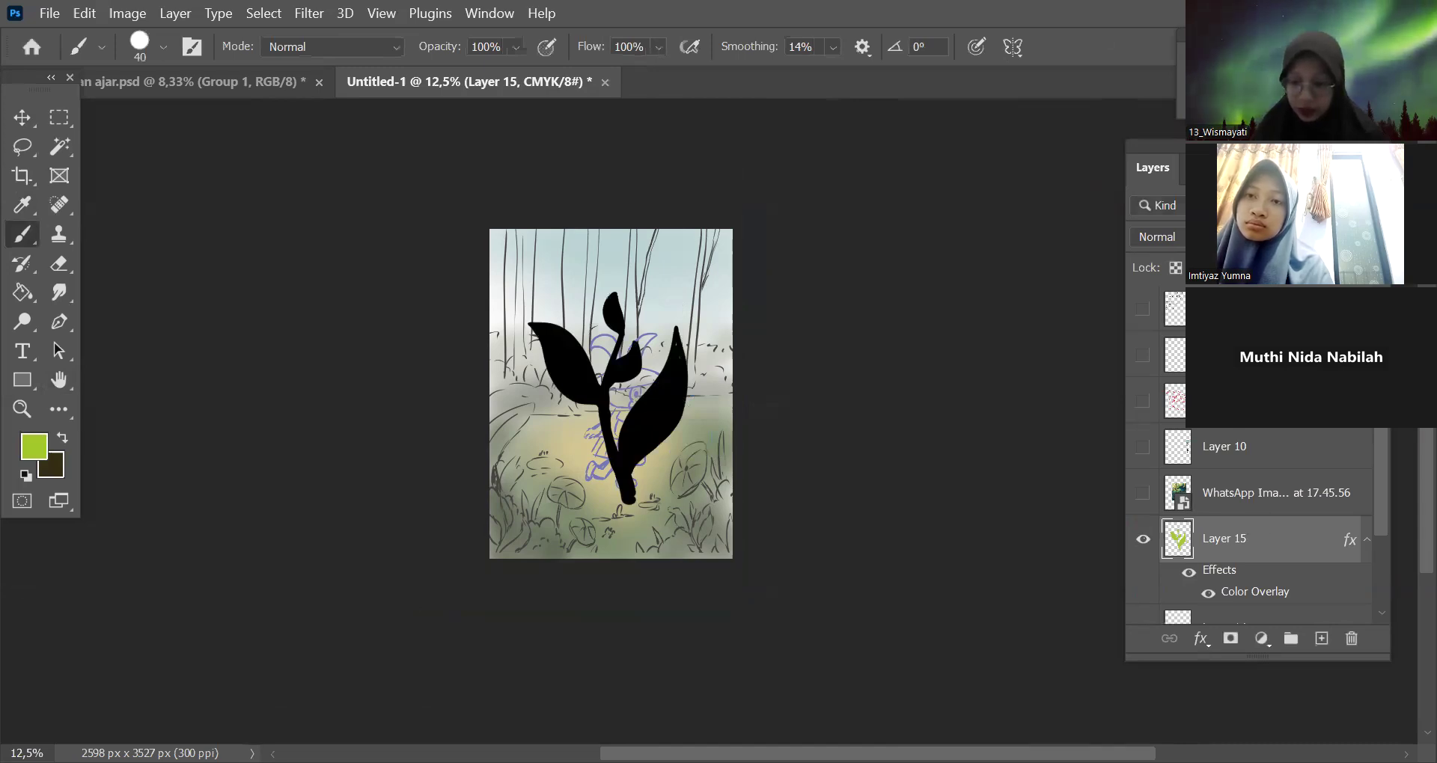
Move Layer 15 to the top of the layer stack, above Layer 7.
left_click_drag(1224, 538, 1224, 300)
left_click(1224, 394)
left_click_drag(1378, 471, 1379, 547)
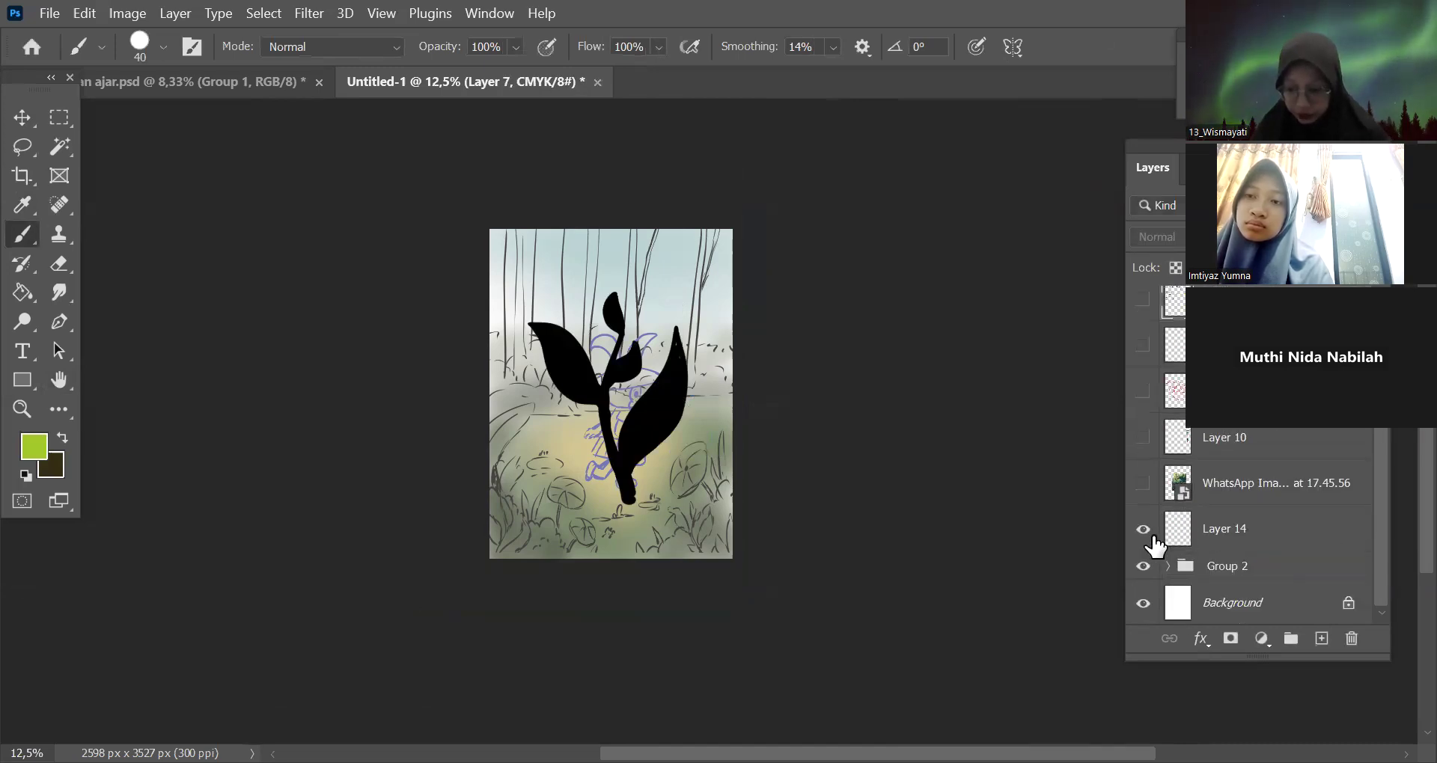
Hide Layer 14, Group 2 and the Background, and select Layer 15 so that only the plant shows on transparency.
left_click(1143, 529)
left_click(1143, 567)
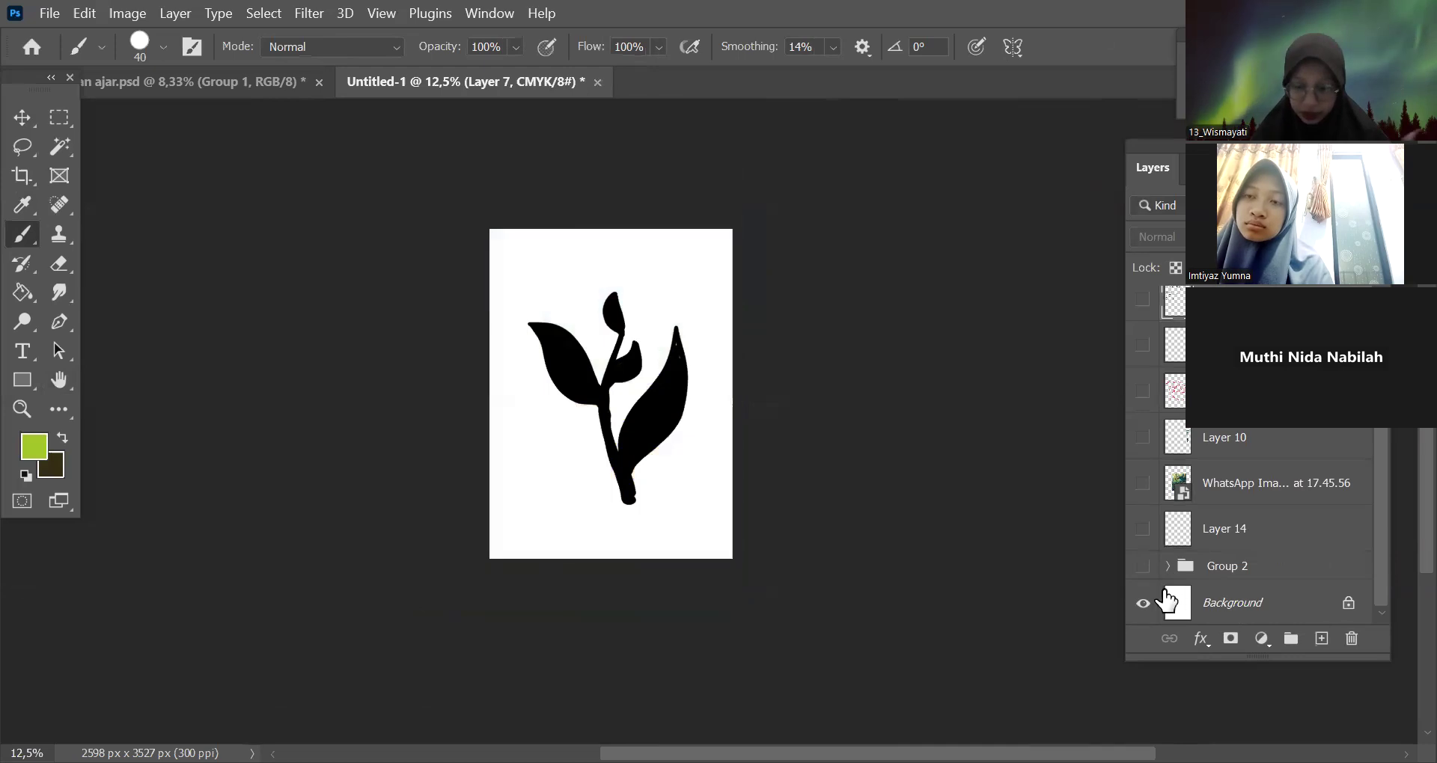
left_click(1145, 606)
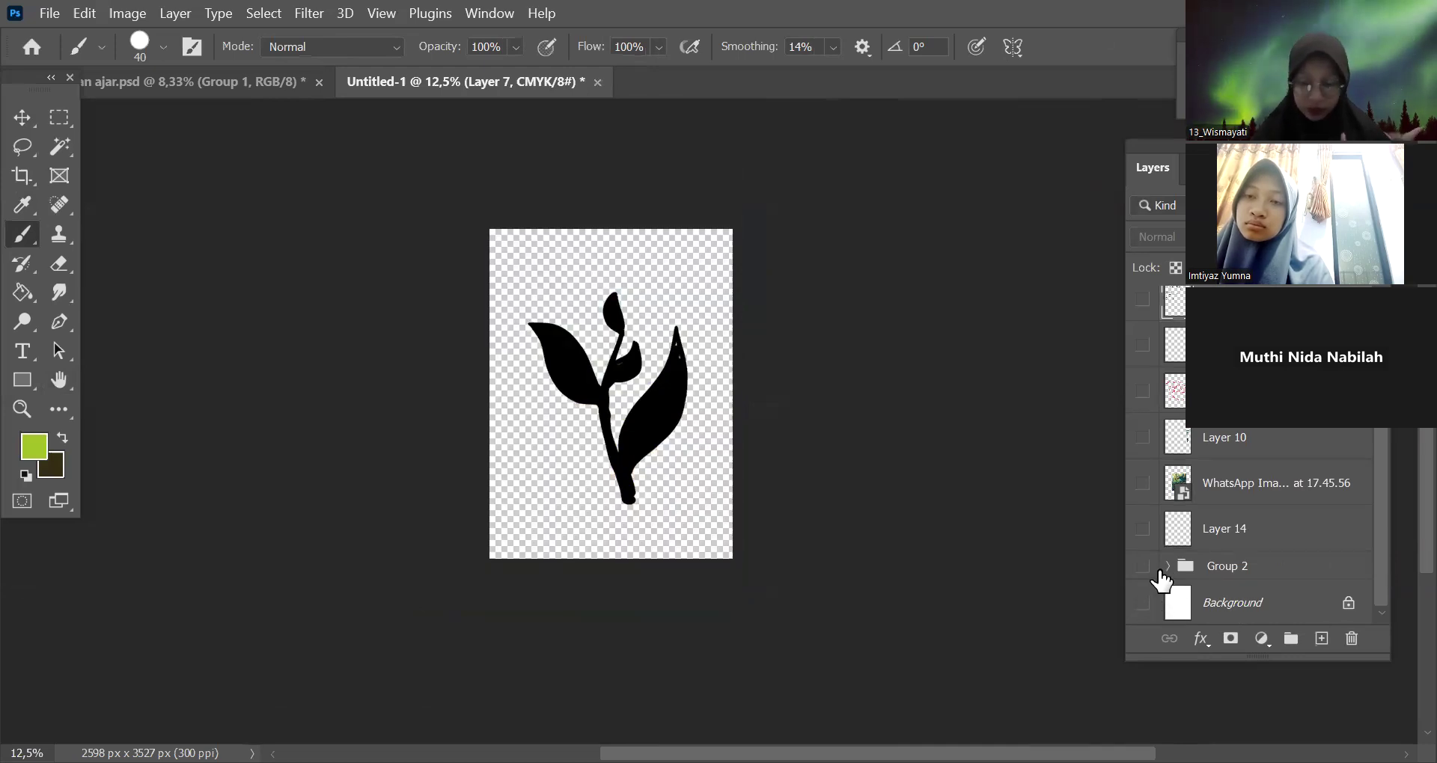
left_click(1142, 298)
left_click(1142, 298)
scroll(1257, 464, "up", 2)
left_click(1175, 309)
left_click(1143, 309)
left_click(1143, 309)
left_click(1143, 311)
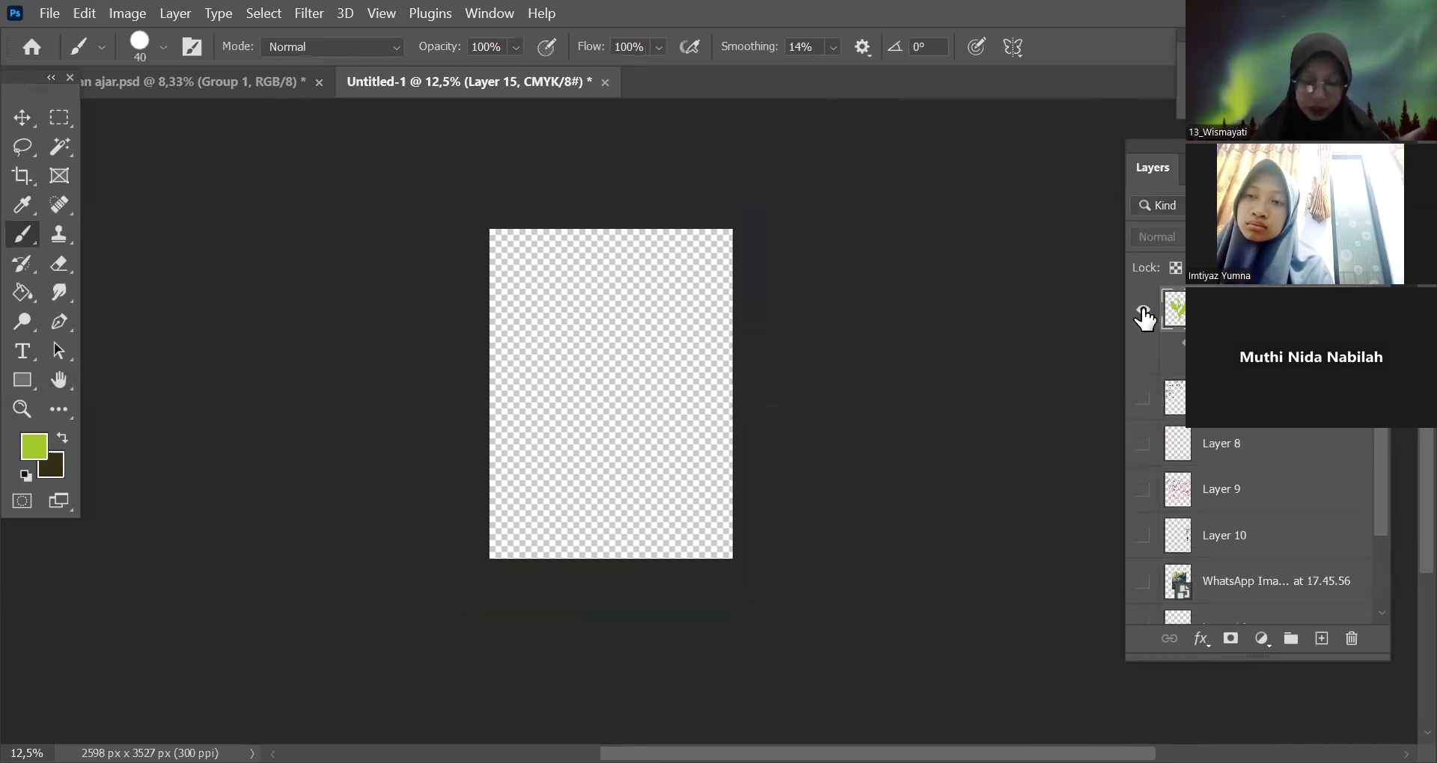
left_click(1143, 311)
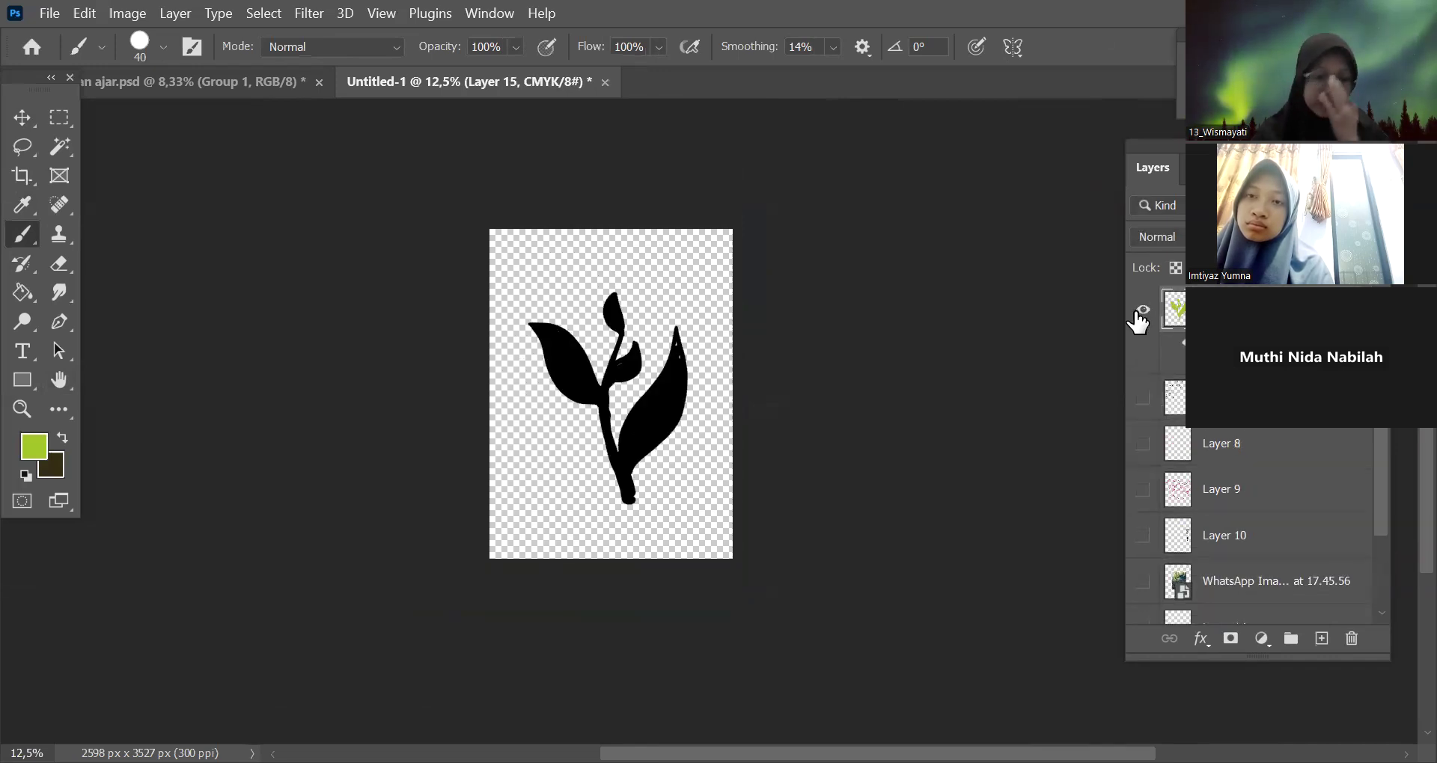
Define the plant silhouette as a brush preset named rumput.
left_click(87, 12)
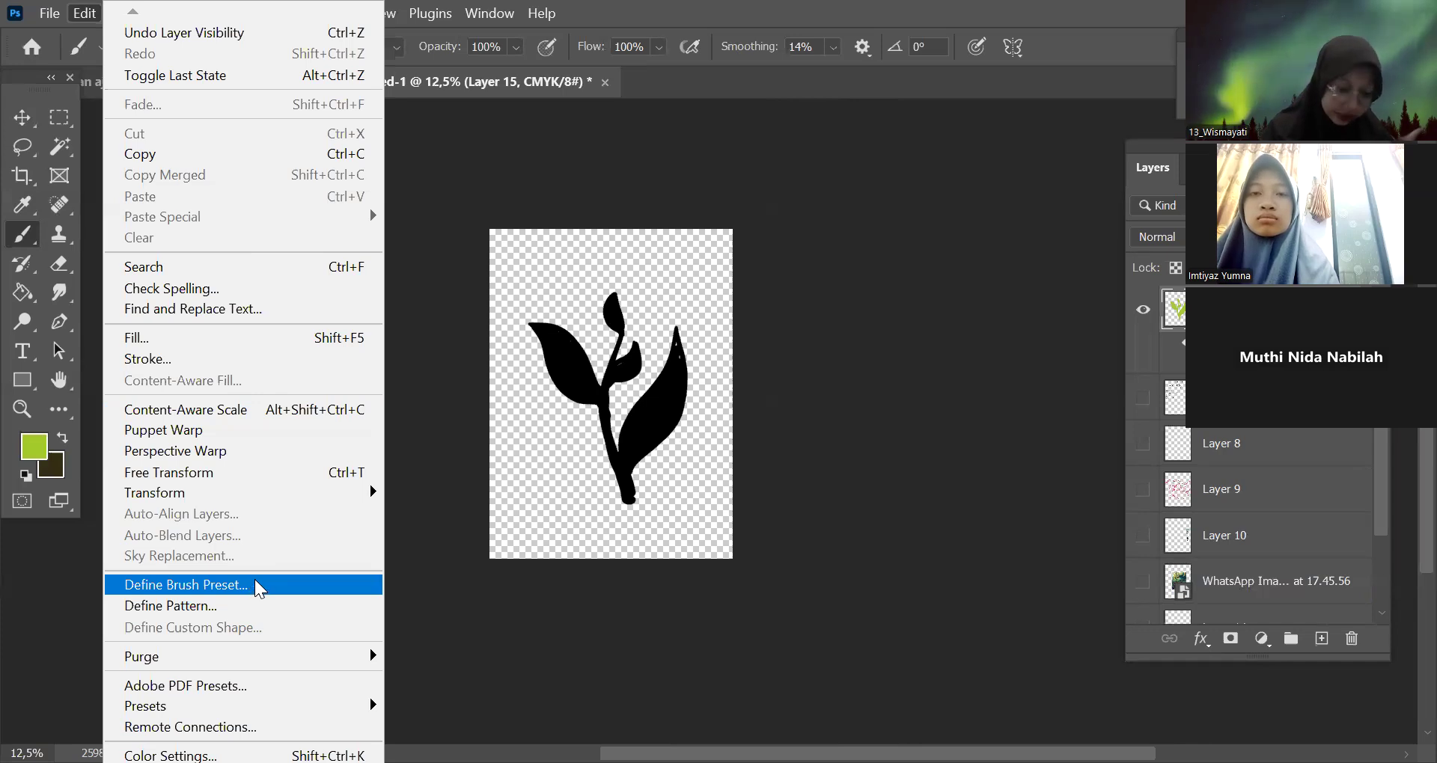
key("Return")
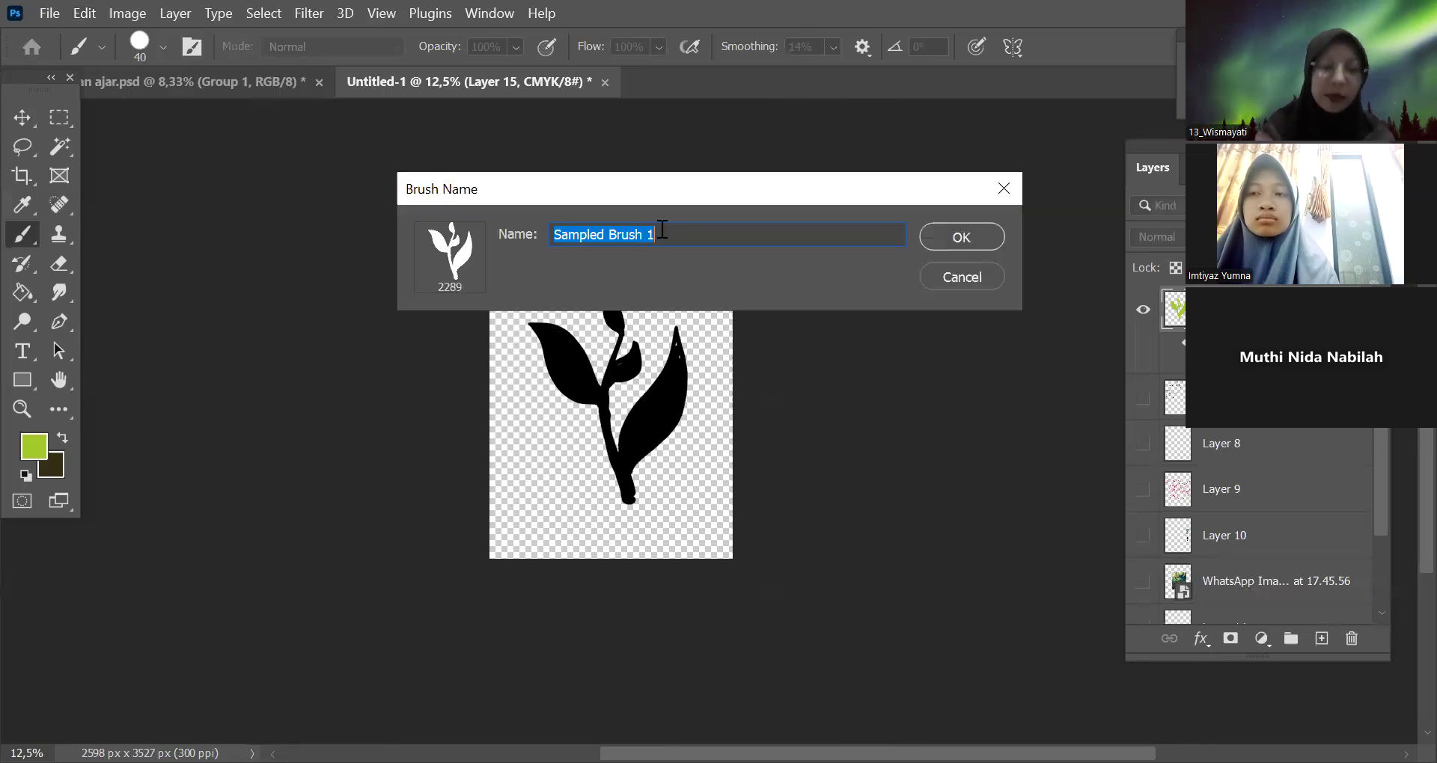
type("rumput")
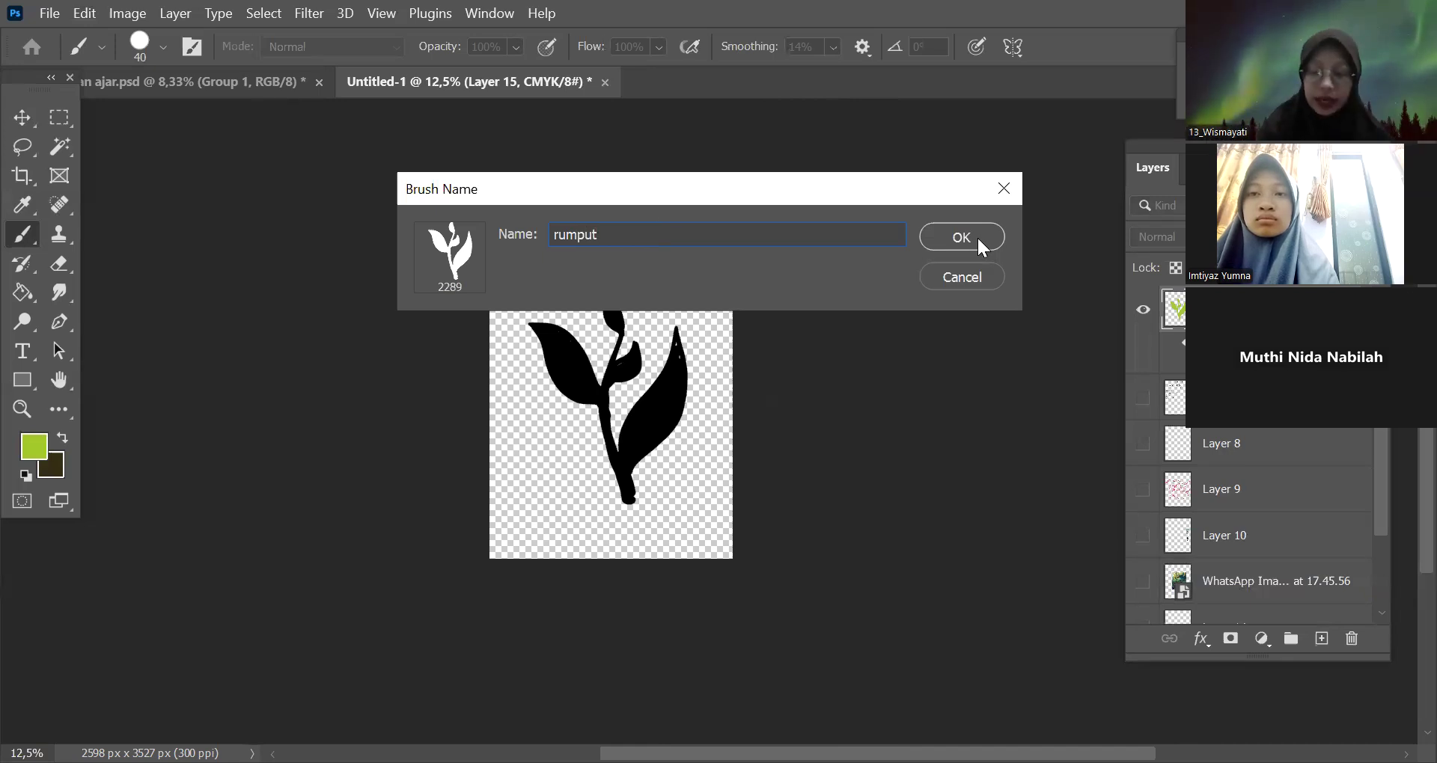
left_click(976, 236)
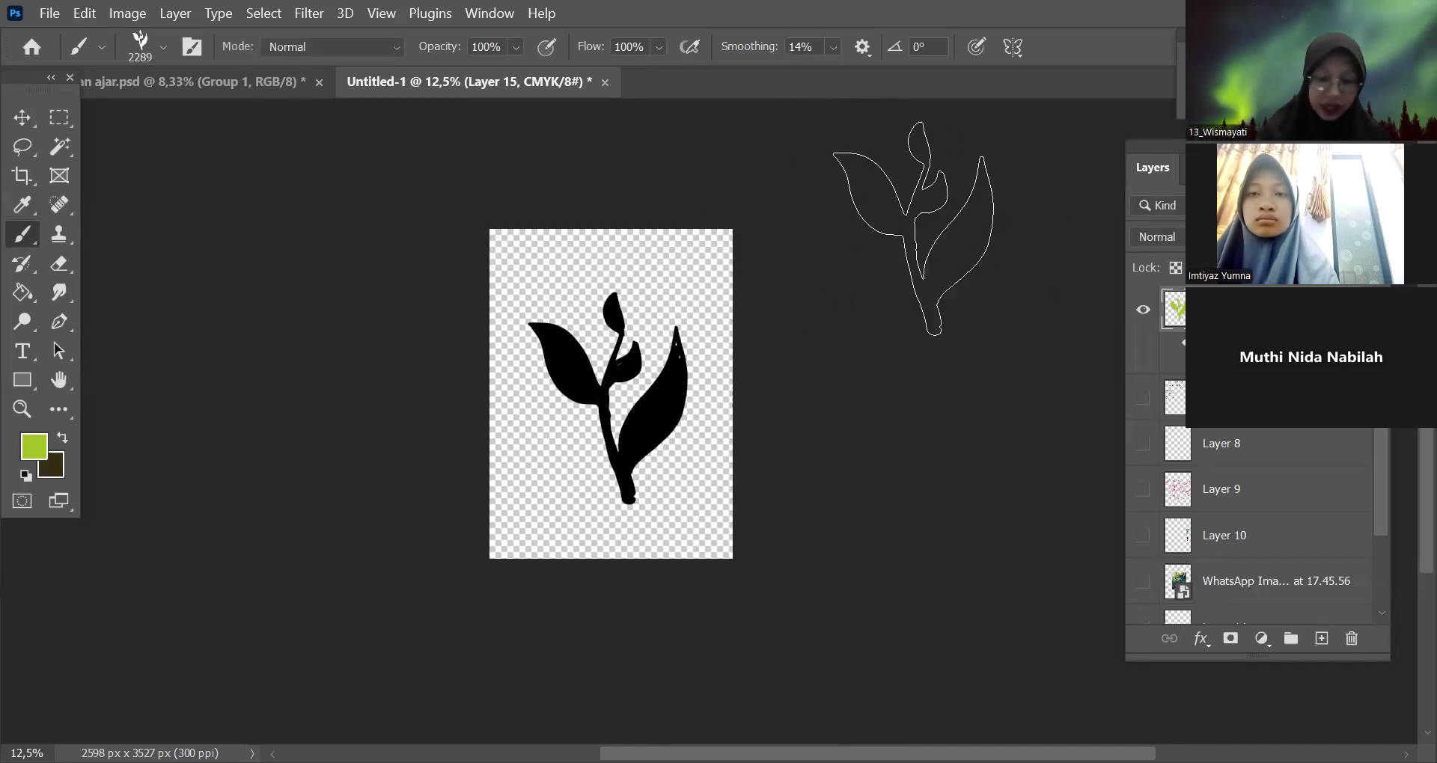
Try stamping the full-size rumput brush over the plant on Layer 15 and undo the stamps.
left_click(558, 395)
key("ctrl+z")
left_click(670, 344)
key("ctrl+z")
Hide Layer 15, add a new empty layer and reduce the rumput brush to 800 px.
left_click(1142, 309)
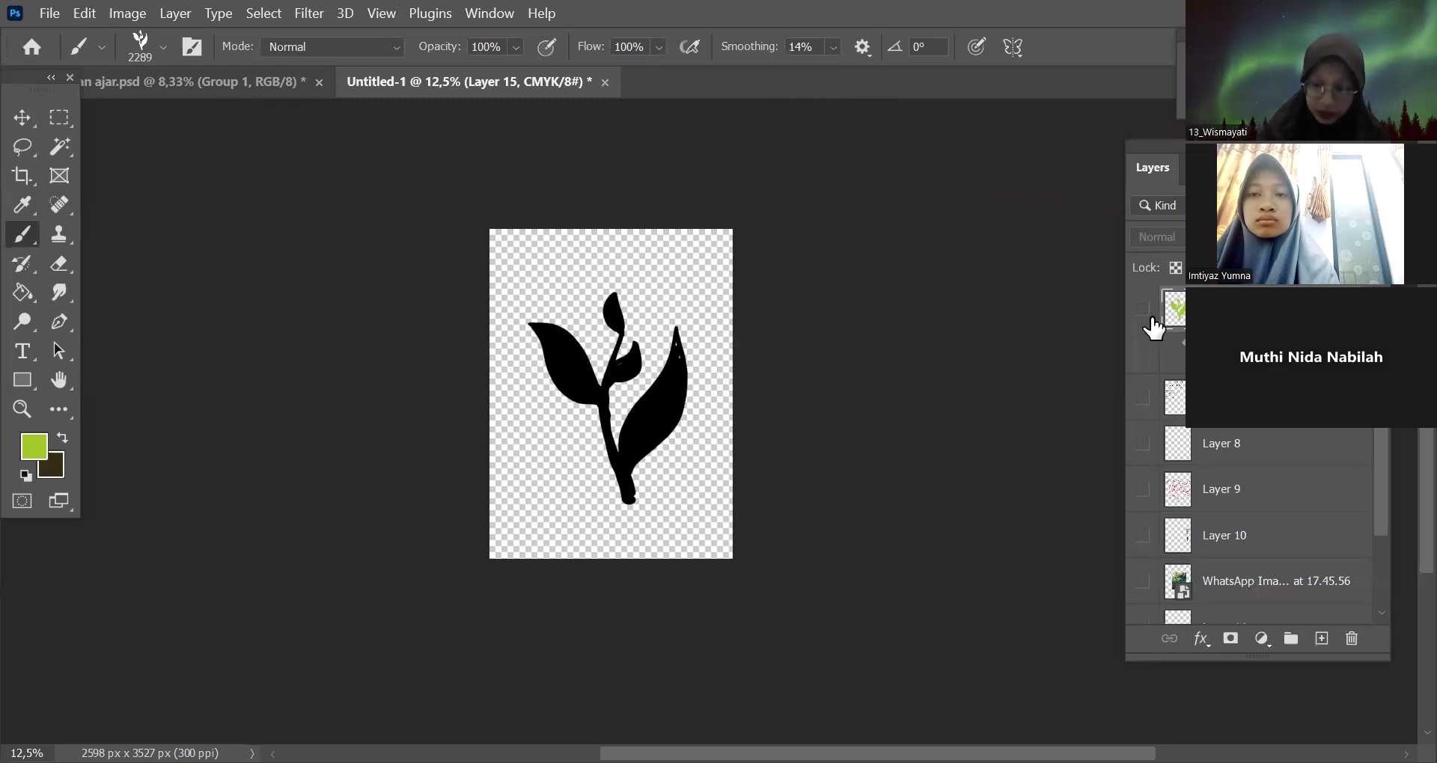
left_click(1322, 640)
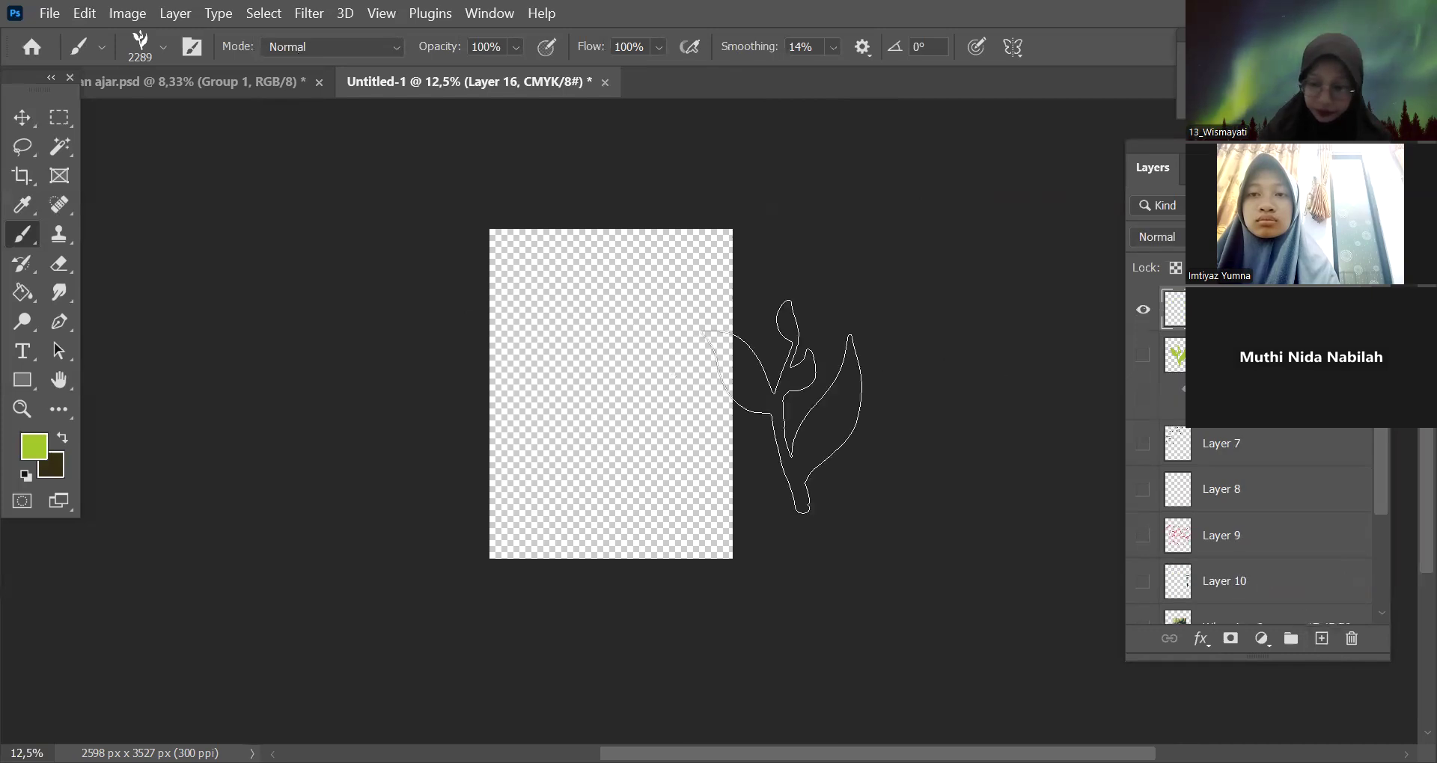
key("bracketleft")
key("bracketleft")
key("bracketleft")
key("bracketleft")
key("bracketleft")
key("bracketleft")
key("bracketleft")
key("bracketleft")
key("bracketleft")
key("bracketleft")
key("bracketleft")
key("bracketleft")
key("bracketleft")
key("bracketleft")
key("bracketleft")
Stamp test plants in lime green across the new layer with the 800 px rumput brush.
left_click(566, 348)
left_click(638, 315)
left_click(618, 396)
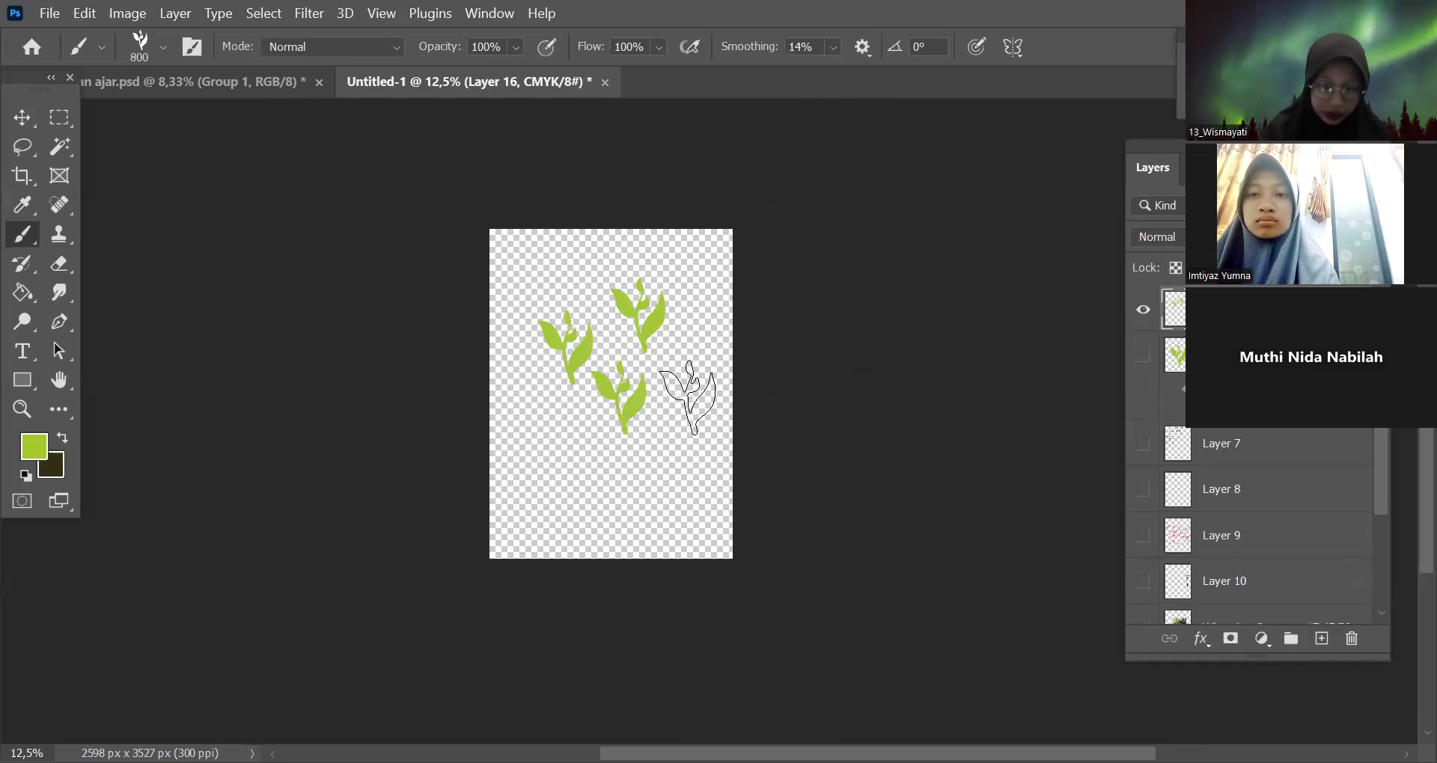
left_click(595, 449)
left_click(687, 396)
left_click(683, 468)
left_click(551, 501)
left_click(537, 415)
left_click(618, 324)
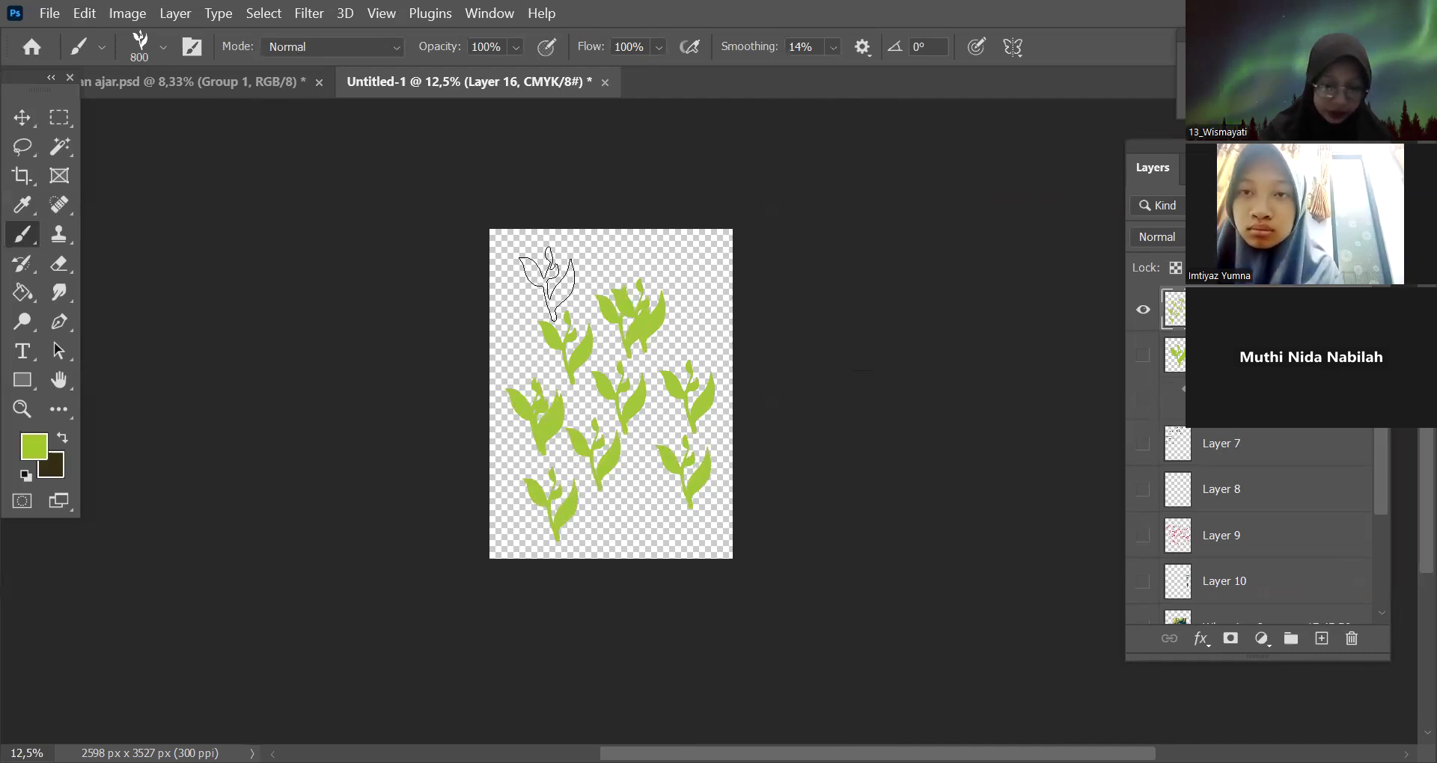
left_click(545, 283)
Undo all the test plant stamps on the new layer.
key("ctrl+z")
key("ctrl+z")
key("ctrl+z")
key("ctrl+z")
key("ctrl+z")
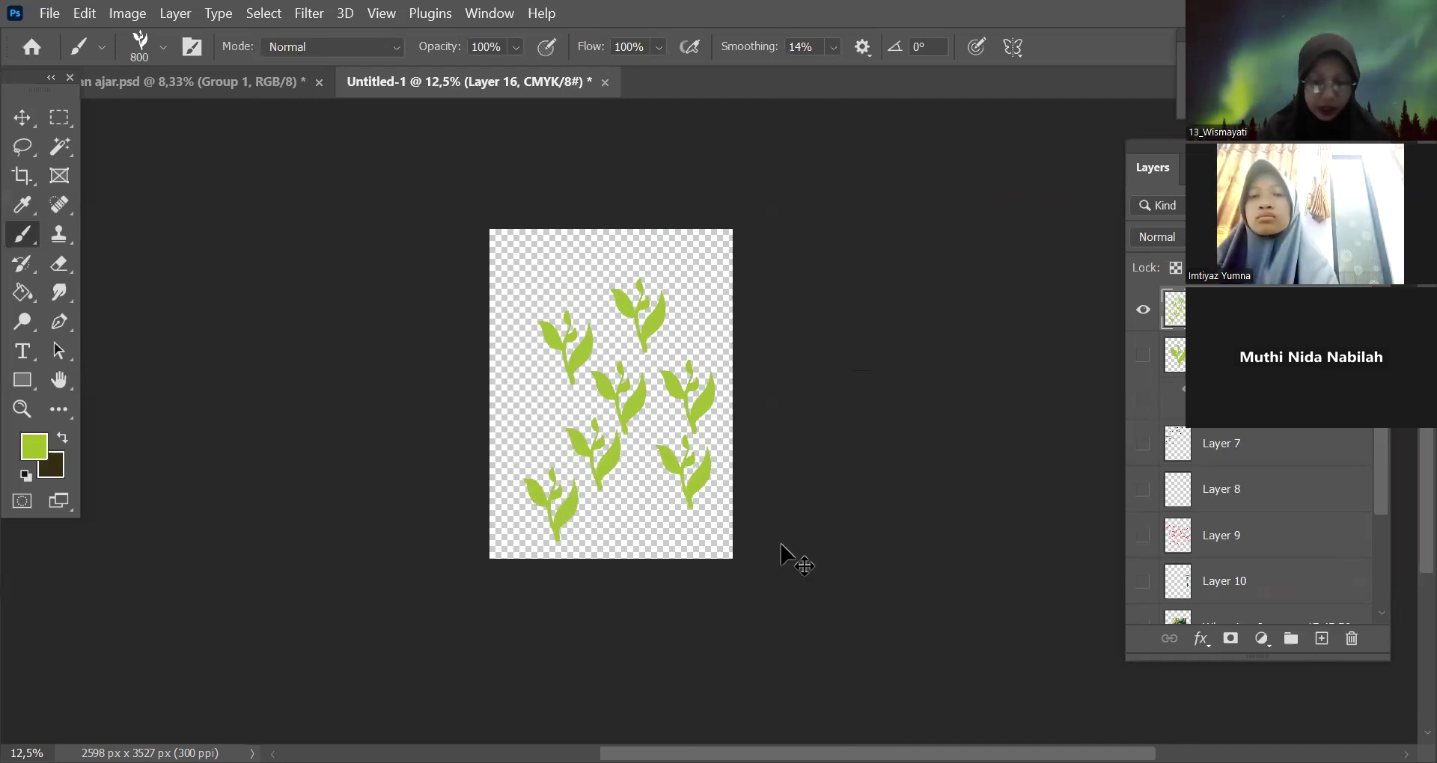
key("ctrl+z")
key("ctrl+z")
key("ctrl+z")
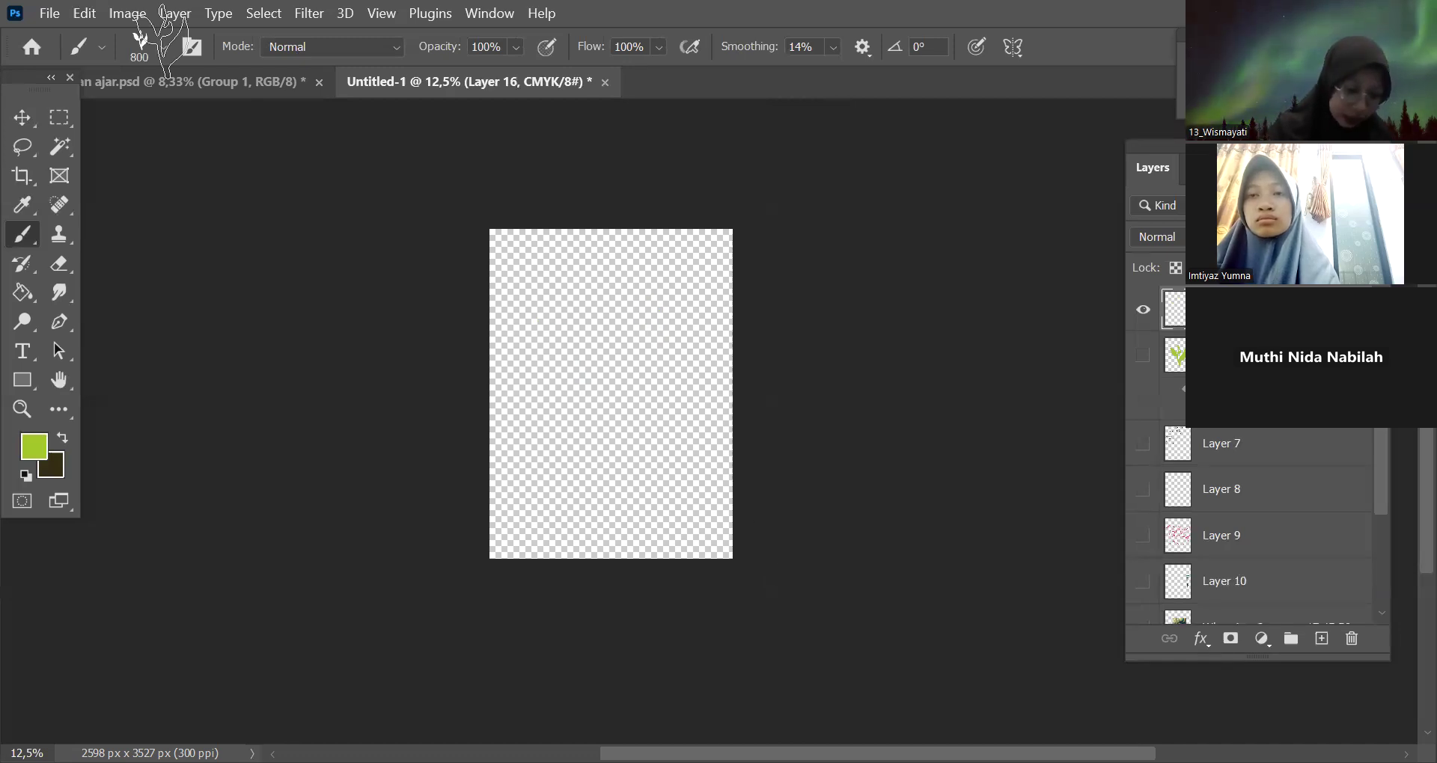
Save the 800 px plant brush as a new preset named rumput 3, with tool settings included and brush size not captured.
right_click(651, 503)
scroll(654, 534, "down", 2)
scroll(674, 344, "up", 2)
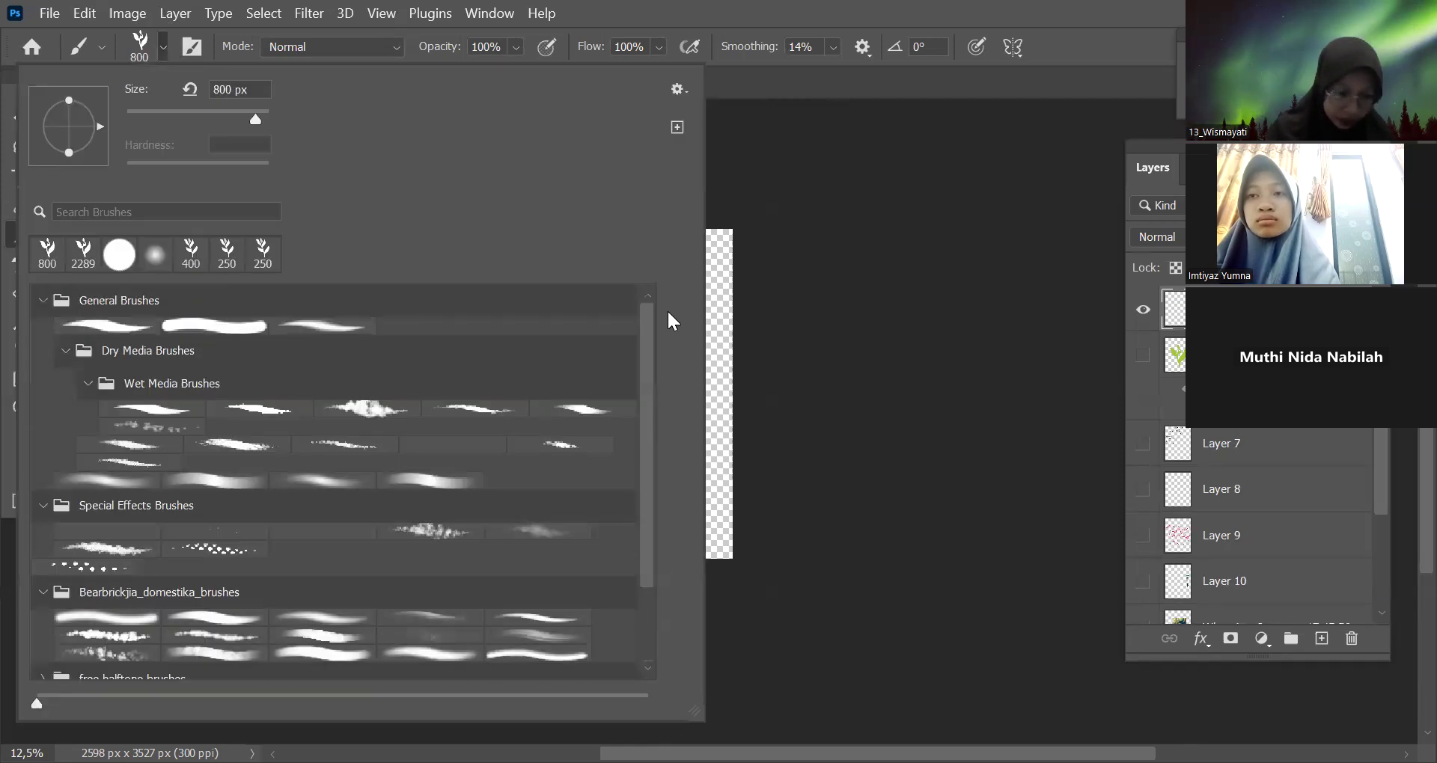
left_click(42, 300)
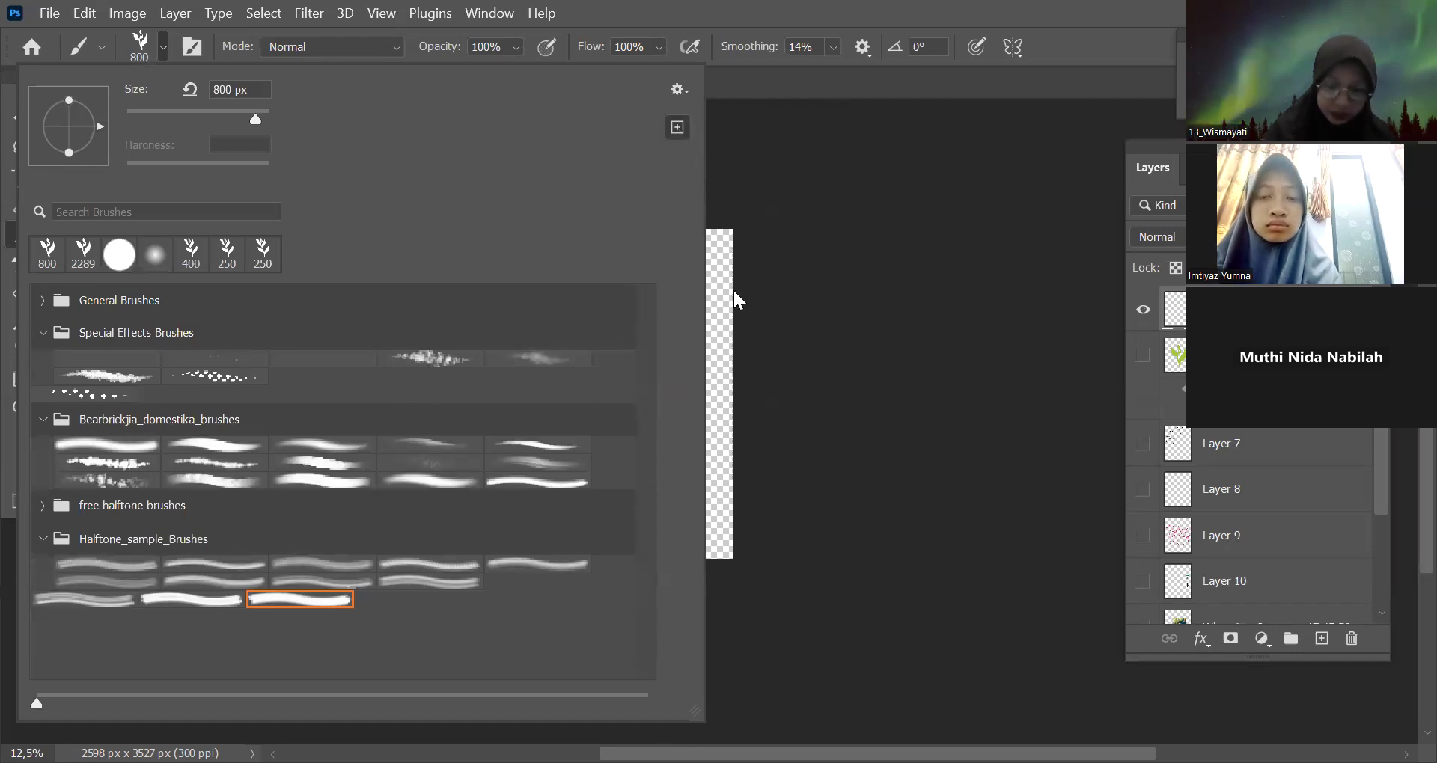
left_click(617, 234)
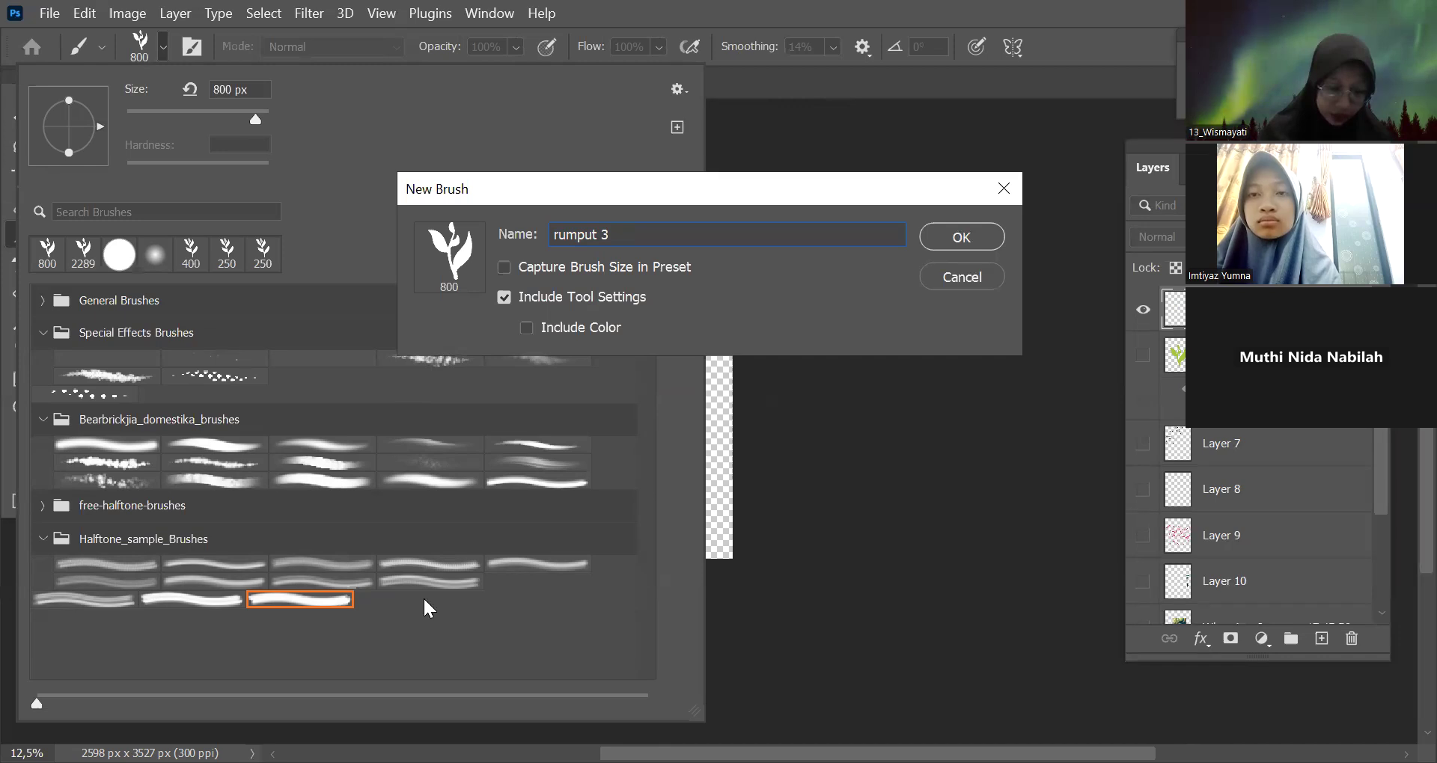
key("Return")
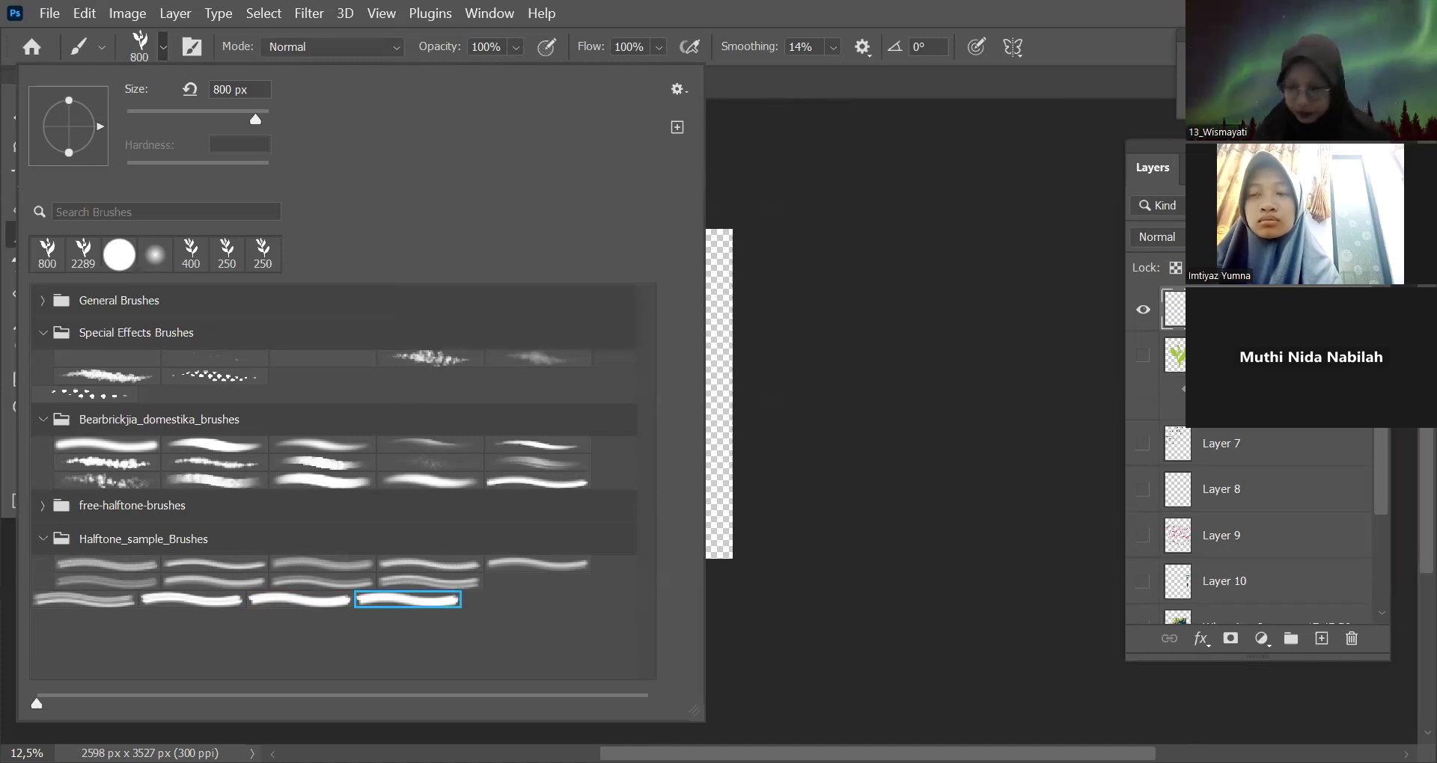
Show Group 2 and the Background layer, and add a new empty layer directly above Group 2.
scroll(1134, 516, "down", 2)
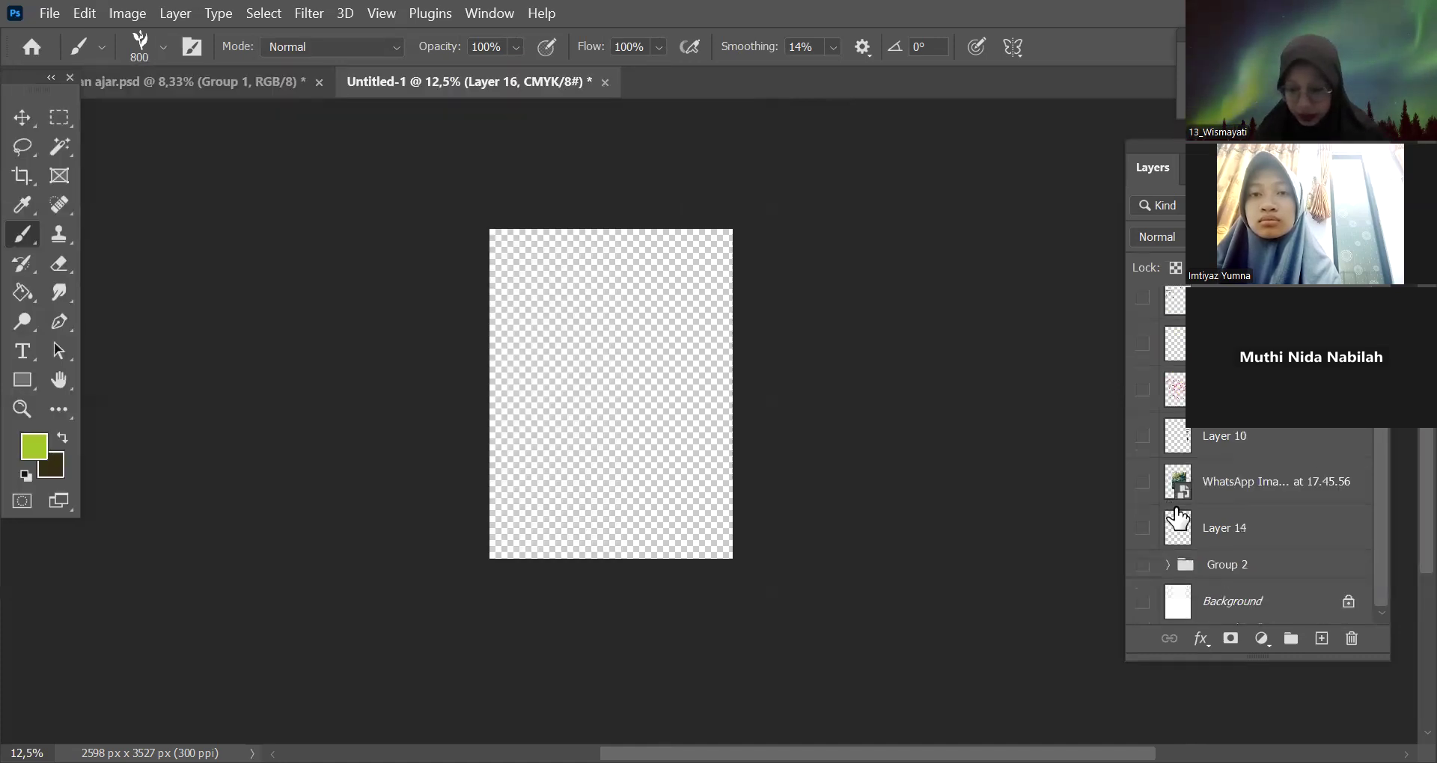
left_click(1143, 566)
left_click(1144, 603)
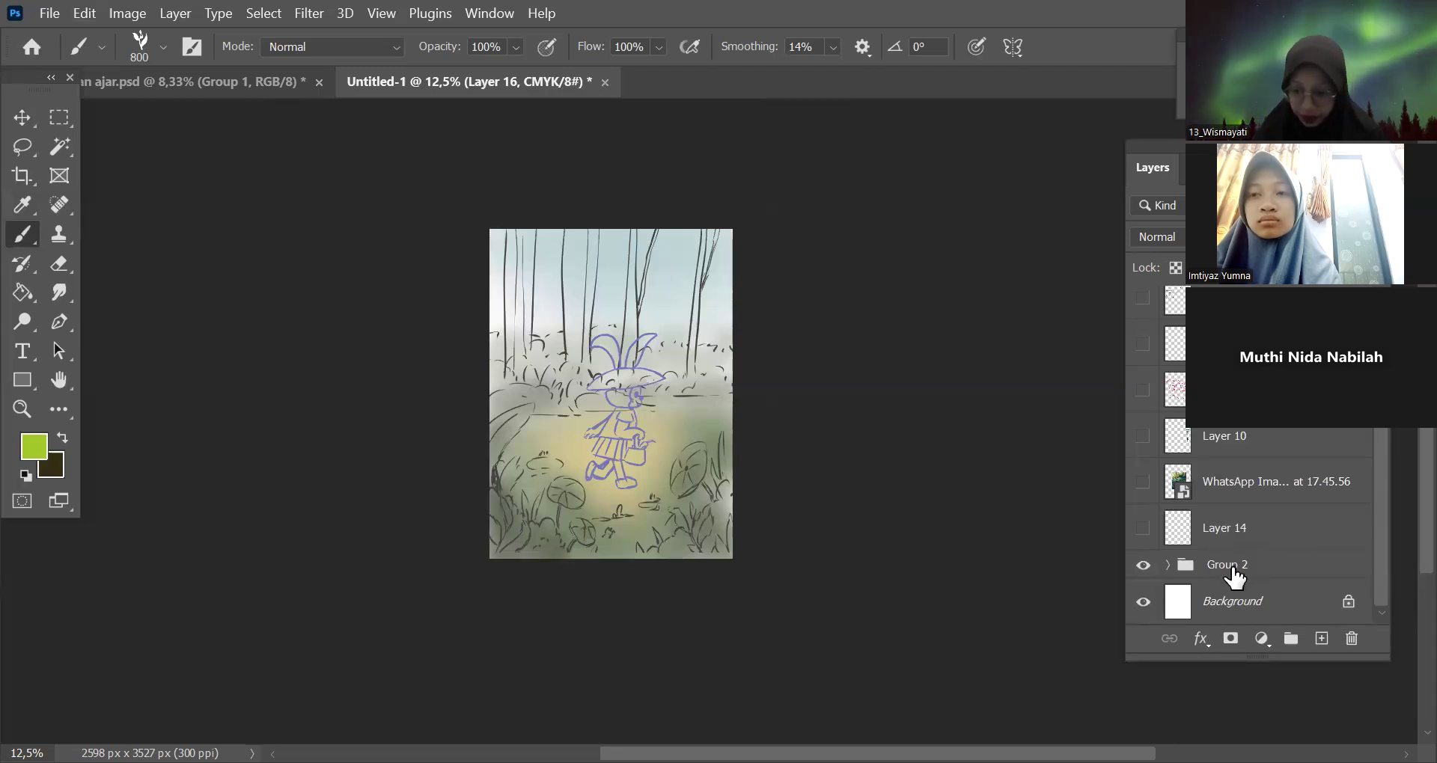
left_click(1276, 575)
left_click(1322, 639)
Reduce the plant brush to 700 px and stamp one lime green plant in the lower right corner of the illustration.
key("ctrl+plus")
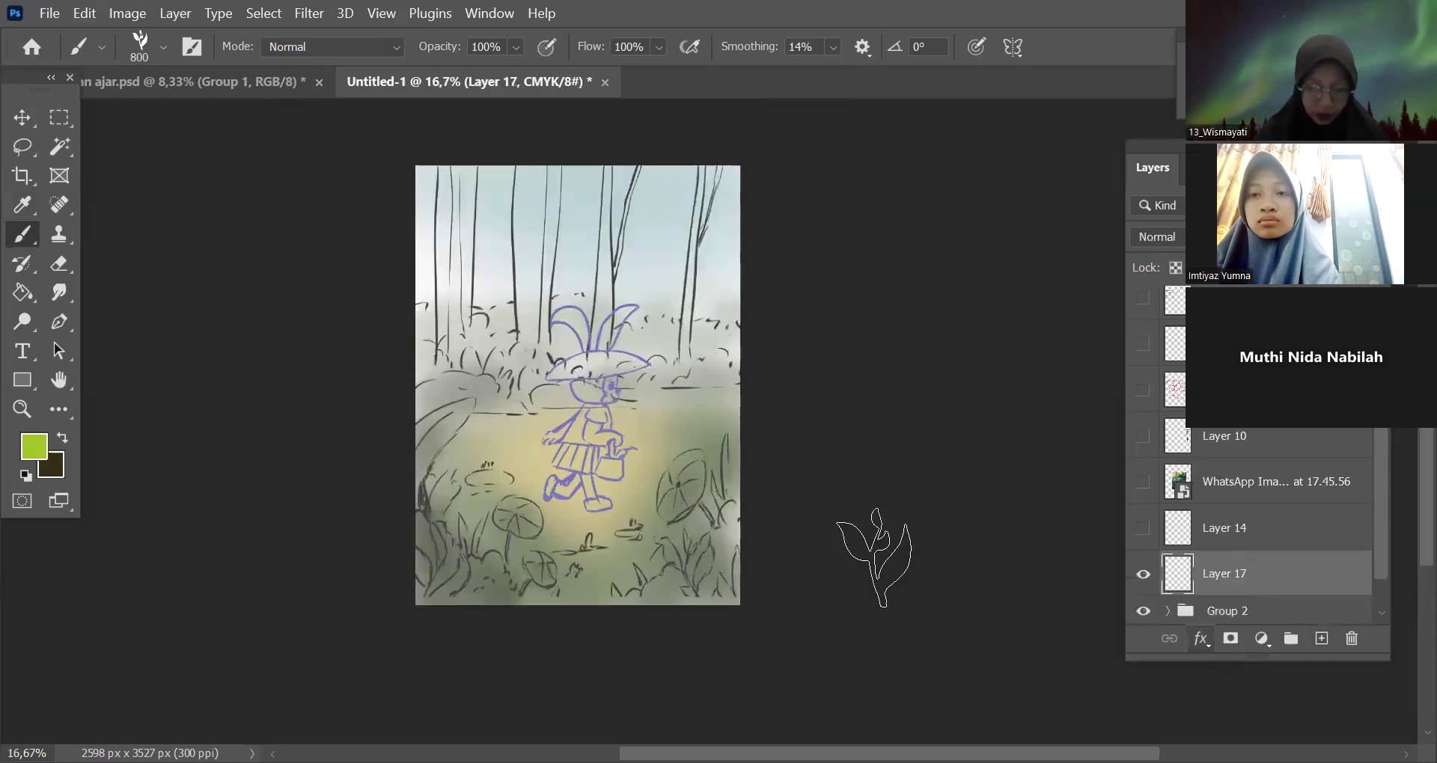
left_click_drag(873, 558, 962, 400)
key("ctrl+plus")
key("ctrl+plus")
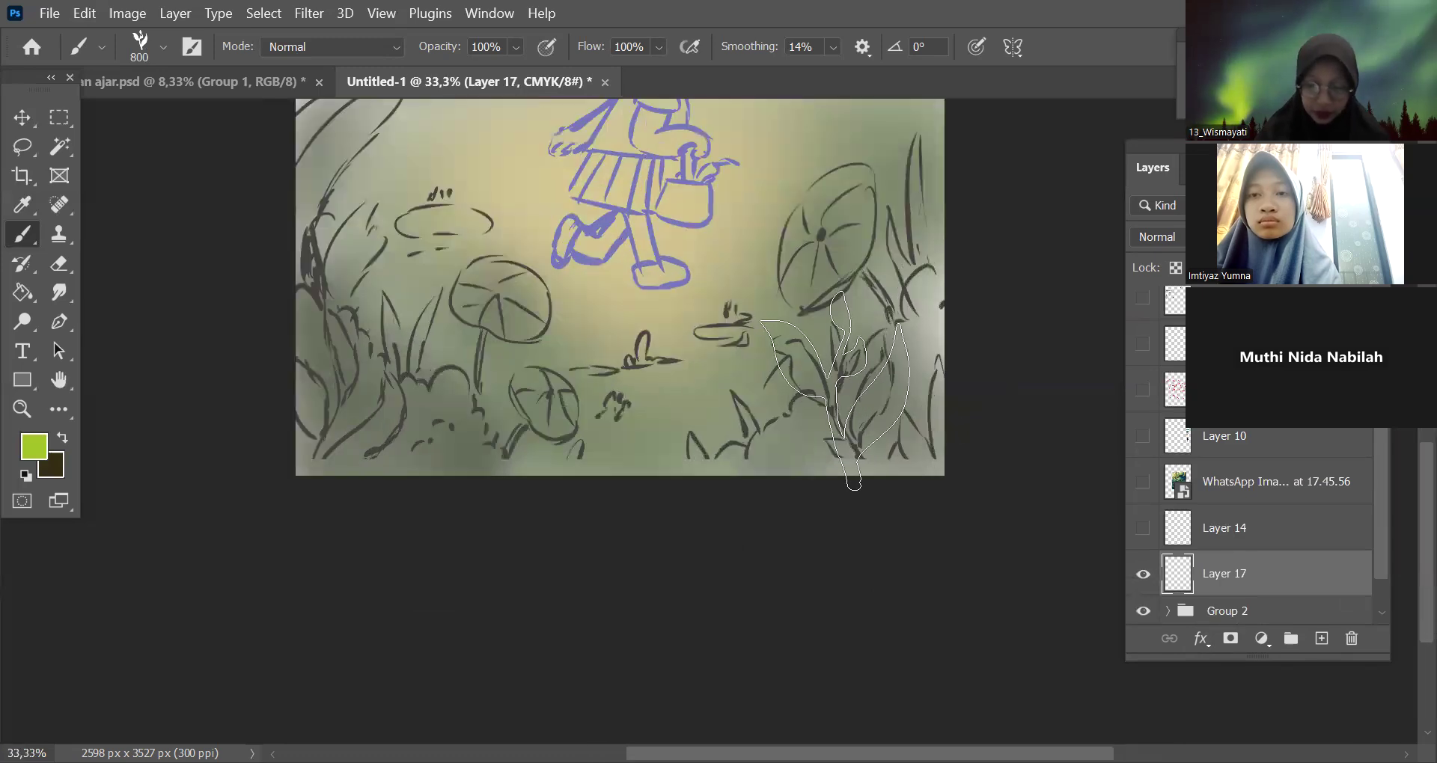
key("bracketleft")
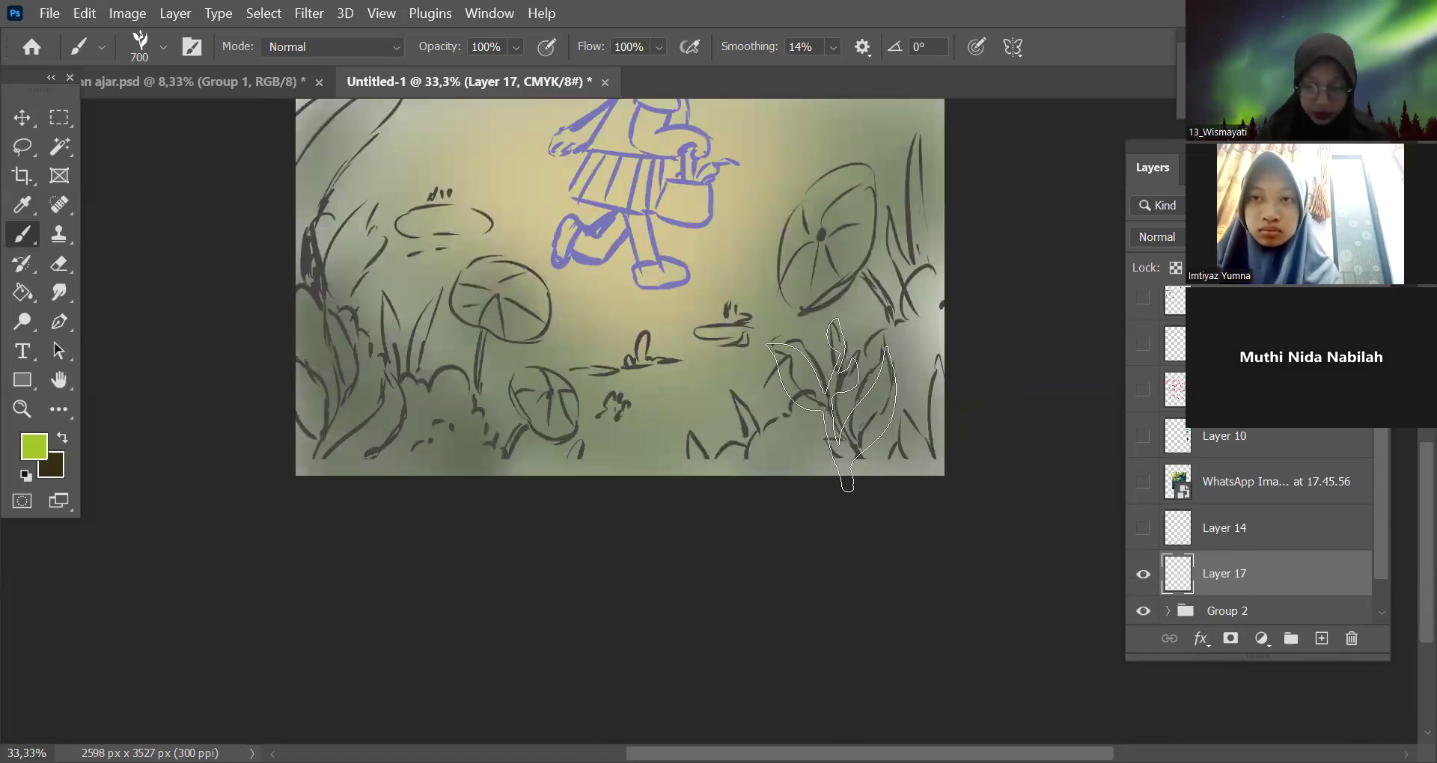
left_click(832, 404)
Add another new layer and stamp a 700 px lime green plant in the lower left corner of the illustration.
left_click_drag(928, 568, 1068, 609)
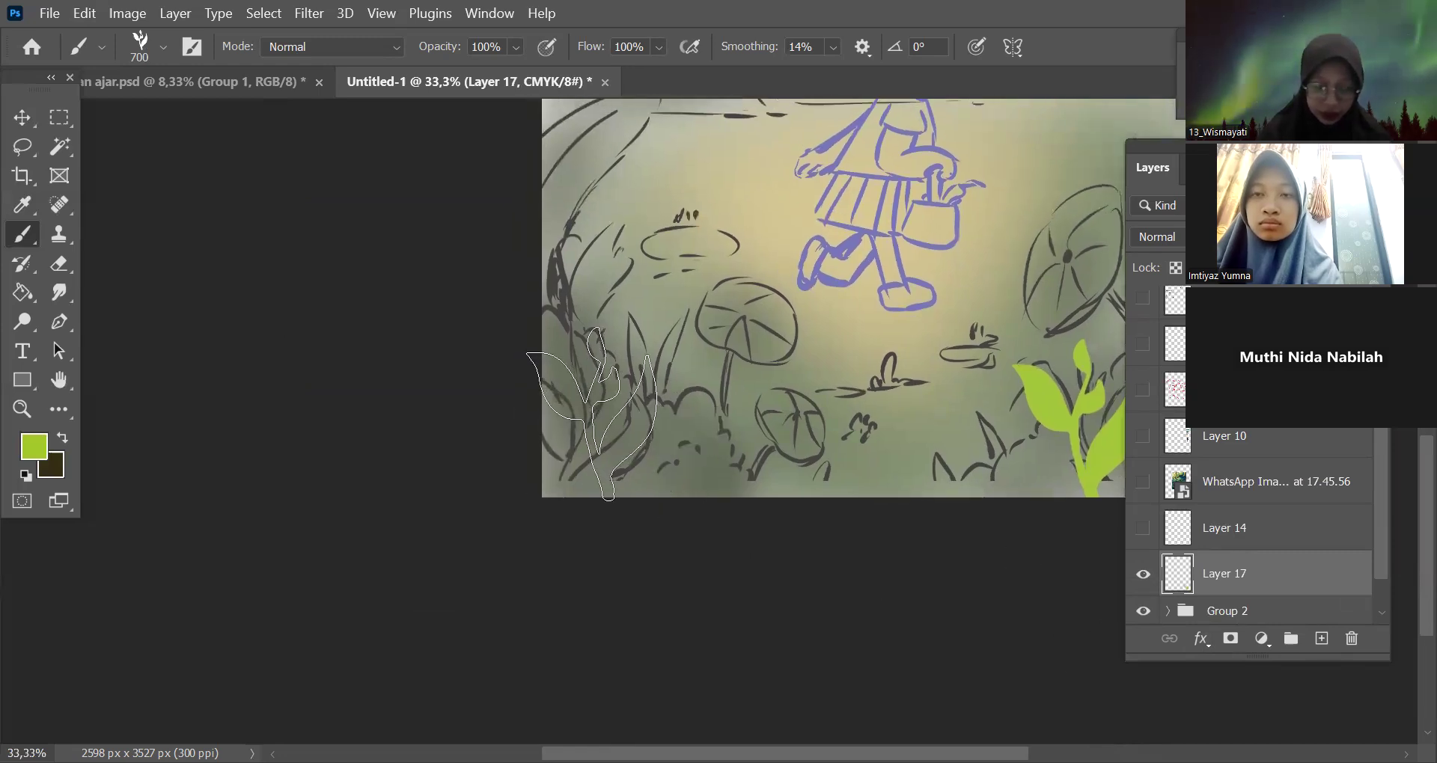
left_click(1322, 638)
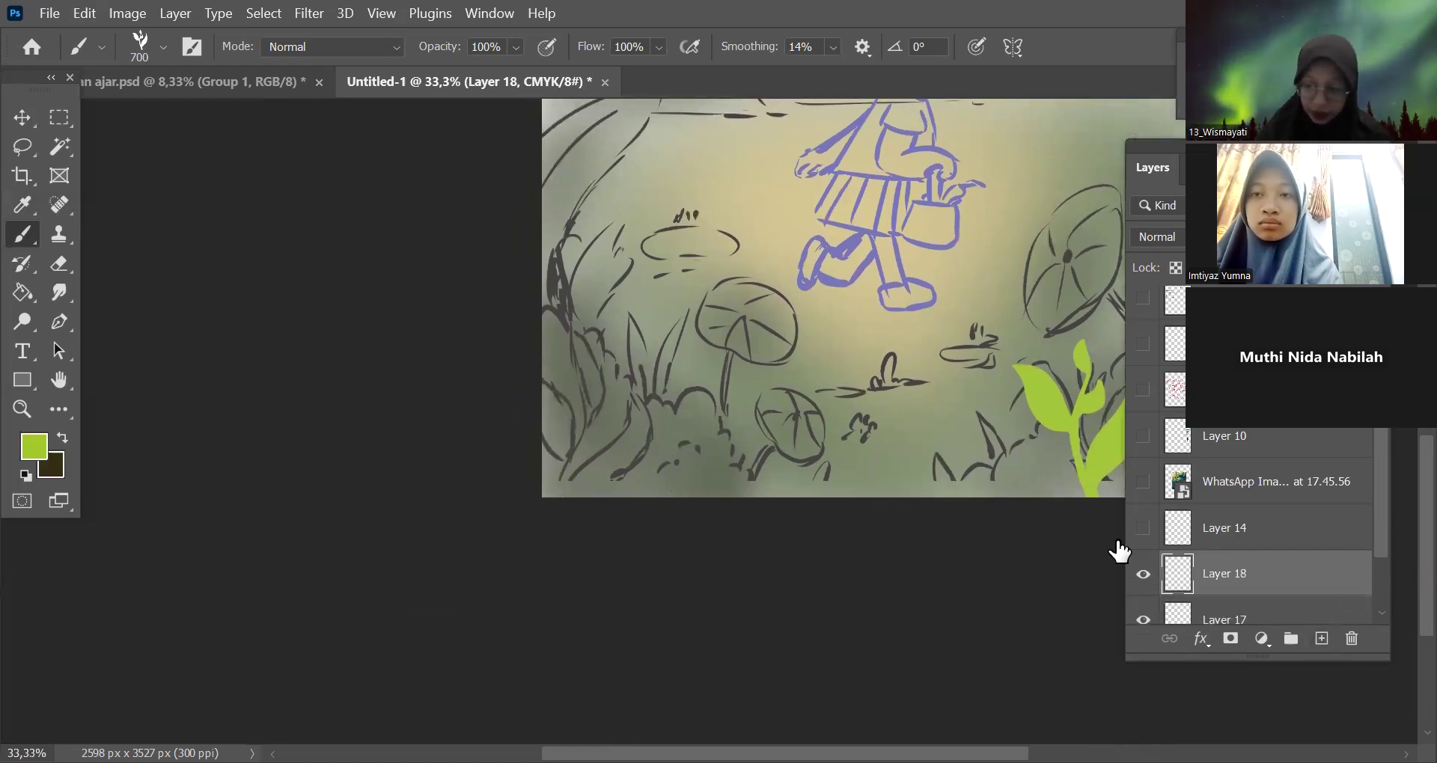
left_click(599, 404)
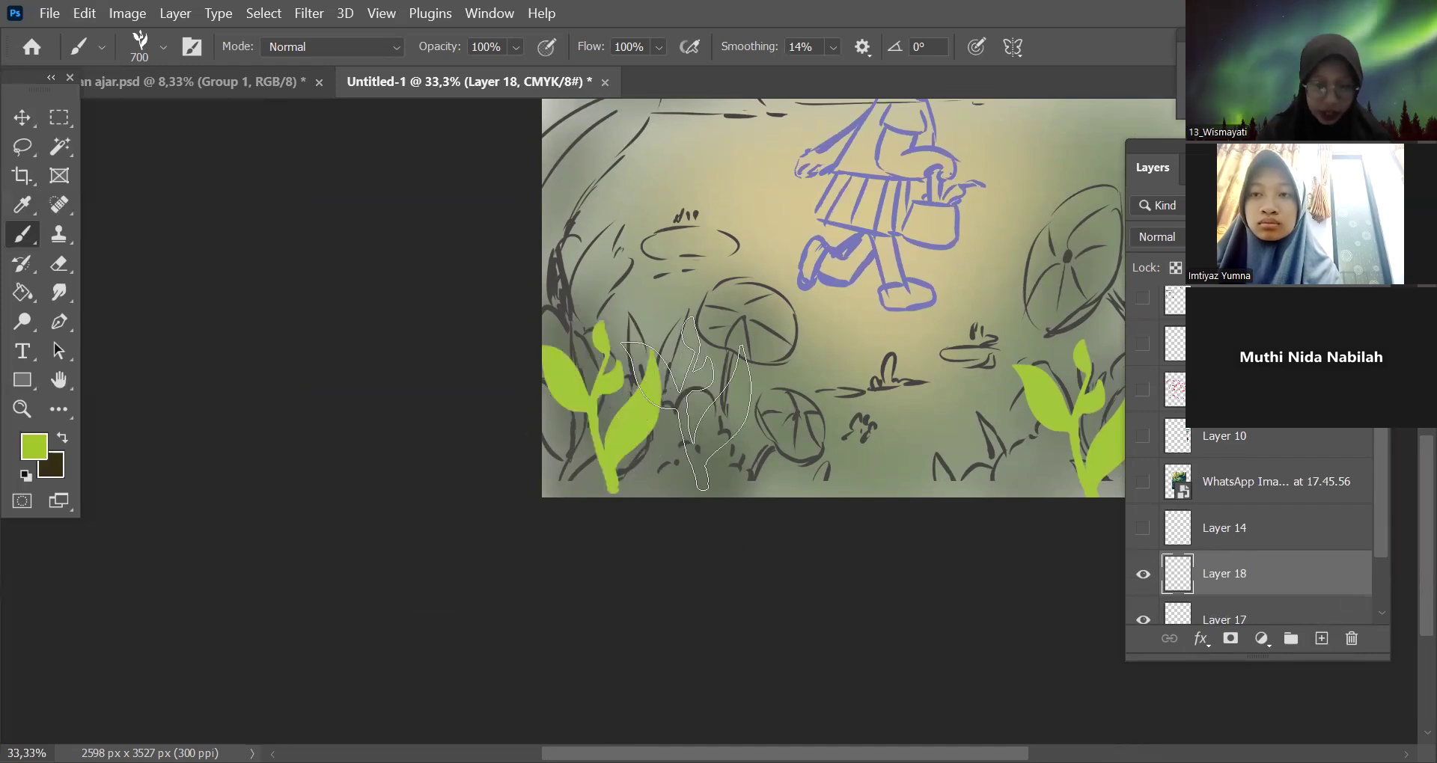
Flip the lower-left plant horizontally and move it down so its stem meets the bottom edge of the artwork.
key("ctrl+t")
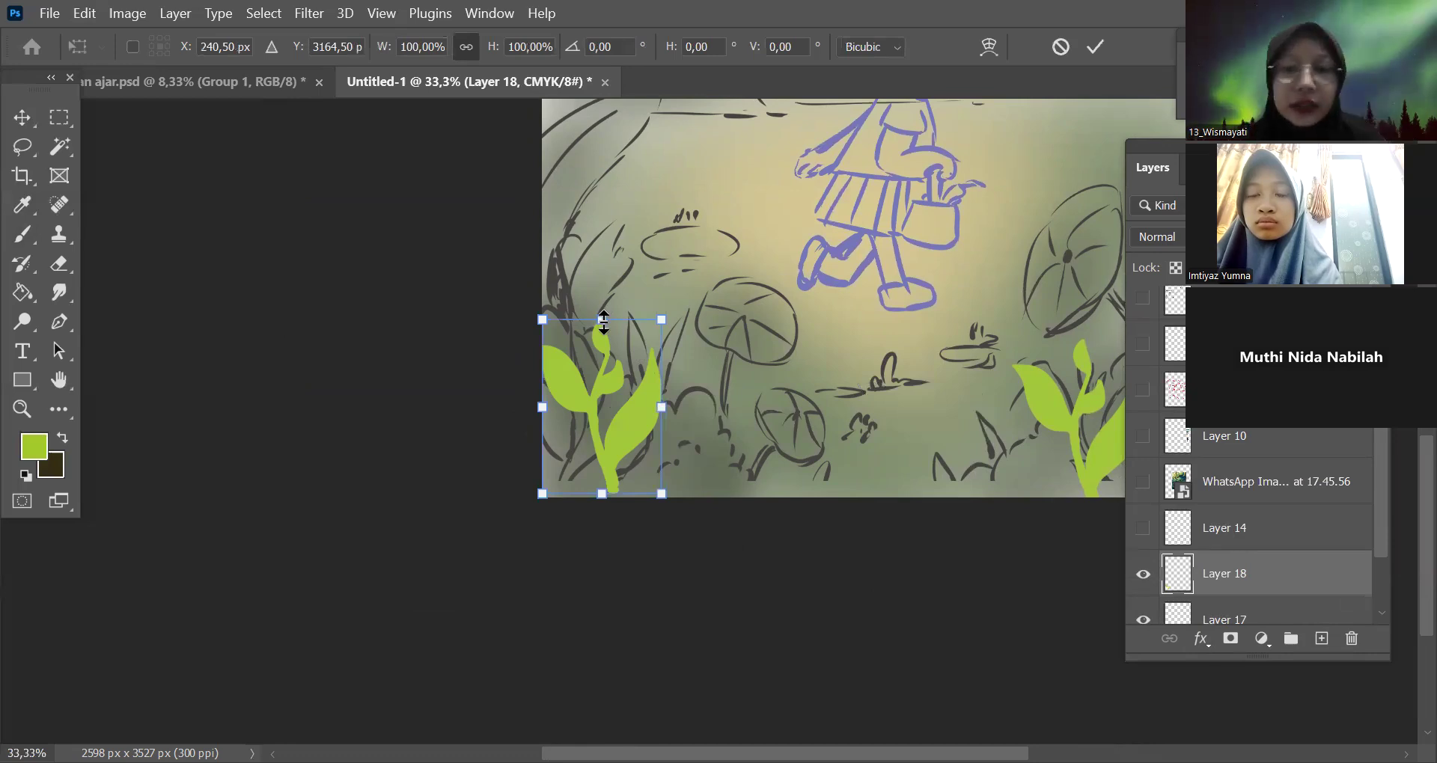
right_click(606, 412)
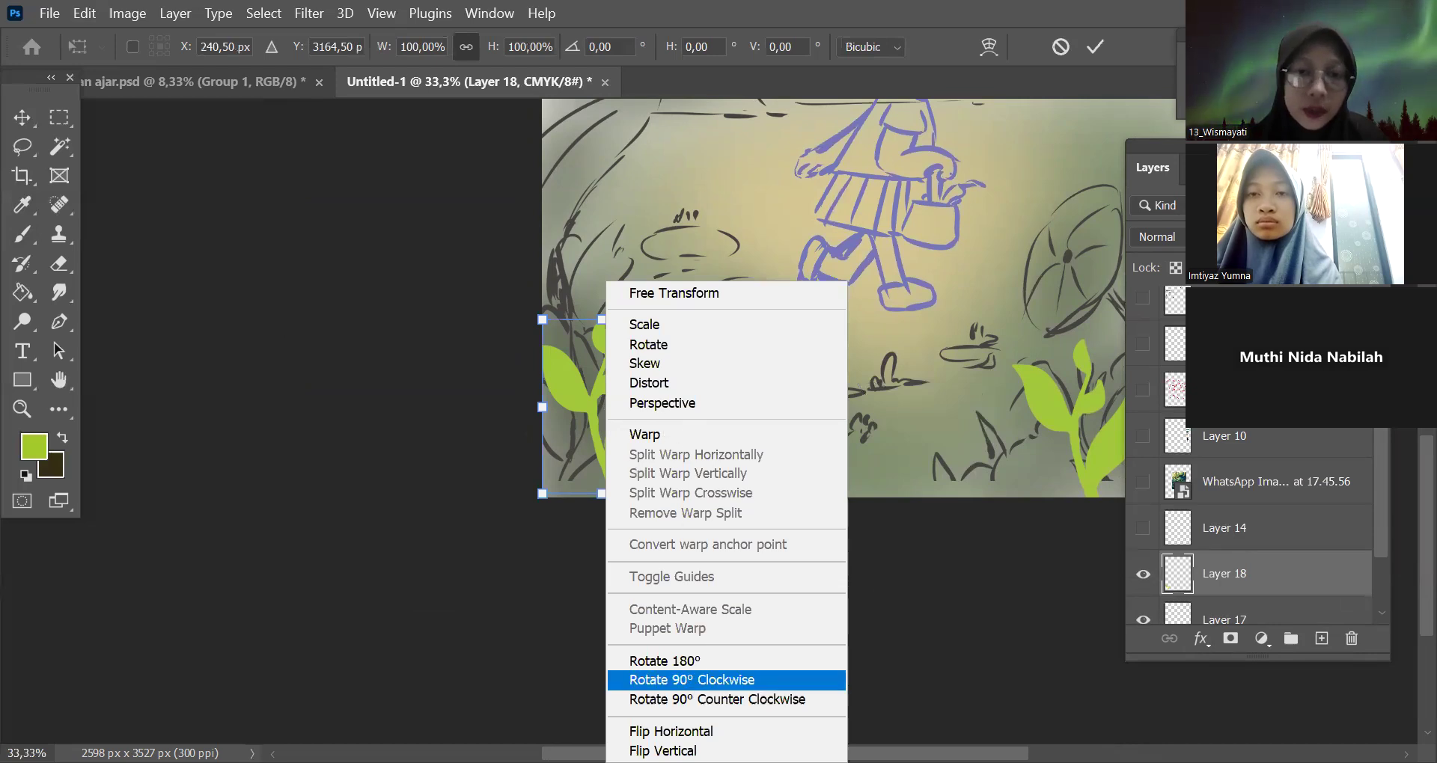
left_click(671, 731)
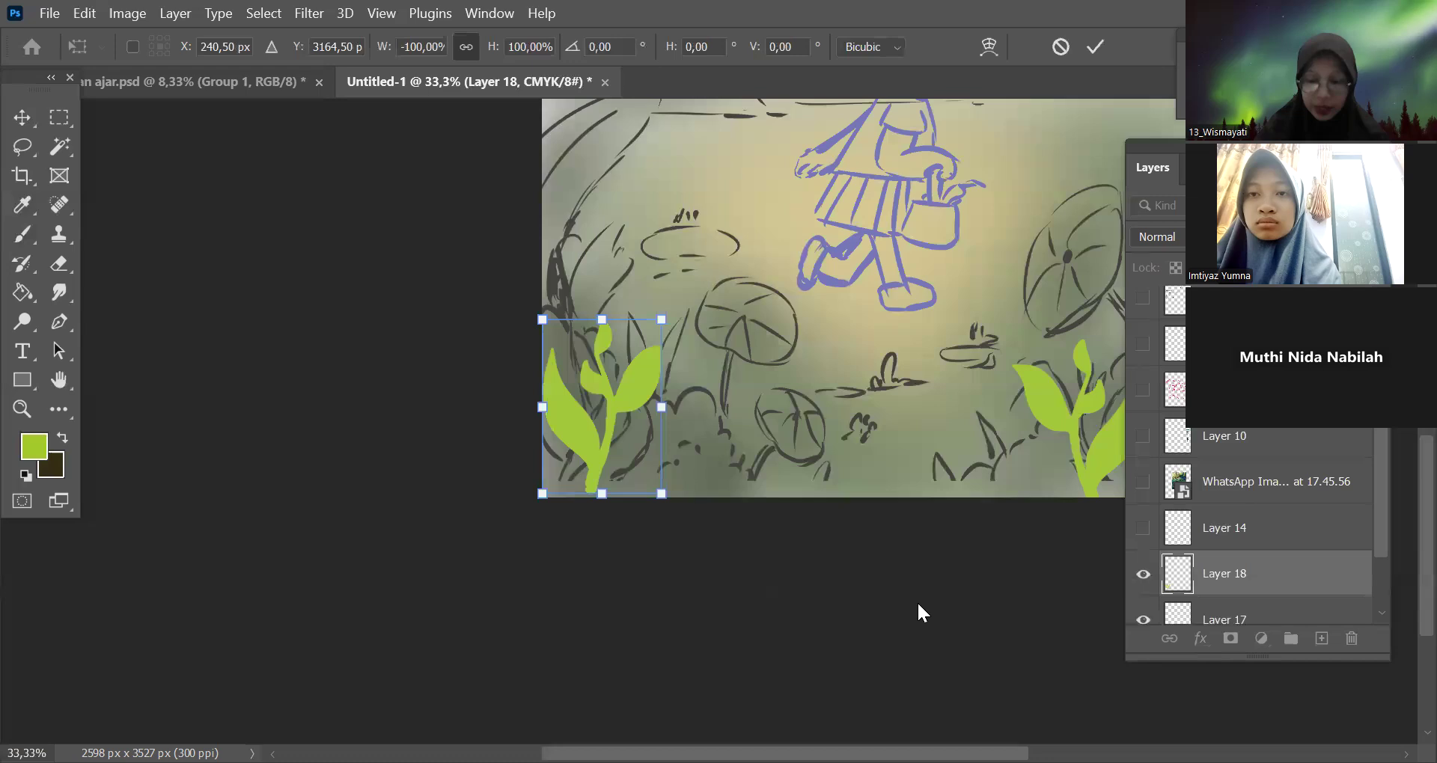
key("ctrl+minus")
left_click_drag(849, 545, 801, 497)
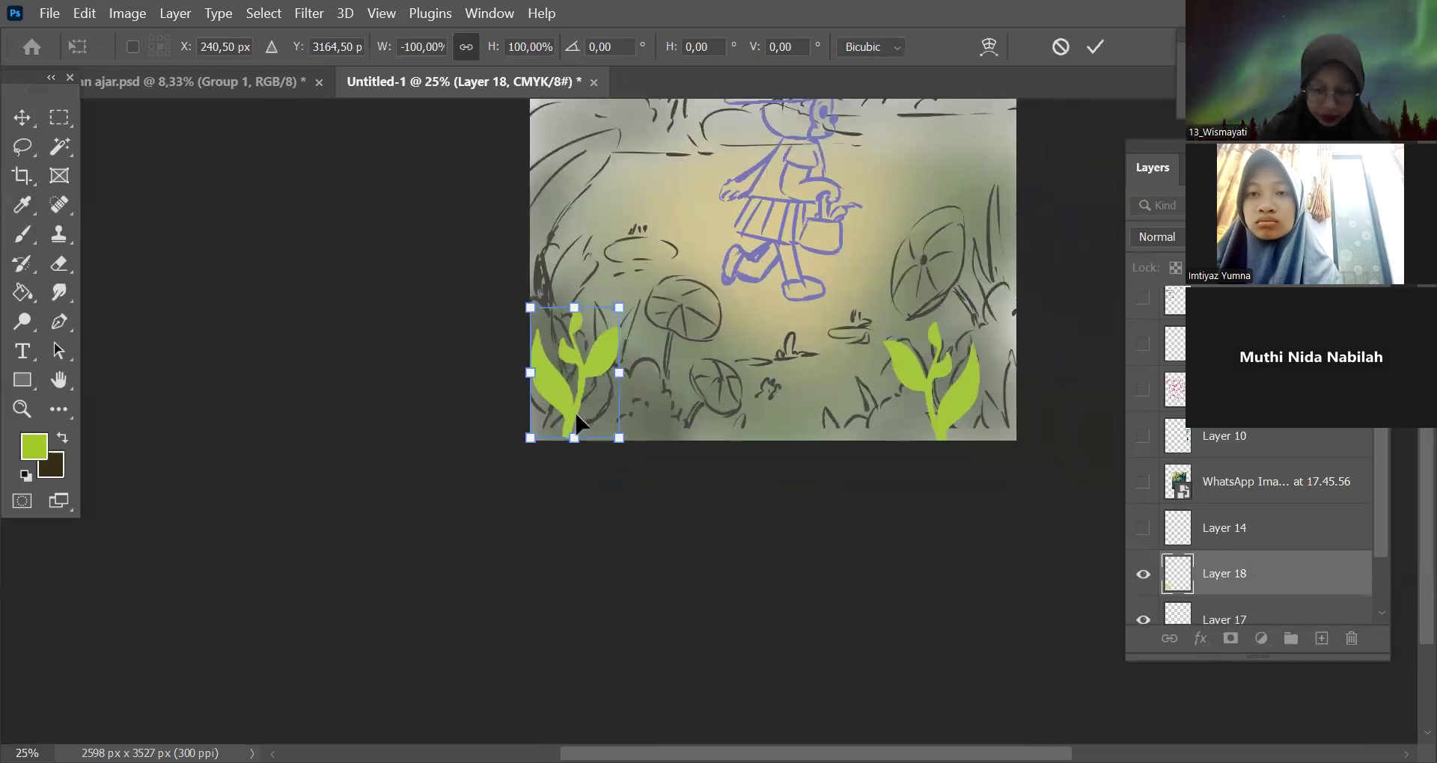
left_click_drag(600, 419, 603, 443)
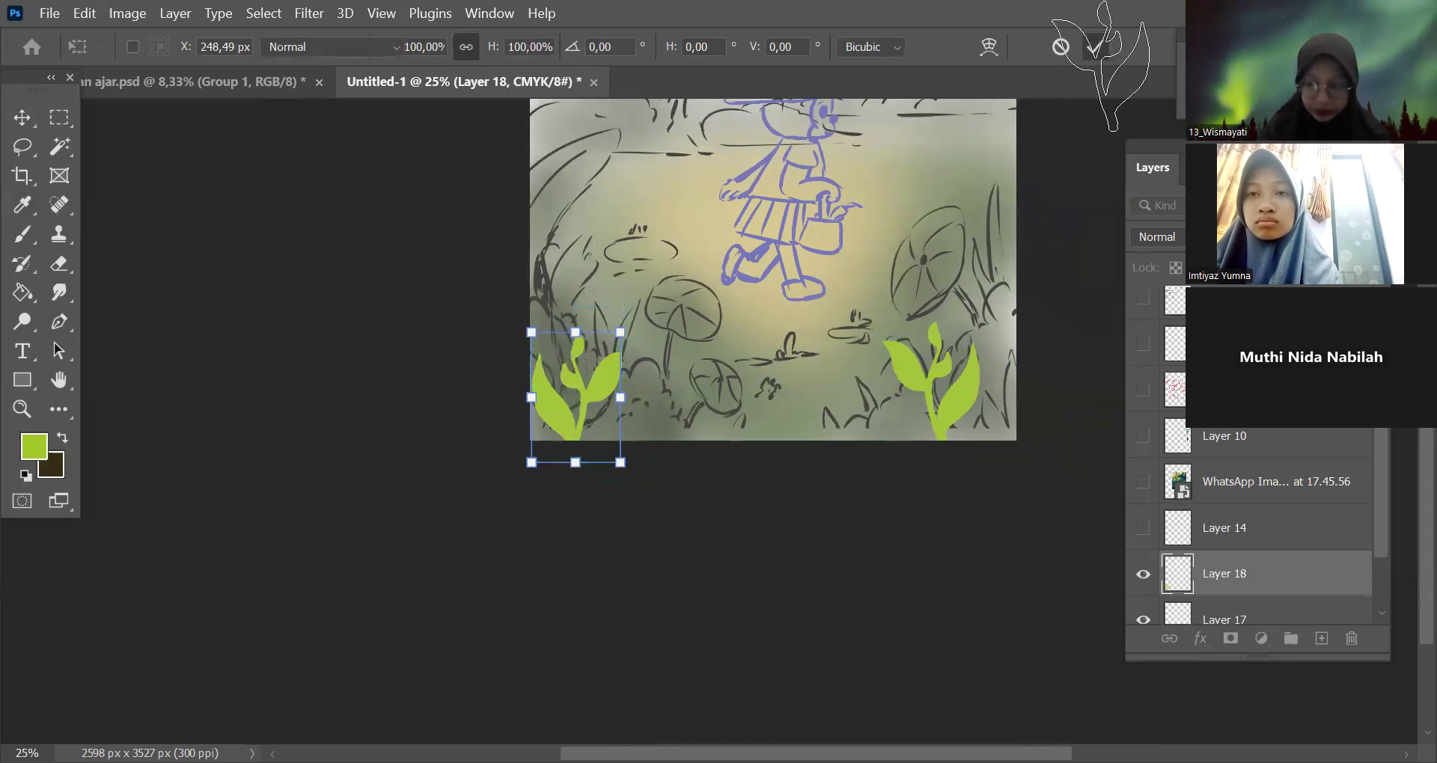
left_click(1095, 47)
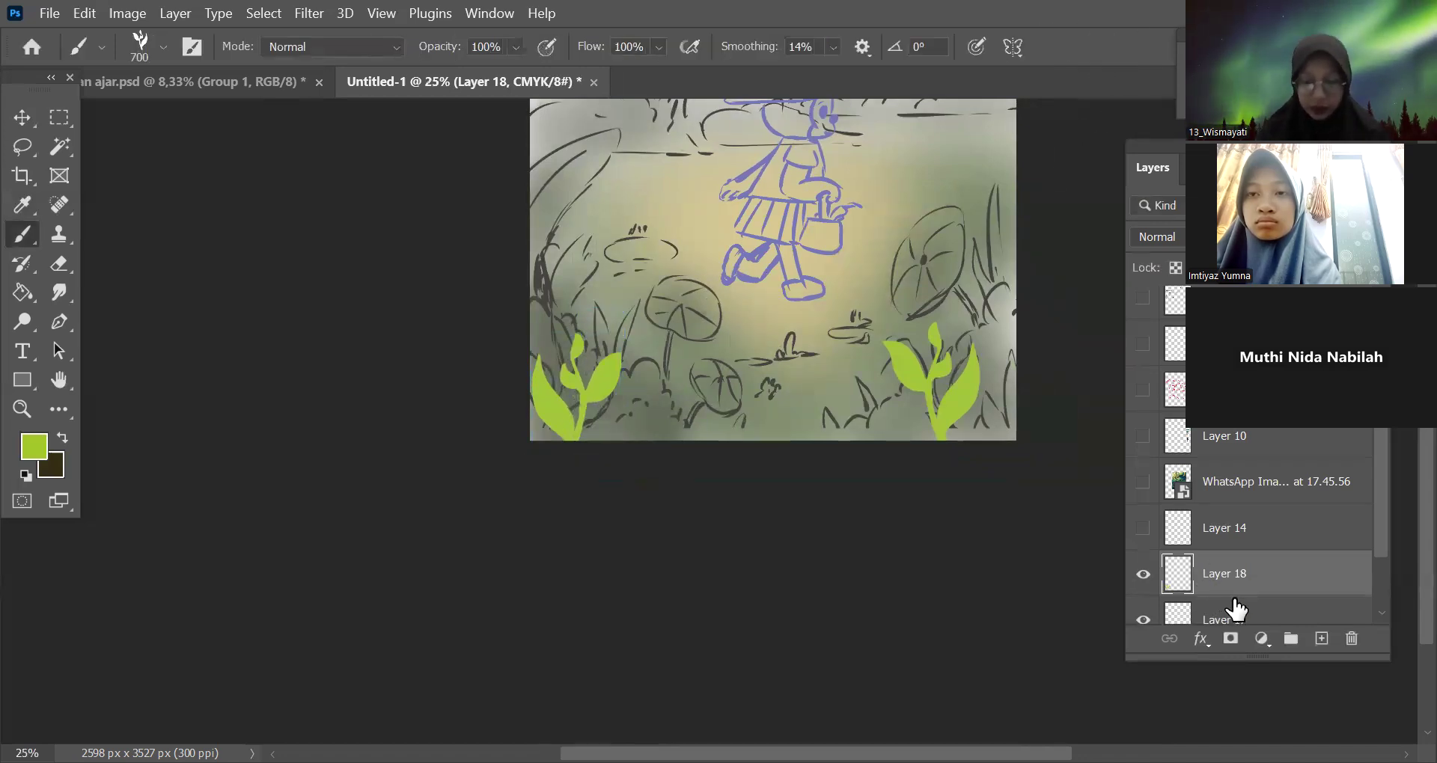
Add a new layer and stamp a small 300 px plant just right of the lower-left plant.
left_click(1321, 640)
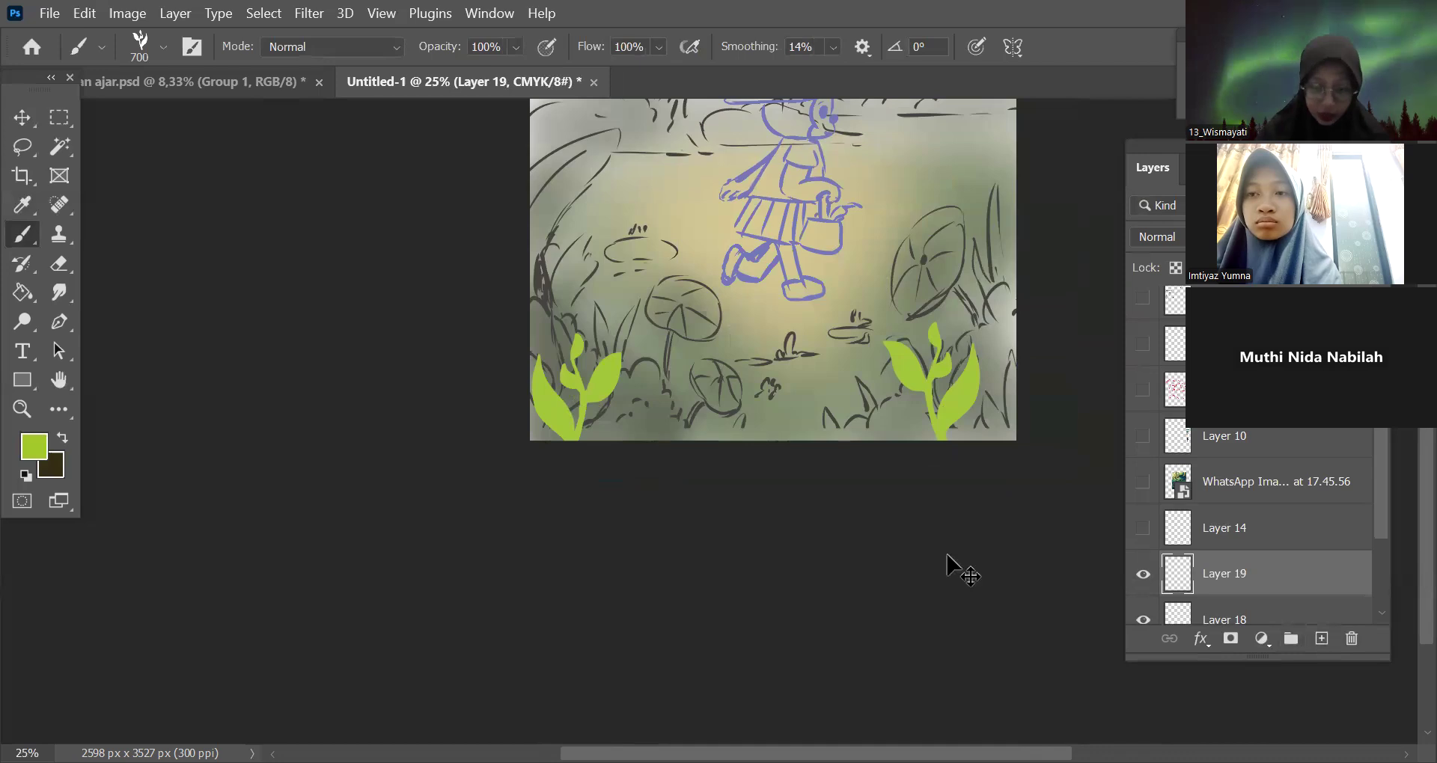
key("ctrl+minus")
key("bracketleft")
key("bracketleft")
key("bracketleft")
key("bracketleft")
key("bracketleft")
key("bracketleft")
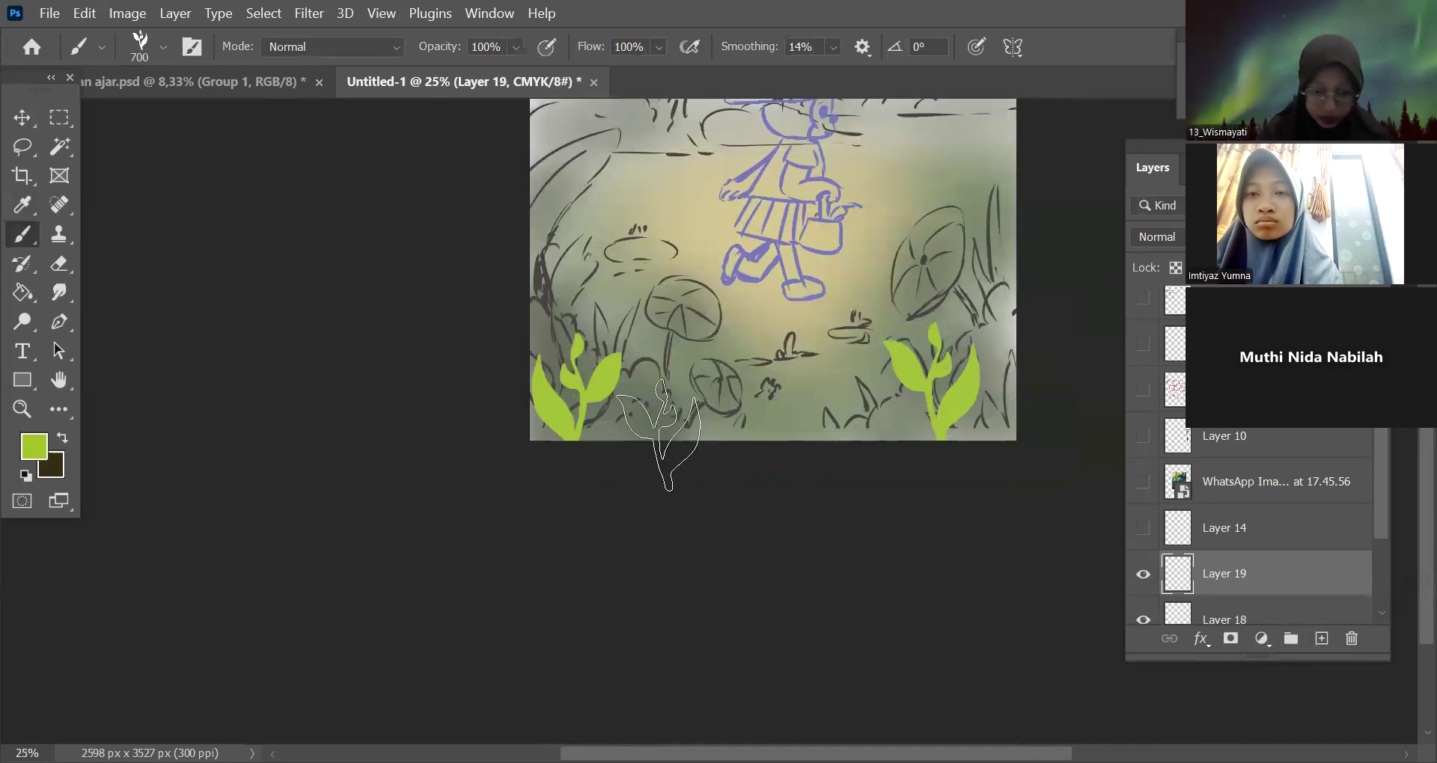
left_click(642, 419)
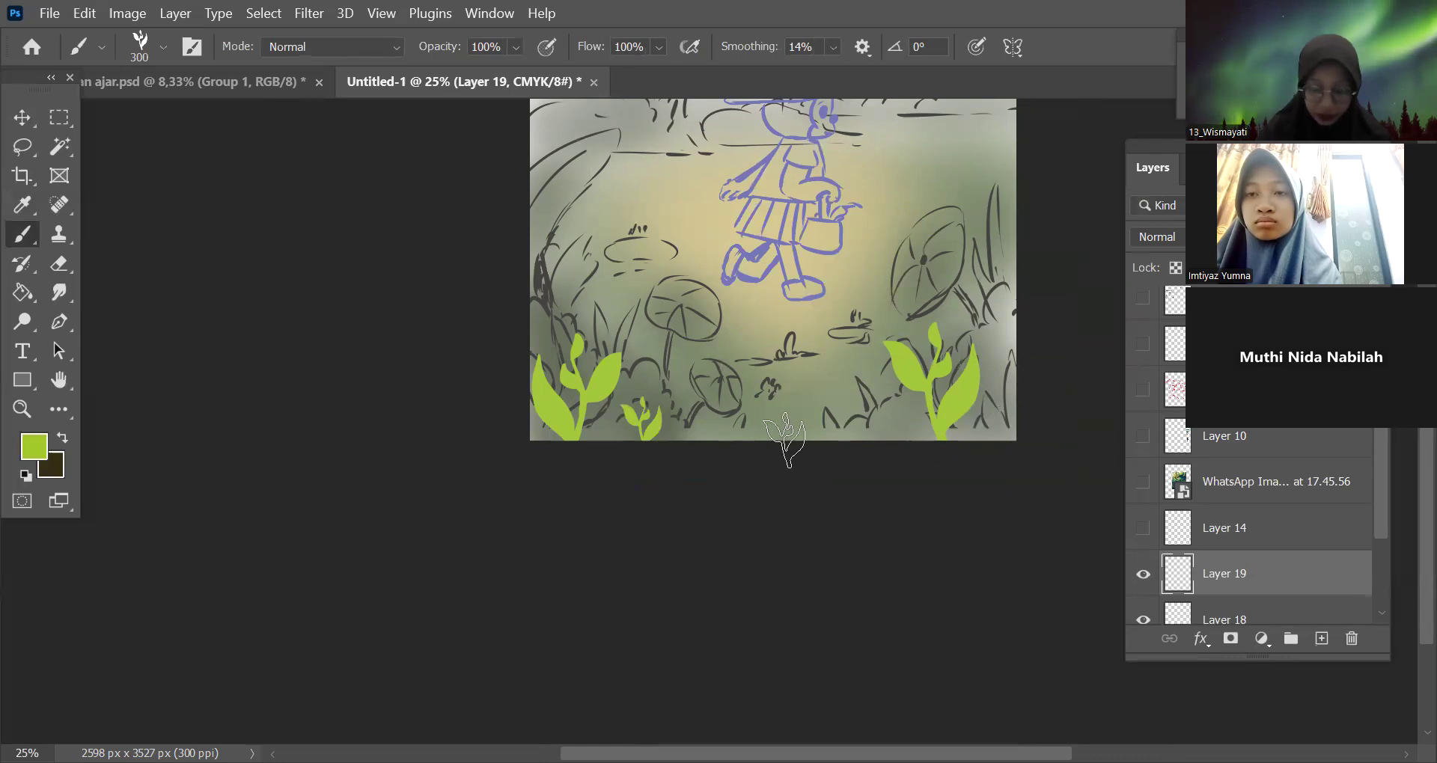
key("ctrl+minus")
key("ctrl+plus")
key("ctrl+plus")
key("ctrl+minus")
left_click_drag(945, 536, 913, 577)
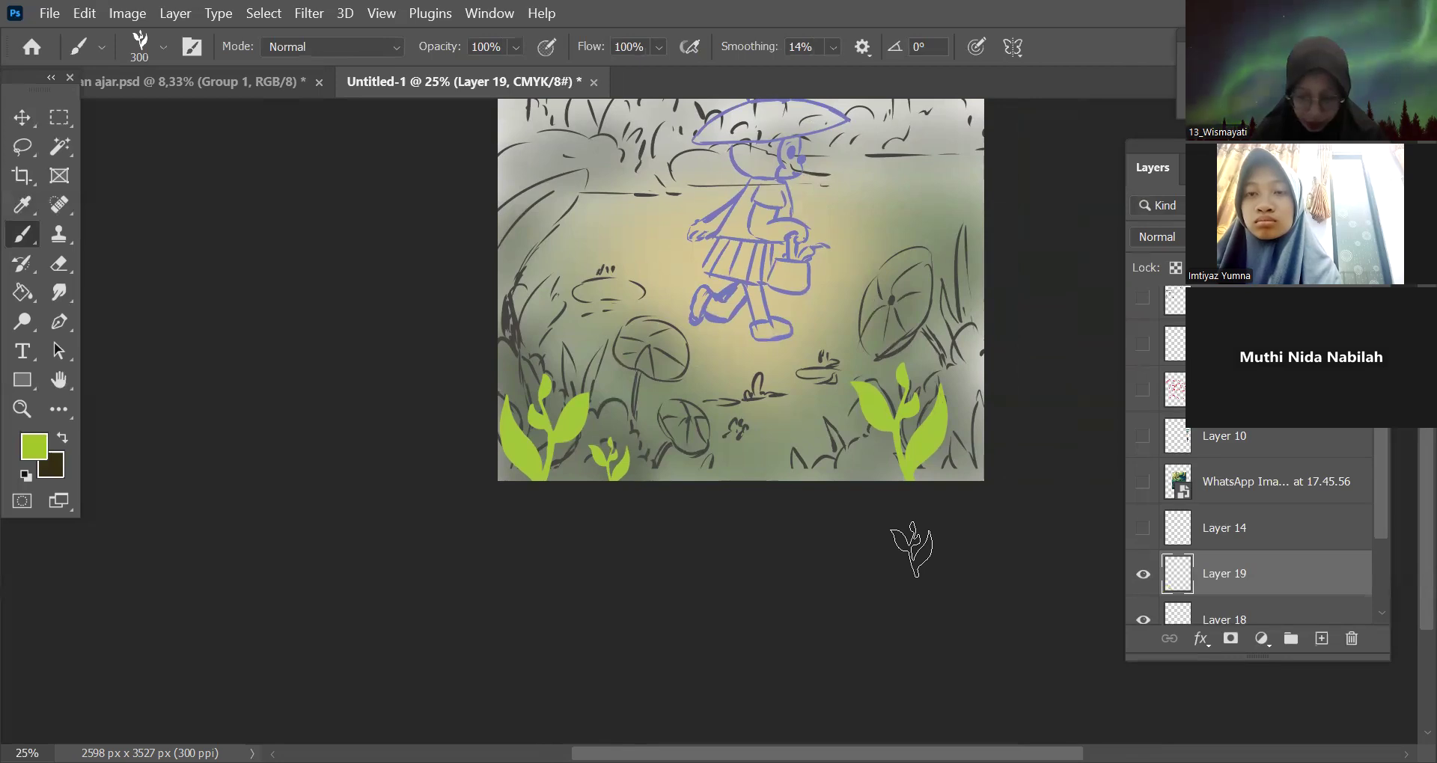
left_click_drag(912, 550, 968, 609)
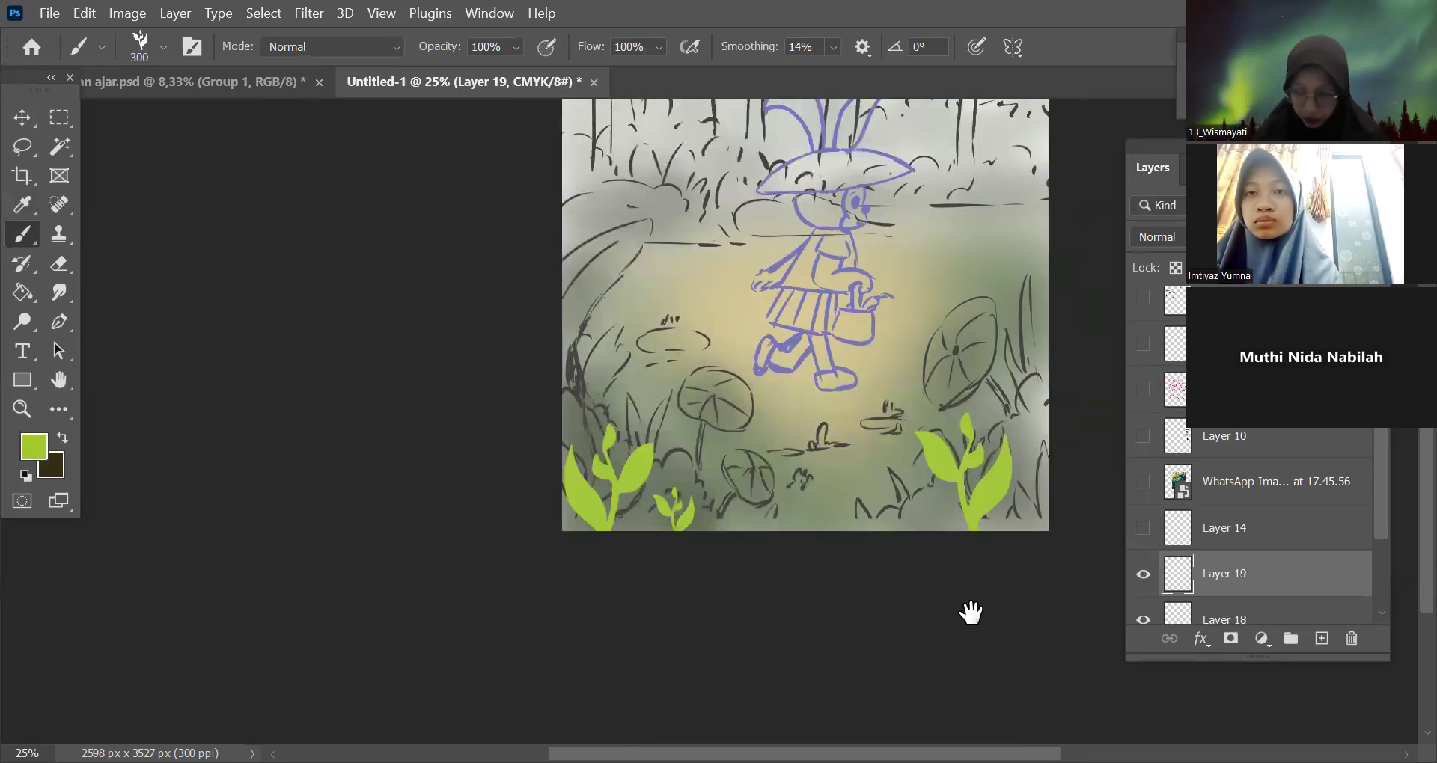
Group Layers 17, 18 and 19 and name the group rumput.
left_click_drag(1380, 488, 1380, 560)
left_click(1144, 550)
left_click(1143, 550)
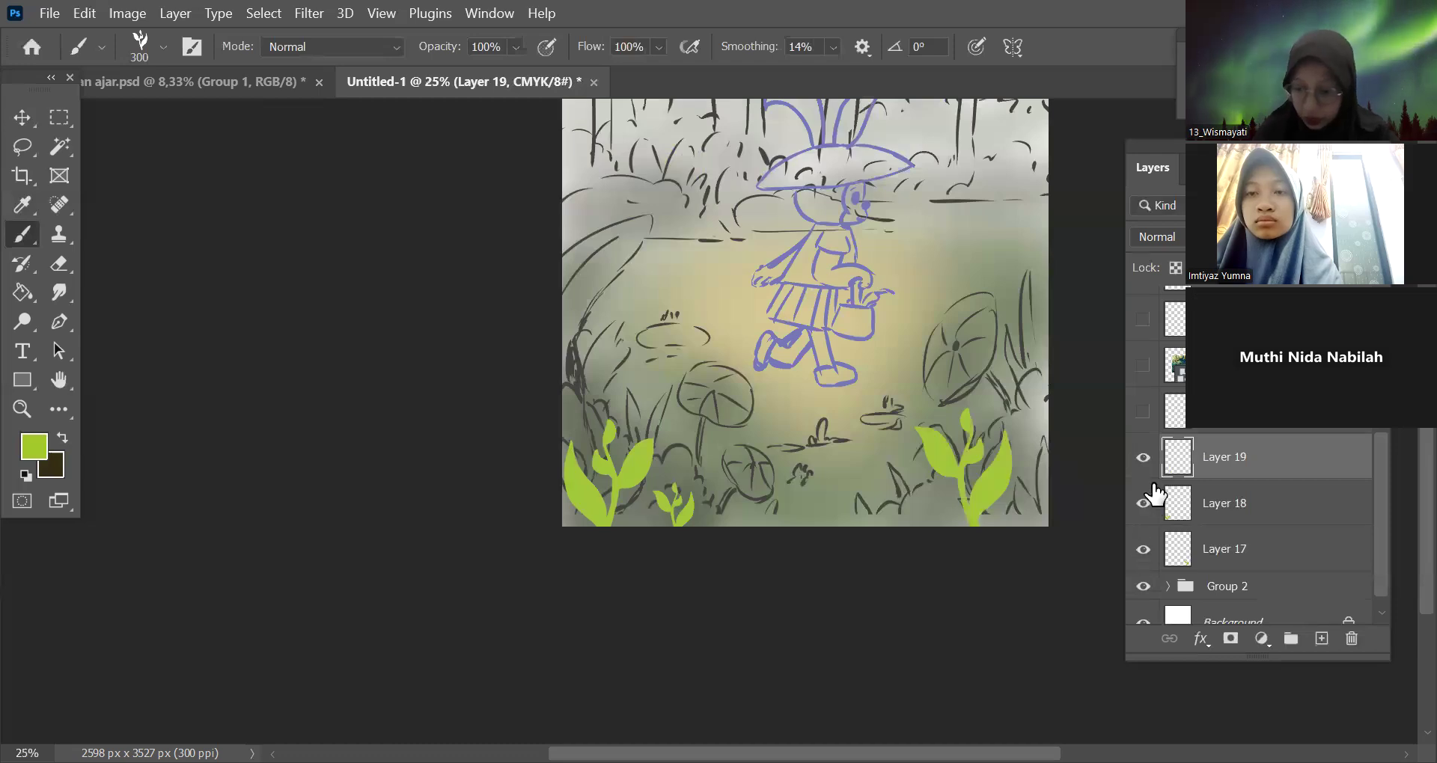
left_click(1235, 552, "shift")
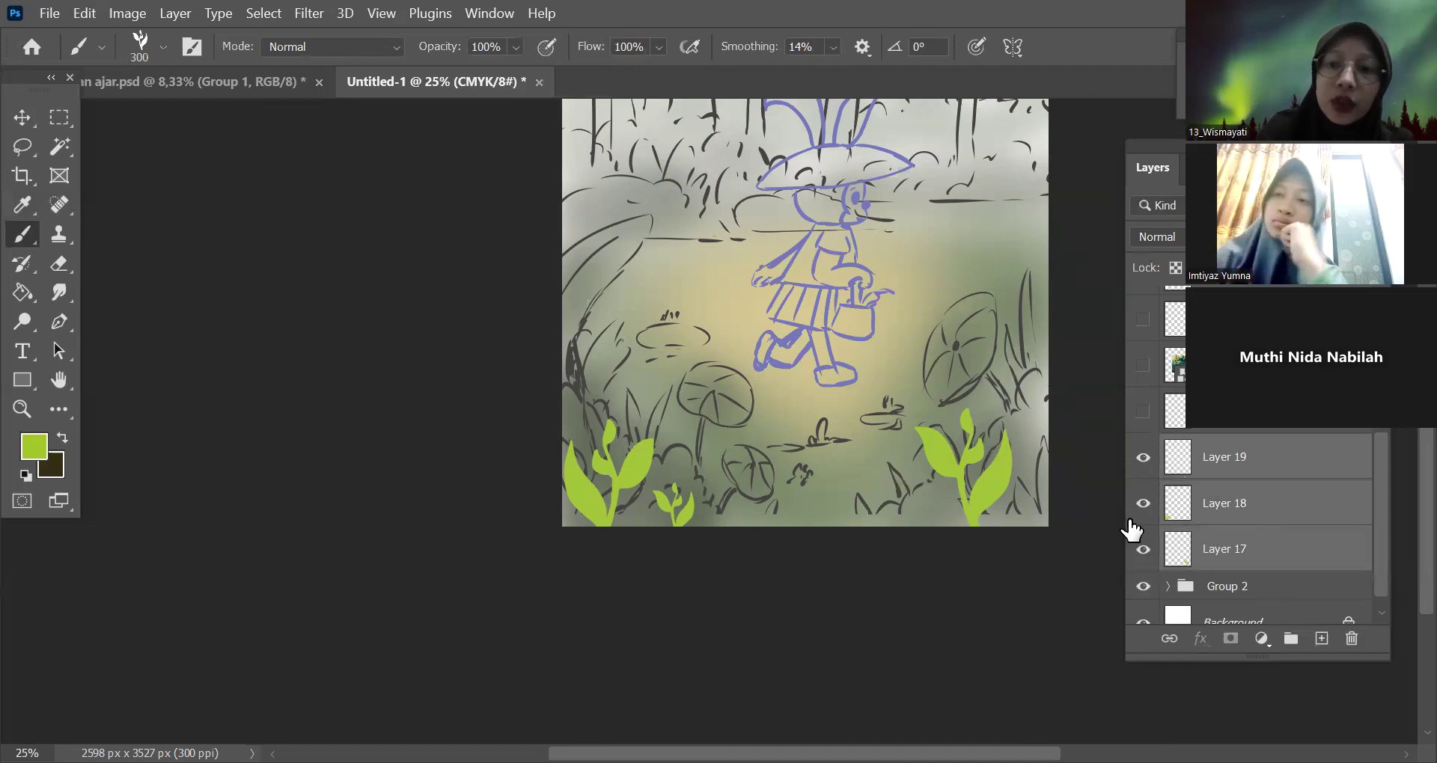
key("ctrl+g")
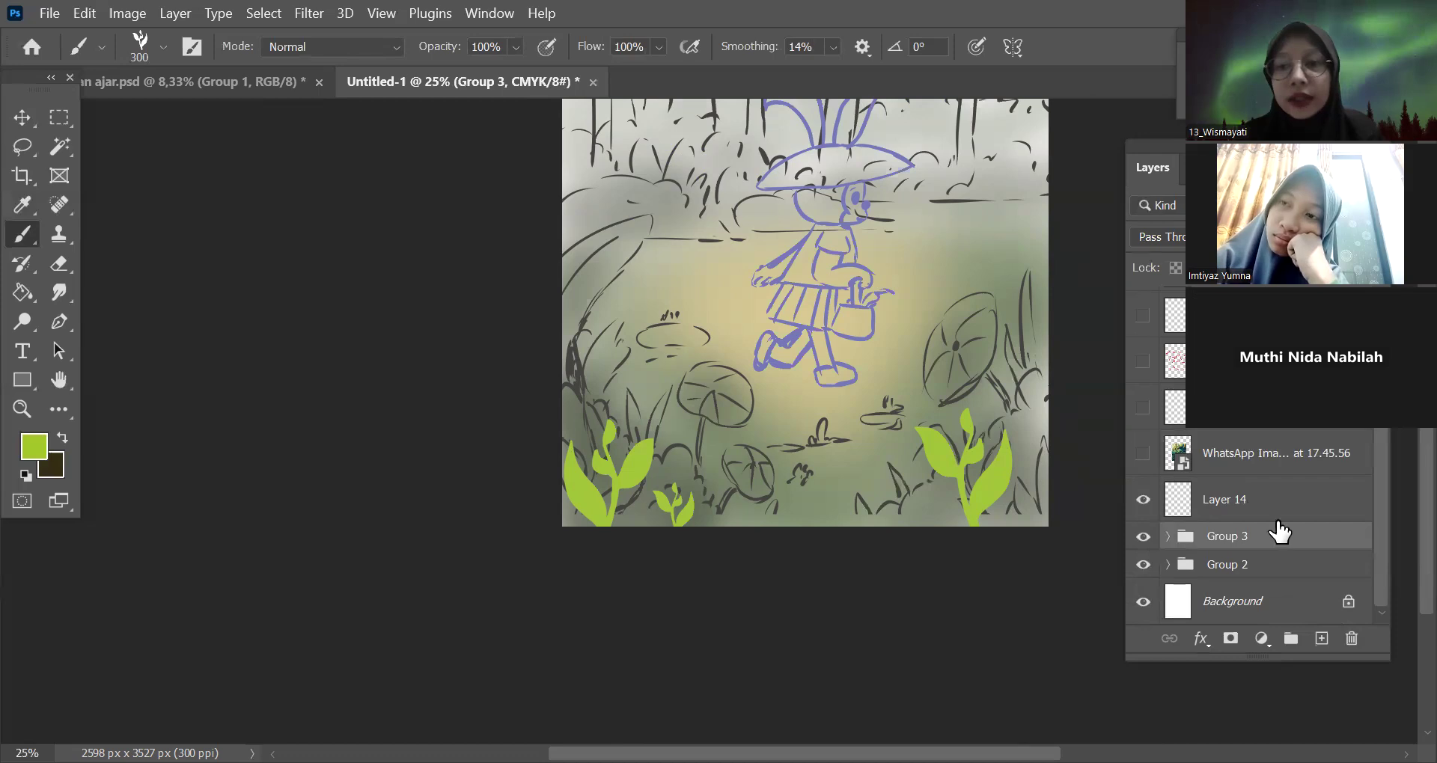
double_click(1231, 538)
type("rumput")
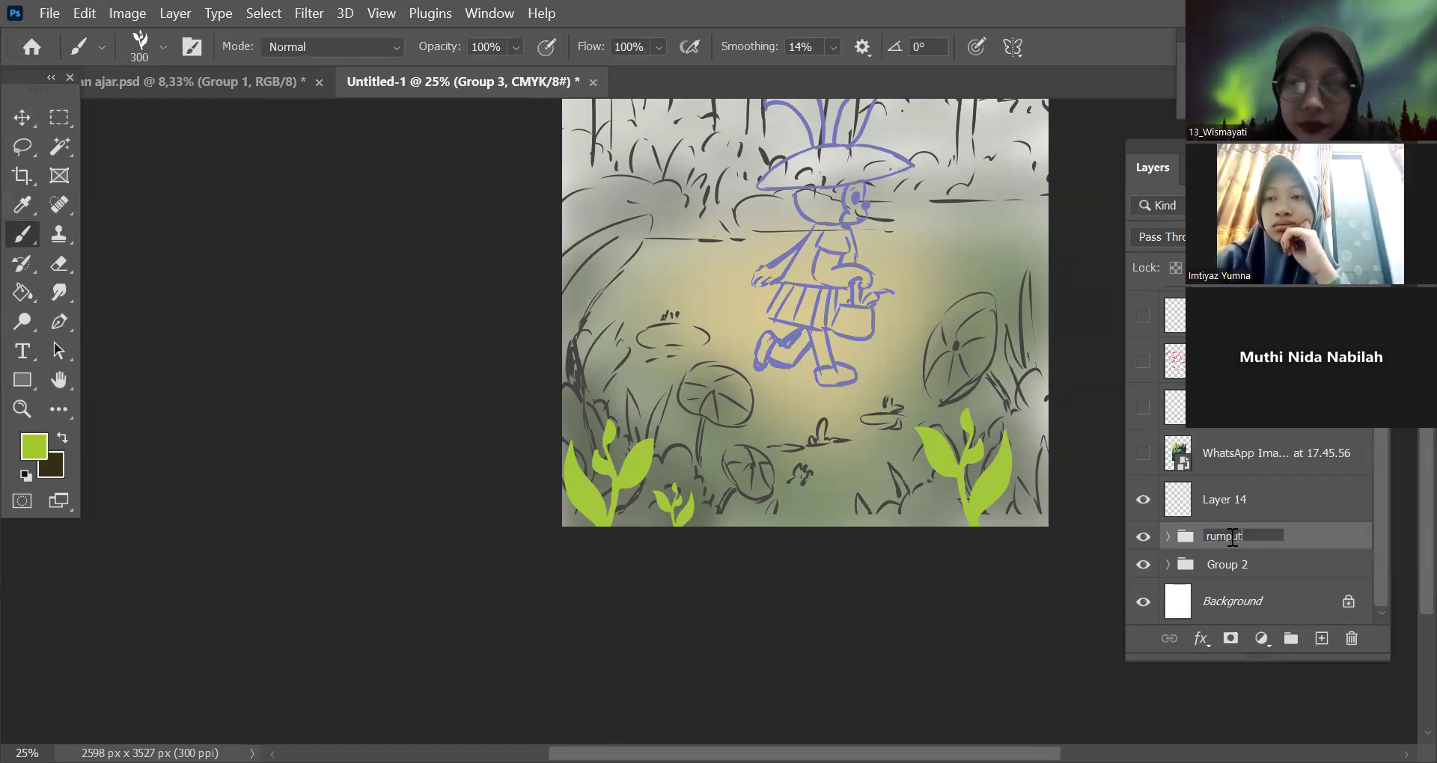
key("Return")
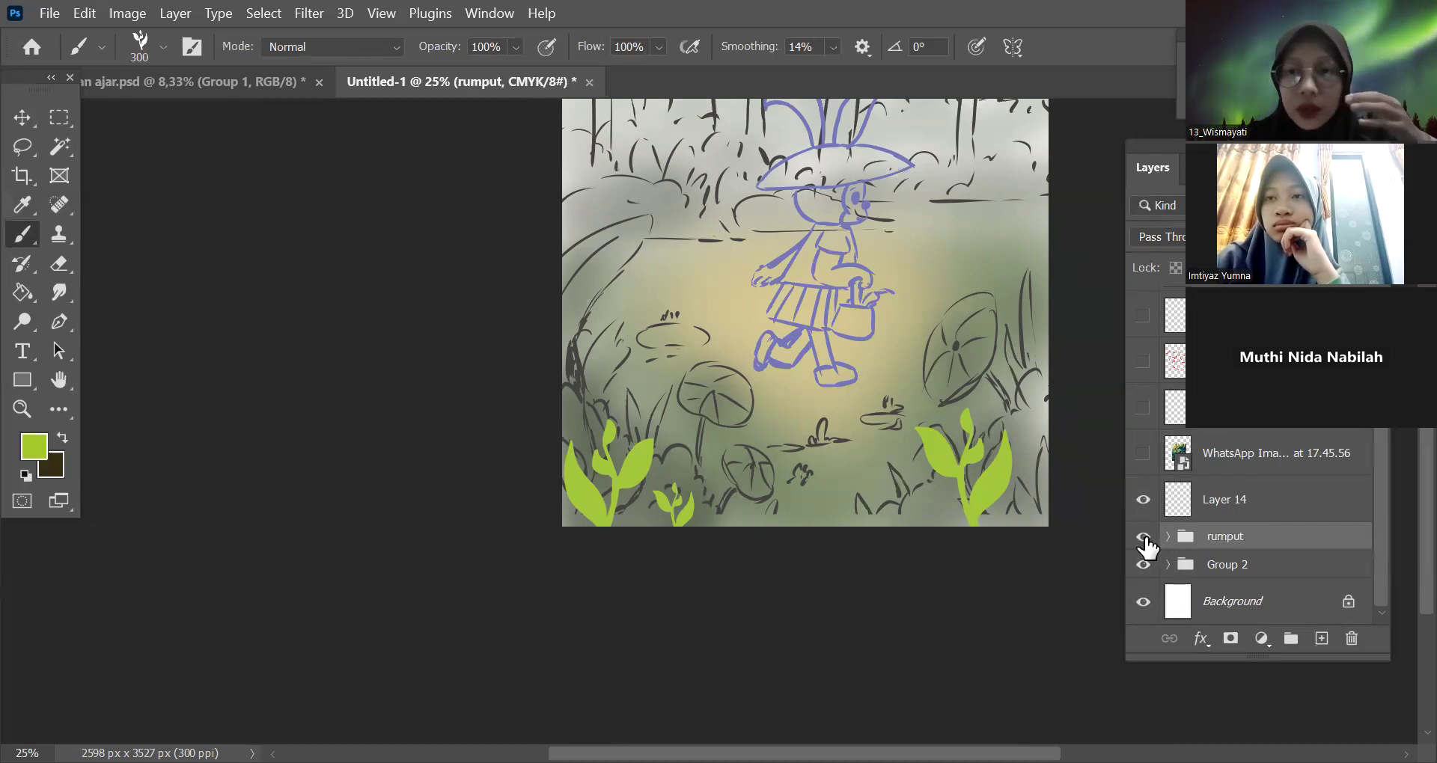
Give the rumput group a red colour label and hide the group.
right_click(1144, 538)
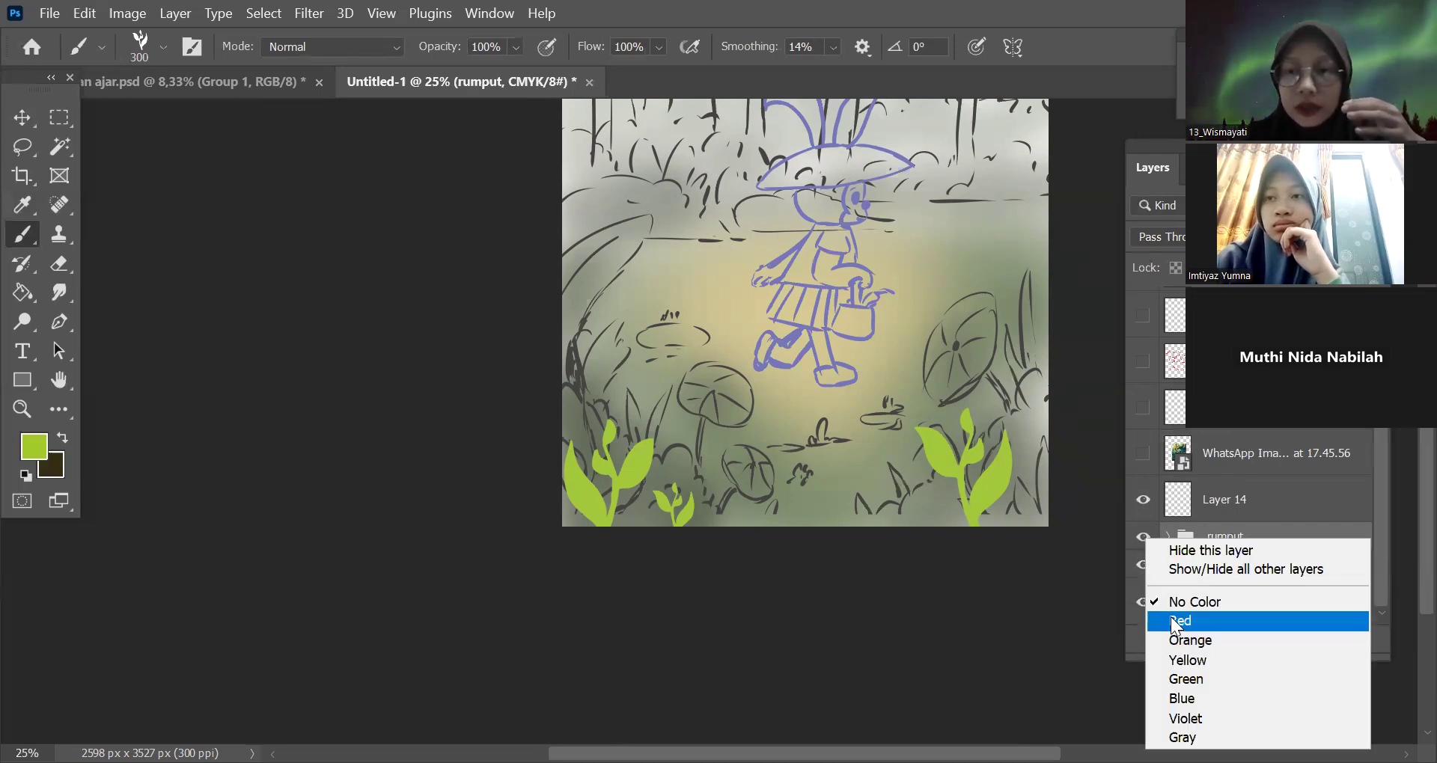
left_click(1175, 621)
left_click(1143, 538)
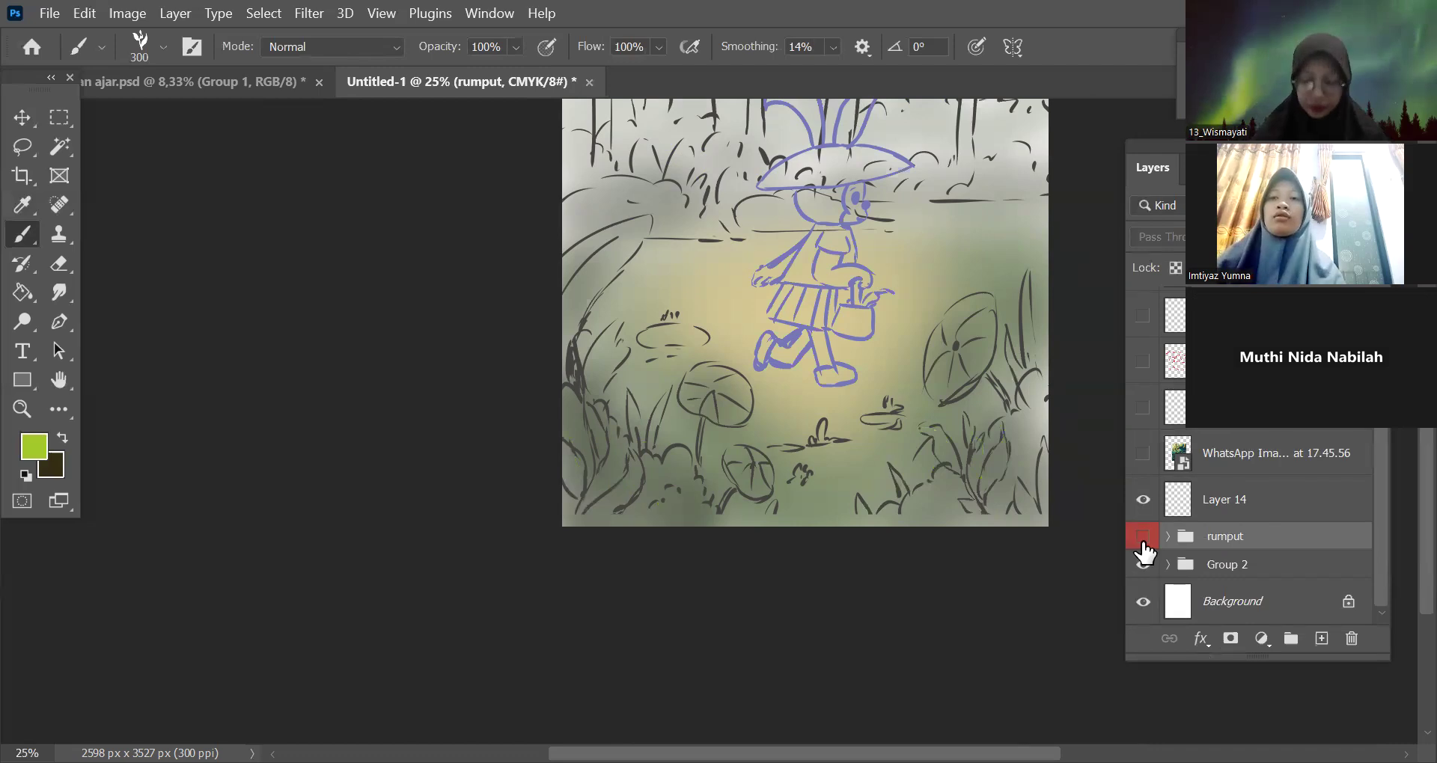
Add a new layer above the rumput group and set up a 100 px hard round brush with red d10202 as foreground colour.
left_click(1322, 638)
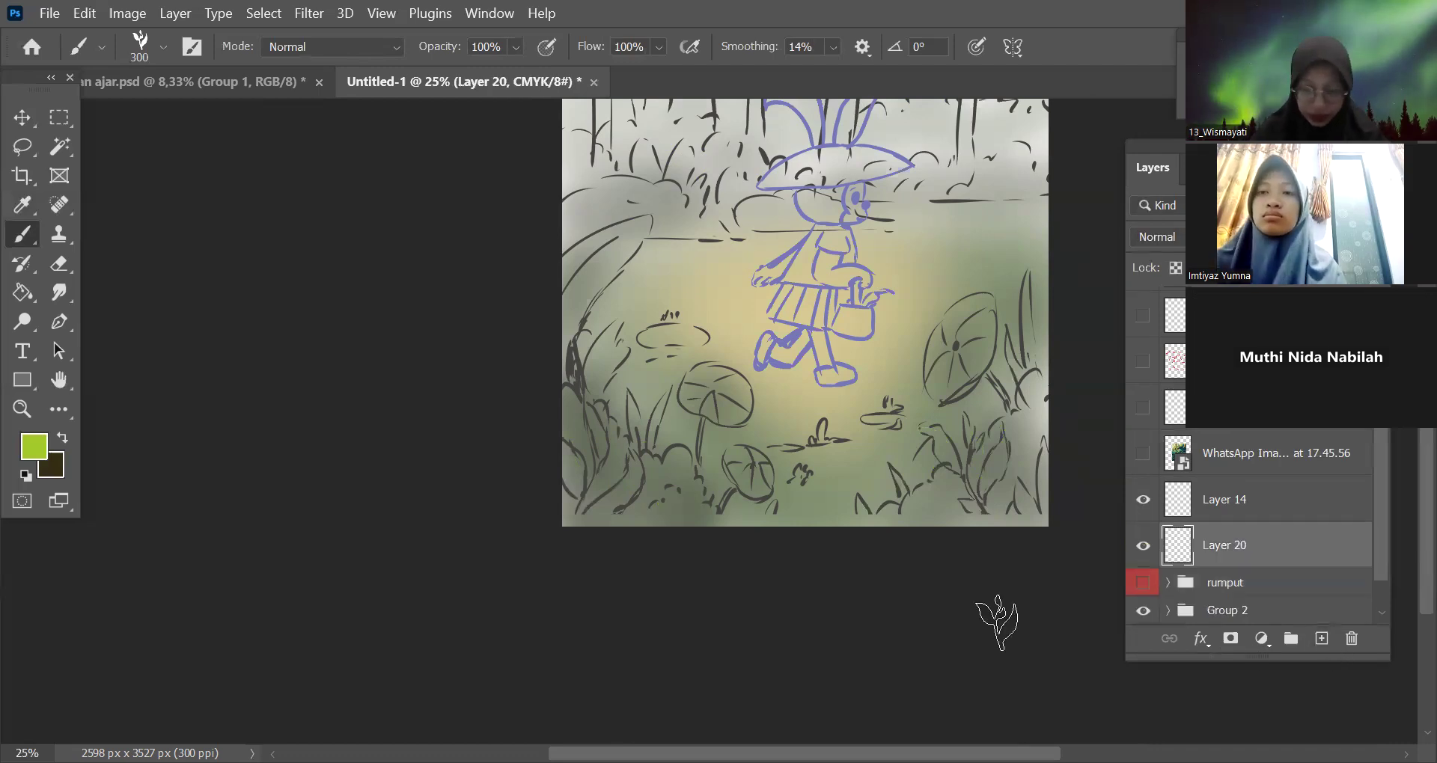
left_click_drag(979, 575, 952, 622)
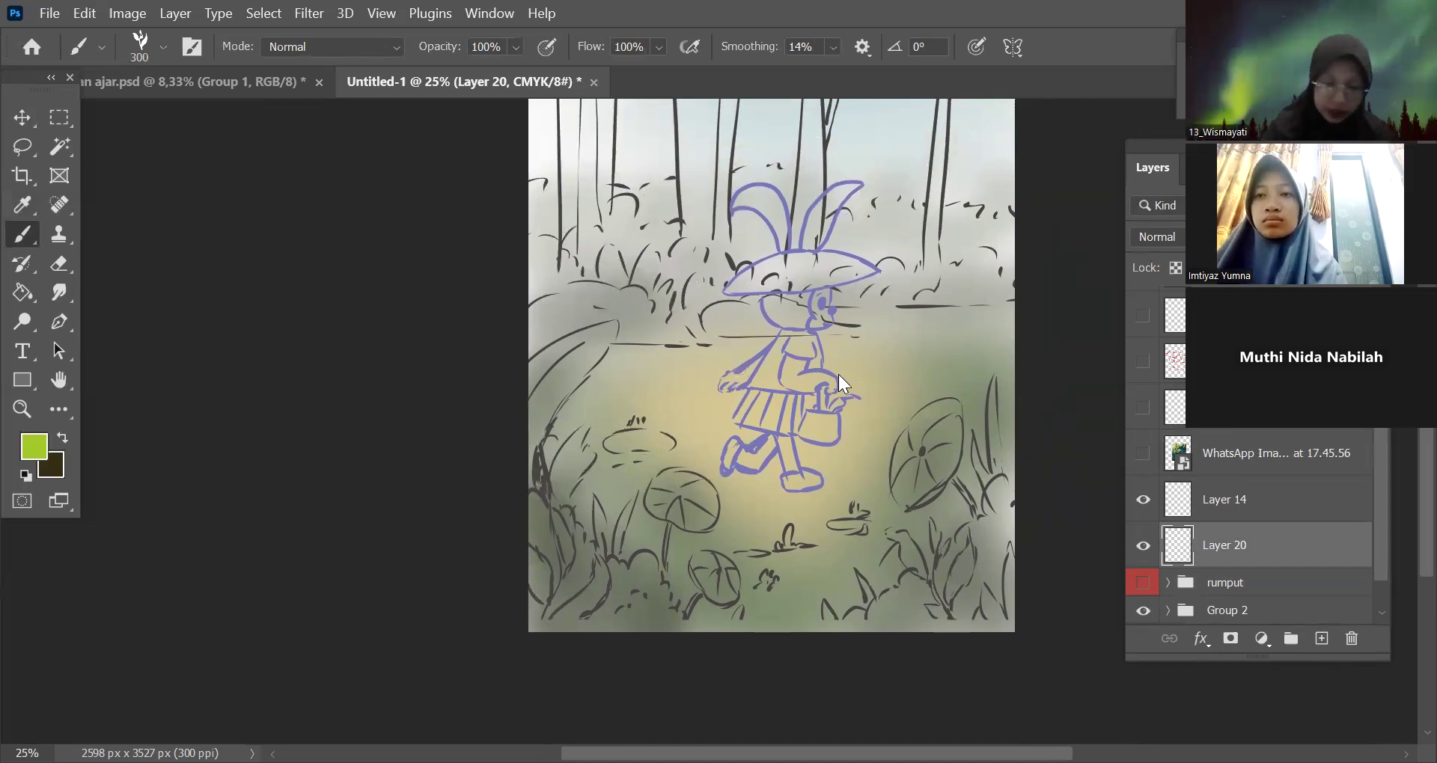
key("Return")
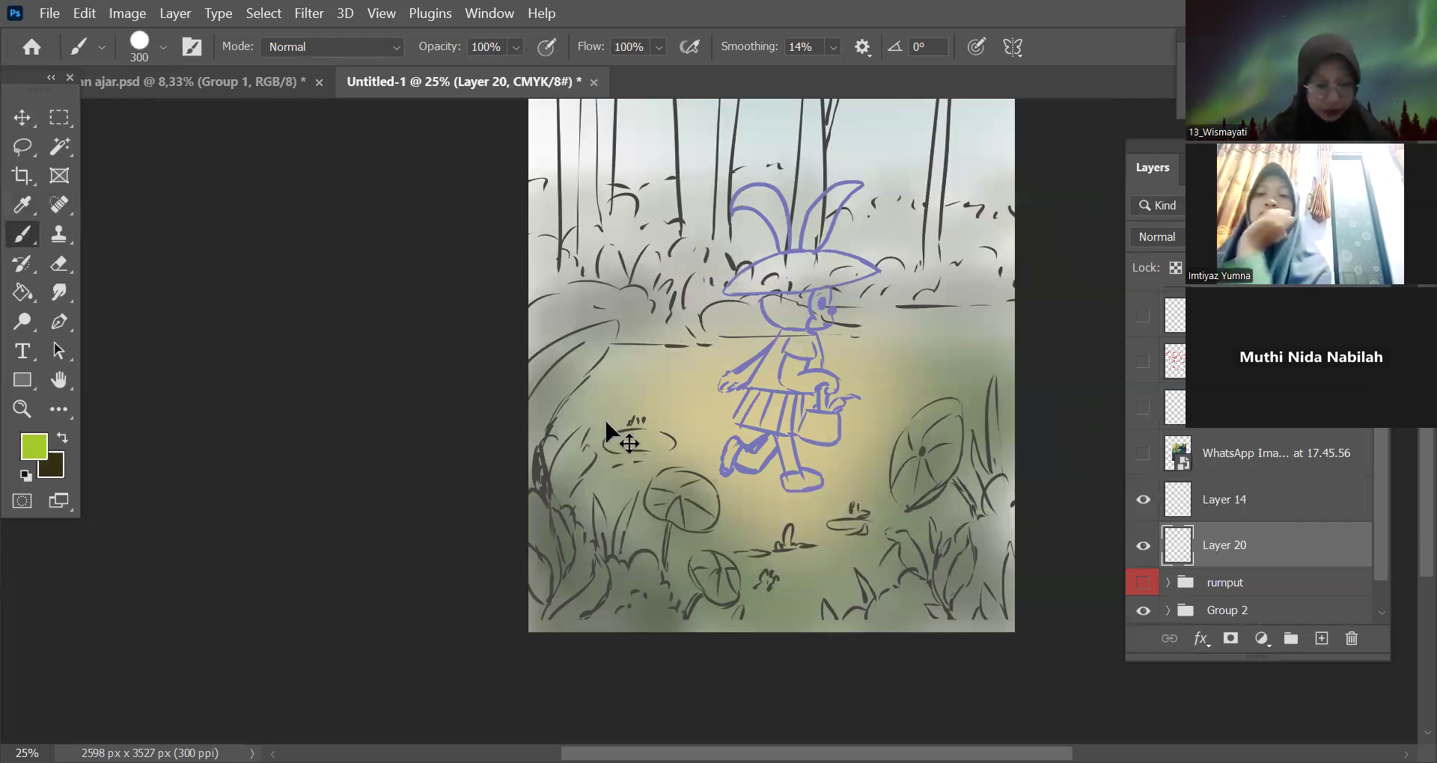
left_click(1124, 383)
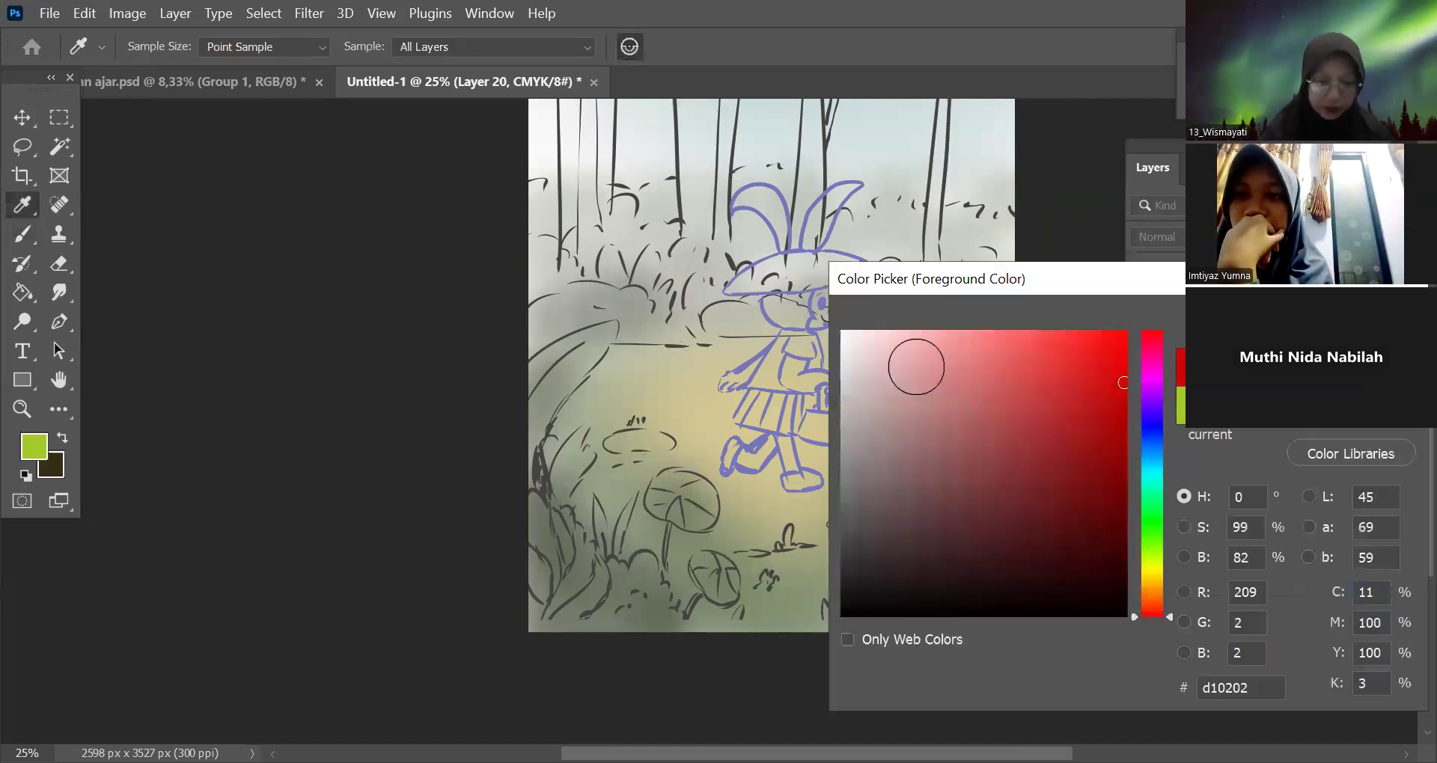
key("Return")
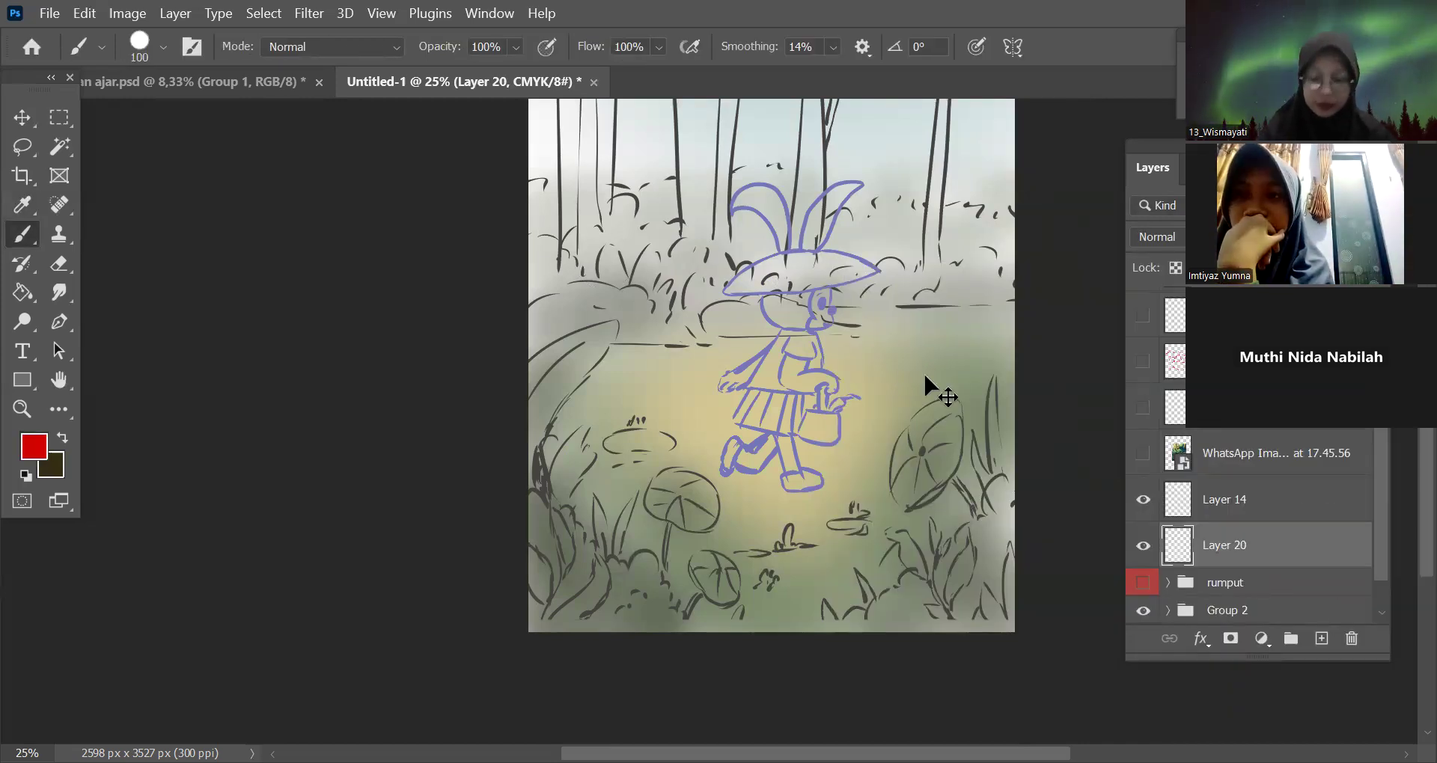
Show the WhatsApp reference image for a look at its bushes, and hide it again.
scroll(923, 372, "up", 2)
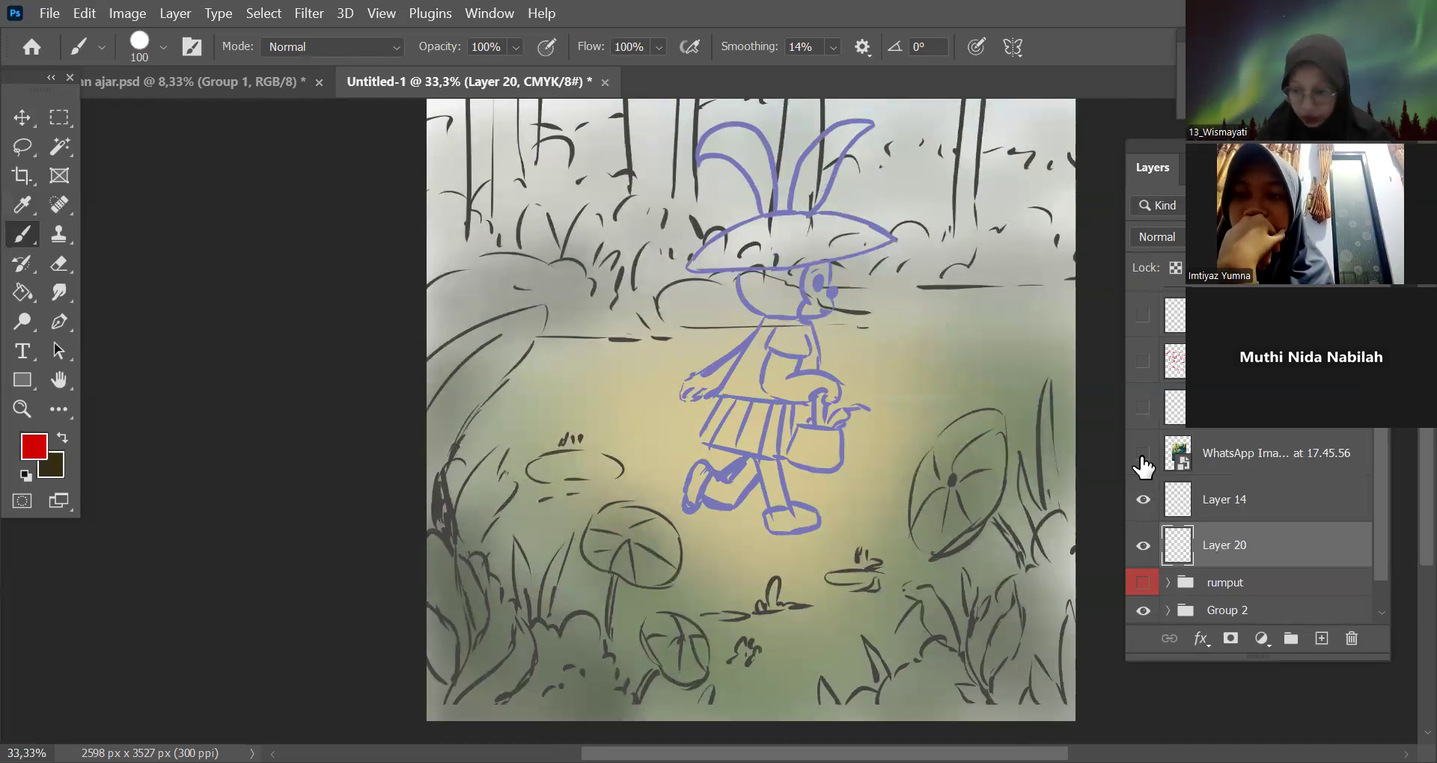
left_click(1142, 452)
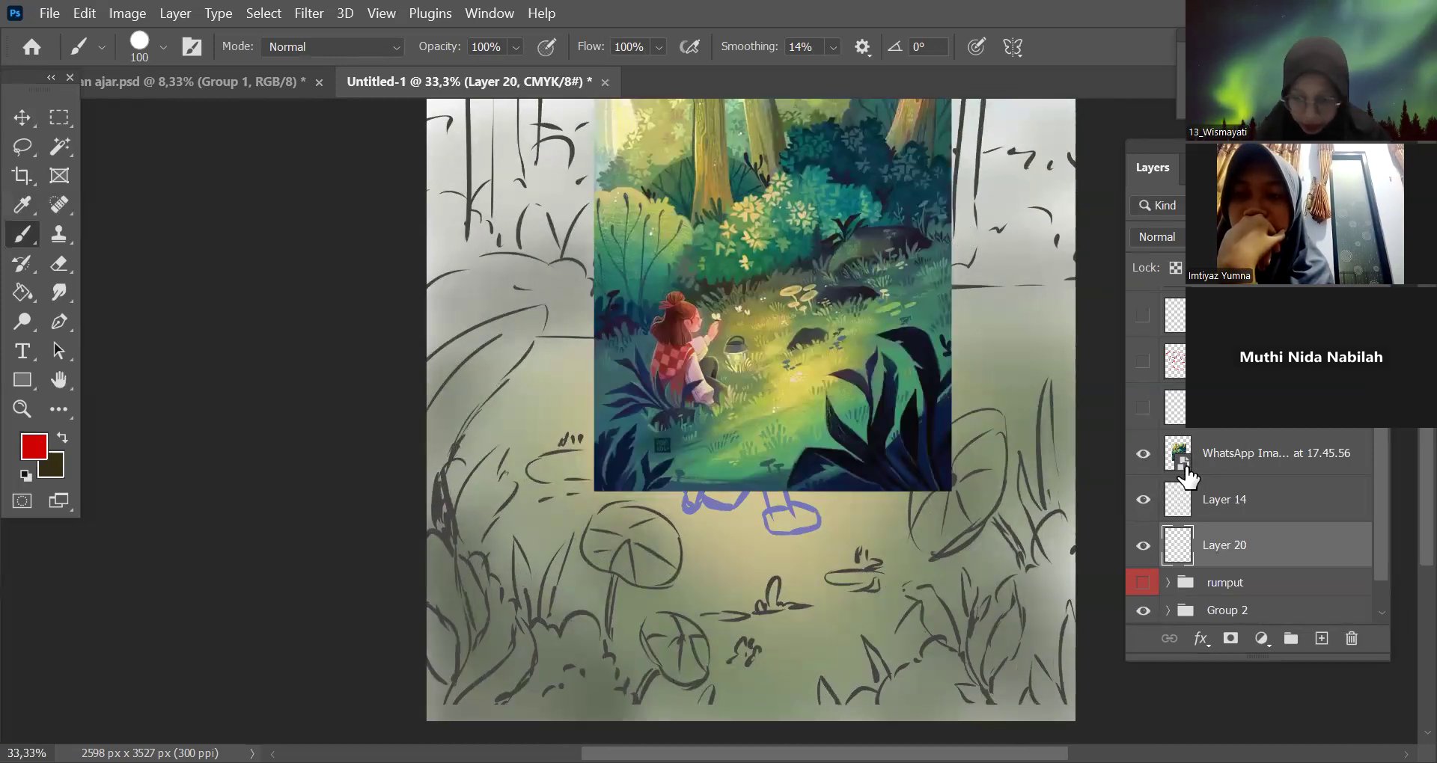
left_click(1142, 453)
Test a red stroke across the canvas, undo it and reduce the brush size to 50 px.
mouse_move(529, 417)
left_mouse_down()
mouse_move(563, 372)
mouse_move(561, 390)
mouse_move(927, 257)
mouse_move(940, 345)
left_mouse_up()
key("ctrl+z")
key("bracketleft")
key("bracketleft")
key("ctrl+z")
key("ctrl+z")
key("ctrl+plus")
key("ctrl+plus")
key("bracketleft")
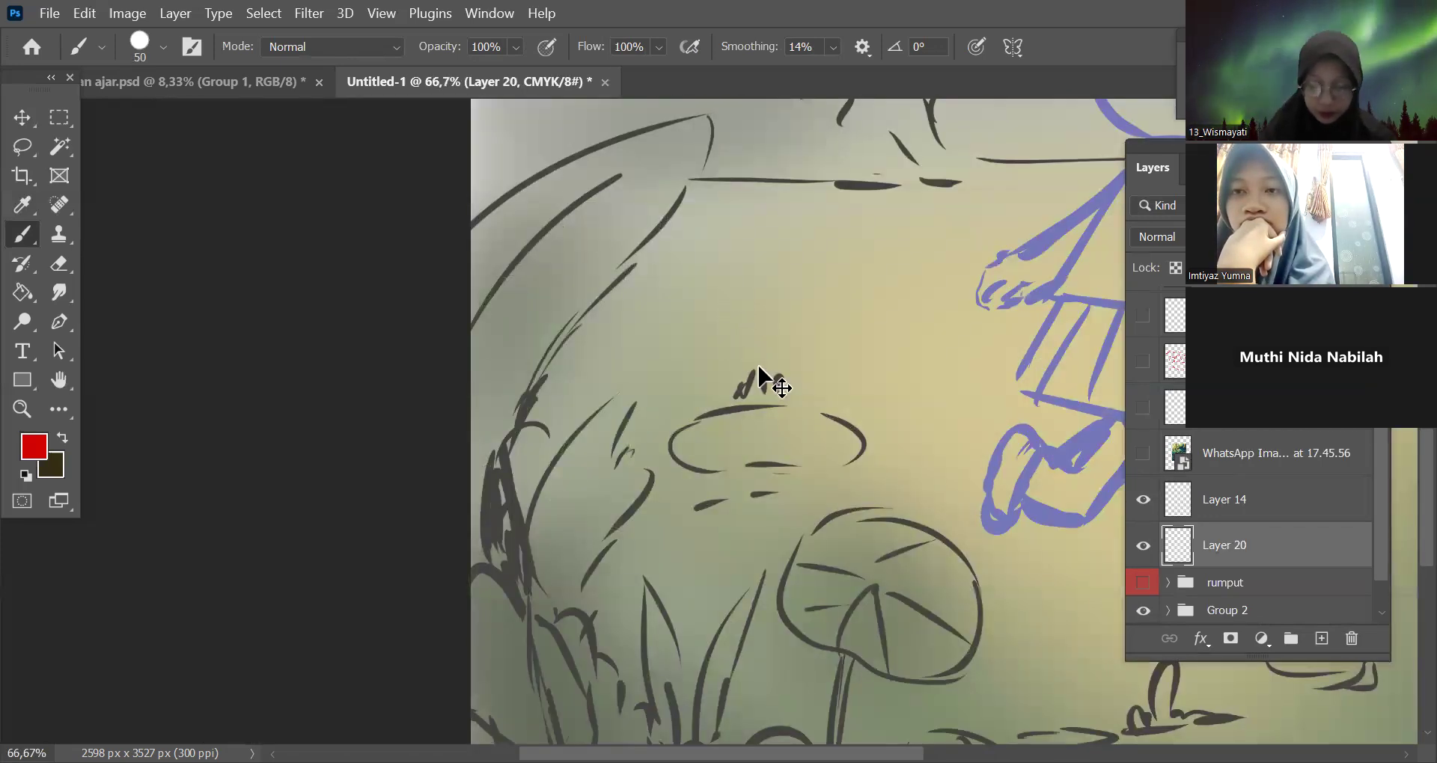
Draw a closed red bush outline on Layer 20 across the middle of the canvas, with scalloped rounded tops and a nearly flat base.
key("ctrl+minus")
key("ctrl+minus")
left_click_drag(781, 449, 638, 452)
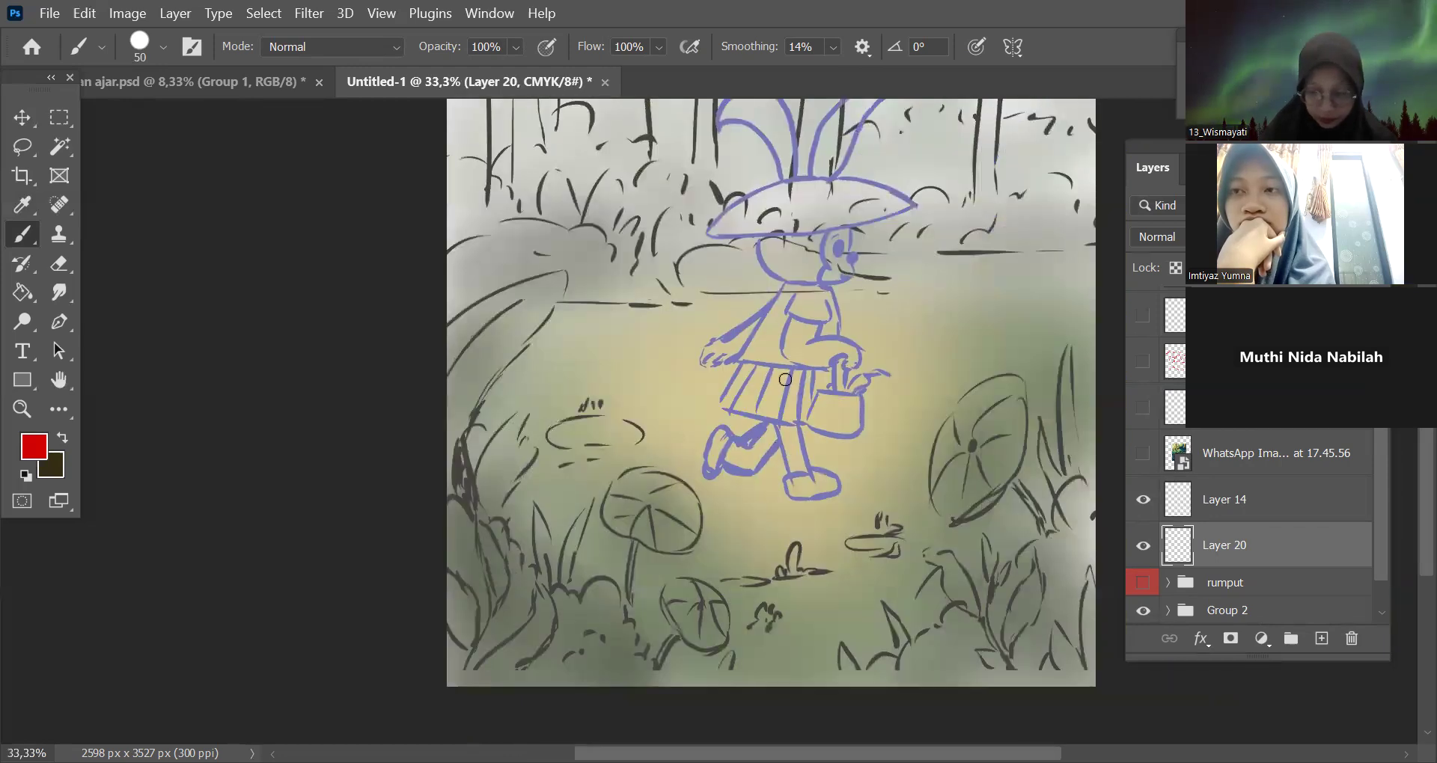
left_click_drag(607, 291, 679, 338)
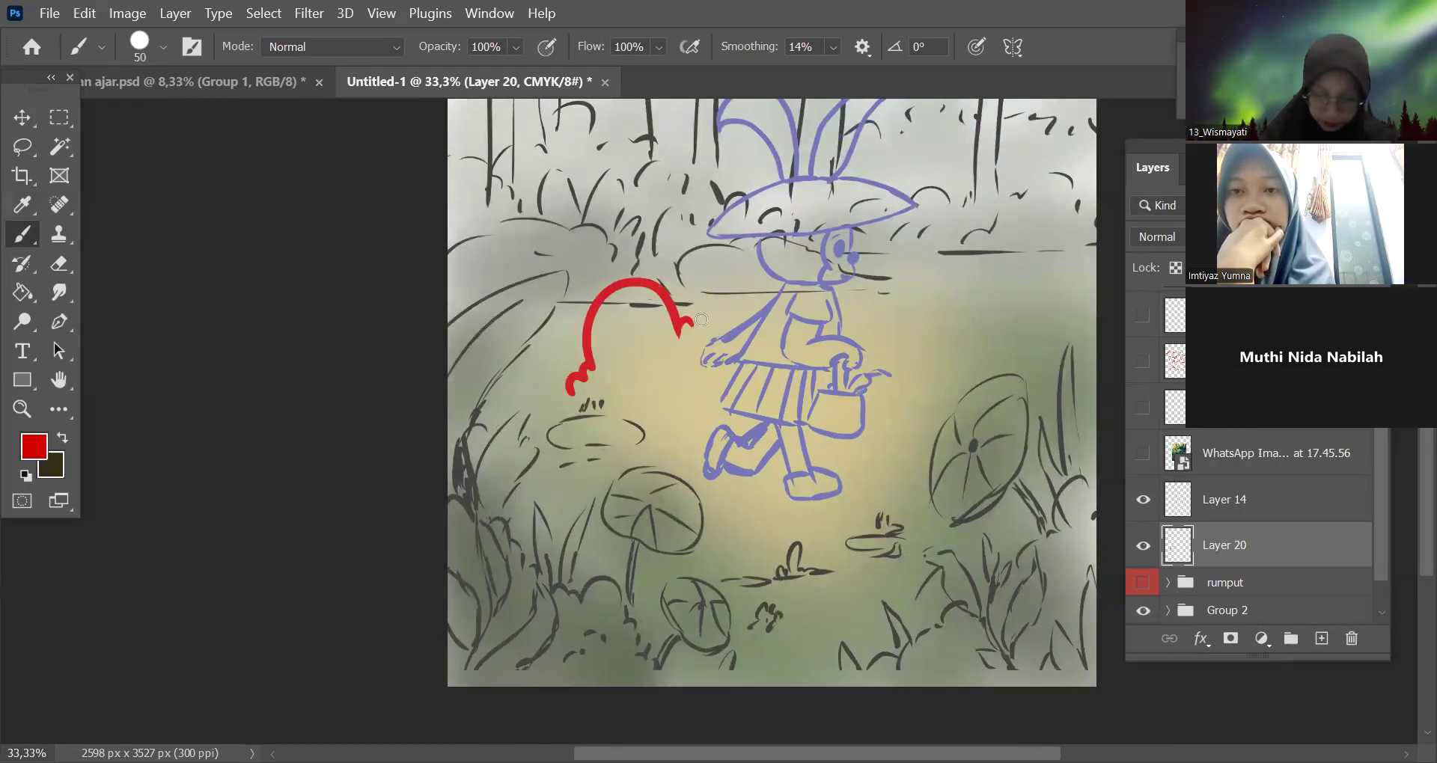
left_click_drag(674, 246, 752, 239)
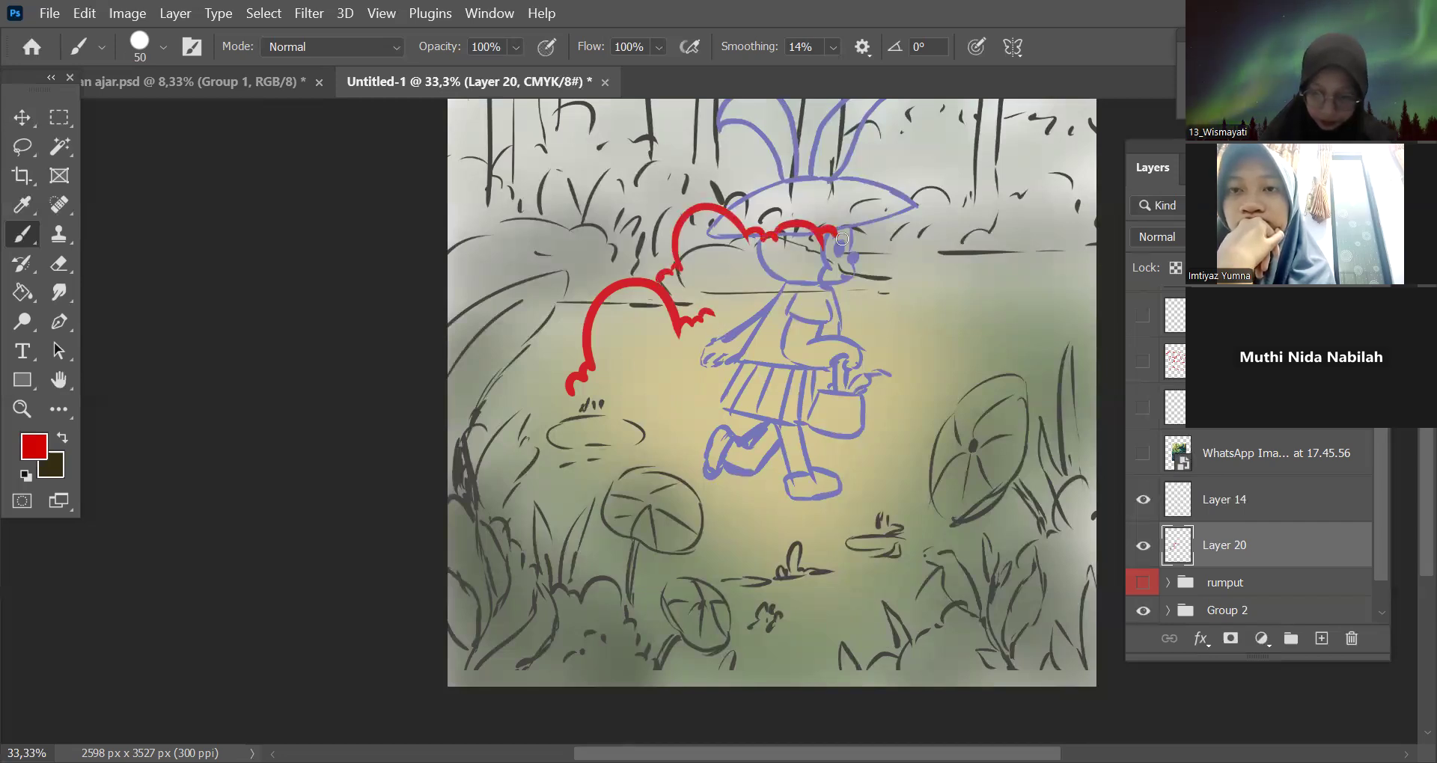
mouse_move(851, 238)
left_mouse_down()
mouse_move(932, 264)
mouse_move(1021, 351)
mouse_move(1020, 374)
mouse_move(1070, 432)
left_mouse_up()
mouse_move(571, 388)
left_mouse_down()
mouse_move(541, 410)
mouse_move(517, 457)
left_mouse_up()
left_click_drag(632, 457, 1047, 446)
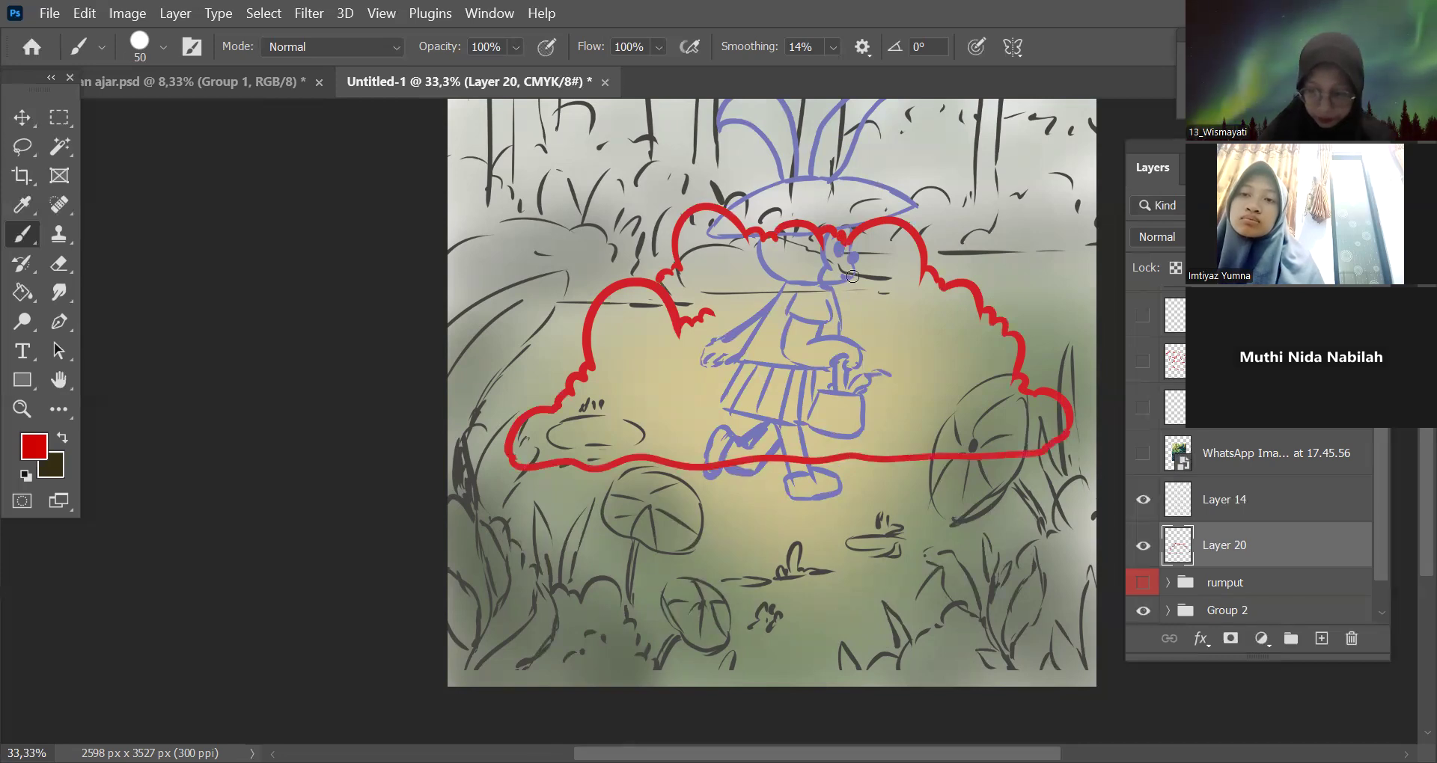
left_click_drag(831, 226, 849, 228)
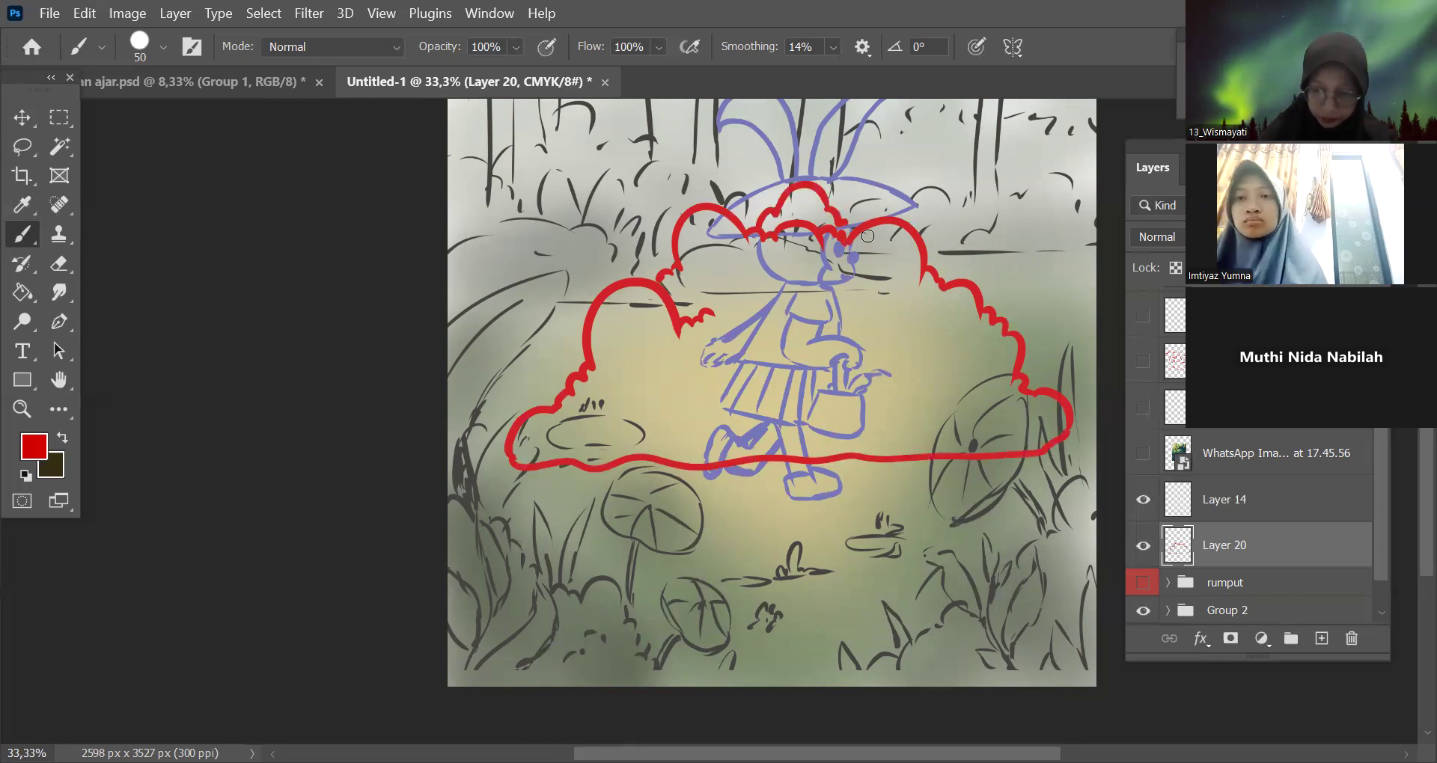
Select the area outside the red bush outline with the Magic Wand and expand the selection by 2 pixels.
key("ctrl+minus")
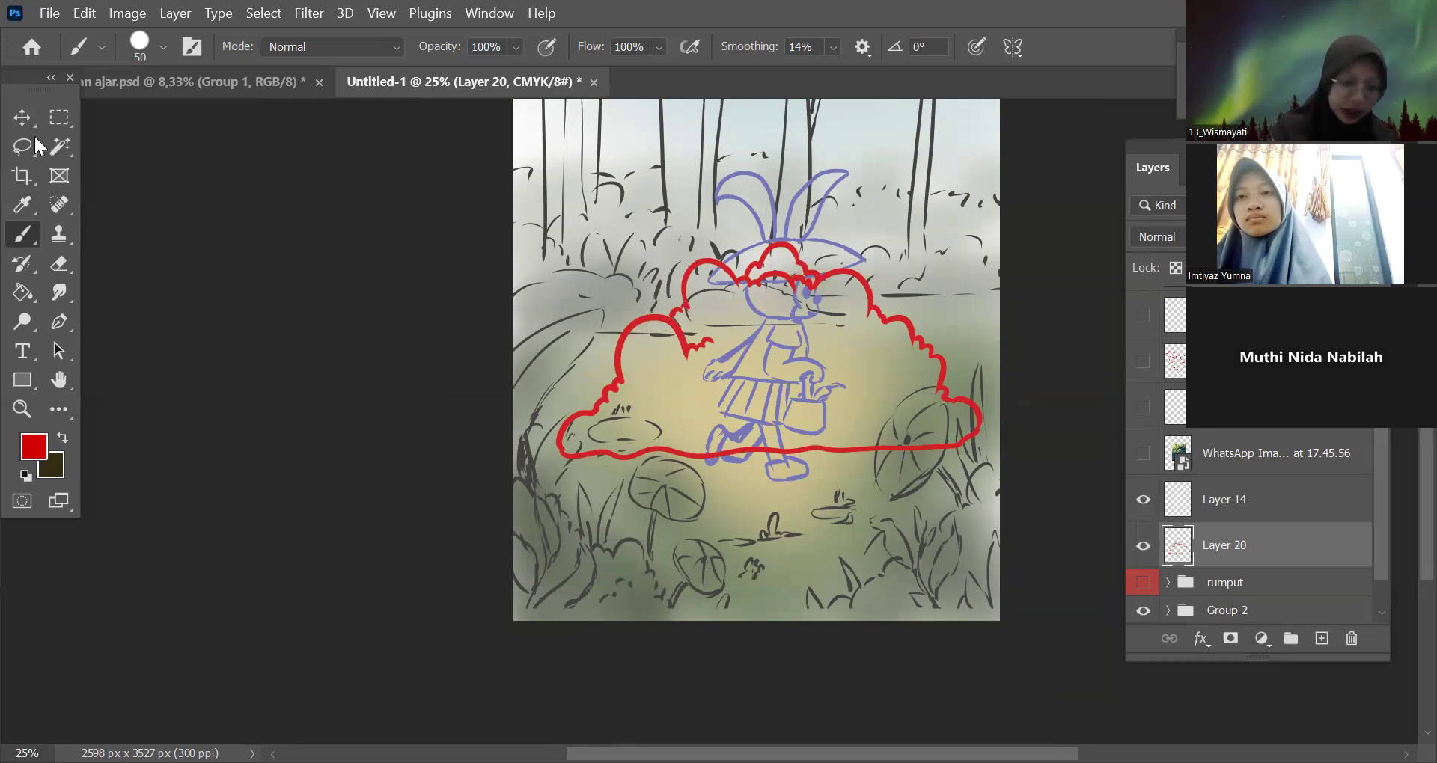
left_click(59, 146)
left_click(988, 300)
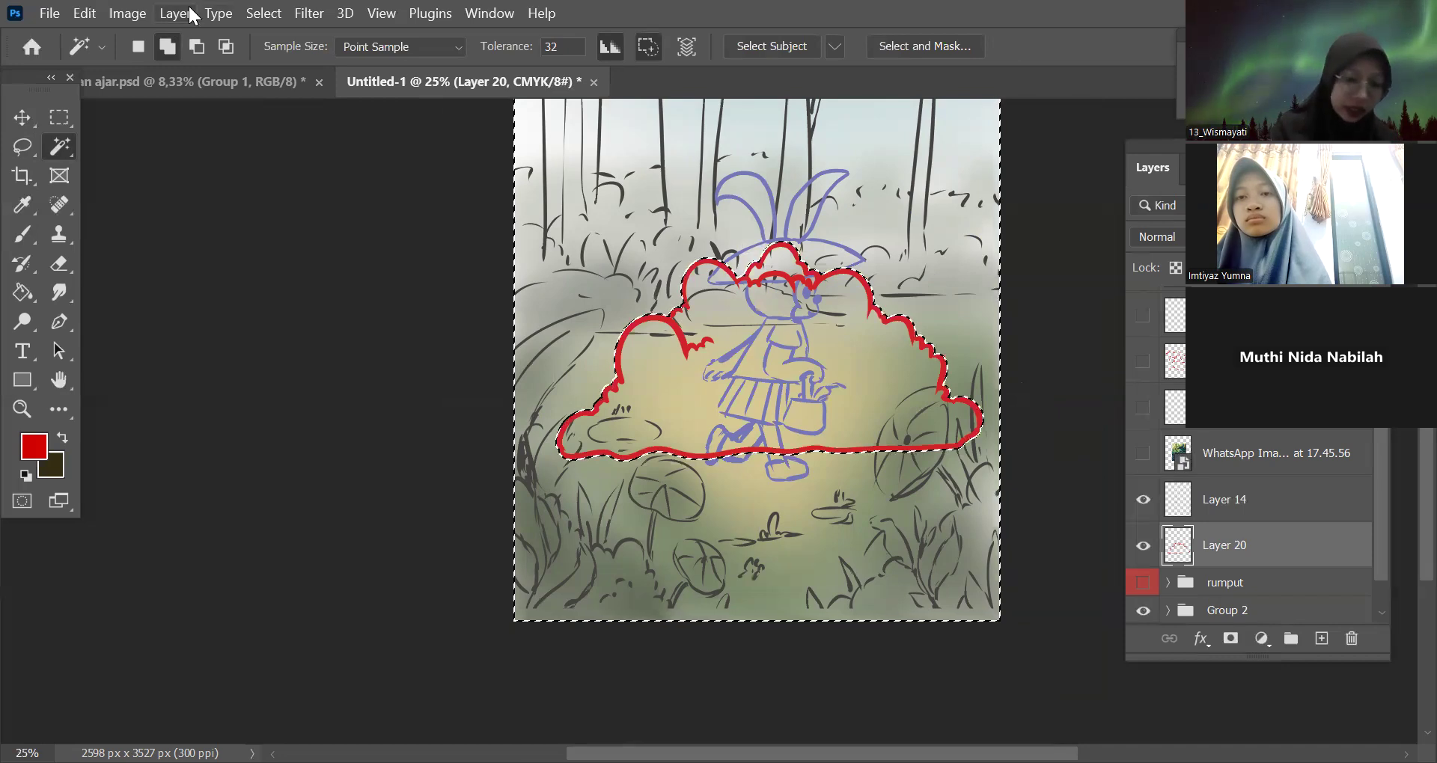
left_click(271, 17)
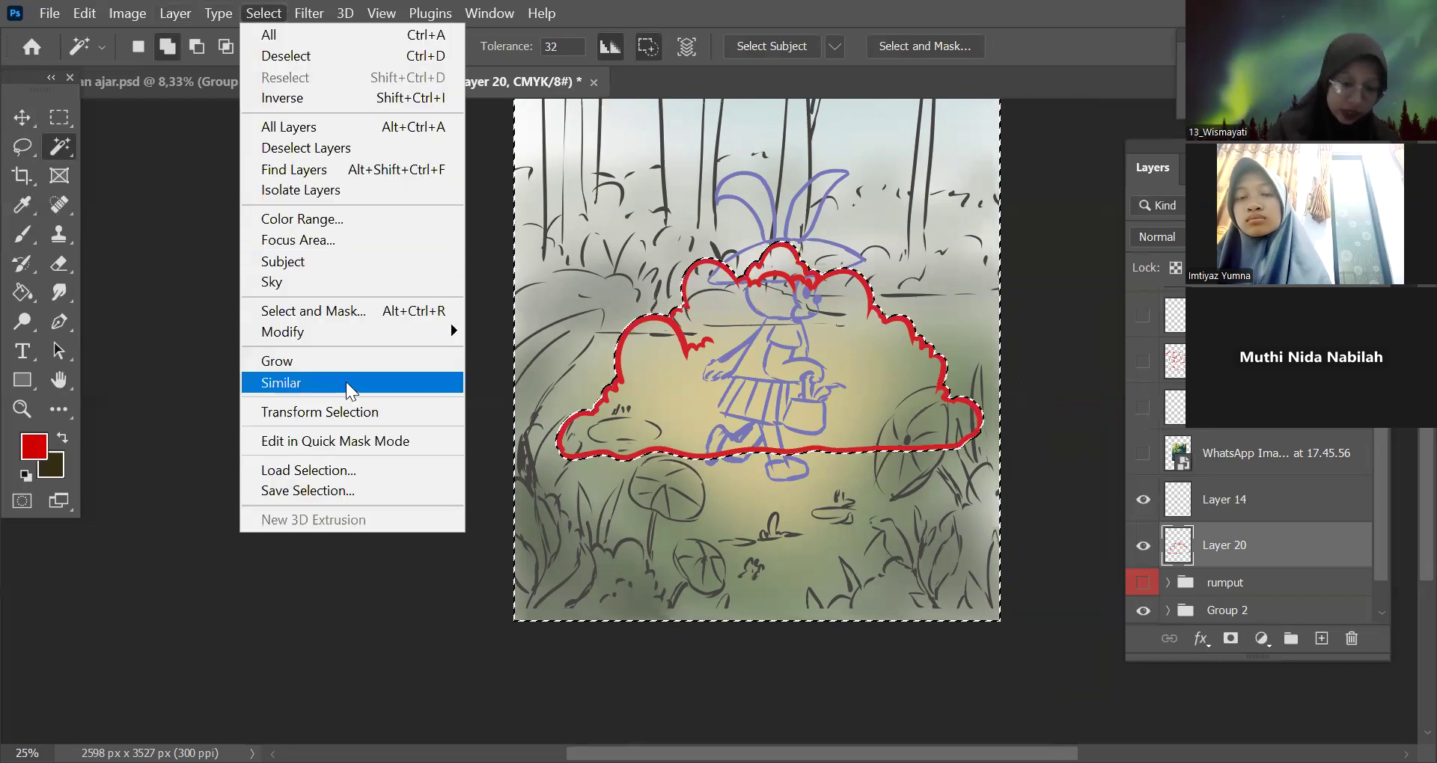
mouse_move(359, 337)
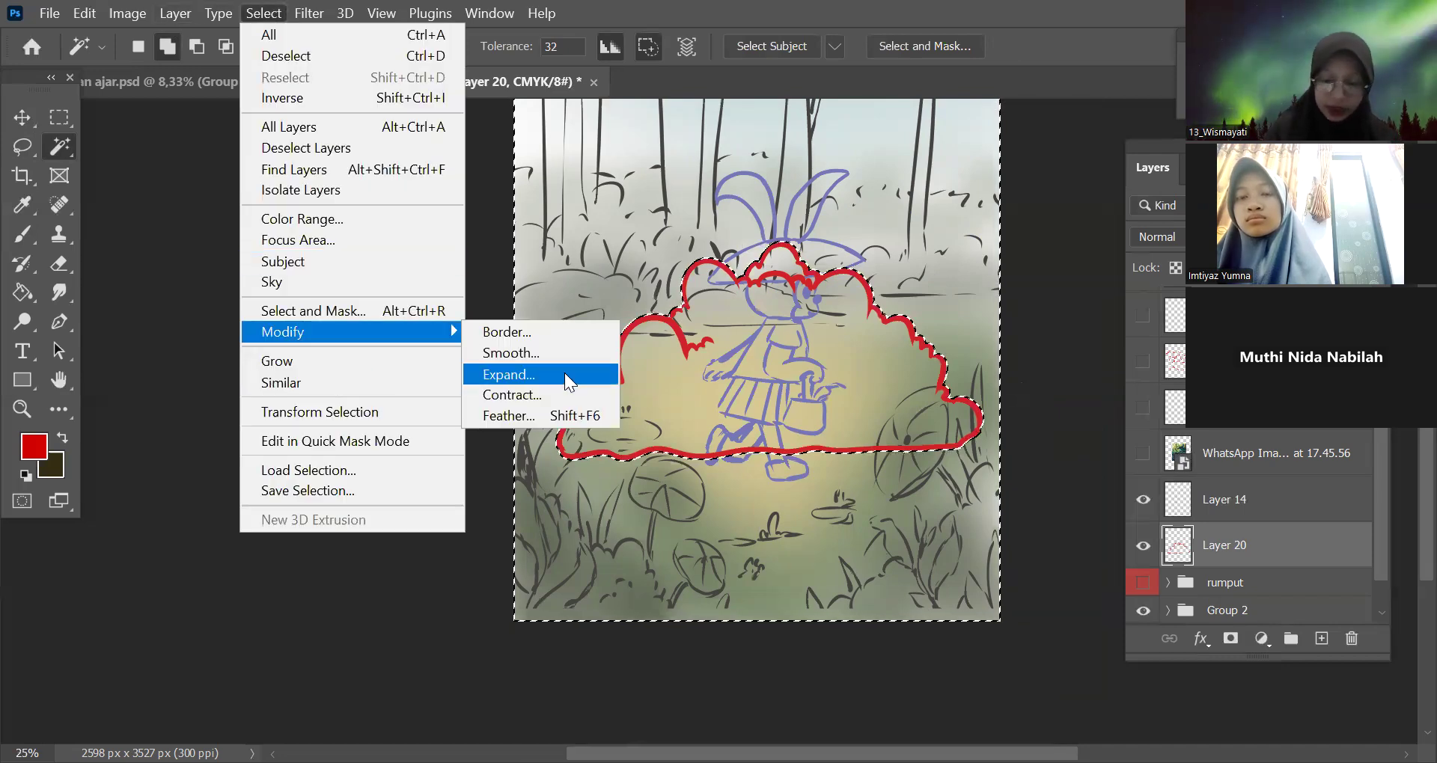
left_click(564, 372)
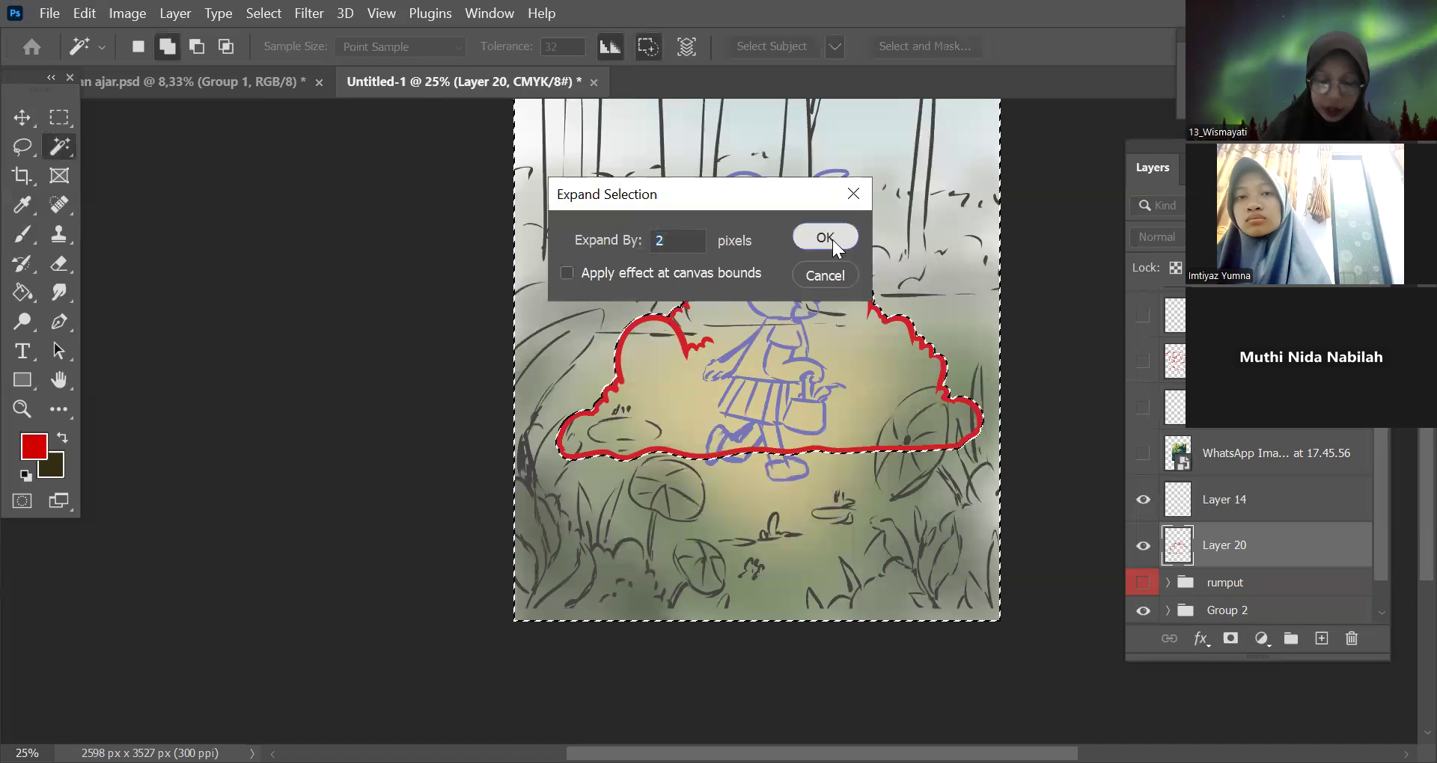
left_click(832, 236)
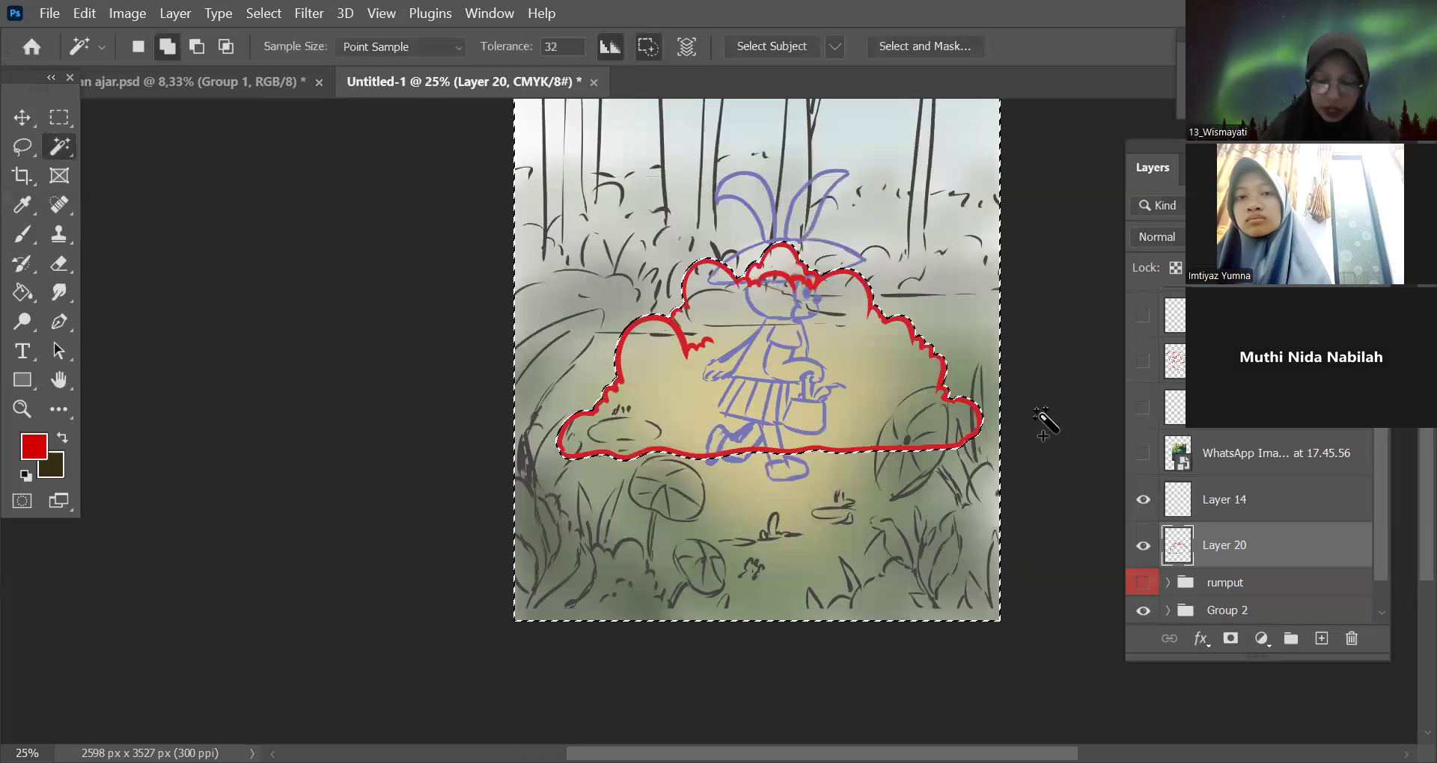
Invert the selection to the bush shape and fill it with the red foreground colour on a new layer.
left_click(271, 15)
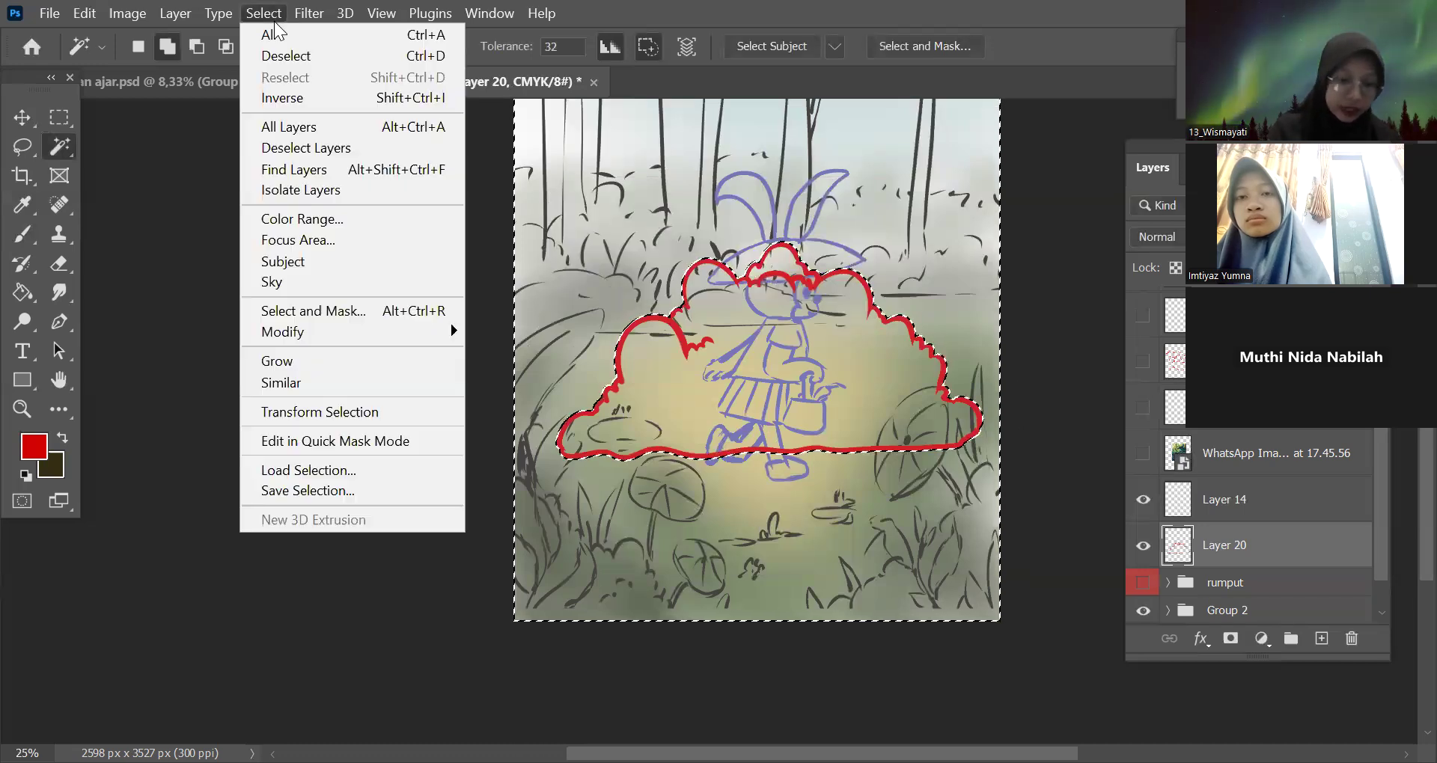
left_click(306, 103)
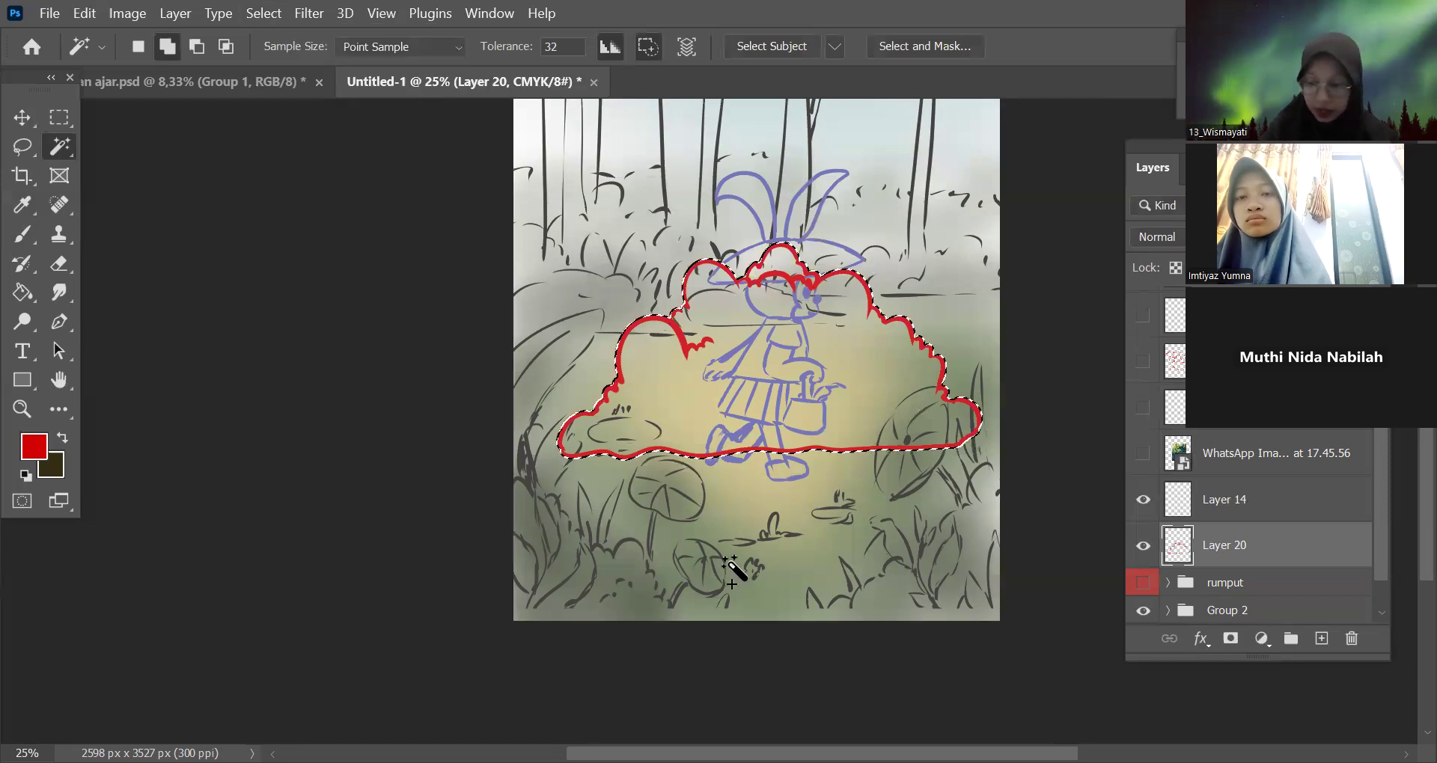
left_click(1322, 639)
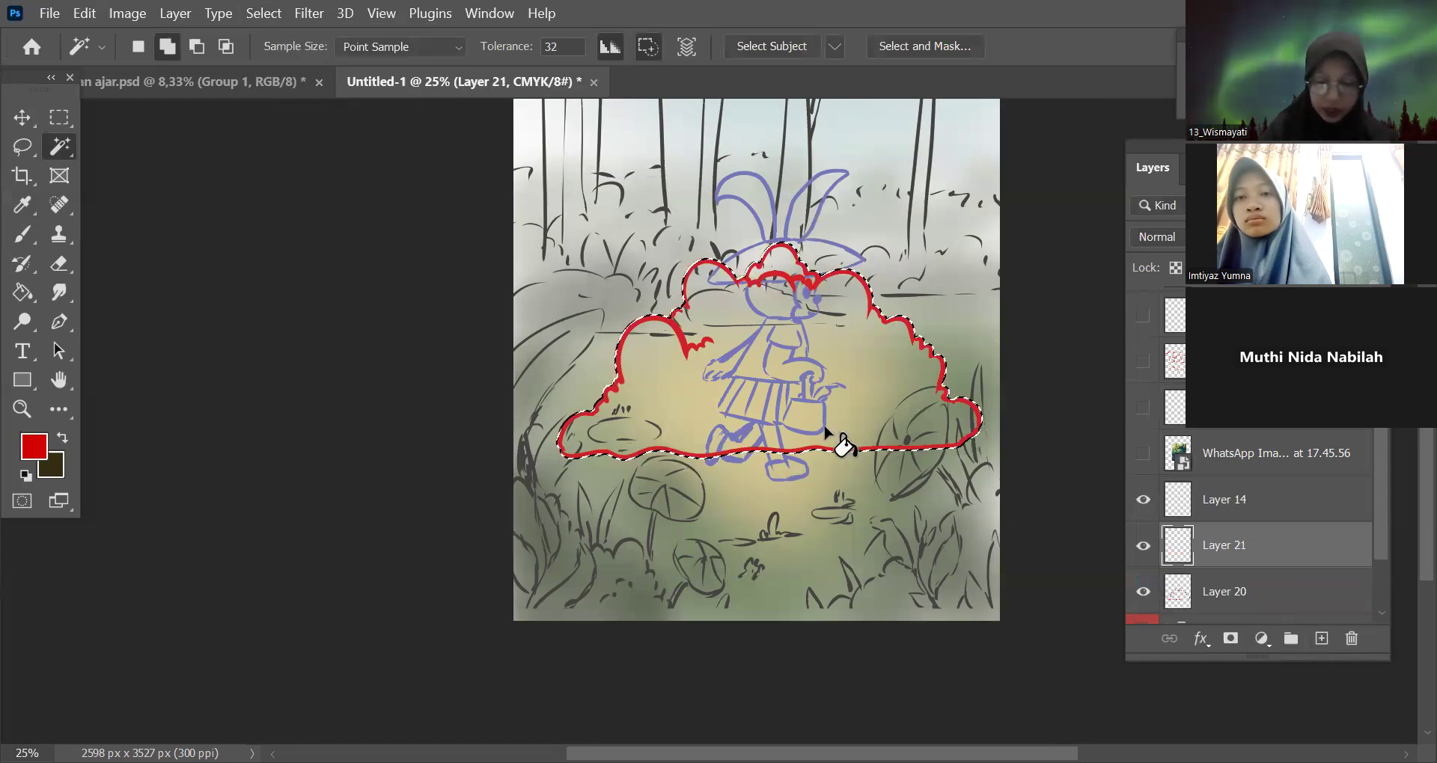
key("g")
left_click(803, 416)
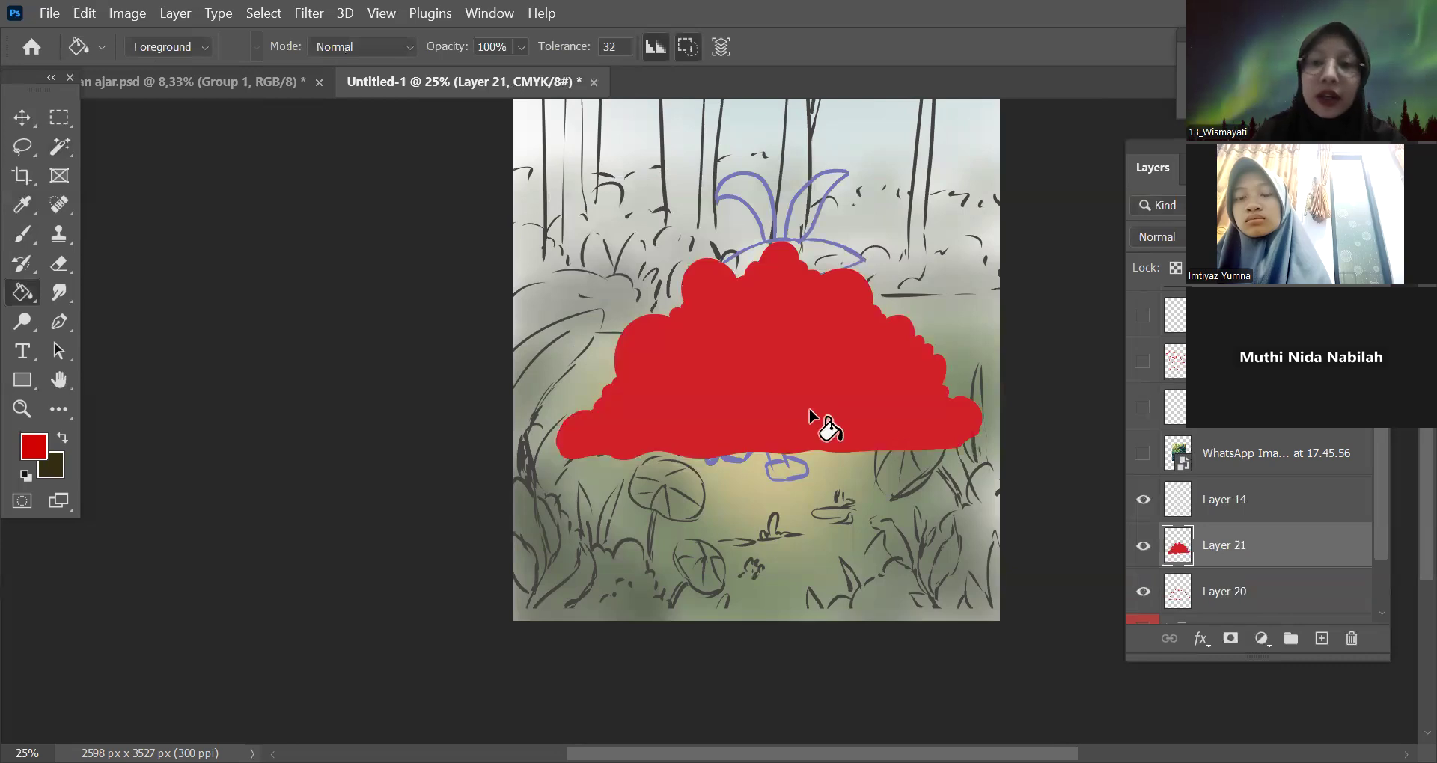
left_click(1143, 546)
left_click(1144, 546)
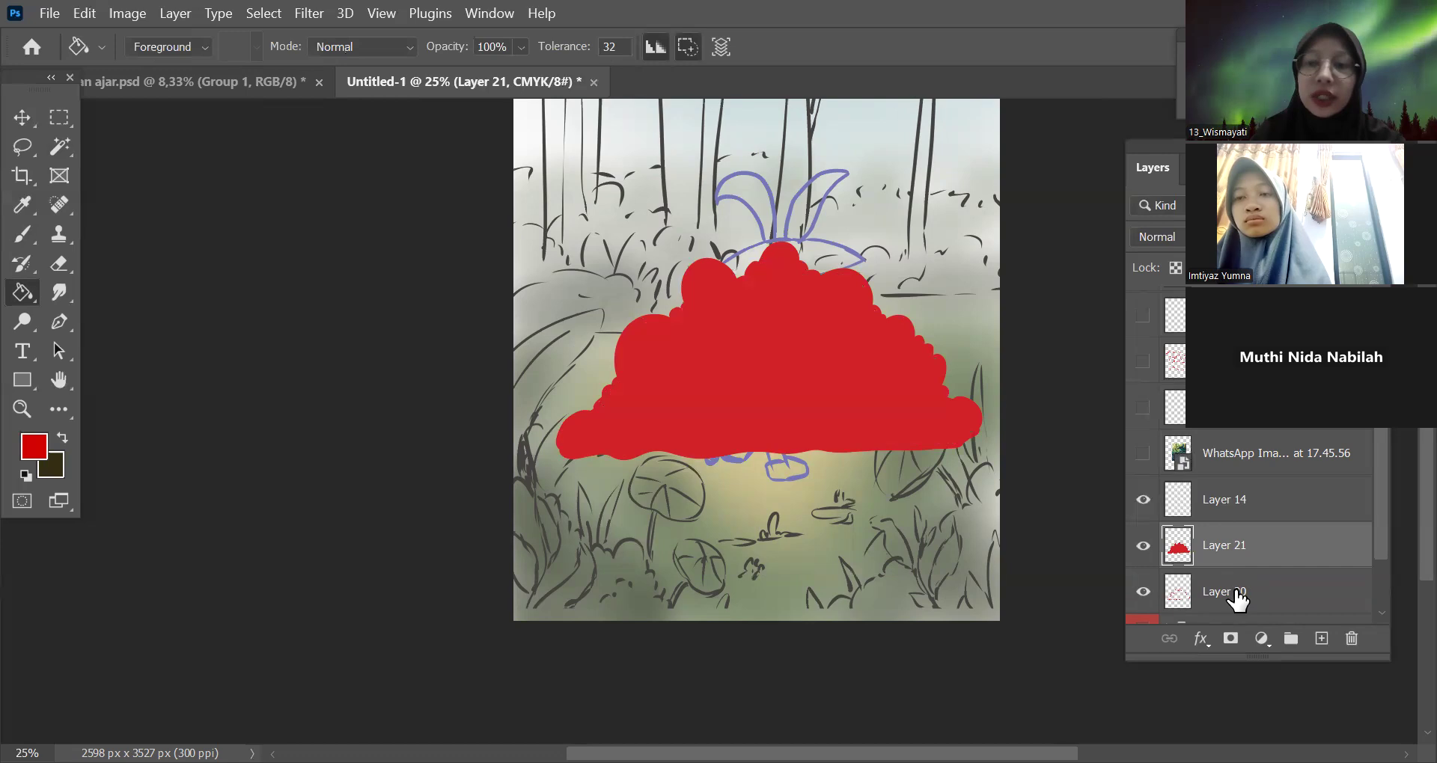
Combine Layer 21 and Layer 20 into one smart object and rasterize it as a single layer.
left_click(1241, 597, "shift")
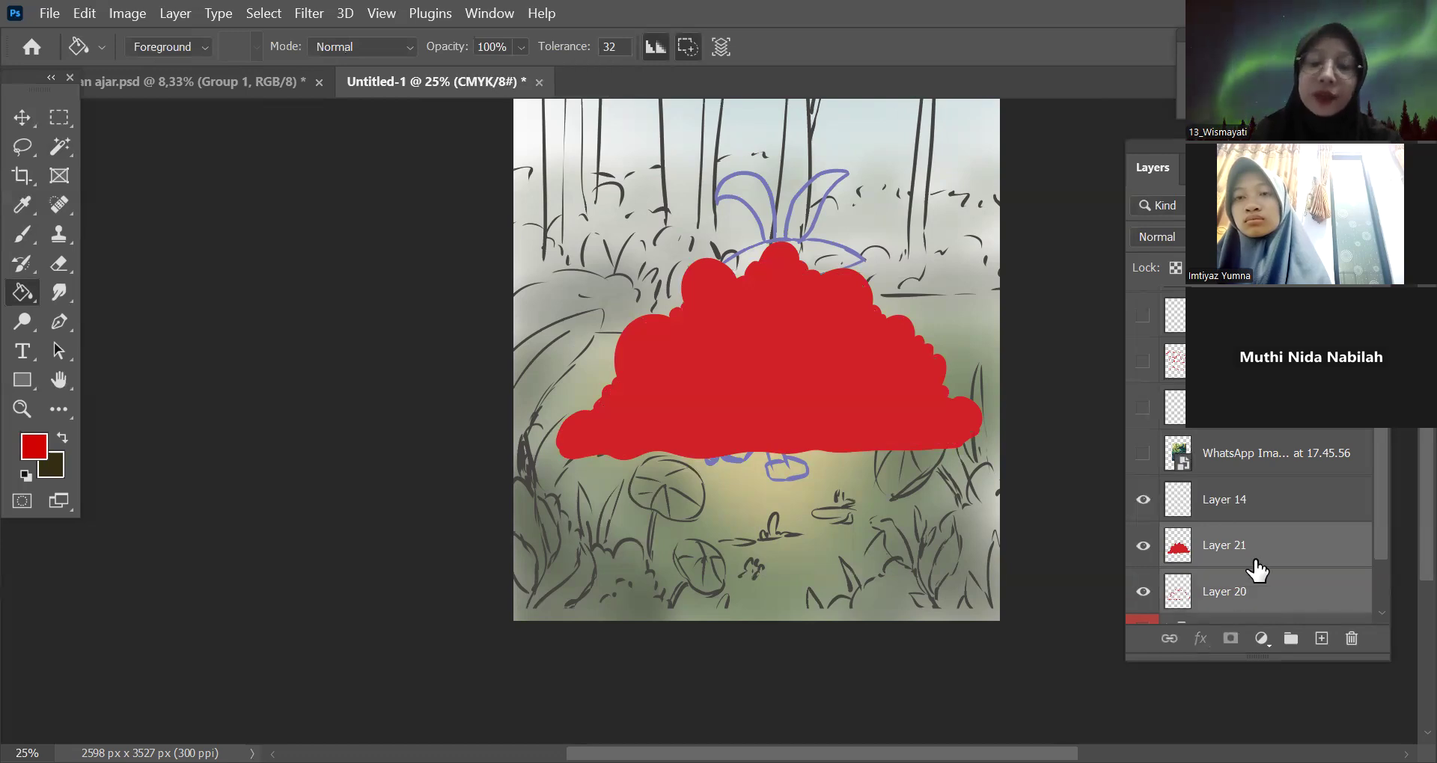
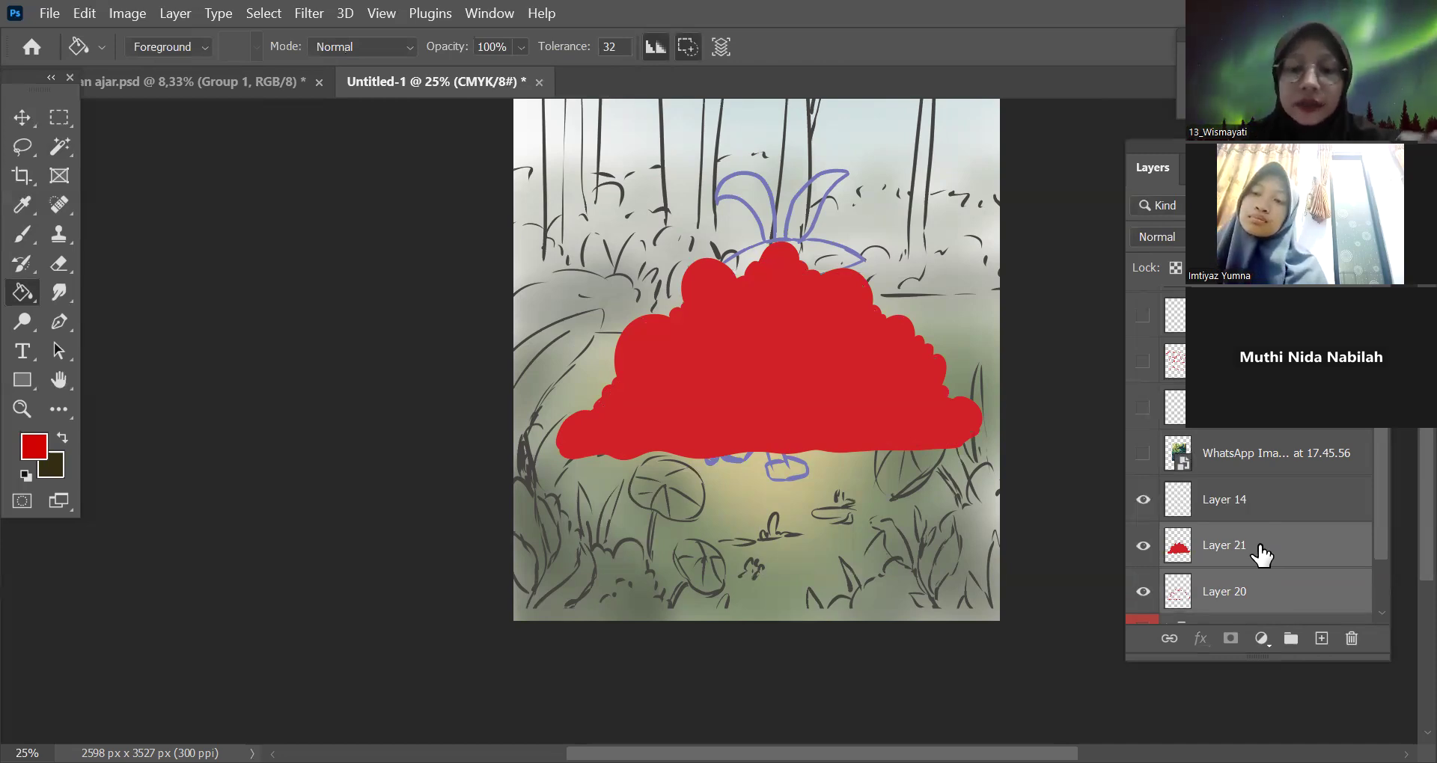
right_click(1258, 542)
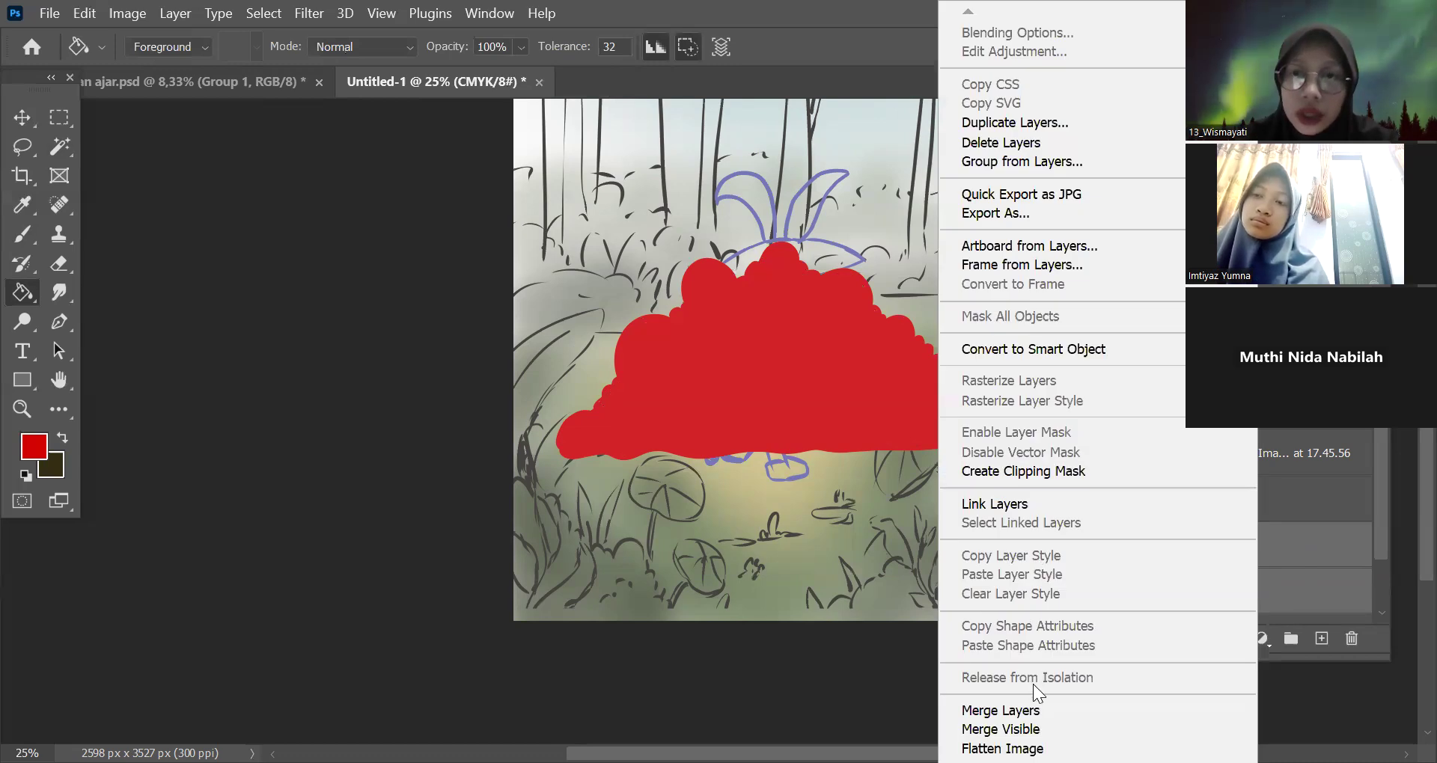
left_click(1058, 350)
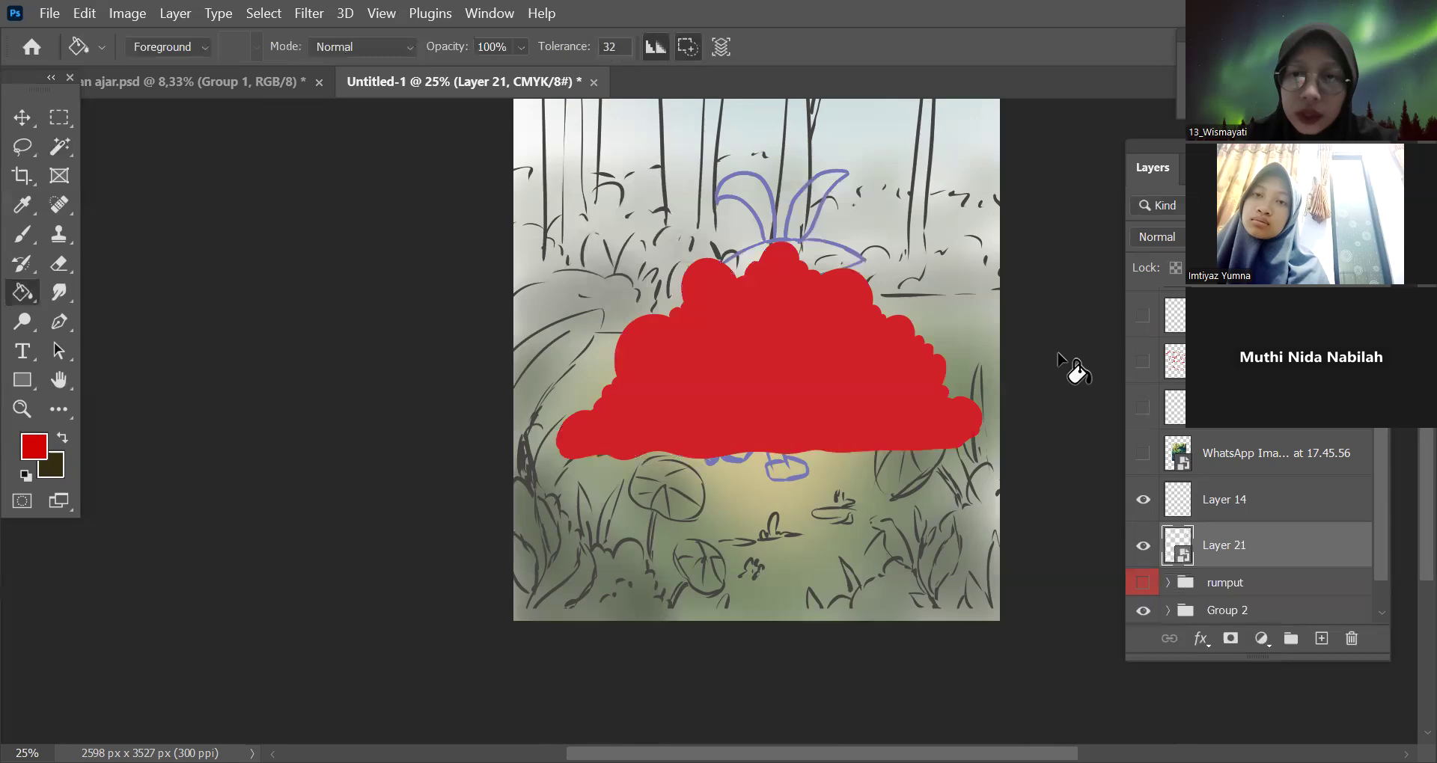
right_click(1224, 537)
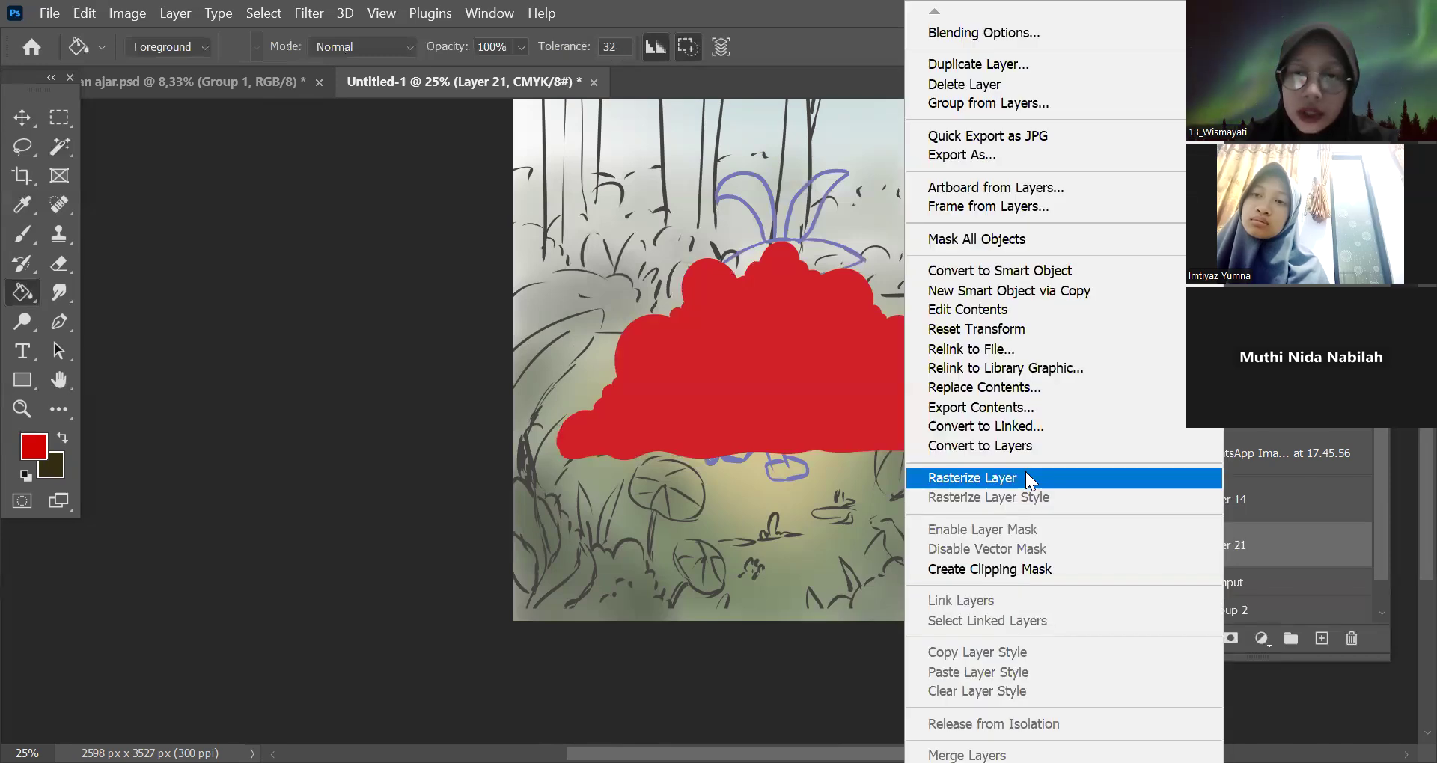
left_click(1026, 474)
left_click(1149, 543)
left_click(1150, 544)
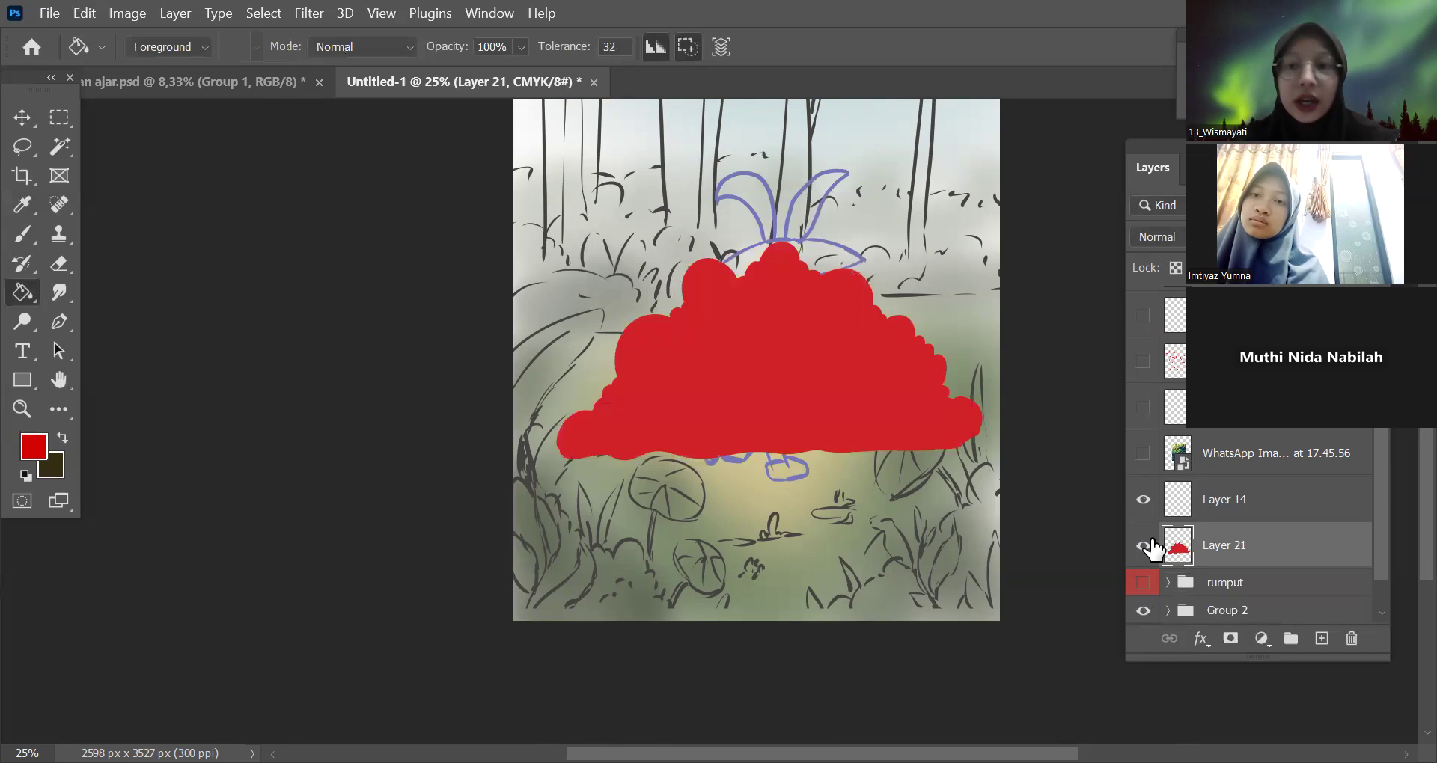
Add a black 000000 Color Overlay at 100% opacity to the bush layer.
left_click(1218, 639)
left_click(1283, 552)
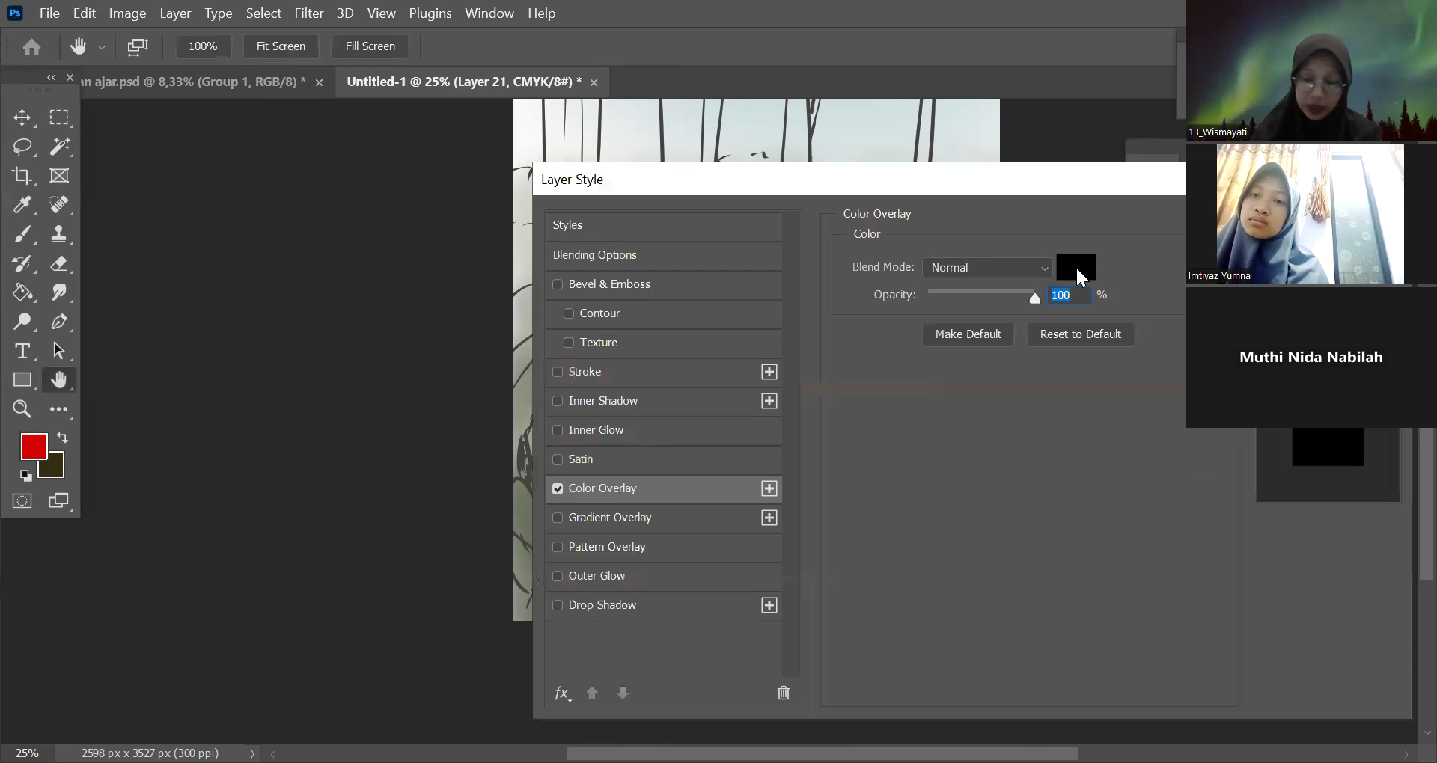
left_click(1076, 266)
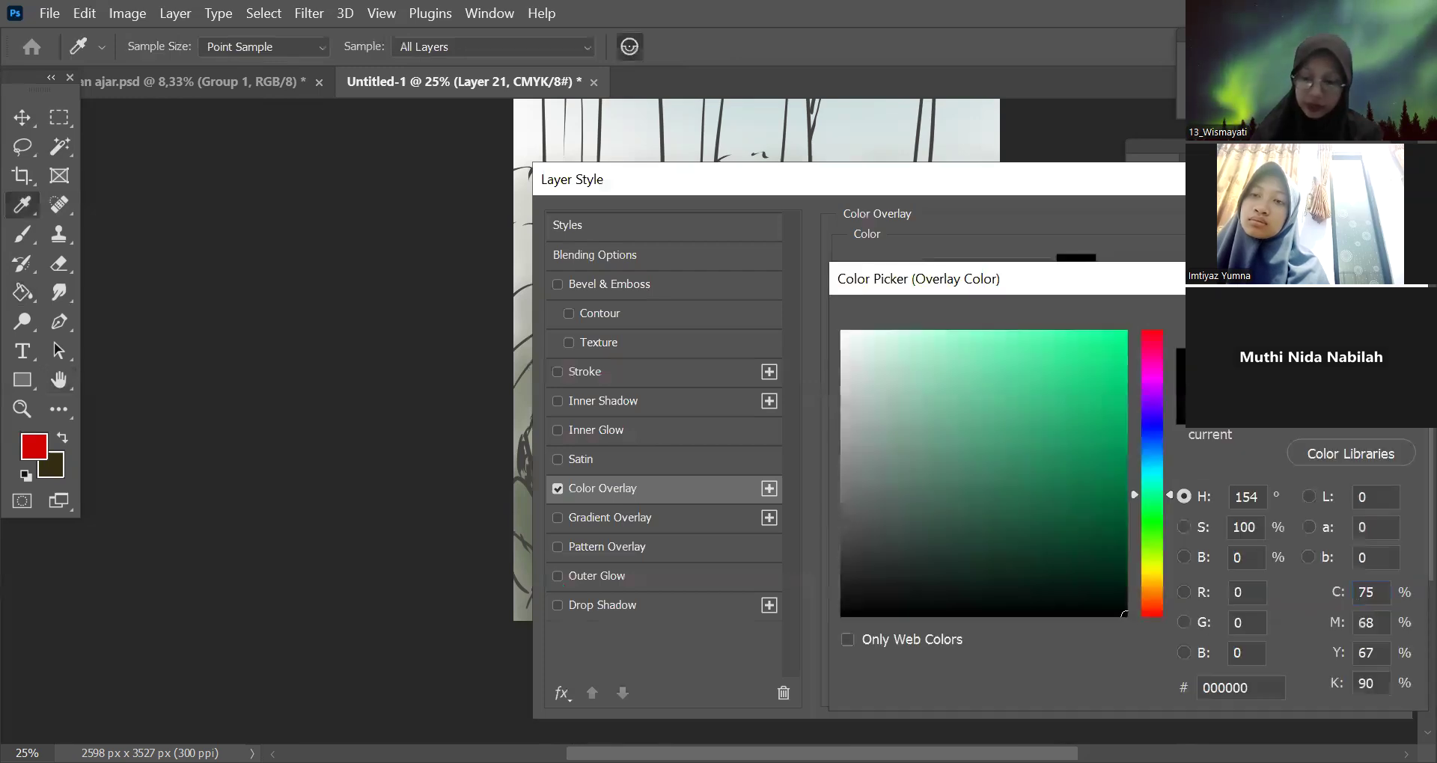
key("Return")
key("Return")
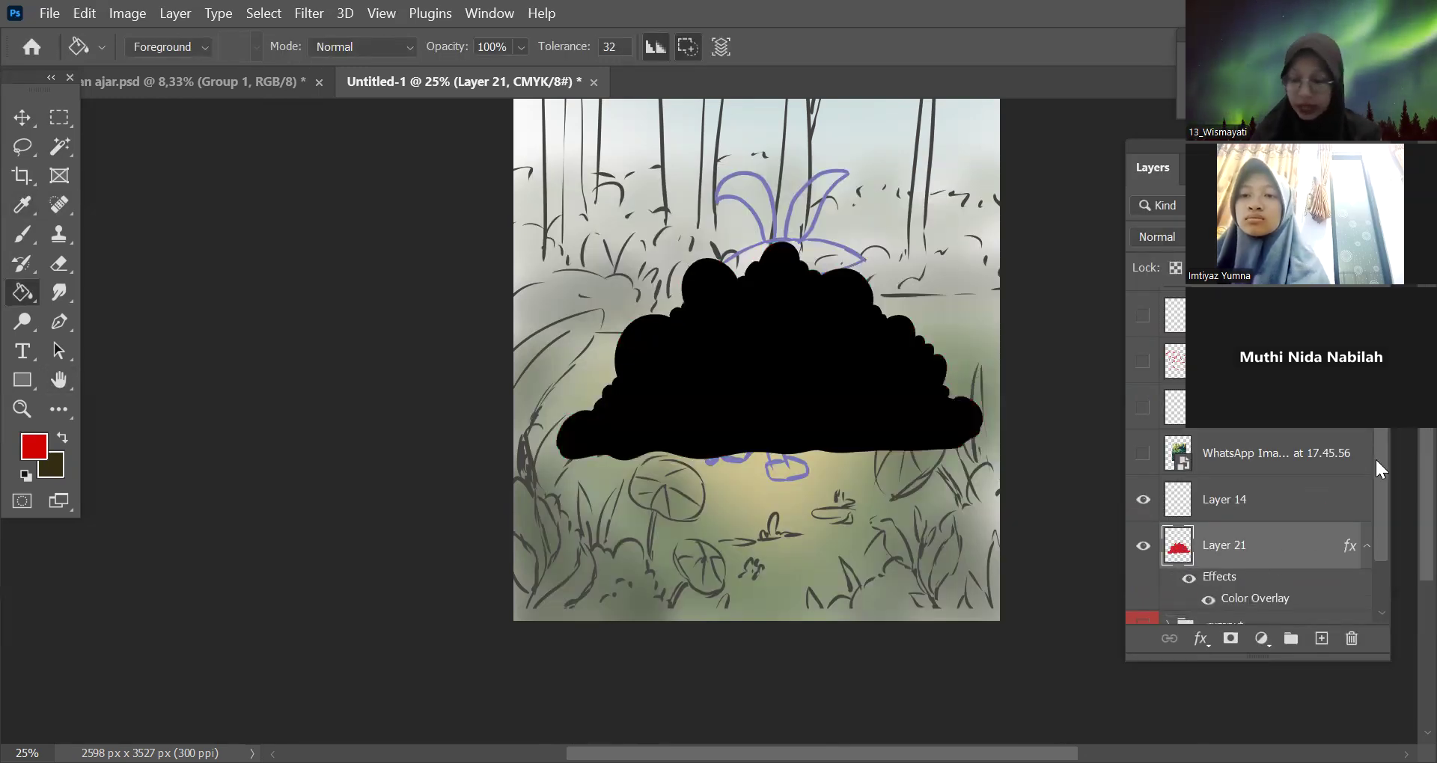
Hide Layer 14, Group 2 and the Background, leaving only the black bush silhouette shown on transparency.
scroll(1375, 456, "down", 2)
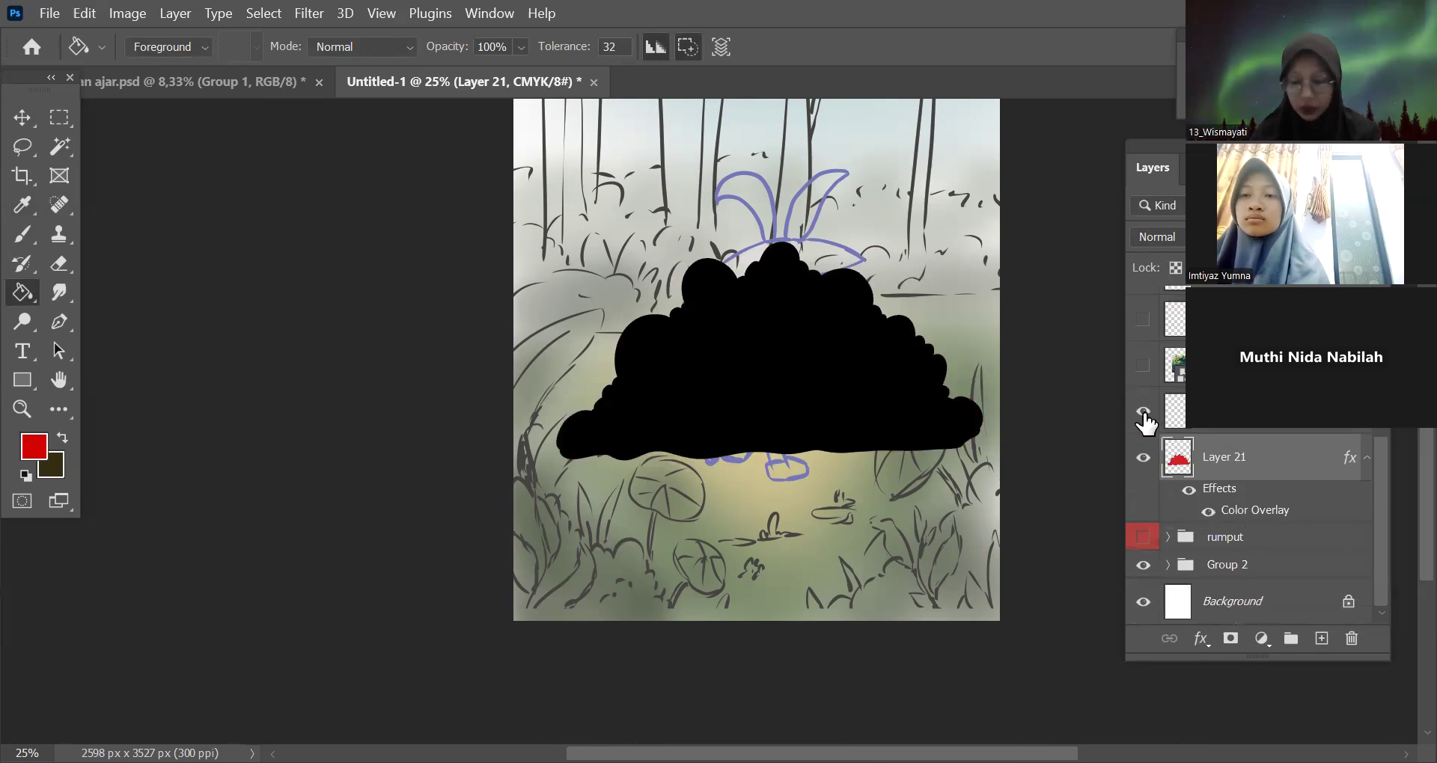
left_click(1143, 565)
left_click(1143, 602)
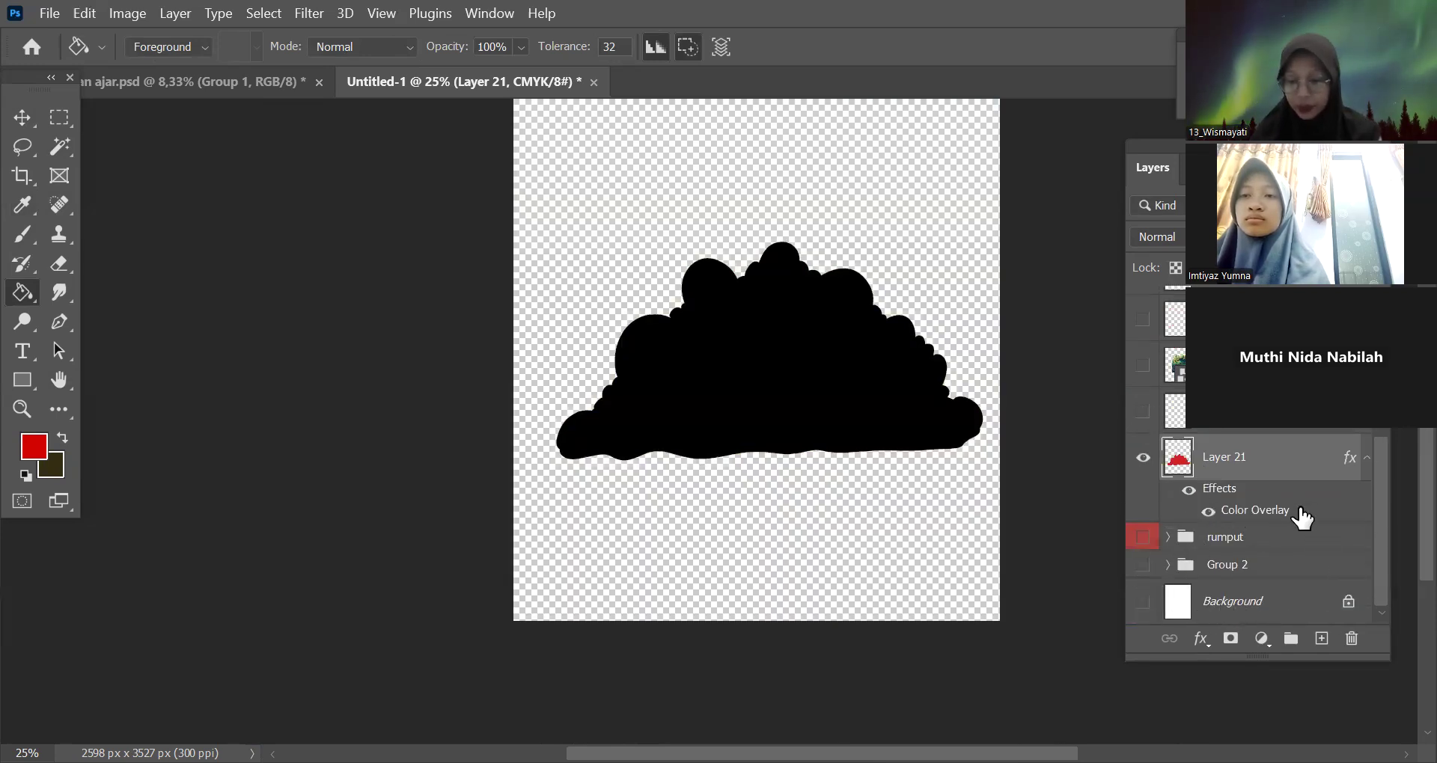
key("ctrl+minus")
left_click(1144, 458)
left_click(1144, 458)
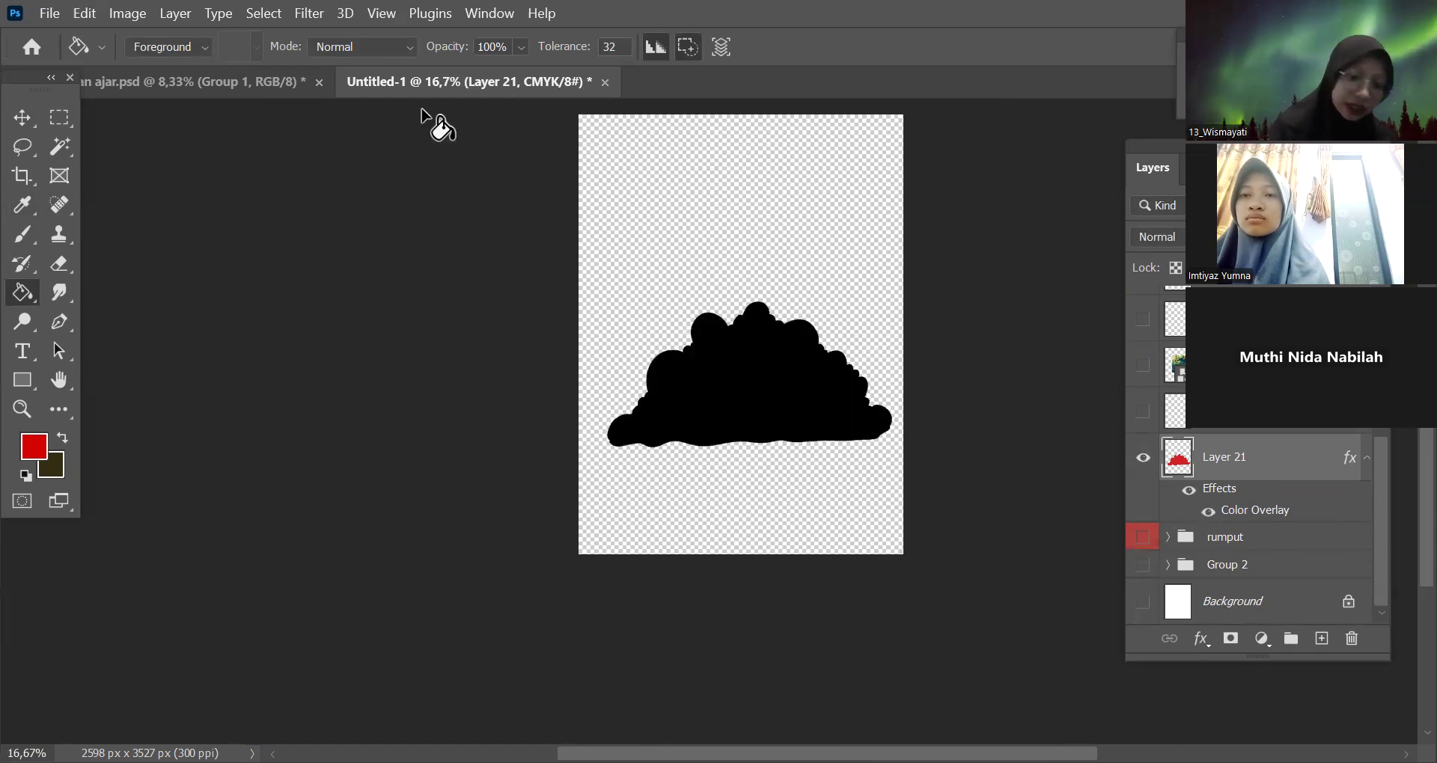
Define the black bush silhouette as a brush preset named semak-semak.
left_click(84, 14)
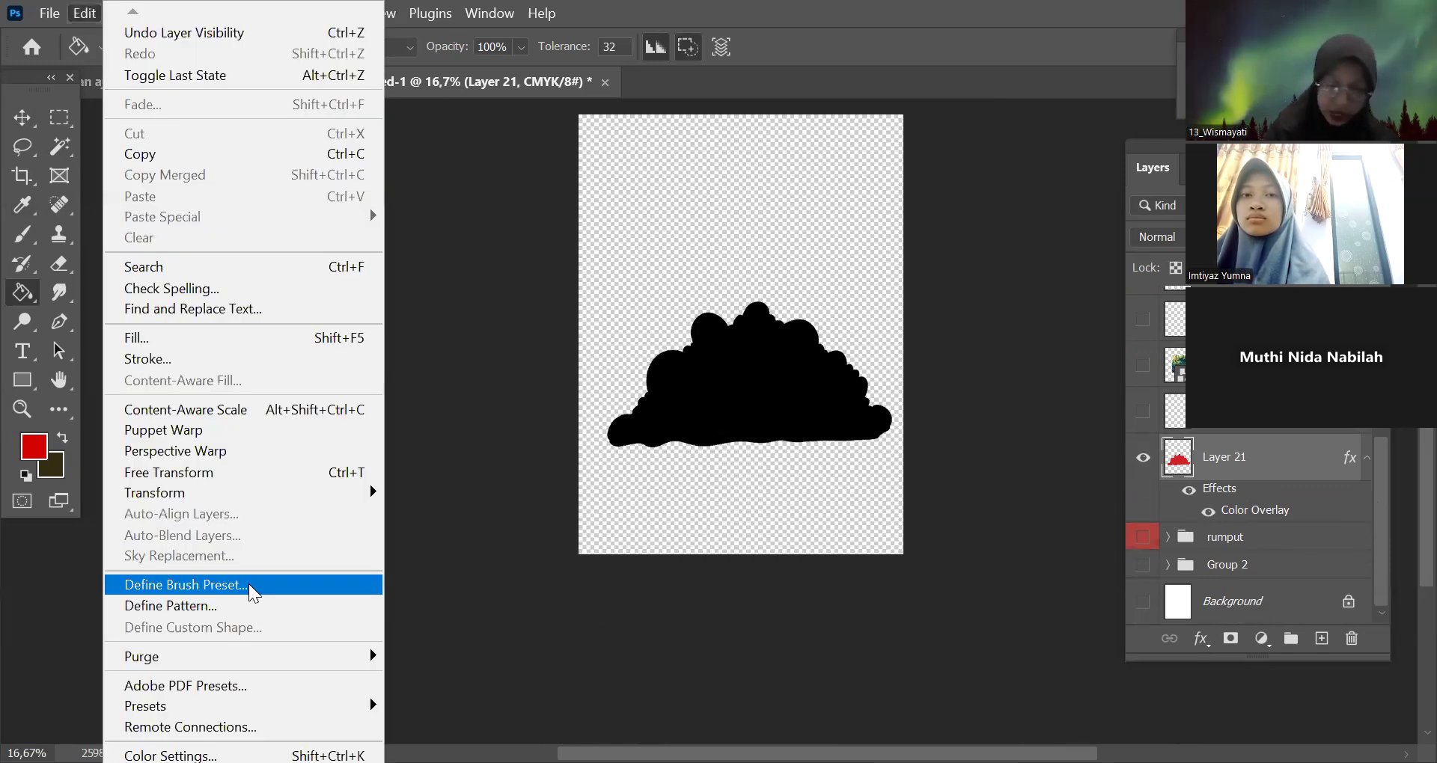
key("Return")
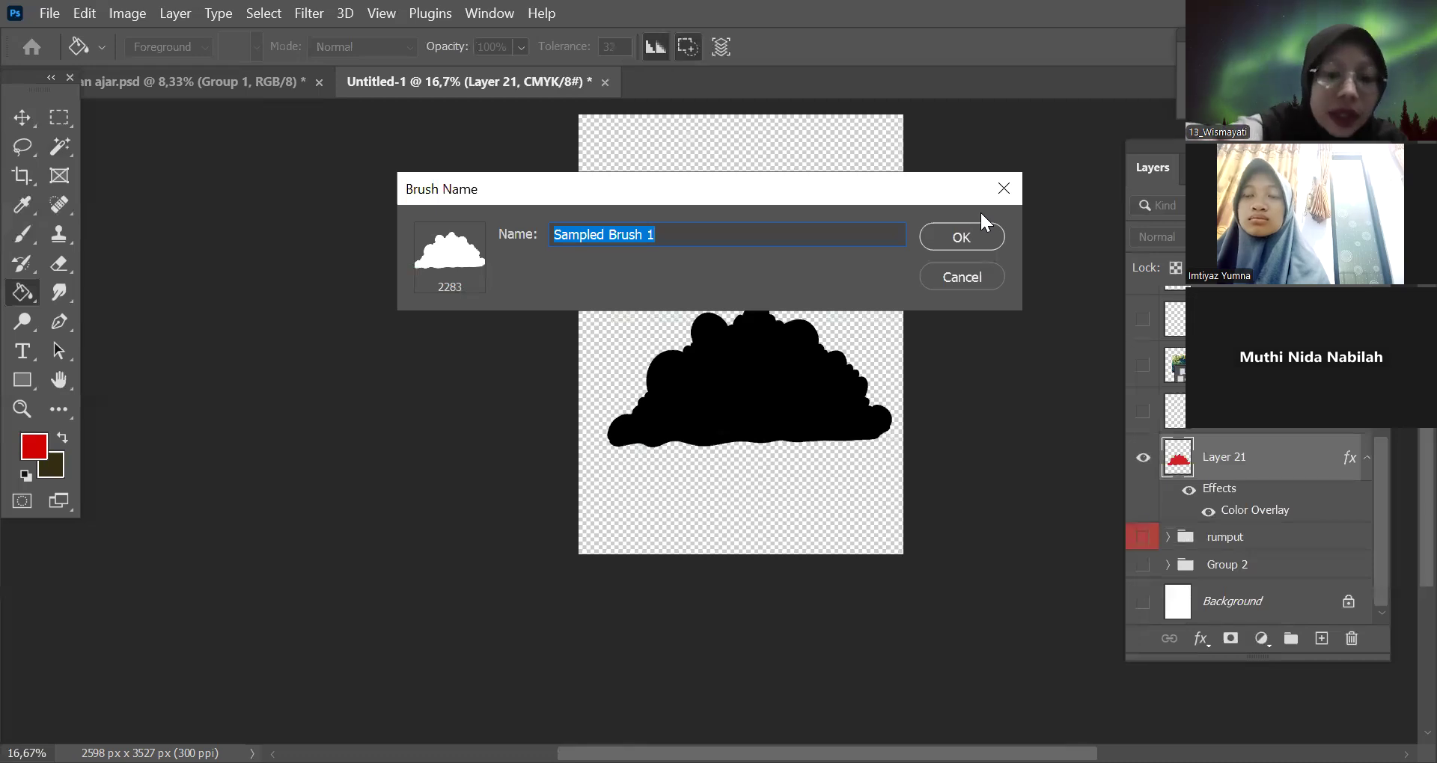
type("sen")
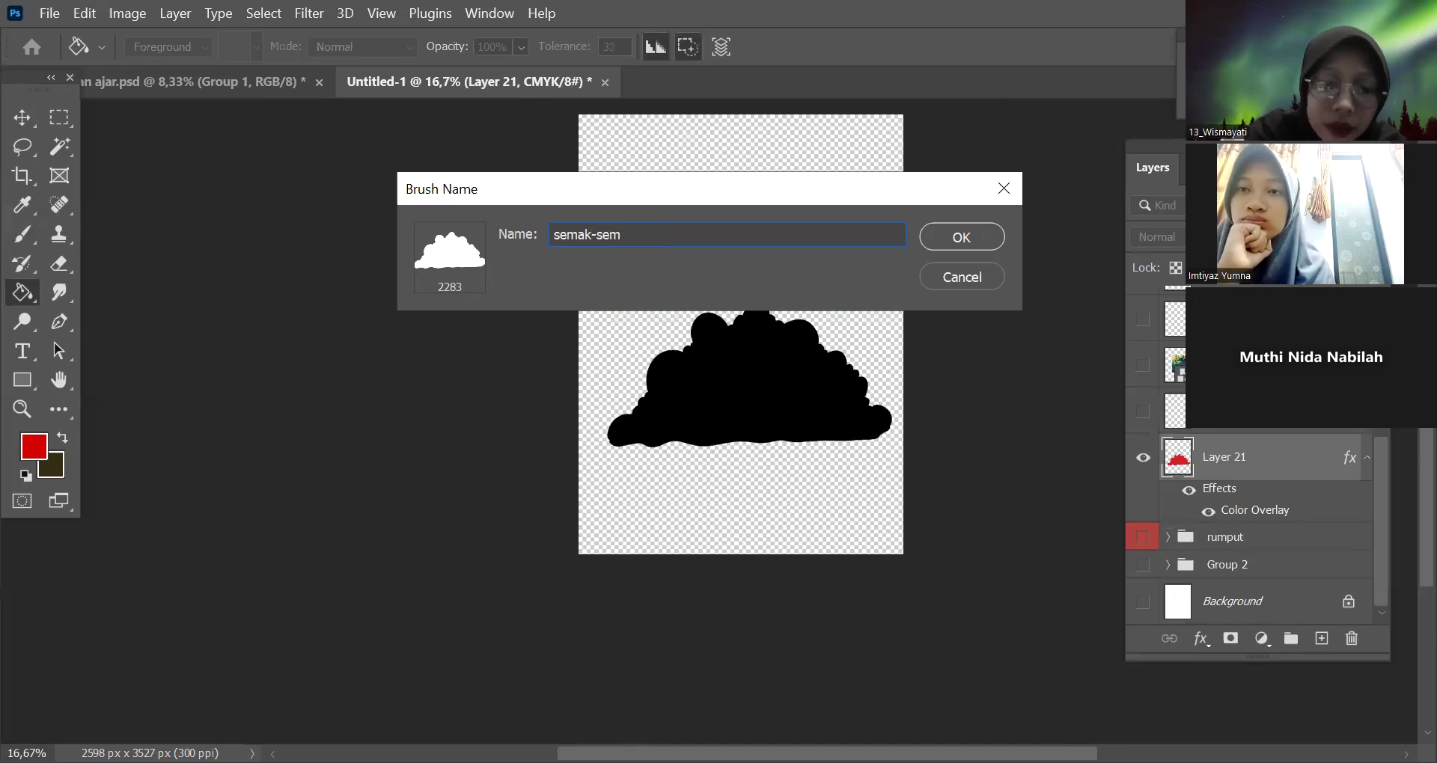
left_click(977, 236)
Test the semak-semak brush with a single stamp, undo it and open the brush preset picker.
key("b")
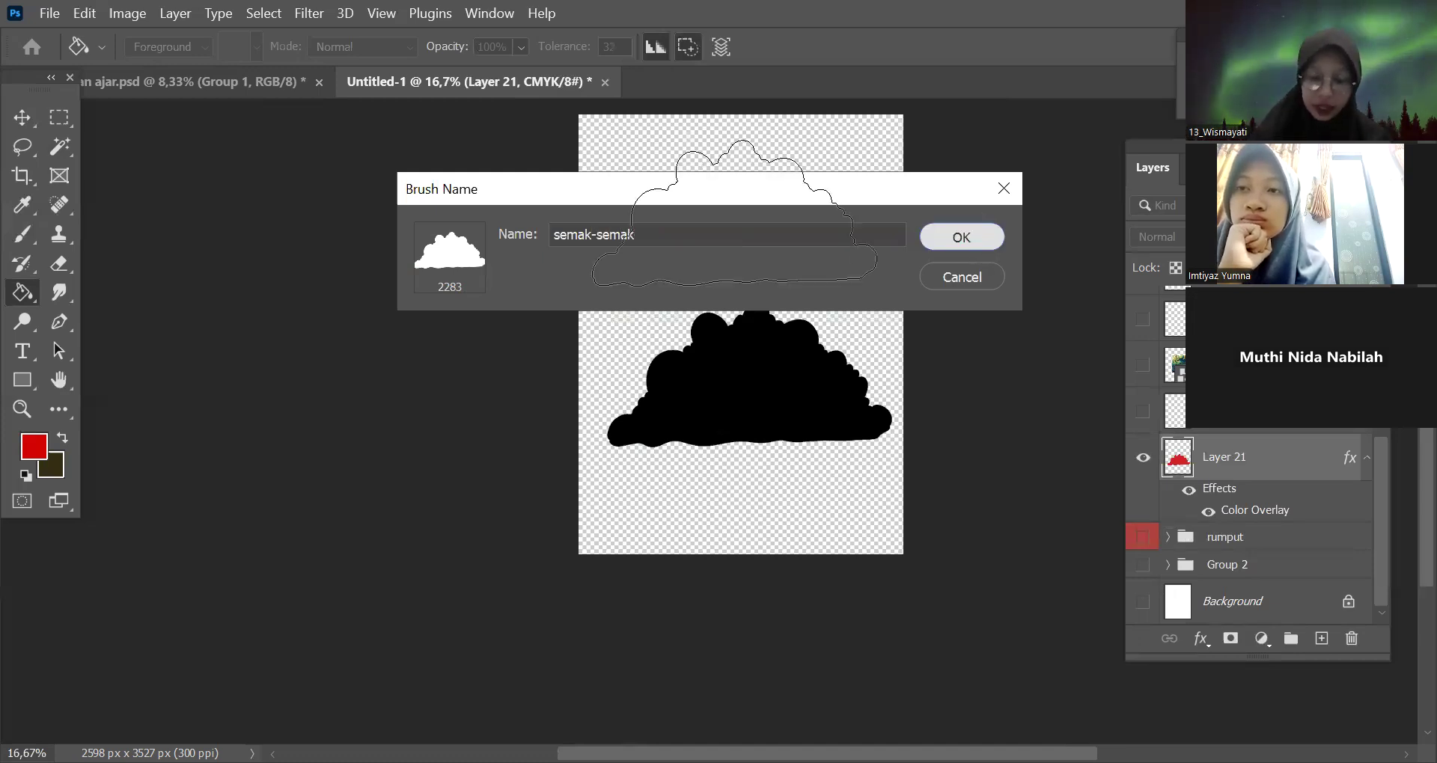
left_click(740, 213)
key("ctrl+z")
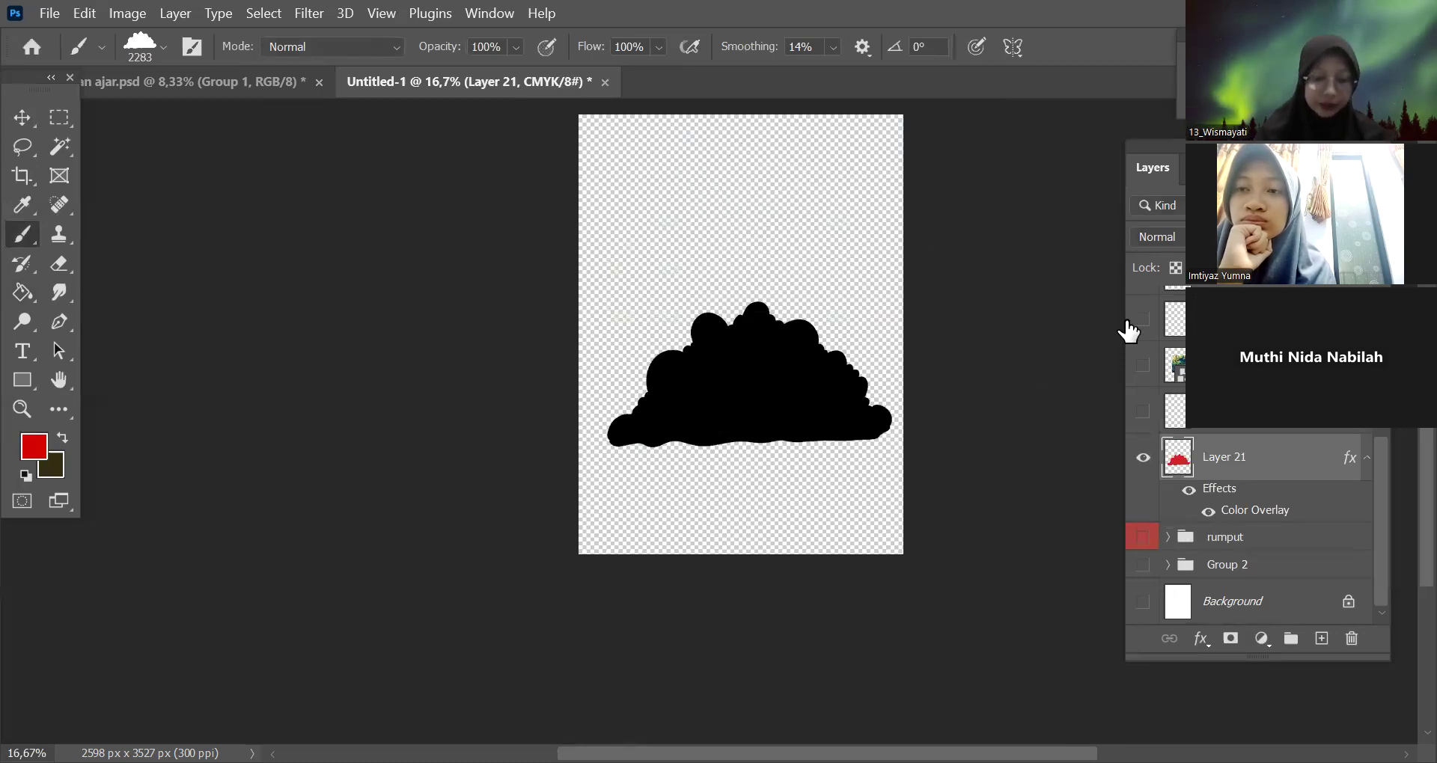
left_click(164, 46)
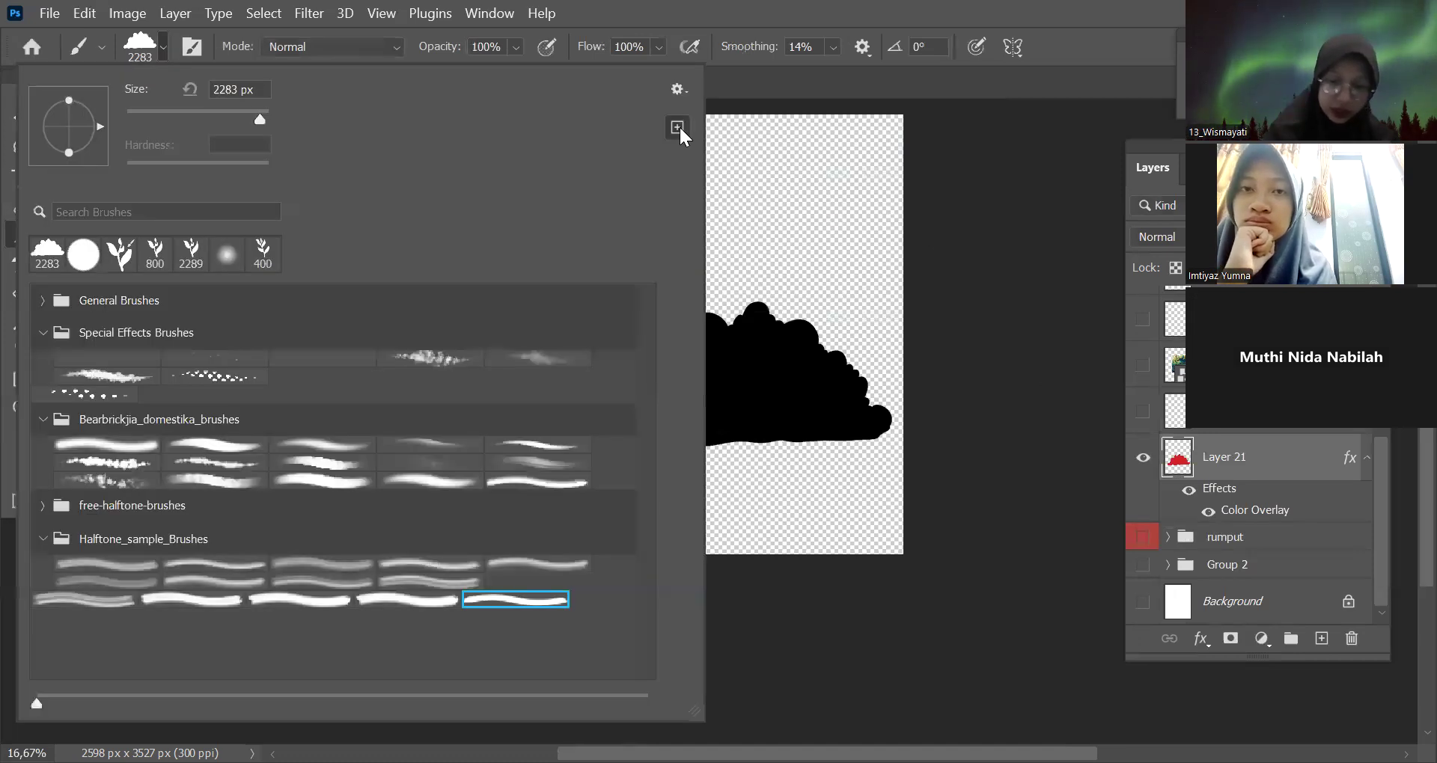
Save the current bush brush as a new preset named "semak-semak 1" with its tool settings included.
left_click(678, 127)
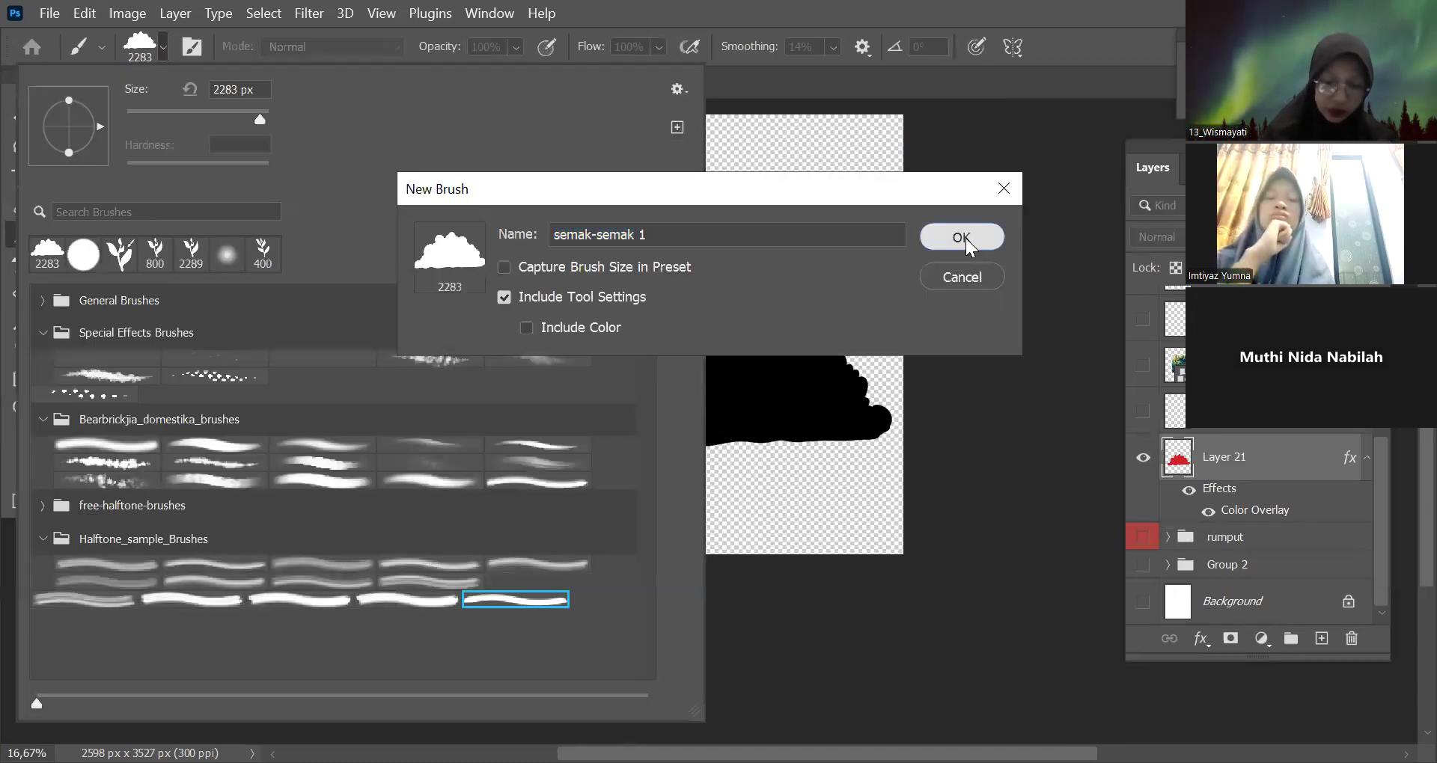
left_click(965, 238)
left_click(678, 90)
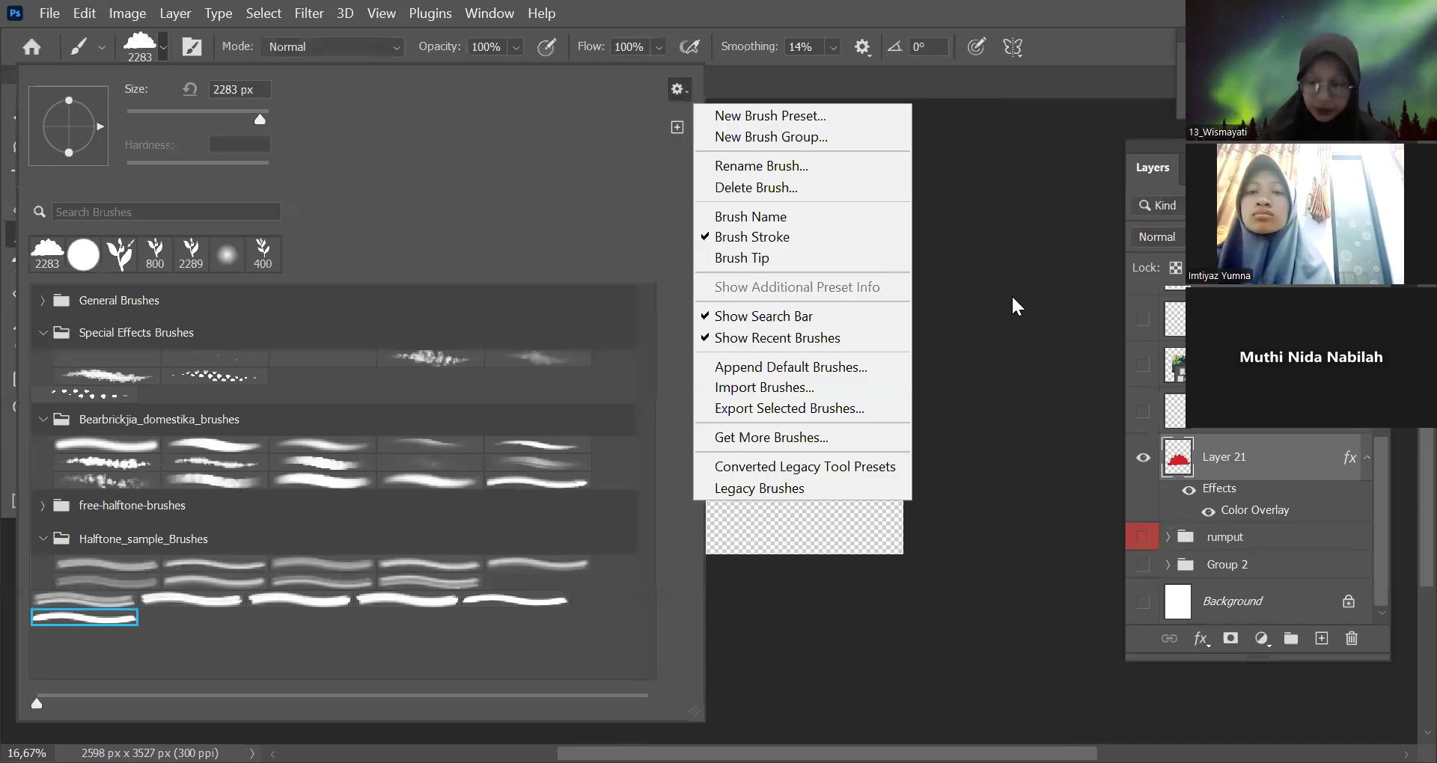
left_click(1012, 294)
Hide Layer 21 and show the Background layer, Group 2 and the rumput group.
left_click(1140, 458)
left_click(1140, 458)
left_click(1140, 458)
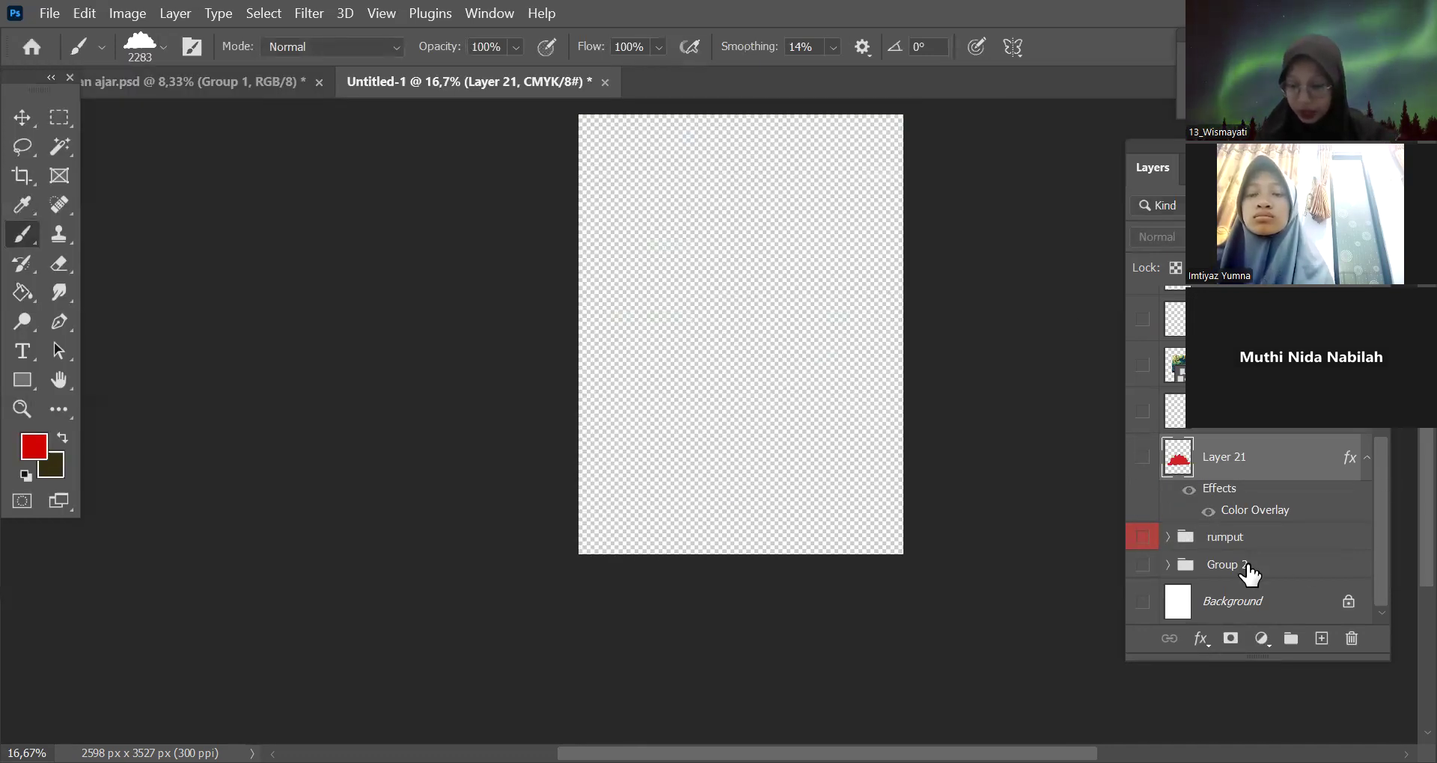
left_click(1142, 566)
left_click(1142, 603)
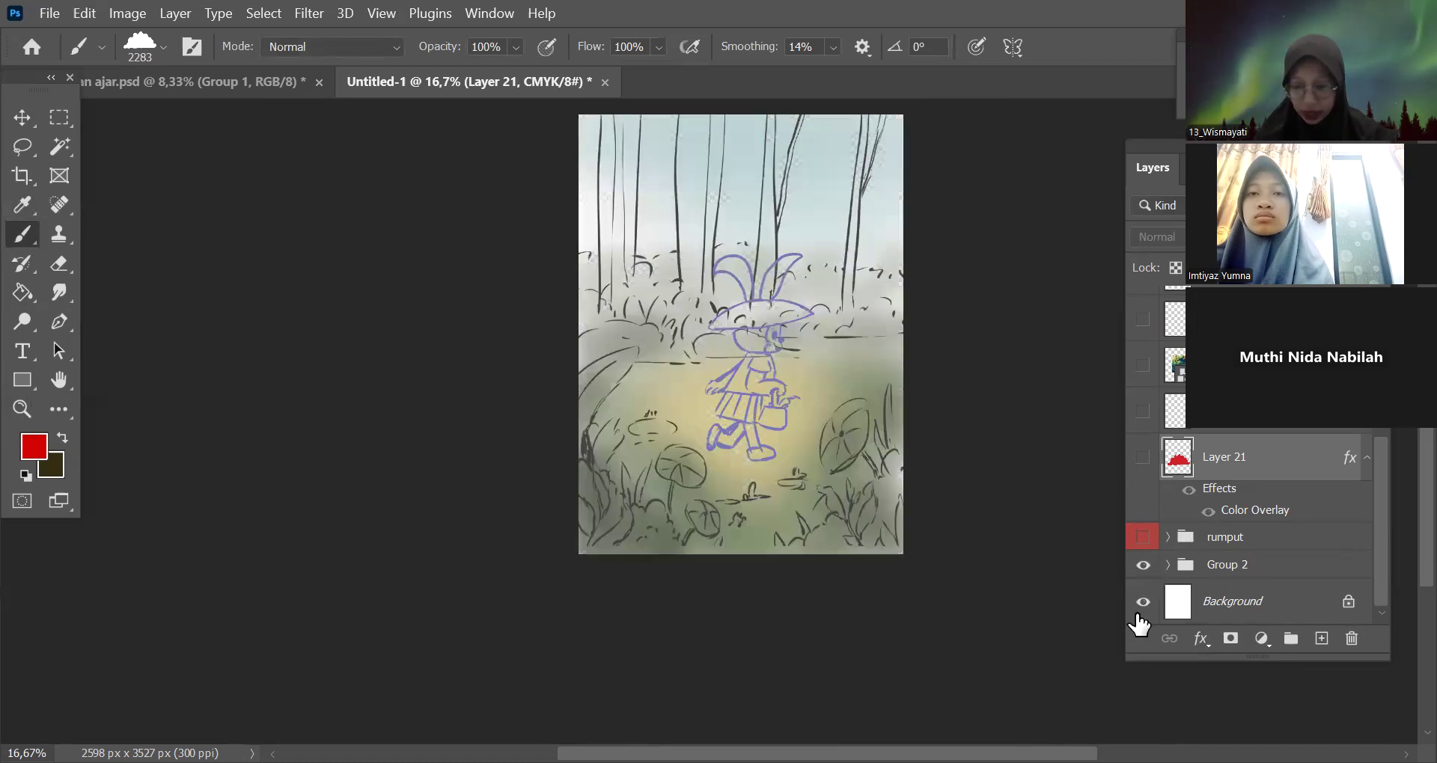
left_click(1142, 537)
Add a layer above Group 2 and stamp a red bush in the artwork's lower-right corner with the brush at 1500 px.
left_click(1204, 566)
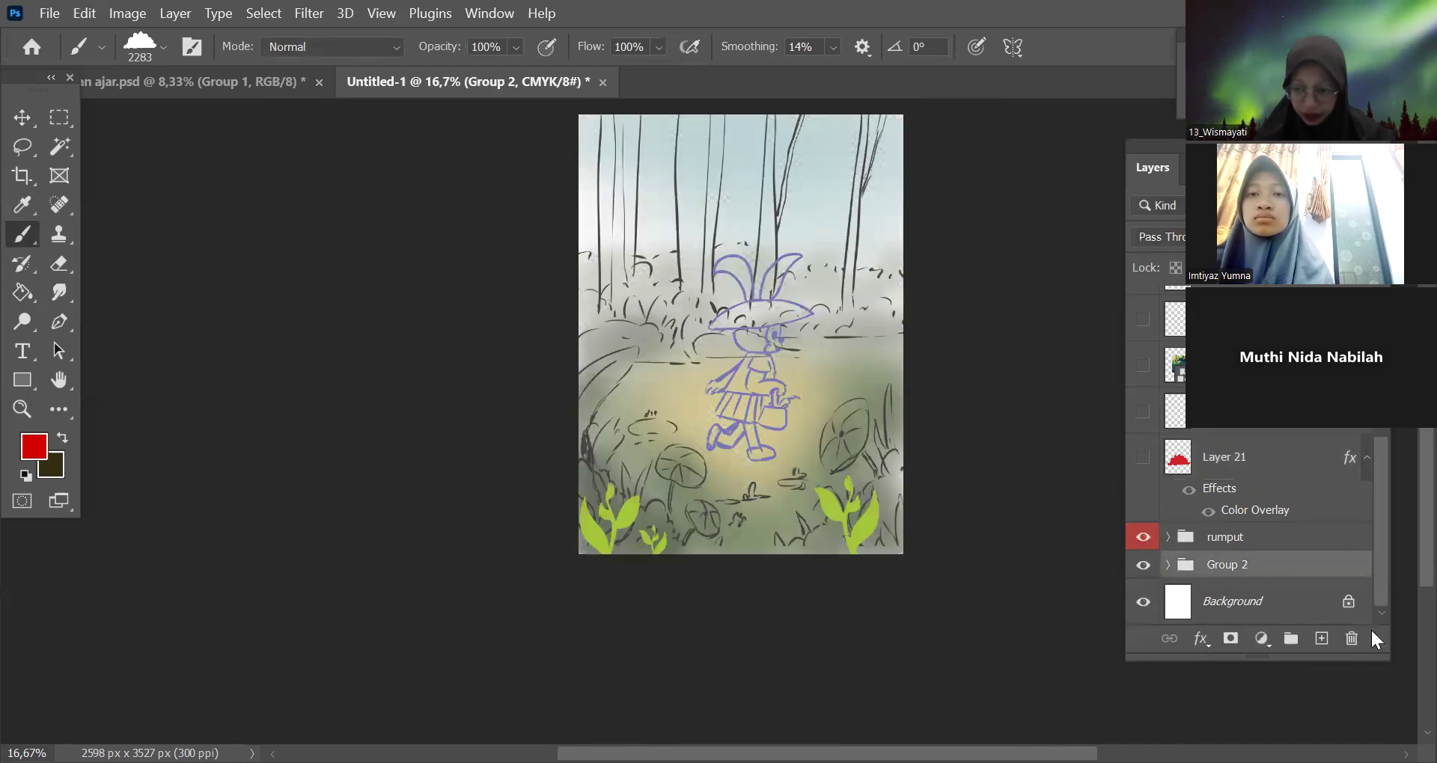
left_click(1322, 638)
key("ctrl+plus")
left_click_drag(969, 515, 853, 410)
key("bracketleft")
key("bracketleft")
key("bracketleft")
key("bracketleft")
key("bracketleft")
key("bracketleft")
key("bracketleft")
key("bracketleft")
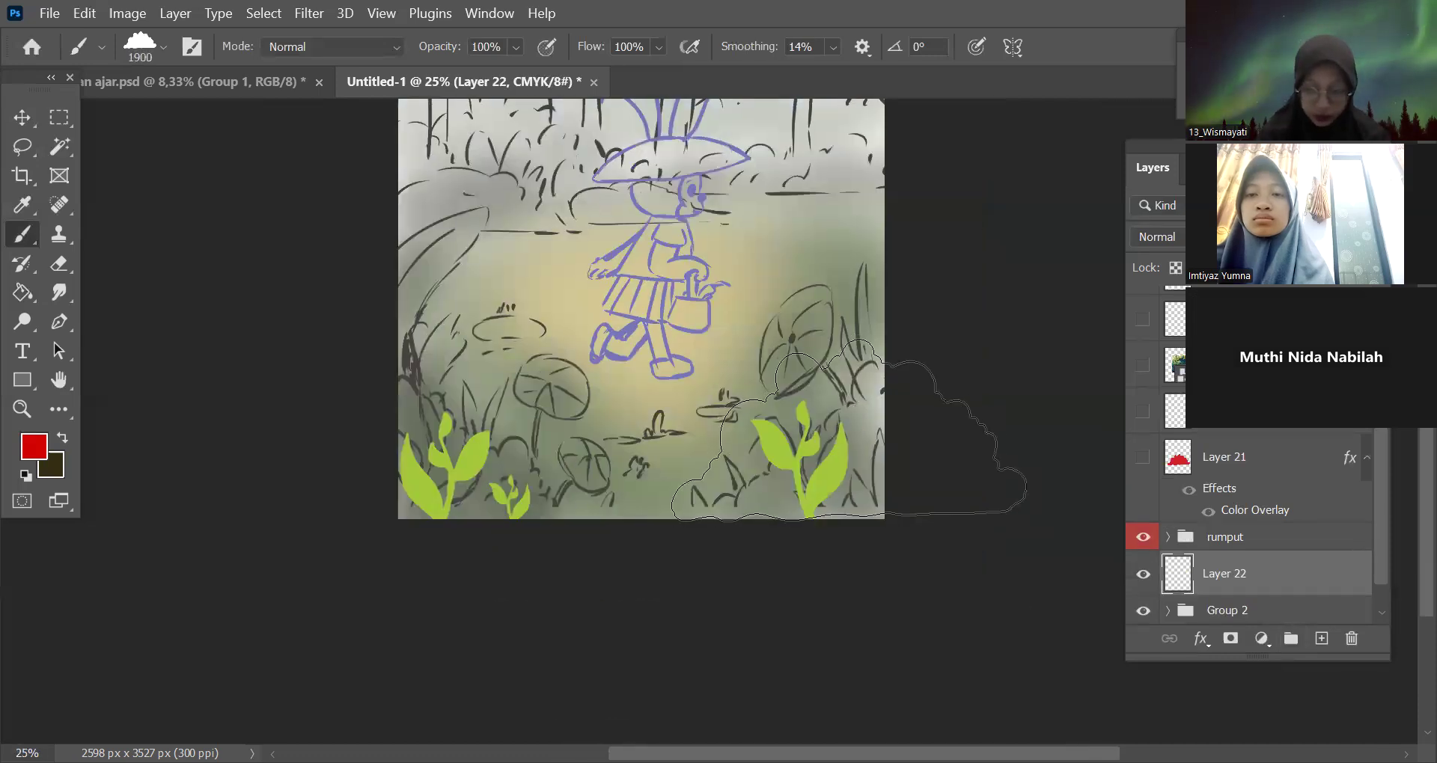
left_click(815, 465)
key("ctrl+z")
key("ctrl+shift+z")
Stamp a matching red bush behind the leaves in the artwork's lower-left corner.
mouse_move(933, 545)
left_mouse_down()
mouse_move(1070, 558)
mouse_move(1039, 613)
left_mouse_up()
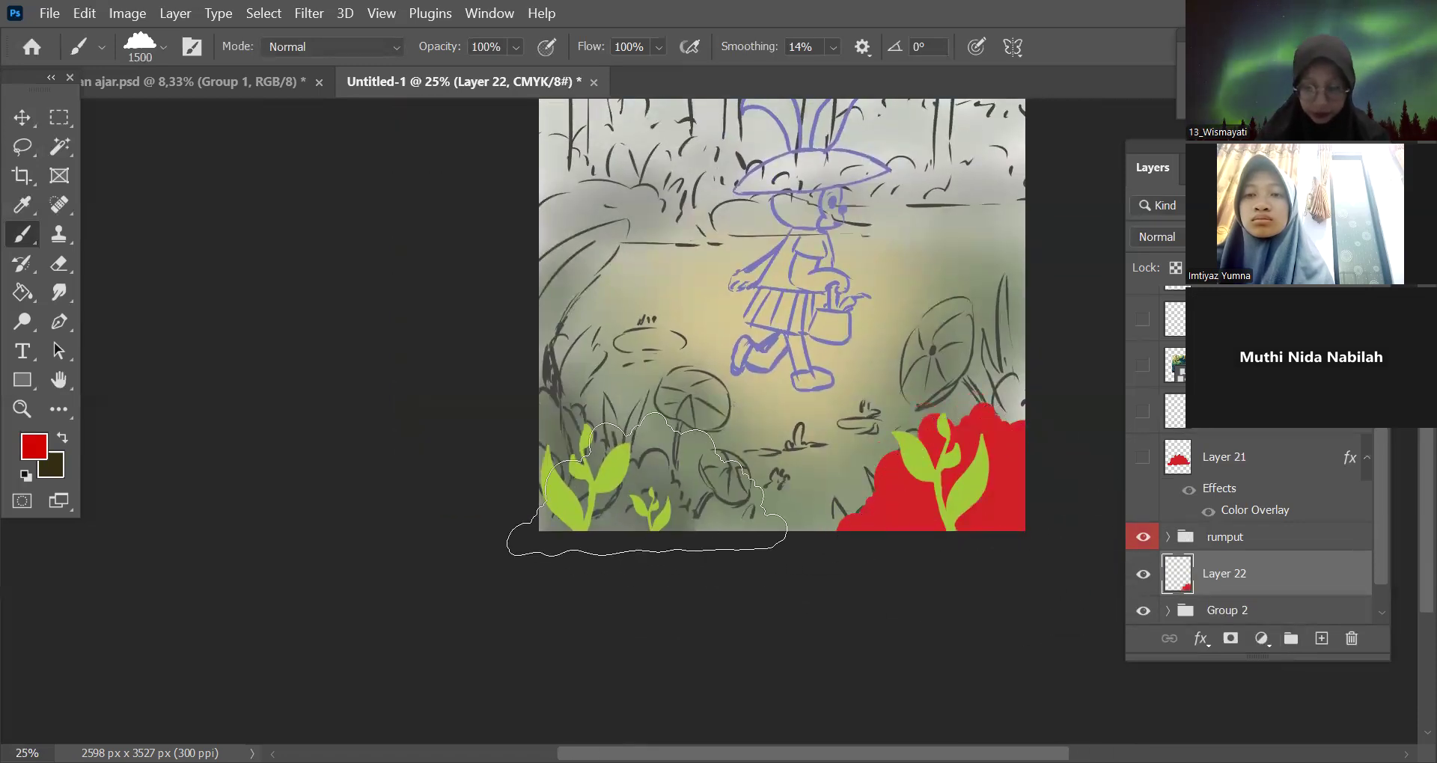
left_click(577, 487)
key("ctrl+z")
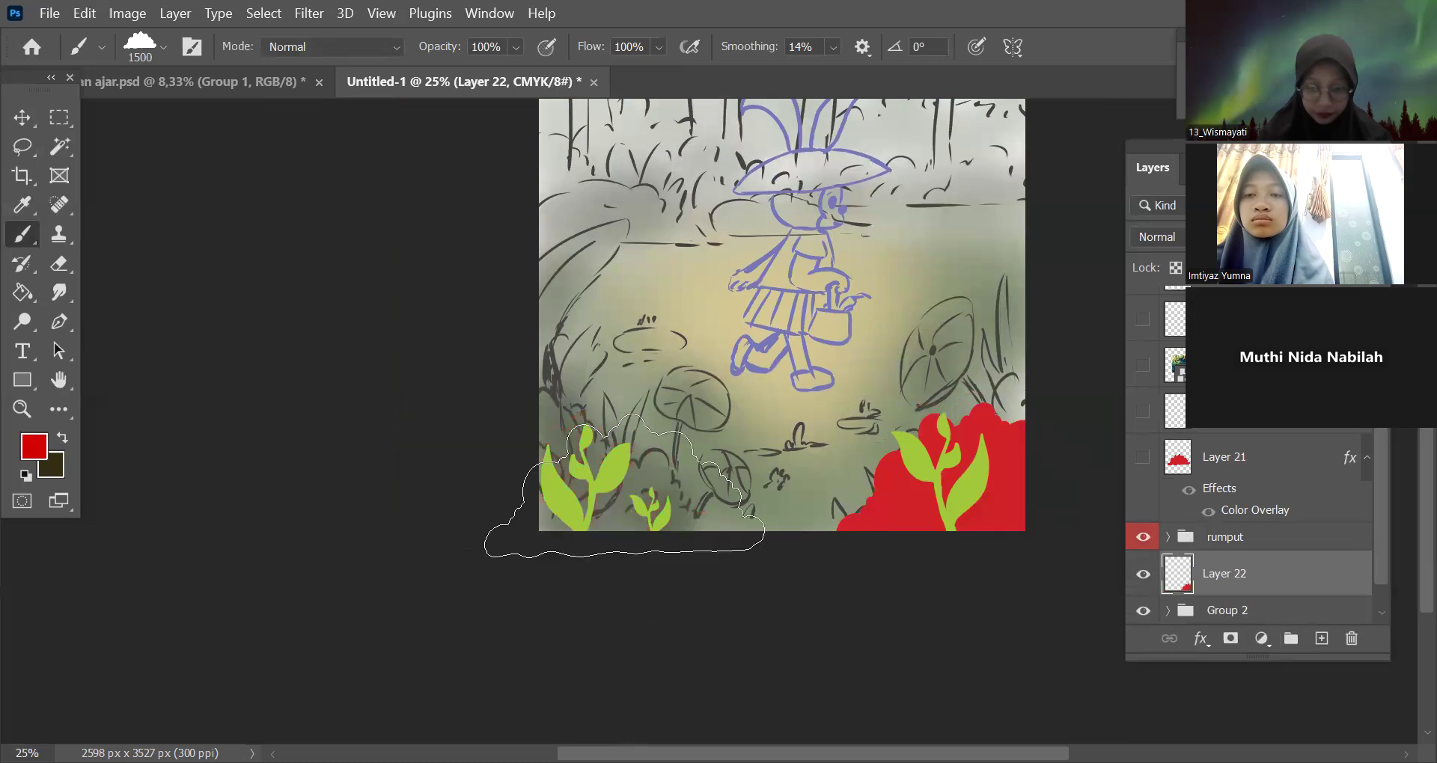
left_click(633, 486)
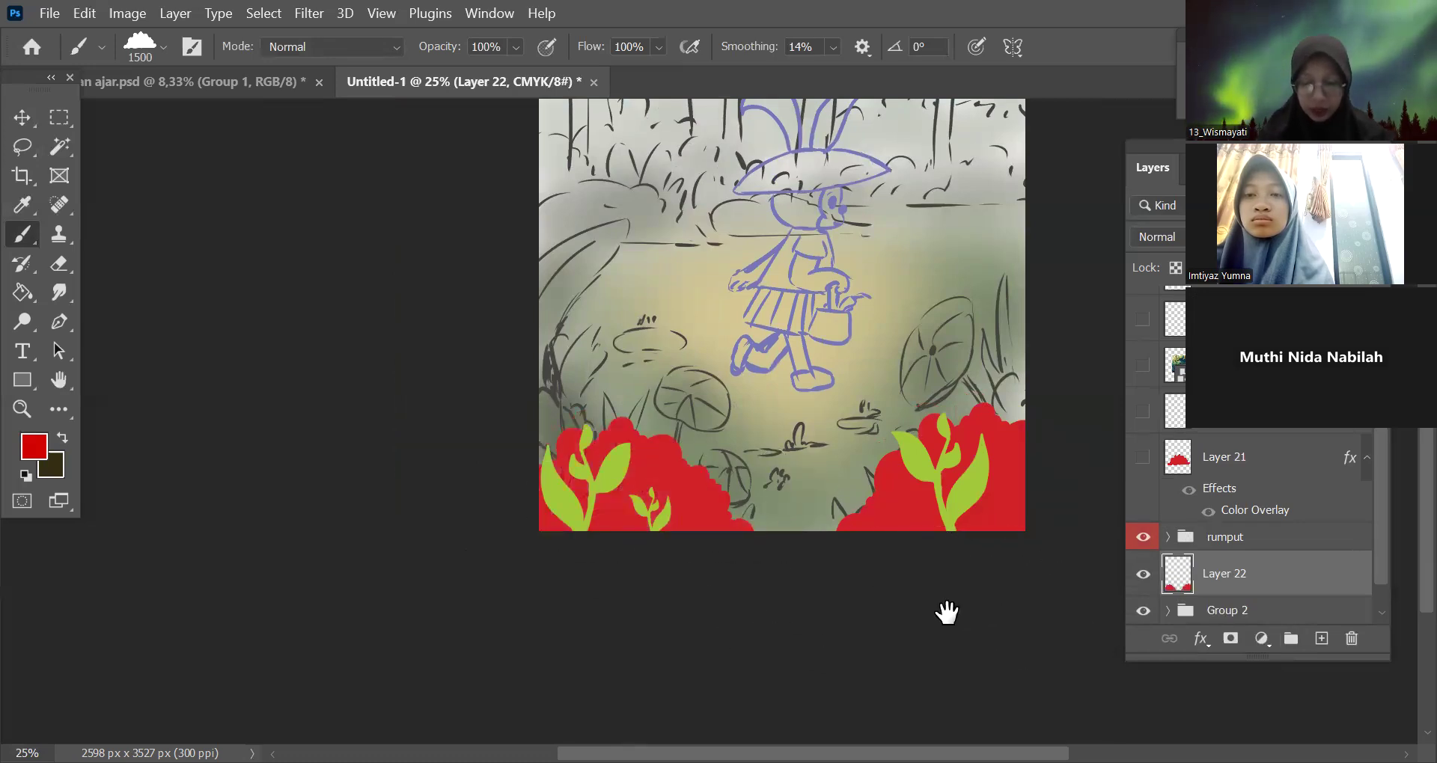
left_click_drag(946, 609, 907, 596)
Add another layer directly above Group 2 and choose a muted pink foreground colour for the brush.
left_click(1284, 615)
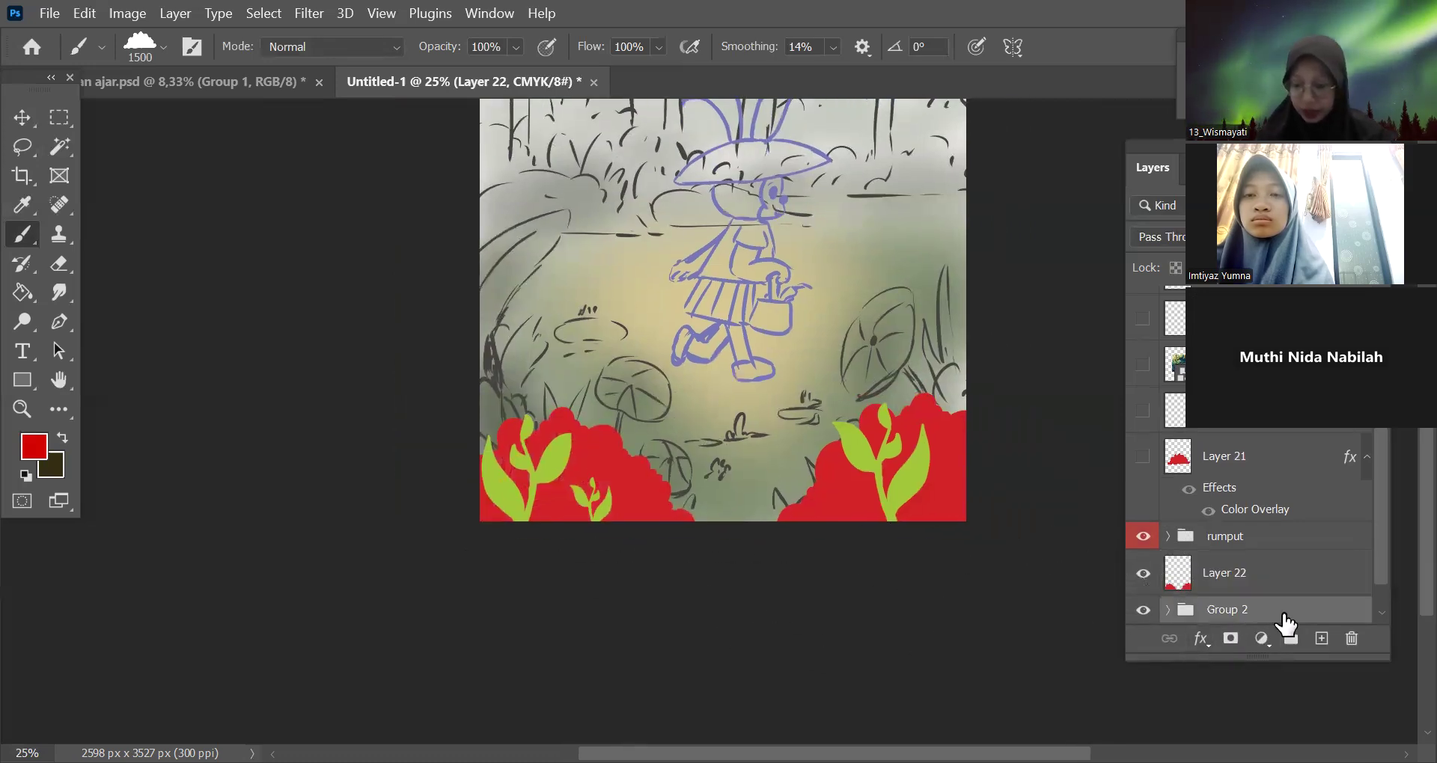
left_click(1321, 640)
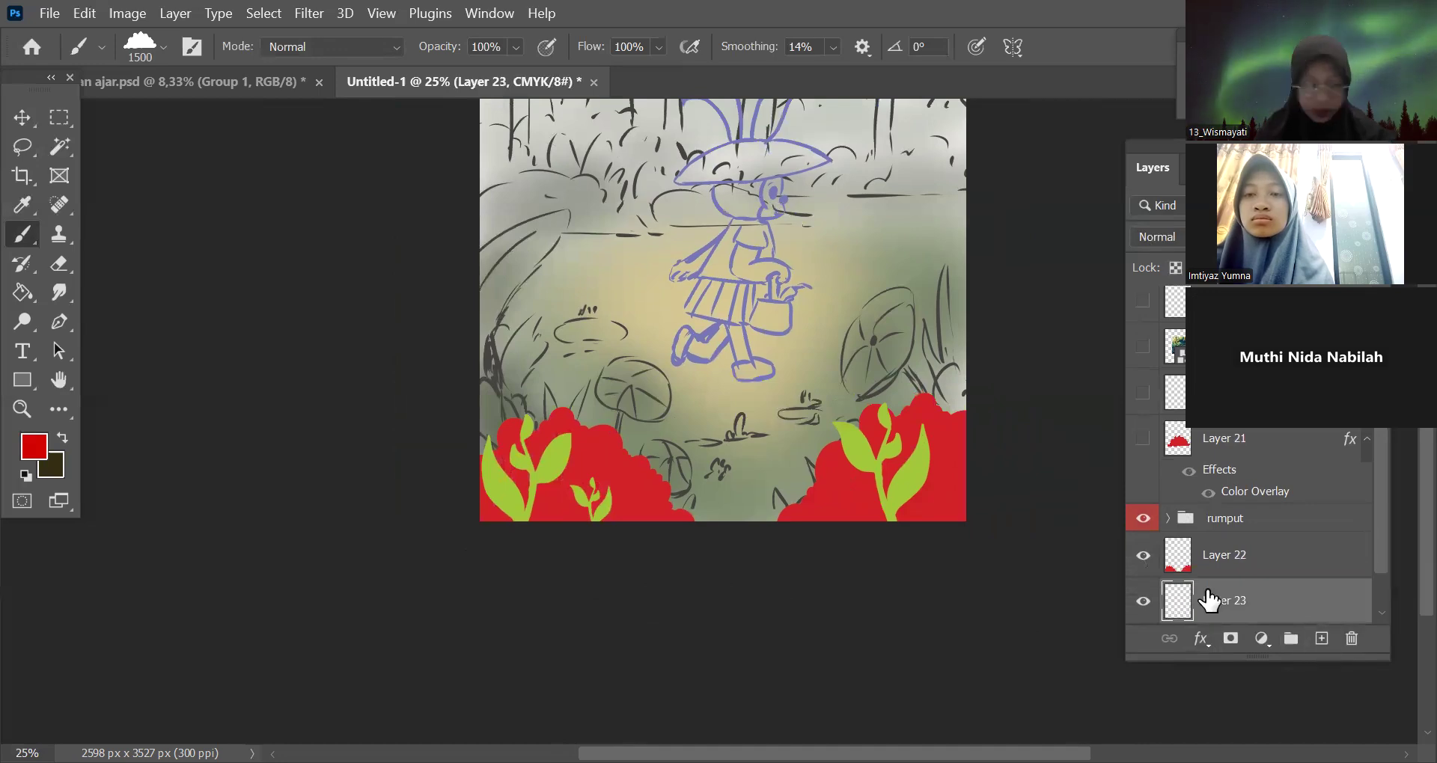
key("n")
left_click(977, 406)
left_click(949, 407)
key("Return")
key("b")
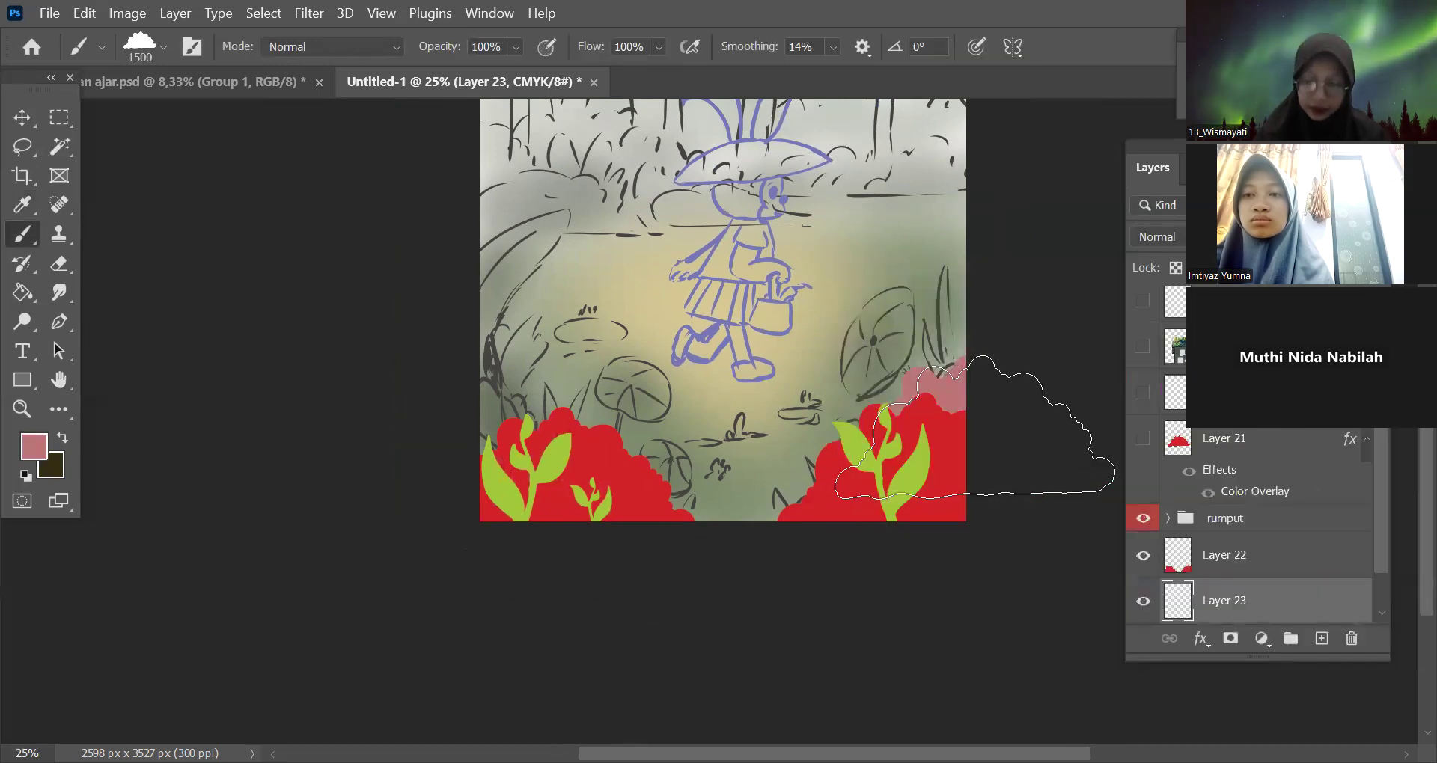
Stamp pink bushes behind the red ones at both lower corners and between them along the bottom edge.
mouse_move(956, 427)
left_mouse_down()
mouse_move(759, 549)
mouse_move(729, 551)
mouse_move(907, 544)
mouse_move(688, 524)
mouse_move(545, 468)
left_mouse_up()
left_click(514, 453)
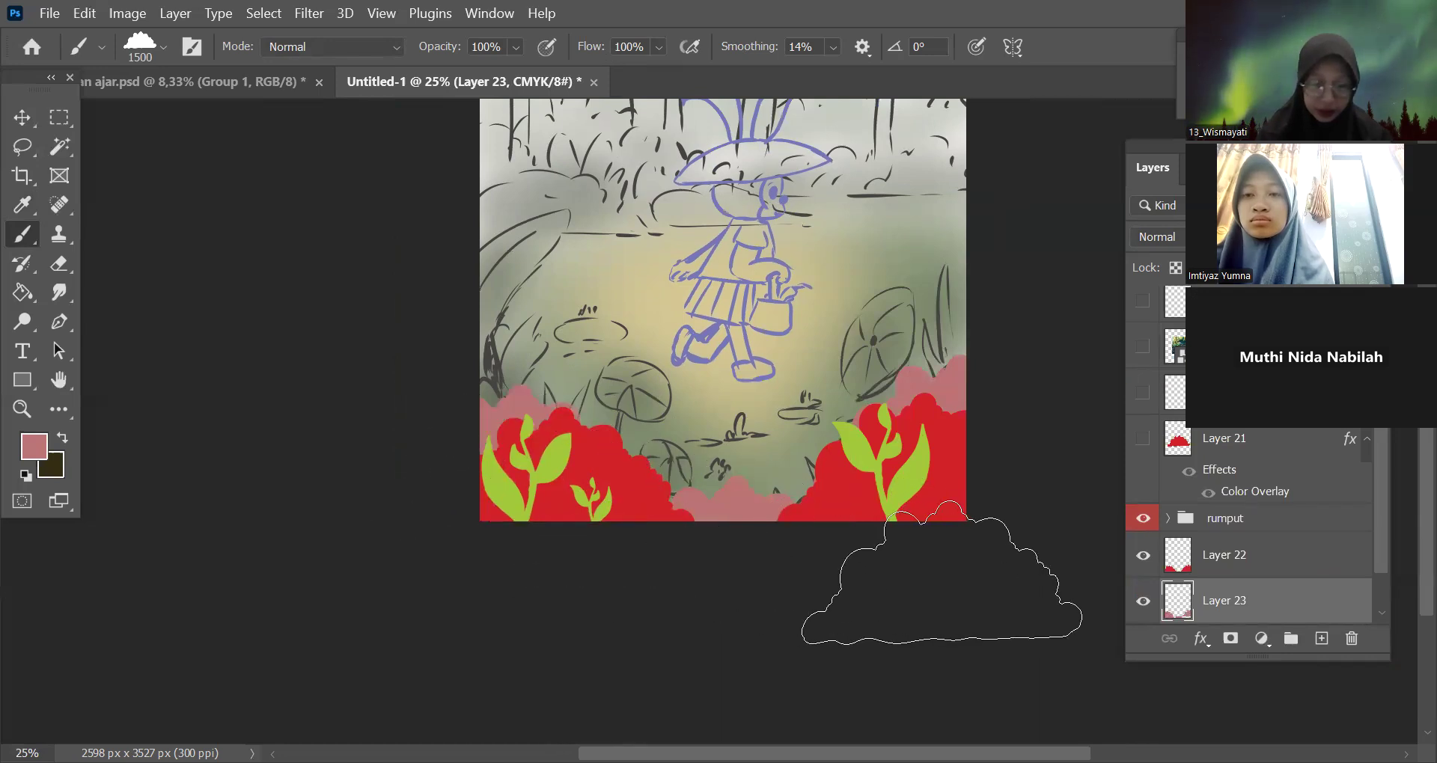
key("ctrl+minus")
key("ctrl+plus")
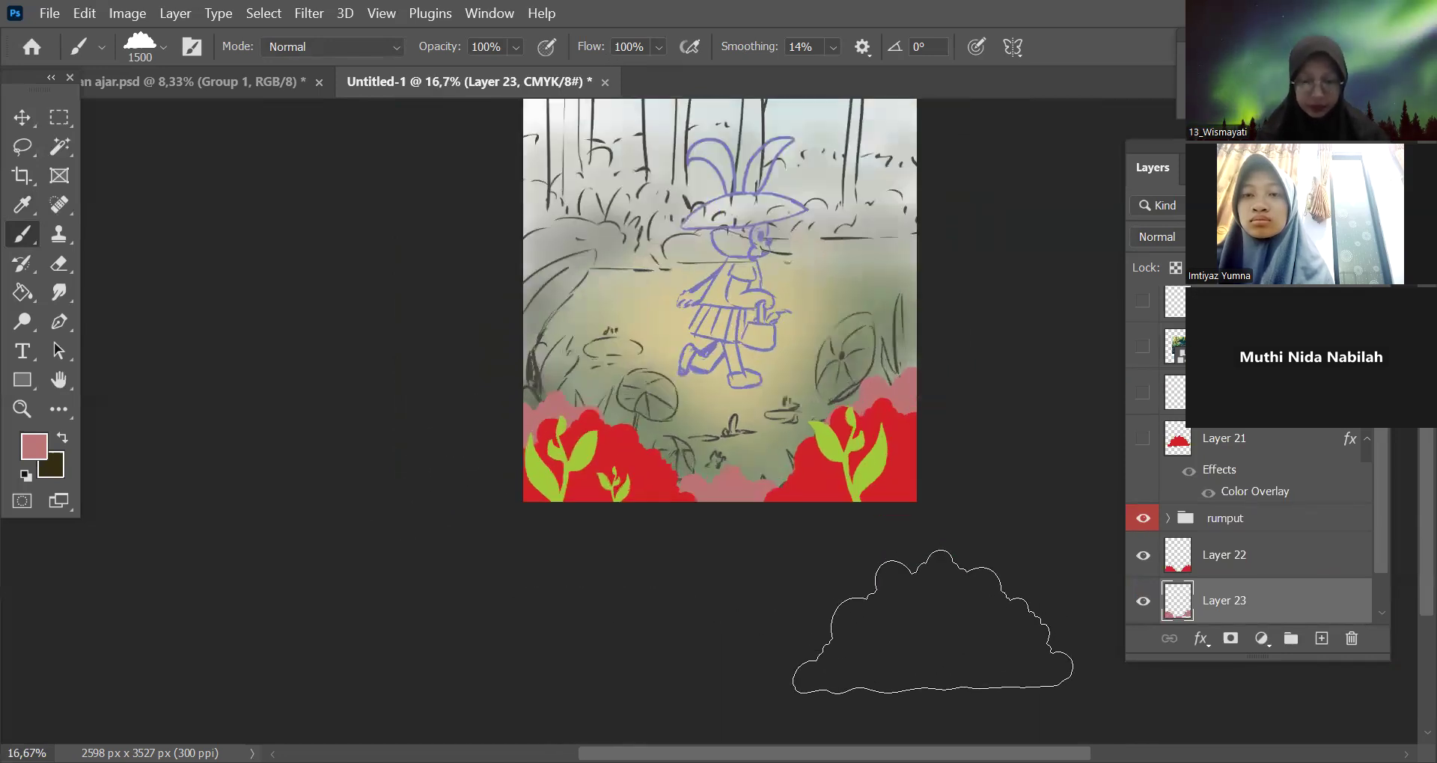
key("ctrl+minus")
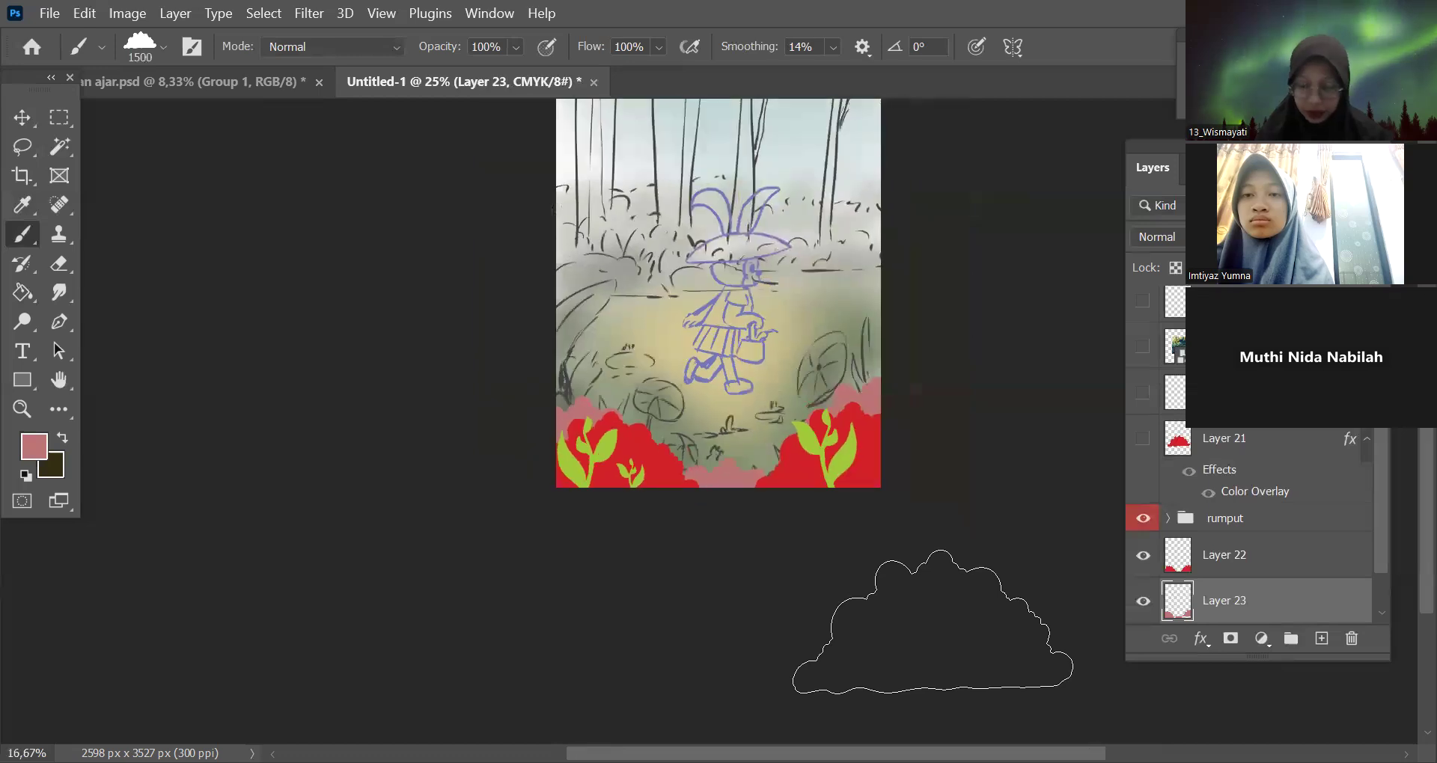
Group Layer 22 and Layer 23, which hold the red and pink bushes.
left_click(1335, 554)
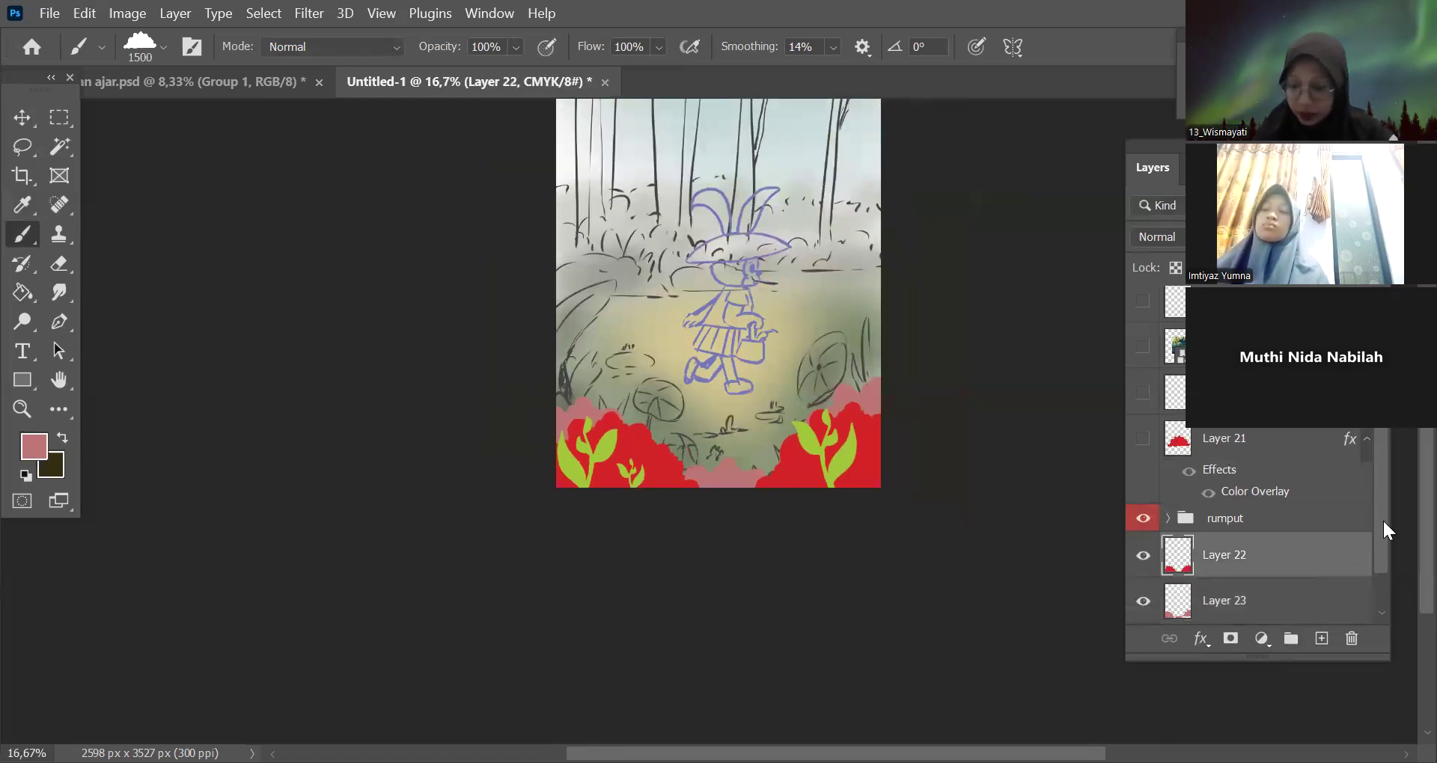
scroll(1382, 530, "down", 2)
left_click(1141, 482)
left_click(1140, 527)
left_click(1140, 527)
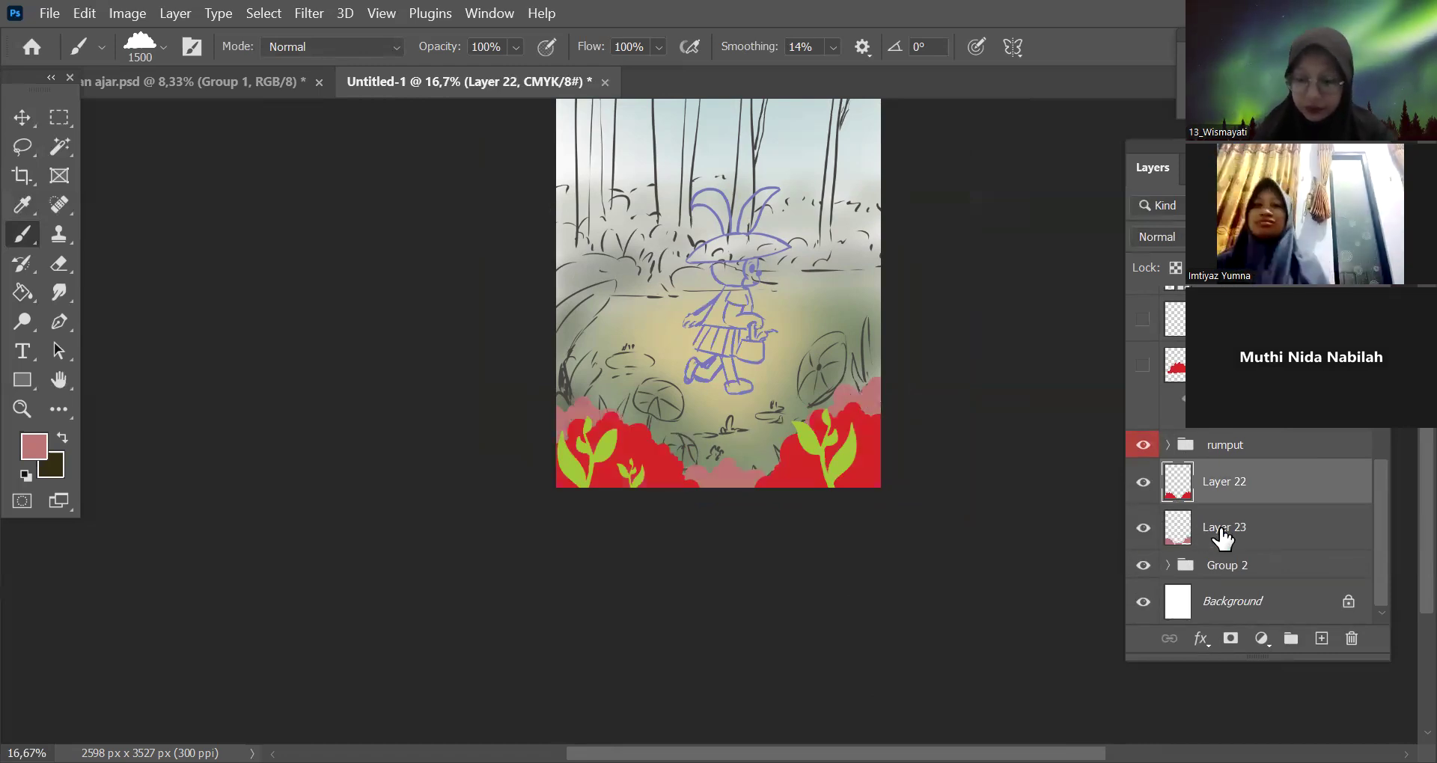
left_click(1235, 540, "ctrl")
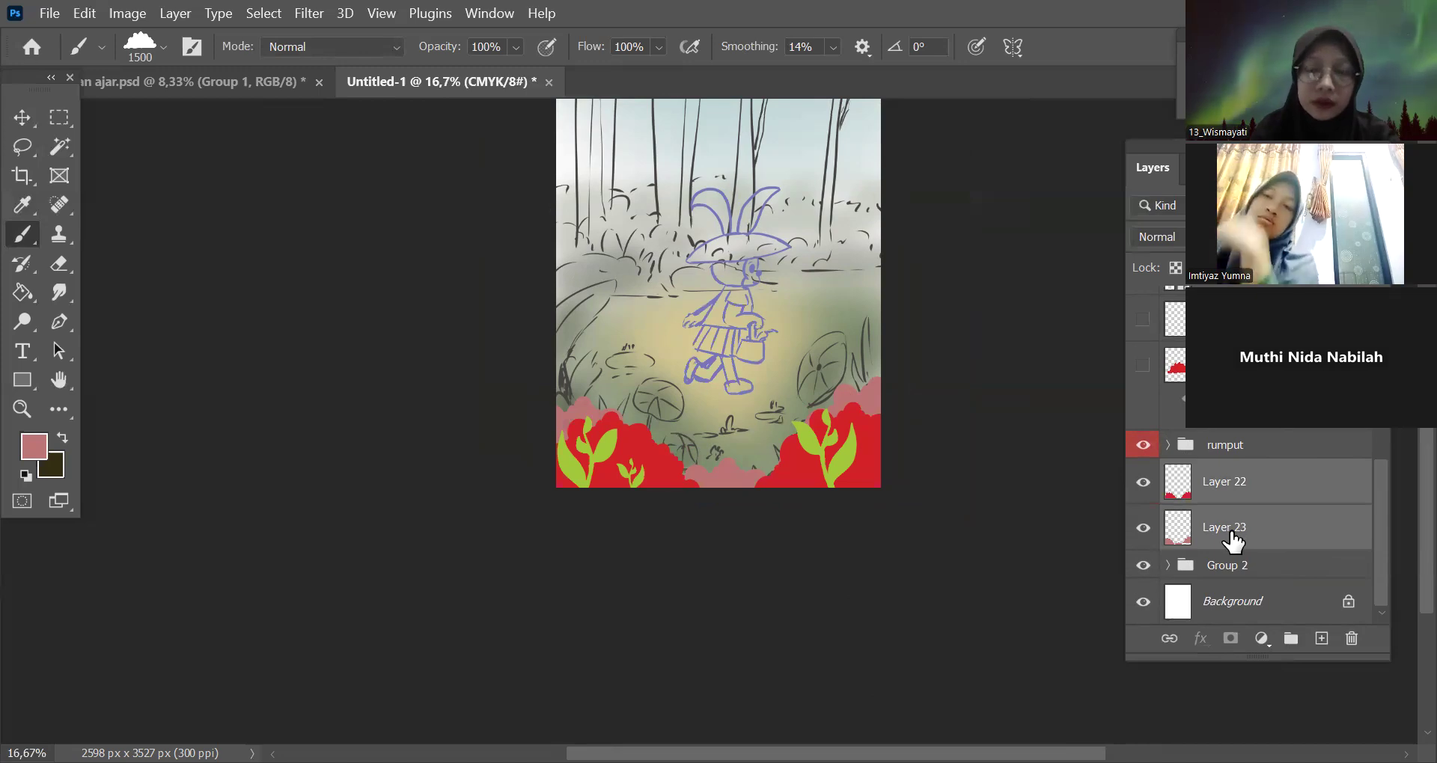
key("ctrl+g")
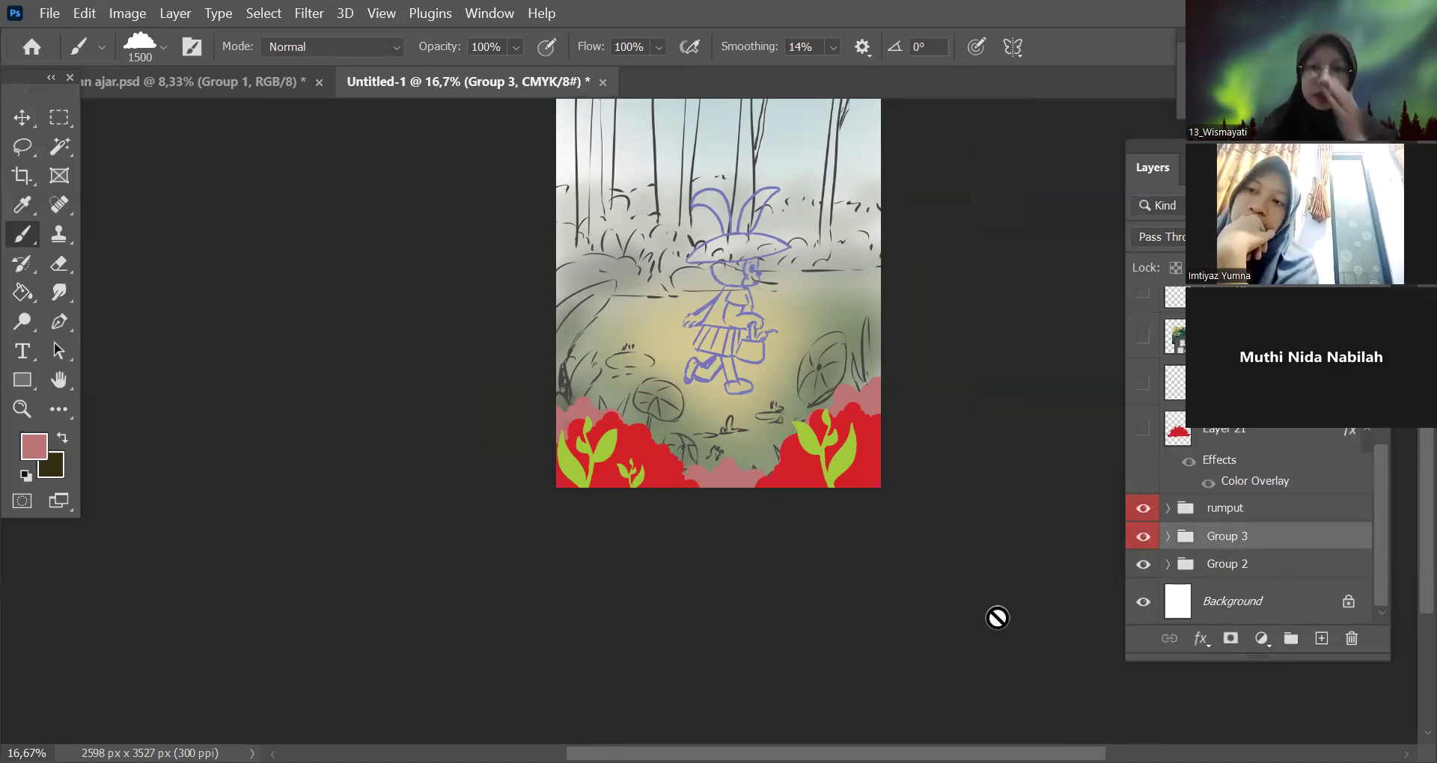
Add a new layer above the rumput group and set the foreground colour to green 0f812a.
key("ctrl+plus")
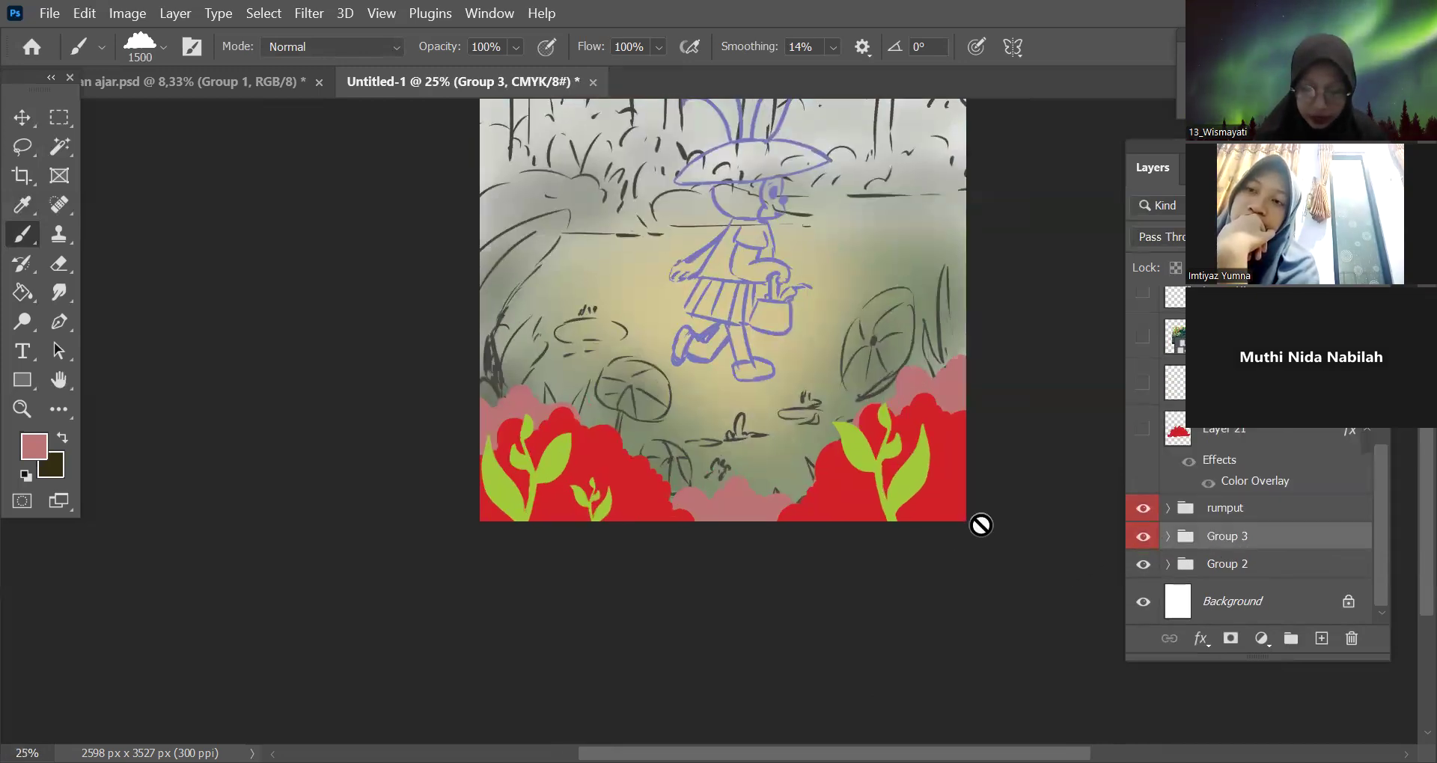
left_click_drag(1003, 430, 993, 553)
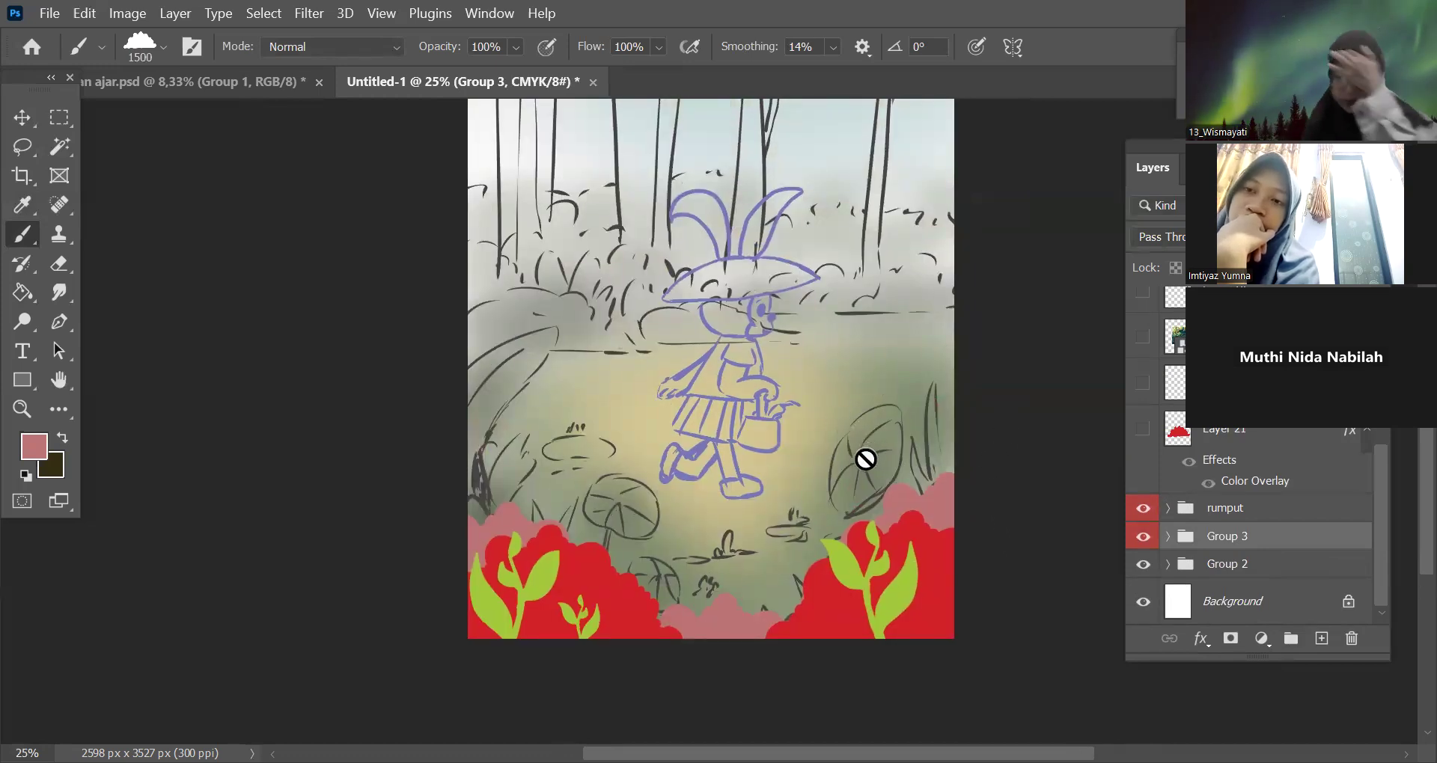
left_click(1251, 512)
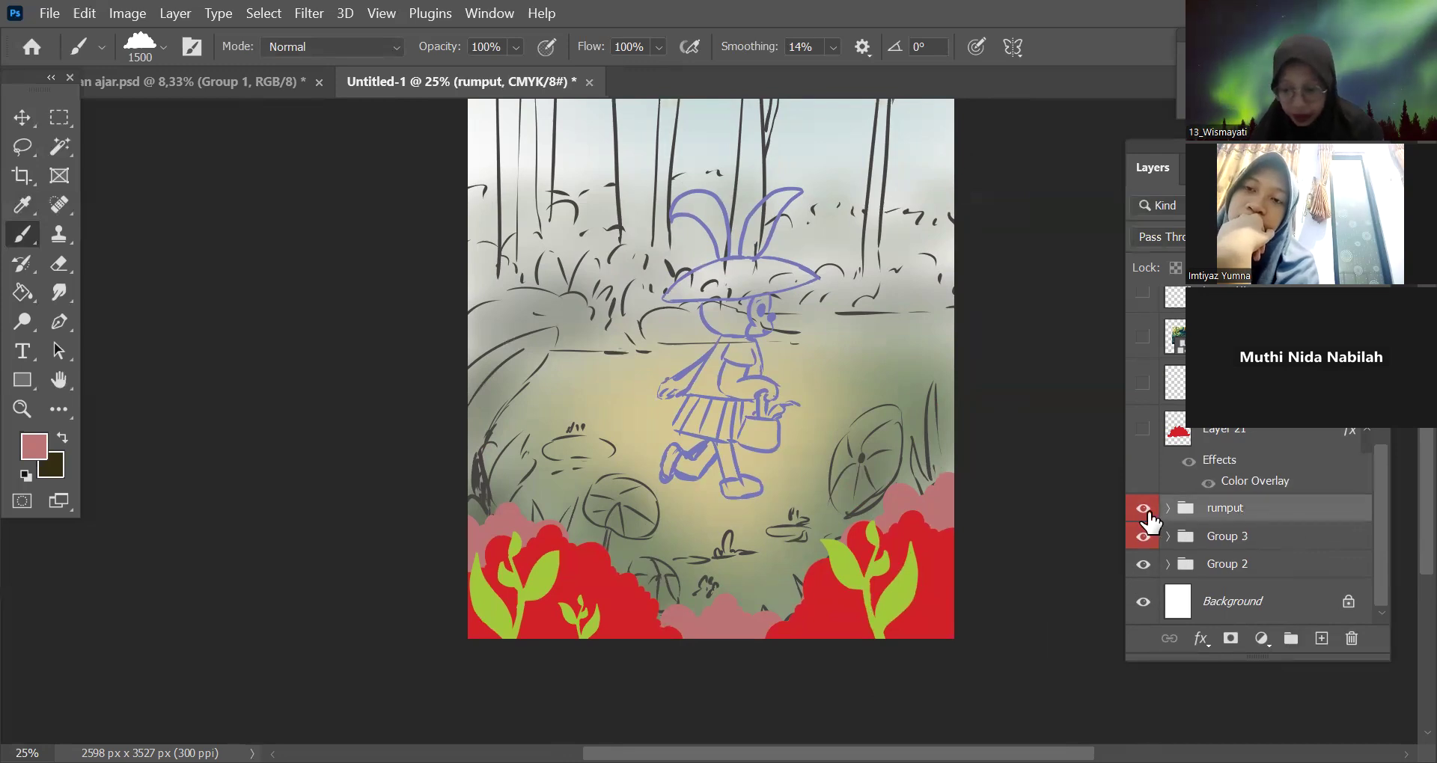
left_click(1322, 639)
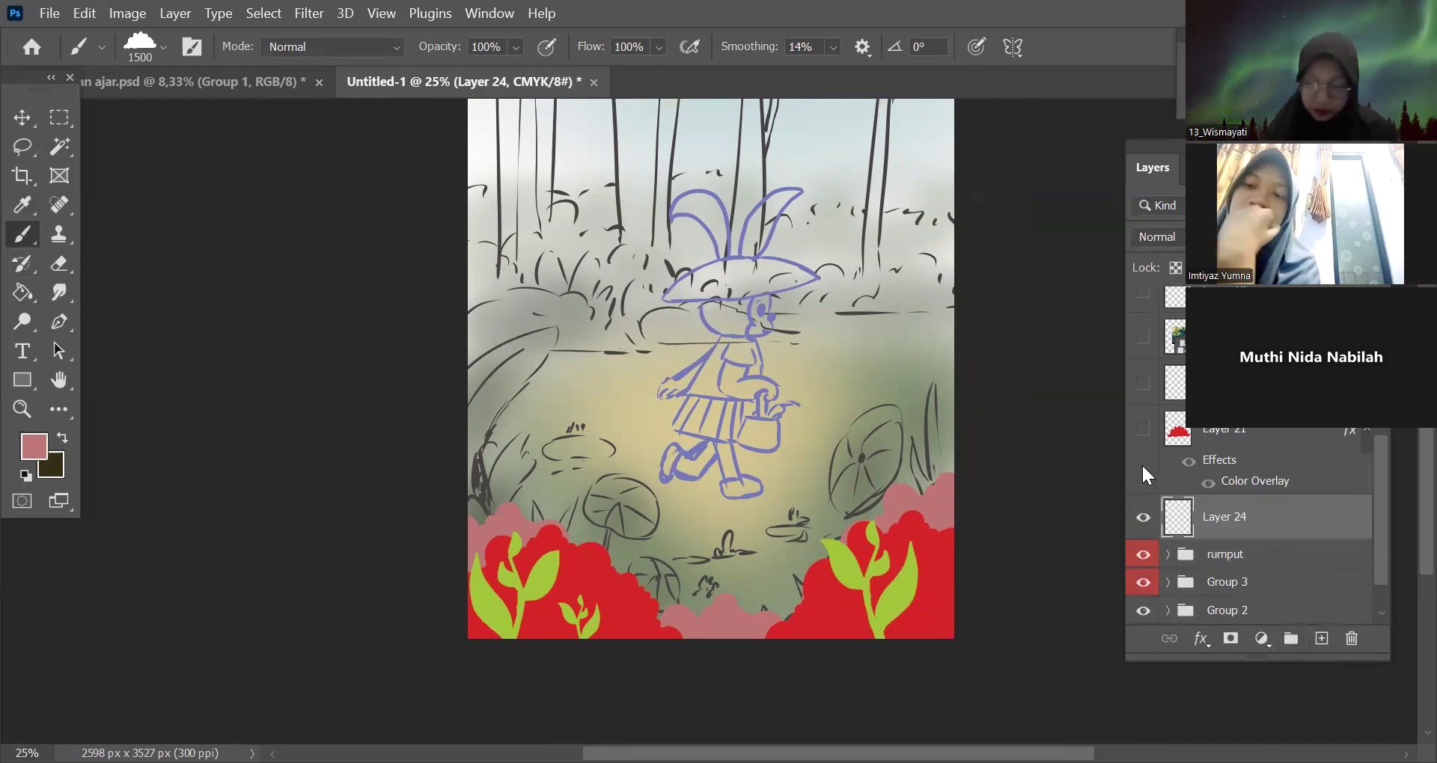
left_click(1152, 434)
left_click(1017, 441)
left_click(1094, 472)
left_click(1152, 511)
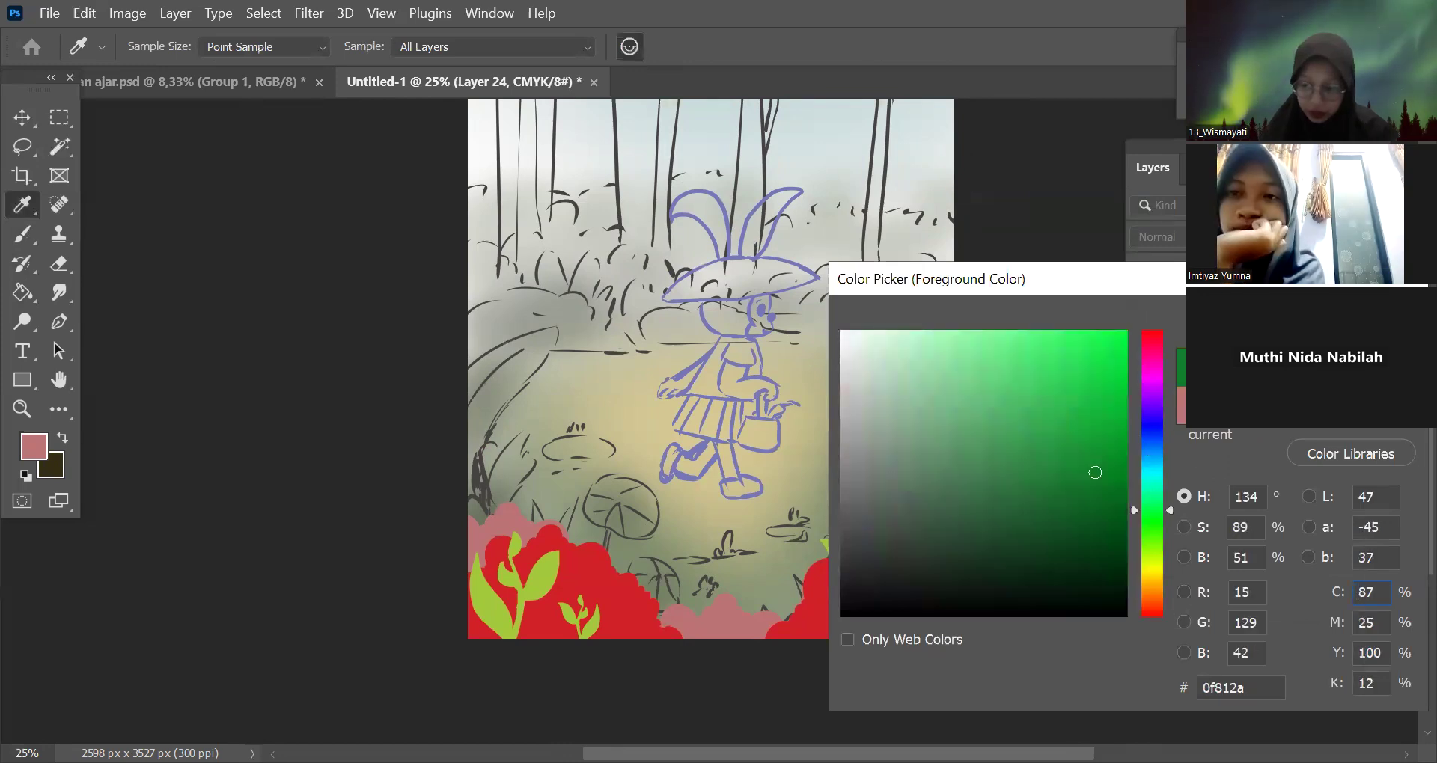
key("Return")
Try stamping a green bush over the character on the new layer.
left_click(770, 334)
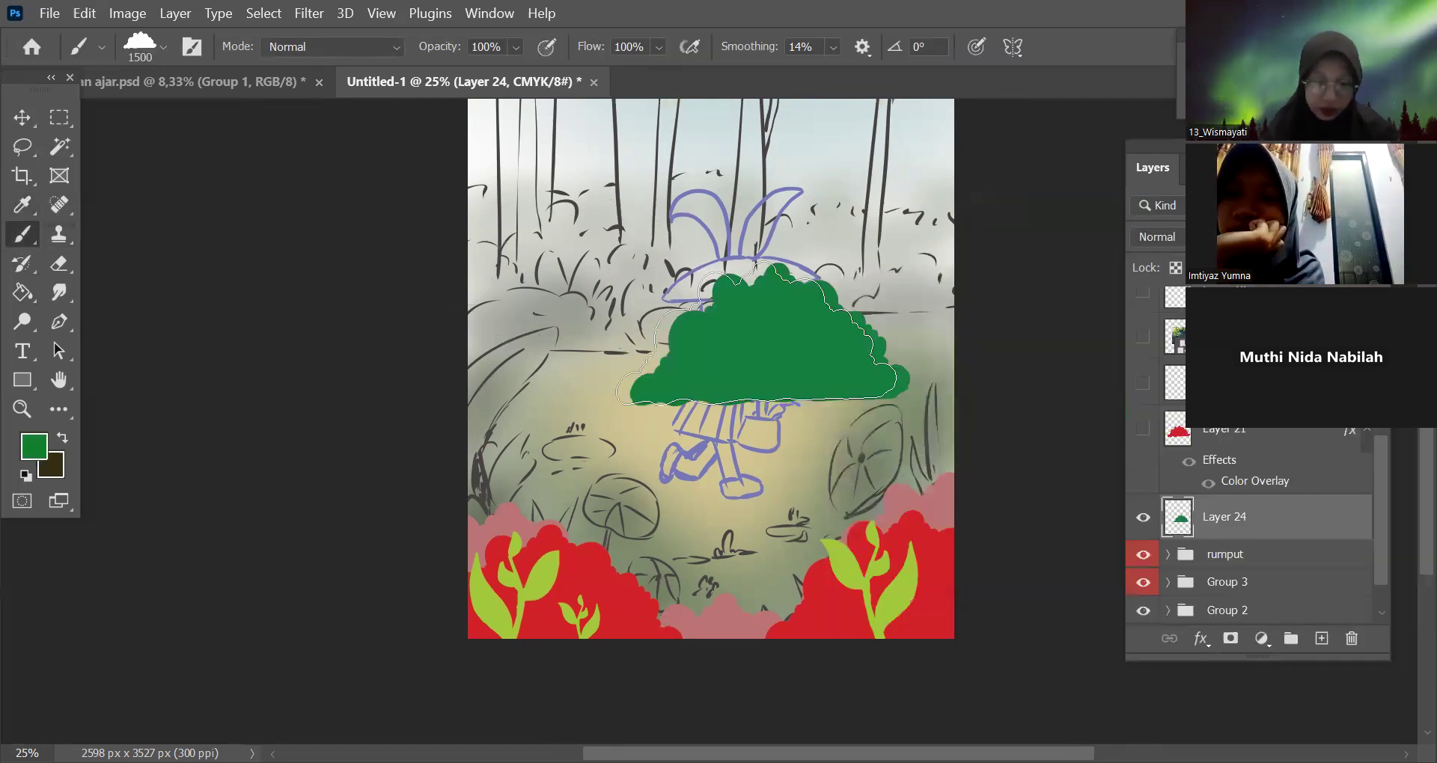
key("ctrl+z")
scroll(1000, 419, "up", 2)
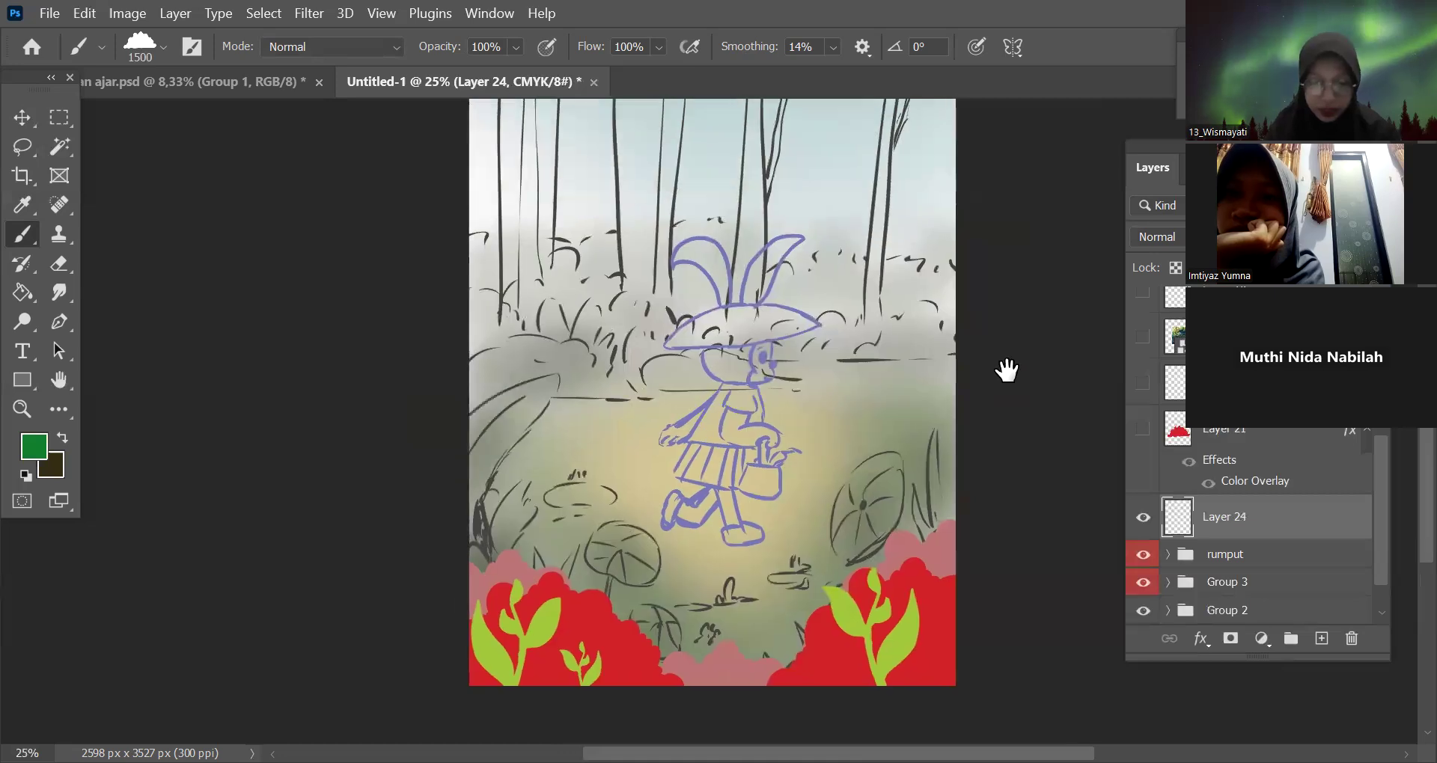
scroll(1007, 370, "down", 1)
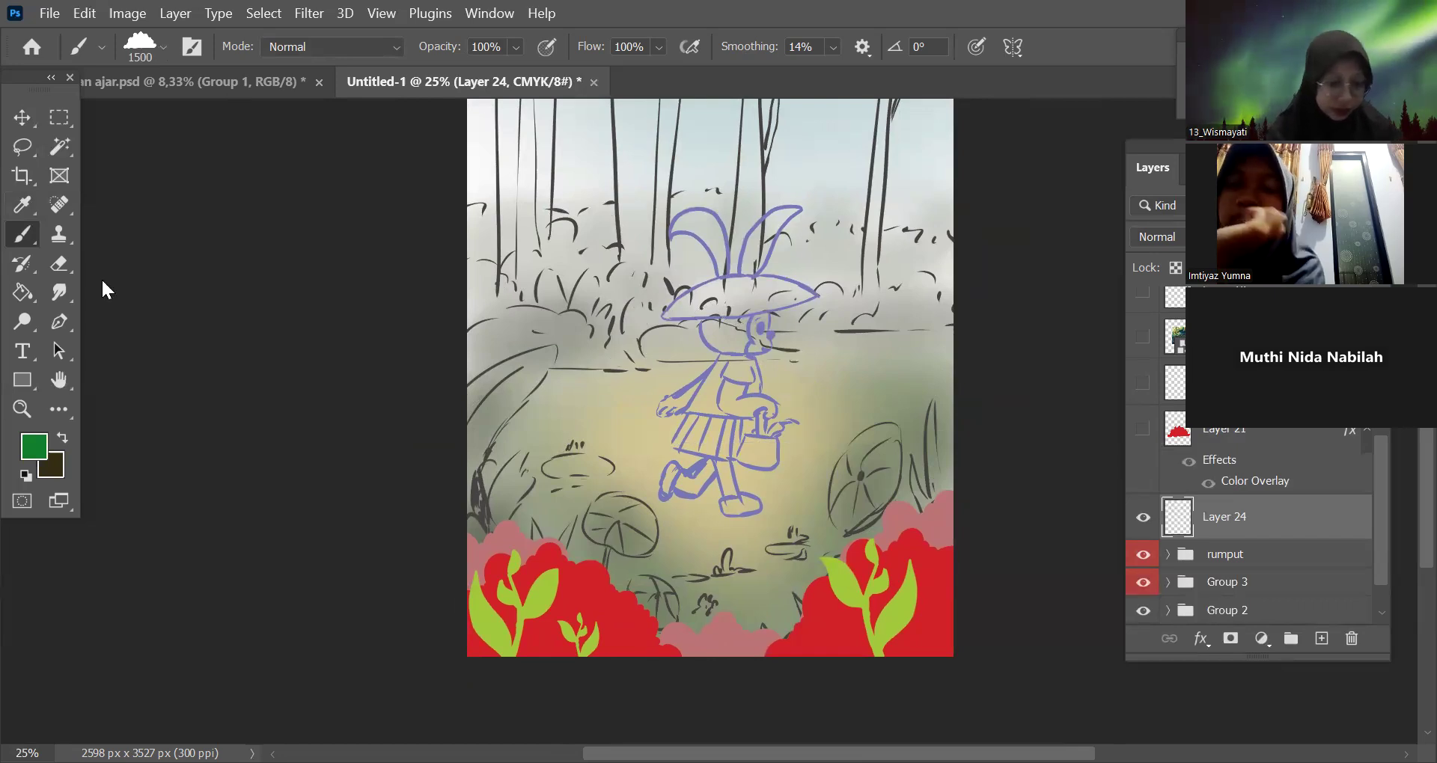
Switch to a hard round brush, reduce it to about 250 px and paint solid green leaf shapes over the plants at the artwork's right edge.
key("bracketleft")
key("bracketleft")
key("bracketleft")
key("bracketleft")
key("bracketleft")
key("bracketleft")
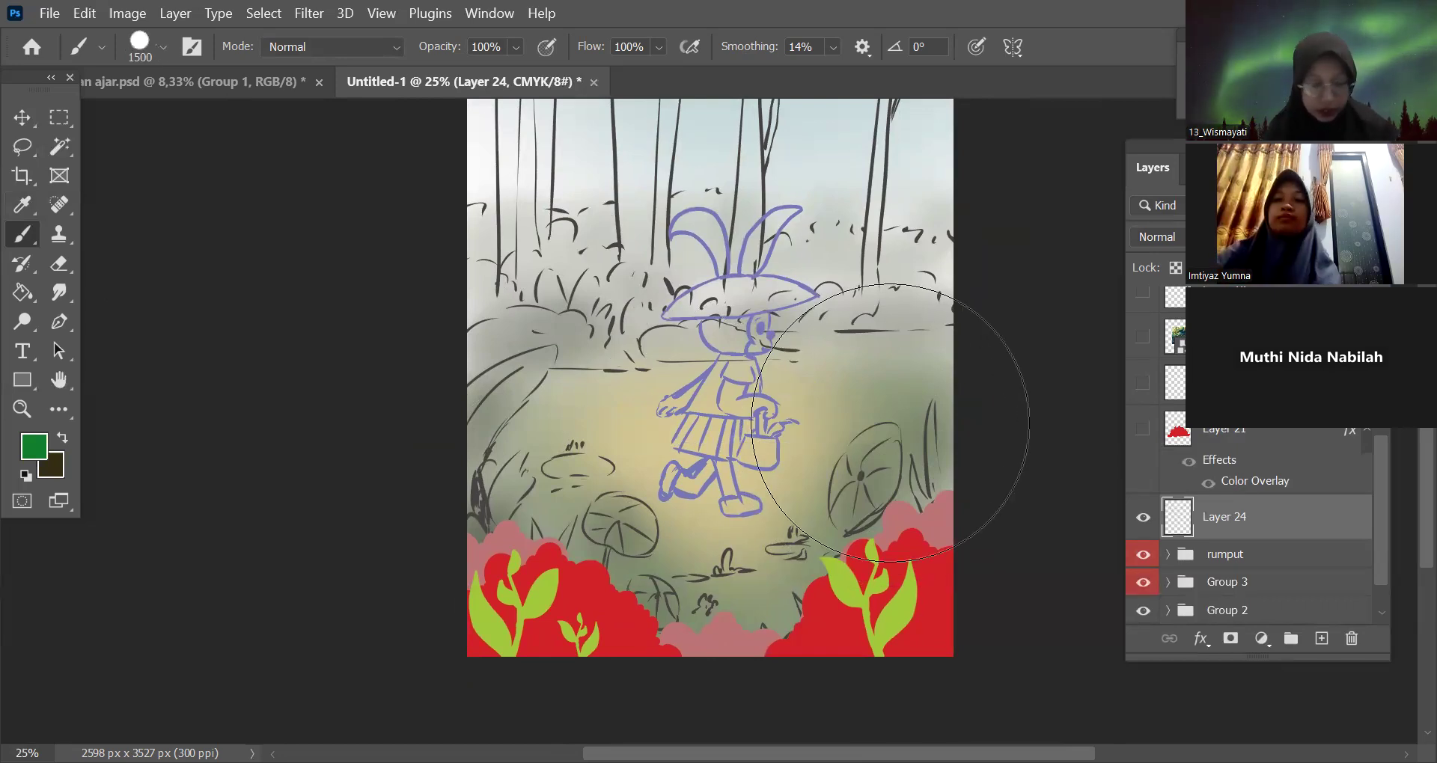
key("bracketleft")
key("bracketleft")
key("bracketleft")
key("bracketleft")
key("bracketleft")
key("bracketleft")
key("bracketleft")
key("bracketleft")
key("bracketleft")
key("bracketleft")
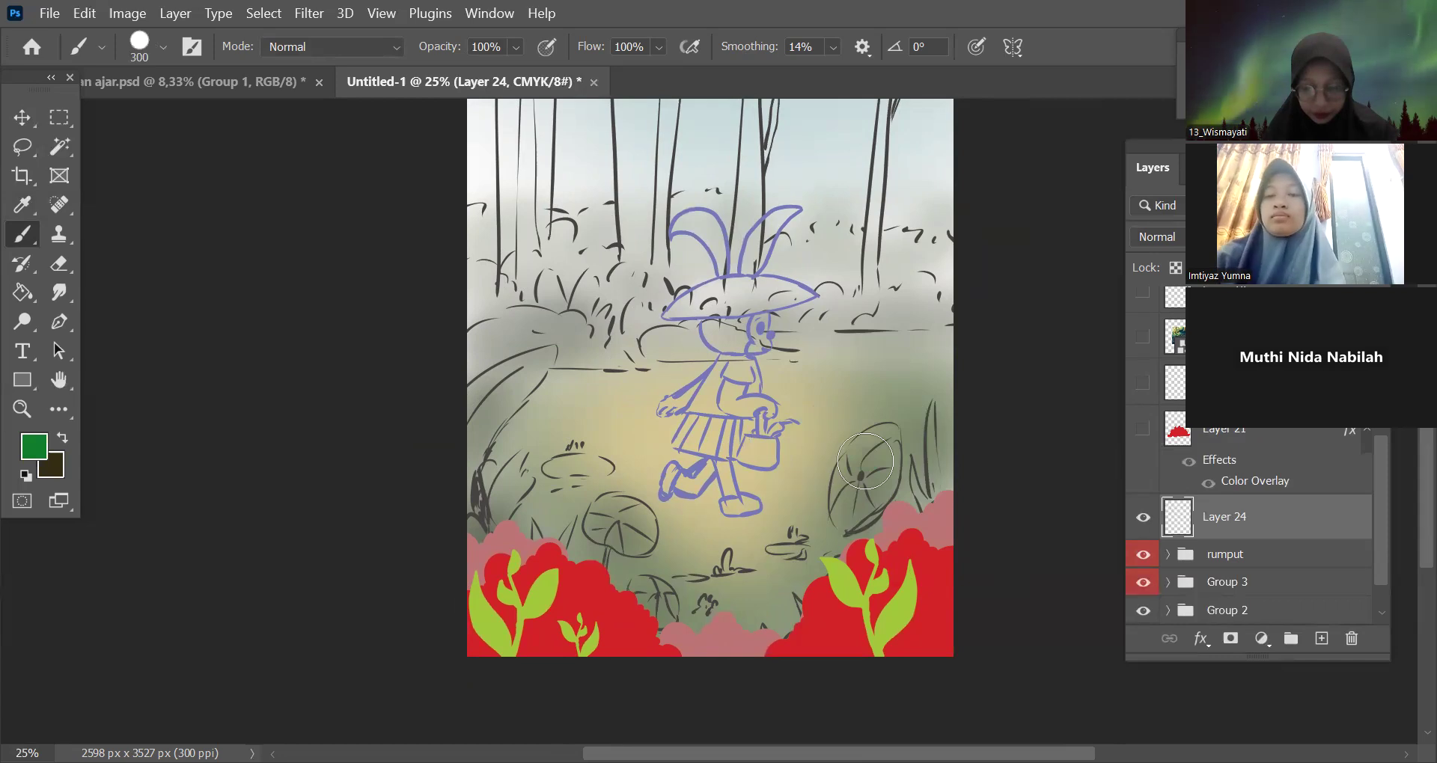
left_click_drag(868, 460, 859, 479)
left_click_drag(923, 432, 928, 446)
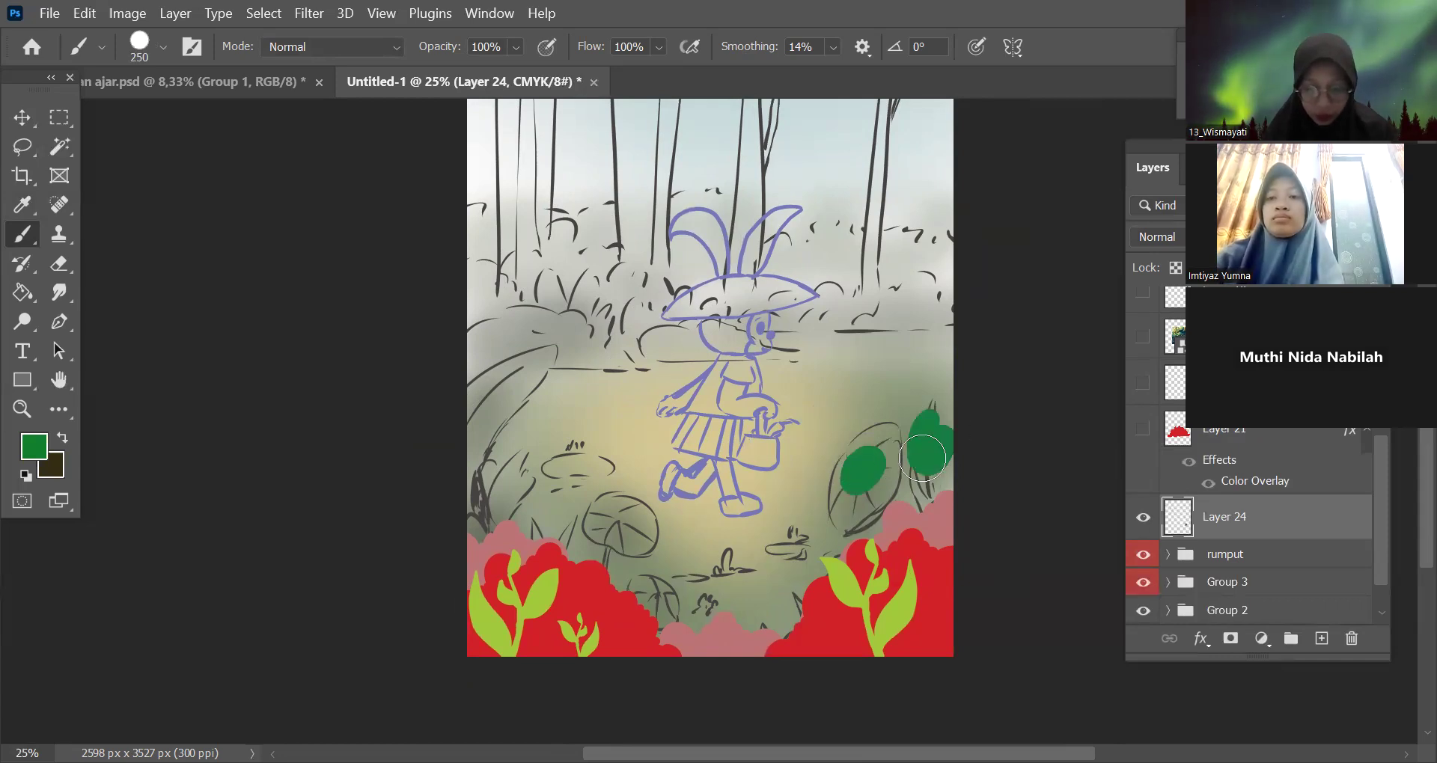
mouse_move(1010, 506)
left_mouse_down()
mouse_move(1012, 614)
mouse_move(1019, 521)
left_mouse_up()
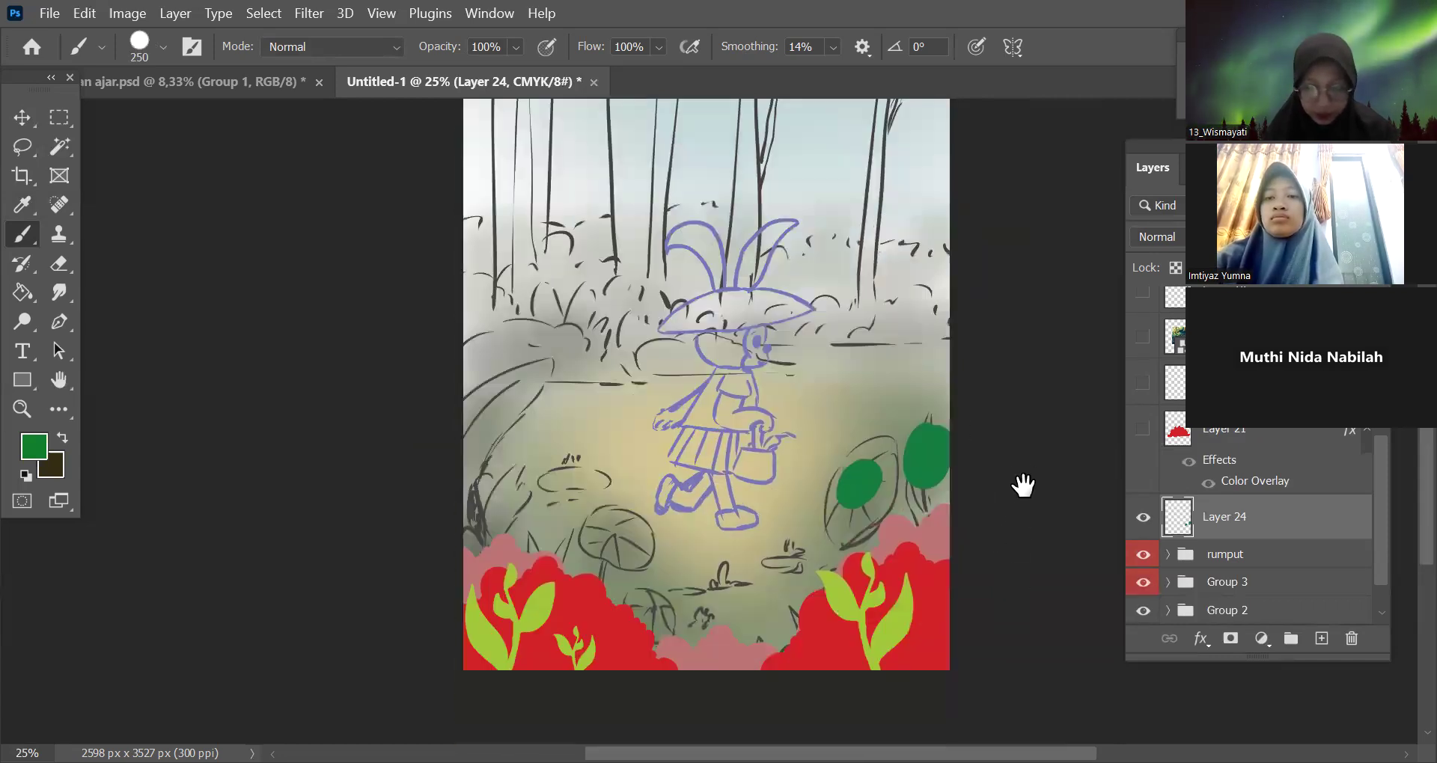
Show the forest reference illustration over the artwork and examine its foliage up close.
left_click(1143, 337)
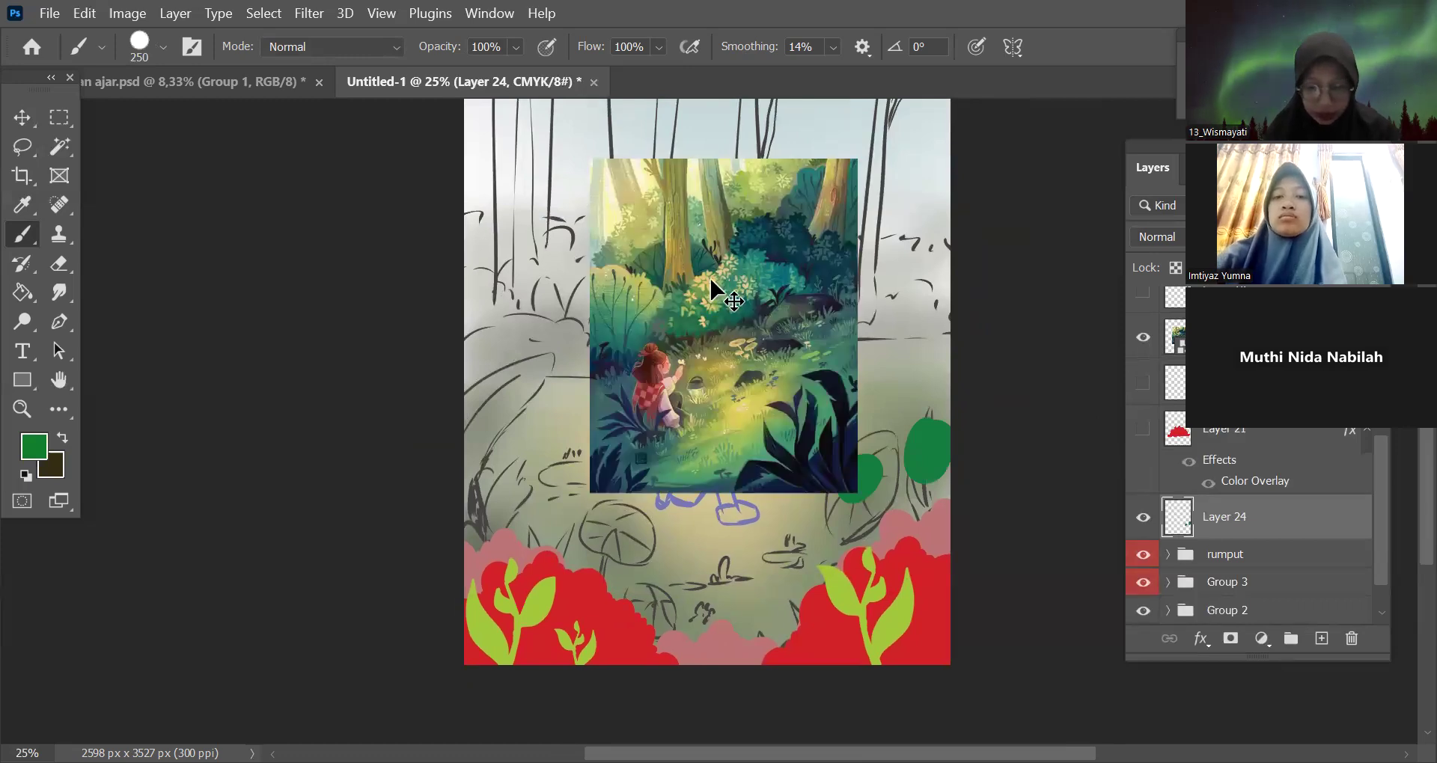
scroll(704, 280, "up", 2)
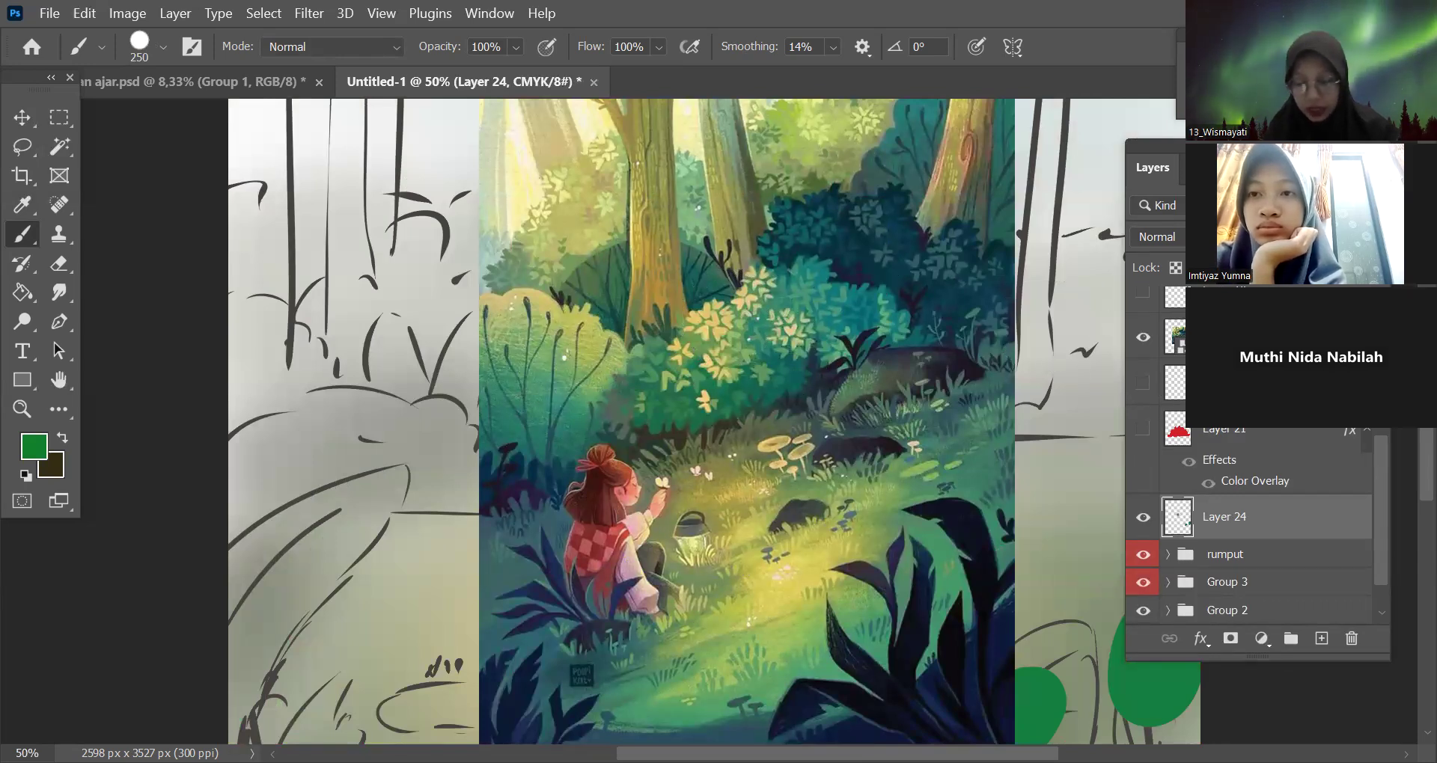
left_click(1142, 336)
key("ctrl+minus")
key("ctrl+minus")
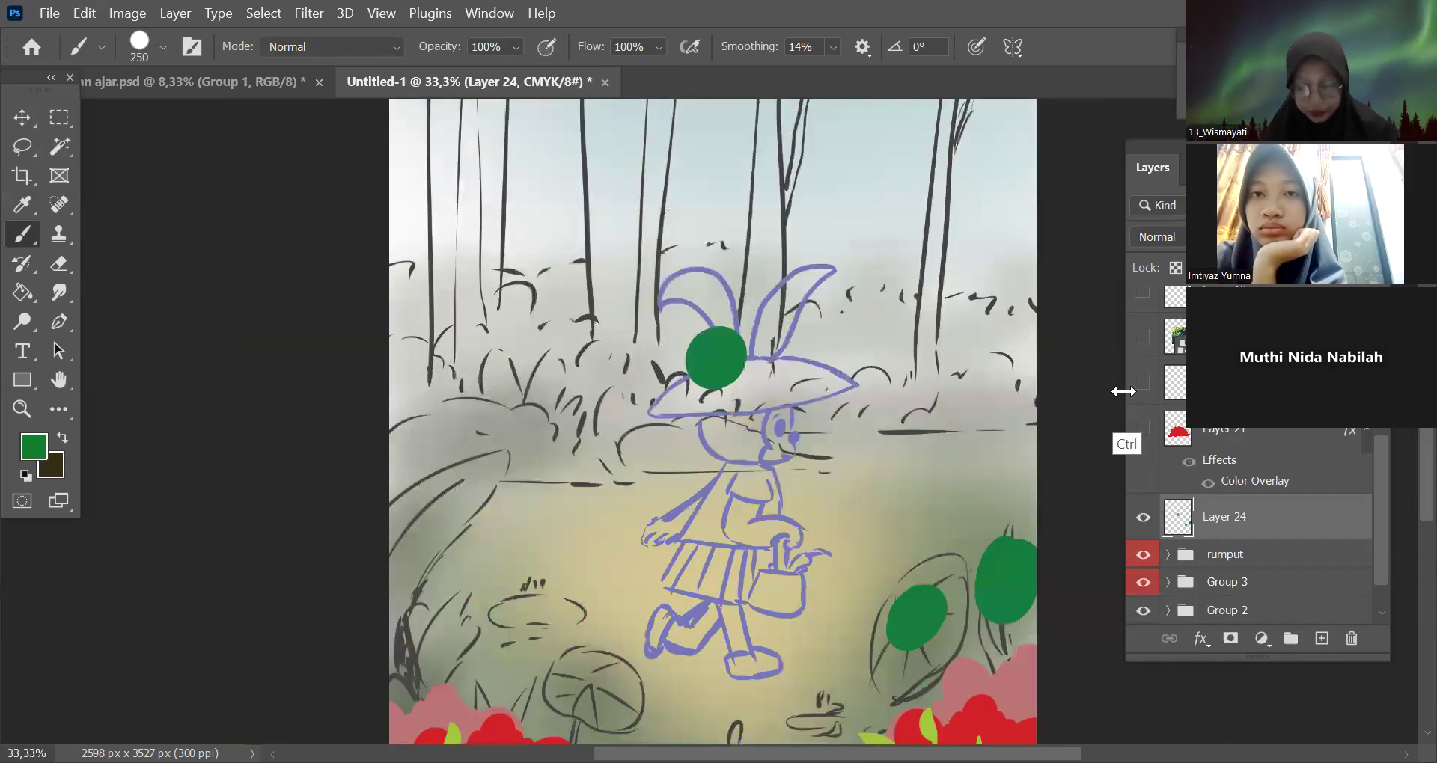
key("ctrl+z")
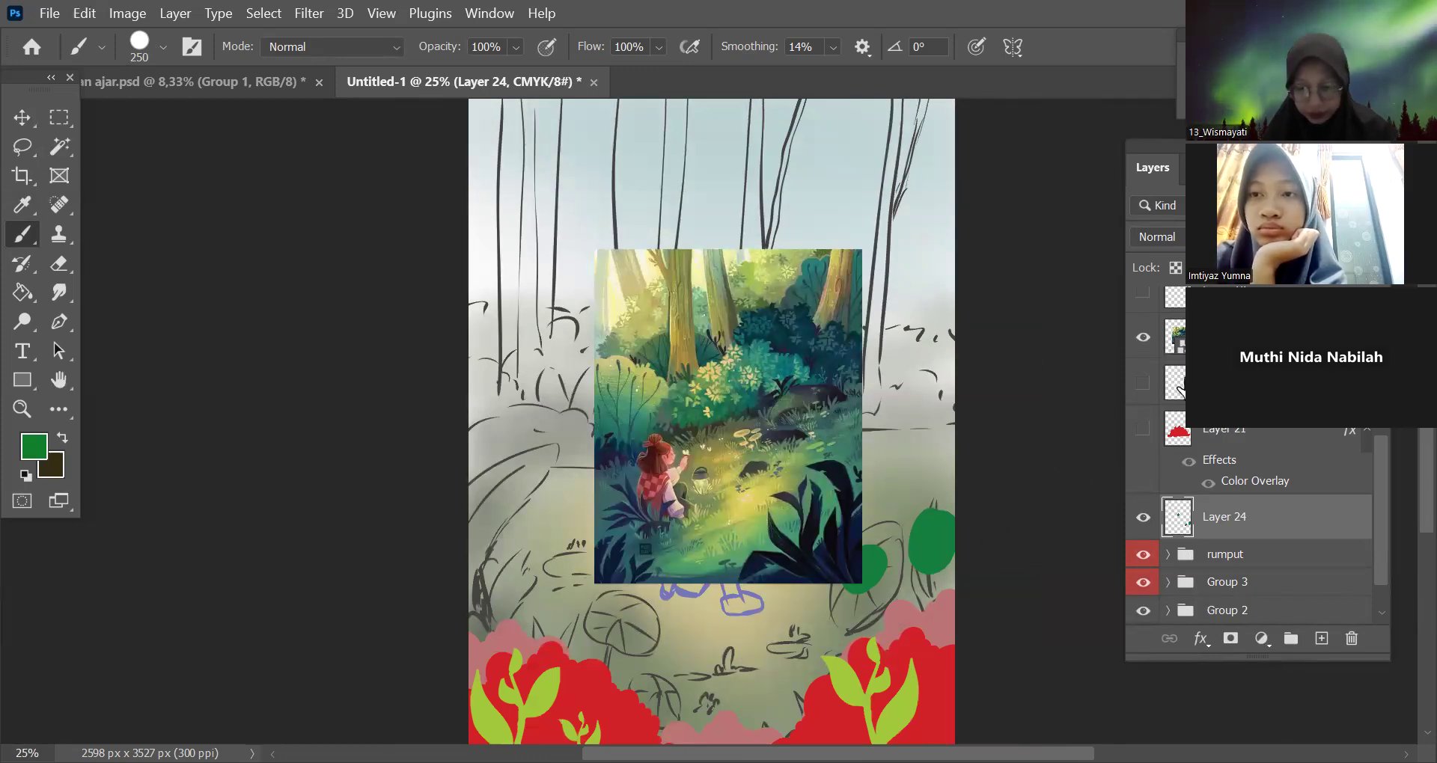
Hide the forest reference illustration and undo the green leaf shapes painted at the artwork's right edge.
key("ctrl+z")
key("ctrl+z")
key("ctrl+z")
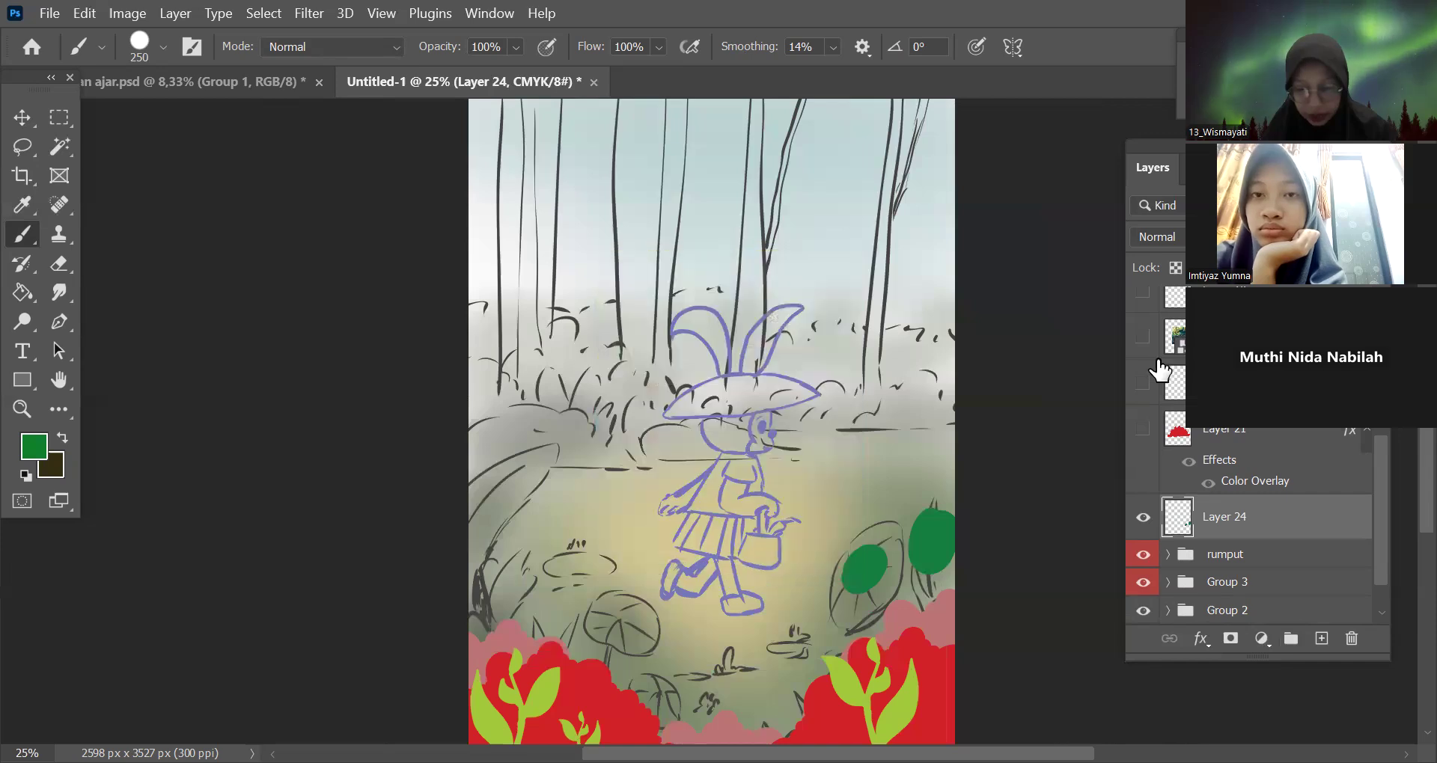
key("ctrl+z")
key("ctrl+z")
scroll(997, 545, "down", 3)
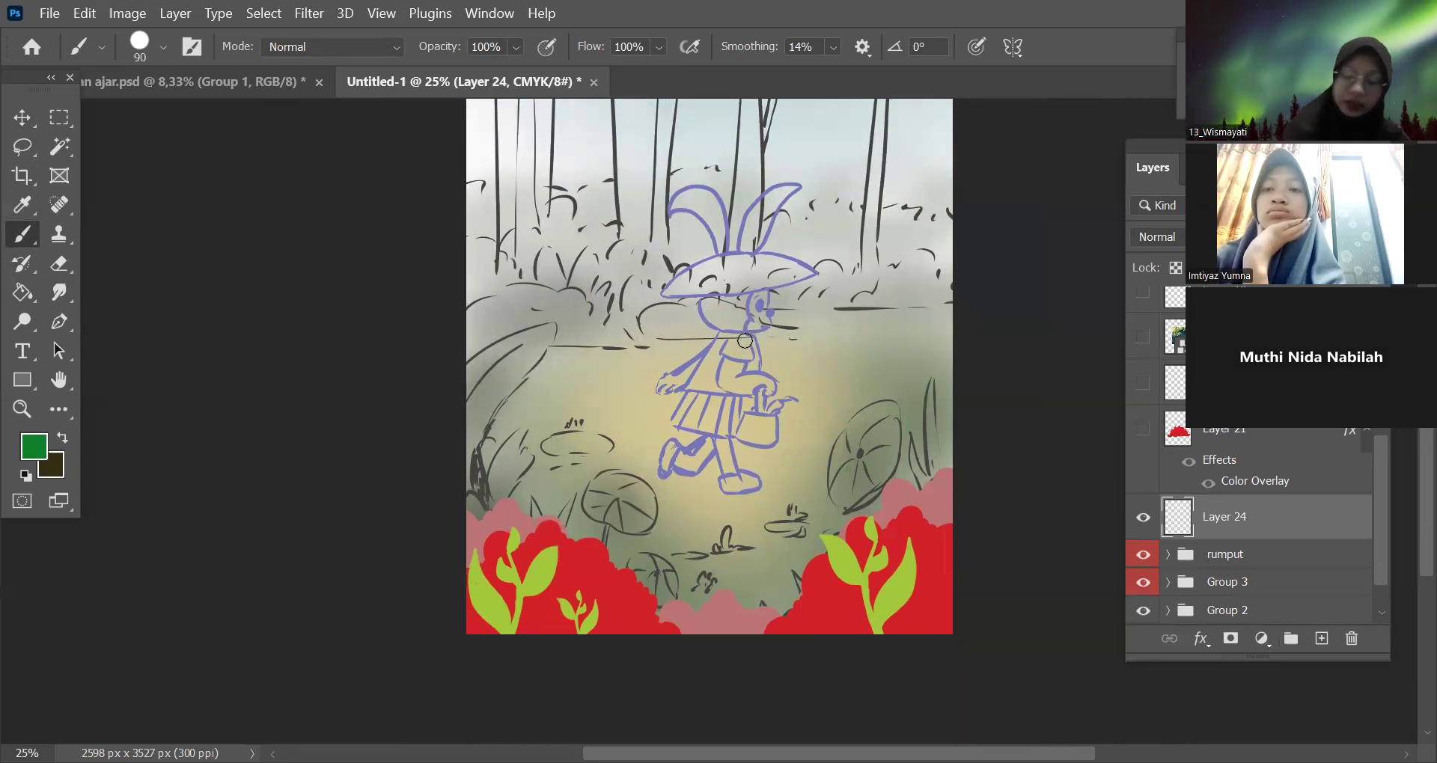
Reduce the hard round brush to 70 px and paint a tilted green oval leaf outline over the character's upper body.
key("bracketleft")
key("ctrl+plus")
left_click_drag(746, 277, 771, 423)
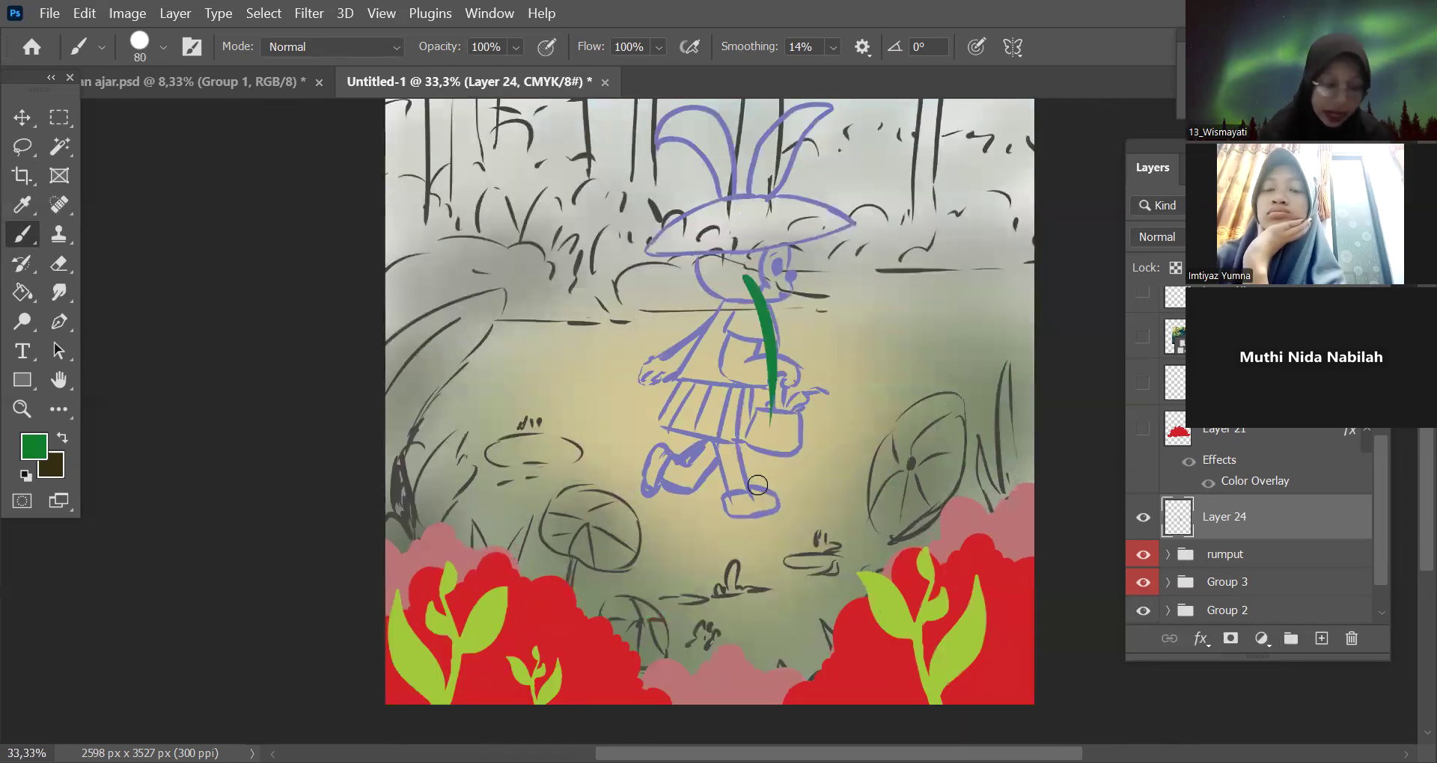
key("ctrl+z")
mouse_move(734, 258)
left_mouse_down()
mouse_move(665, 296)
mouse_move(681, 348)
left_mouse_up()
key("ctrl+plus")
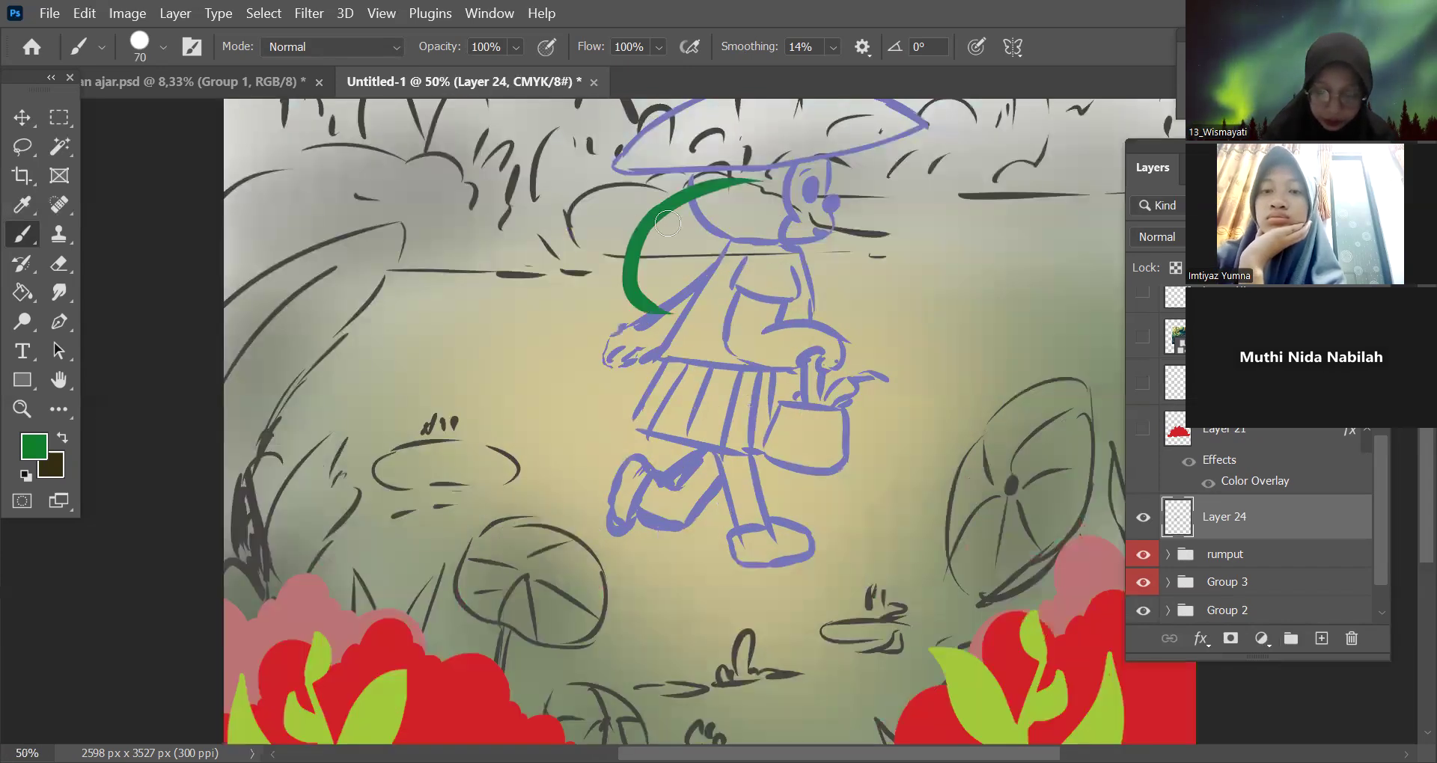
key("ctrl+z")
left_click_drag(657, 223, 684, 313)
left_click_drag(710, 187, 796, 234)
key("ctrl+z")
mouse_move(709, 187)
left_mouse_down()
mouse_move(684, 309)
mouse_move(645, 304)
mouse_move(670, 314)
mouse_move(782, 290)
left_mouse_up()
Paint a curved, tapering stem from the leaf outline down to the character's shoe and fill the leaf solid green.
mouse_move(668, 315)
left_mouse_down()
mouse_move(804, 270)
mouse_move(778, 512)
left_mouse_up()
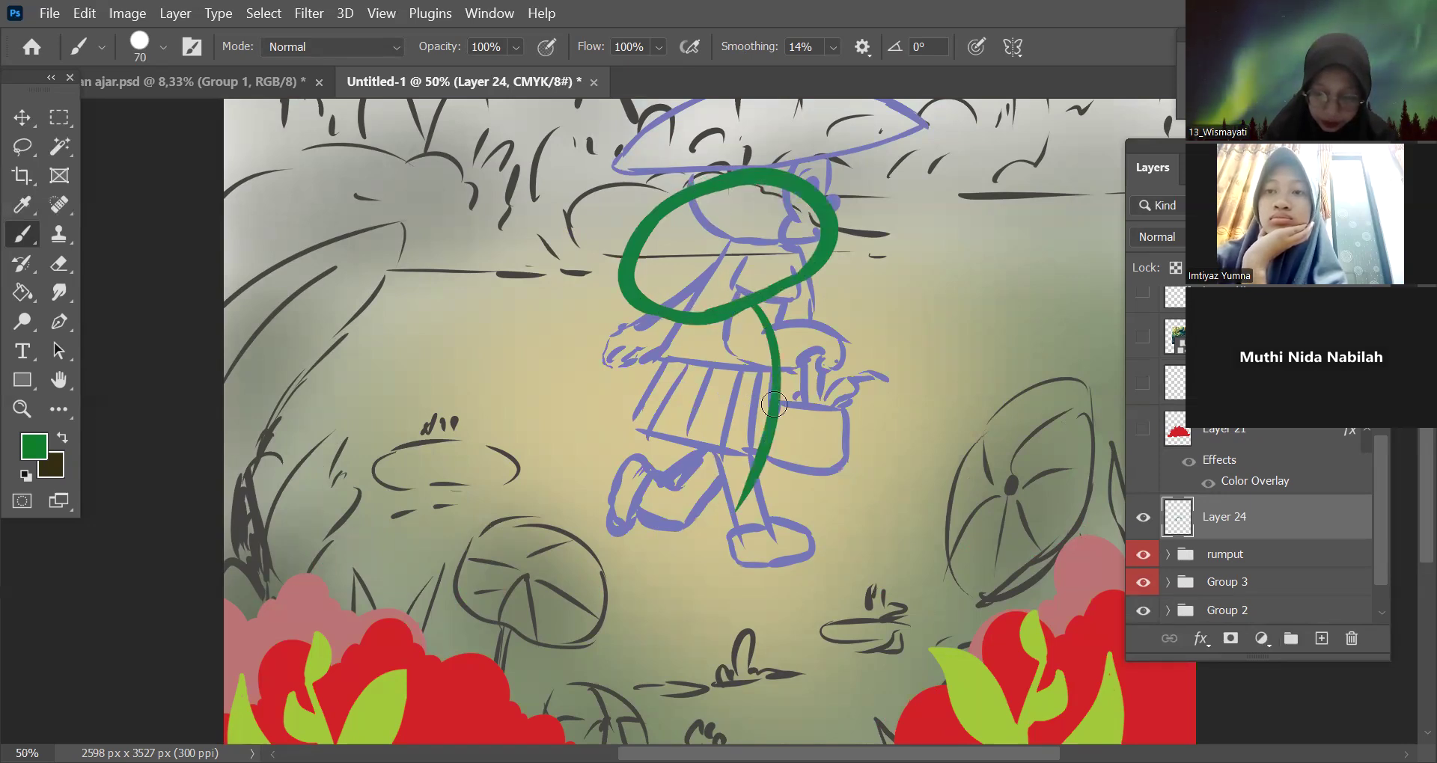
key("ctrl+z")
left_click_drag(747, 309, 767, 580)
key("ctrl+z")
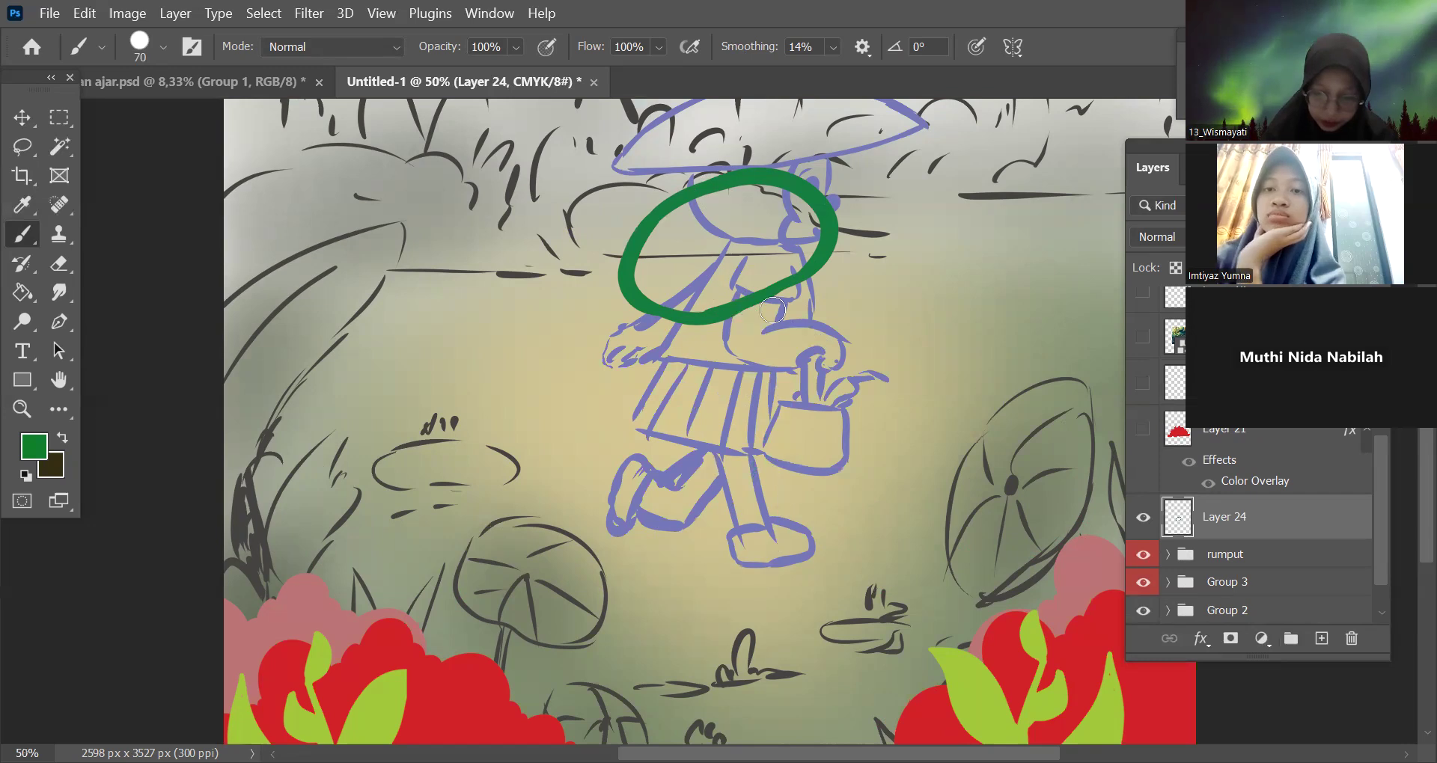
left_click_drag(754, 303, 786, 554)
key("ctrl+z")
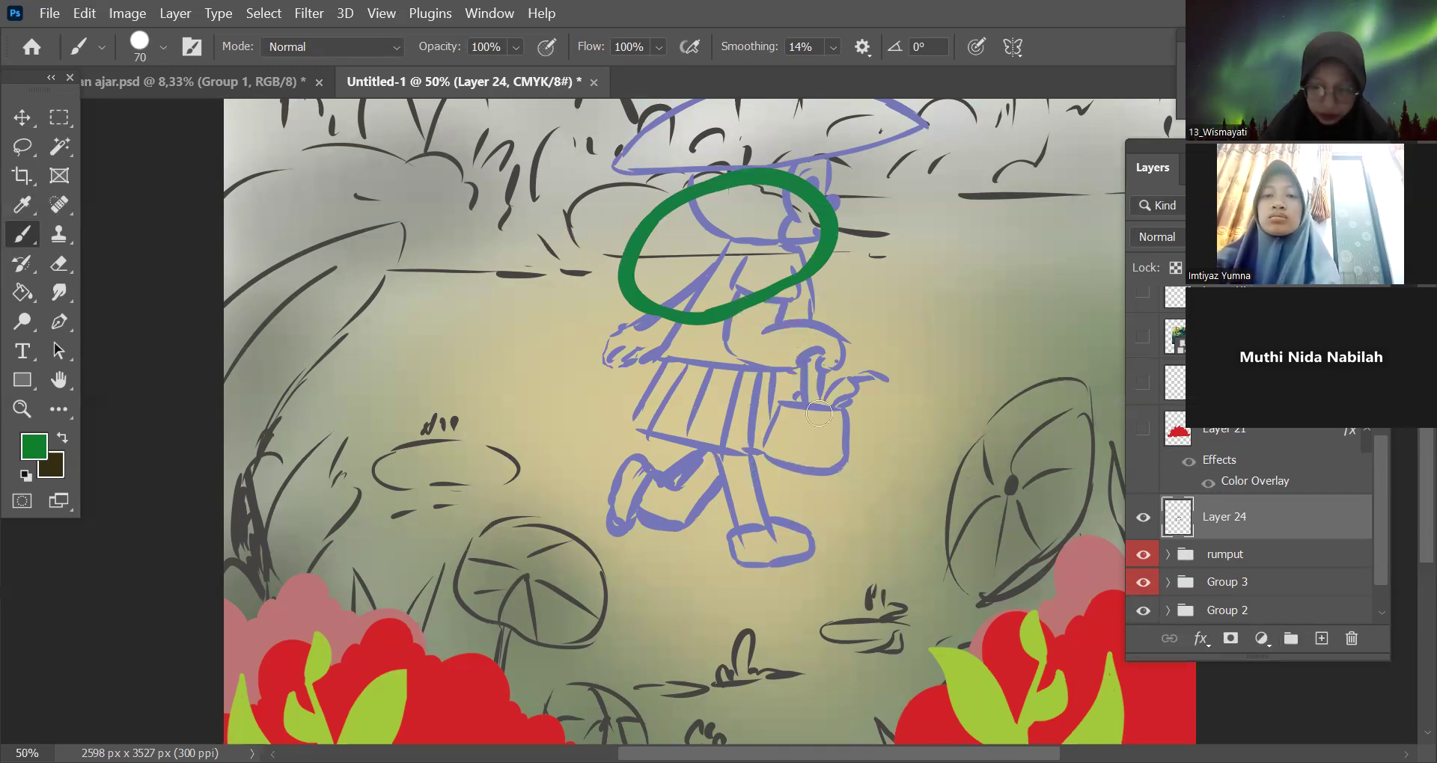
left_click_drag(765, 298, 799, 533)
key("ctrl+z")
left_click_drag(757, 301, 792, 565)
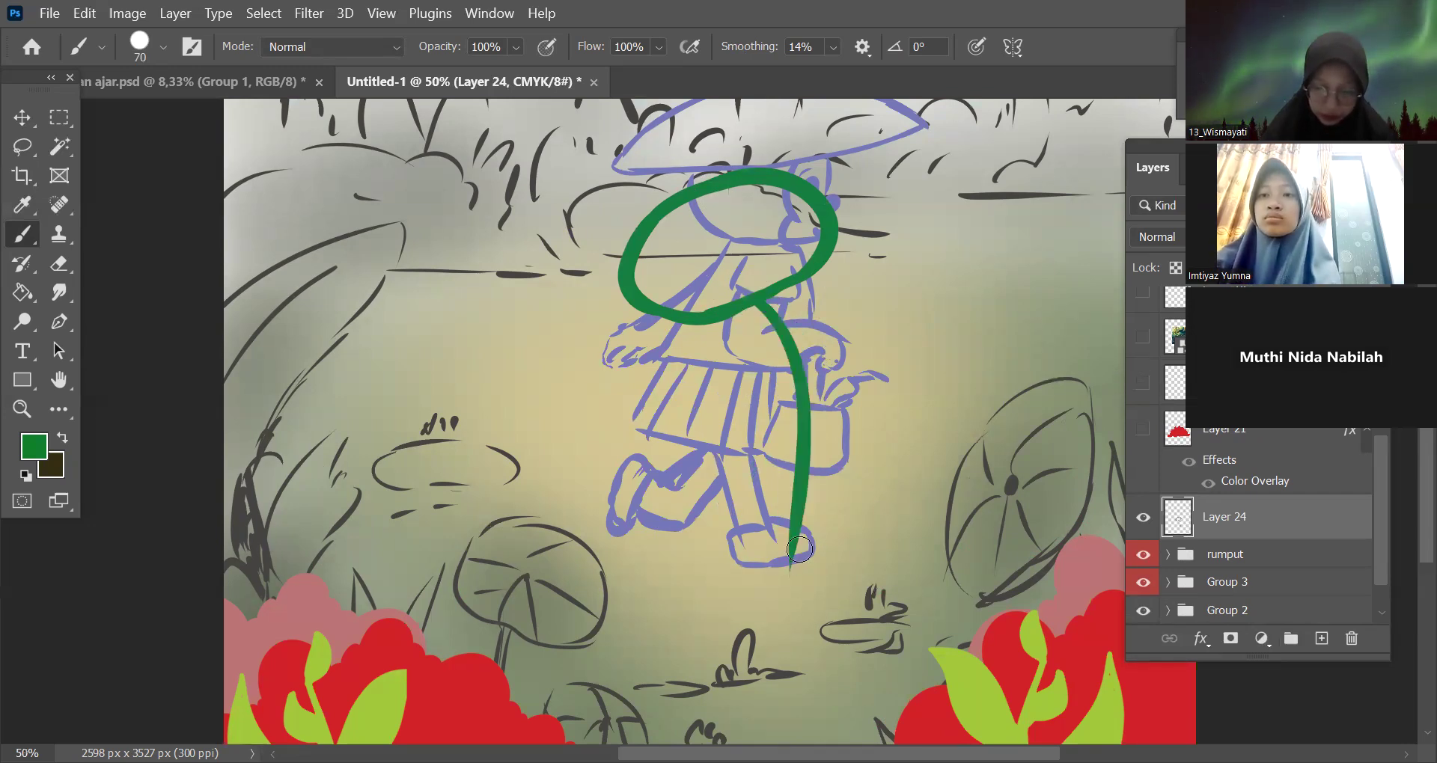
mouse_move(657, 247)
left_mouse_down()
mouse_move(713, 201)
mouse_move(714, 228)
mouse_move(700, 213)
mouse_move(755, 189)
mouse_move(644, 248)
mouse_move(655, 275)
mouse_move(783, 202)
mouse_move(799, 214)
mouse_move(772, 195)
mouse_move(646, 289)
mouse_move(716, 271)
mouse_move(707, 308)
mouse_move(775, 237)
mouse_move(779, 272)
left_mouse_up()
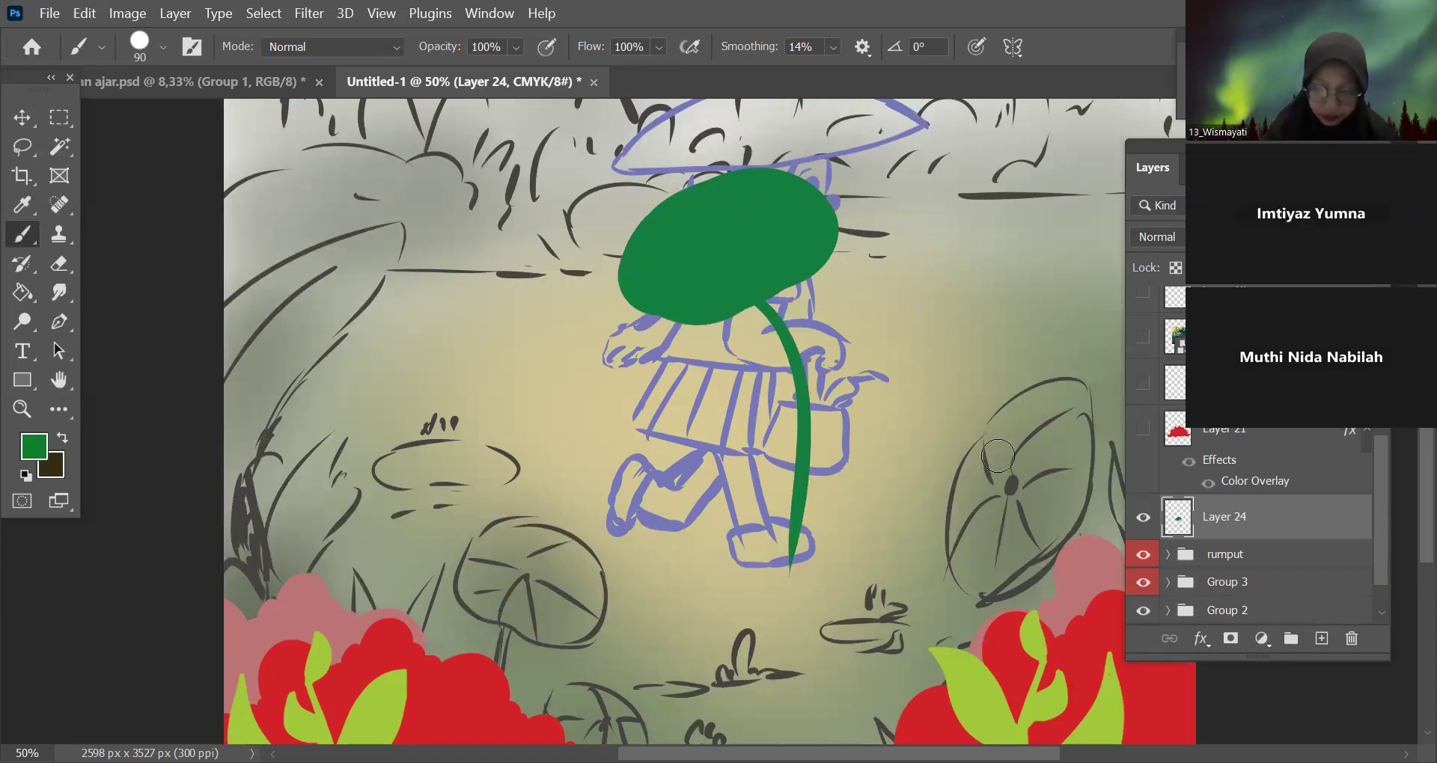
Hide the rumput group, Group 3, Group 2 and the Background, leaving only the leaf layer shown.
key("ctrl+minus")
key("ctrl+minus")
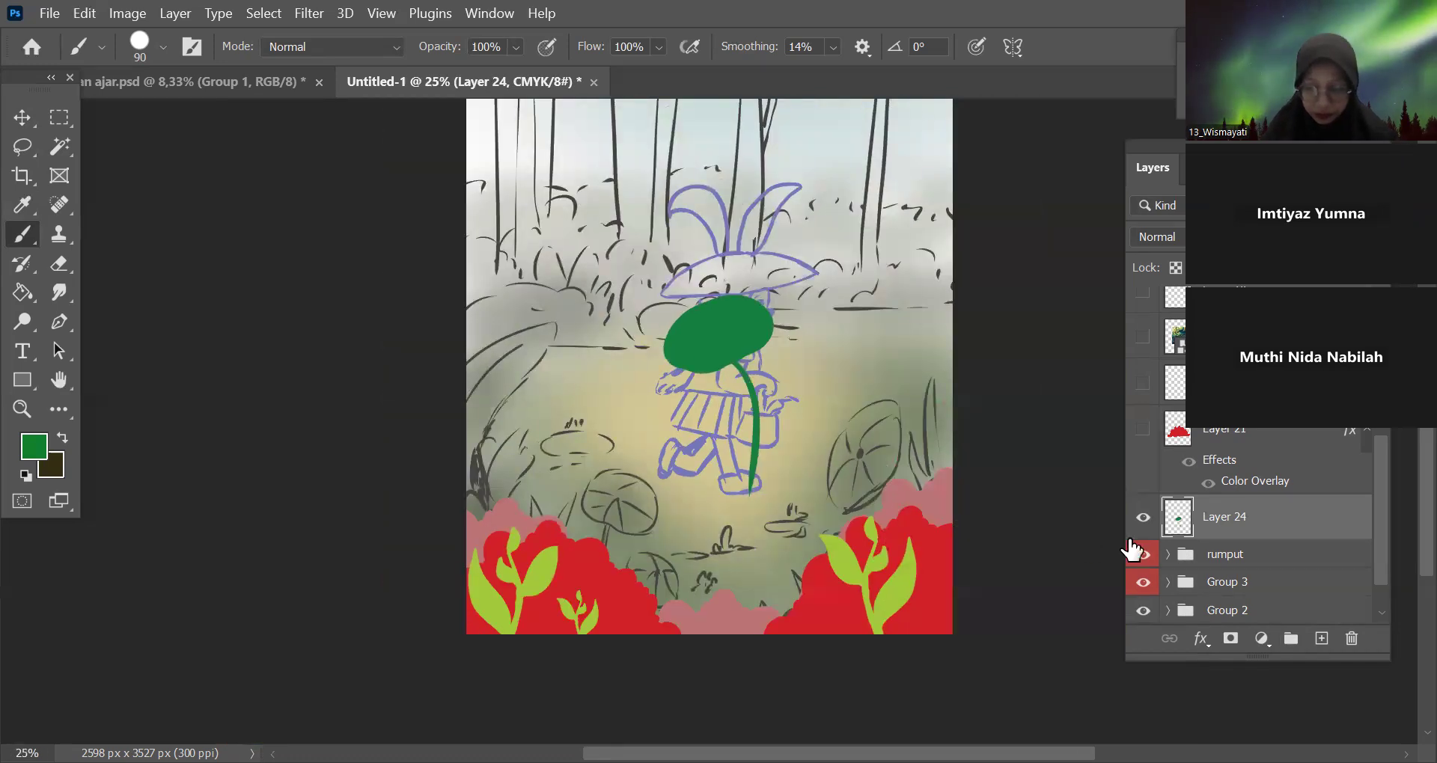
left_click(1144, 519)
left_click(1144, 518)
key("ctrl+plus")
left_click_drag(1143, 554, 1144, 611)
key("ctrl+minus")
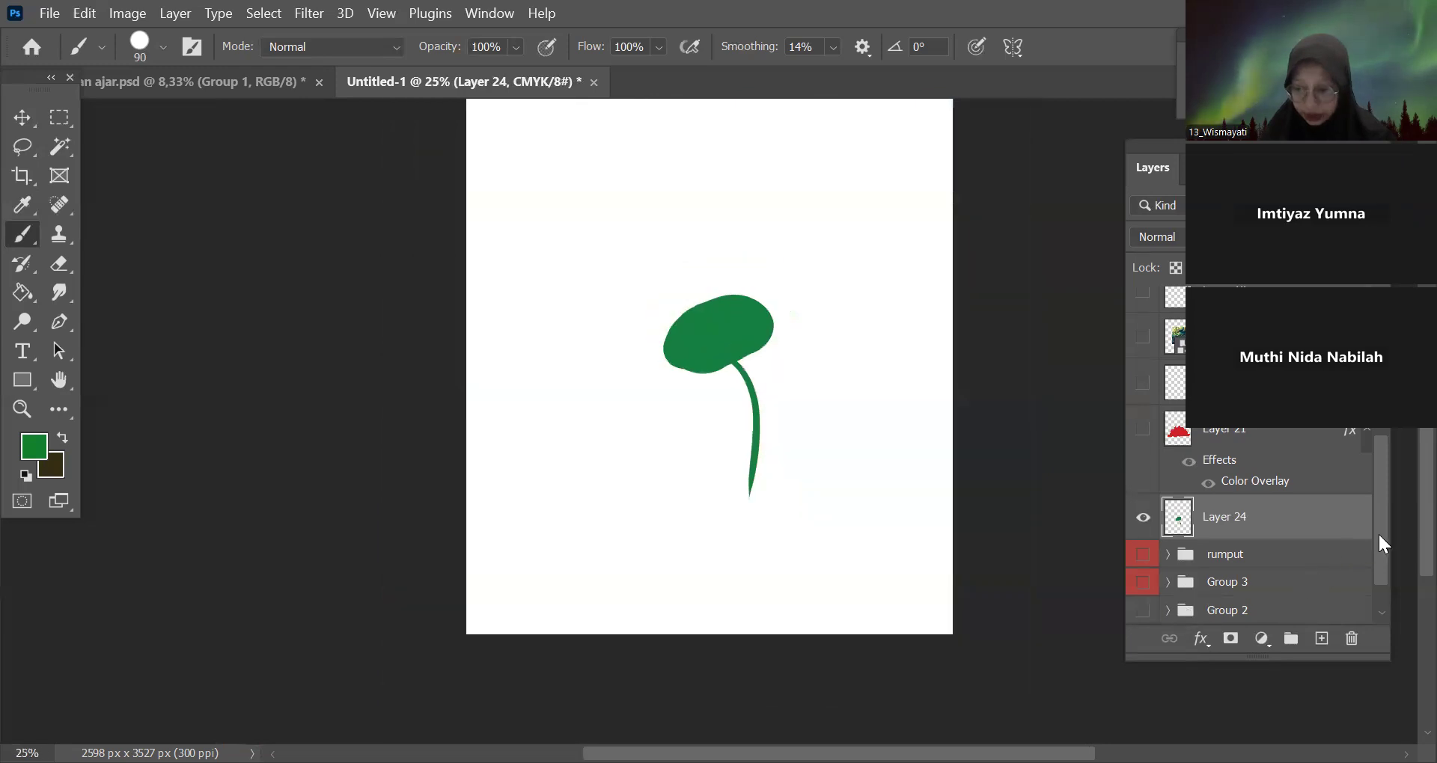
scroll(1267, 603, "down", 1)
left_click(1143, 601)
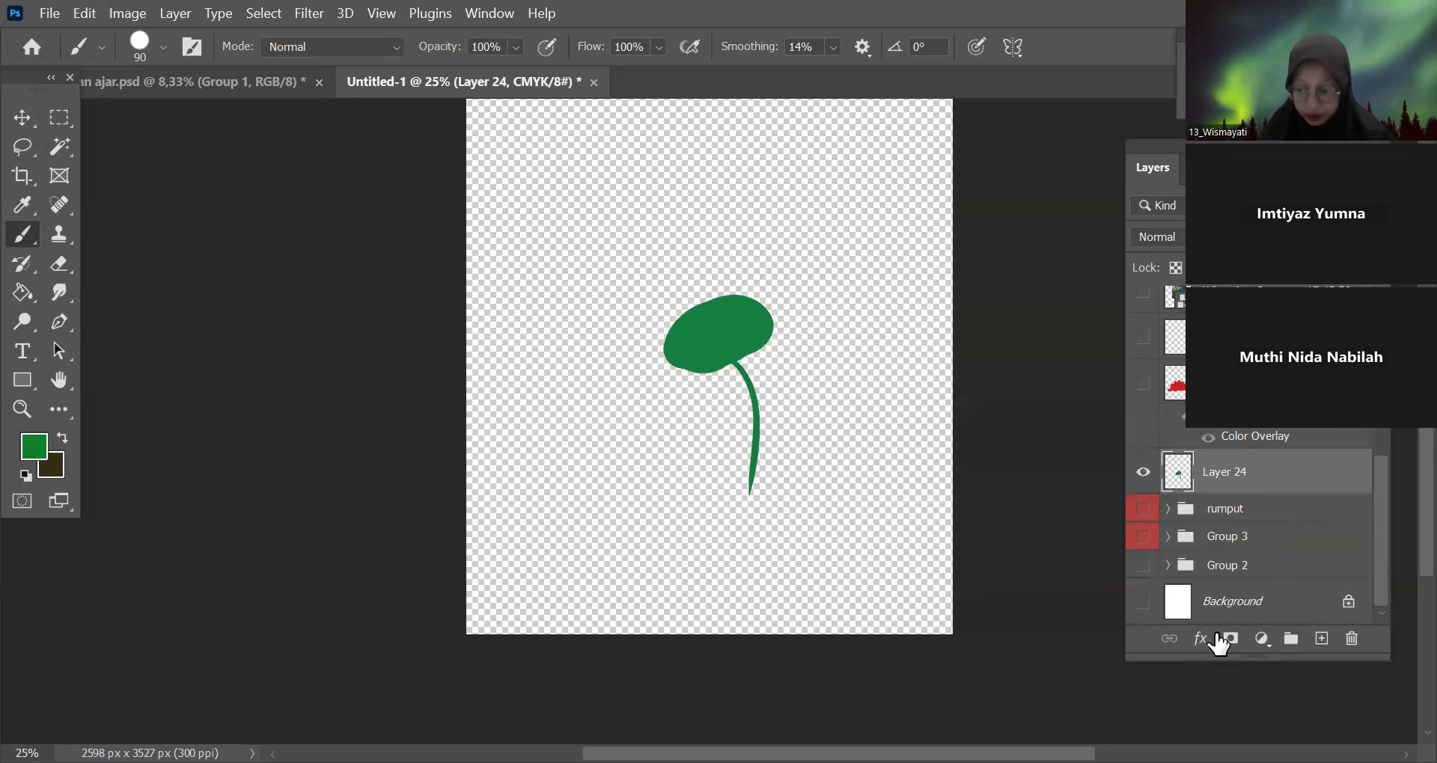
Apply a black Color Overlay at 100% to the leaf layer and define it as a brush preset named daun hijau.
double_click(1290, 555)
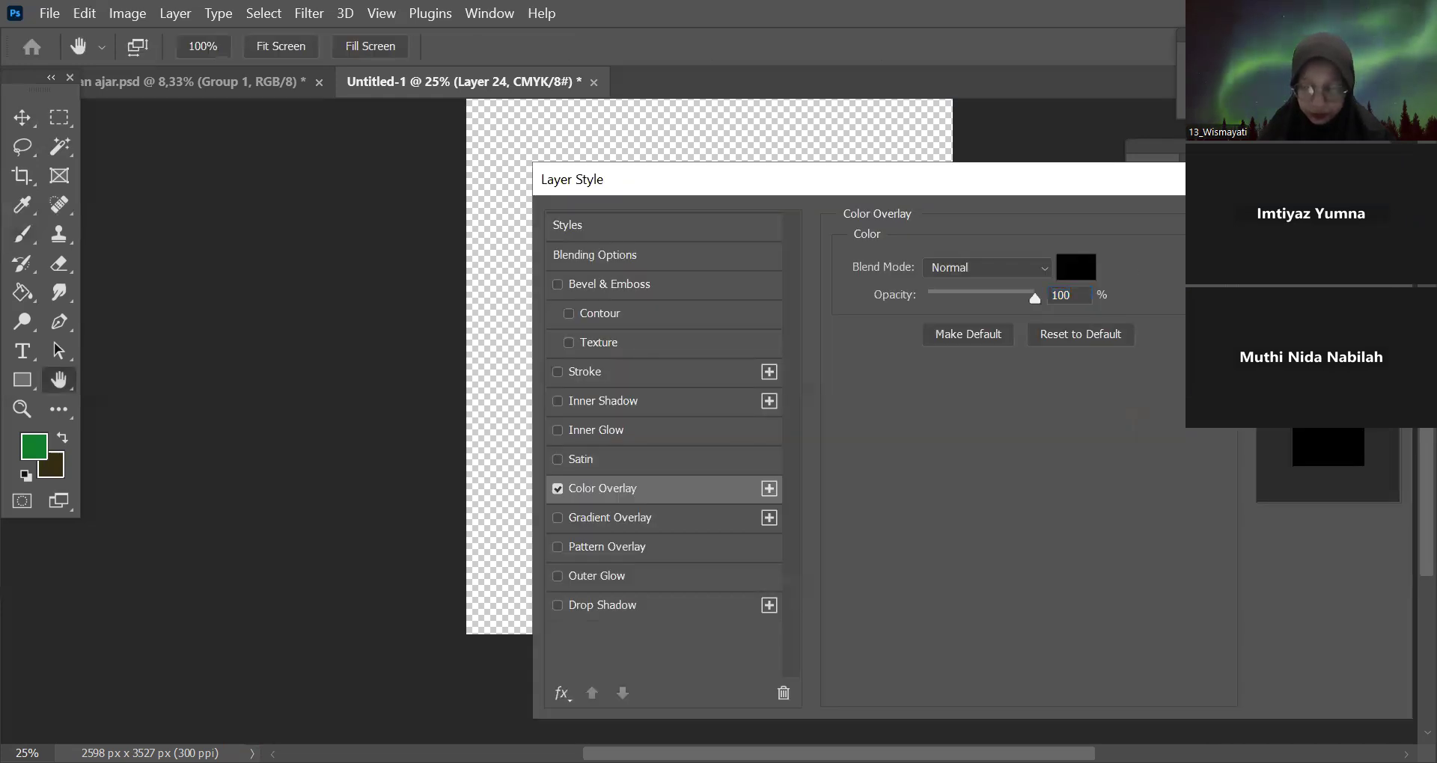
key("Return")
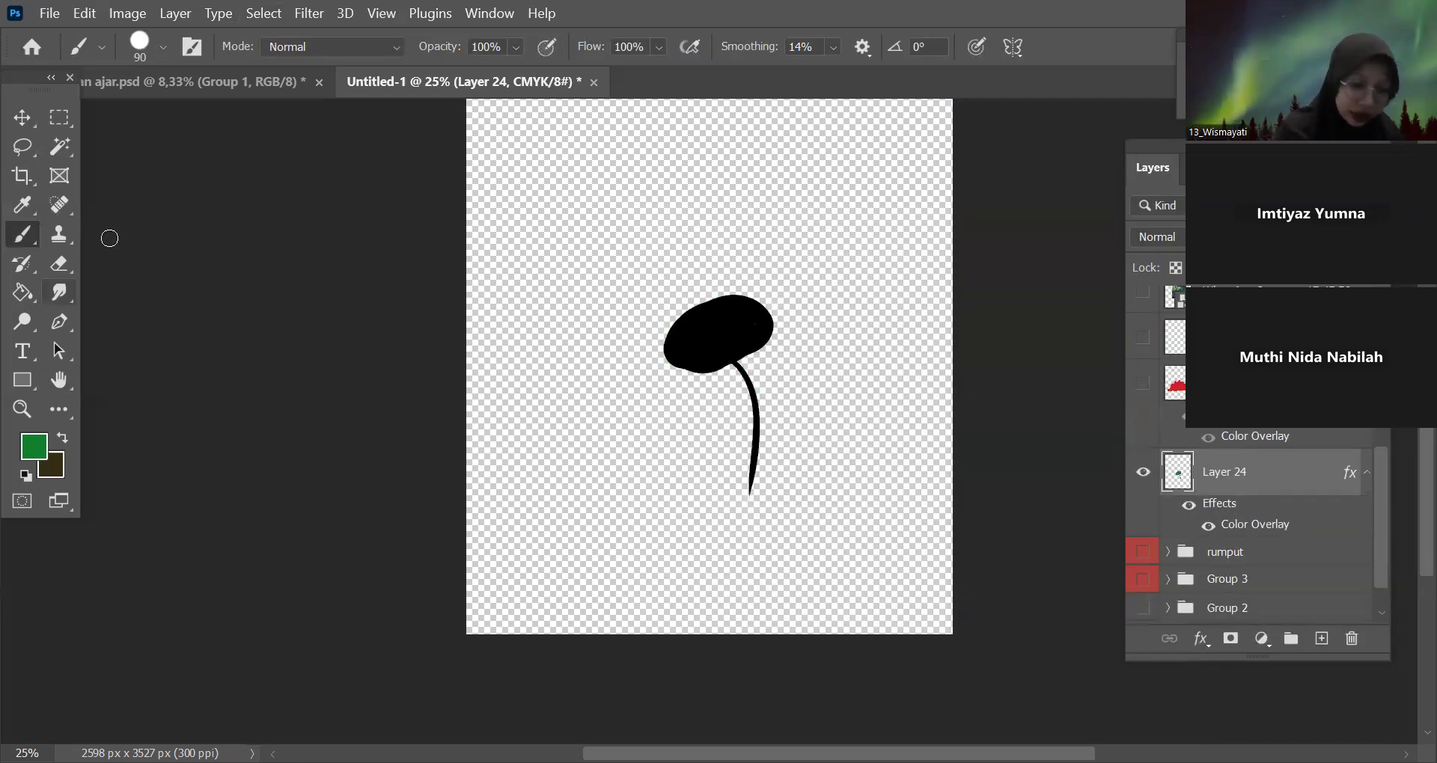
left_click(88, 14)
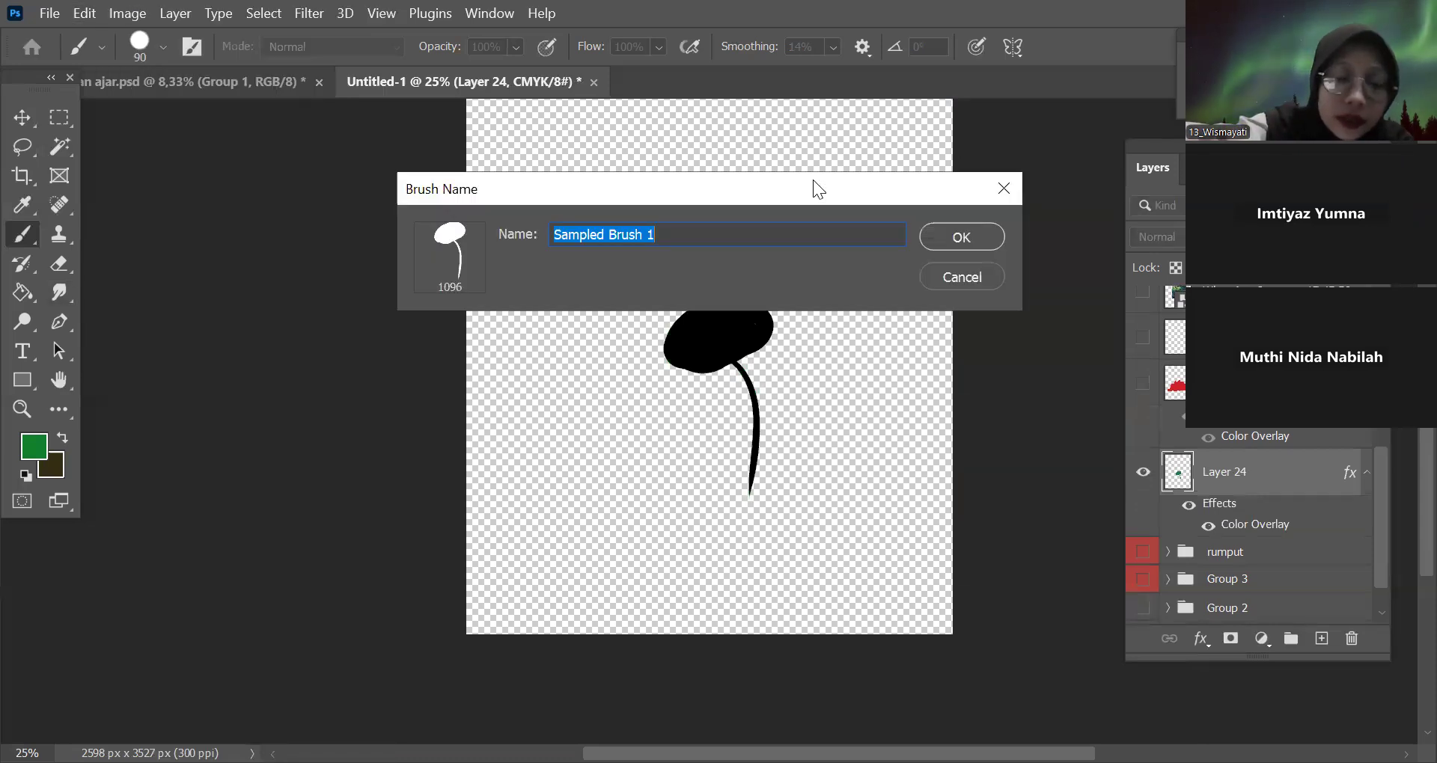
type("daun hijau")
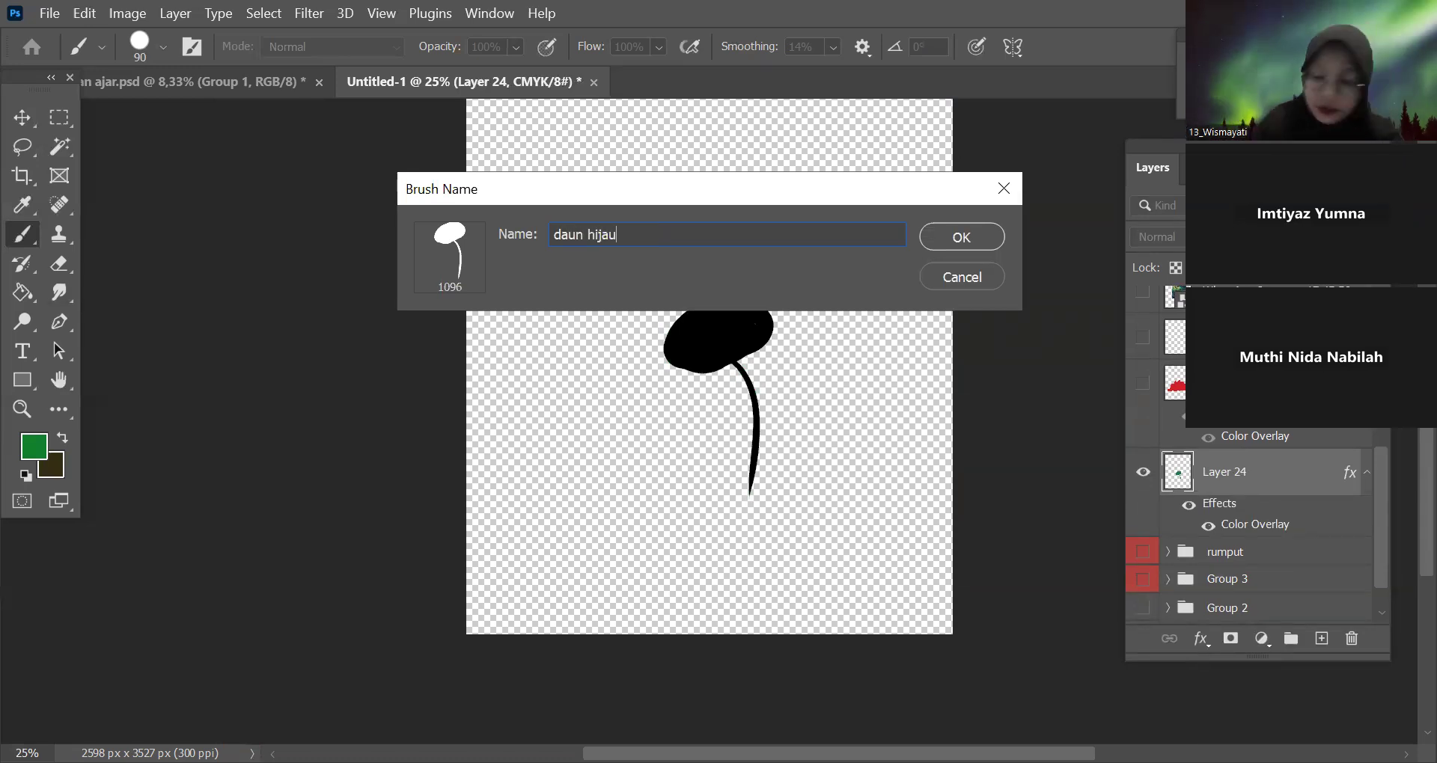
left_click(973, 238)
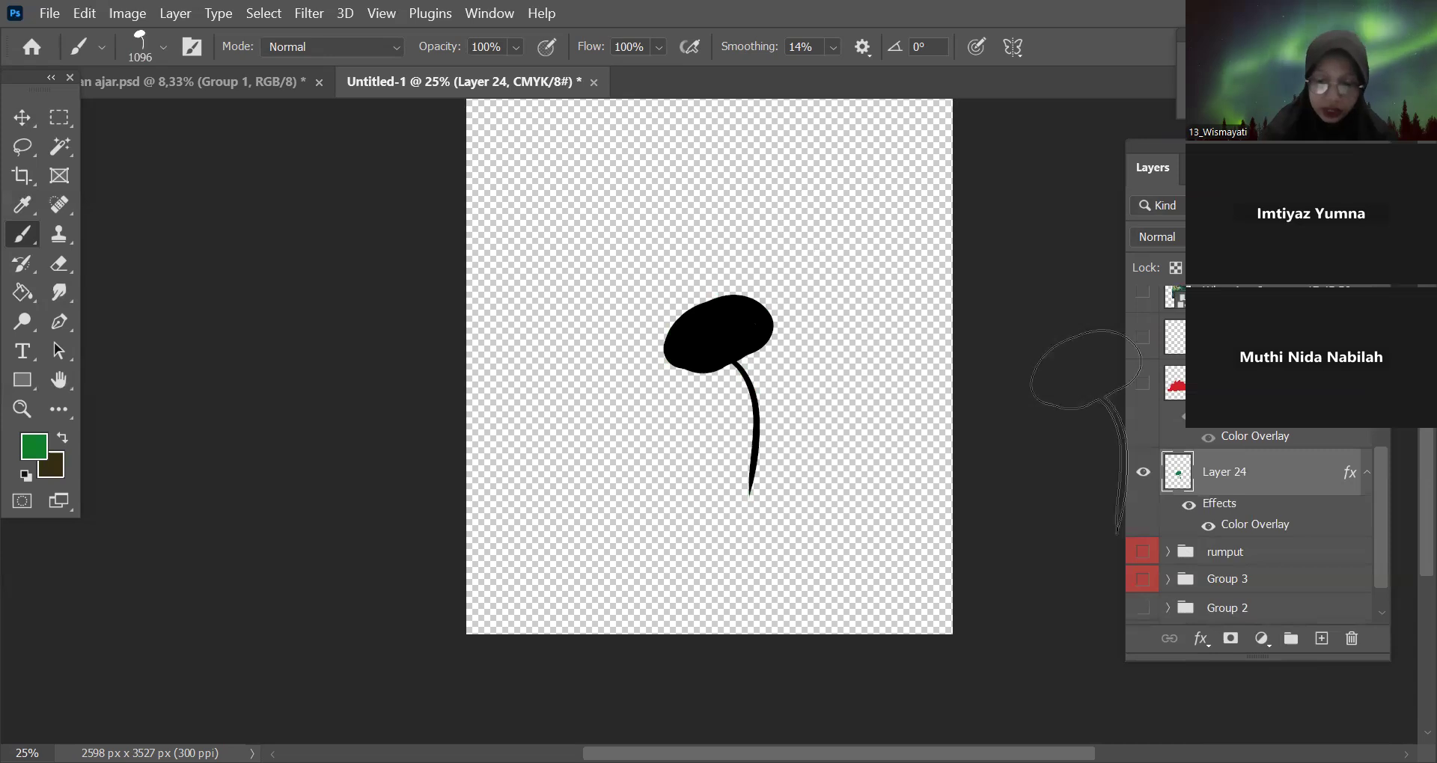
Undo the leaf's black Color Overlay, hide its layer, and show the rumput group, Group 3 and Group 2 again.
left_click(838, 275)
key("ctrl+z")
key("ctrl+z")
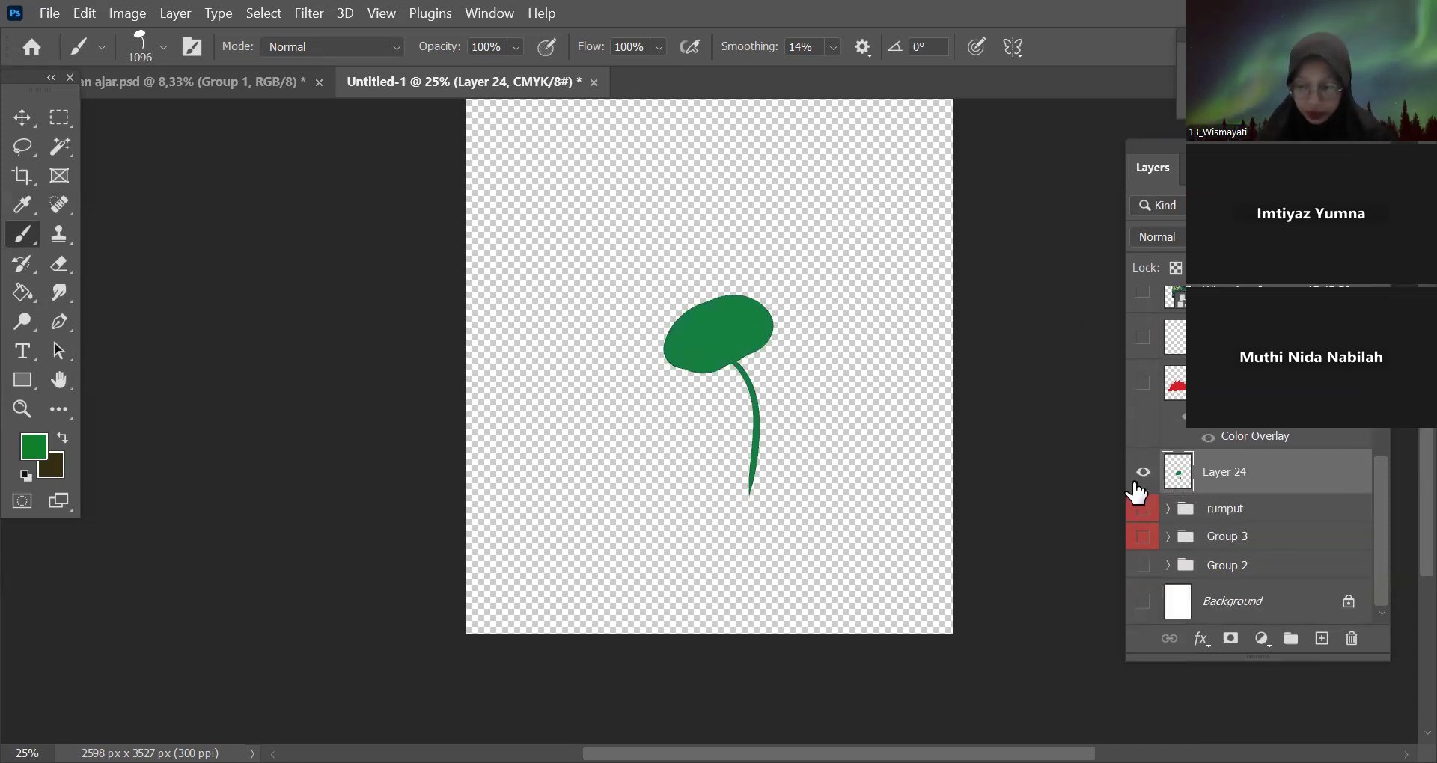
left_click(1144, 472)
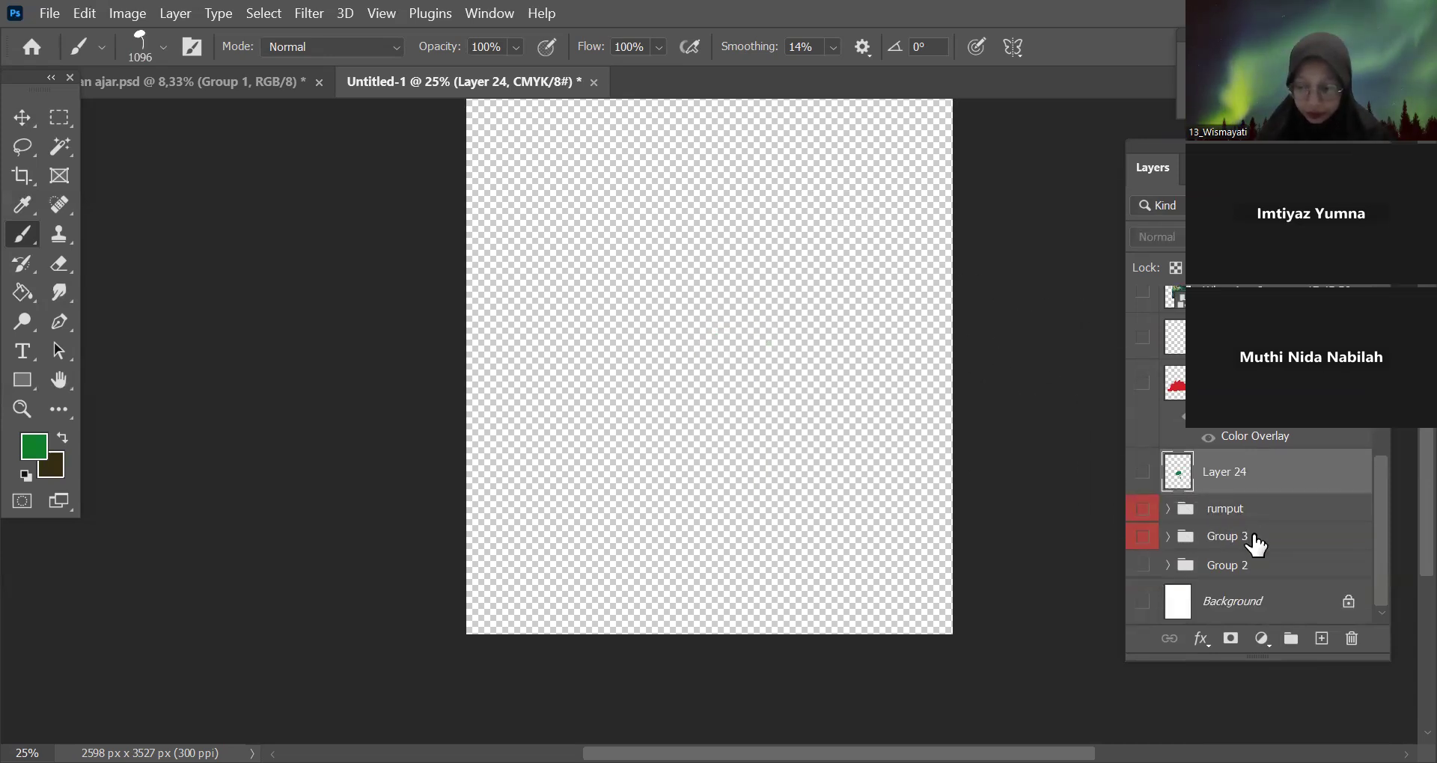
left_click(1143, 509)
left_click(1143, 536)
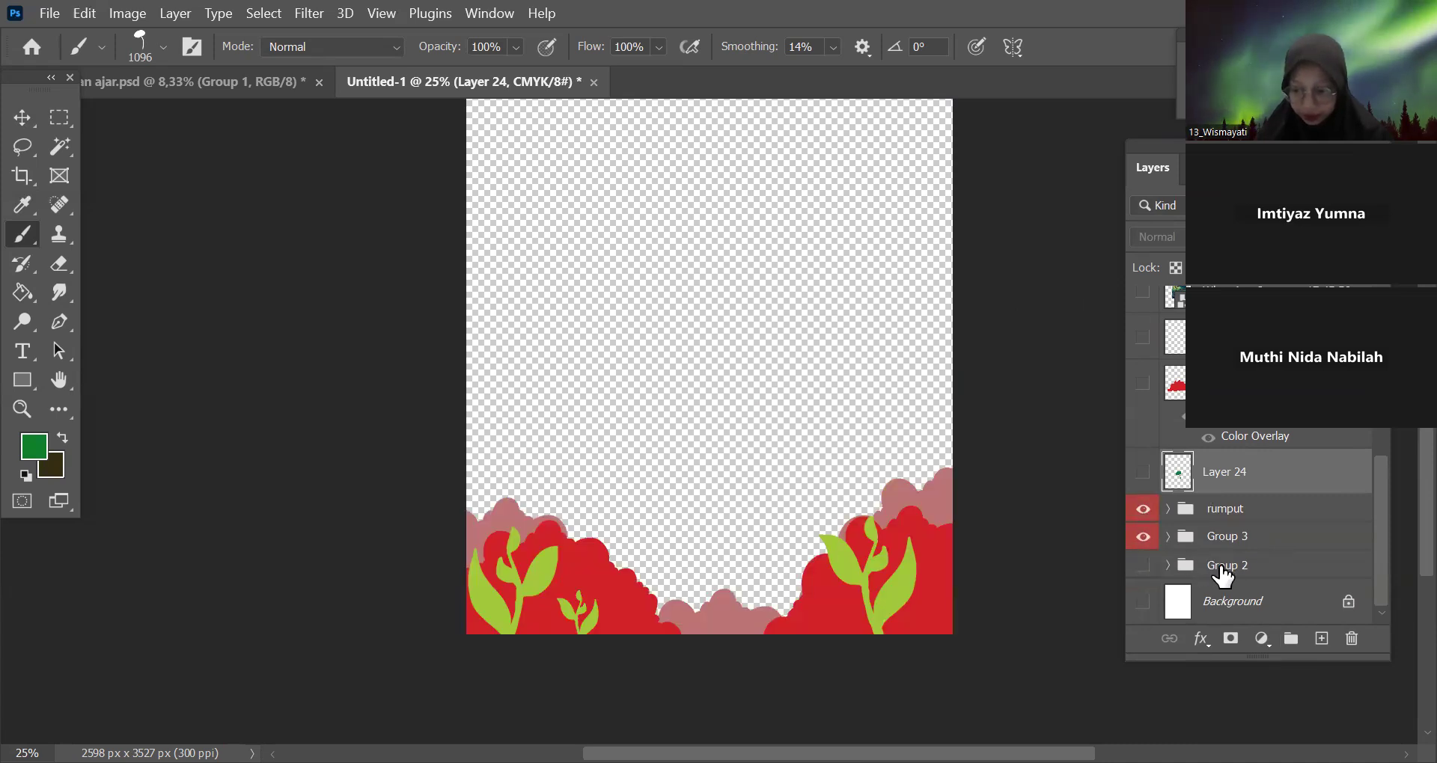
left_click(1216, 572)
left_click(1143, 565)
Add a new layer directly above Group 2 and make the Background visible again.
left_click(1231, 601)
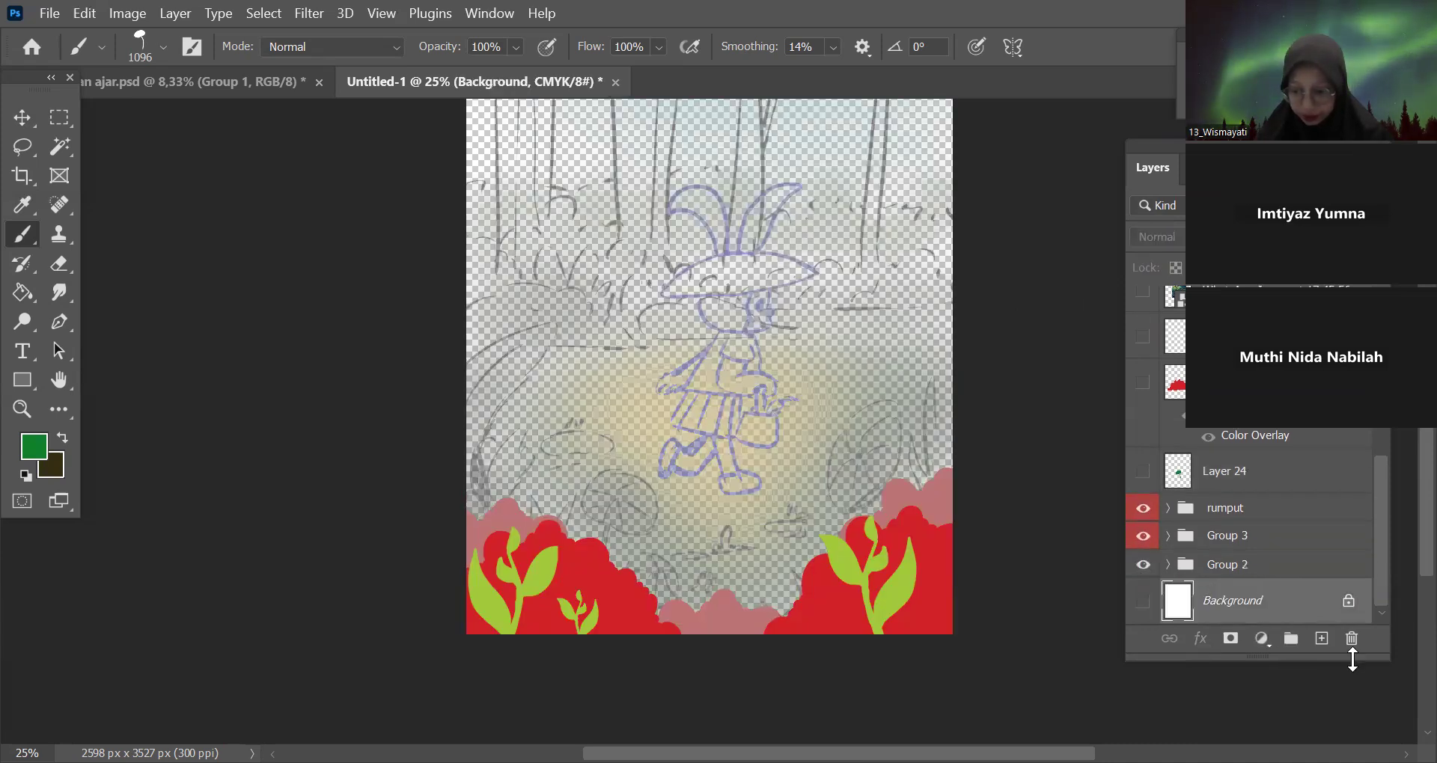
left_click(1322, 640)
left_click_drag(1233, 586, 1242, 551)
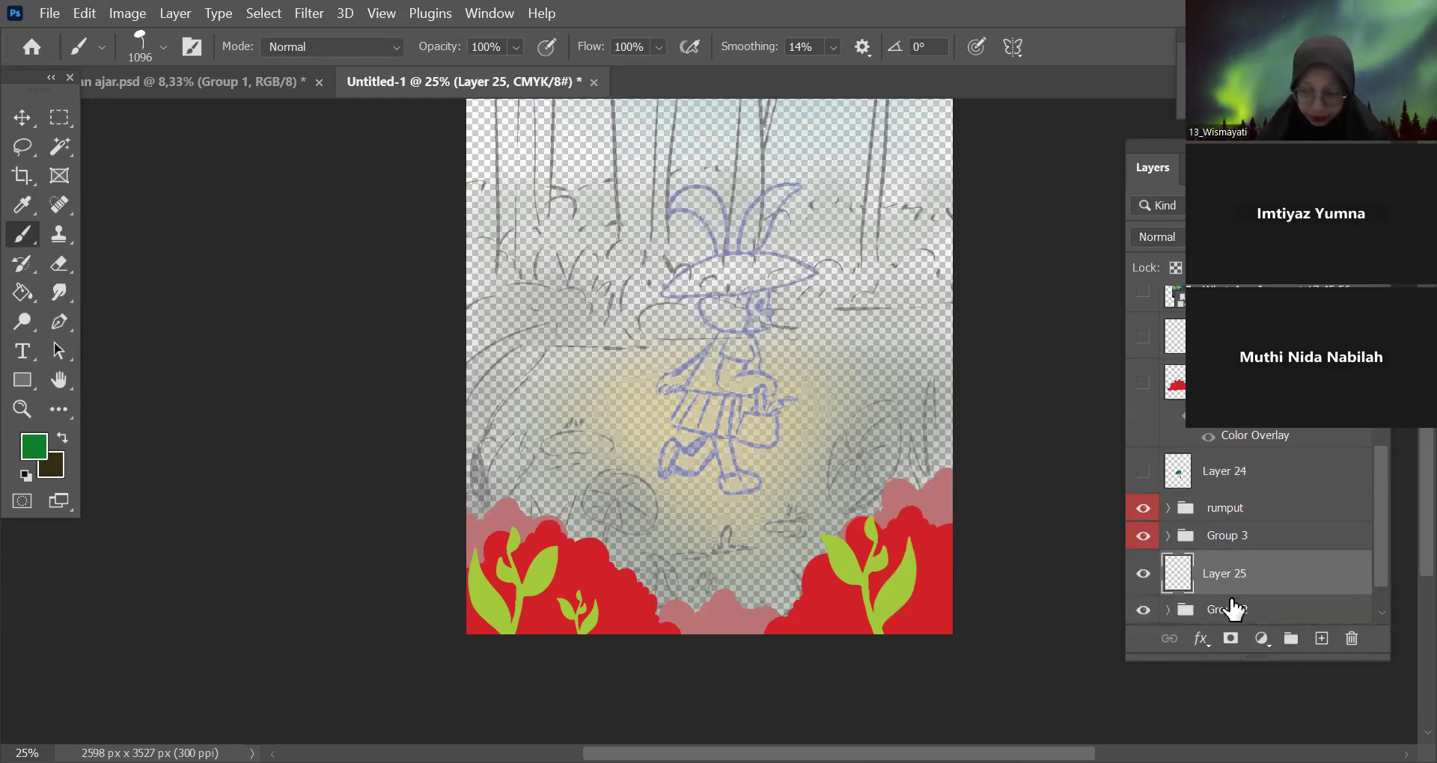
scroll(1386, 561, "down", 1)
left_click(1143, 602)
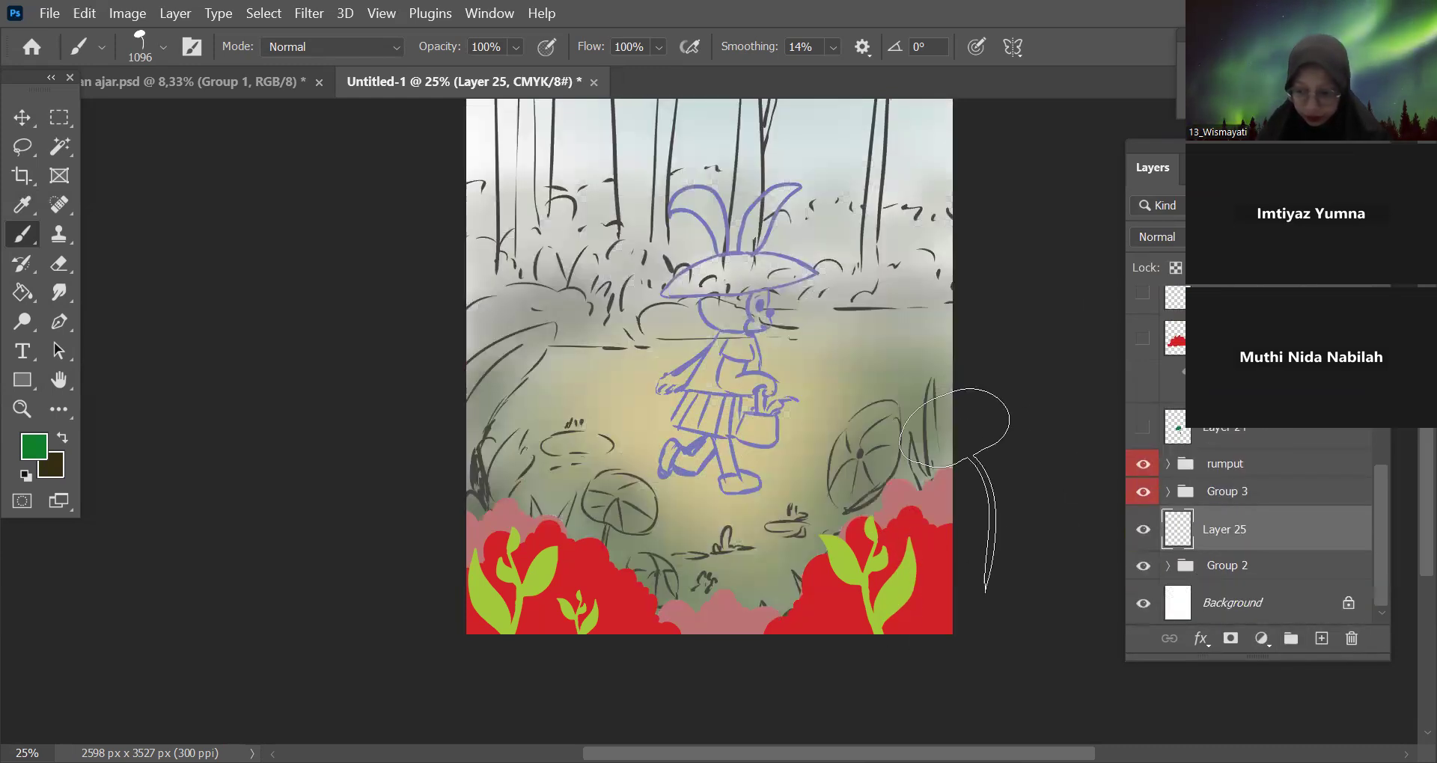
Stamp a green leaf with the daun hijau brush at 1100 px over the large leaf sketch above the right-hand bush.
left_click(845, 576)
key("ctrl+z")
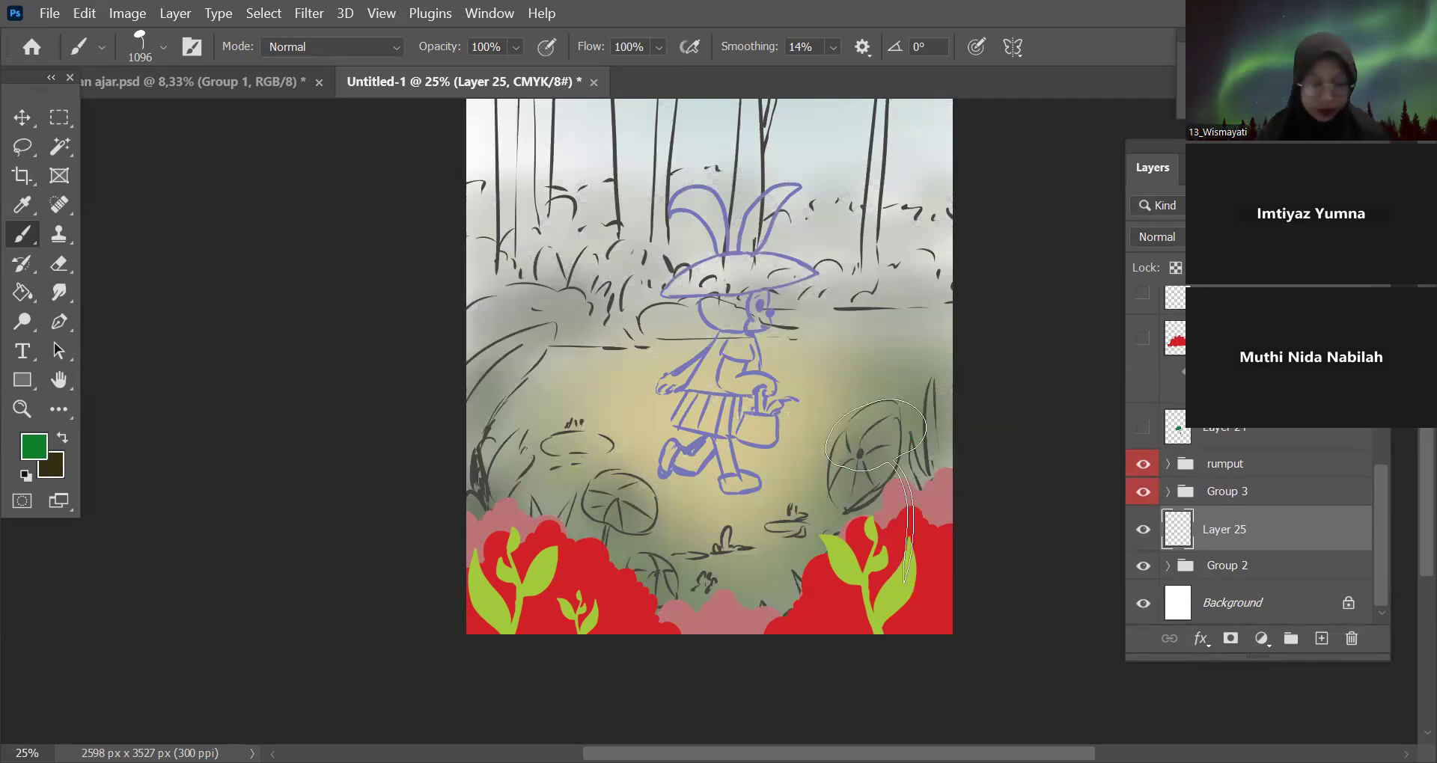
key("bracketleft")
key("bracketleft")
left_click(863, 457)
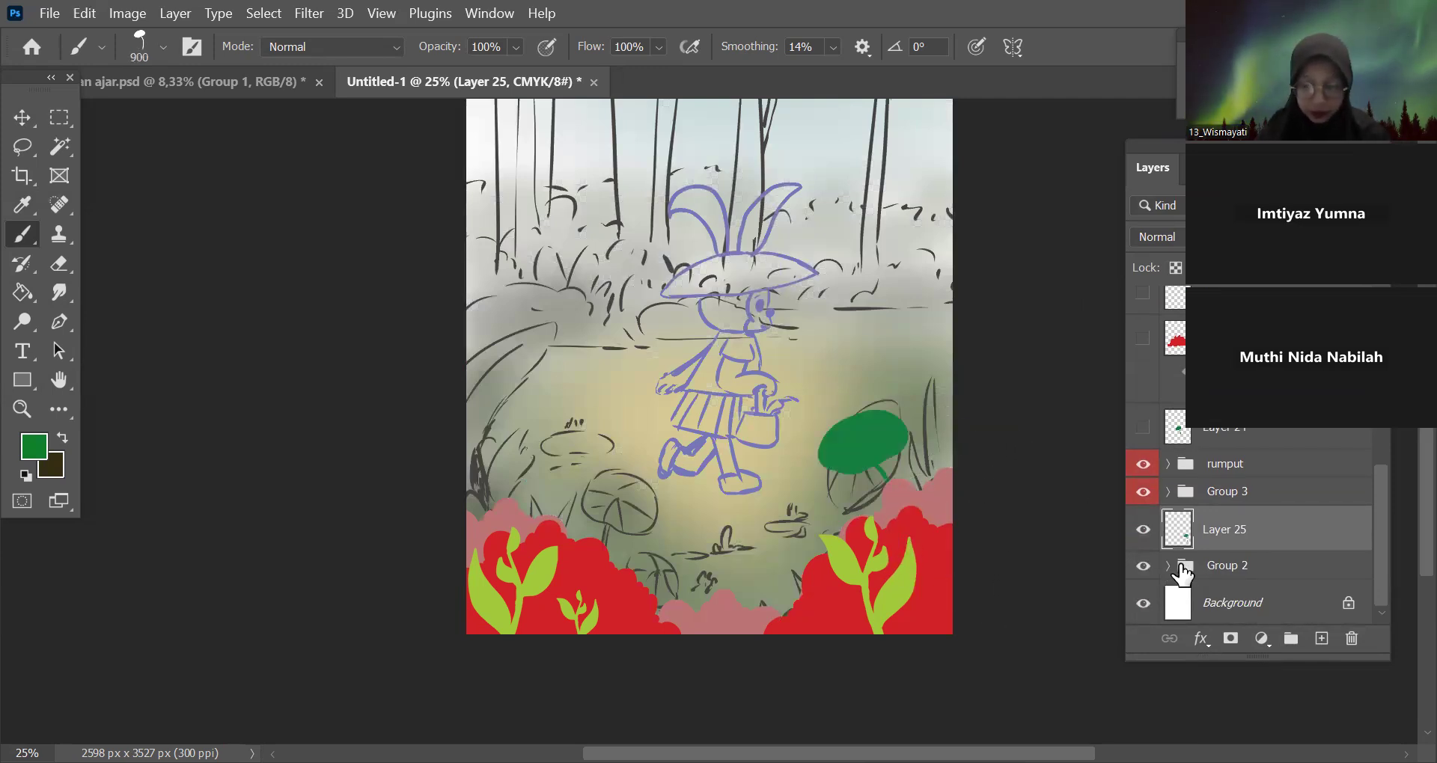
key("ctrl+z")
key("bracketright")
key("bracketright")
left_click(860, 452)
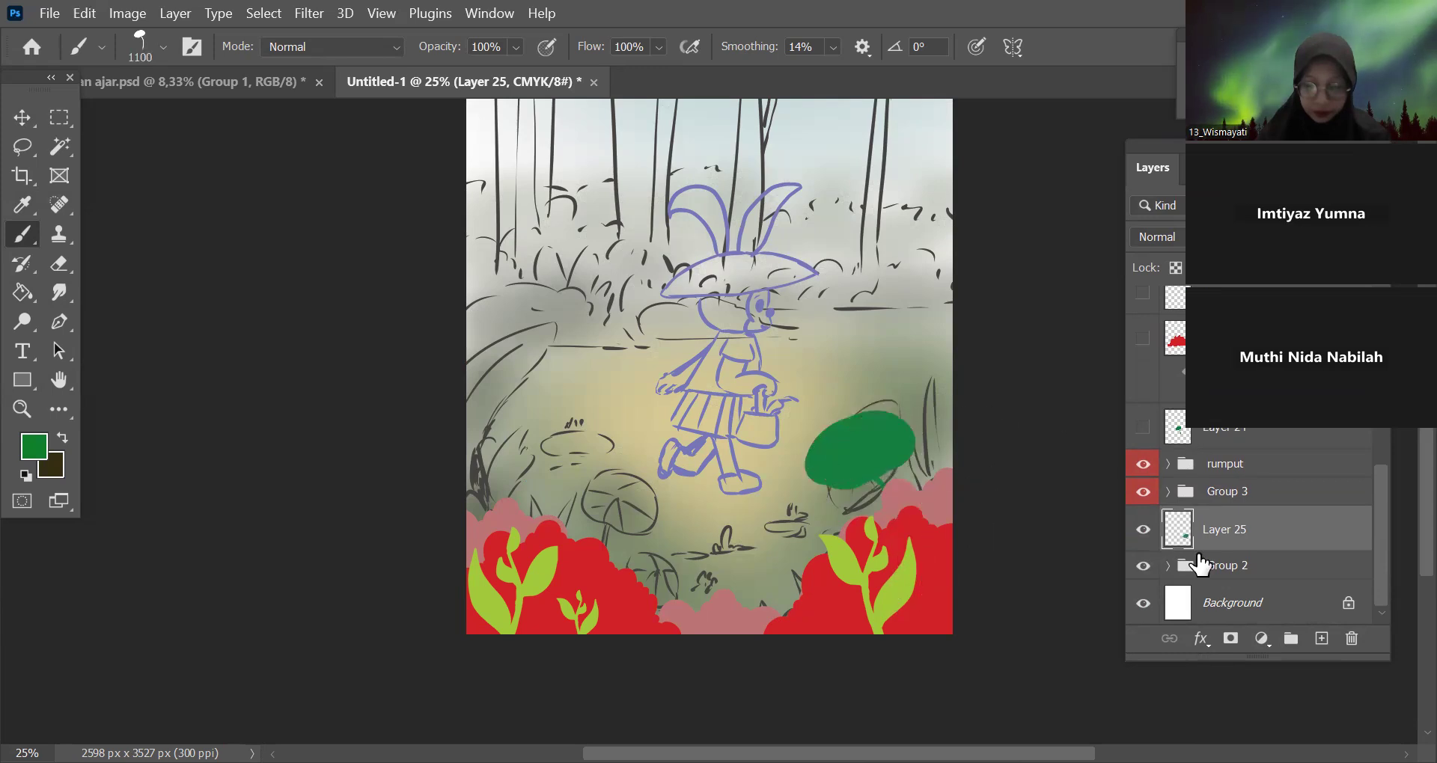
Add another new layer and stamp a smaller 700 px green leaf over the leaf sketch beside the left-hand bush.
left_click(1321, 638)
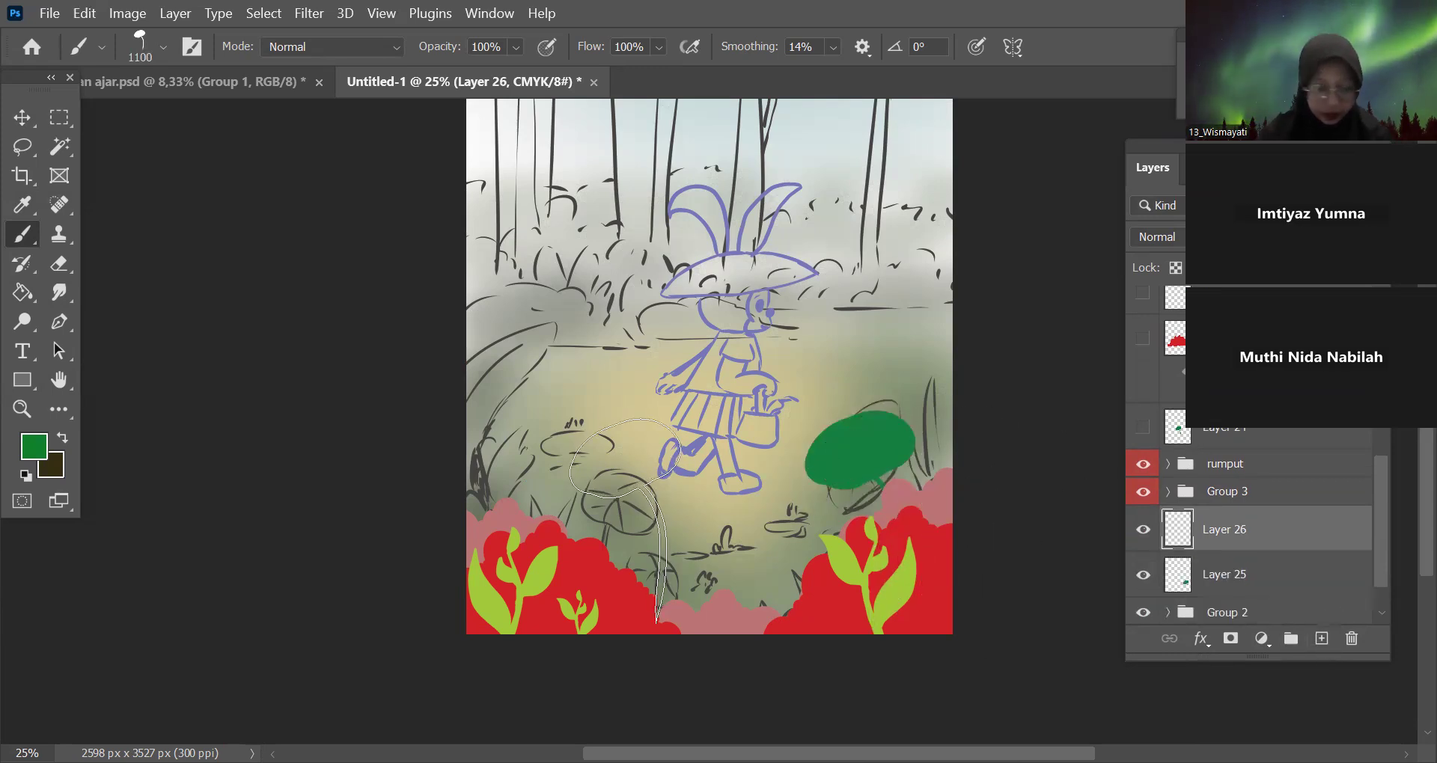
key("bracketleft")
key("bracketleft")
key("bracketleft")
key("bracketleft")
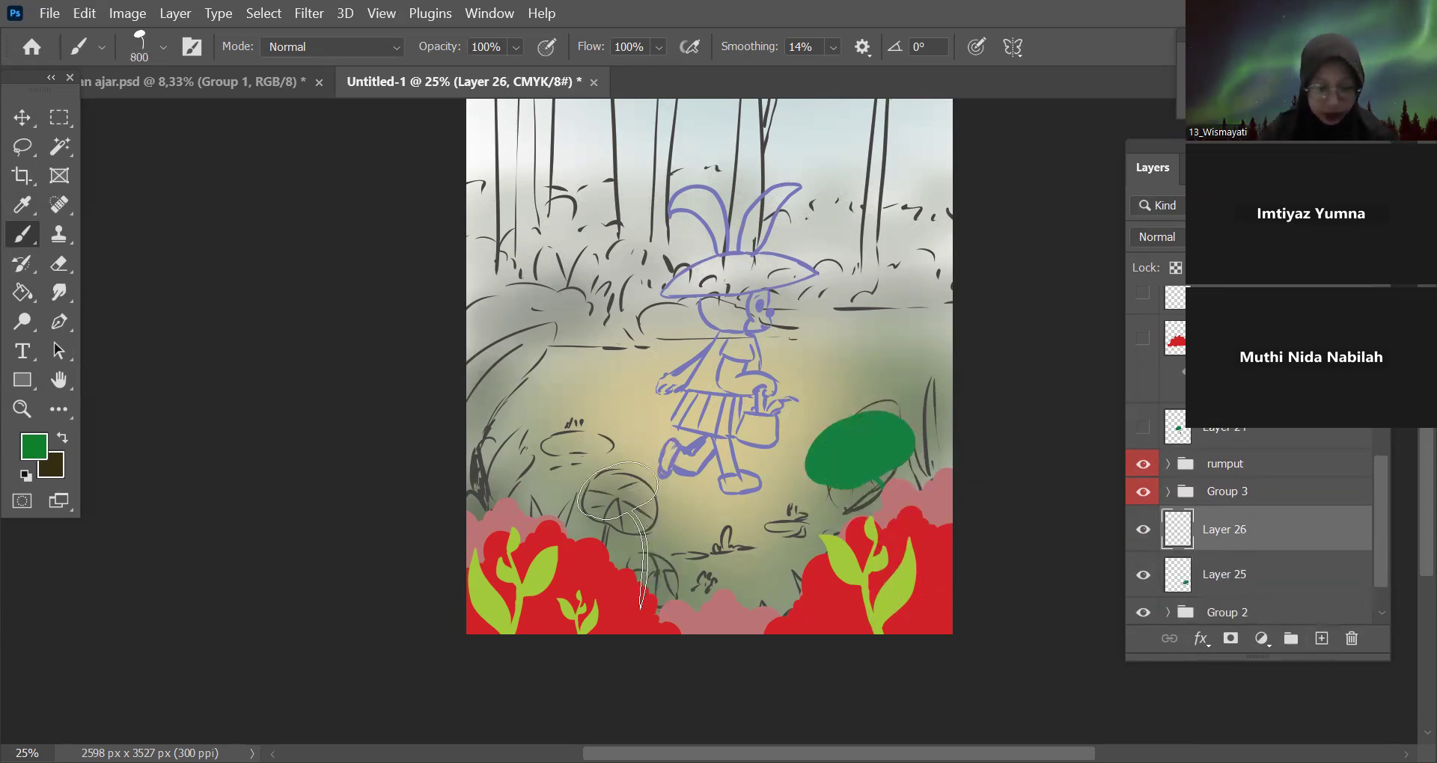
left_click(616, 524)
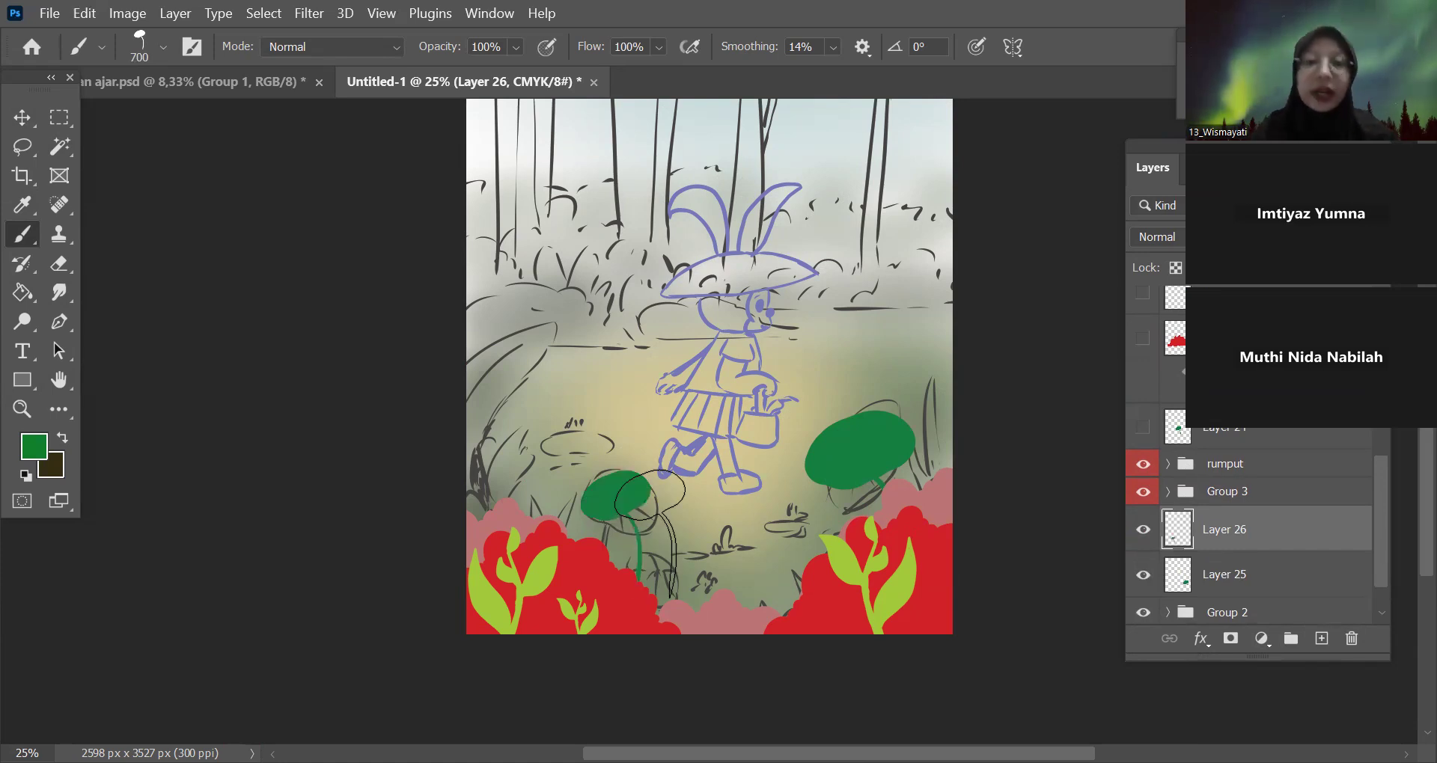
Flip the smaller green leaf horizontally and shift it slightly right onto its sketch.
key("ctrl+t")
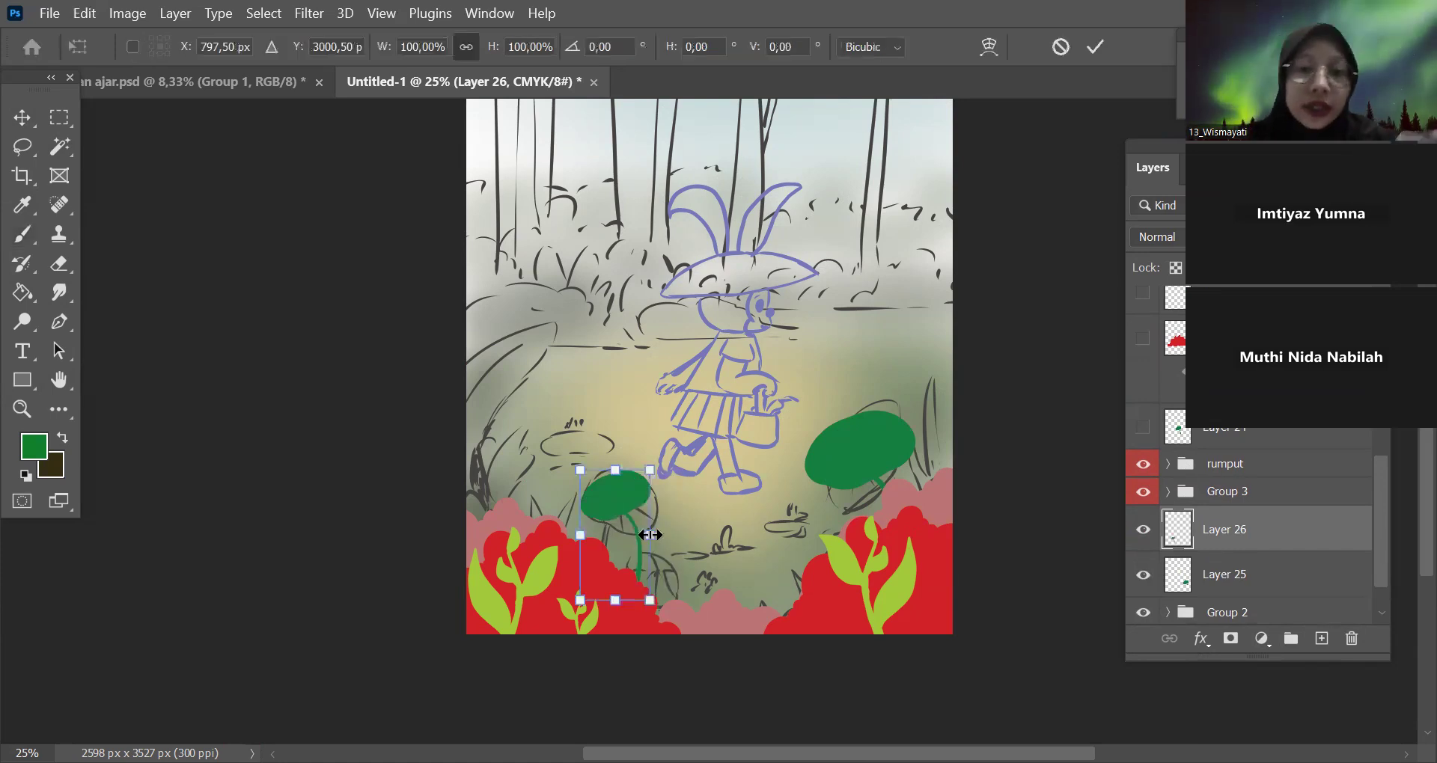
right_click(612, 504)
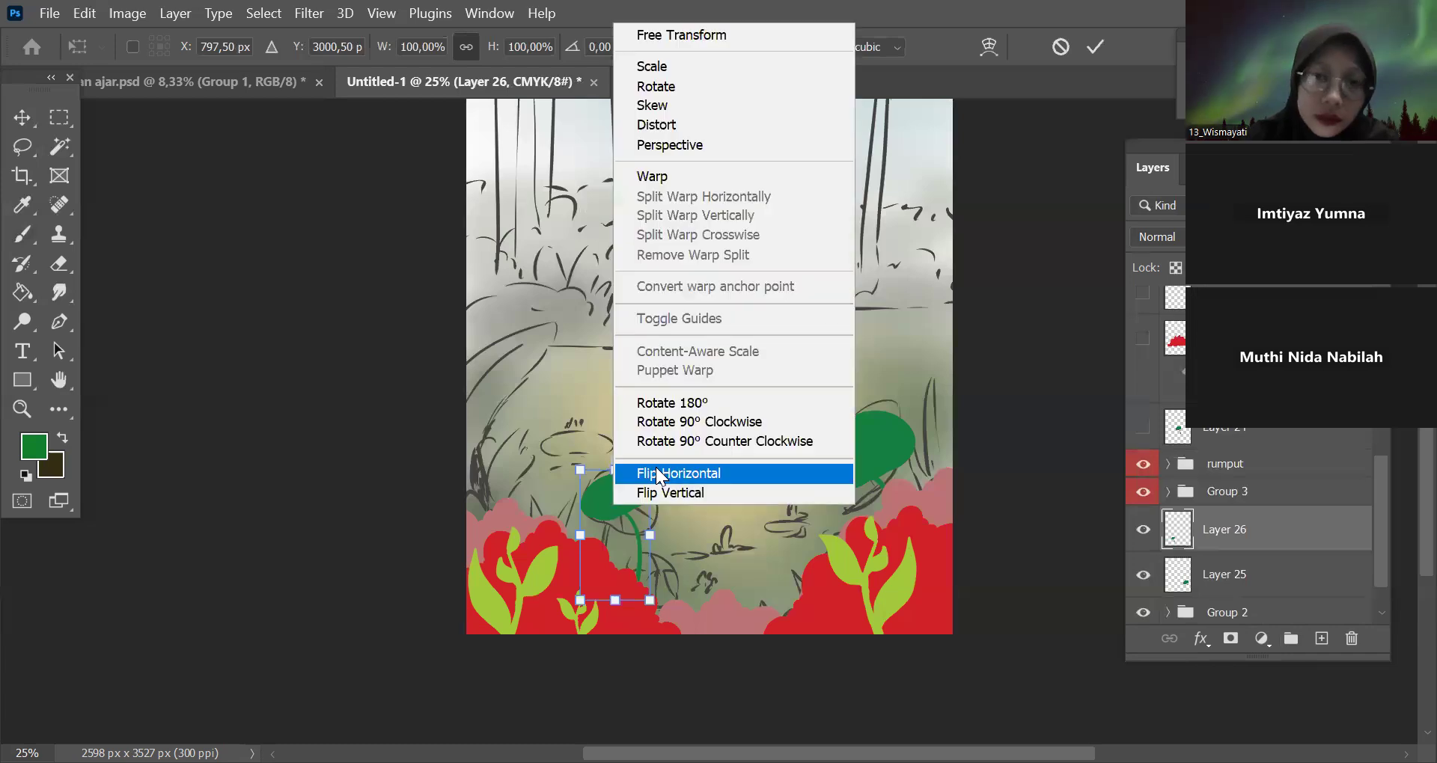
left_click(677, 473)
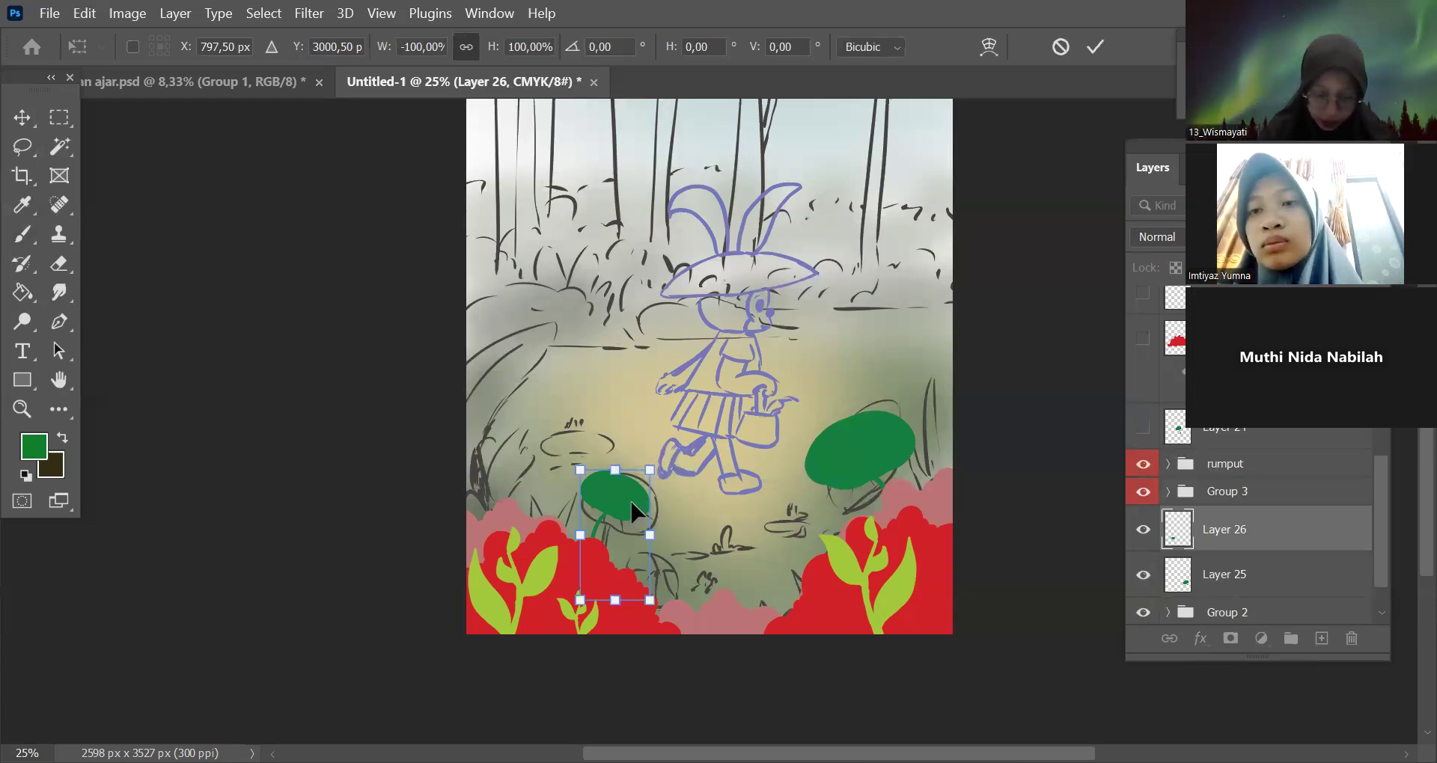
left_click(1095, 46)
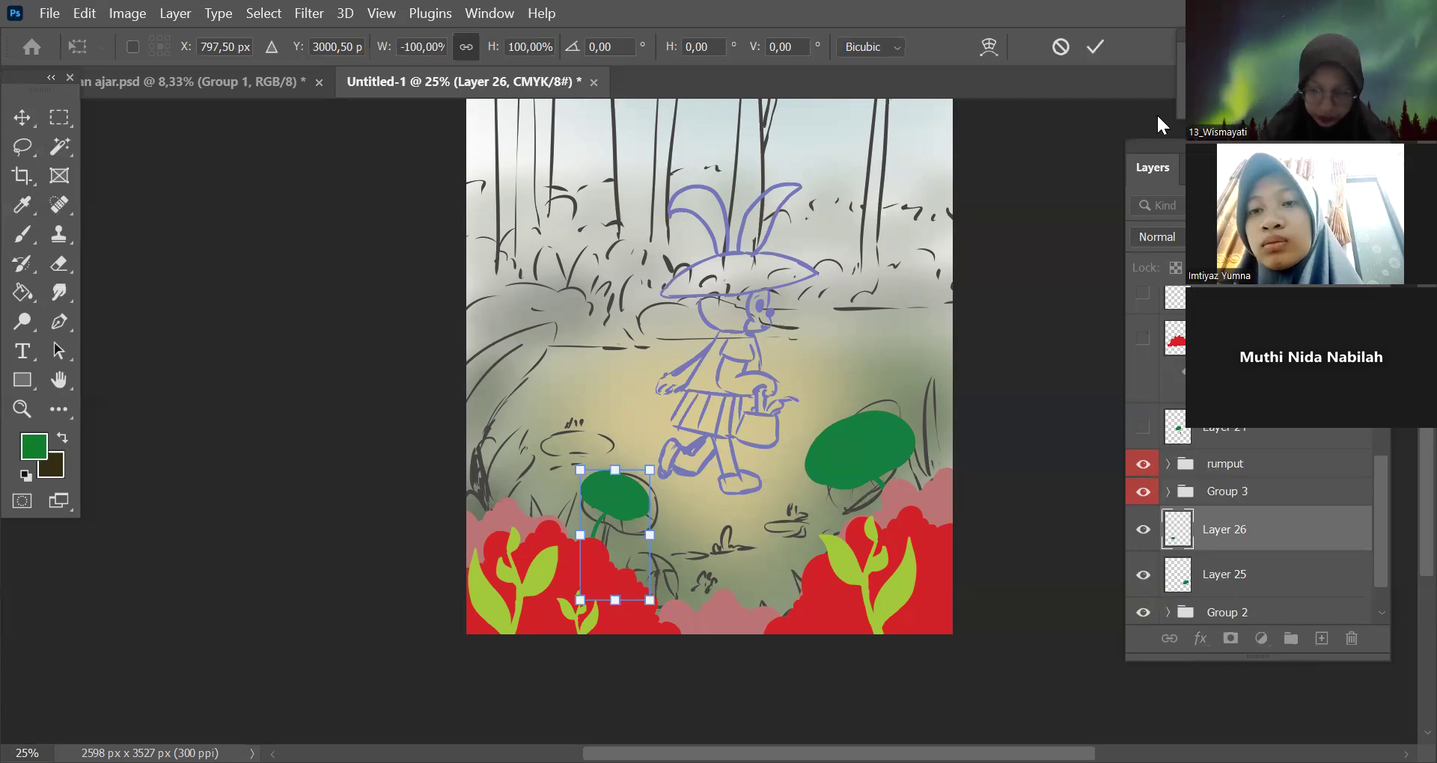
Duplicate the layer of the flipped small leaf.
left_click(1142, 530)
left_click(1143, 529)
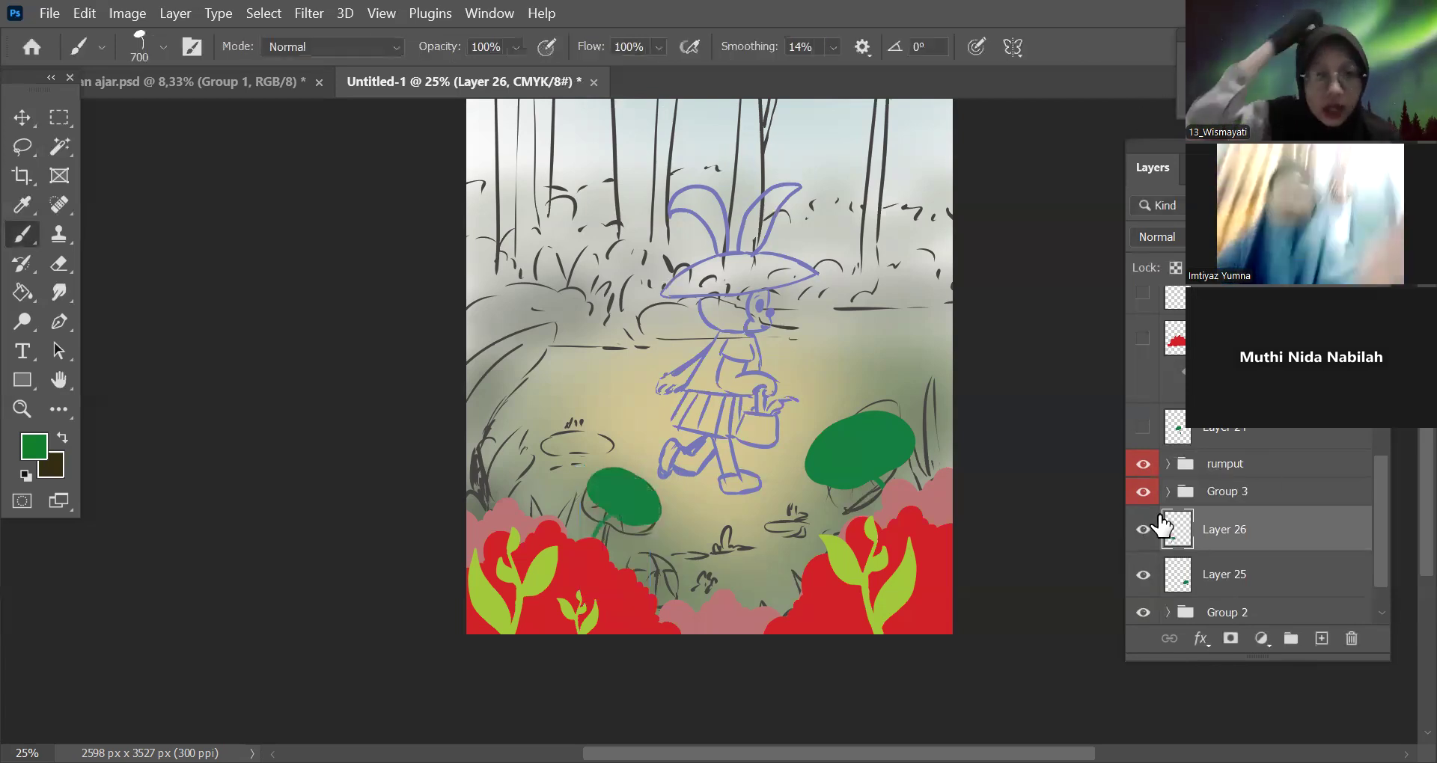
key("ctrl+j")
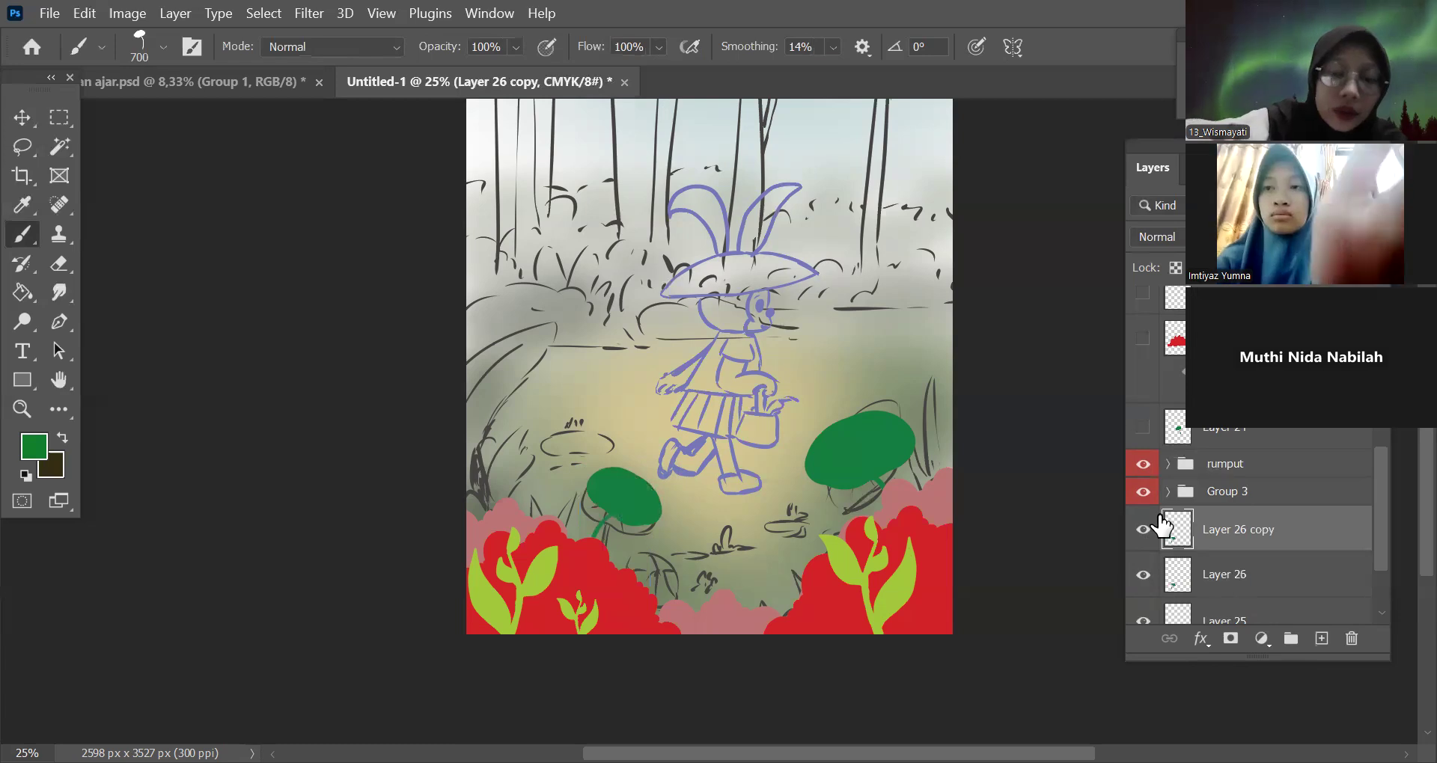
Shrink the duplicated small leaf and move it down and right onto the lowest round leaf sketch.
key("ctrl+t")
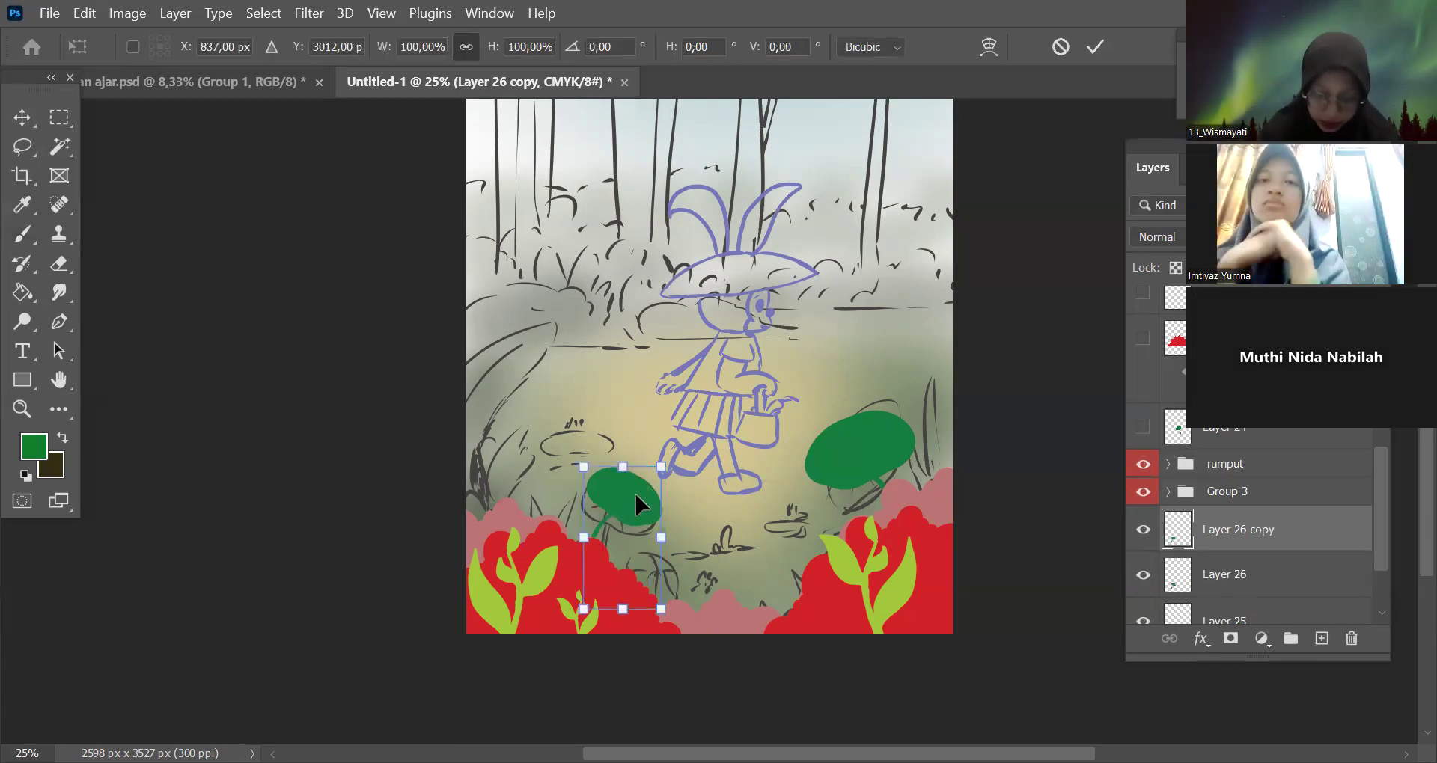
left_click_drag(626, 502, 687, 561)
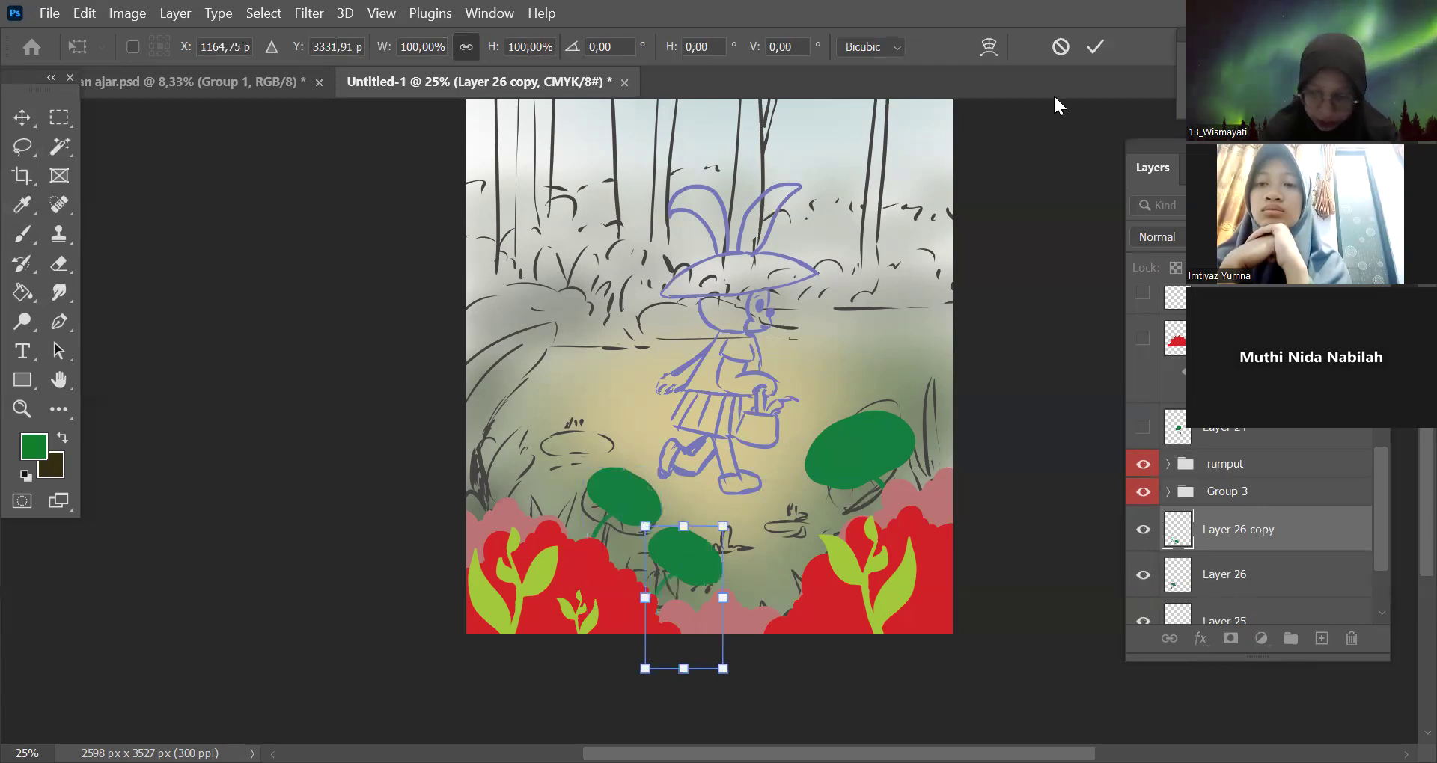
left_click(1095, 46)
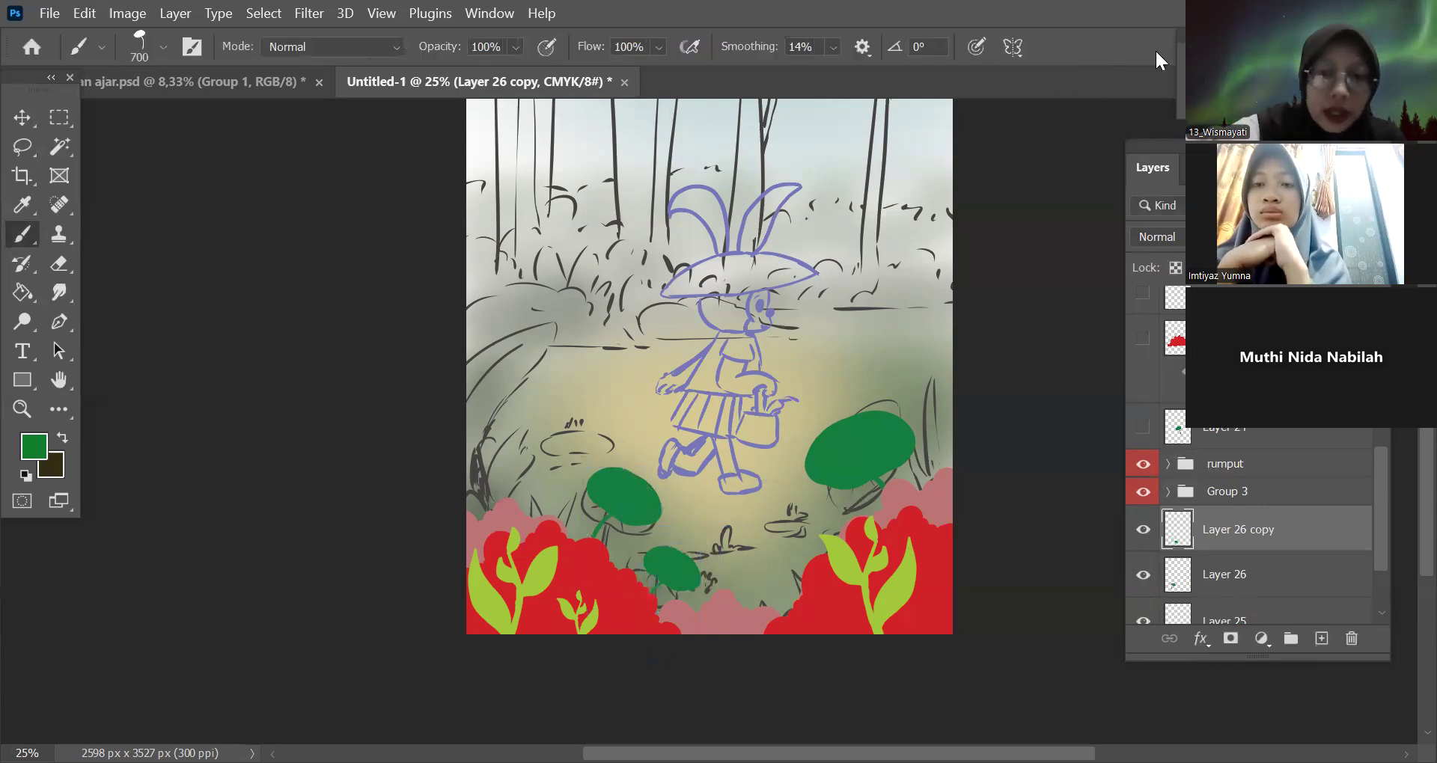
Duplicate the large leaf on Layer 25, scale the copy to 76.76%, and place it at the canvas's left edge above the bush.
left_click(1145, 575)
left_click(1145, 620)
left_click(1145, 620)
left_click(1192, 617)
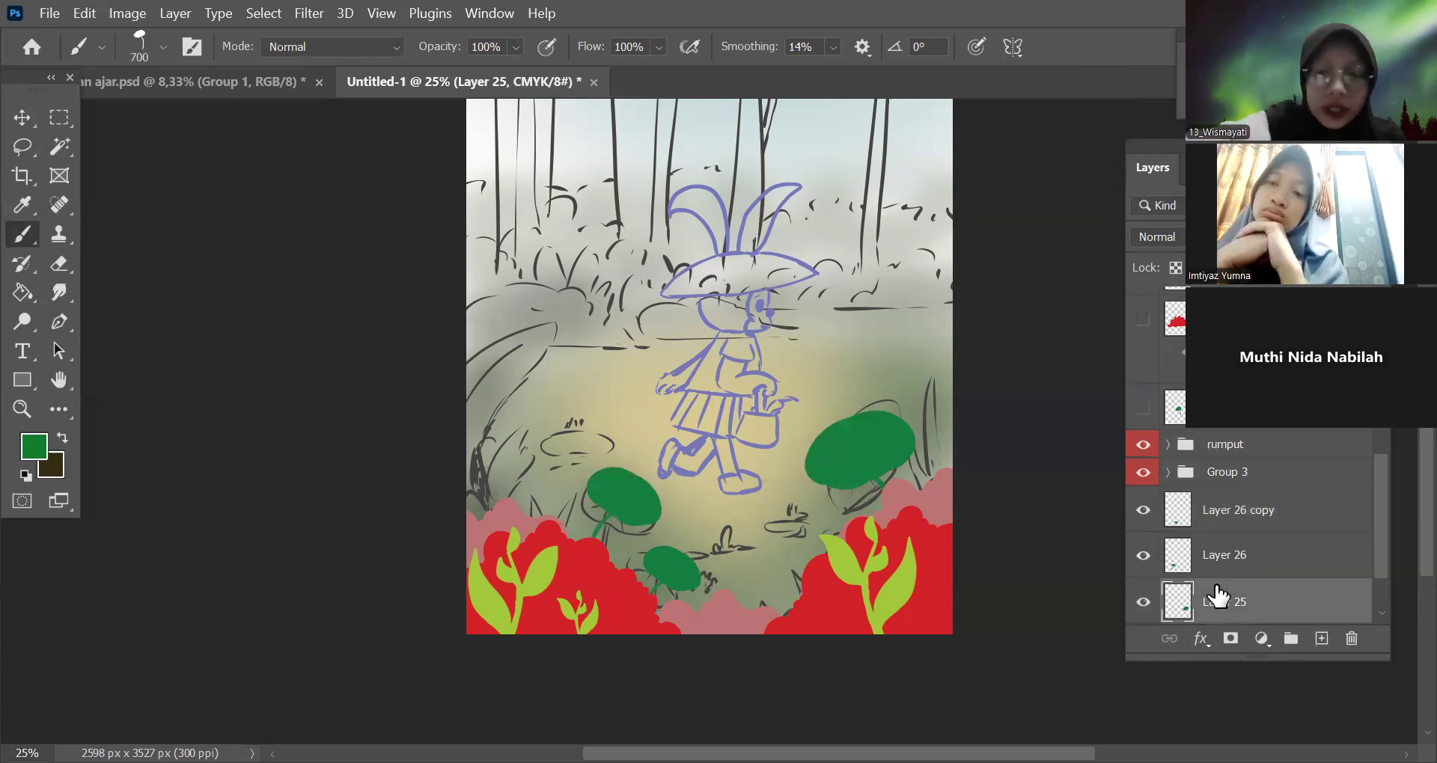
key("ctrl+j")
key("ctrl+t")
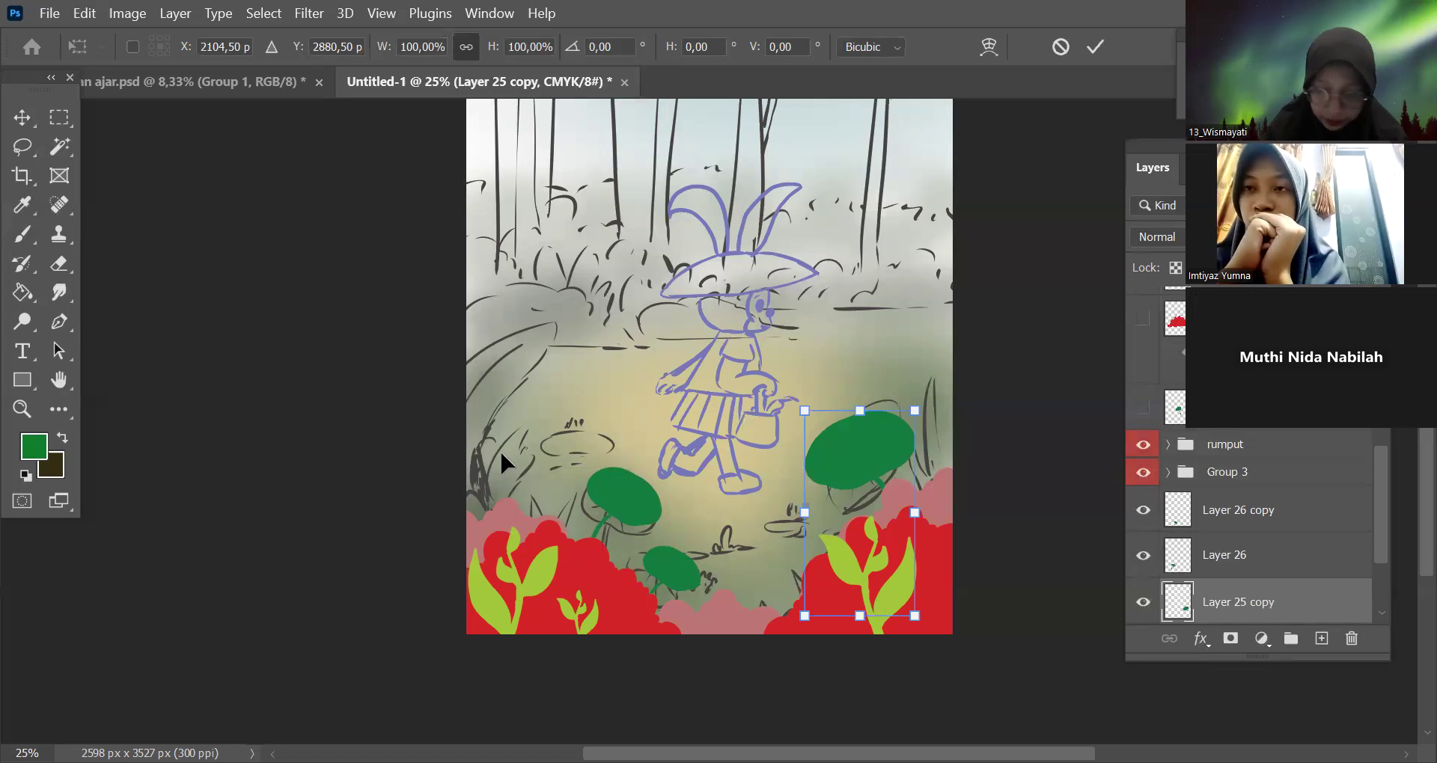
left_click(1094, 46)
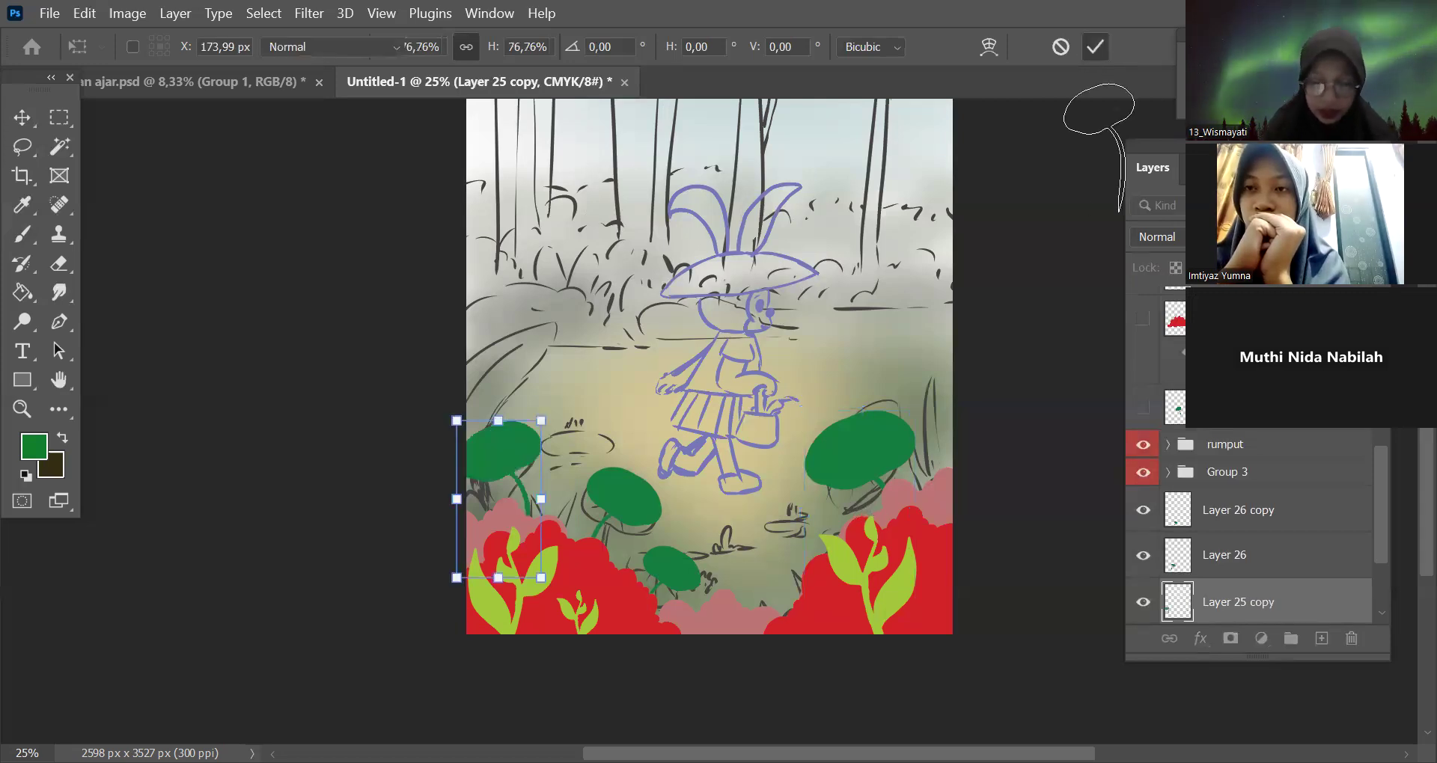
Group the four green leaf layers, from Layer 26 copy down to Layer 25.
mouse_move(1375, 549)
left_mouse_down()
mouse_move(1377, 575)
mouse_move(1385, 541)
left_mouse_up()
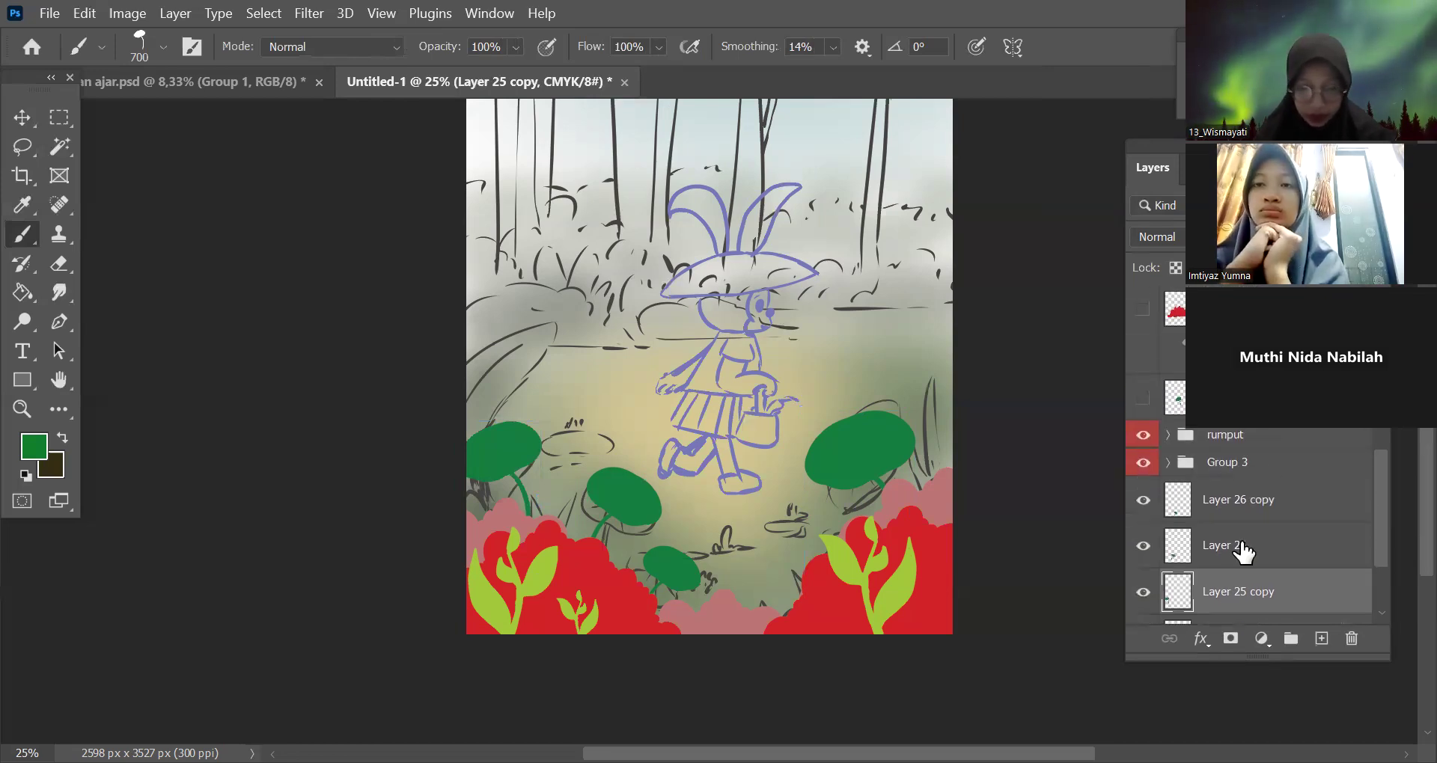
key("ctrl+minus")
key("ctrl+plus")
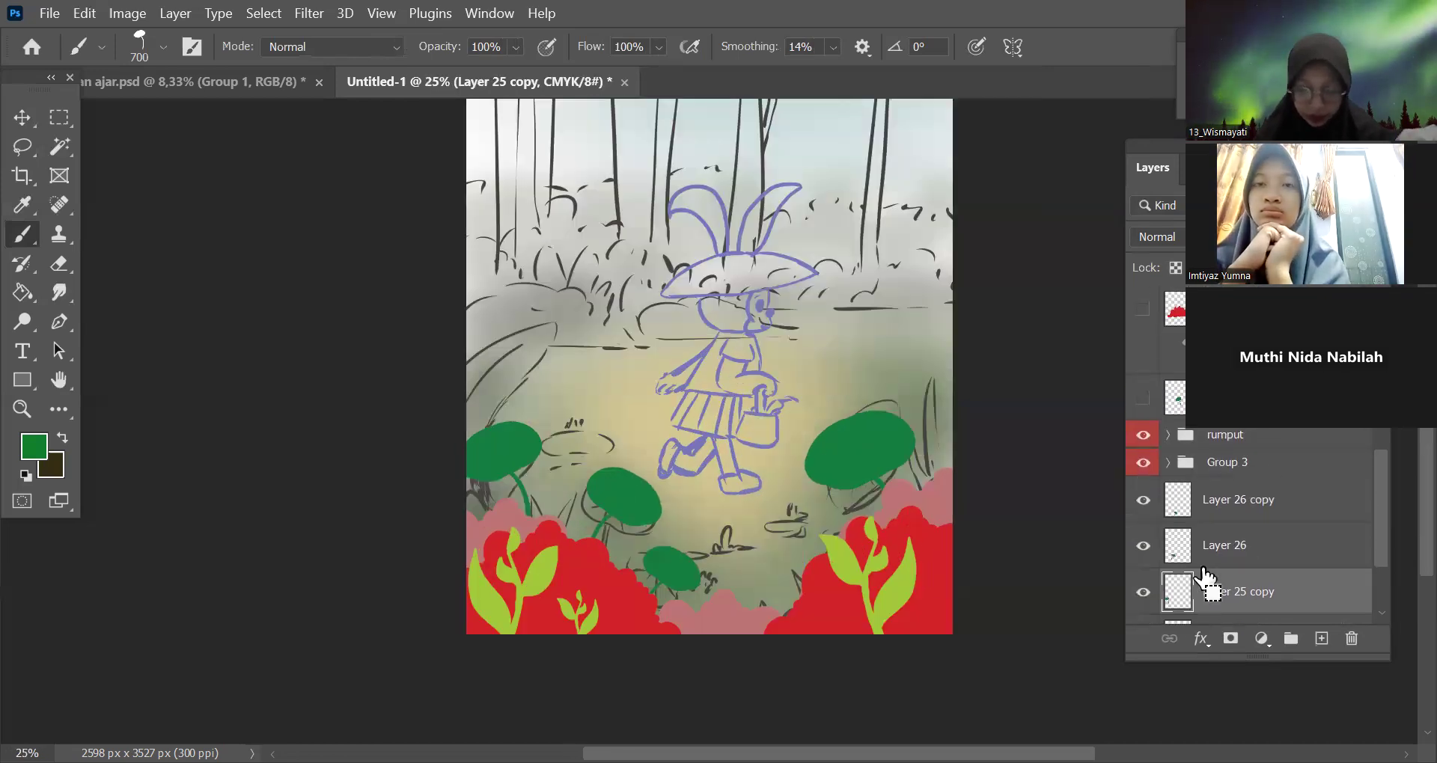
left_click(1243, 441)
left_click(1228, 499)
left_click_drag(1379, 504, 1380, 537)
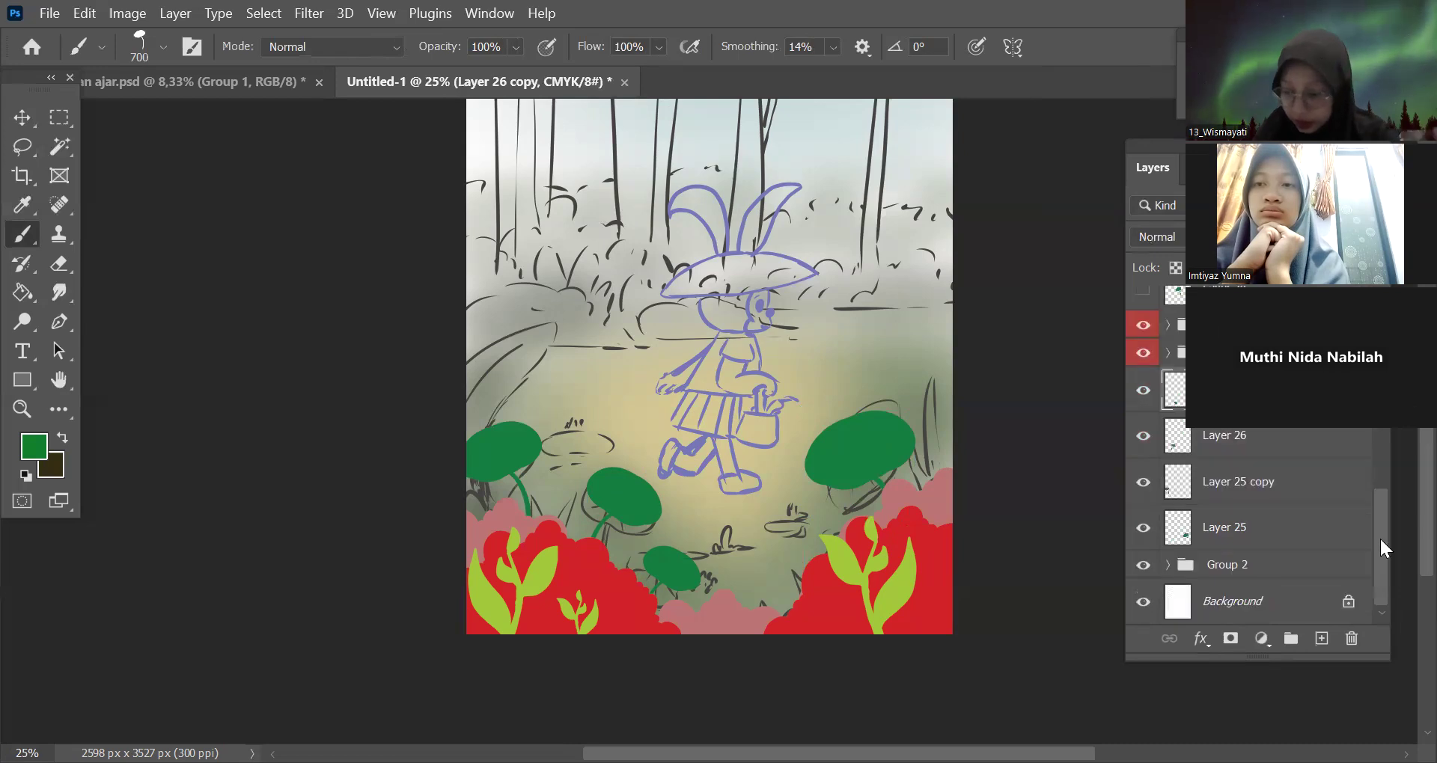
left_click(1235, 531, "shift")
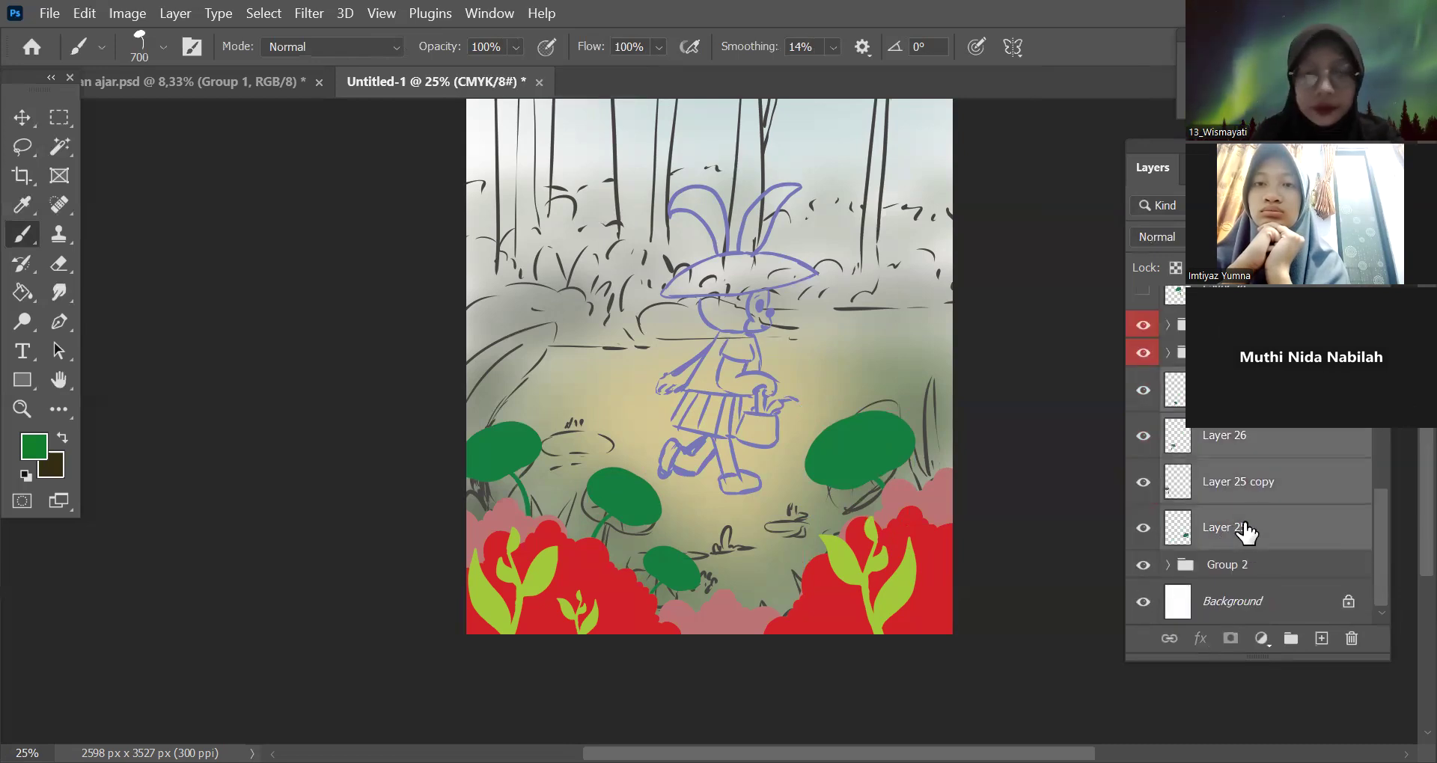
key("ctrl+g")
Add a new layer above the rumput group and save the current leaf brush as the preset daun hijau 1.
left_click(1206, 483)
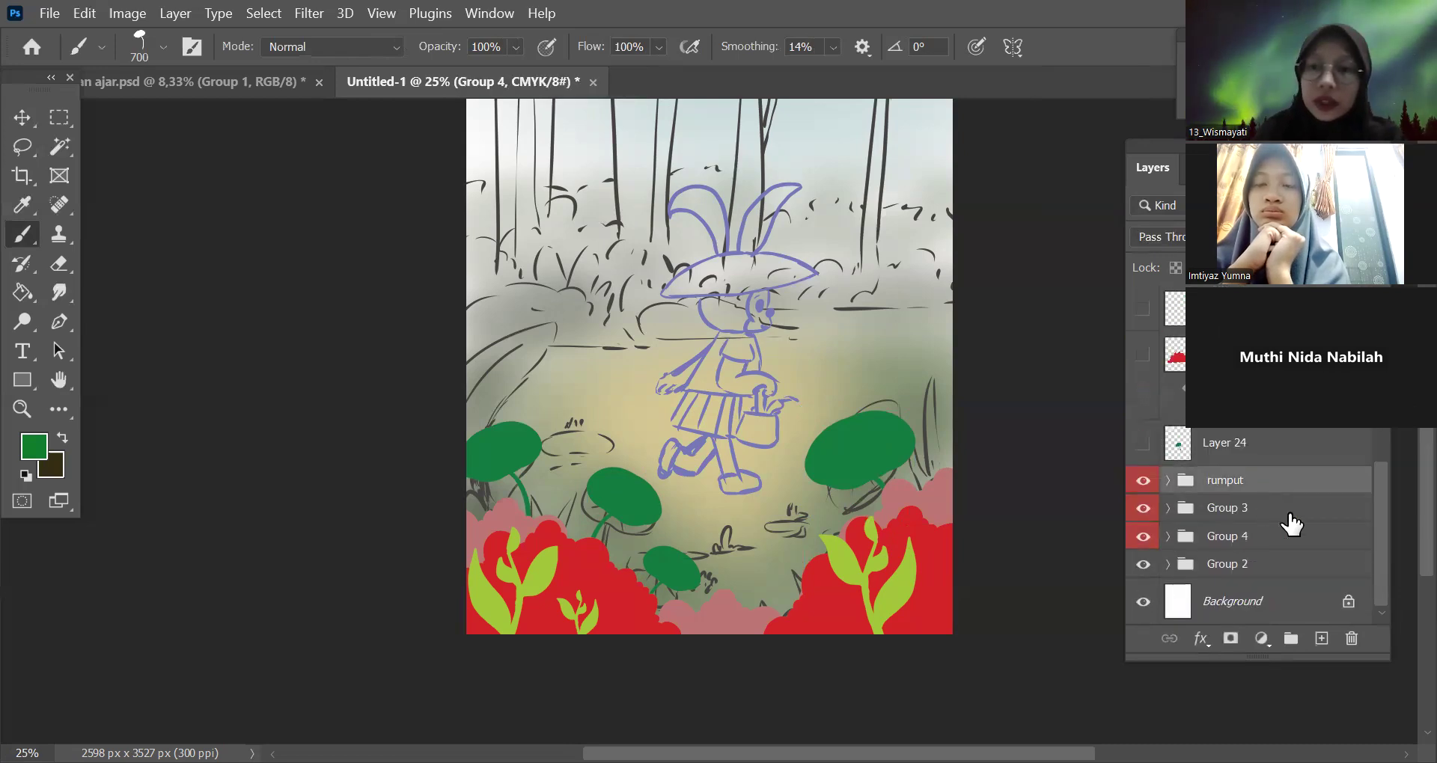
left_click(1321, 638)
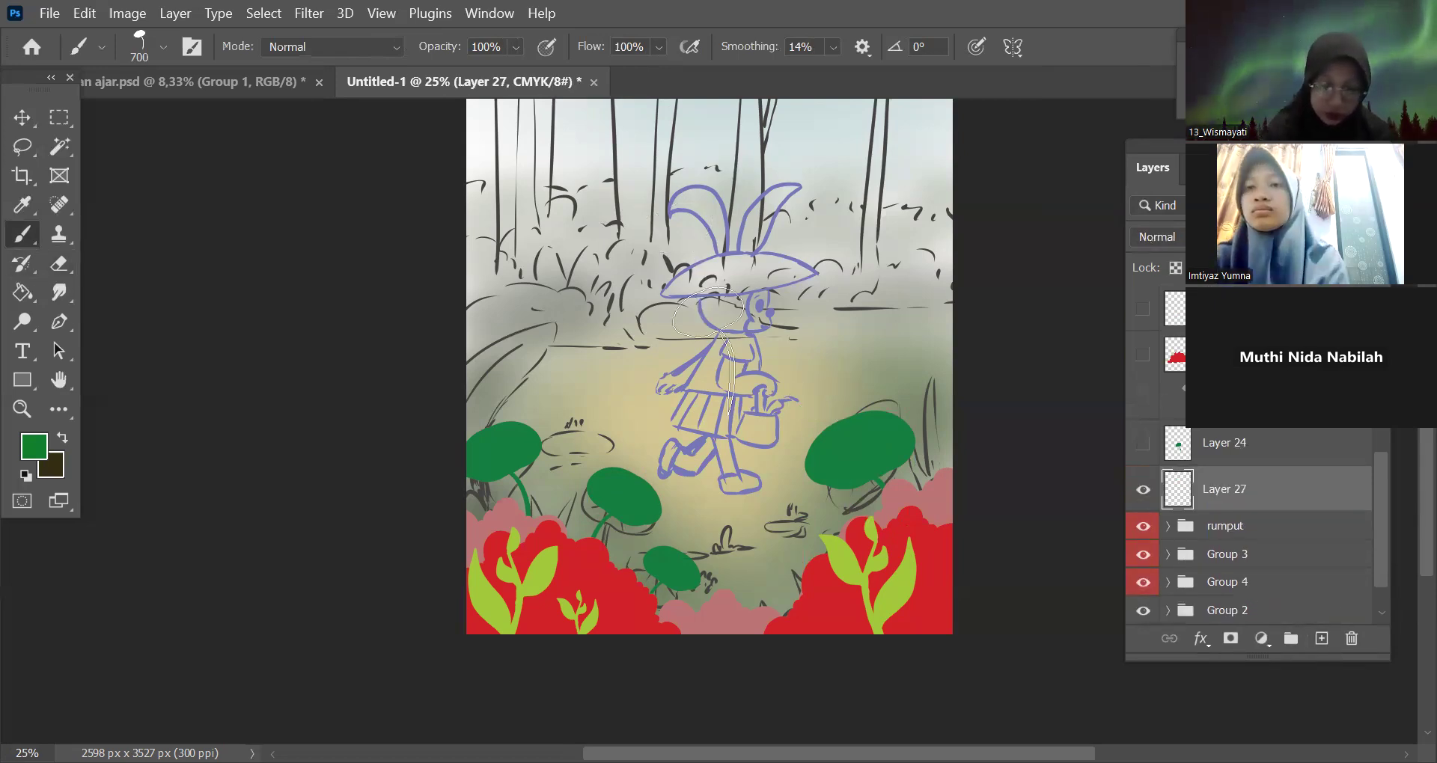
left_click(675, 268)
key("ctrl+z")
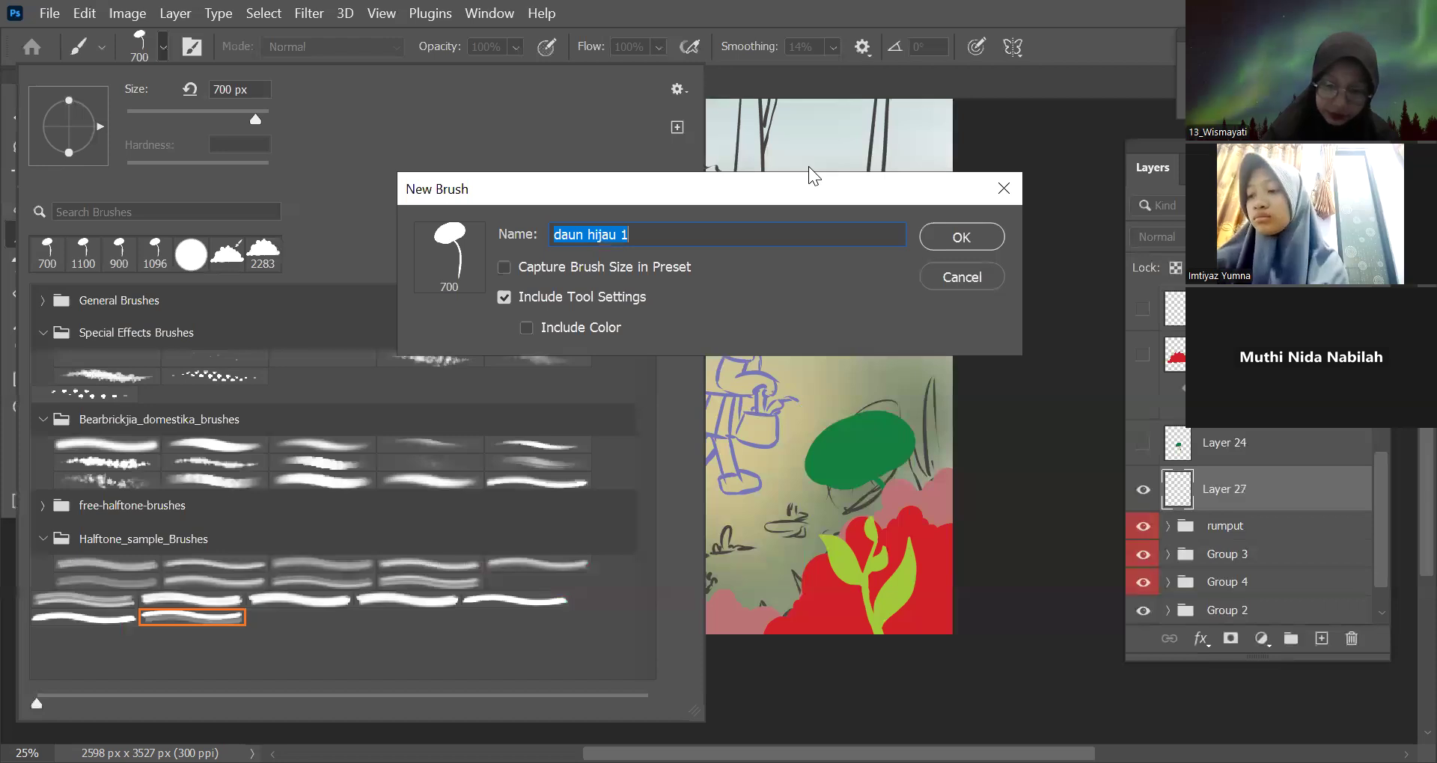
key("Return")
Switch to the hard round brush and reduce its size to 90 px.
left_click(191, 255)
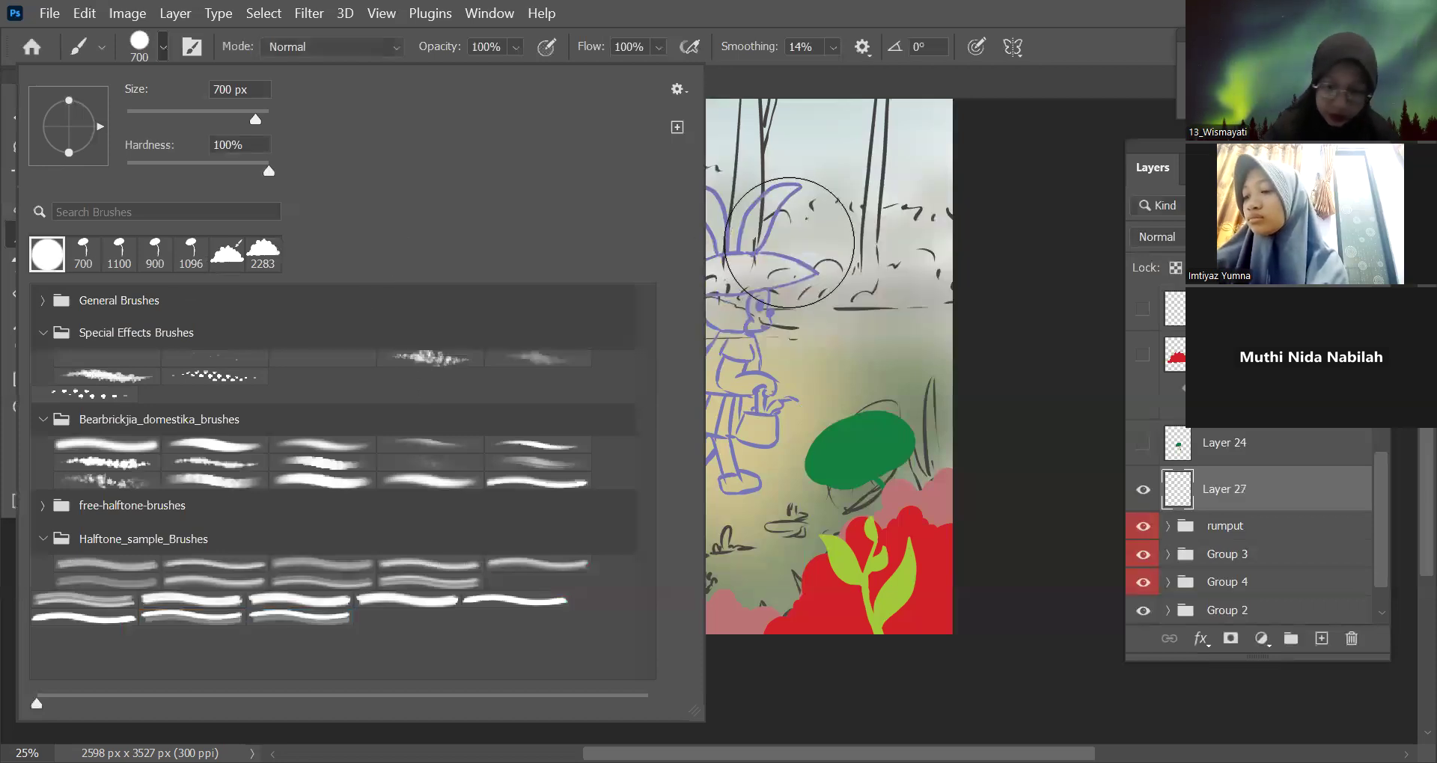
left_click(804, 457)
key("bracketleft")
key("bracketleft")
key("bracketleft")
key("bracketleft")
key("bracketleft")
key("bracketleft")
key("bracketleft")
key("bracketleft")
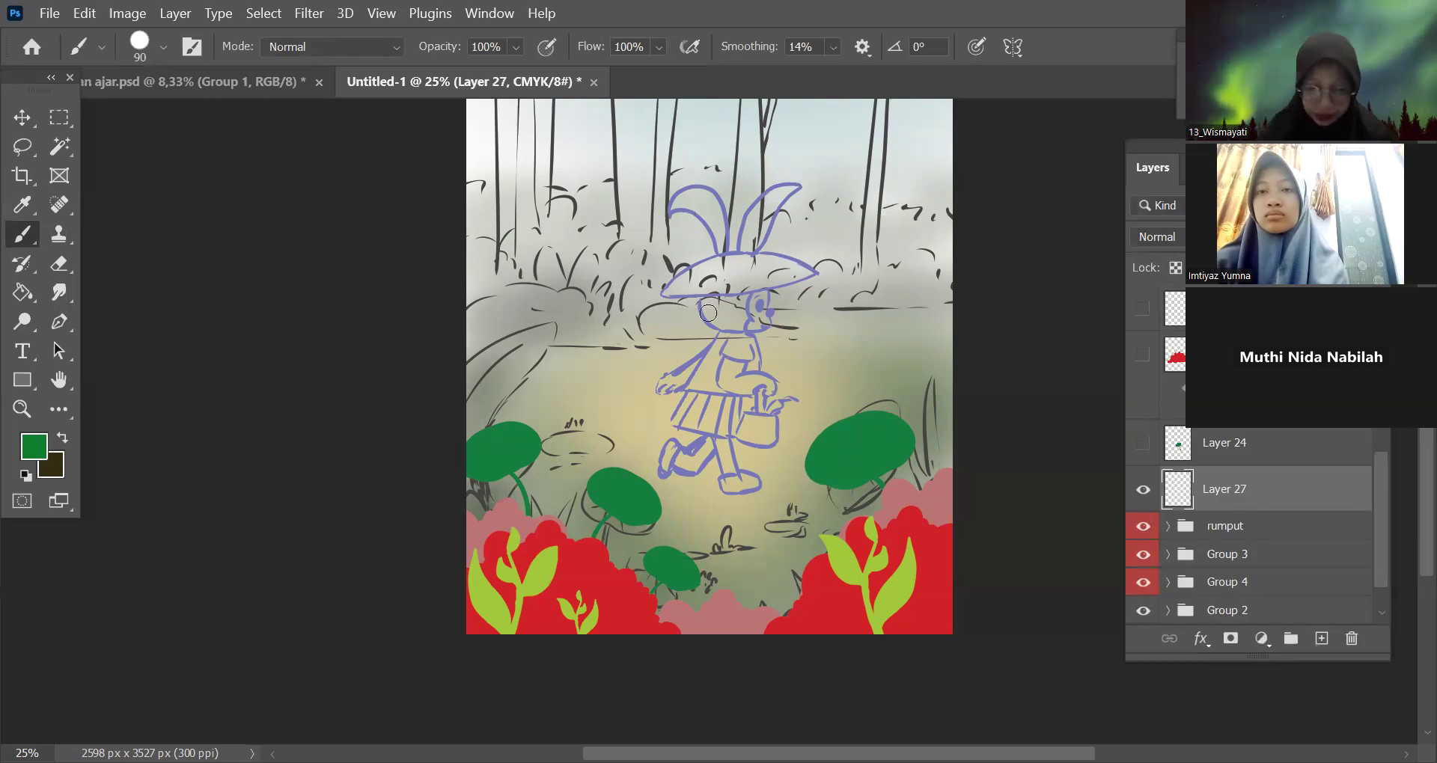
Draw a closed dark brown outline of a grass tuft with six pointed blades on Layer 27, over the middle of the scene.
key("ctrl+plus")
left_click_drag(713, 417, 647, 500)
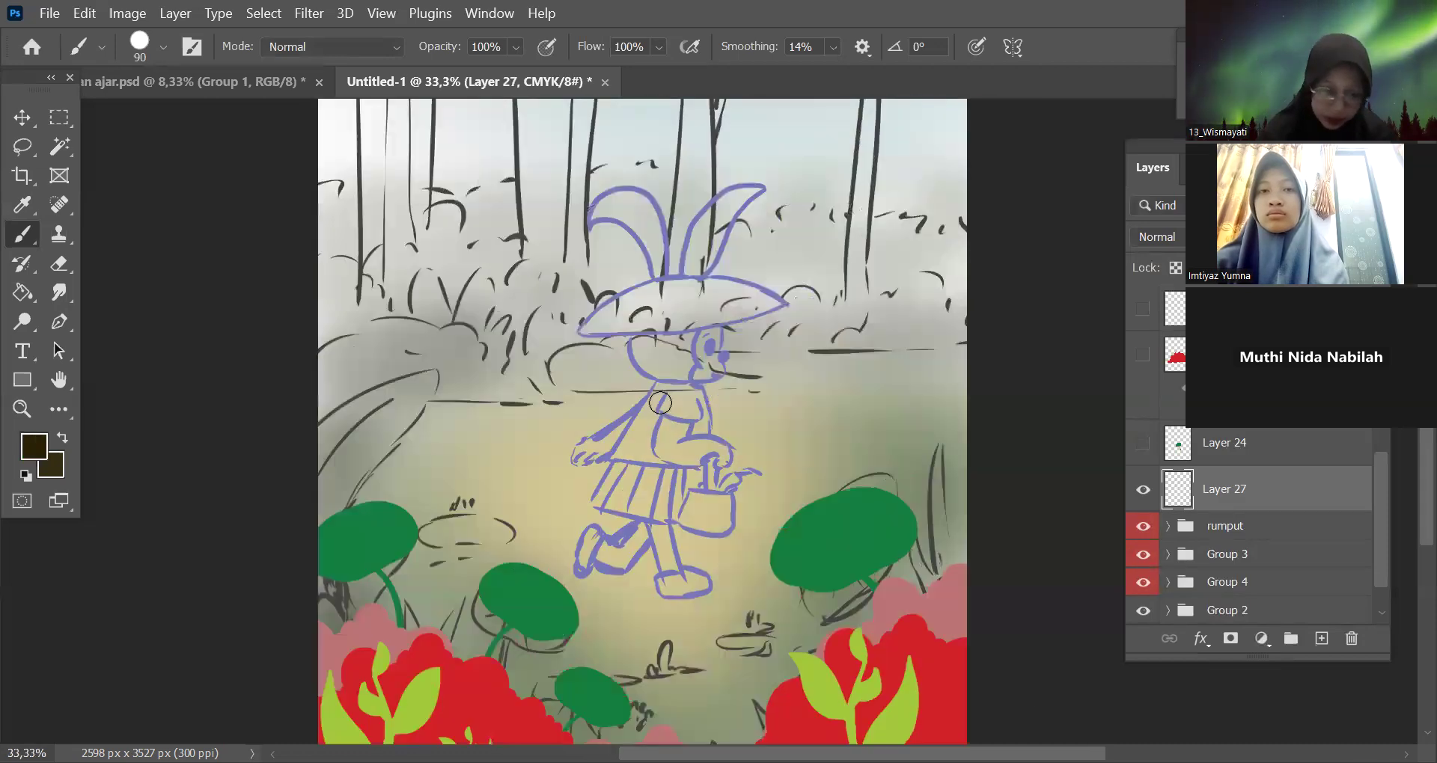
mouse_move(451, 376)
left_mouse_down()
mouse_move(514, 502)
mouse_move(494, 440)
mouse_move(520, 477)
mouse_move(501, 275)
mouse_move(556, 452)
left_mouse_up()
left_click_drag(587, 298, 555, 440)
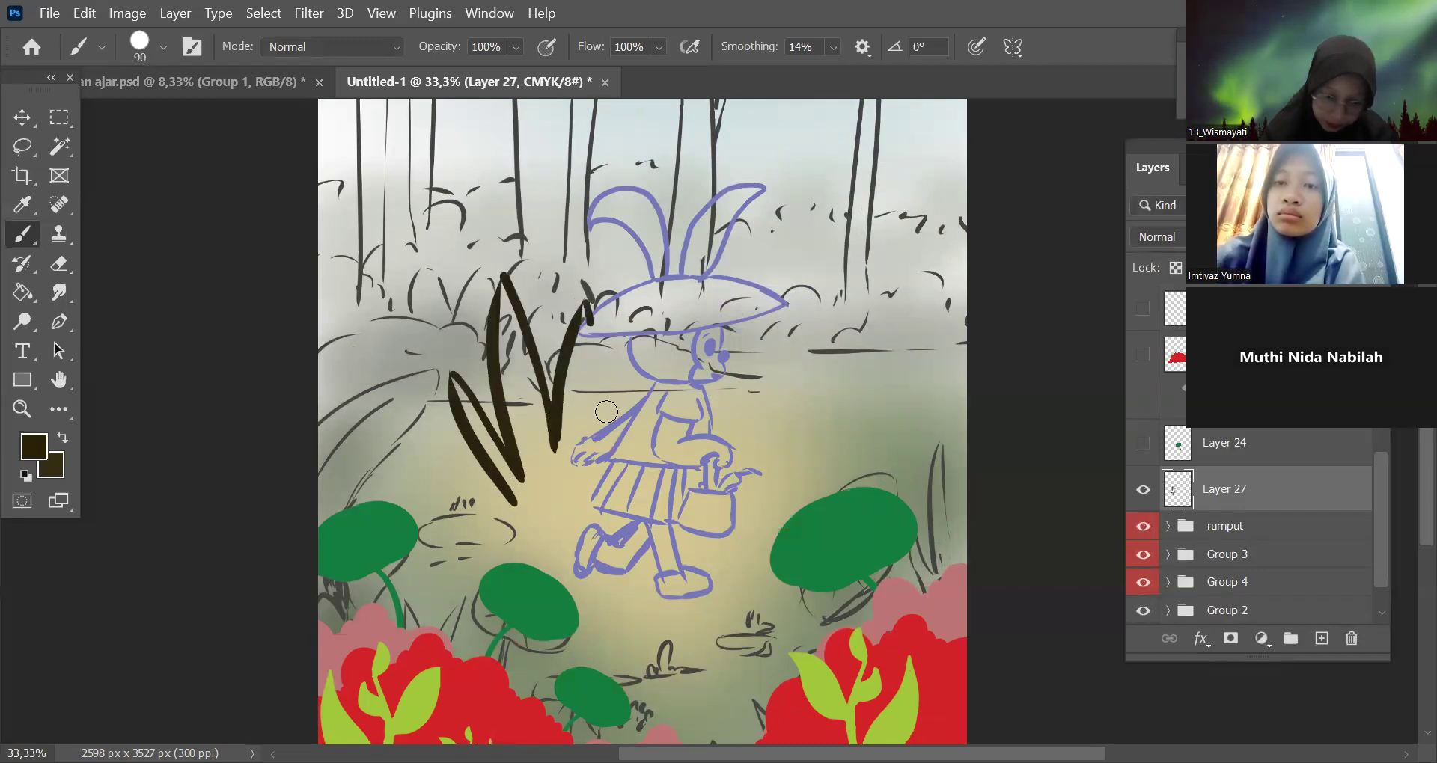
left_click_drag(585, 303, 604, 419)
mouse_move(696, 267)
left_mouse_down()
mouse_move(606, 425)
mouse_move(678, 344)
mouse_move(651, 426)
mouse_move(722, 336)
mouse_move(637, 505)
left_mouse_up()
mouse_move(729, 445)
left_mouse_down()
mouse_move(640, 506)
mouse_move(650, 513)
left_mouse_up()
key("ctrl+plus")
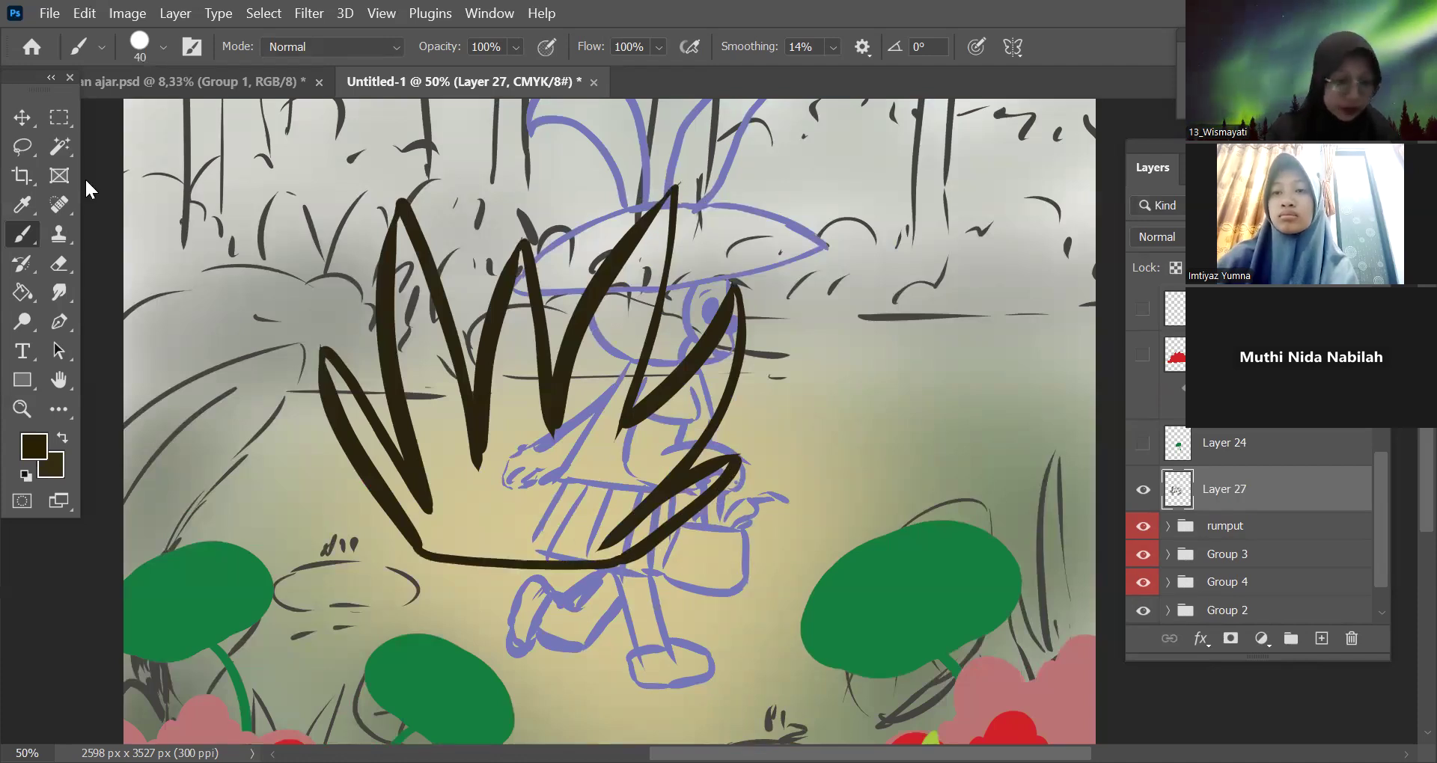
Select the inside of the grass outline with the Magic Wand, expand the selection, fill it with dark brown, and deselect.
left_click(60, 148)
left_click(558, 476)
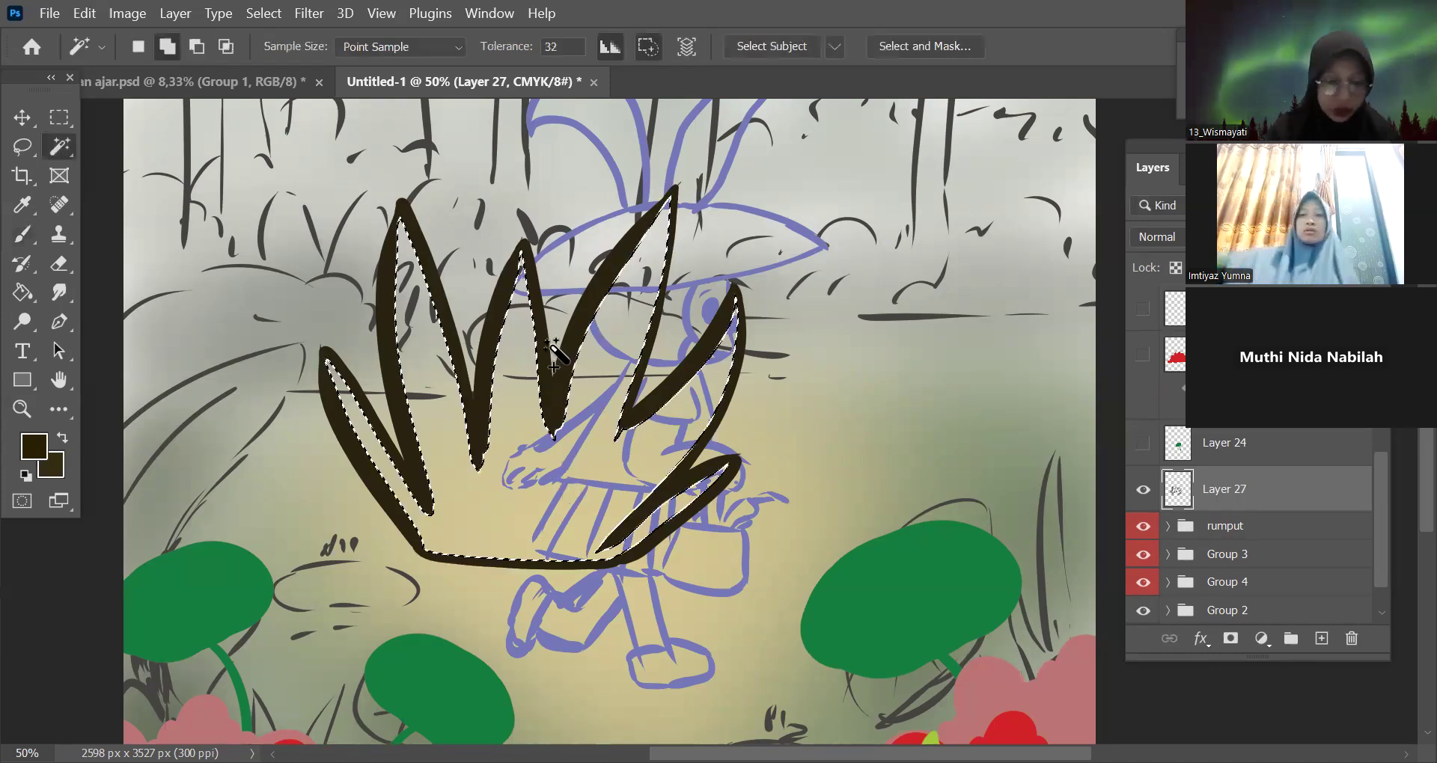
left_click(261, 13)
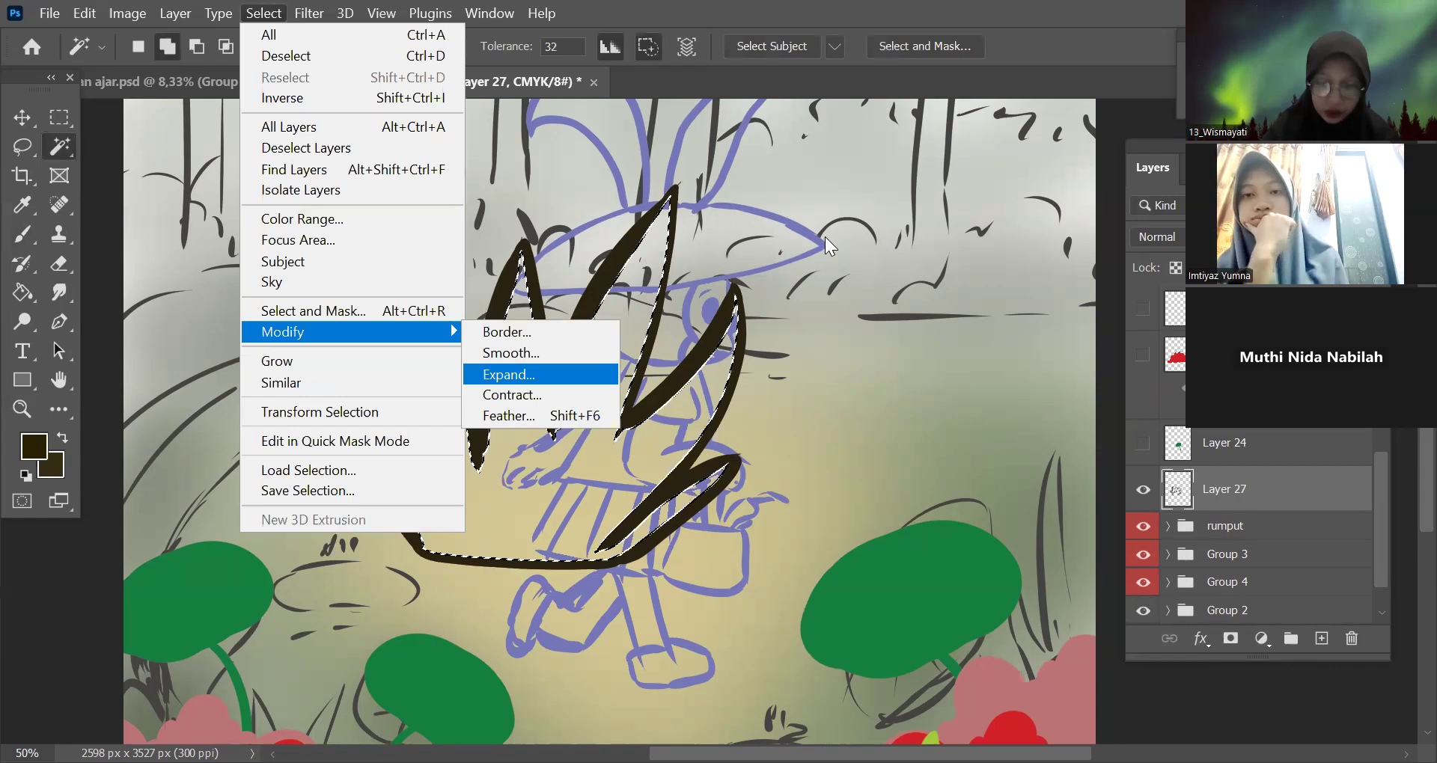
key("Return")
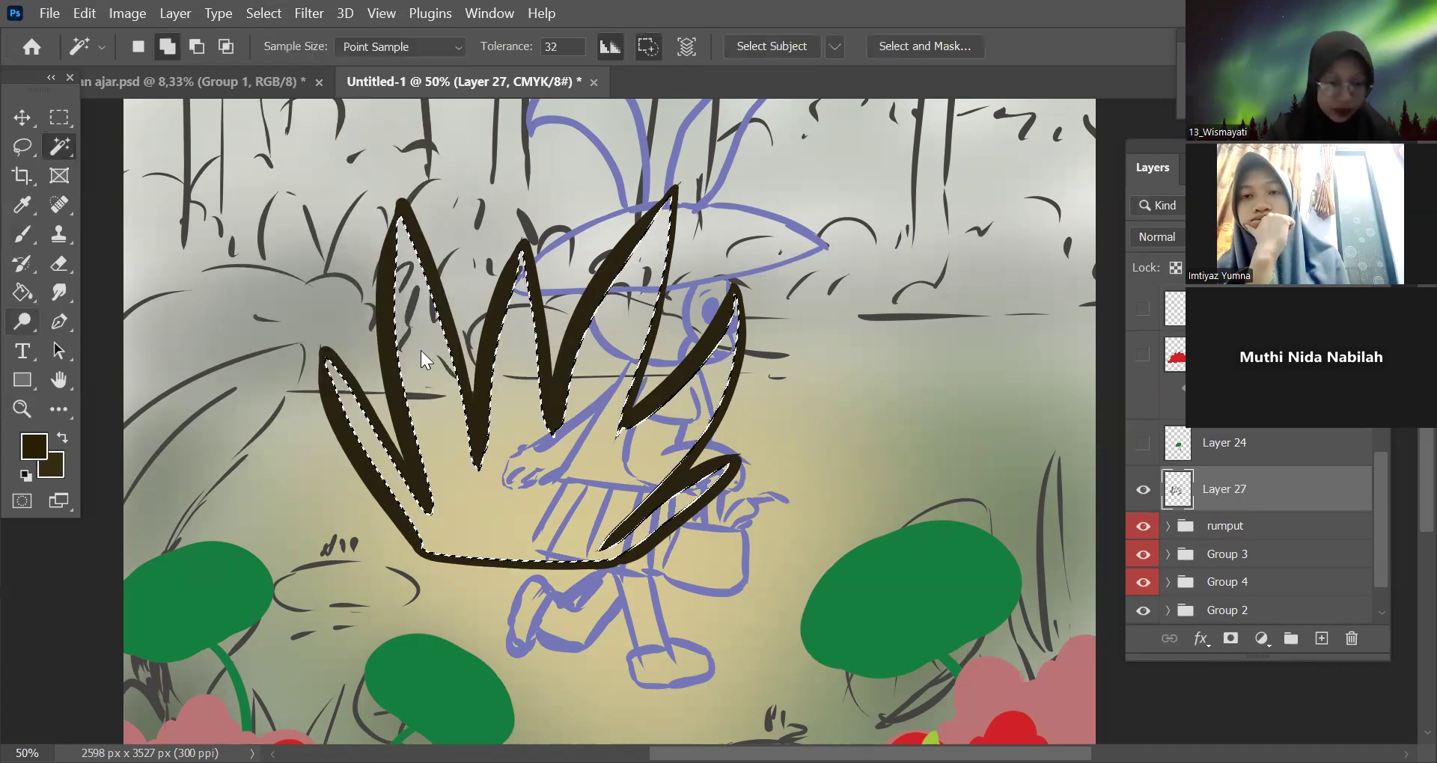
key("g")
left_click(591, 470)
key("ctrl+d")
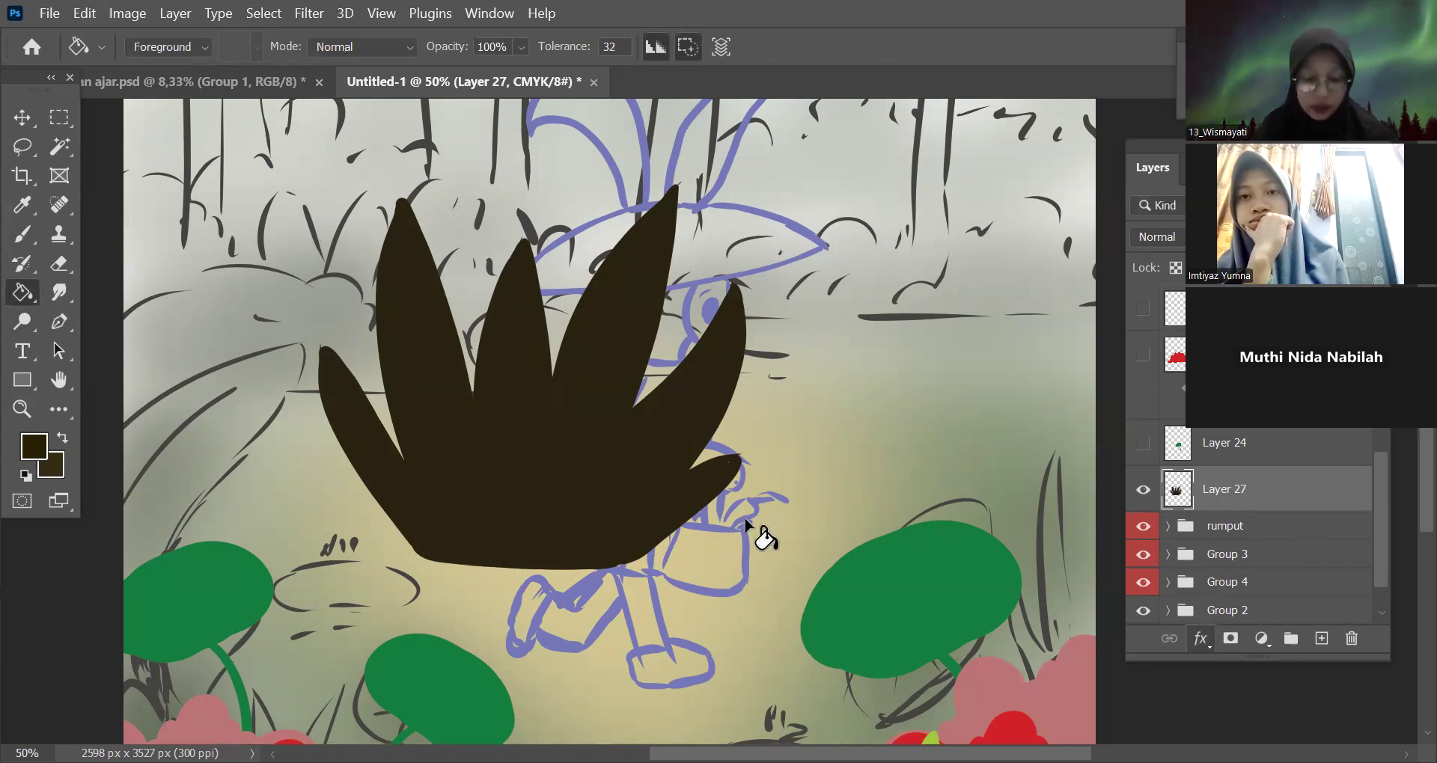
Give the grass layer a black Color Overlay and hide the rumput group, Groups 2, 3 and 4, and the Background.
key("ctrl+minus")
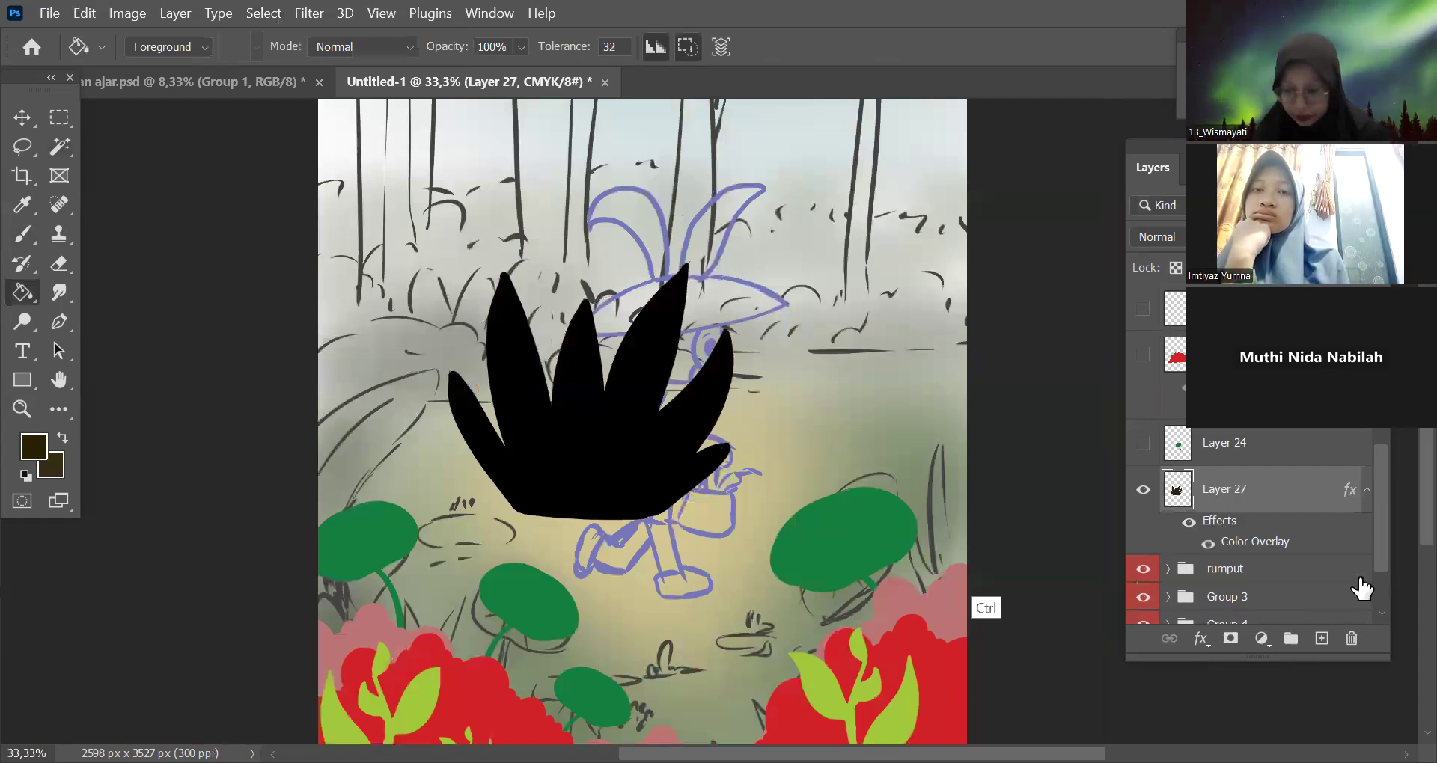
scroll(1145, 542, "down", 3)
left_click_drag(1143, 480, 1142, 537)
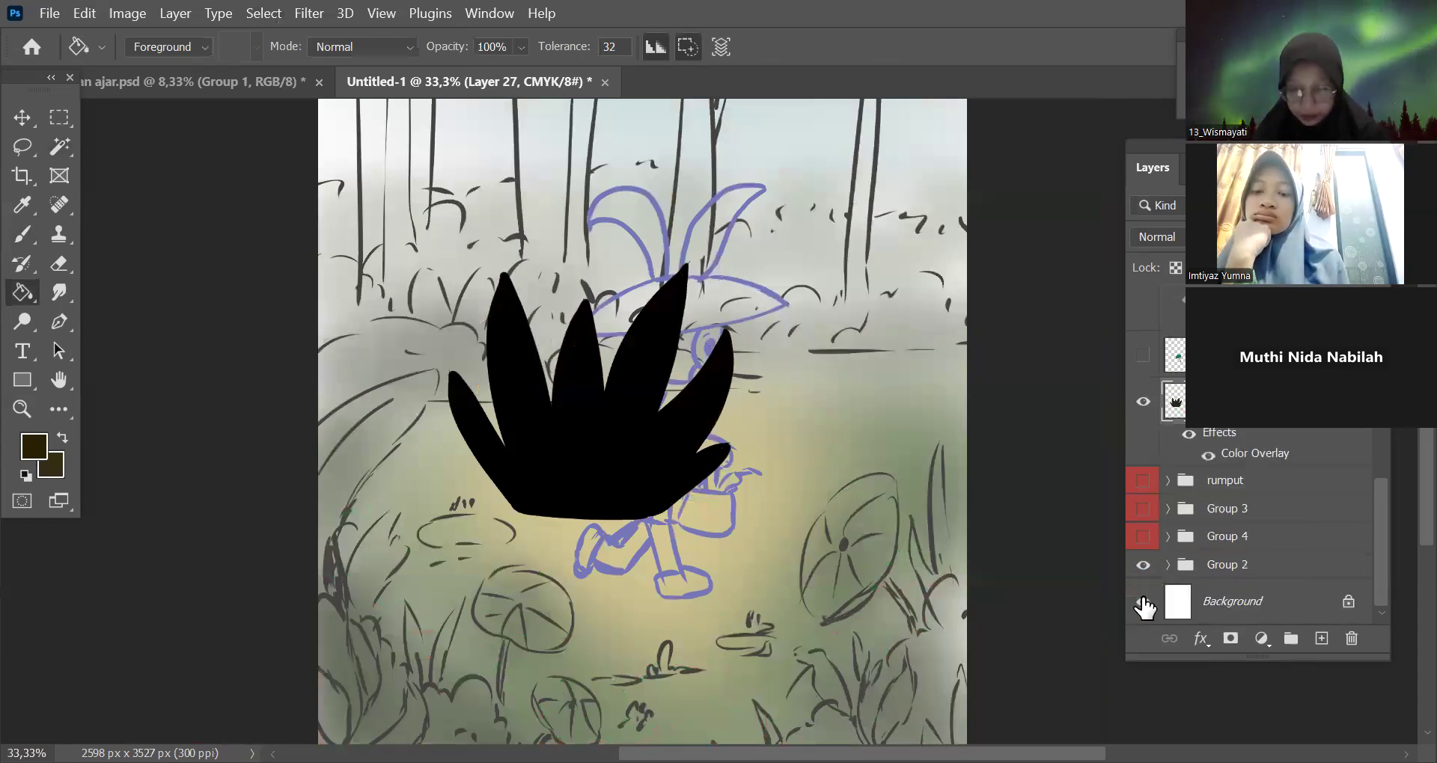
left_click(1142, 565)
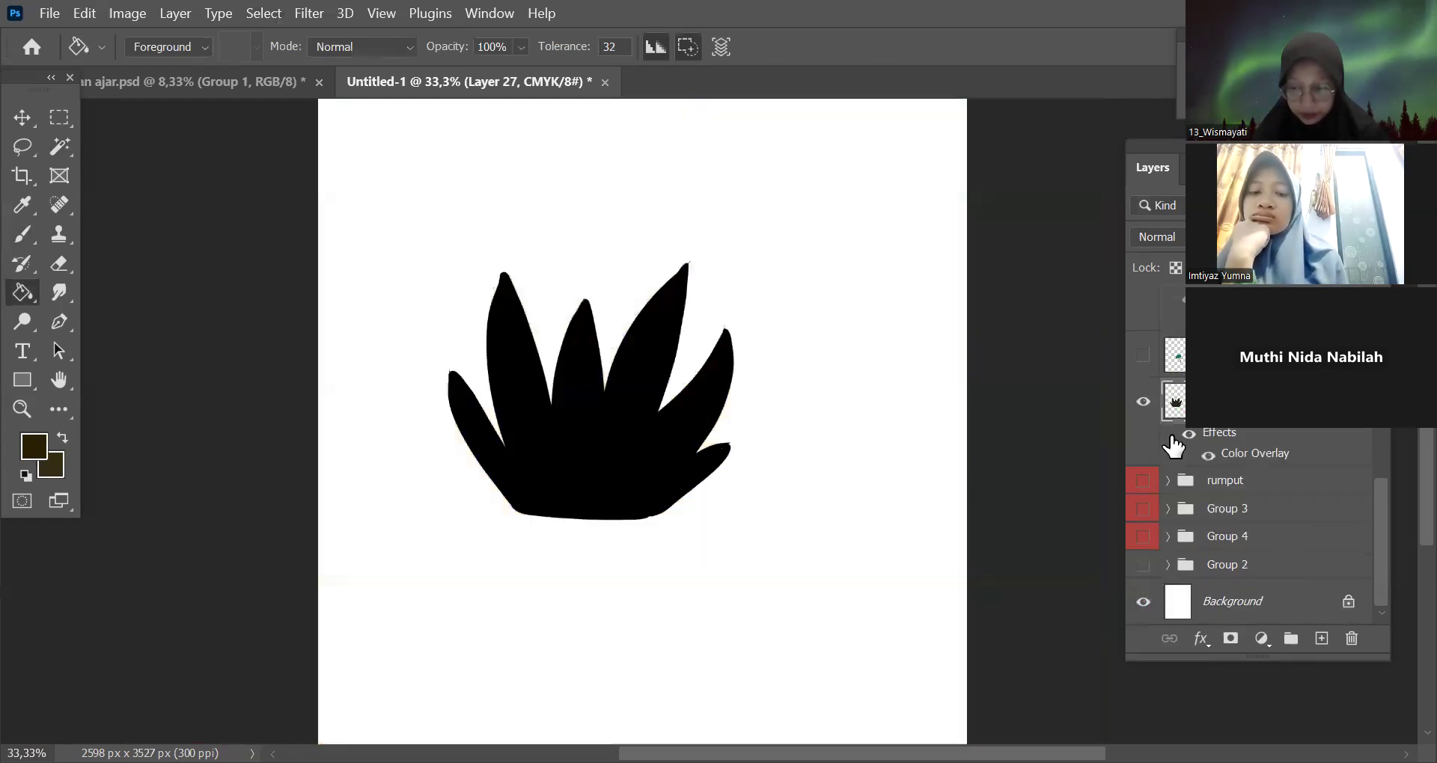
left_click(1143, 601)
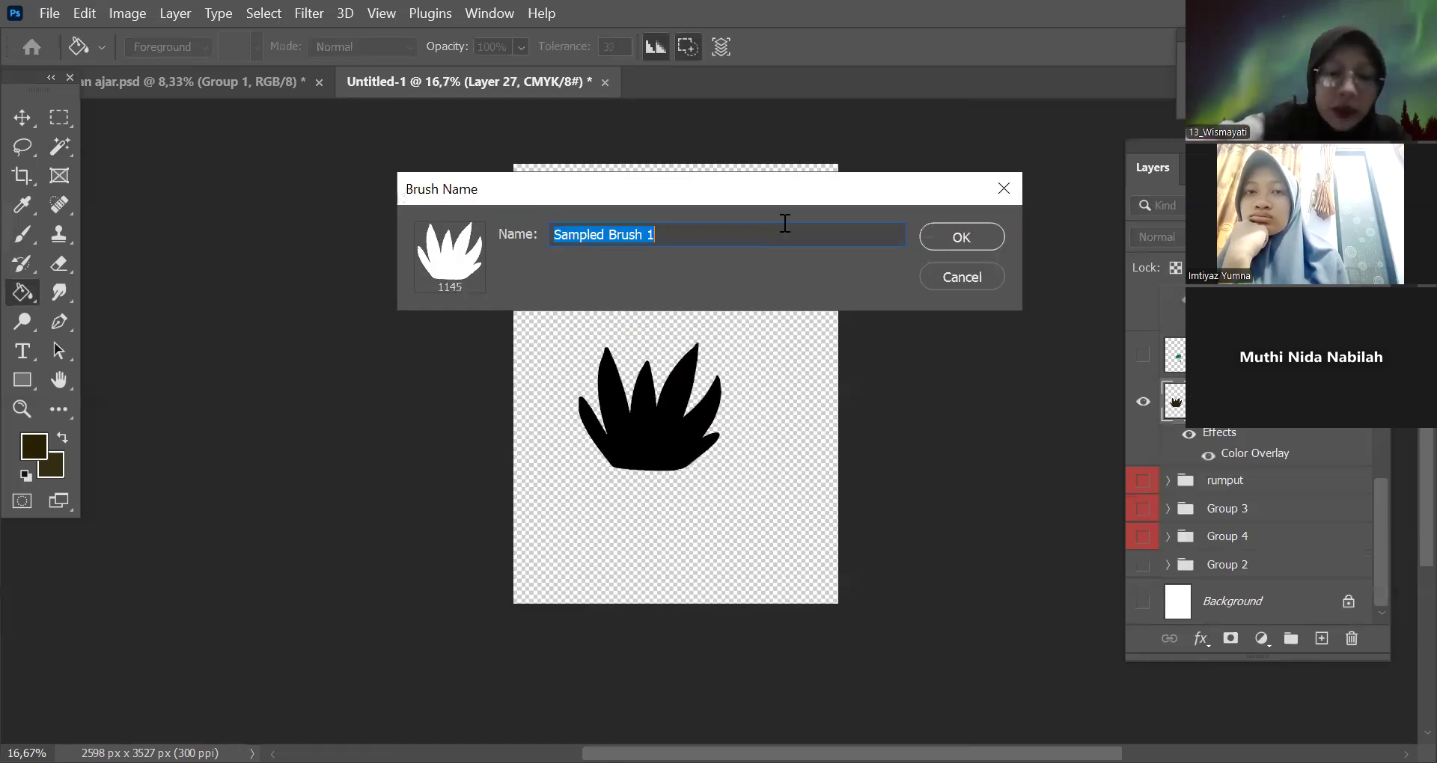
Define the black grass shape as a brush named rumput 4, test it with one stamp, and undo the stamp.
type("rumput 4")
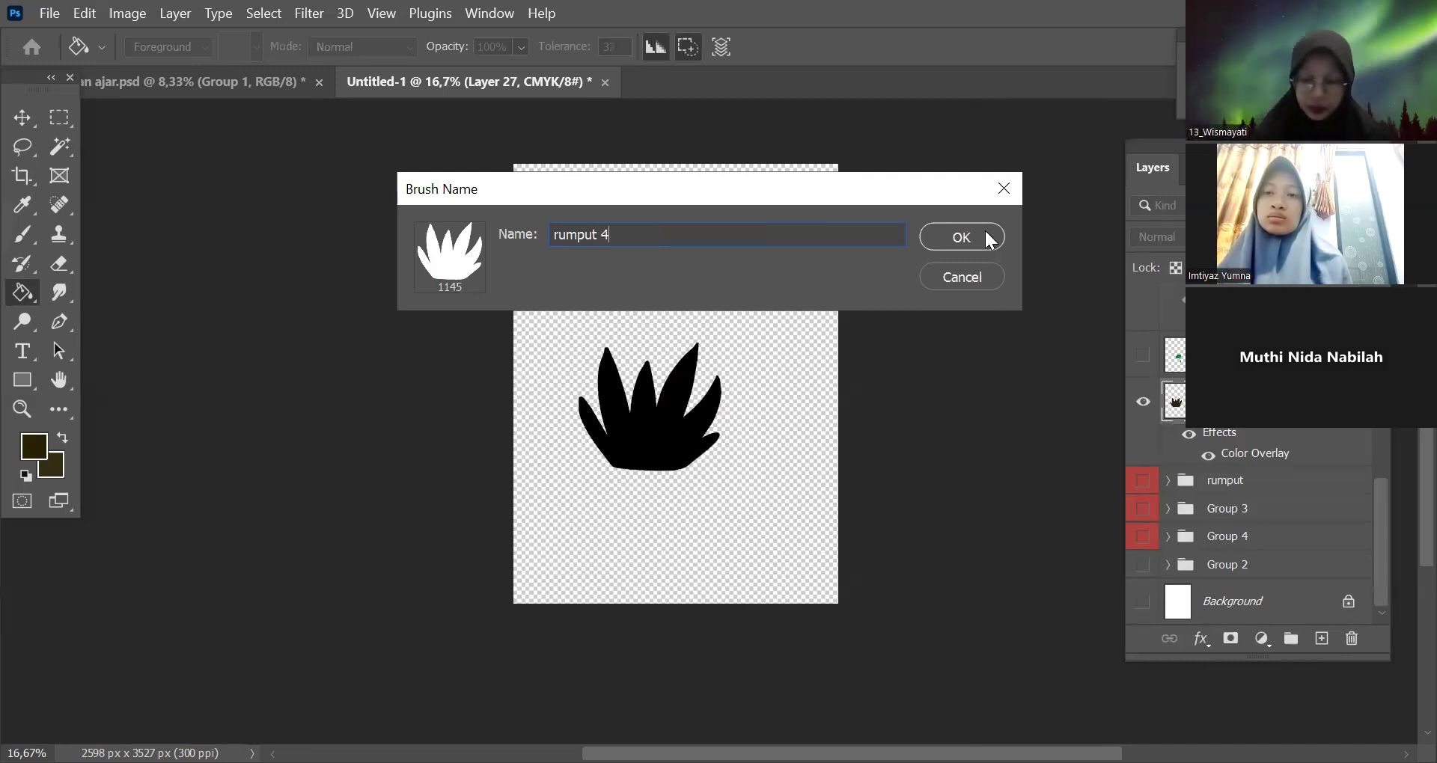
left_click(961, 238)
key("b")
left_click(734, 283)
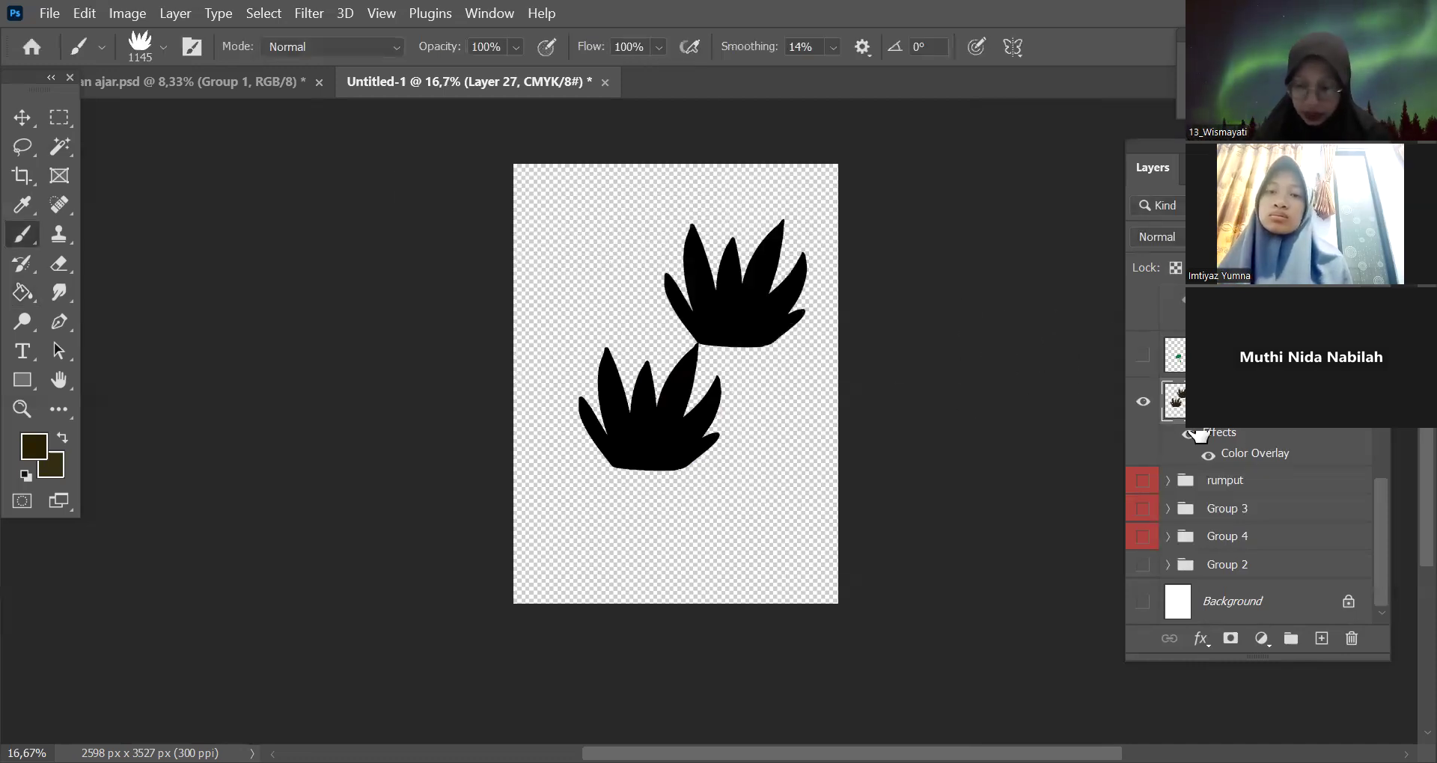
key("ctrl+z")
Hide the grass shape on Layer 27 and show the scene's groups and Background again.
left_click(1143, 565, "alt")
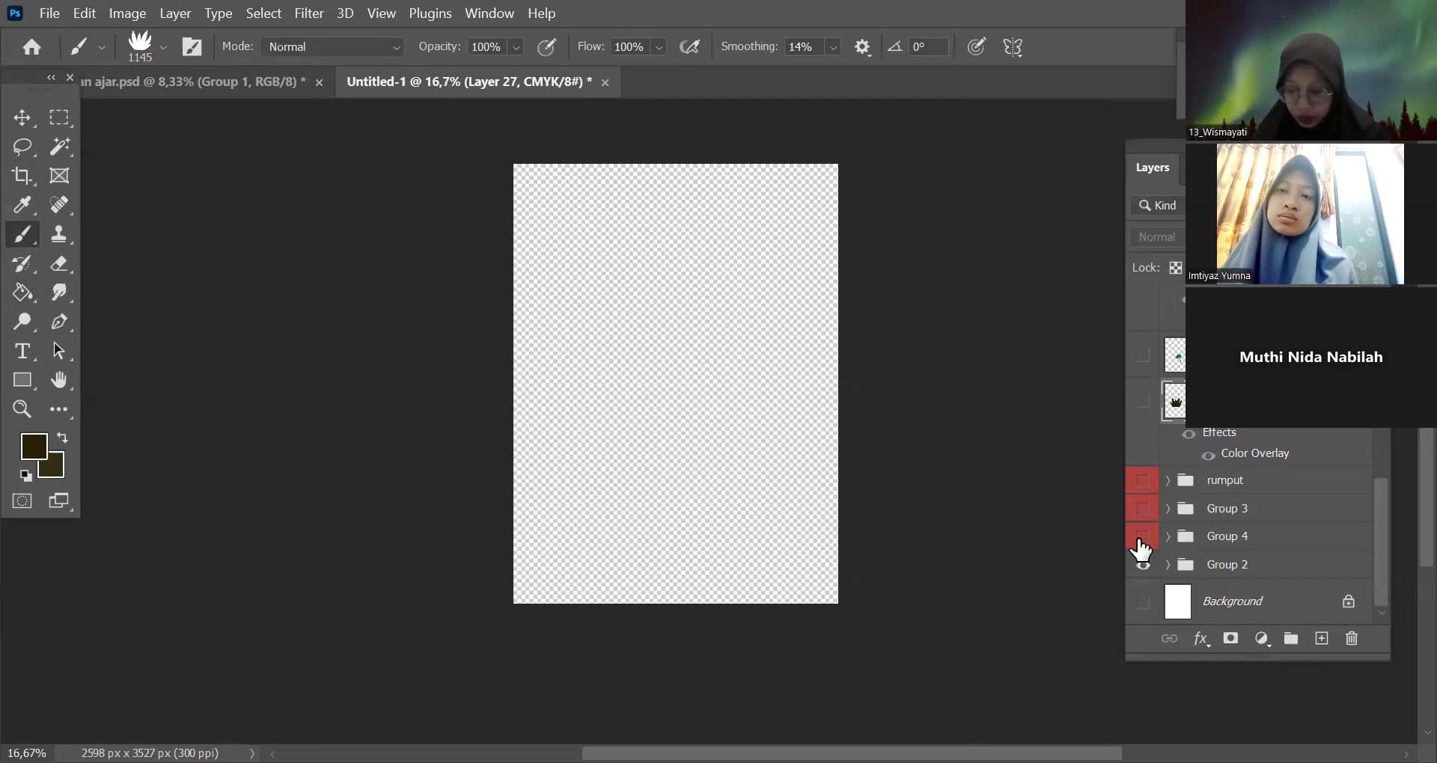
left_click(1142, 537)
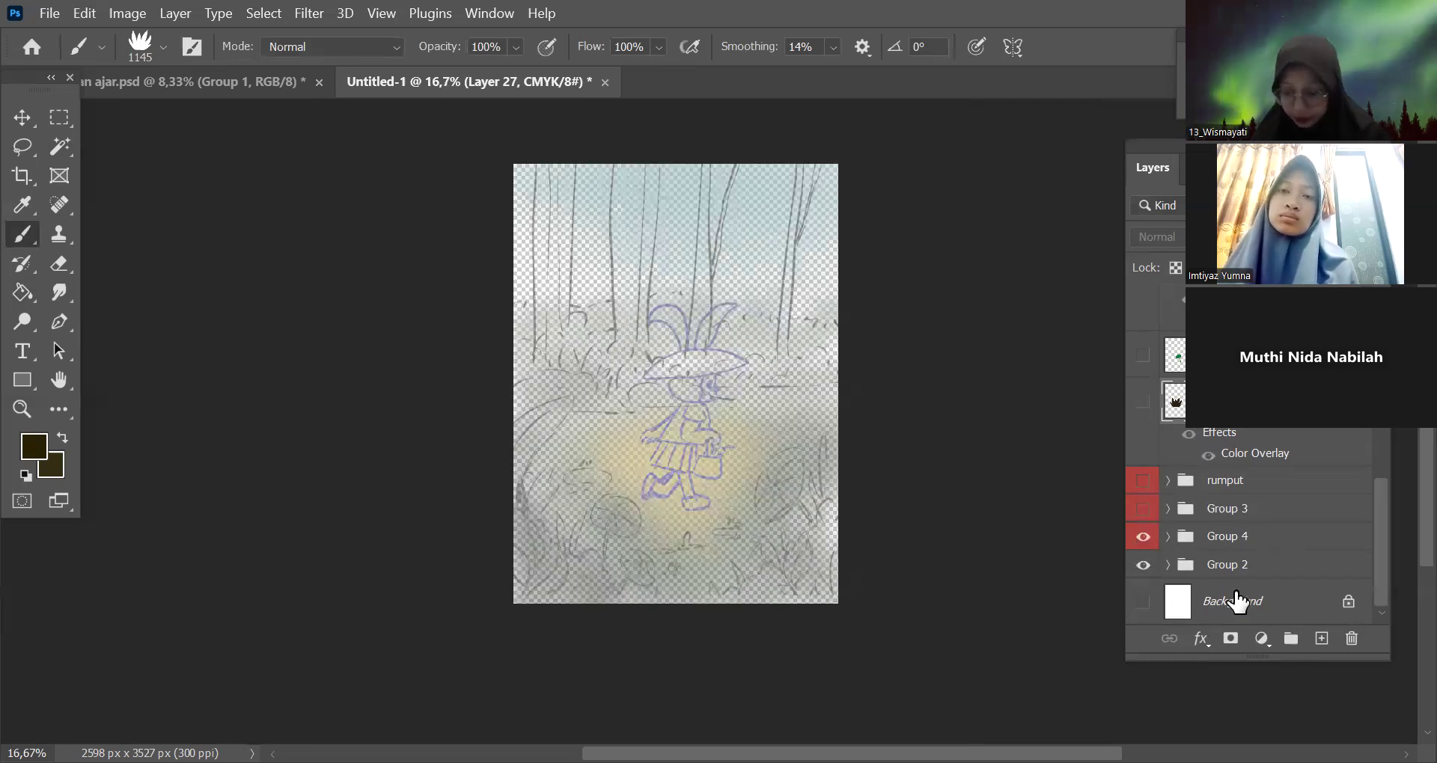
left_click(1321, 638)
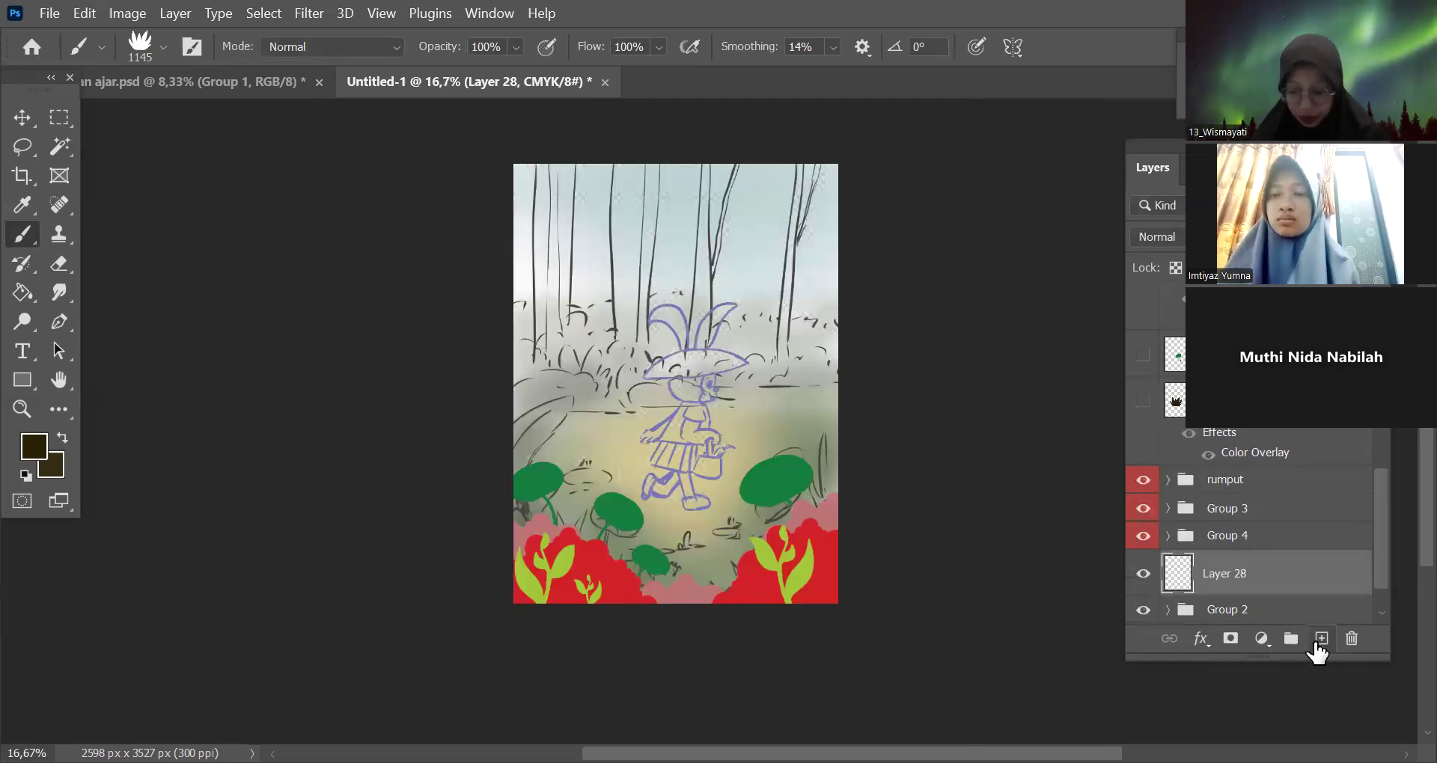
left_click(790, 494)
key("Delete")
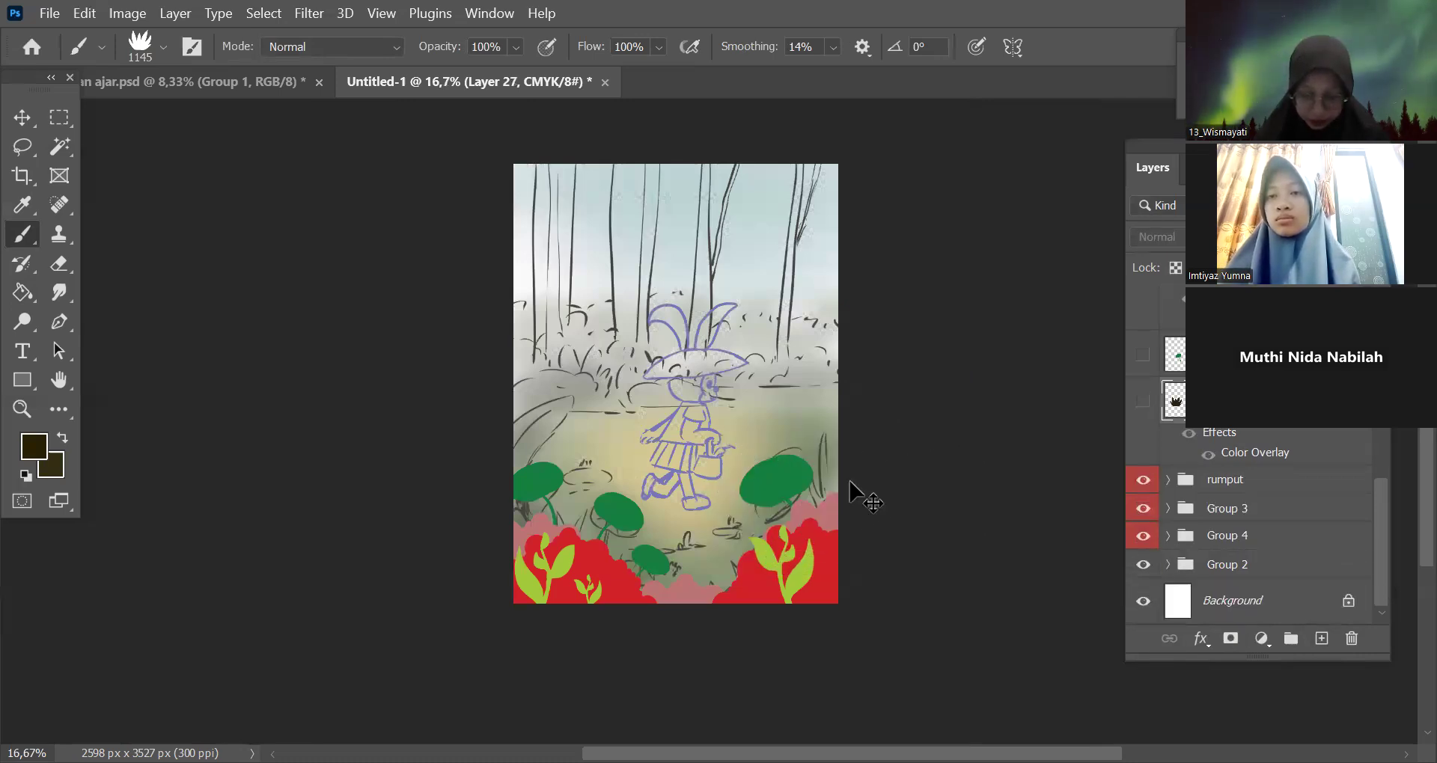
Add a layer above Group 2 and stamp dark grass with the rumput 4 brush at 1145 px behind the right-hand large leaf.
left_click(1207, 561)
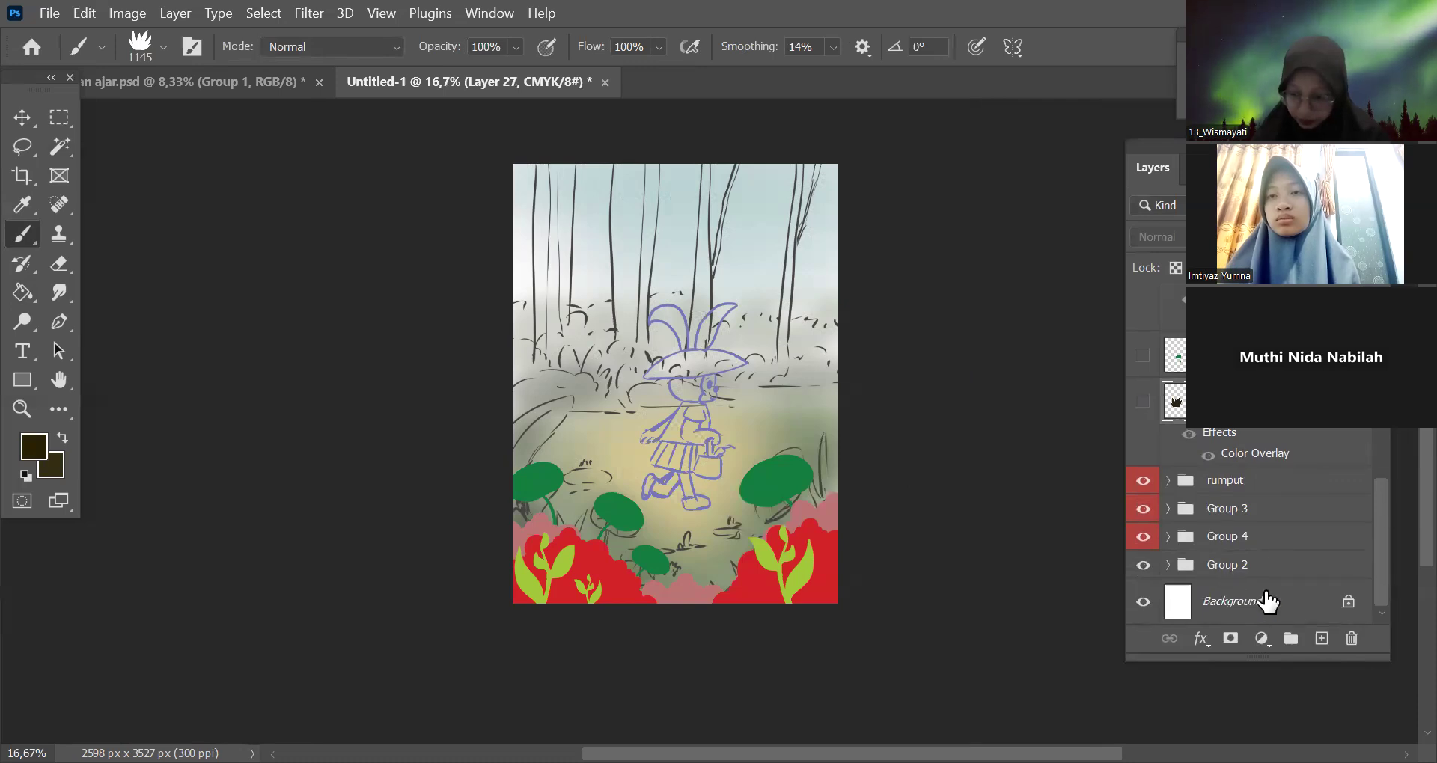
left_click(1265, 595)
left_click(1283, 572)
left_click(1321, 640)
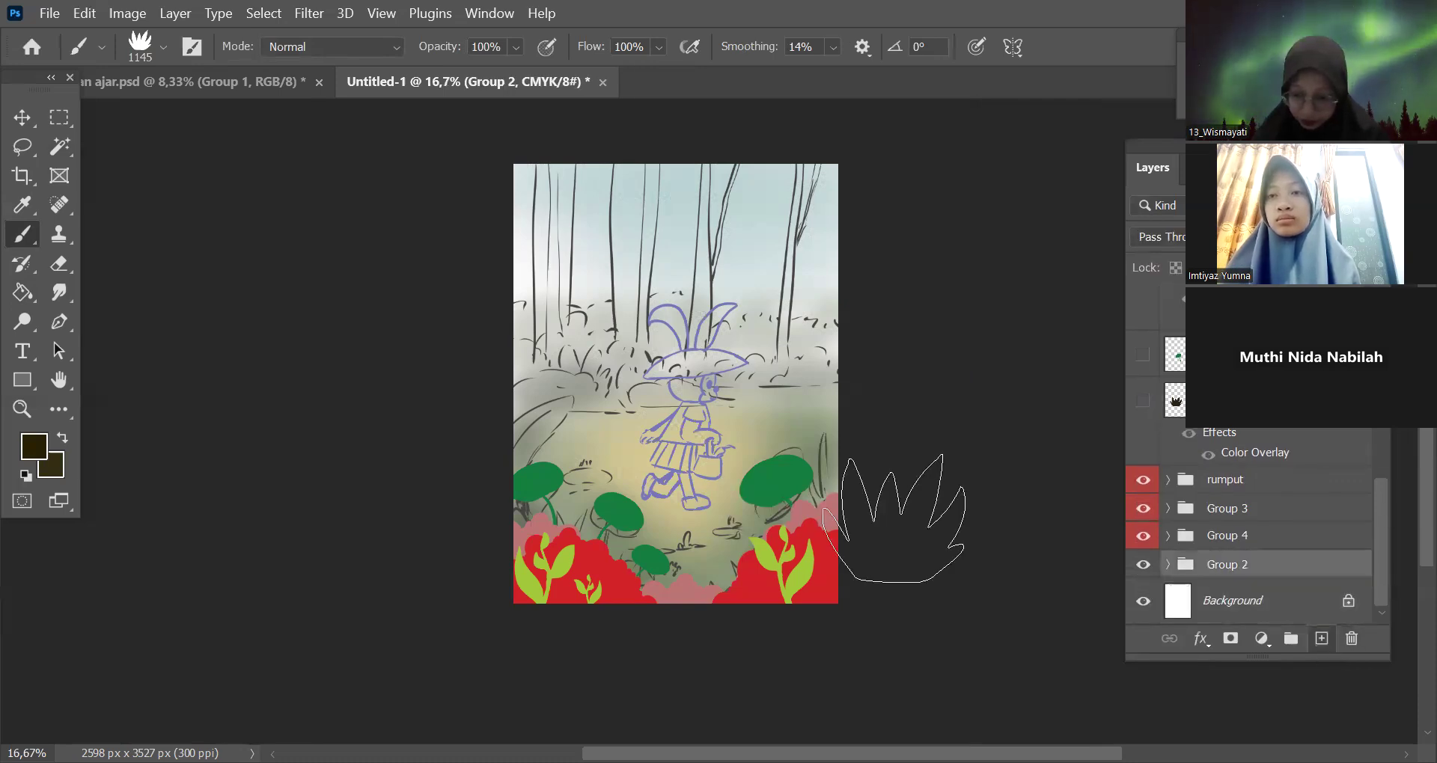
left_click(792, 503)
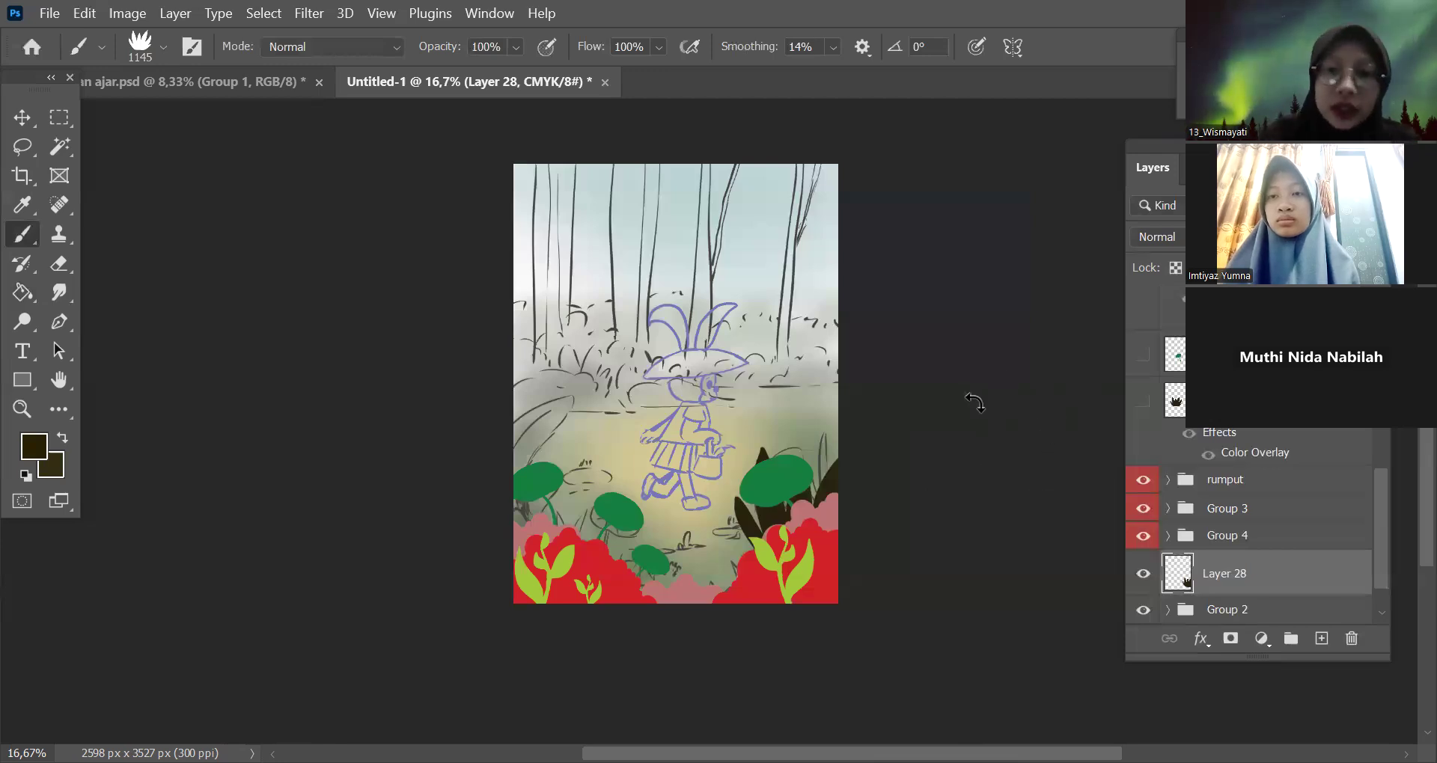
Reshape the dark grass behind the right-hand large leaf with Free Transform, and stamp more 1145 px grass behind the left-hand leaves.
key("ctrl+t")
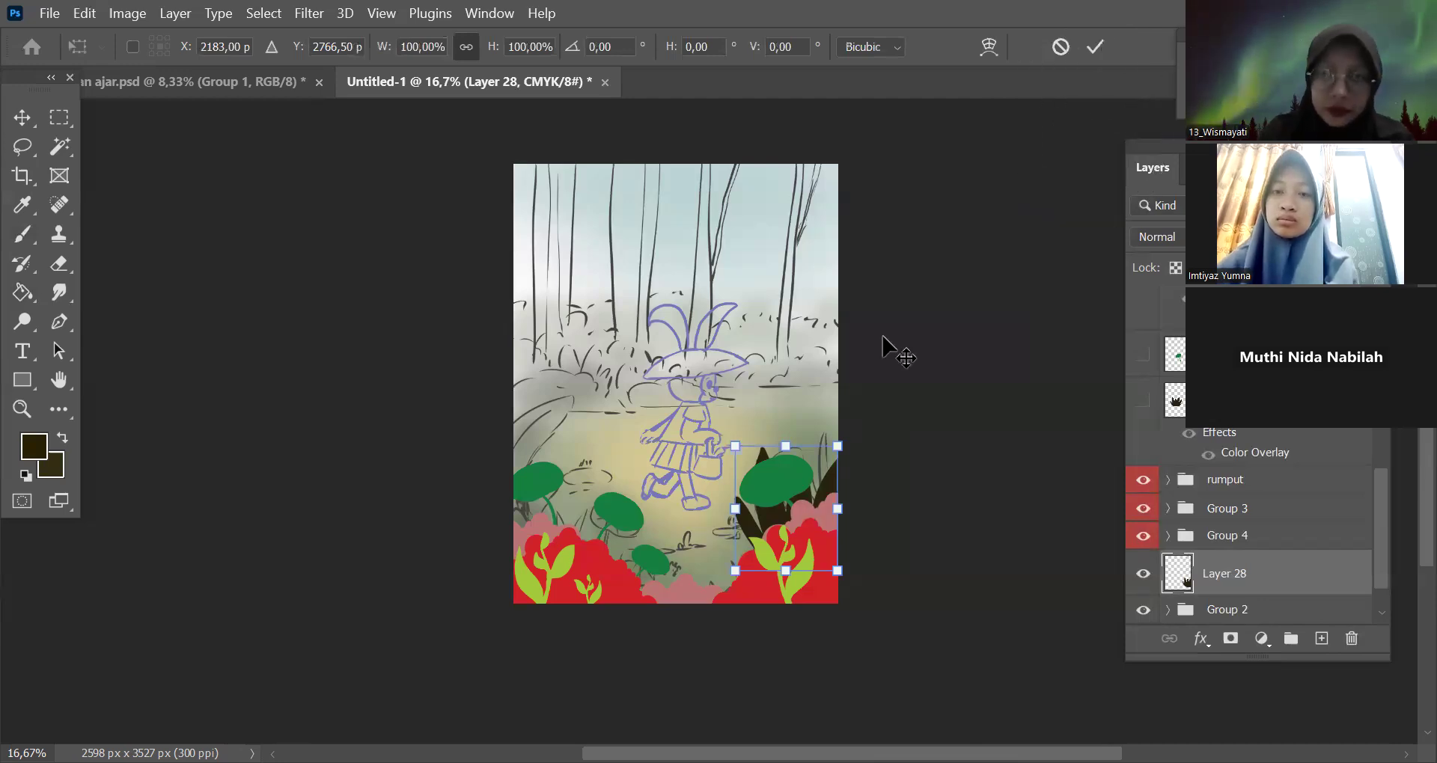
key("Return")
key("b")
left_click(596, 553)
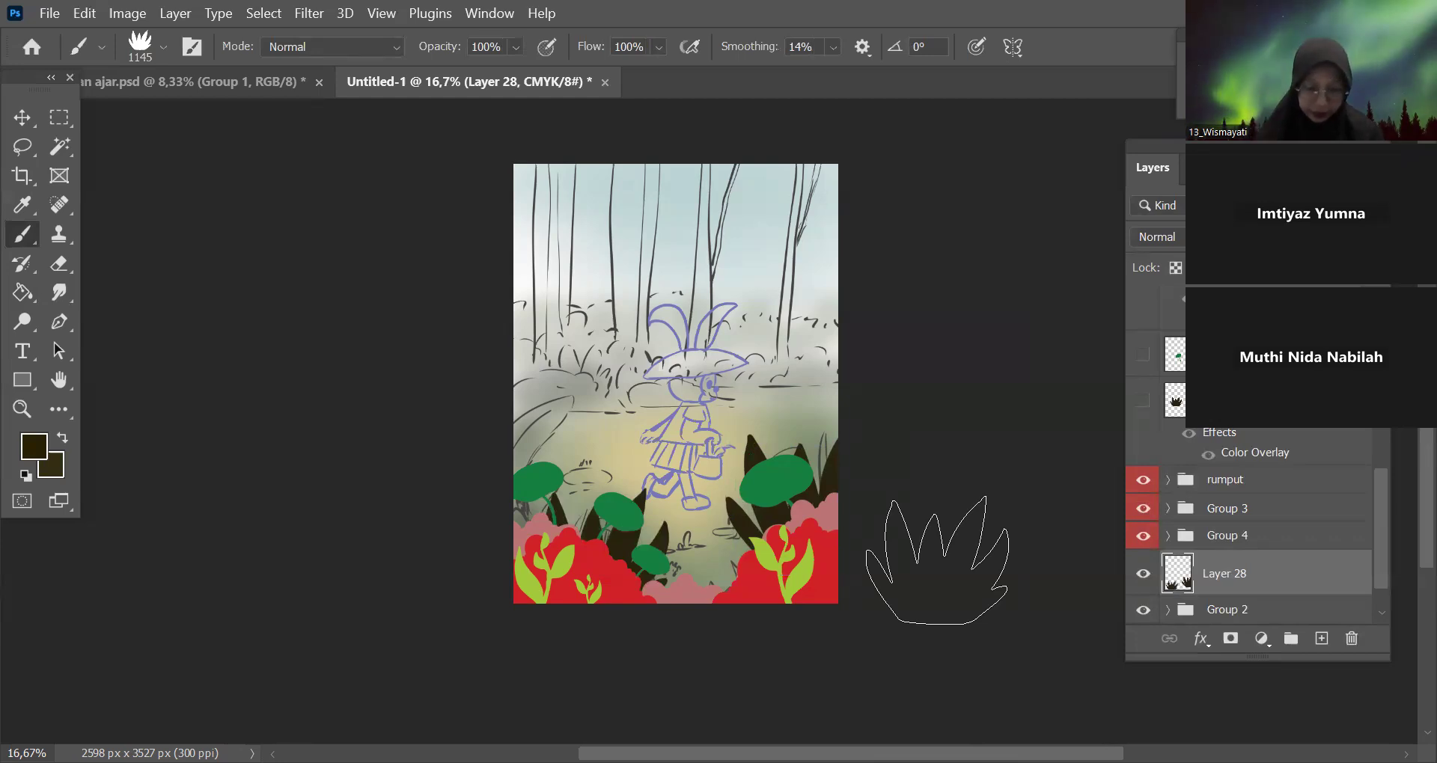
Add a layer directly above the Background and select the lower half of the canvas as a rectangular ground area.
key("ctrl+minus")
key("ctrl+plus")
left_click_drag(962, 603, 979, 556)
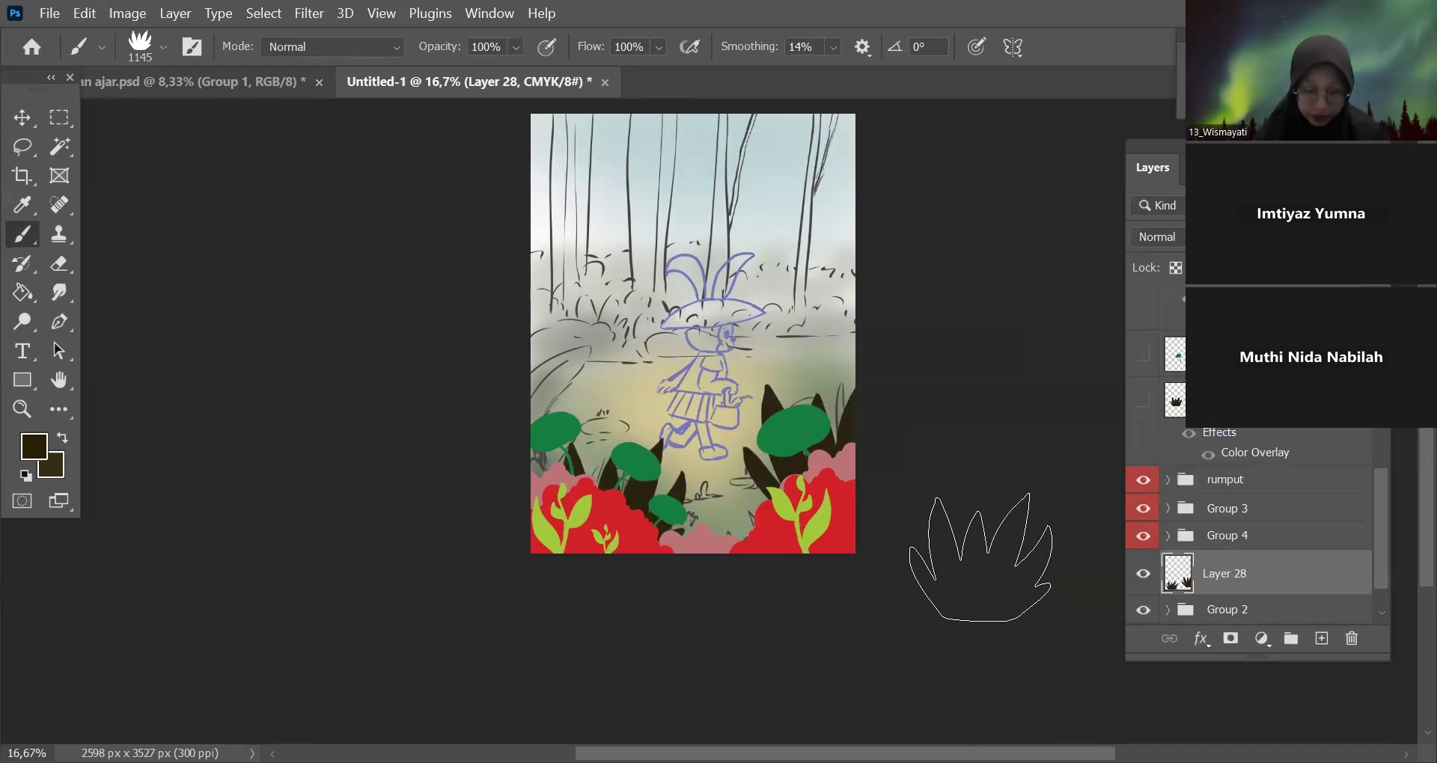
key("ctrl+plus")
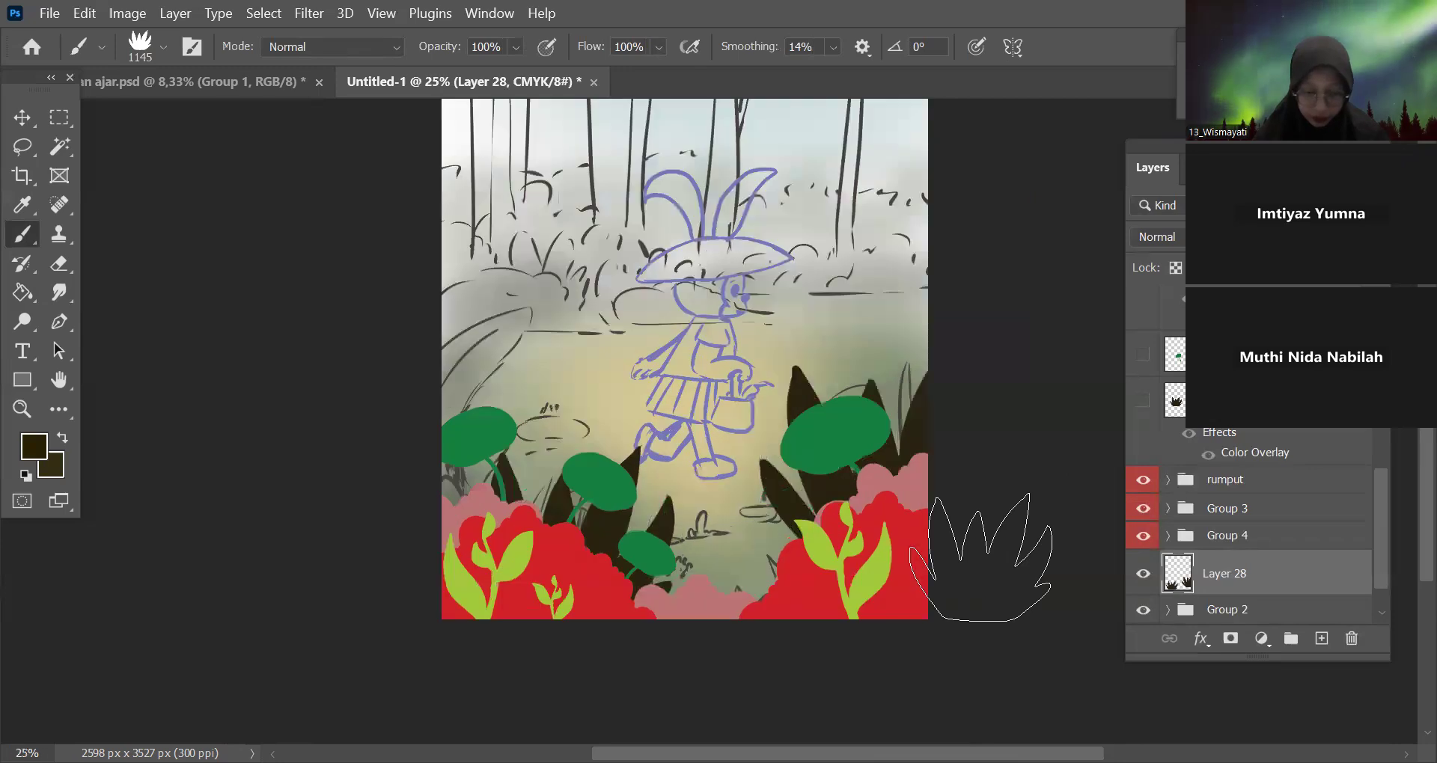
scroll(1380, 550, "down", 1)
key("ctrl+minus")
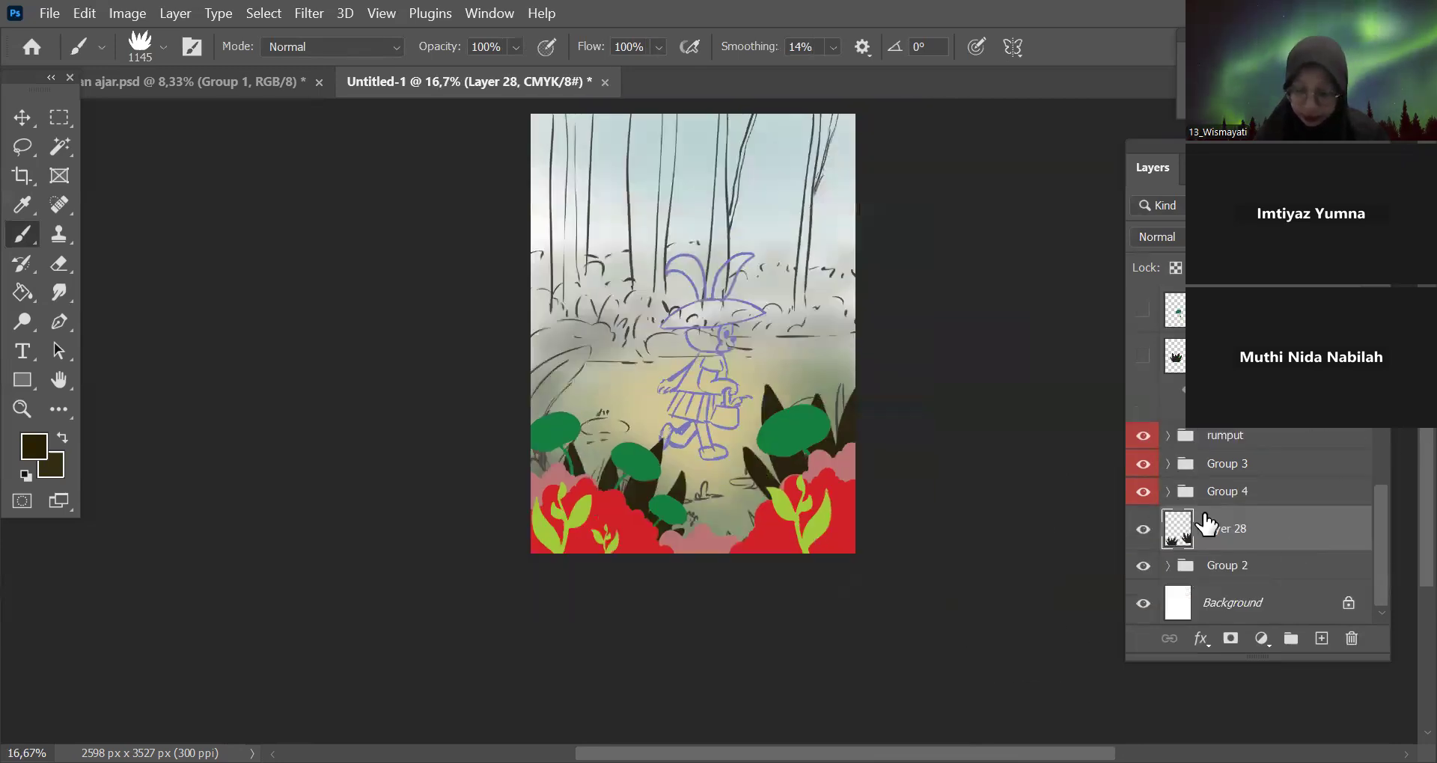
left_click(1272, 567)
left_click(1264, 602)
left_click(1322, 638)
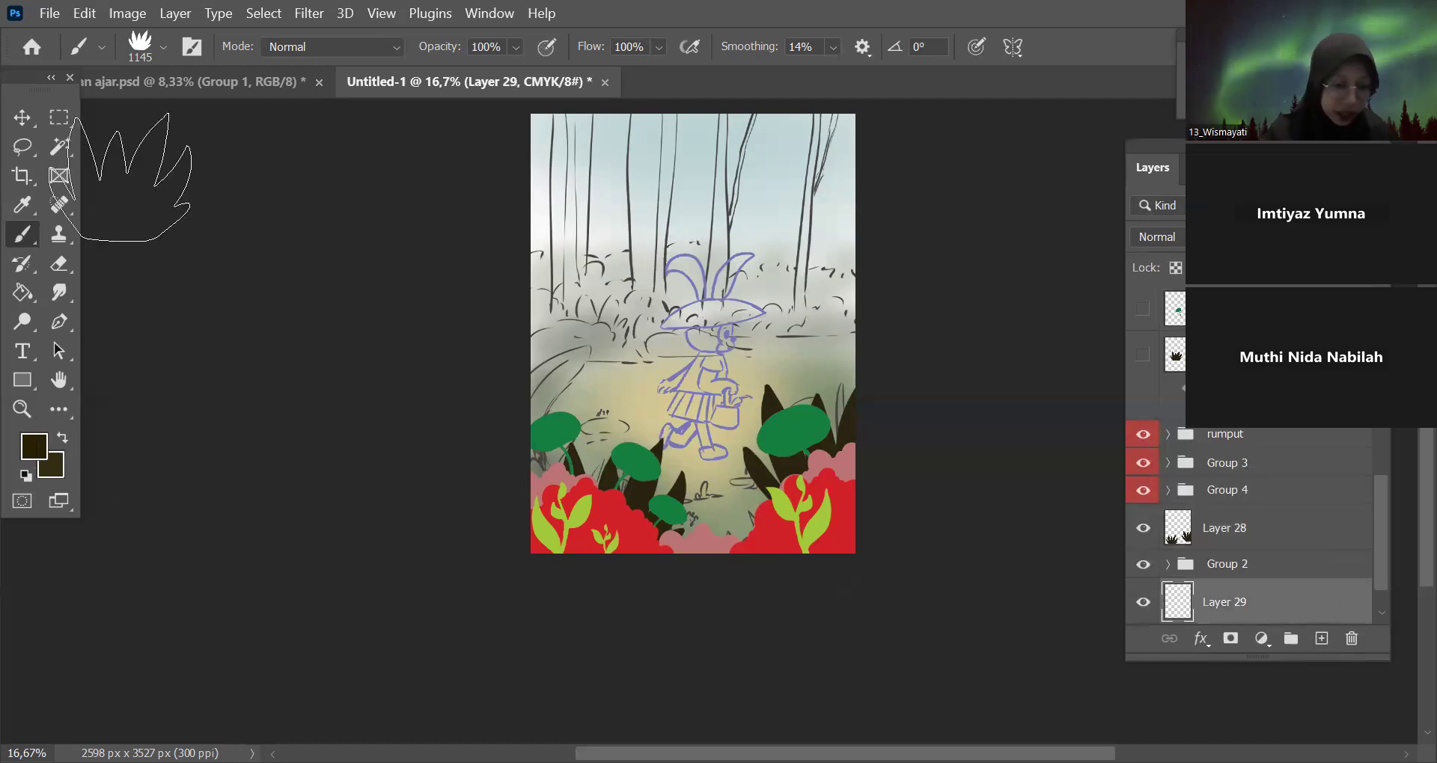
key("m")
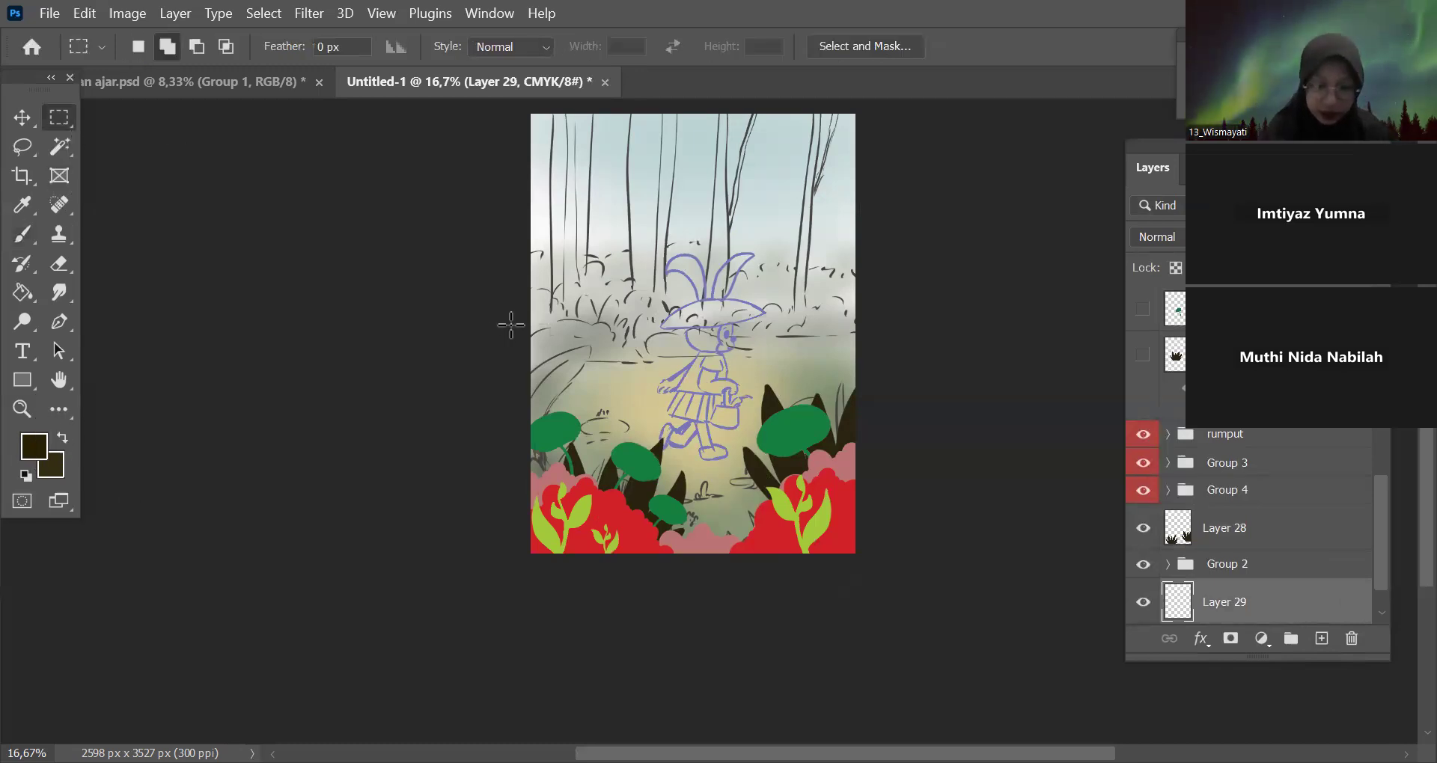
left_click_drag(860, 569, 524, 321)
Fill the selected ground area with green #488f45 and deselect it.
left_click(22, 292)
left_click(43, 452)
left_click(810, 417)
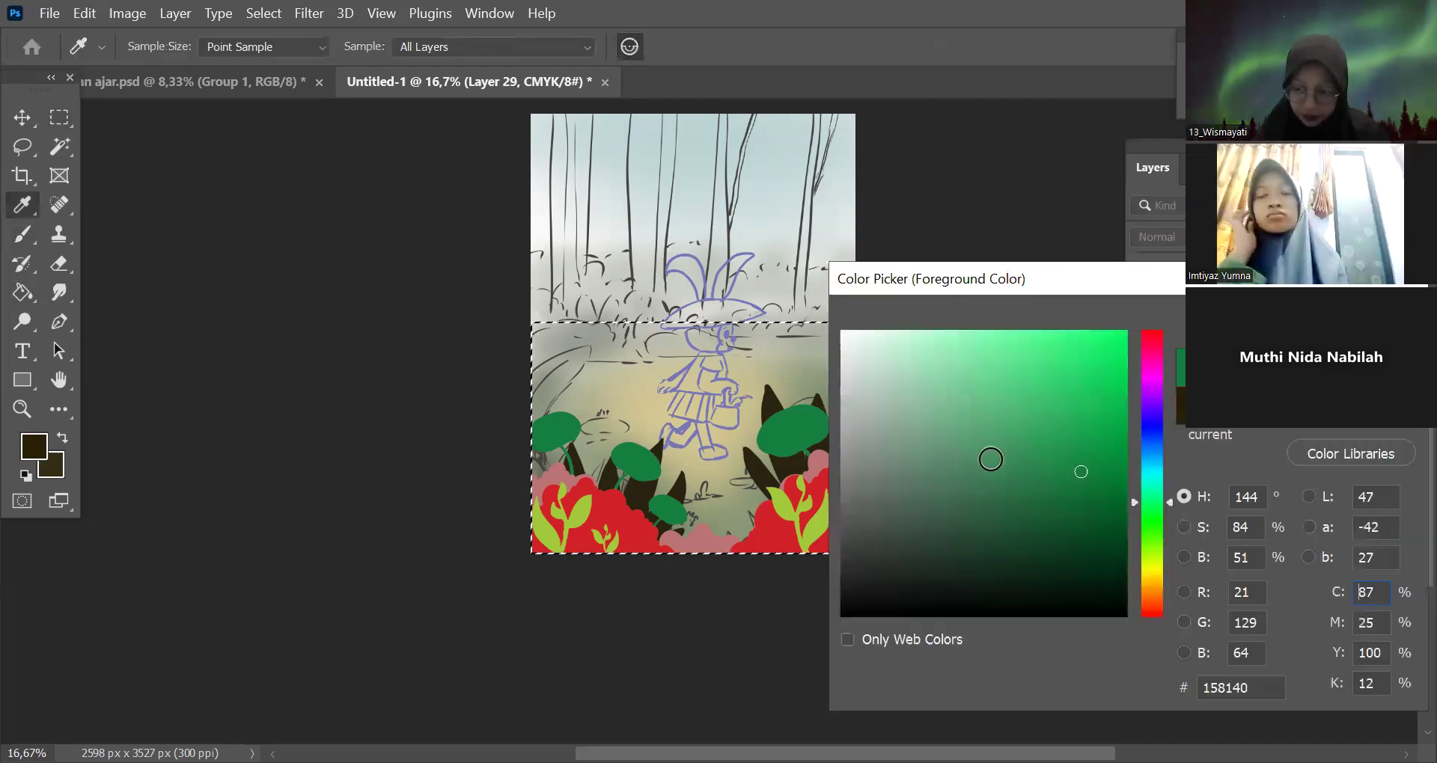
left_click(990, 458)
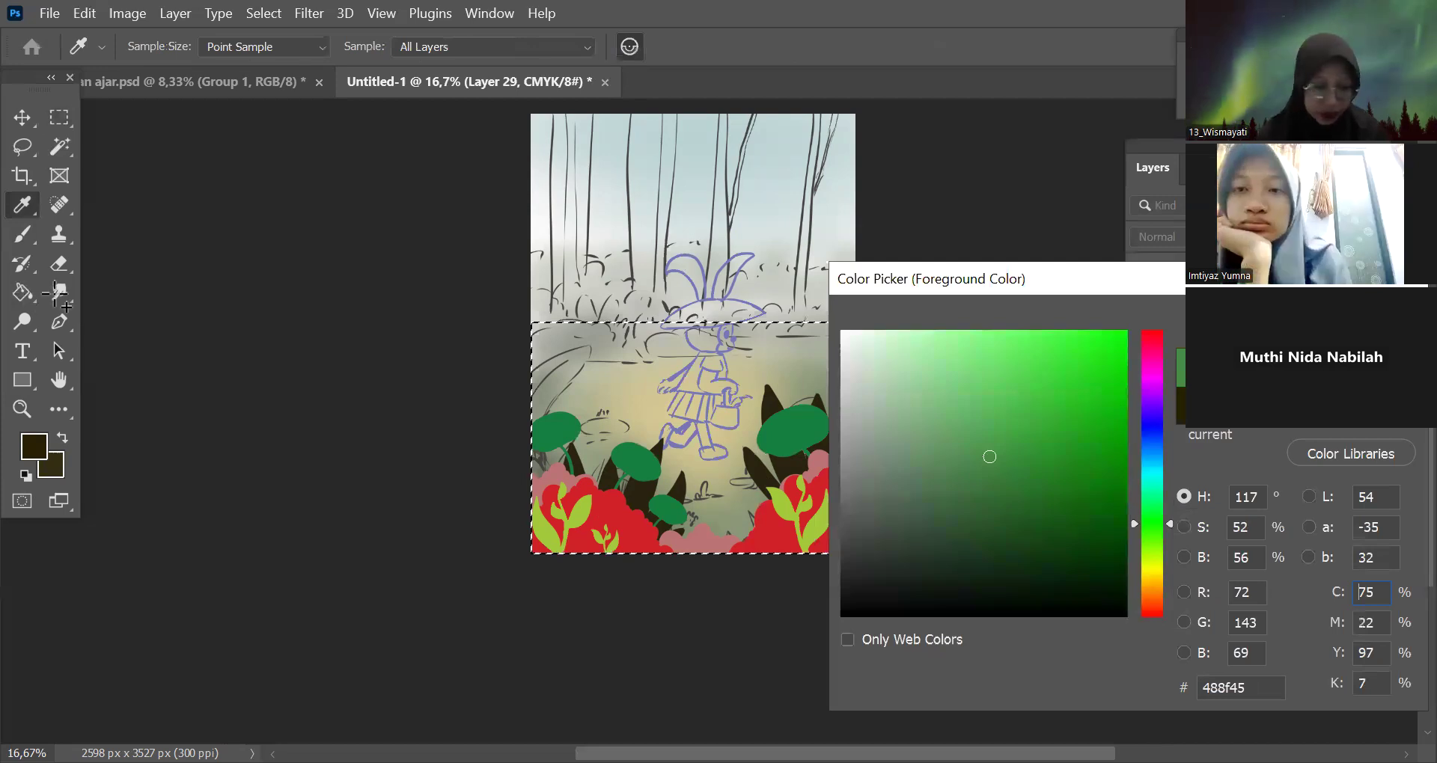
key("Return")
left_click(731, 459)
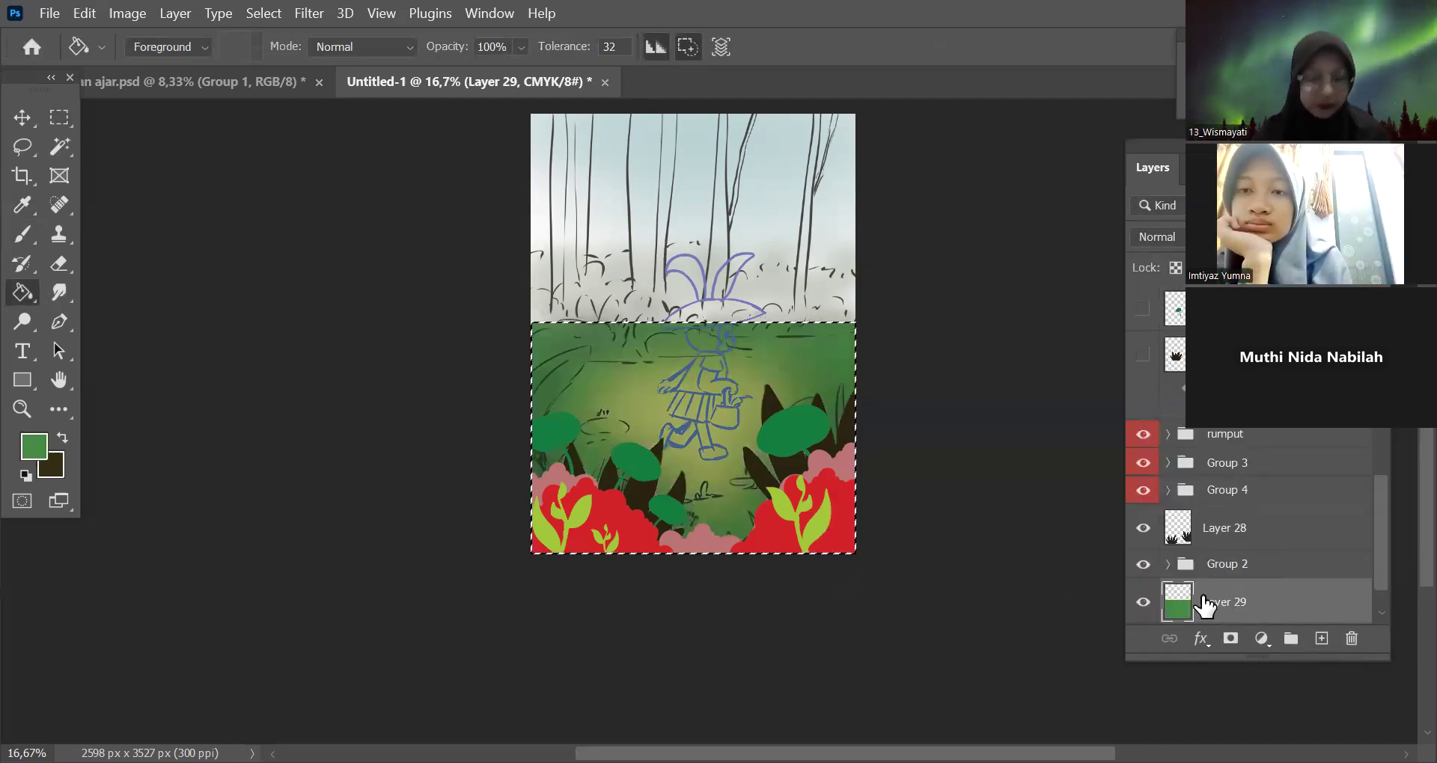
key("ctrl+d")
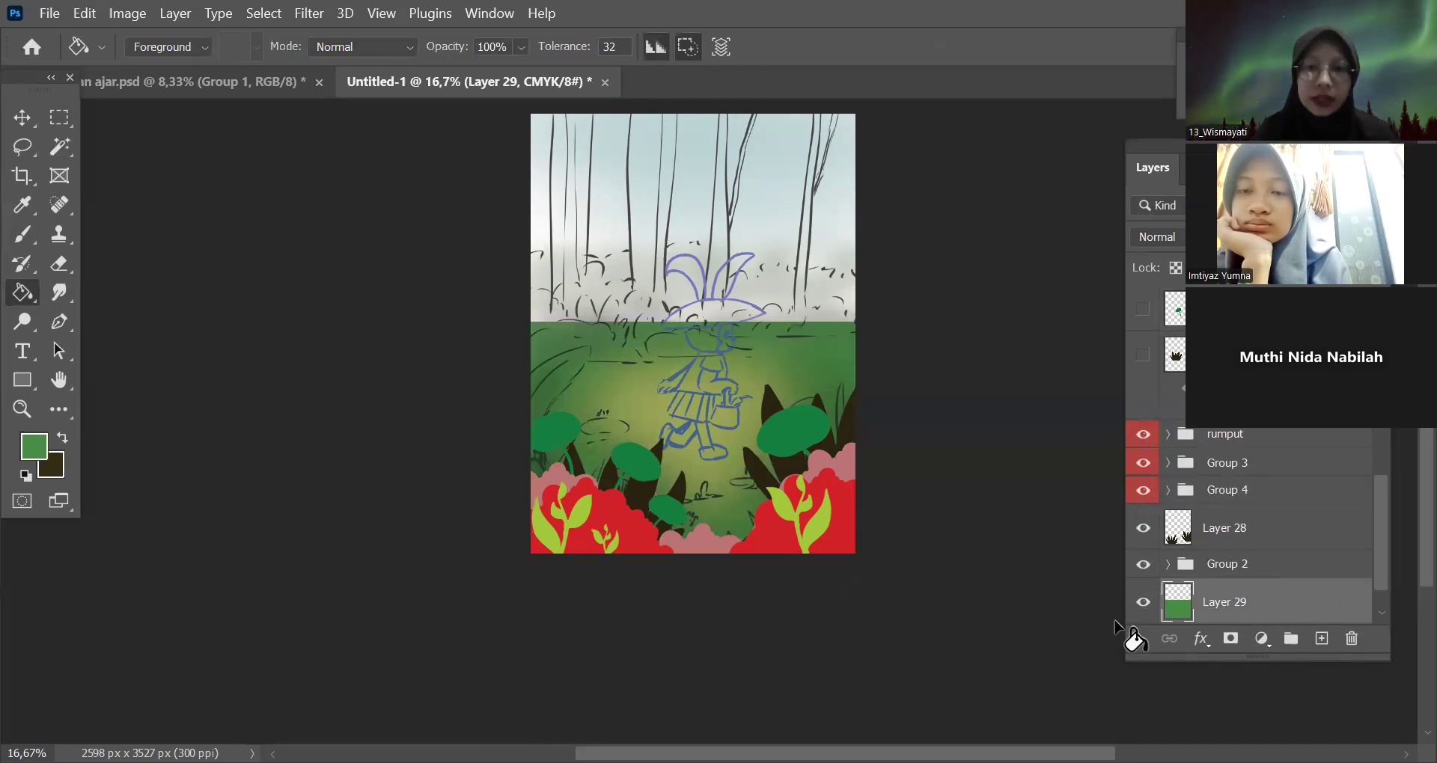
Add a layer above the green ground, test one bush stamp on it at 1145 px, and undo the stamp.
key("ctrl+plus")
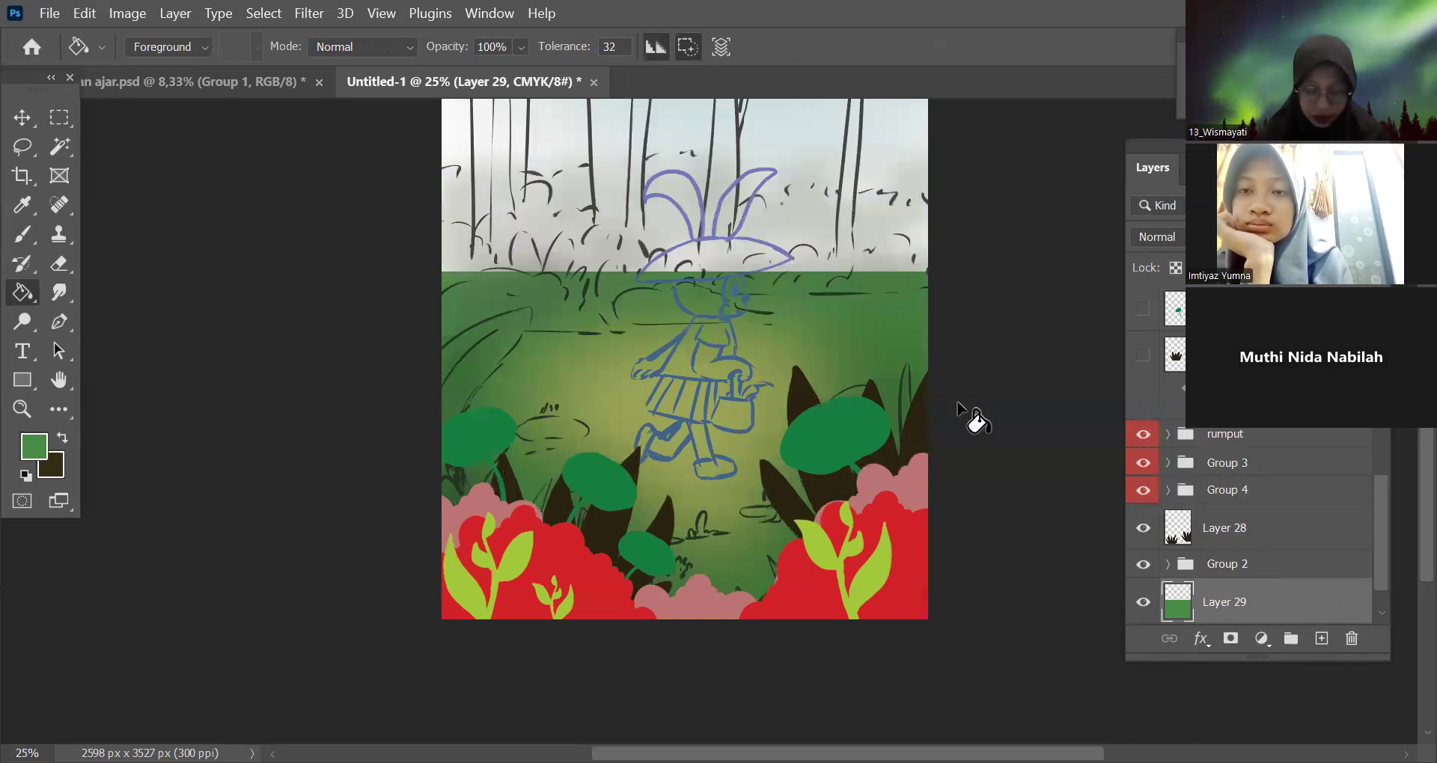
key("ctrl+minus")
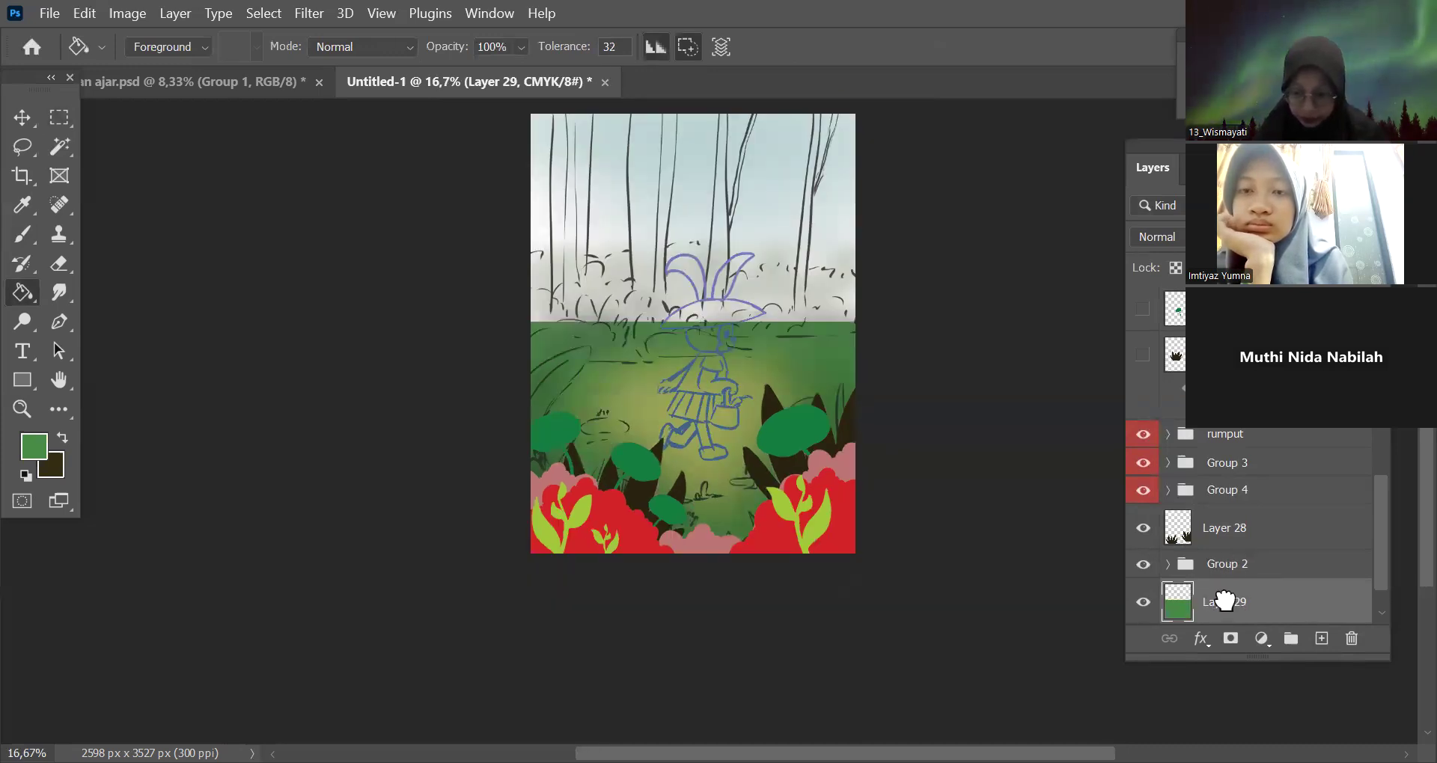
left_click_drag(1228, 638, 1340, 597)
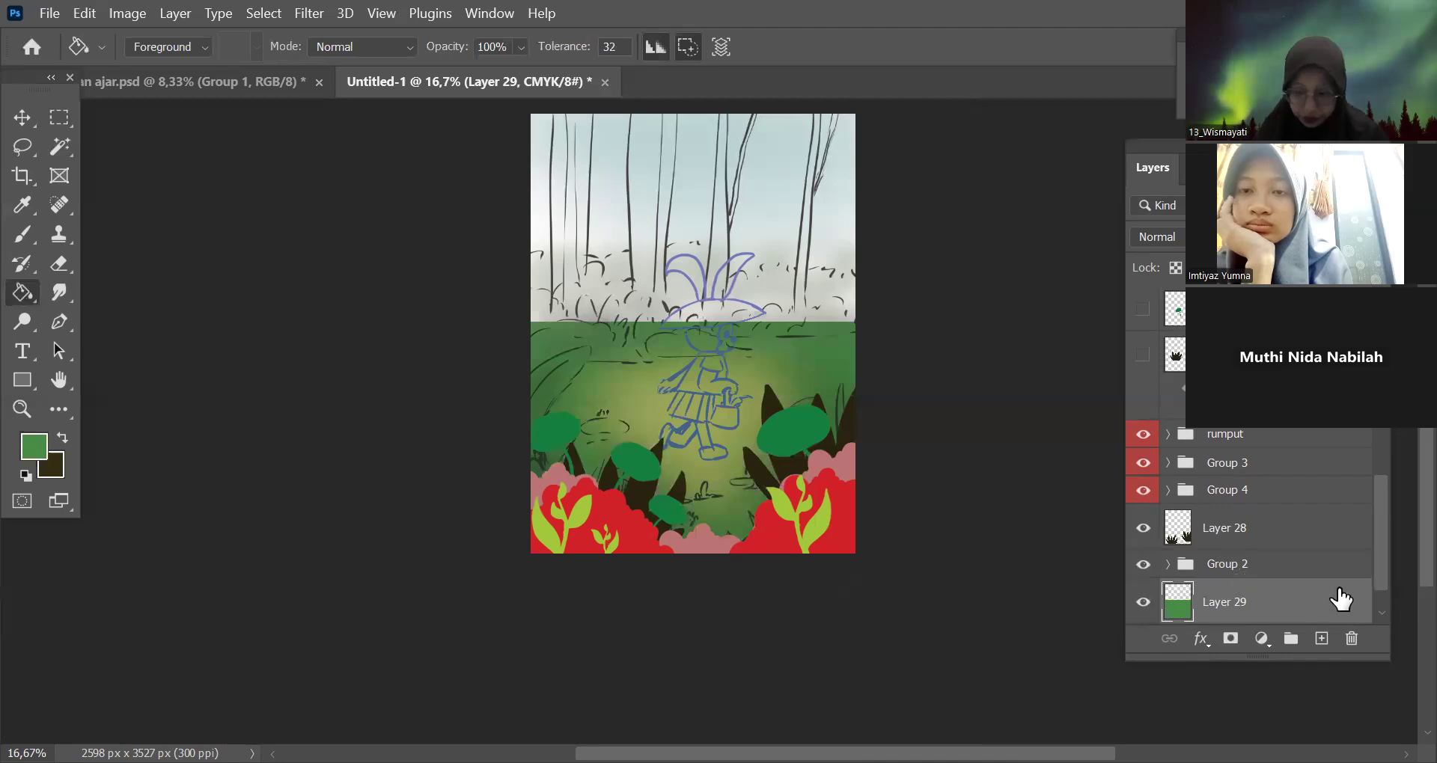
left_click(1321, 638)
key("ctrl+plus")
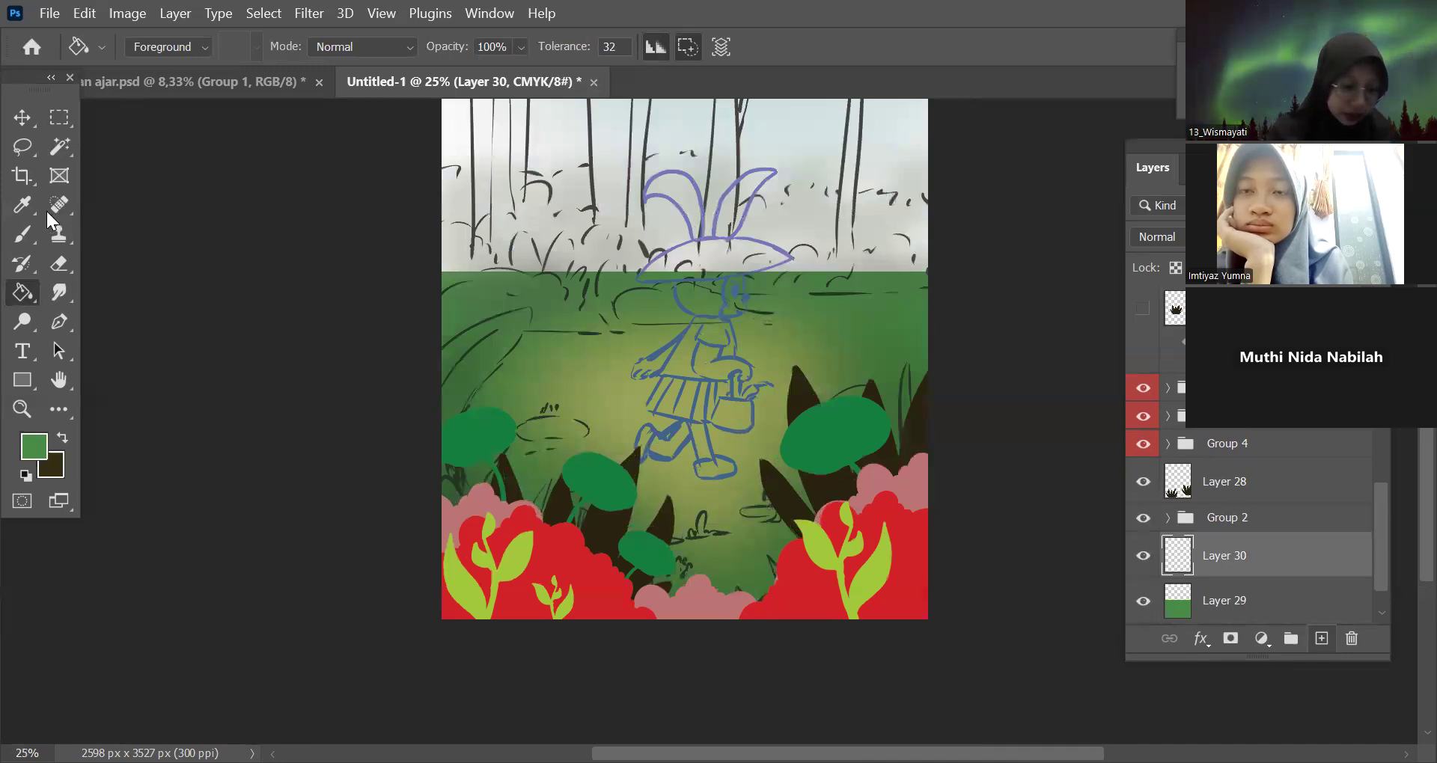
left_click(23, 234)
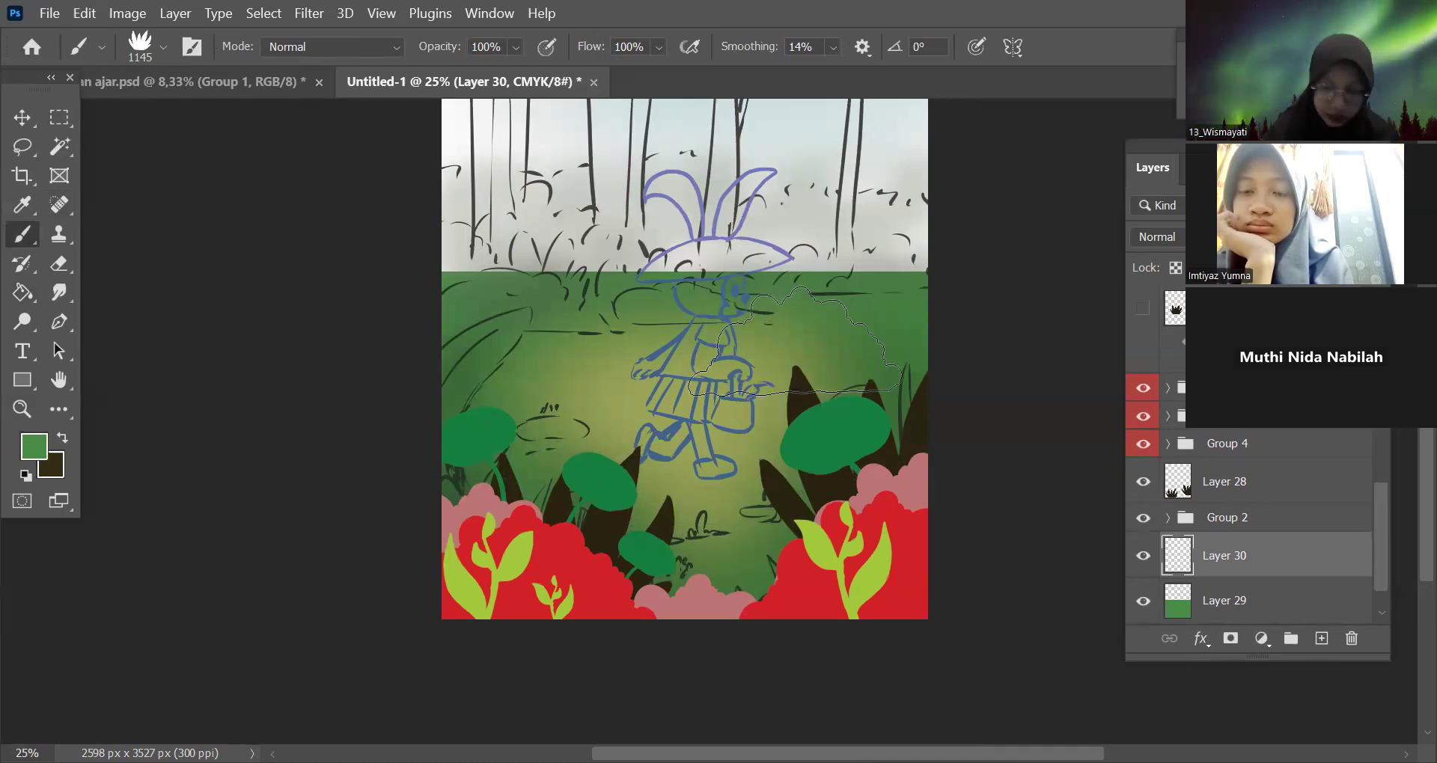
left_click(806, 345)
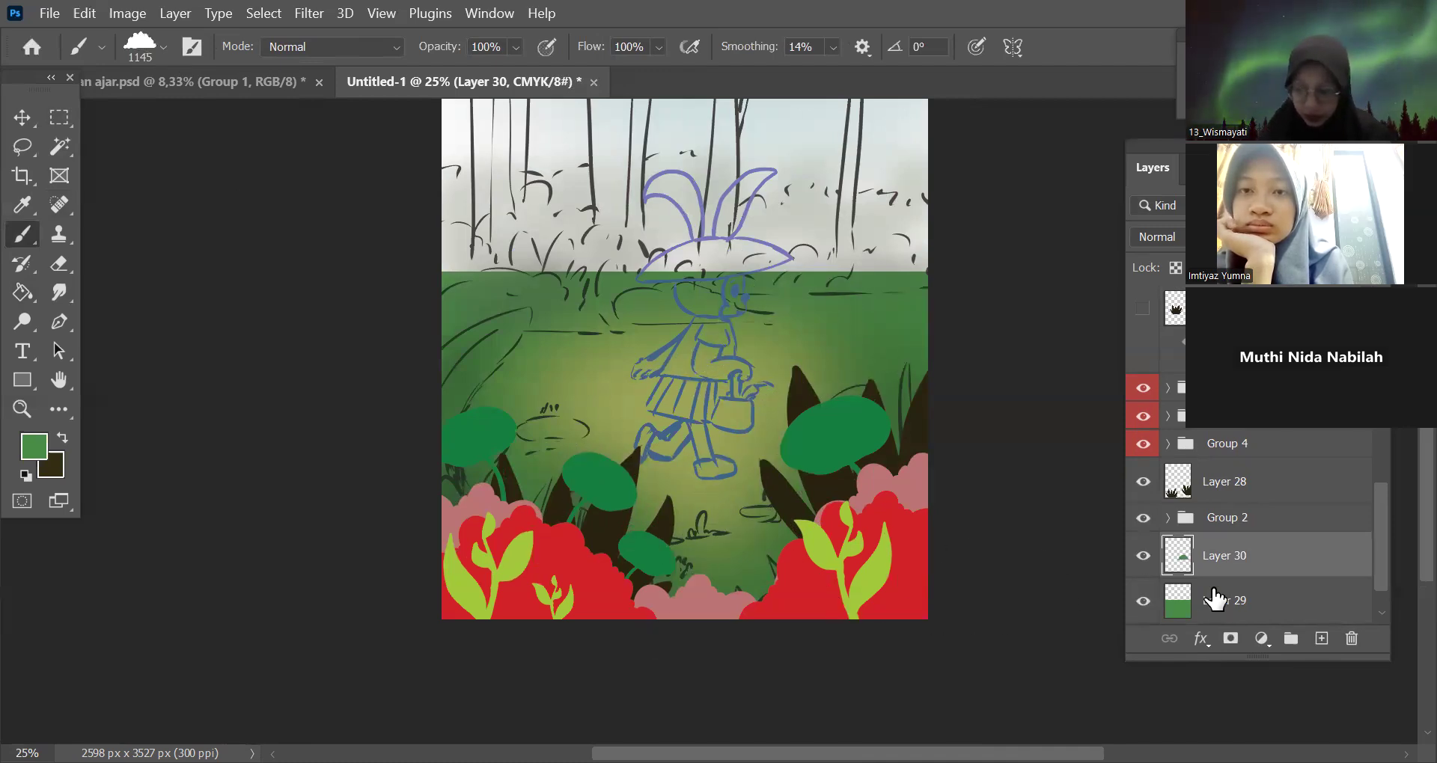
key("ctrl+z")
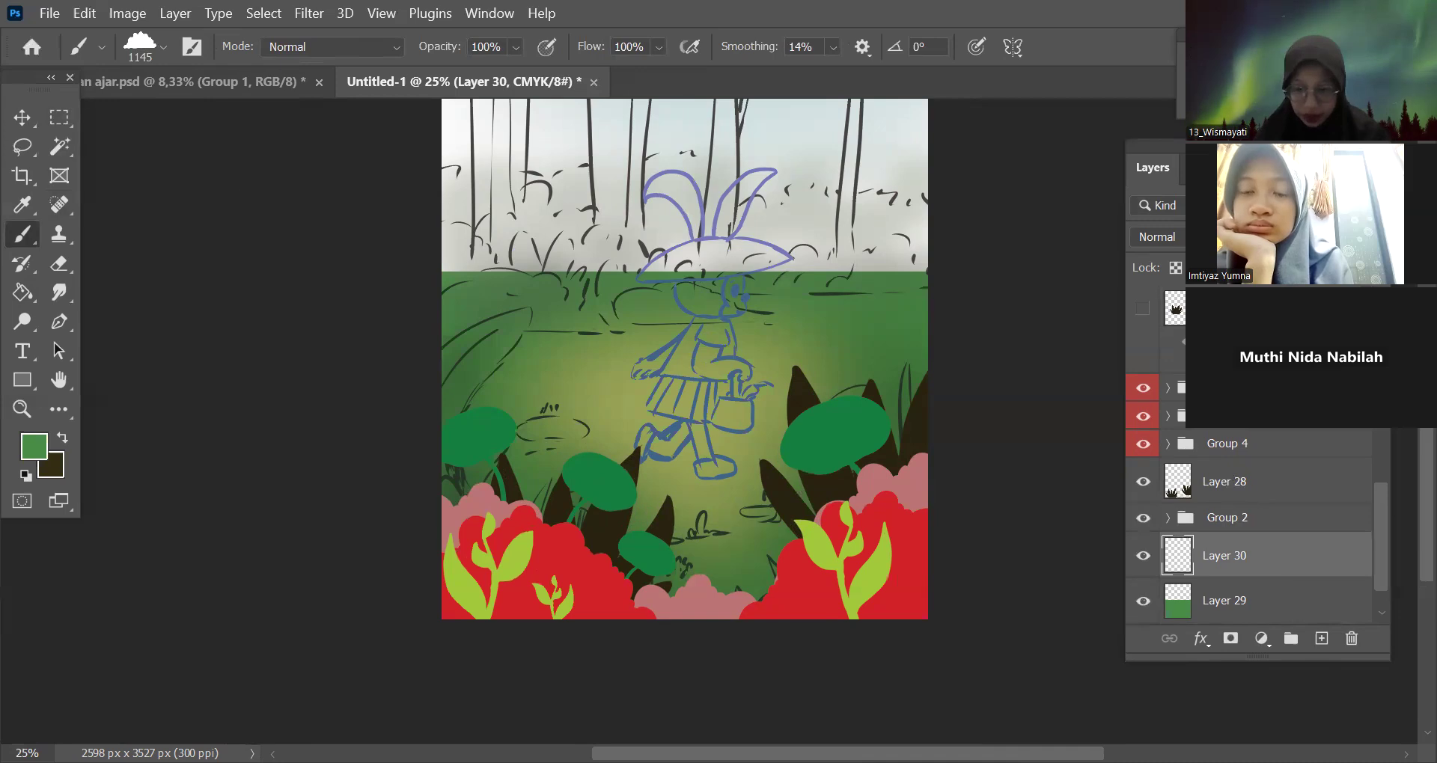
Add a layer above the rumput group and set the foreground color to dark green #062c1c.
left_click(1272, 388)
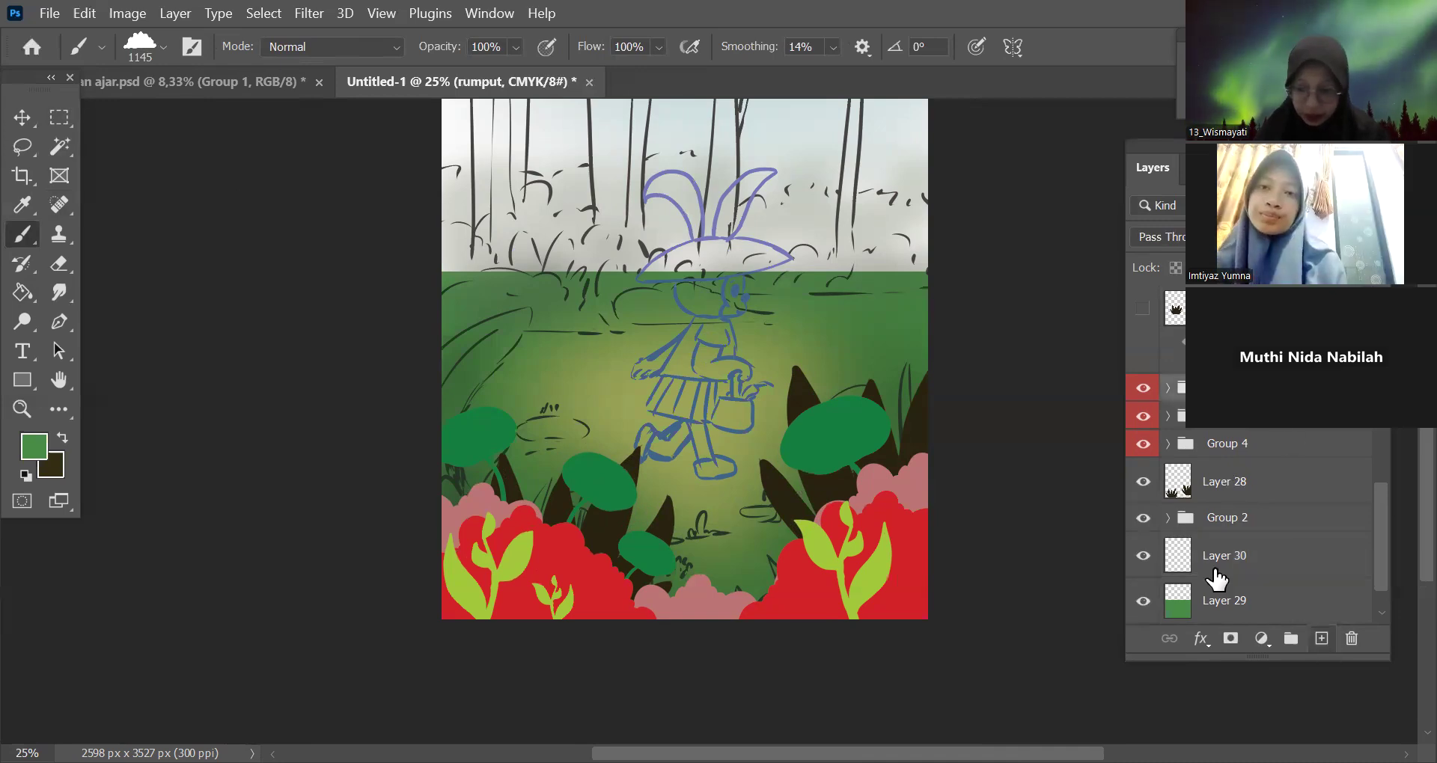
key("ctrl+shift+alt+n")
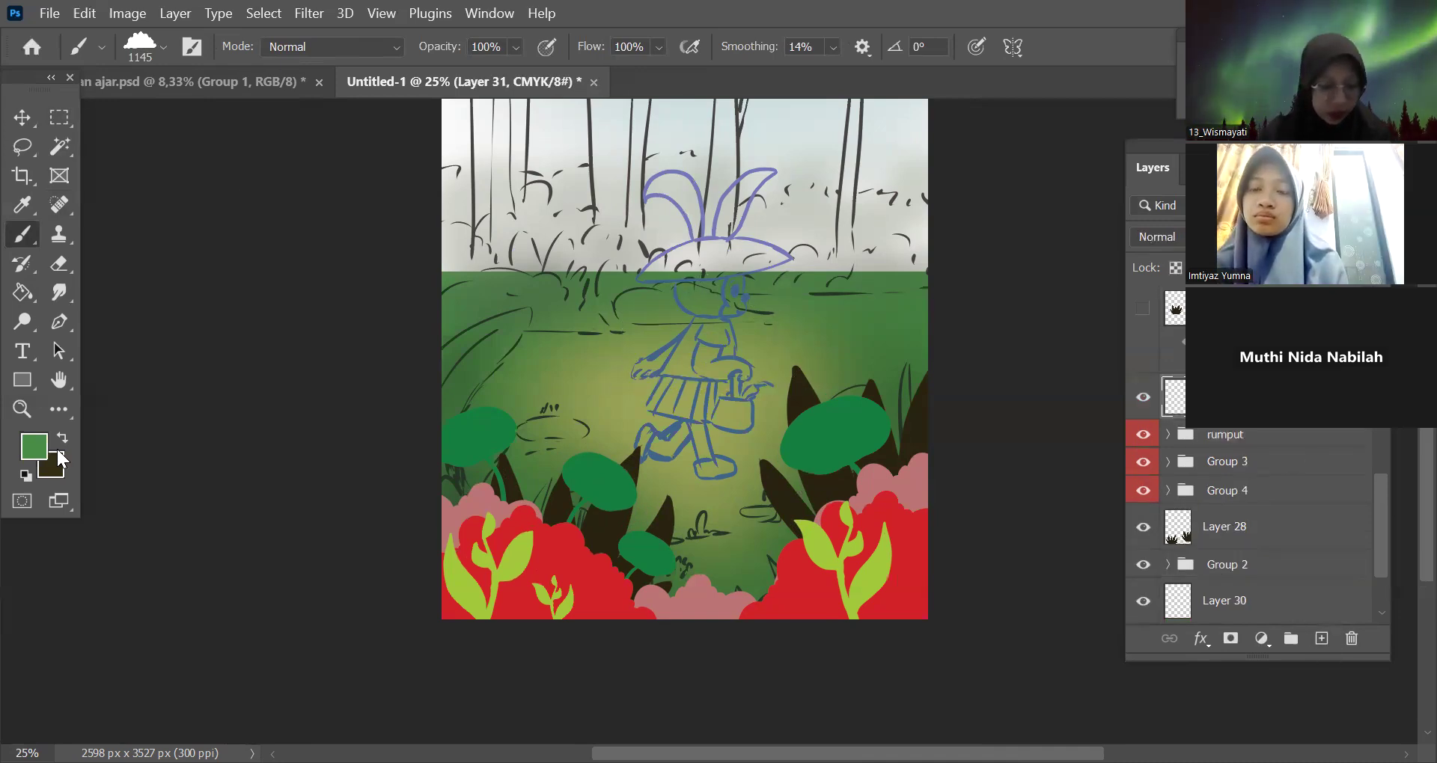
left_click(34, 447)
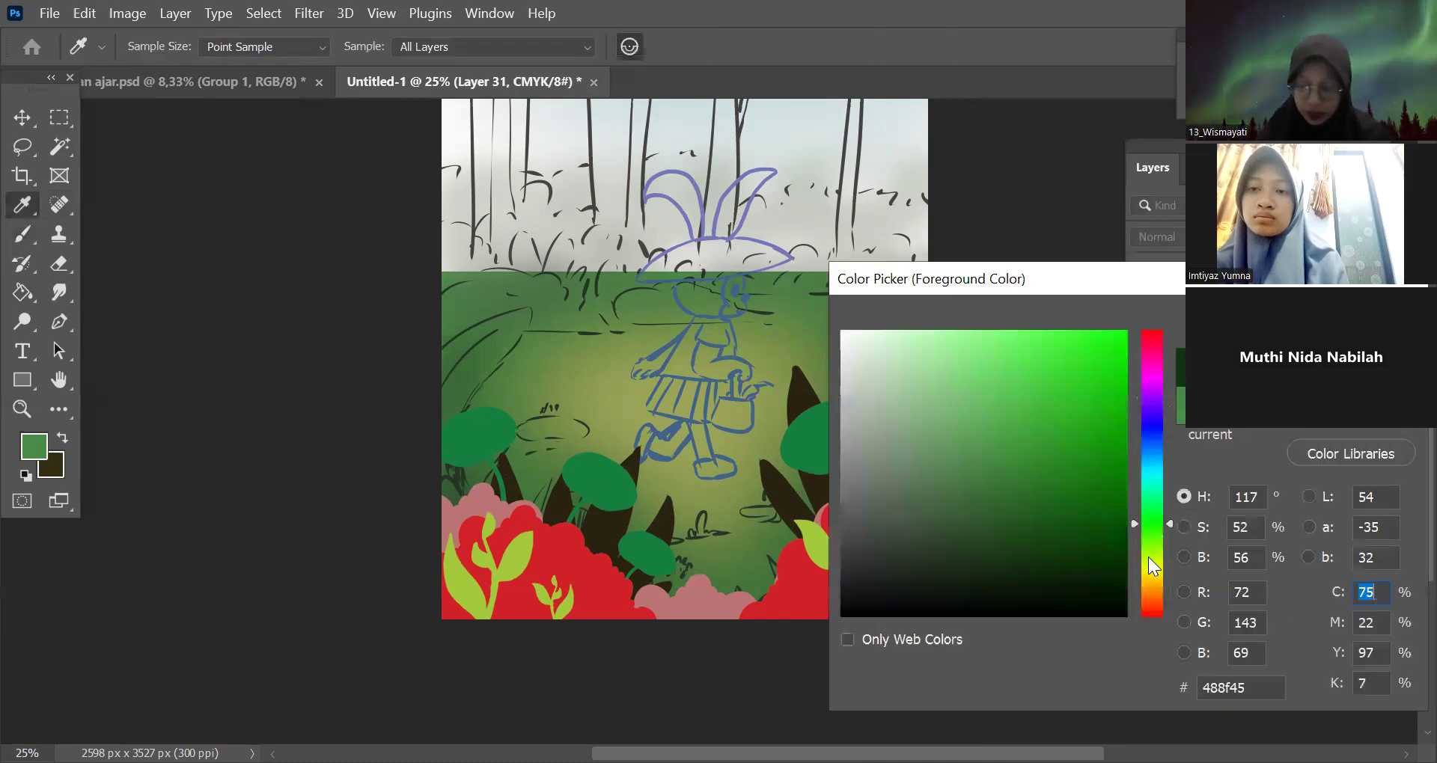
left_click(1153, 495)
left_click(1090, 567)
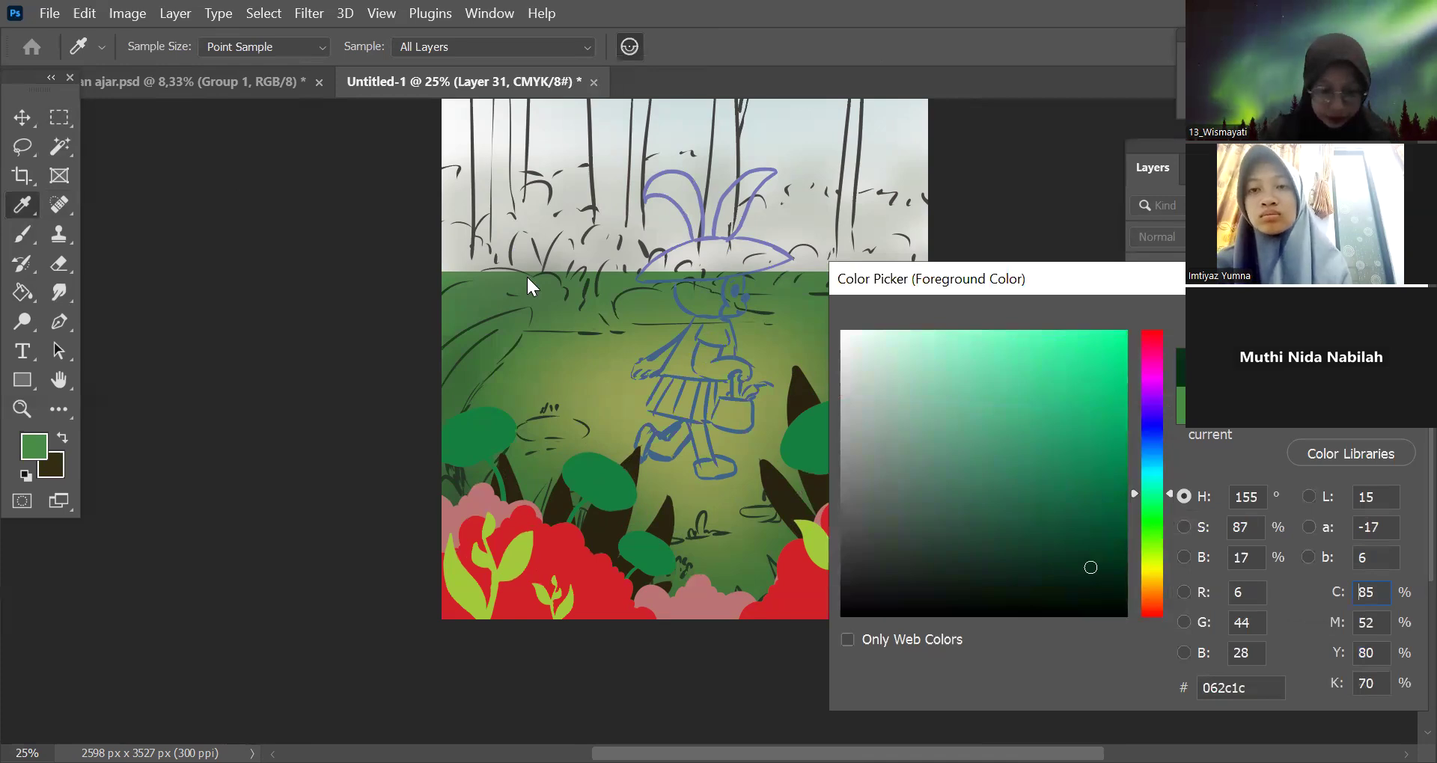
key("Return")
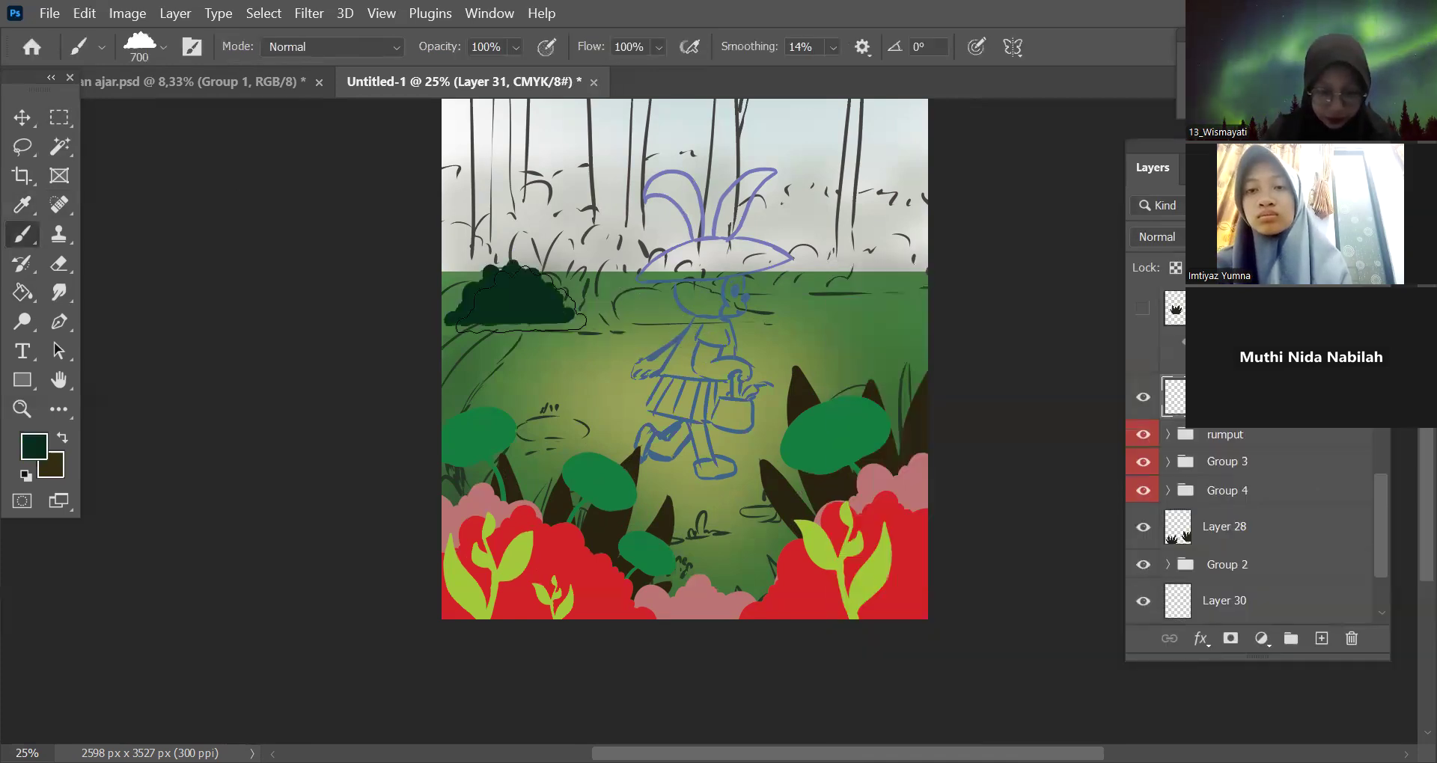
Stamp a dark green bush at 700 px on the left part of the horizon on Layer 31 and enlarge it slightly.
left_click(594, 299, "ctrl")
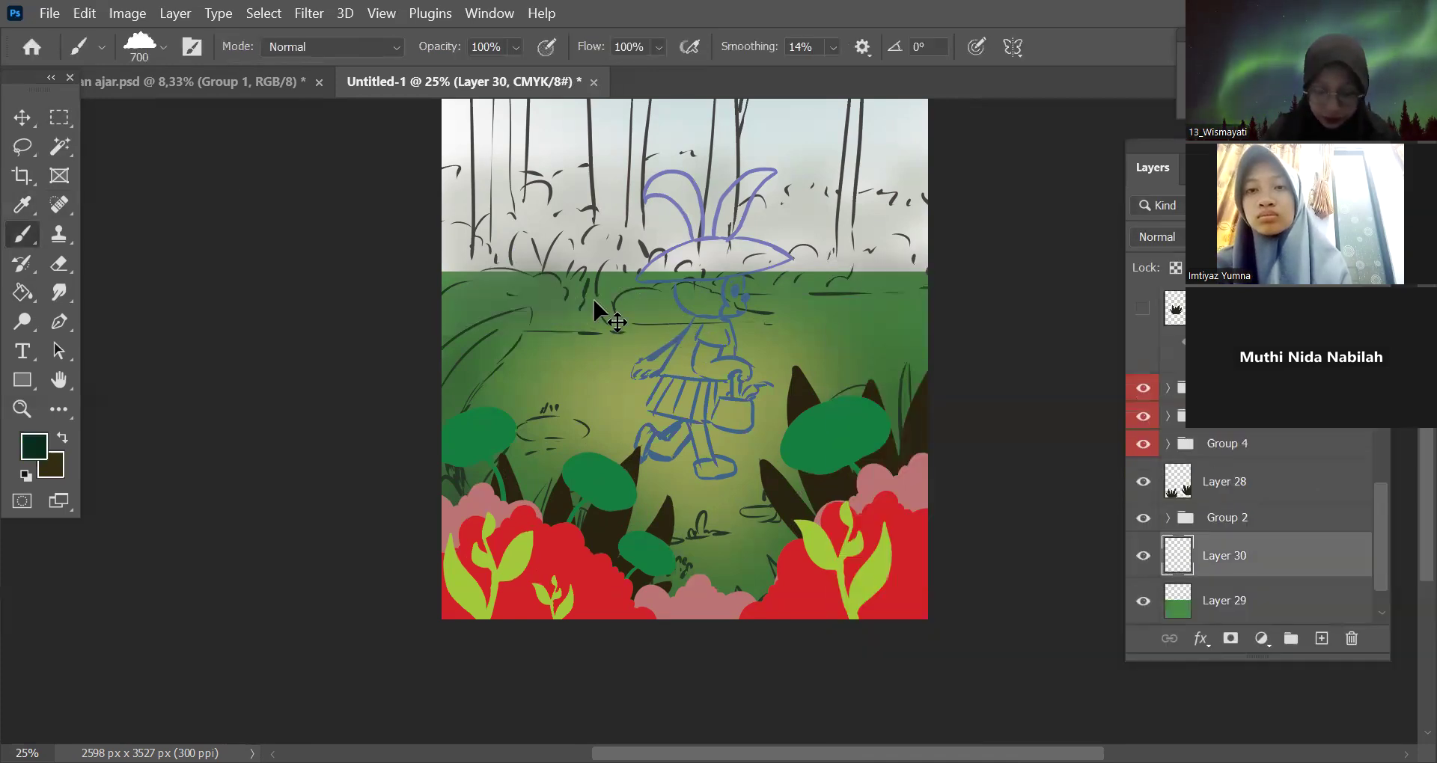
left_click(1321, 640)
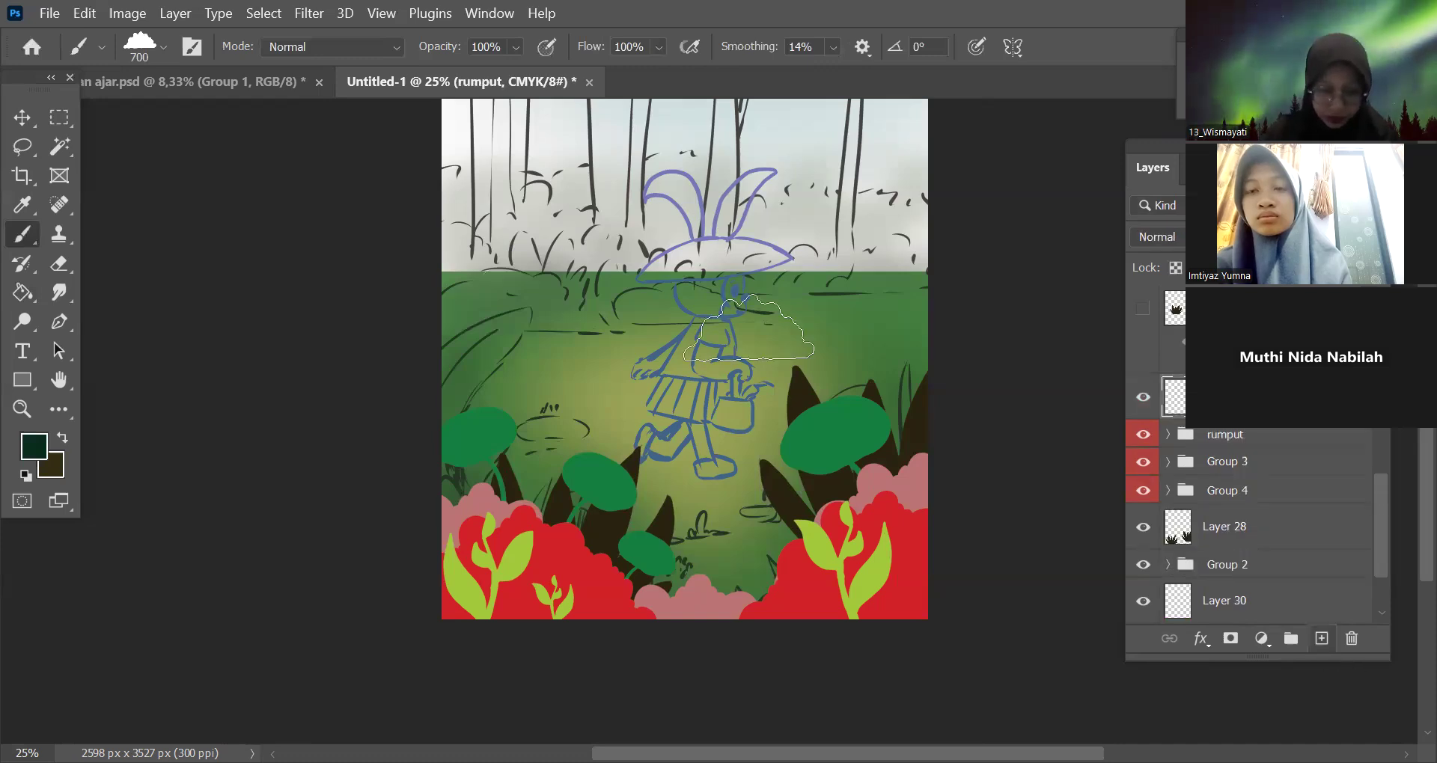
left_click(509, 297)
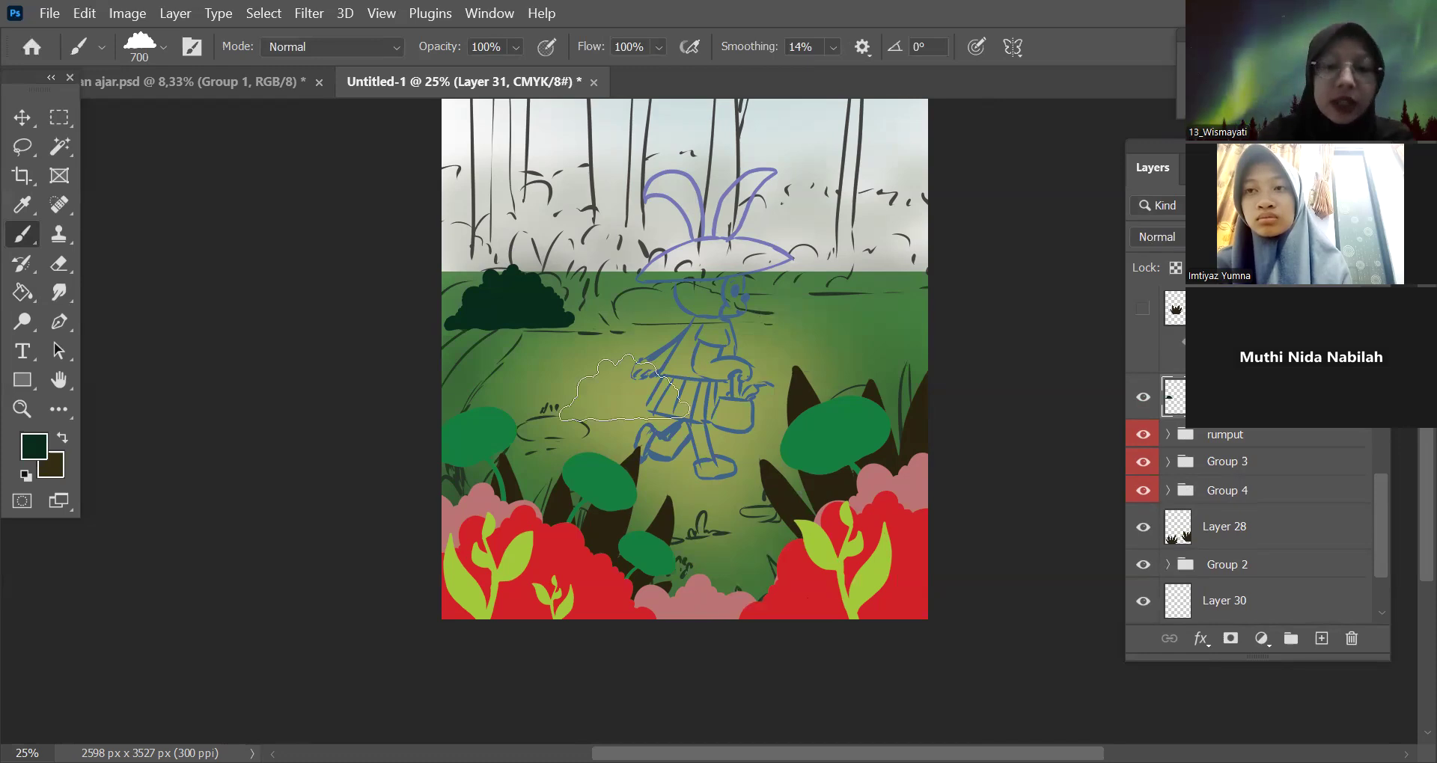
key("ctrl+t")
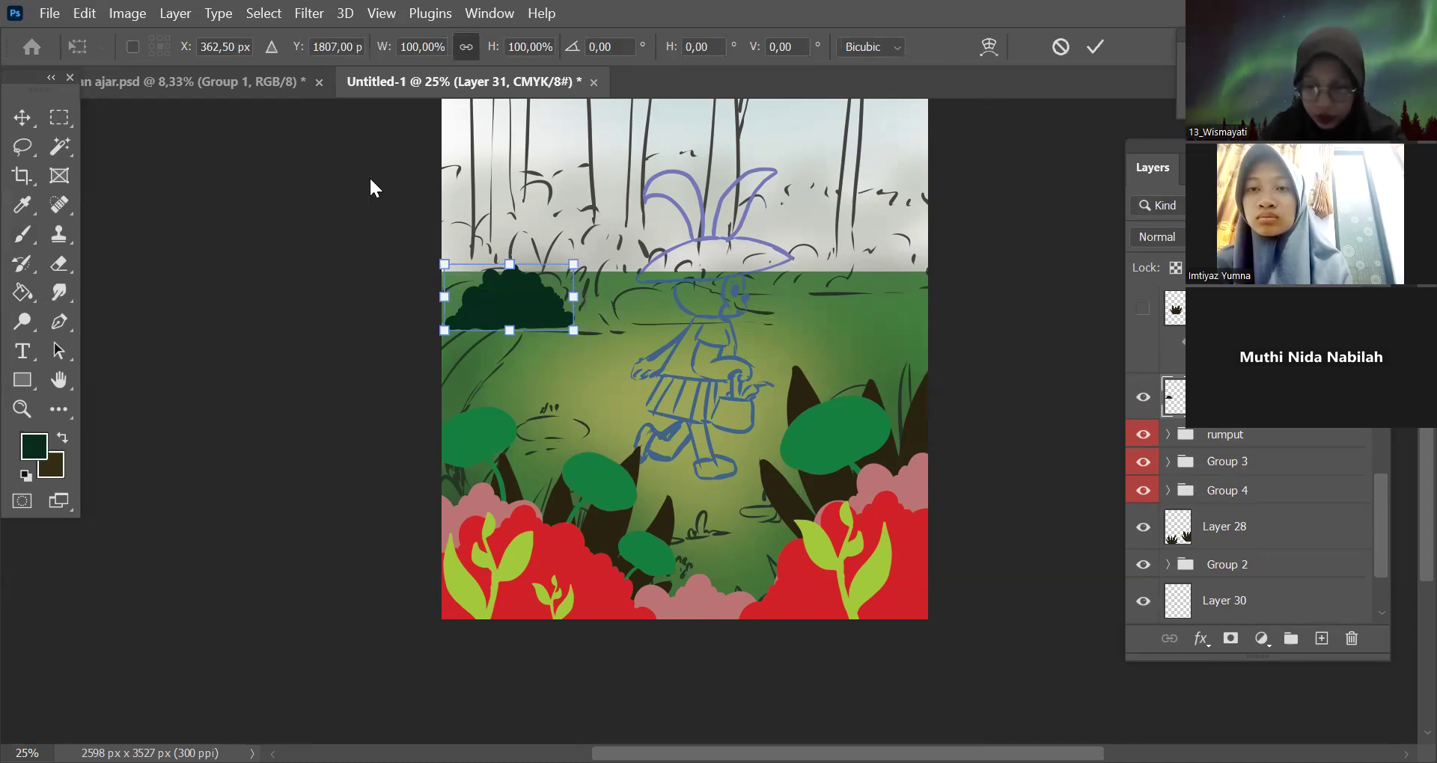
key("ctrl+z")
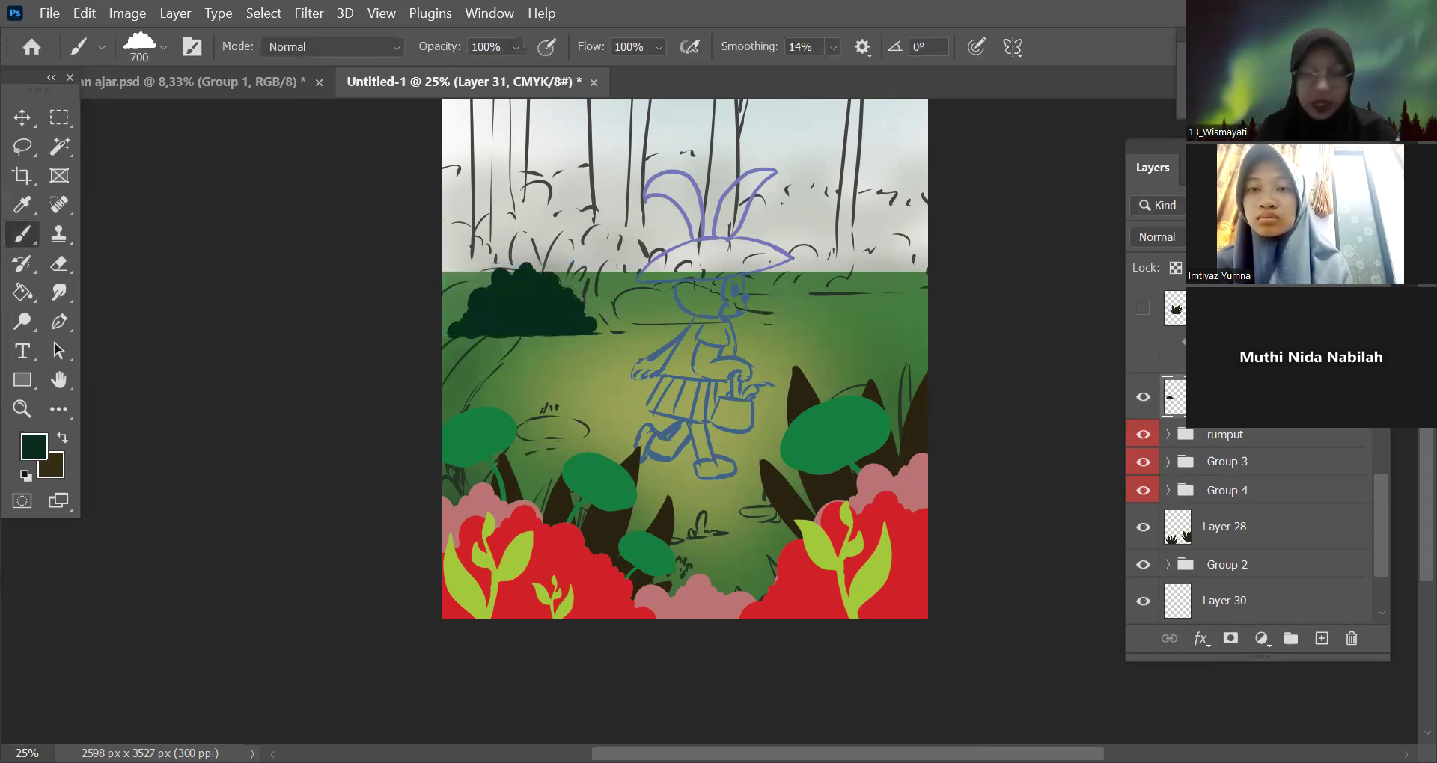
Duplicate the dark green bush and place the copy to its right along the horizon, slightly higher.
key("ctrl+j")
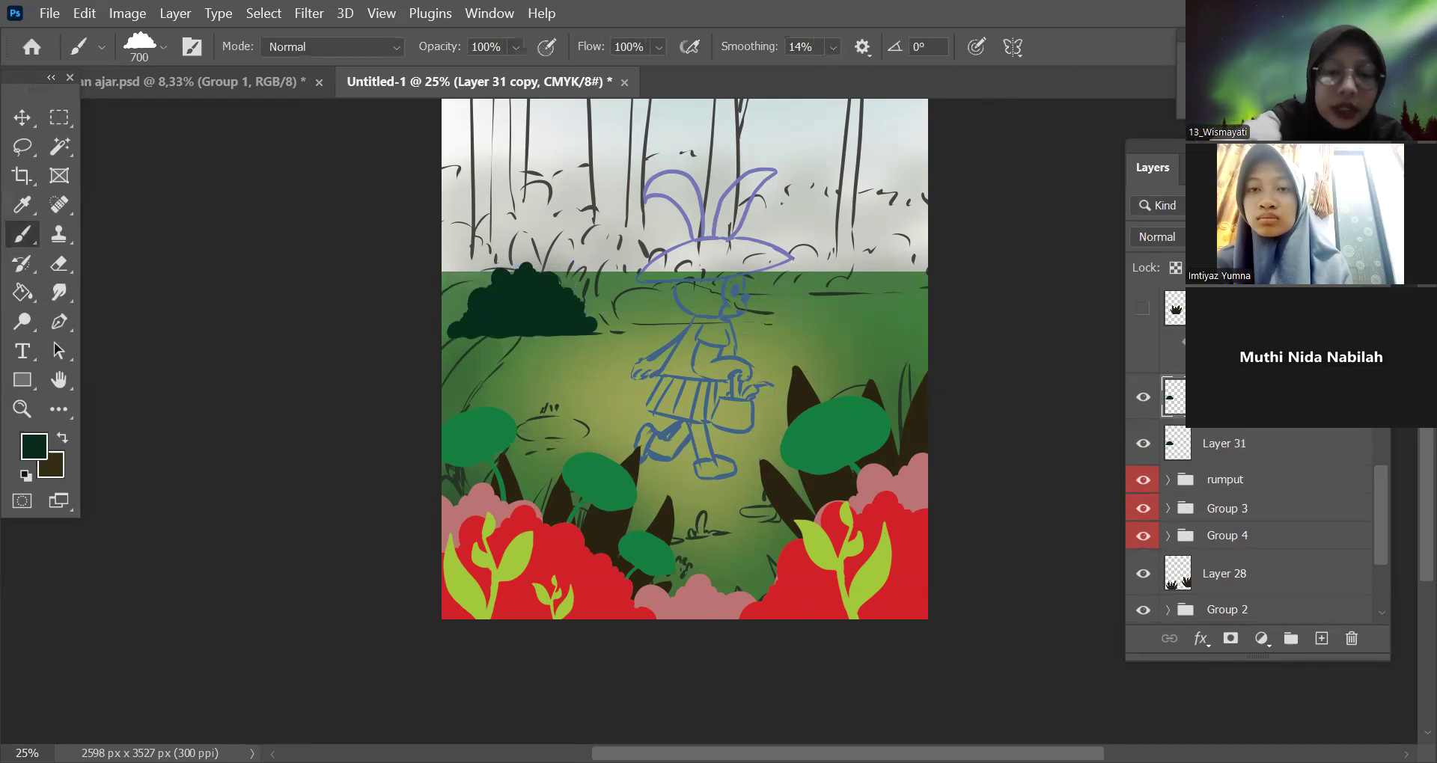
key("ctrl+t")
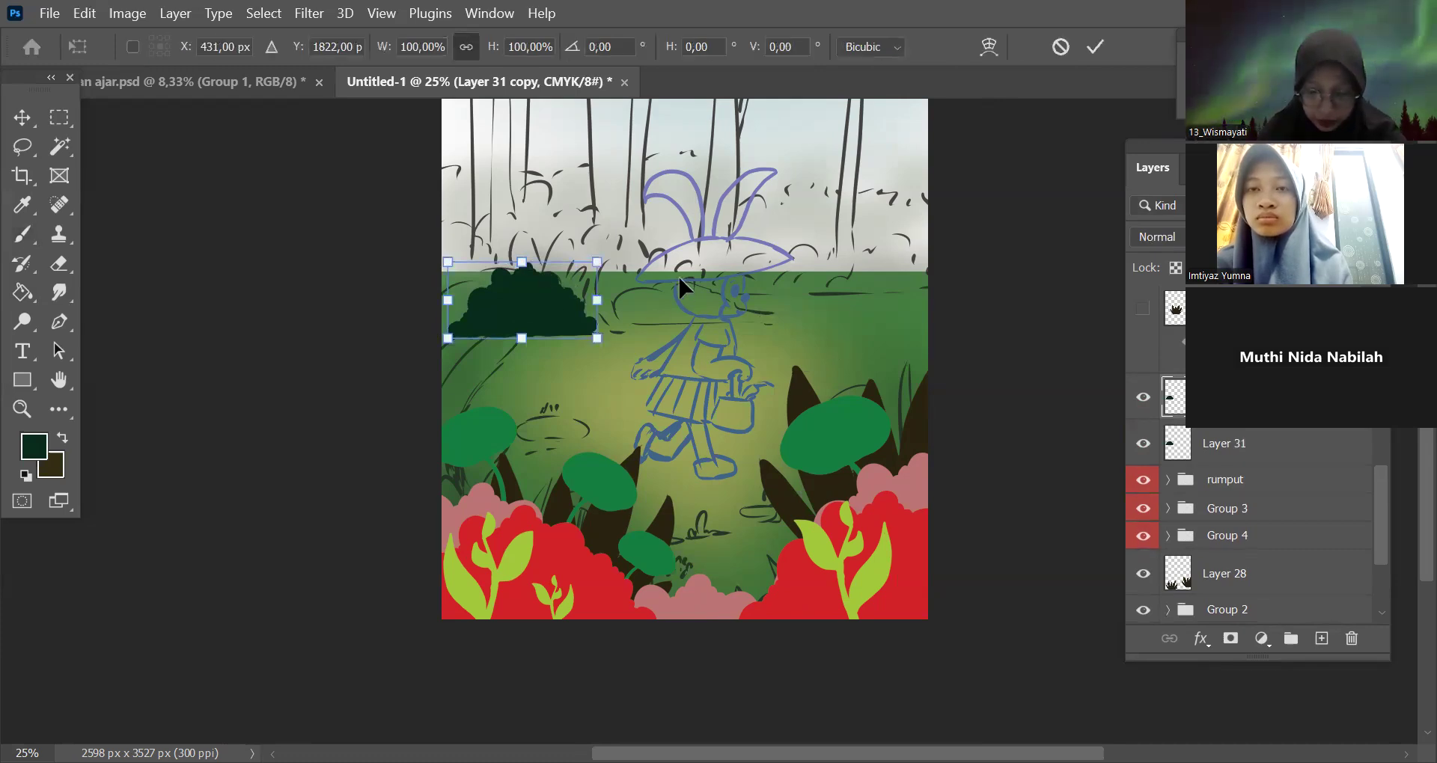
left_click_drag(529, 287, 664, 273)
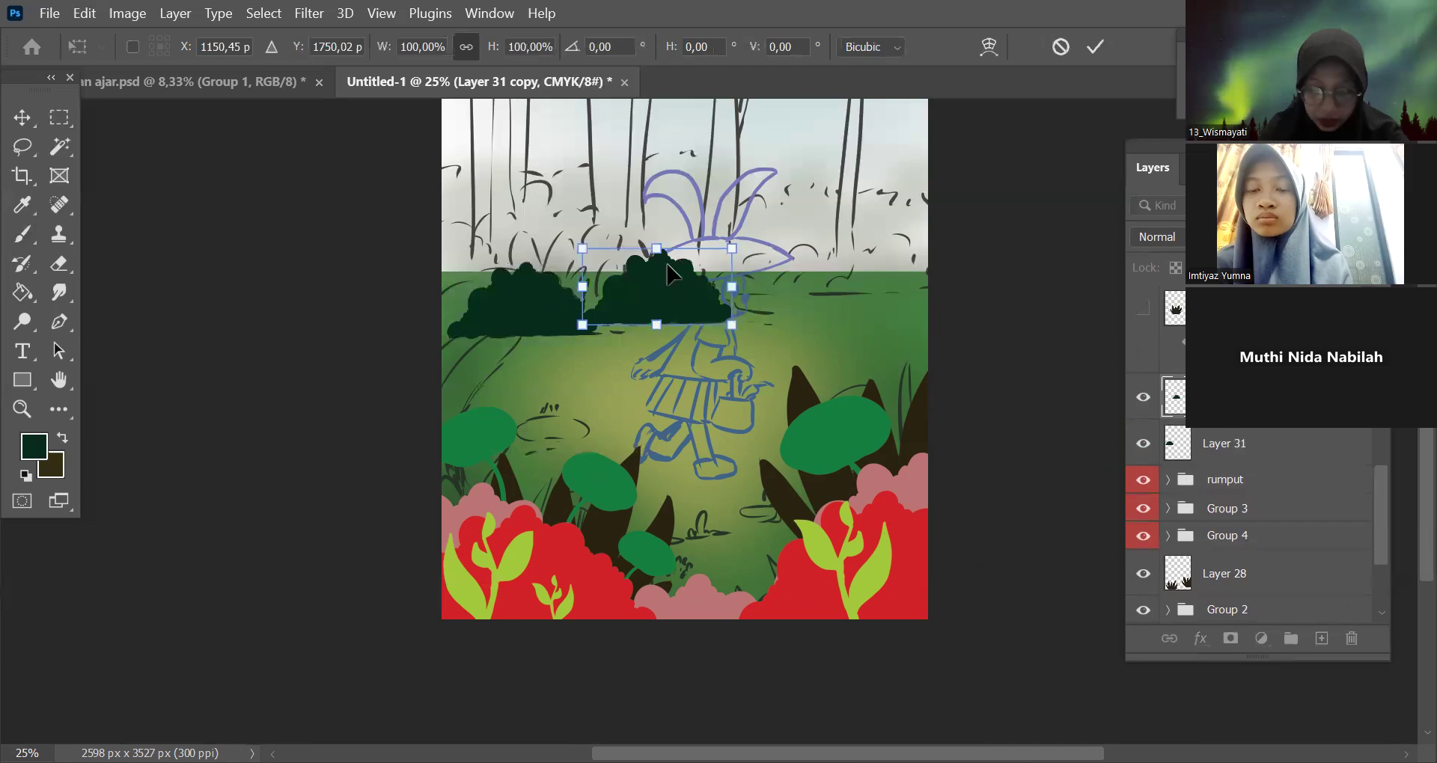
Warp the second dark green bush, reshaping its crown and stretching its lower edge downward and outward, and apply the warp.
left_click(990, 49)
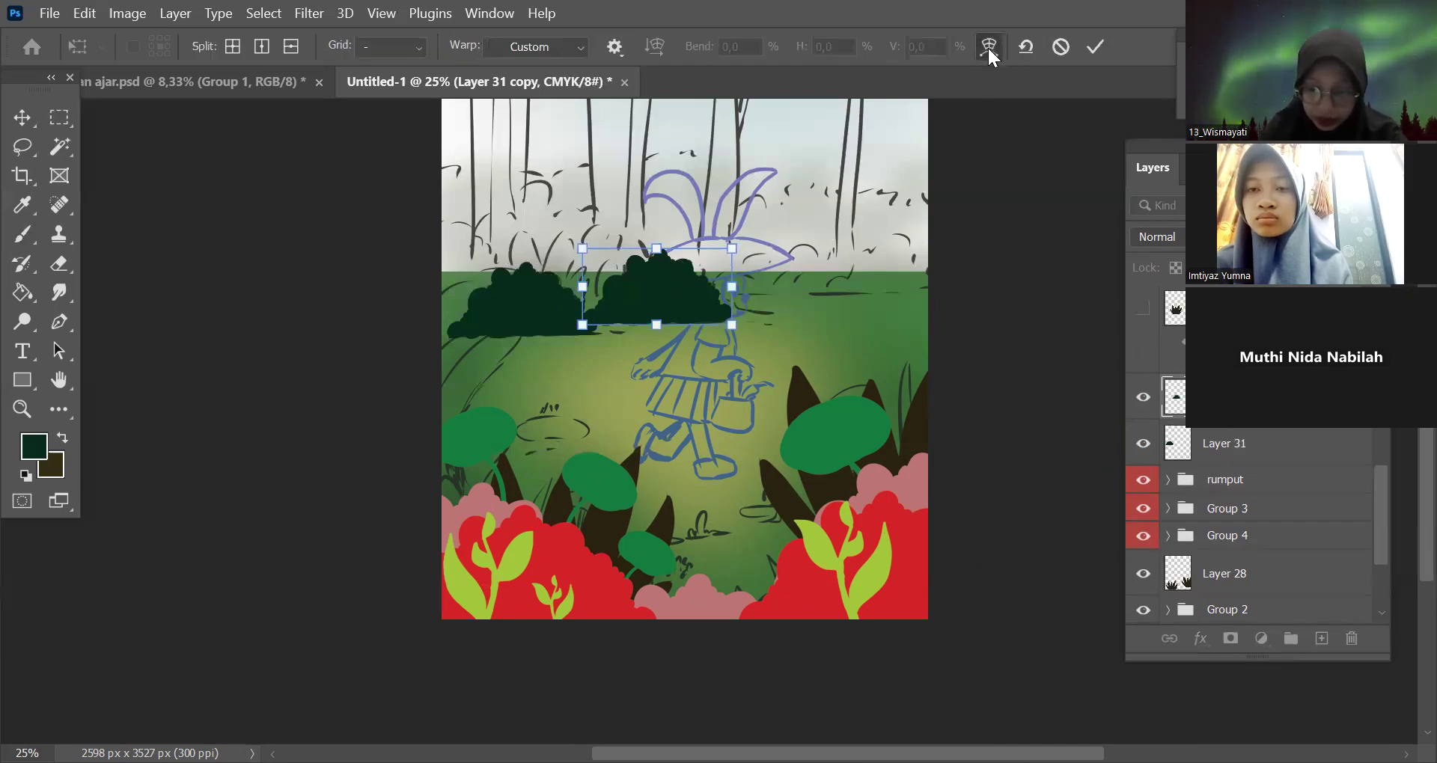
left_click(989, 49)
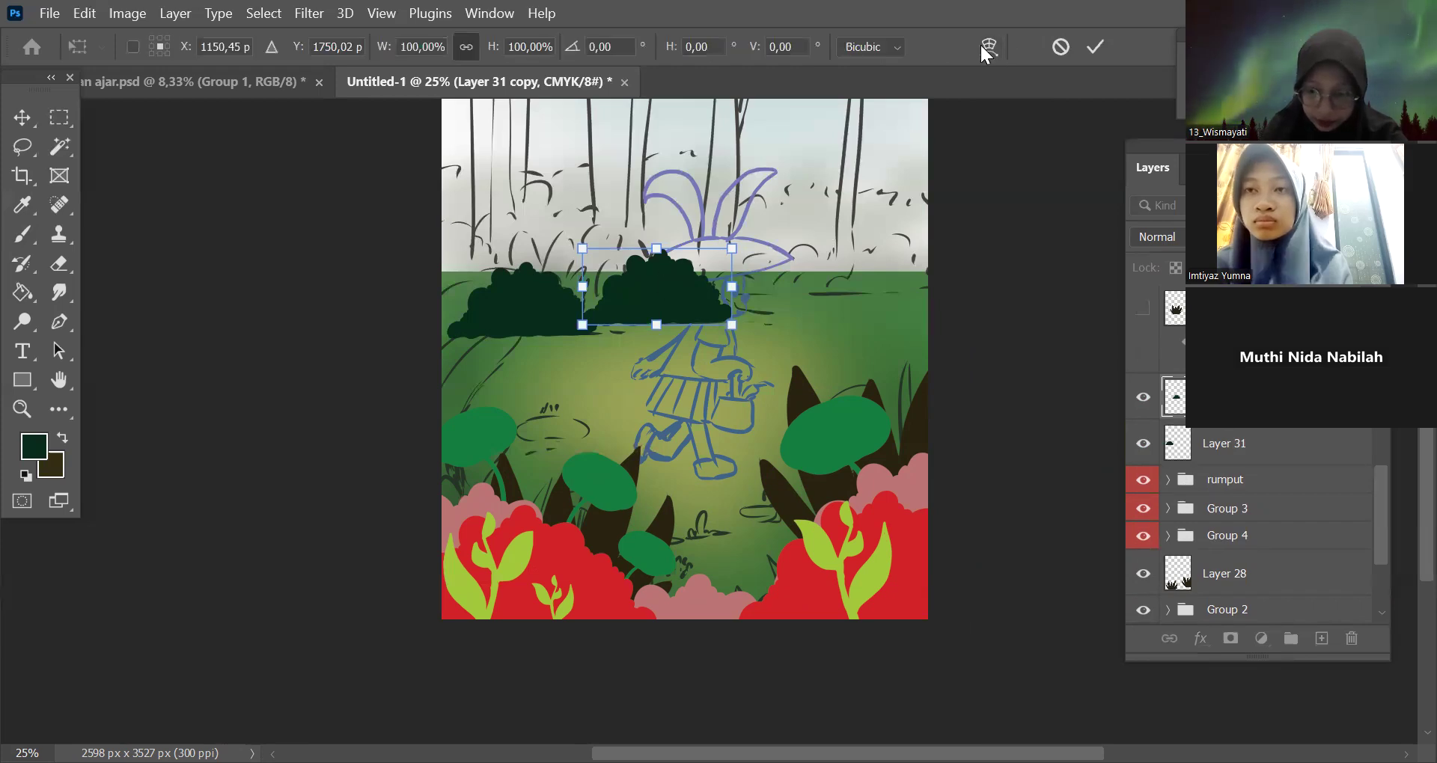
left_click_drag(651, 296, 720, 281)
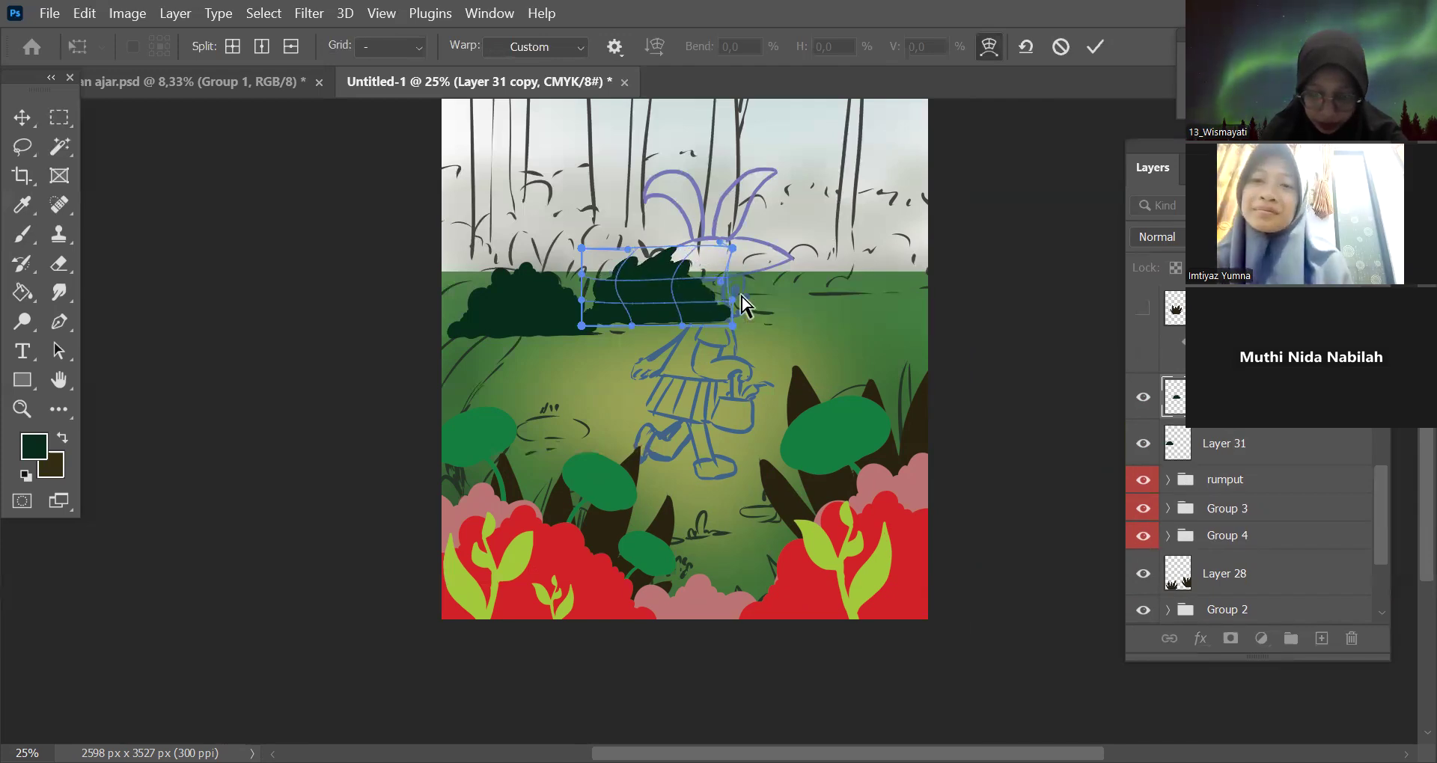
left_click_drag(733, 326, 744, 335)
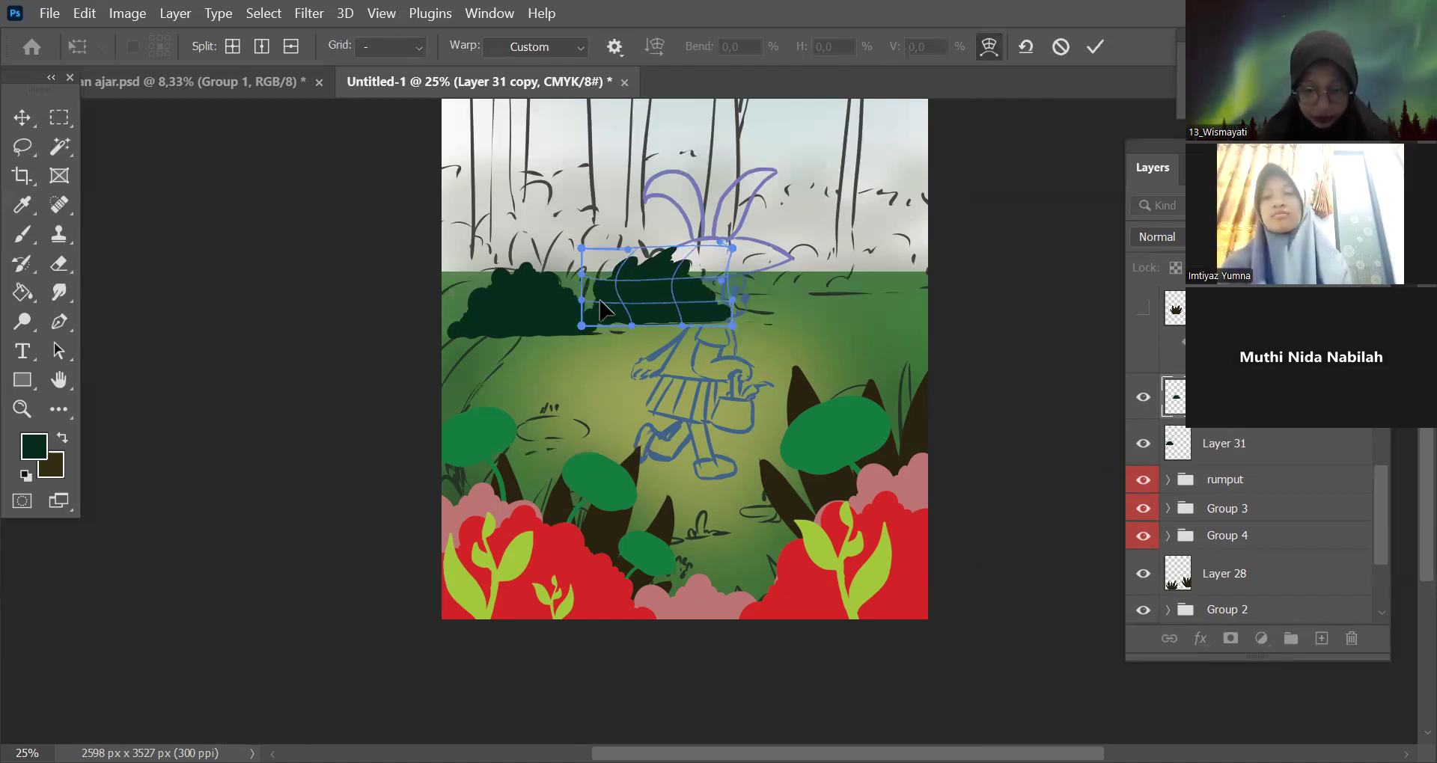
left_click_drag(583, 300, 610, 274)
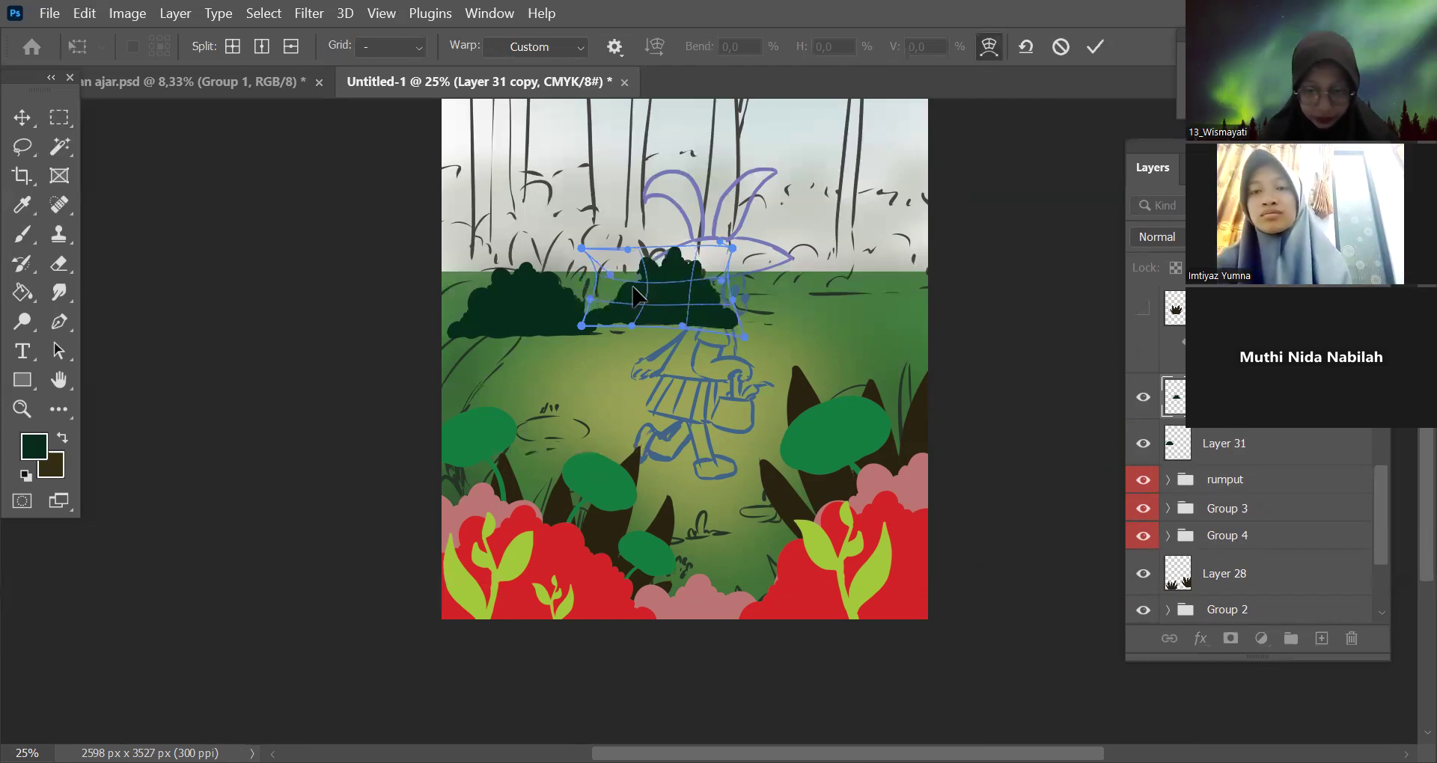
left_click_drag(733, 298, 745, 295)
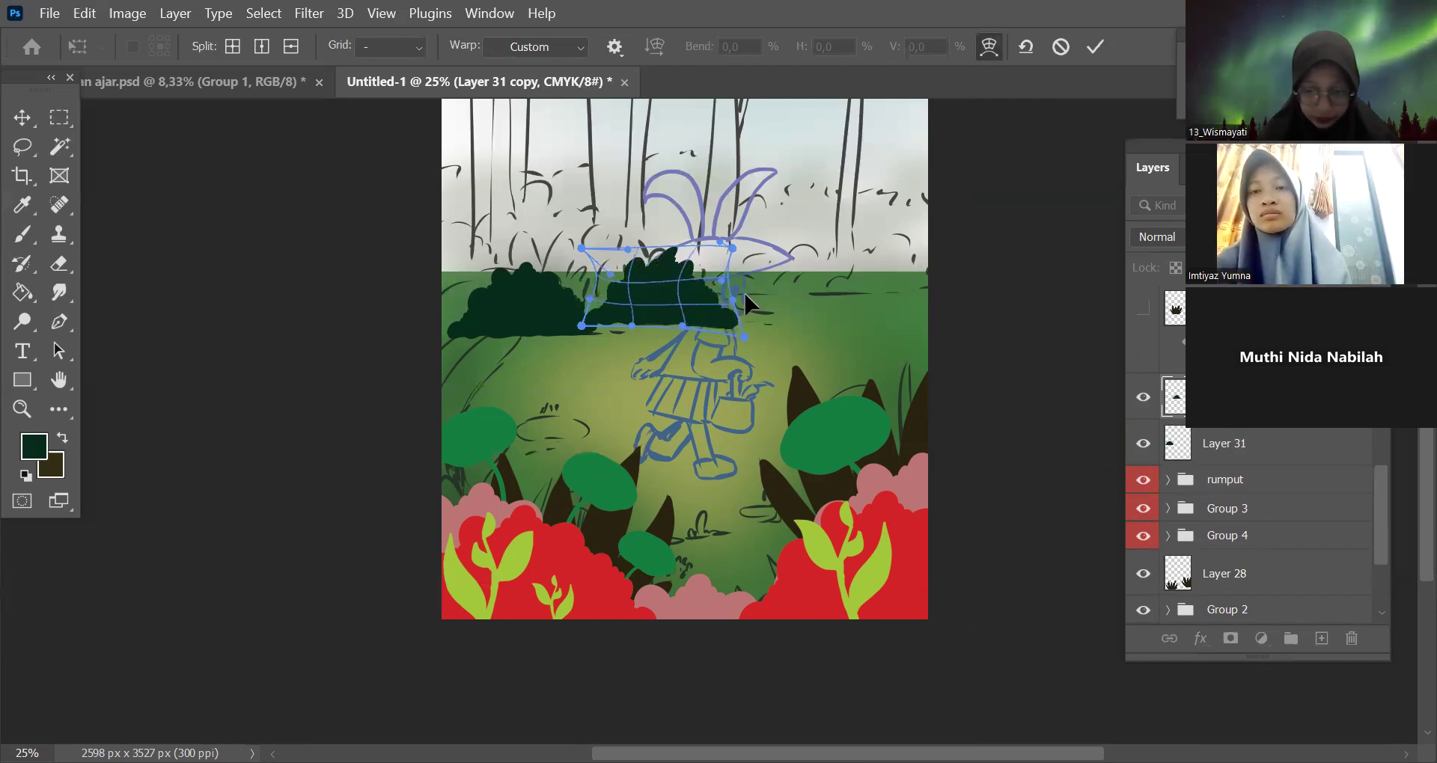
left_click_drag(625, 331, 627, 335)
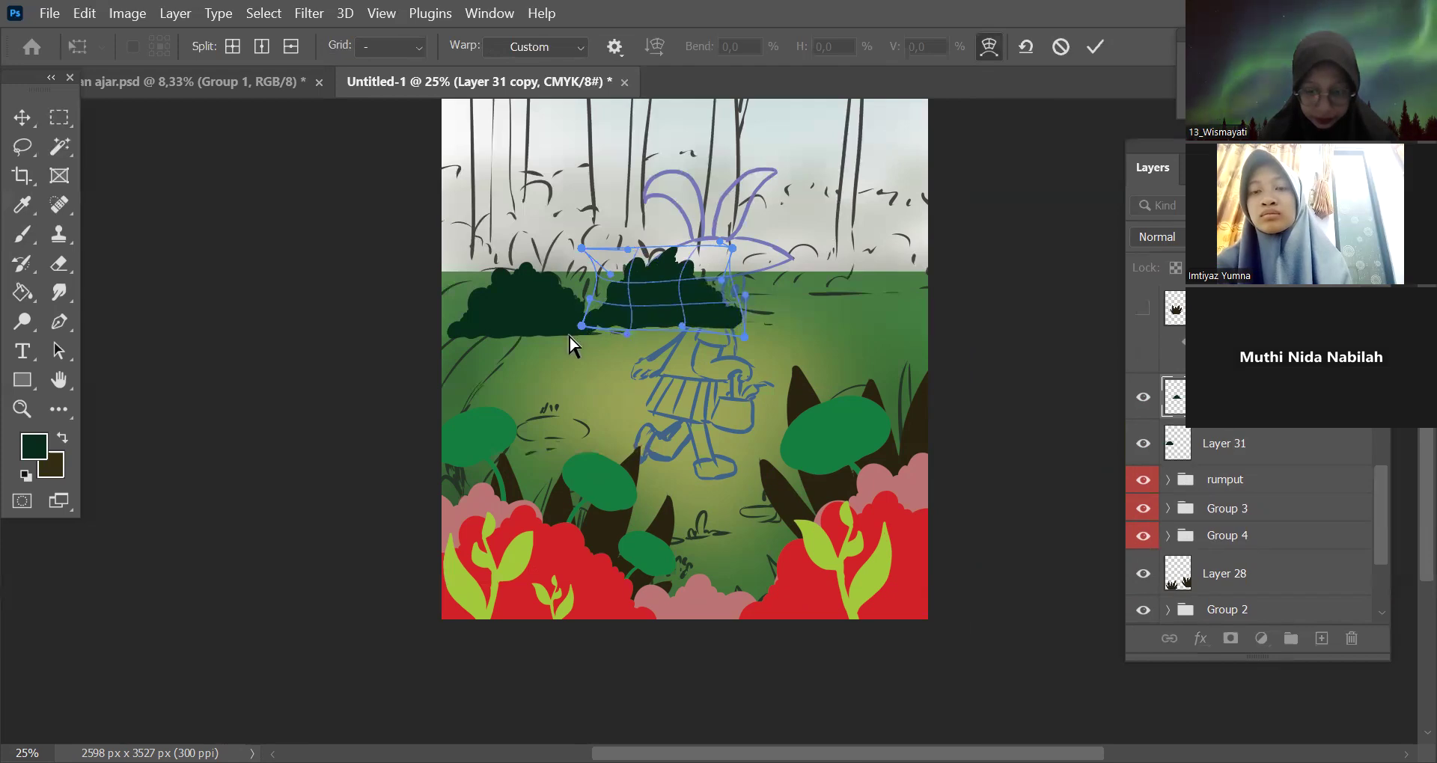
left_click(1095, 46)
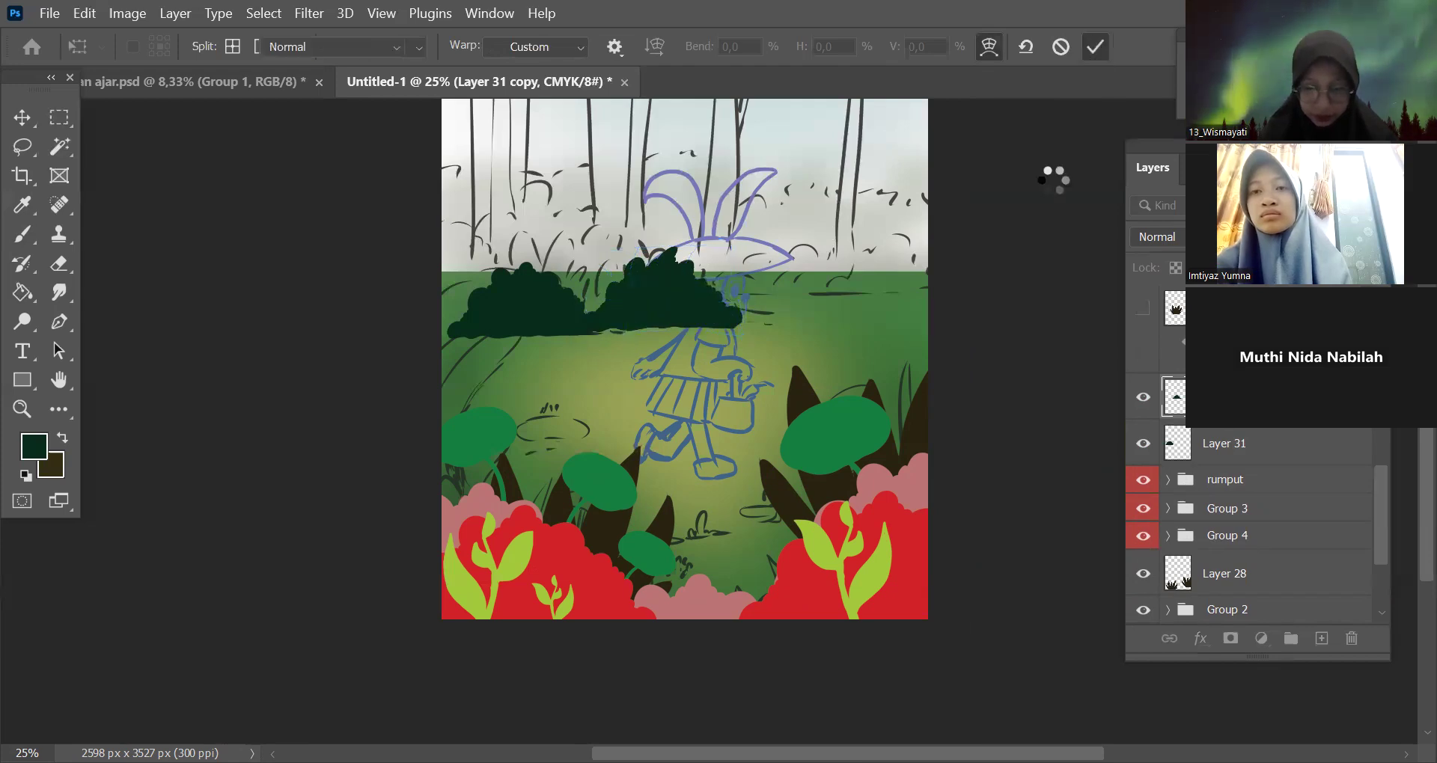
key("b")
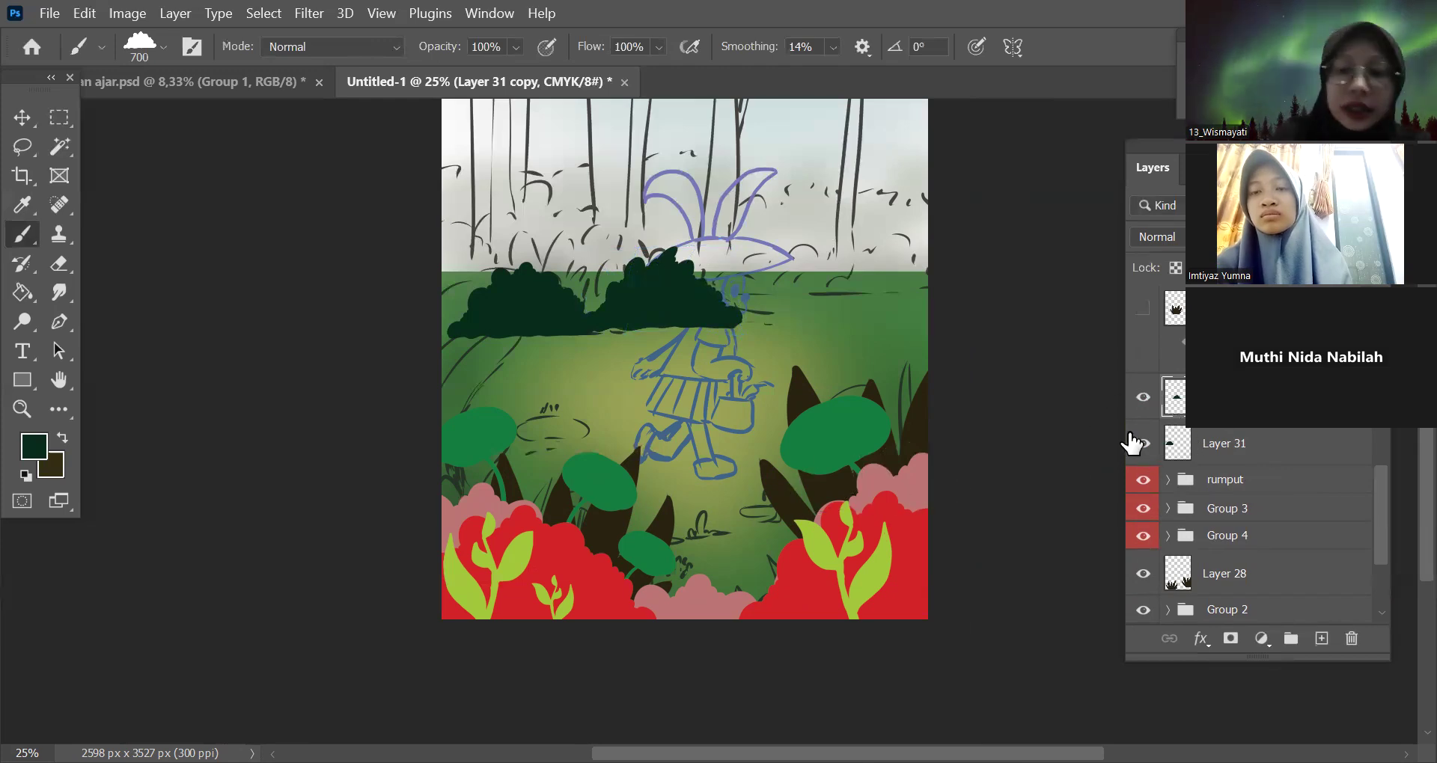
Duplicate the warped bush and place the copy farther right along the horizon, slightly higher than the original.
key("ctrl+j")
key("ctrl+t")
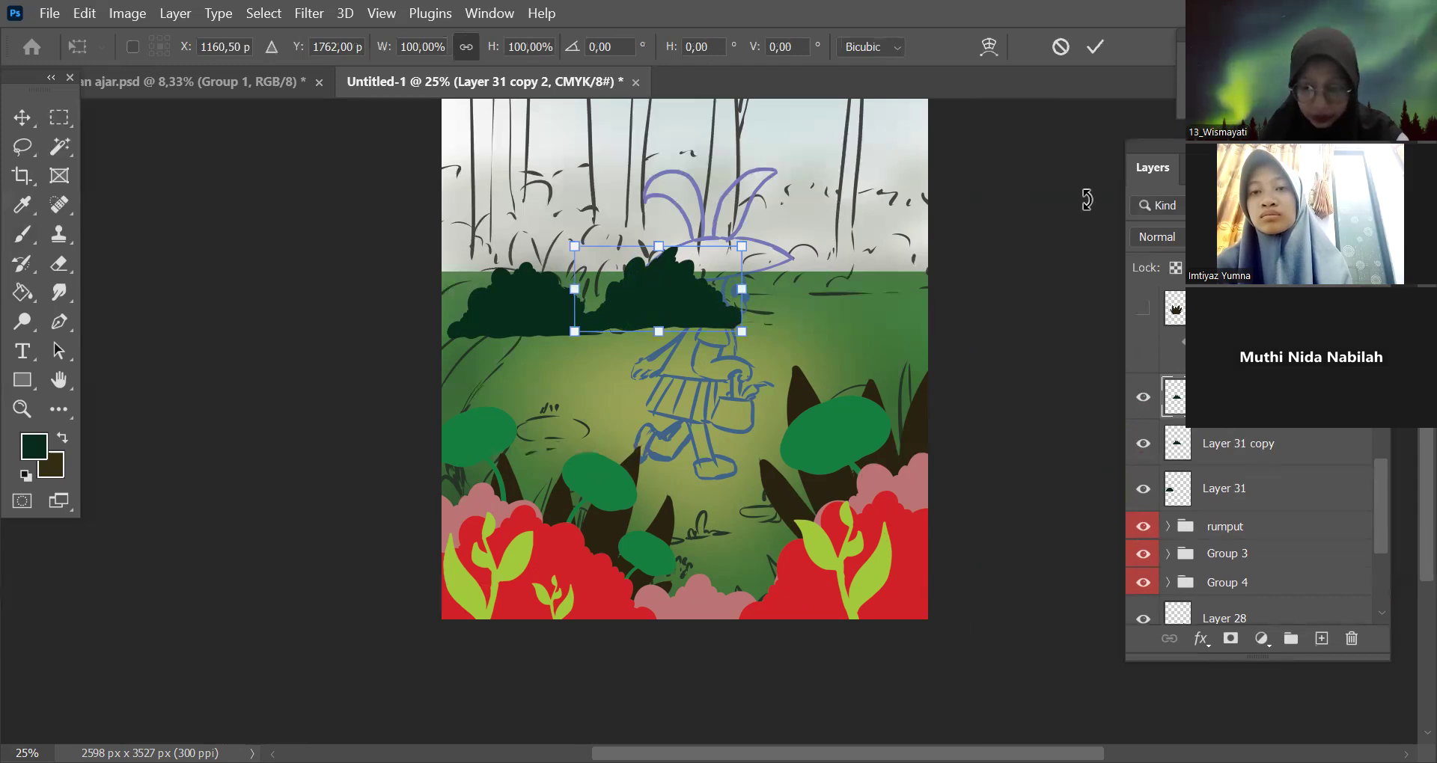
left_click(1095, 48)
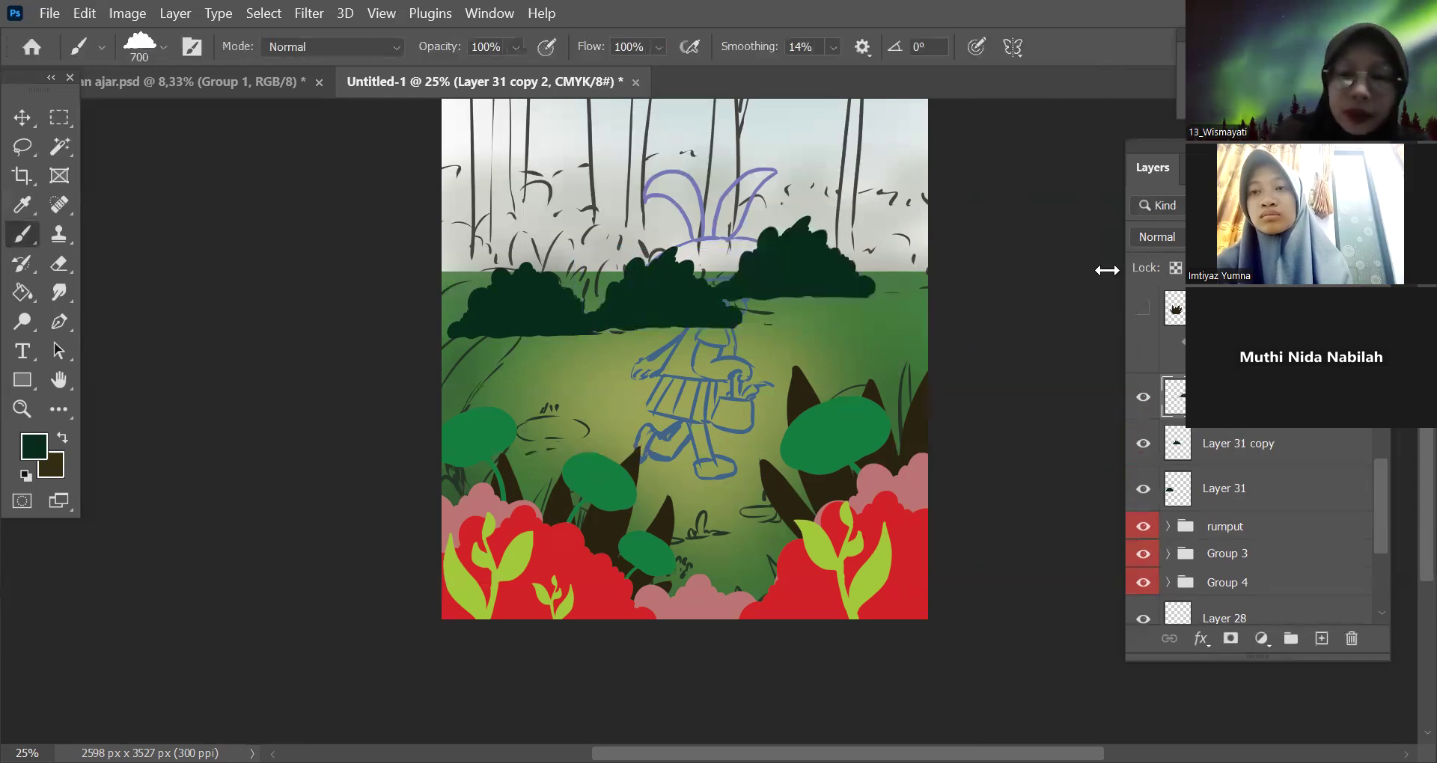
Duplicate the rightmost bush, scale the copy to 79.23%, and place it at the right edge of the canvas.
key("ctrl+j")
key("ctrl+t")
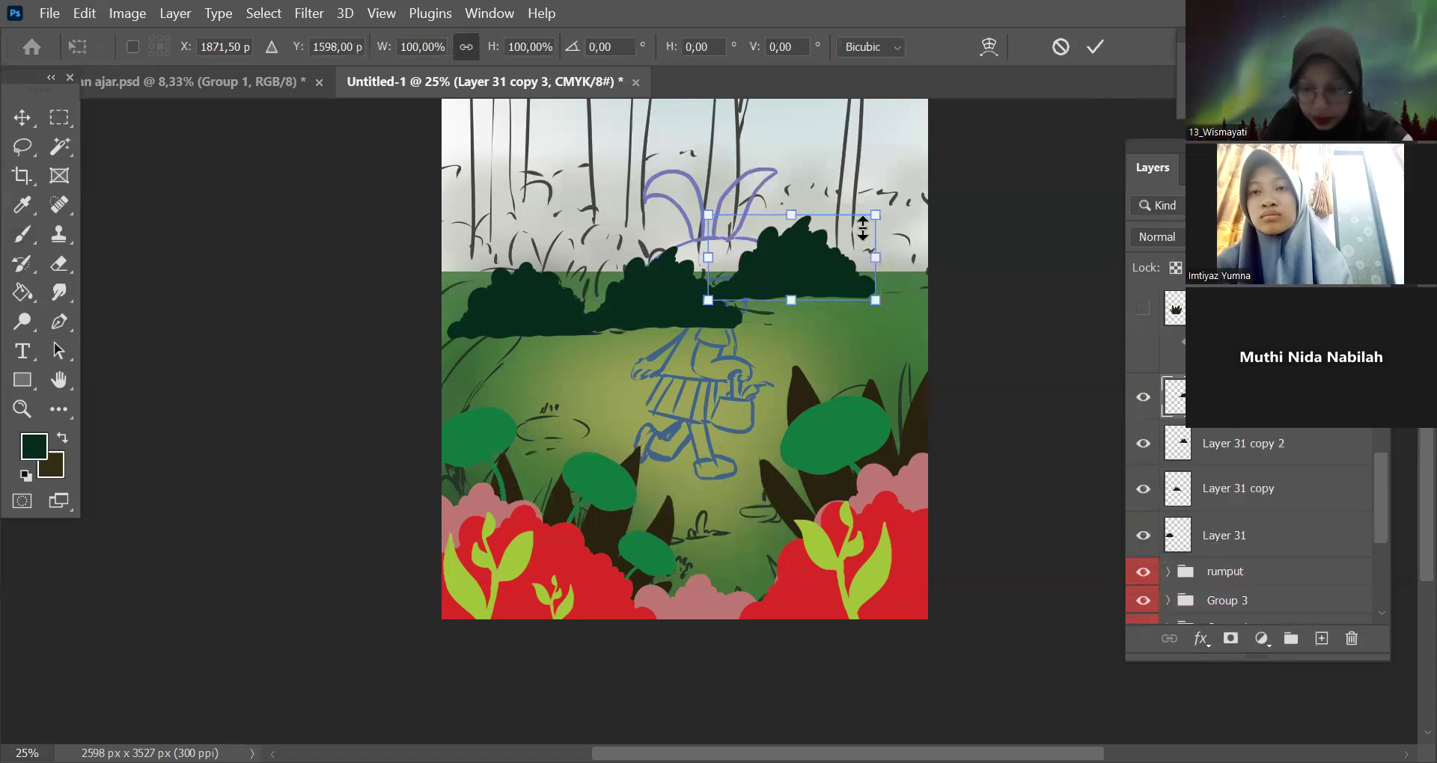
left_click(1092, 48)
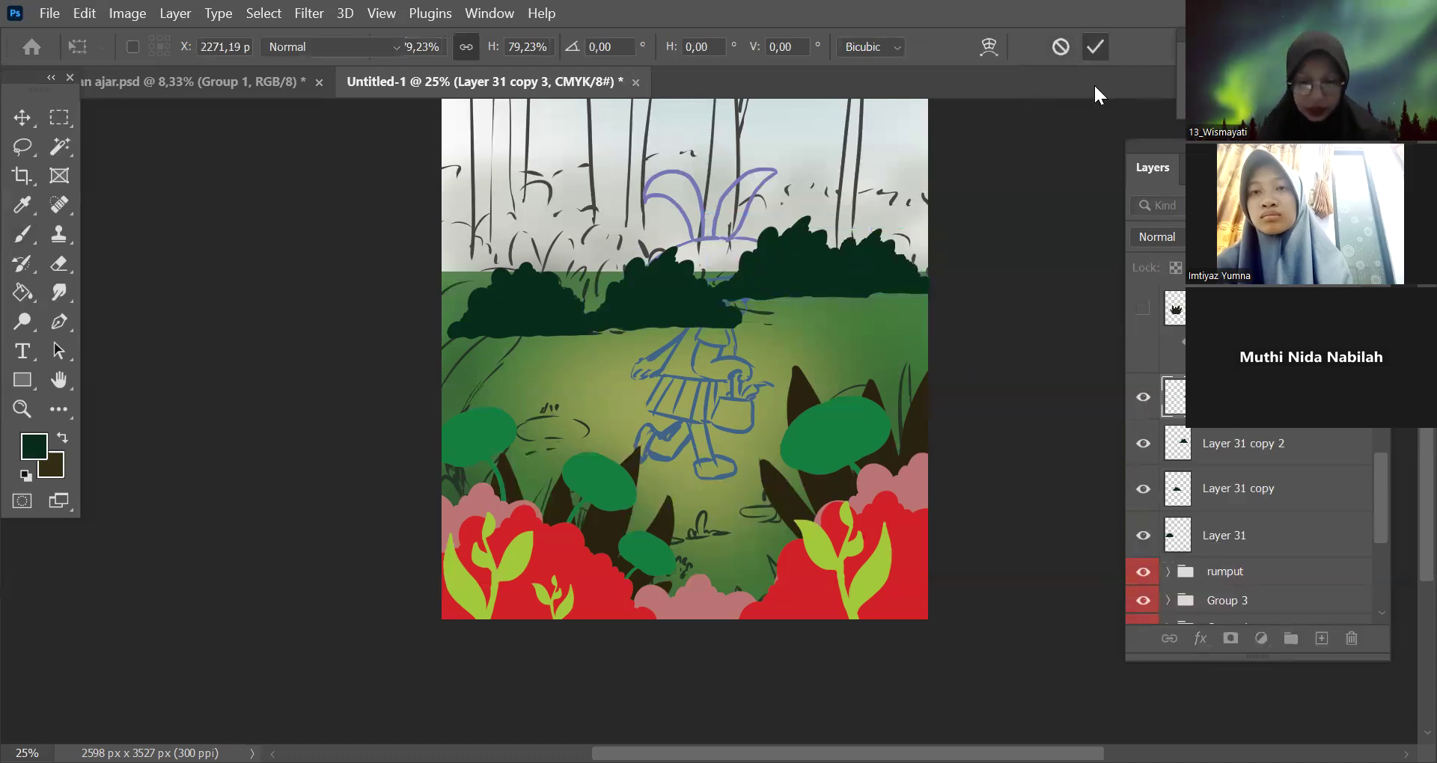
key("ctrl+minus")
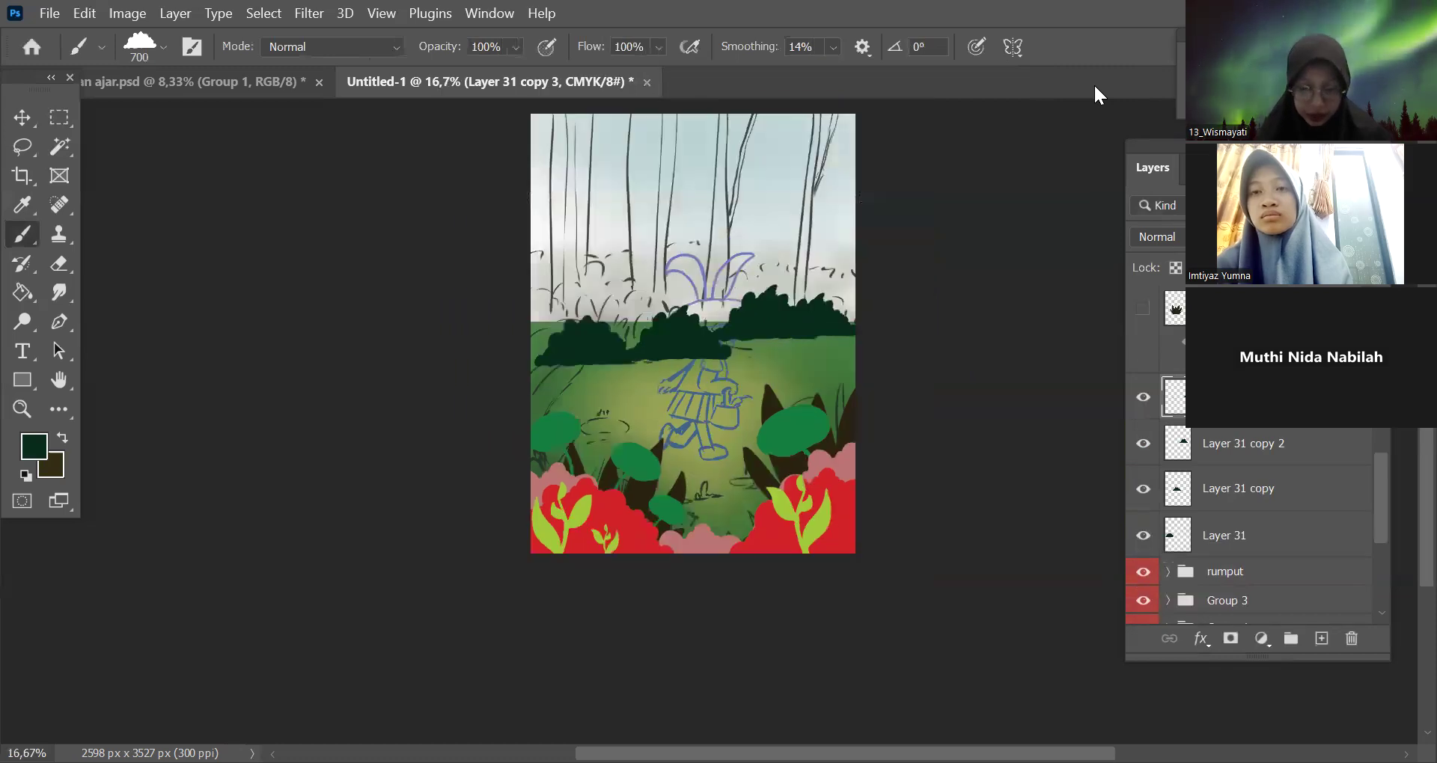
key("ctrl+plus")
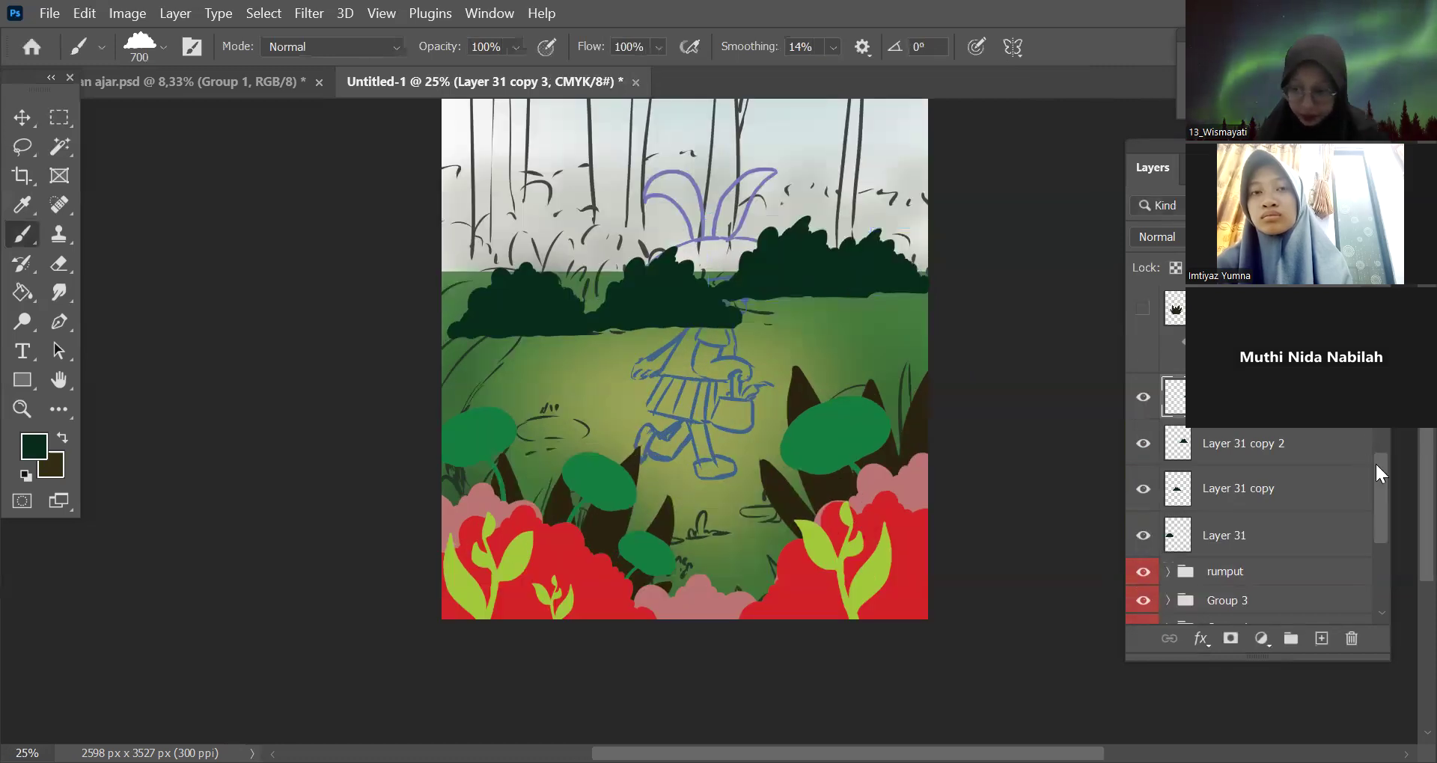
Add a layer directly above the rumput group and set the foreground color to dark green #26493b.
scroll(1379, 496, "down", 1)
left_click(1260, 533)
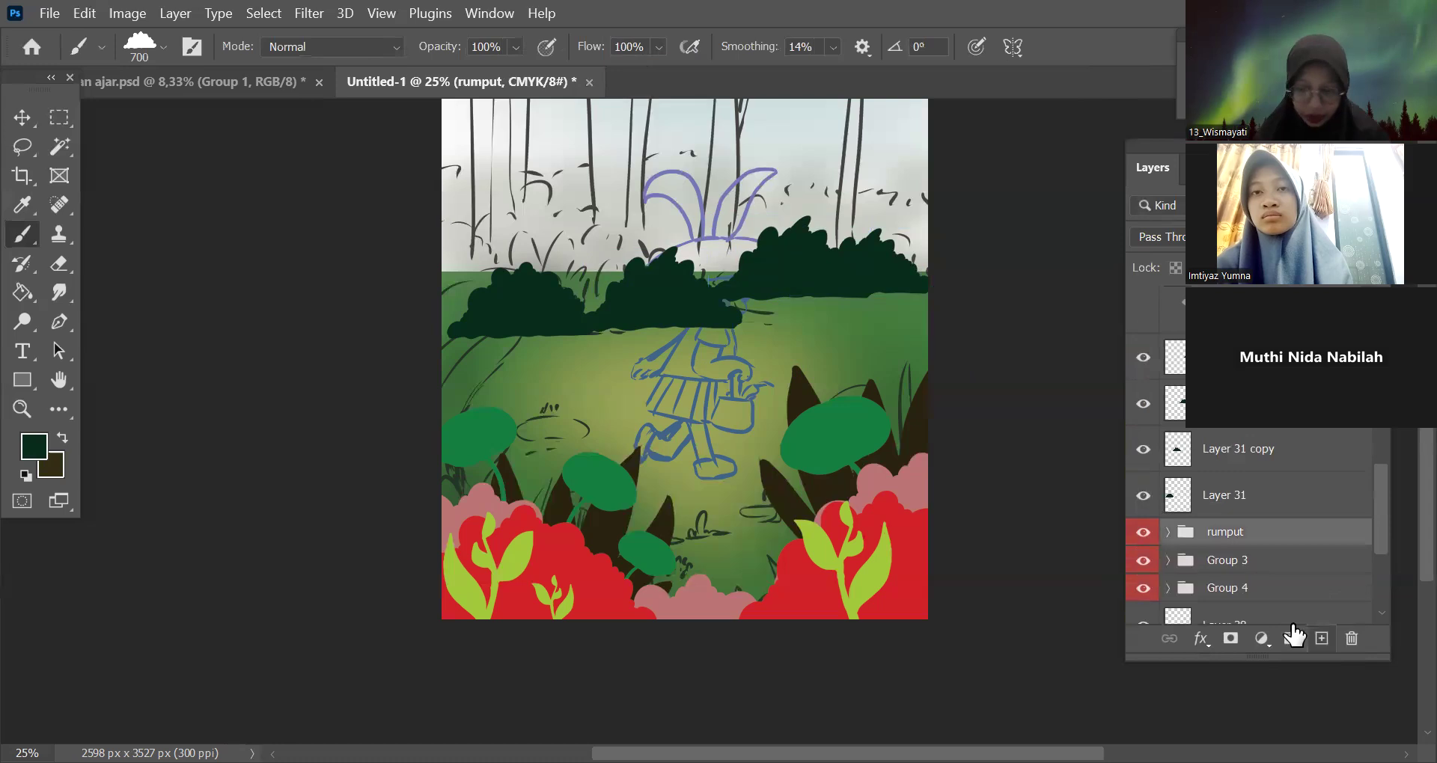
left_click(1322, 638)
key("space")
left_click_drag(985, 375, 979, 446)
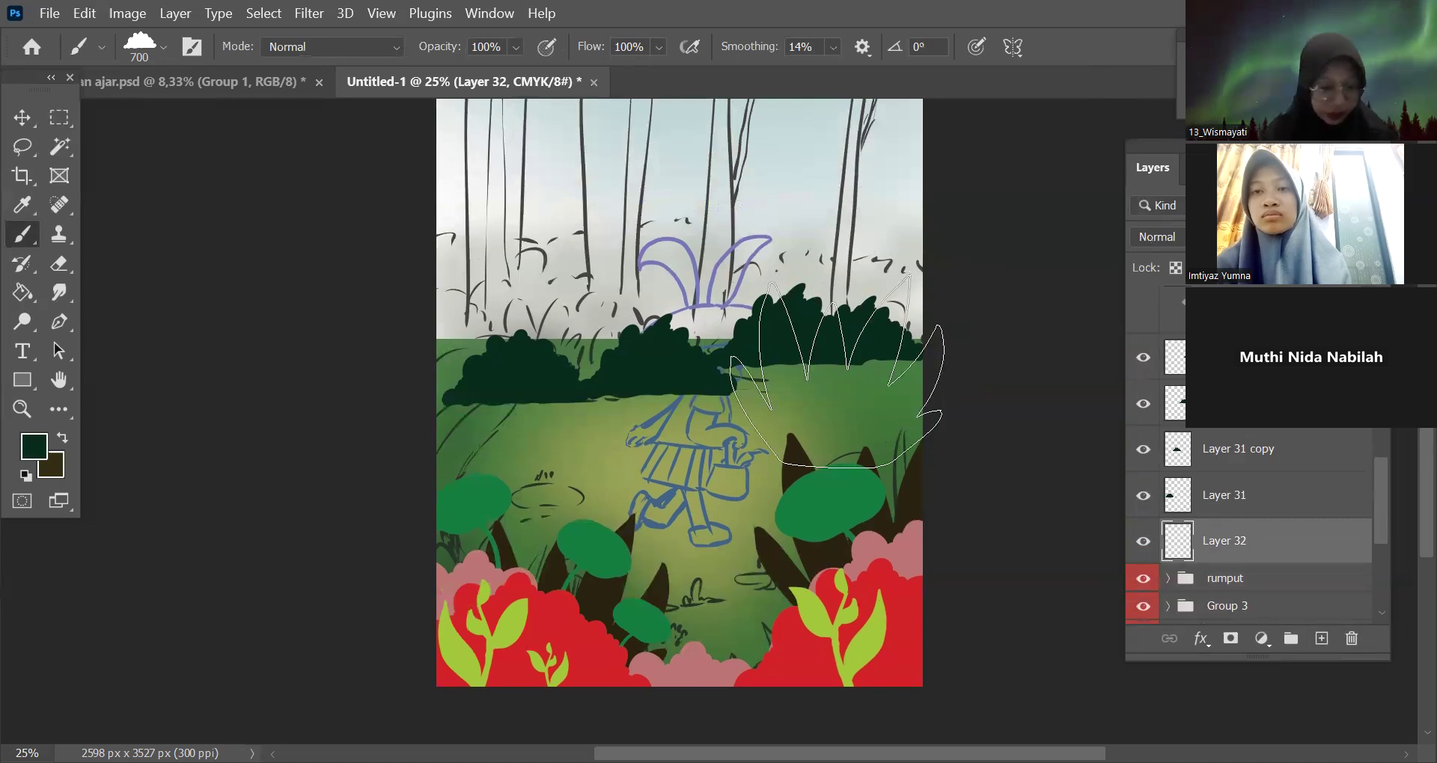
left_click(978, 535)
left_click(1349, 324)
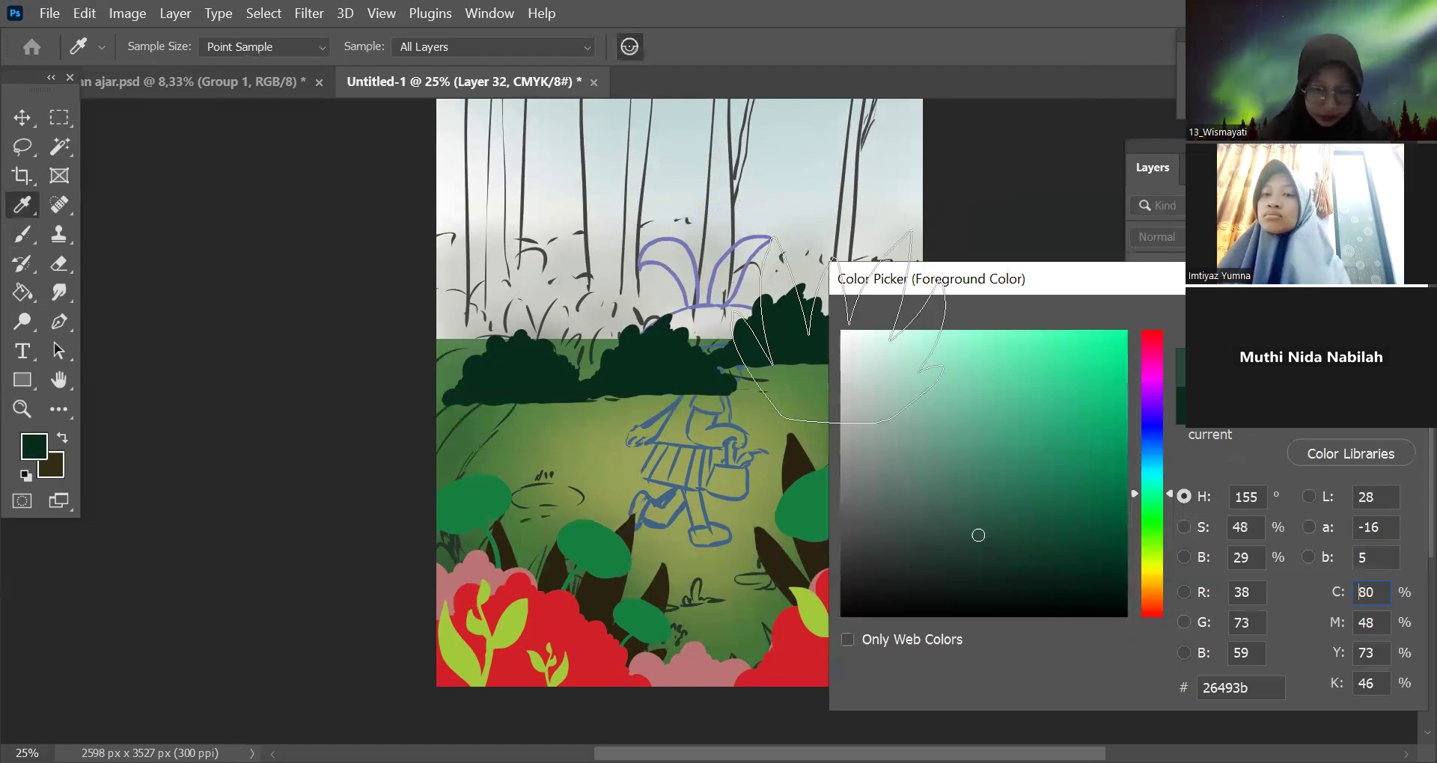
Reduce the spiky plant brush from 1145 to 500 px, testing stamps behind the bushes and undoing each one.
left_click(566, 328)
key("bracketleft")
key("bracketleft")
key("bracketleft")
key("bracketleft")
key("bracketleft")
key("bracketleft")
key("bracketleft")
key("bracketleft")
key("bracketleft")
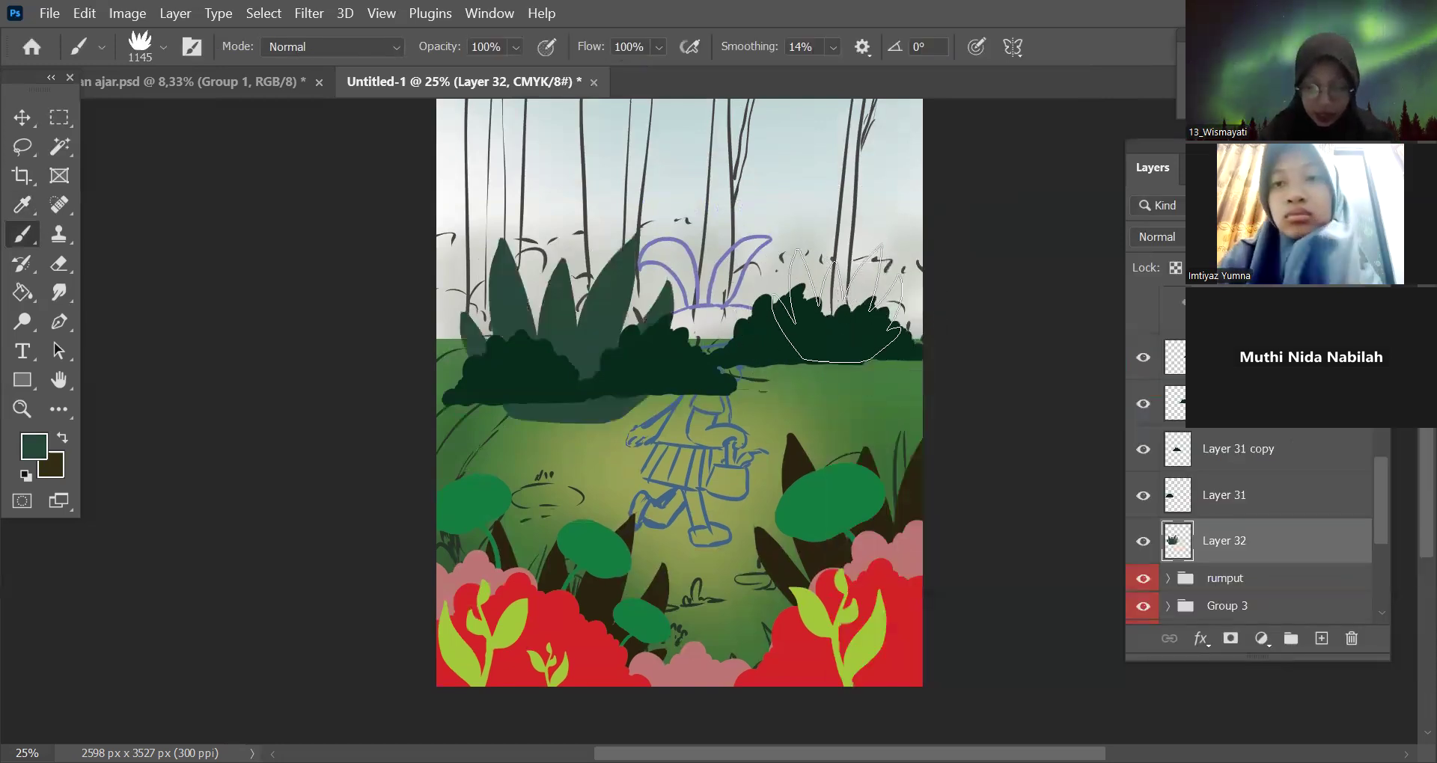
key("ctrl+z")
left_click(785, 292)
key("ctrl+z")
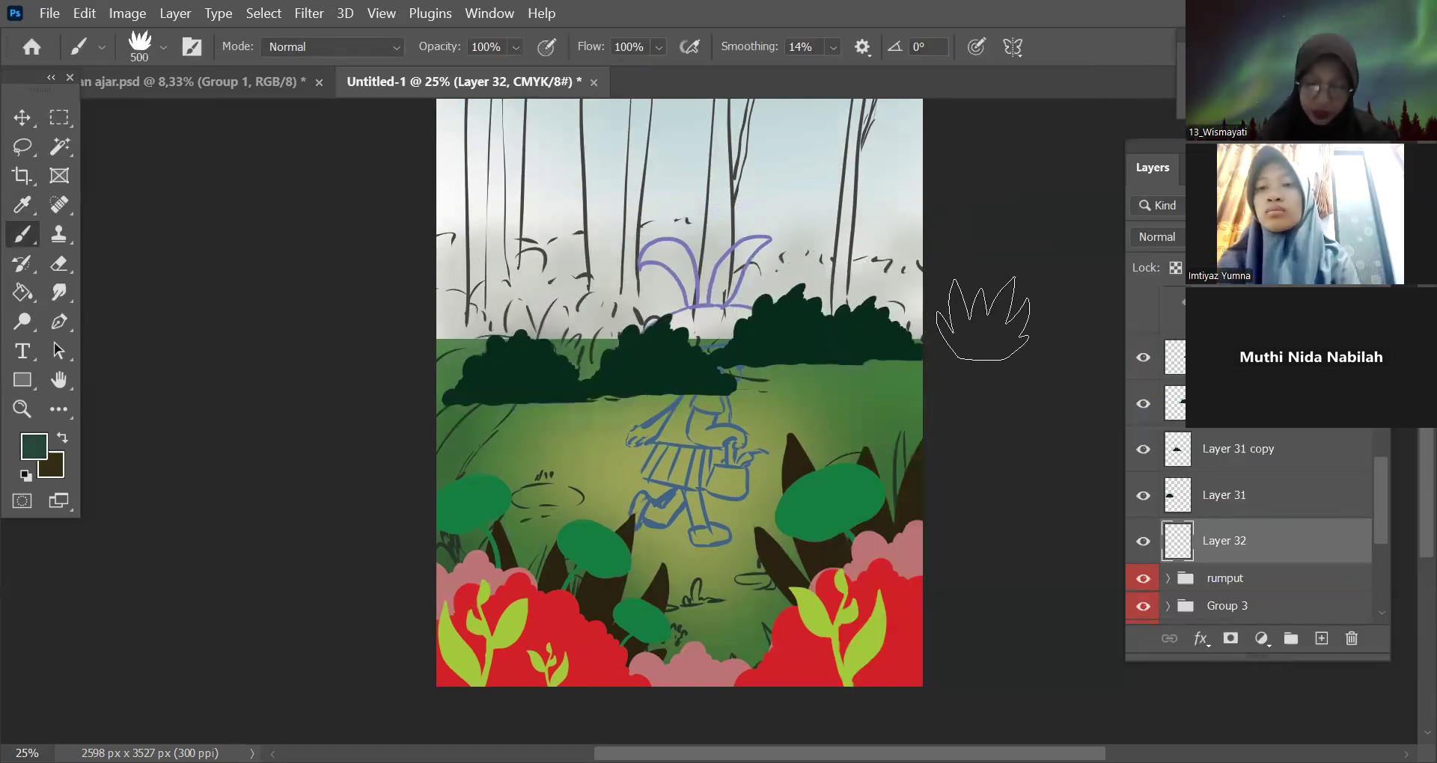
left_click(804, 295)
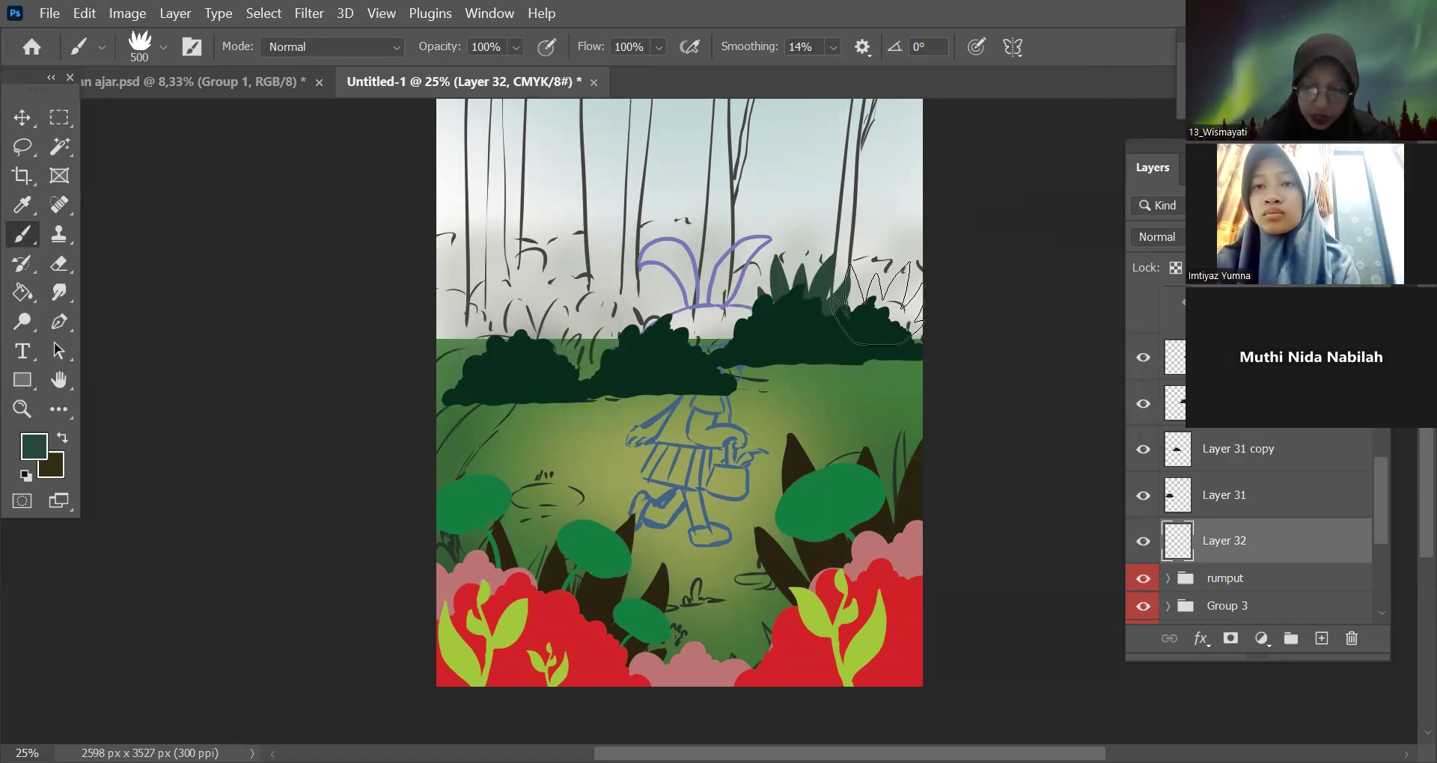
key("ctrl+z")
Try a lighter grayish green foreground color with one plant stamp behind the leftmost bush and undo the stamp.
left_click(34, 445)
left_click(900, 487)
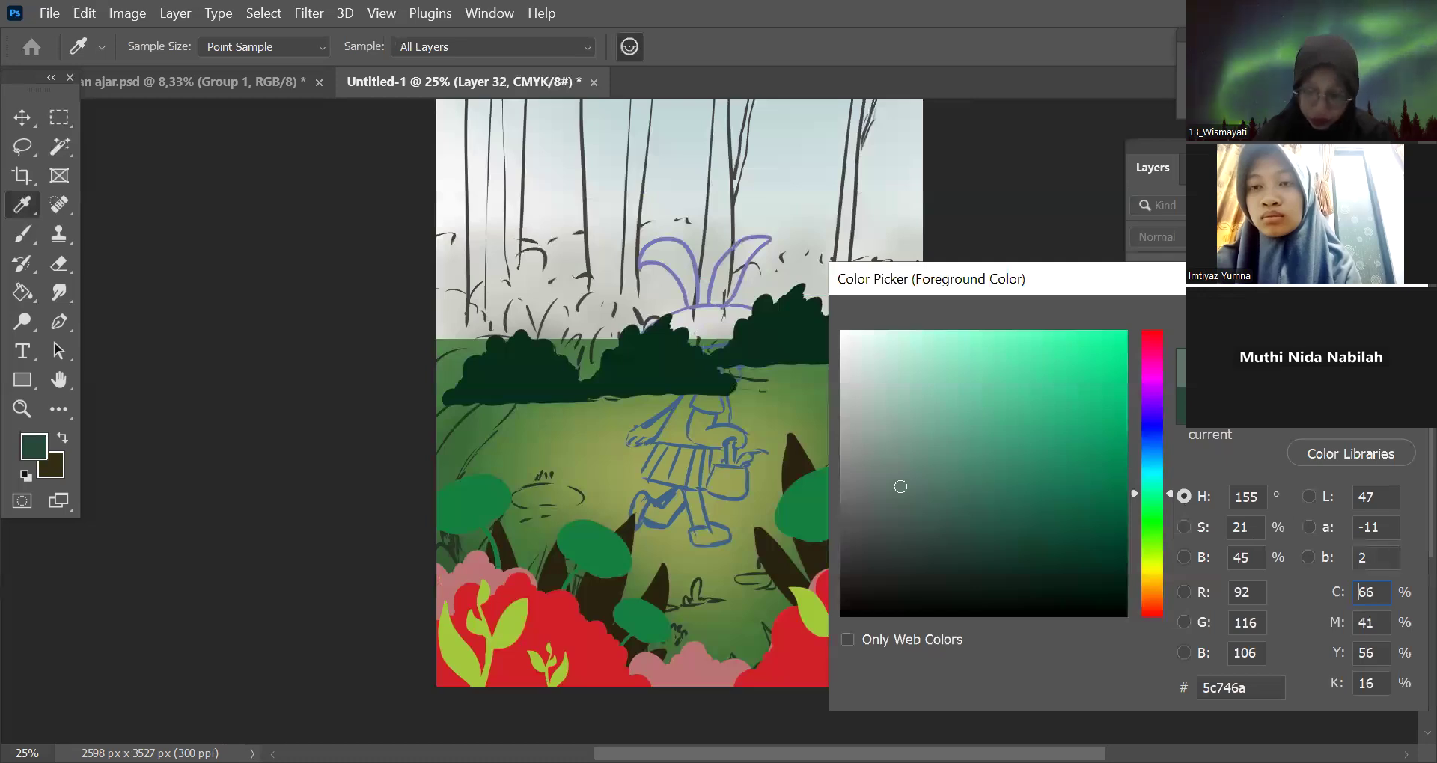
key("Return")
left_click(461, 352)
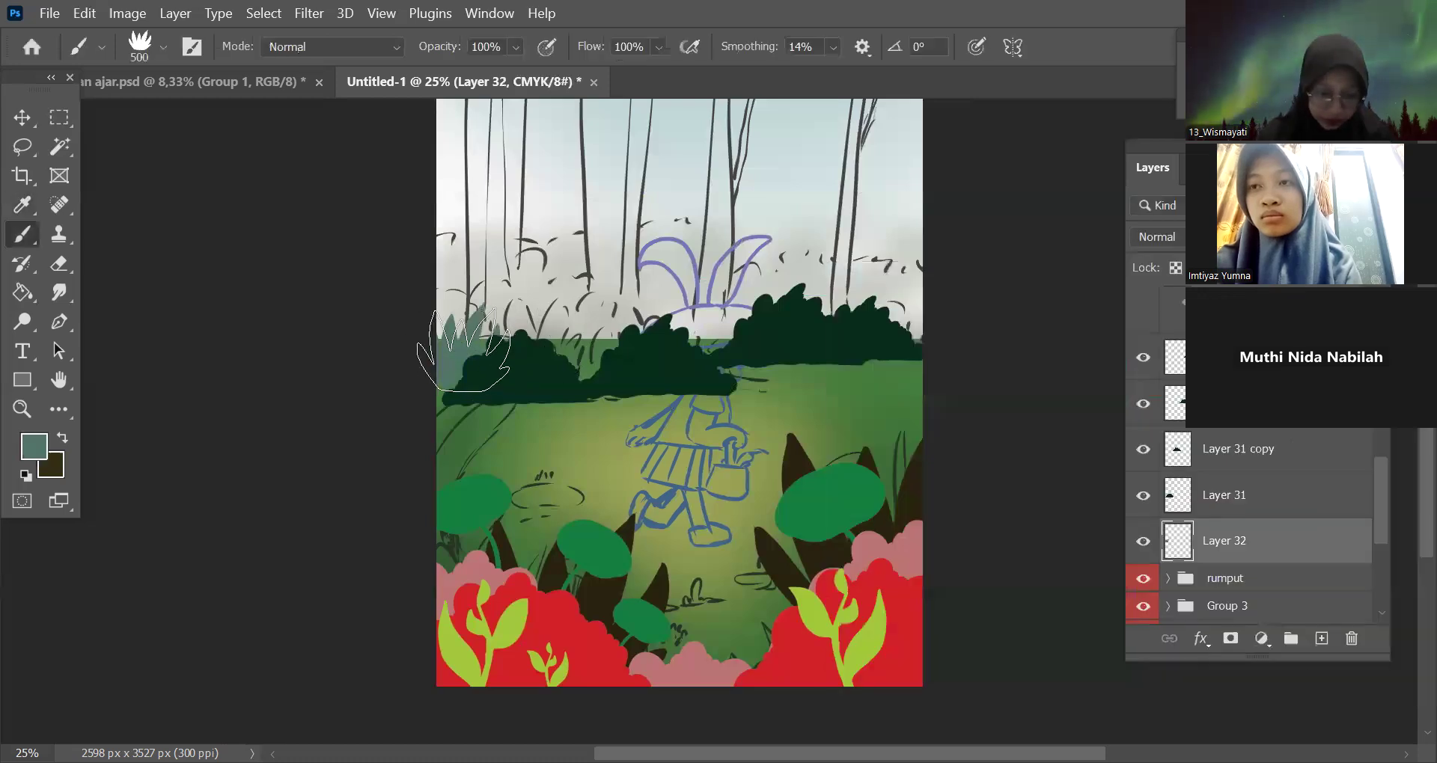
key("ctrl+z")
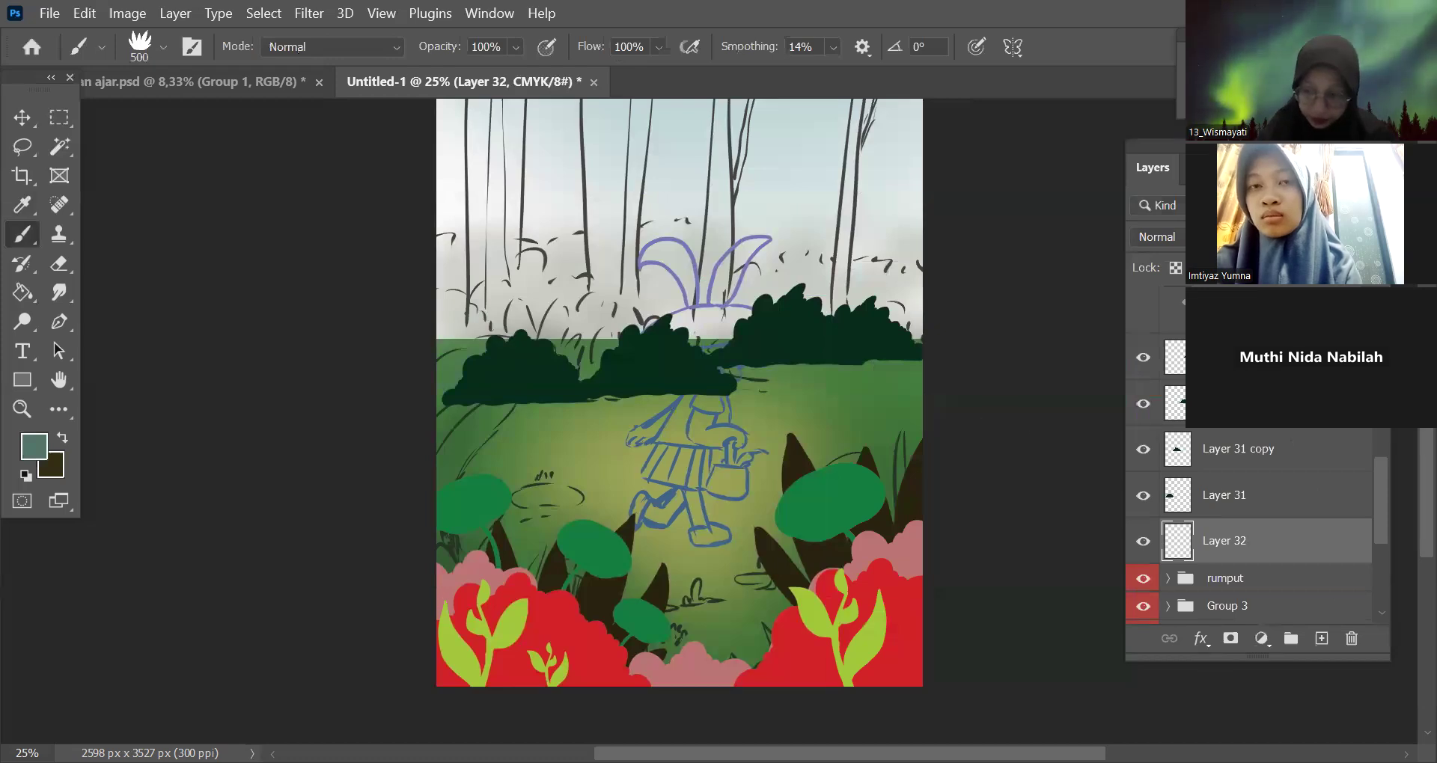
Stamp five light teal-green spiky plants at 500 px behind the dark bushes, across the whole horizon on Layer 32.
left_click(453, 354)
left_click(581, 354)
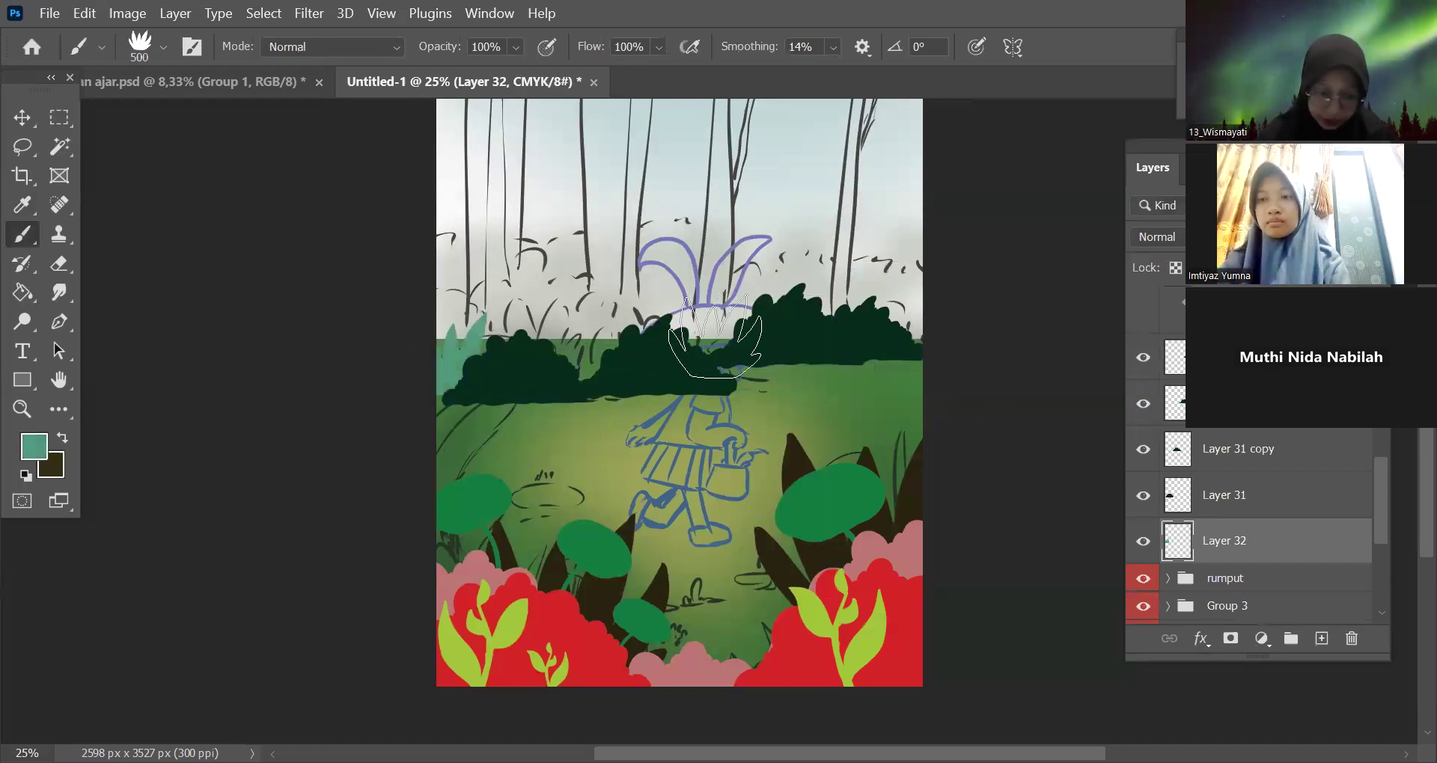
left_click(705, 330)
left_click(828, 303)
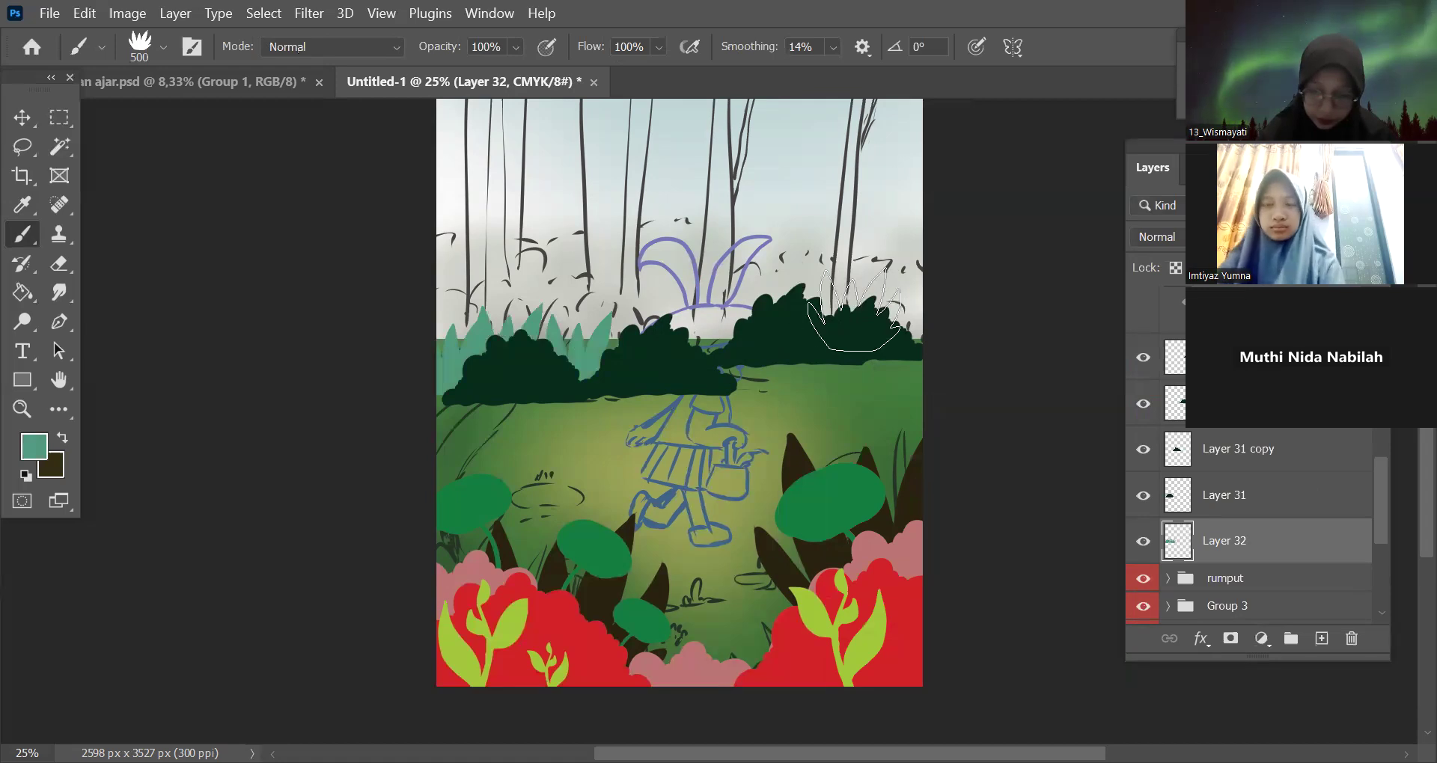
left_click(915, 323)
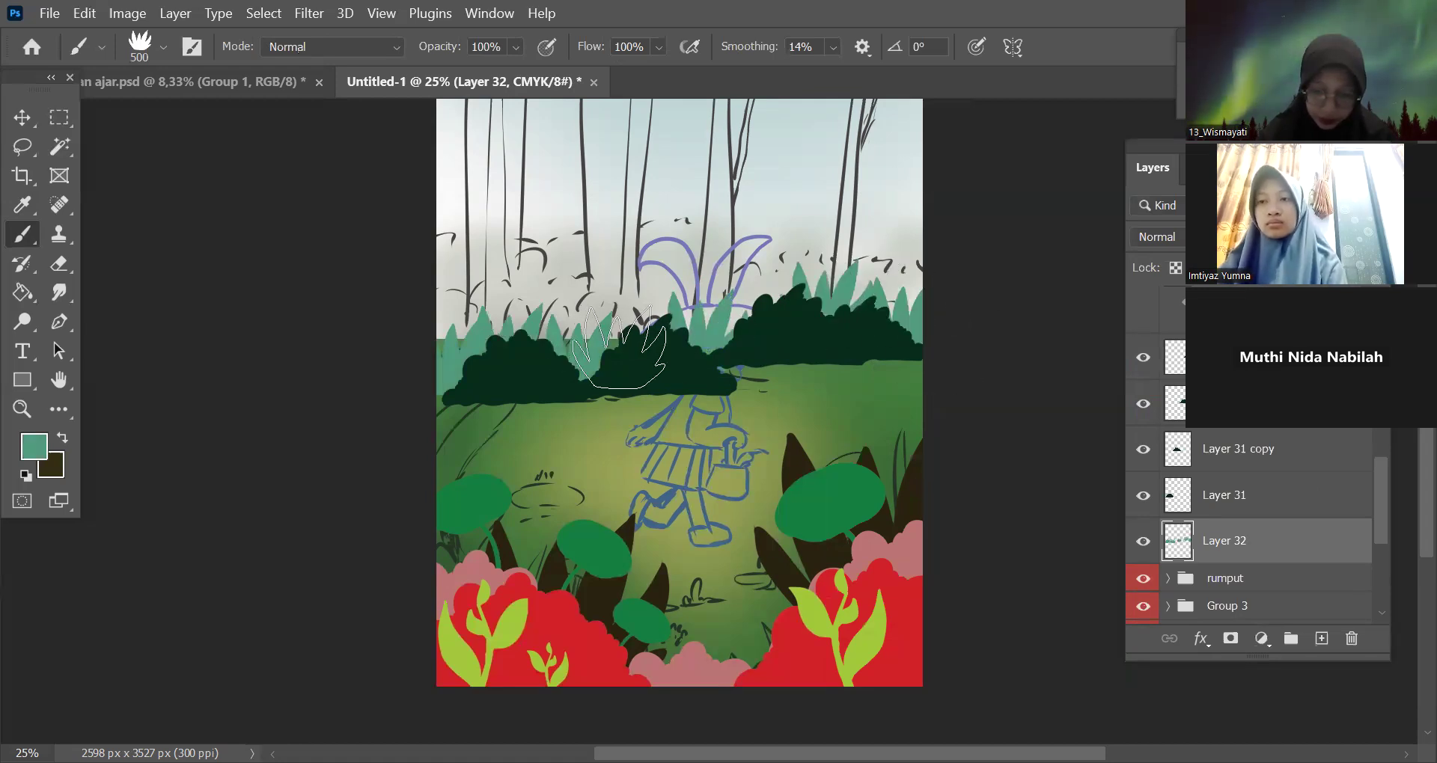
Add a layer directly below Layer 32, set the foreground color to gray-green #95a59f, and switch to the bush brush.
left_click(1322, 640)
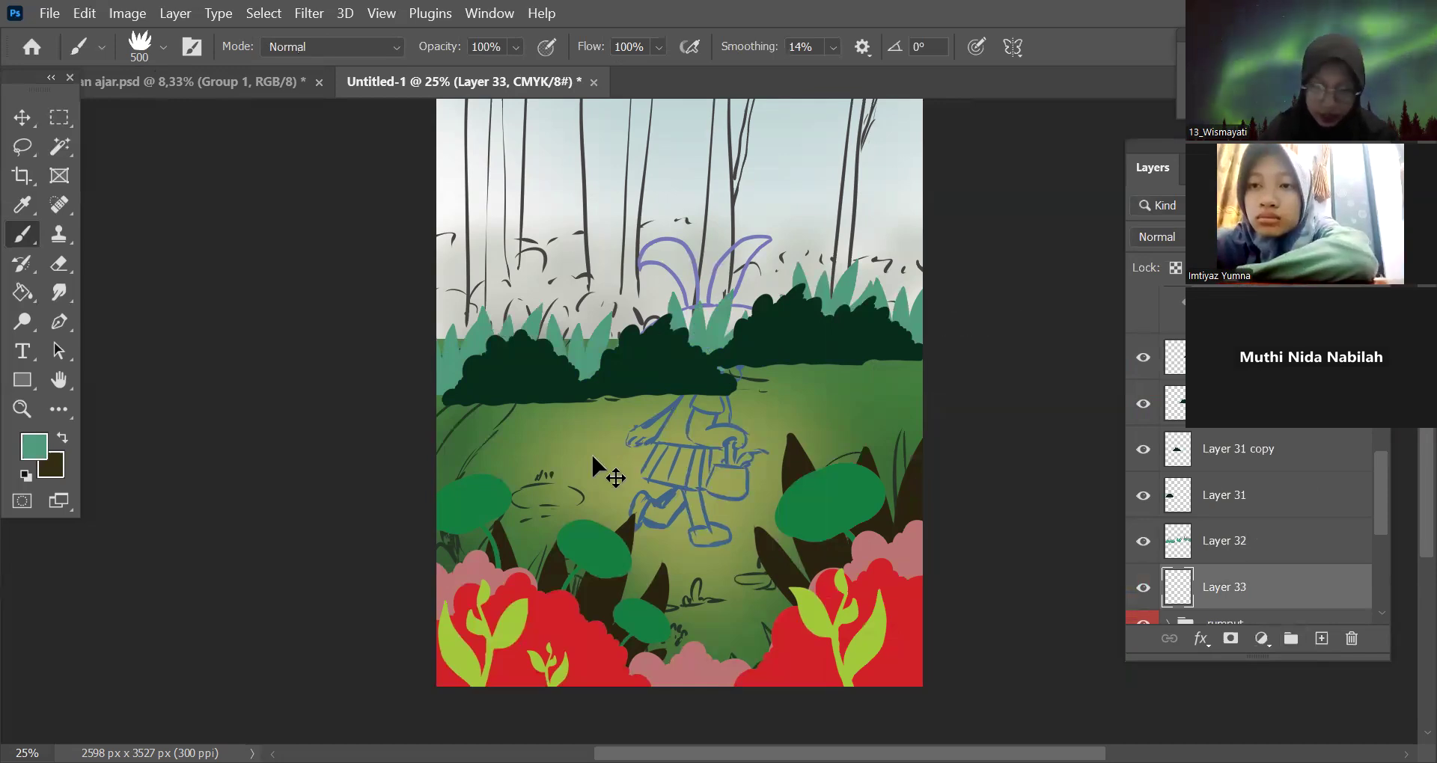
left_click(868, 432)
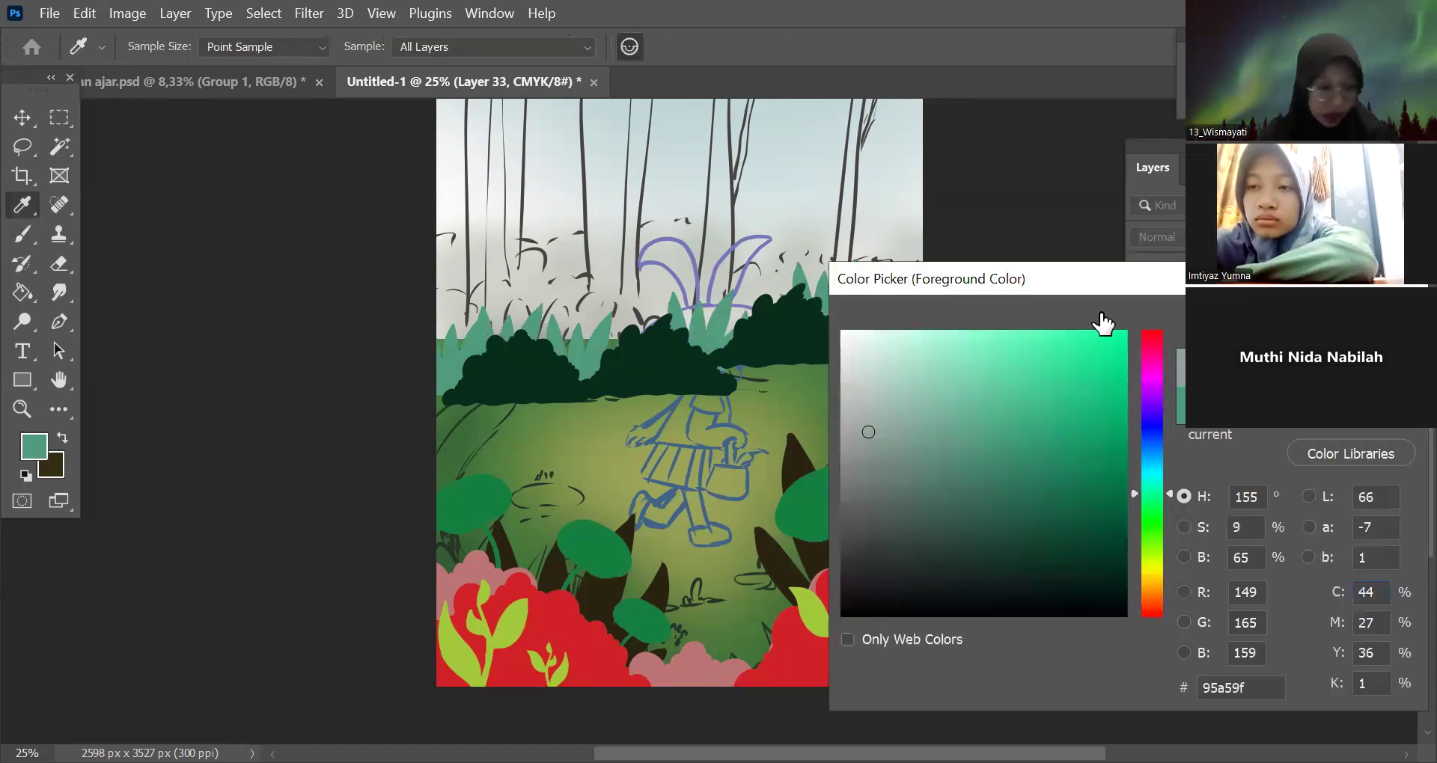
key("Return")
key("b")
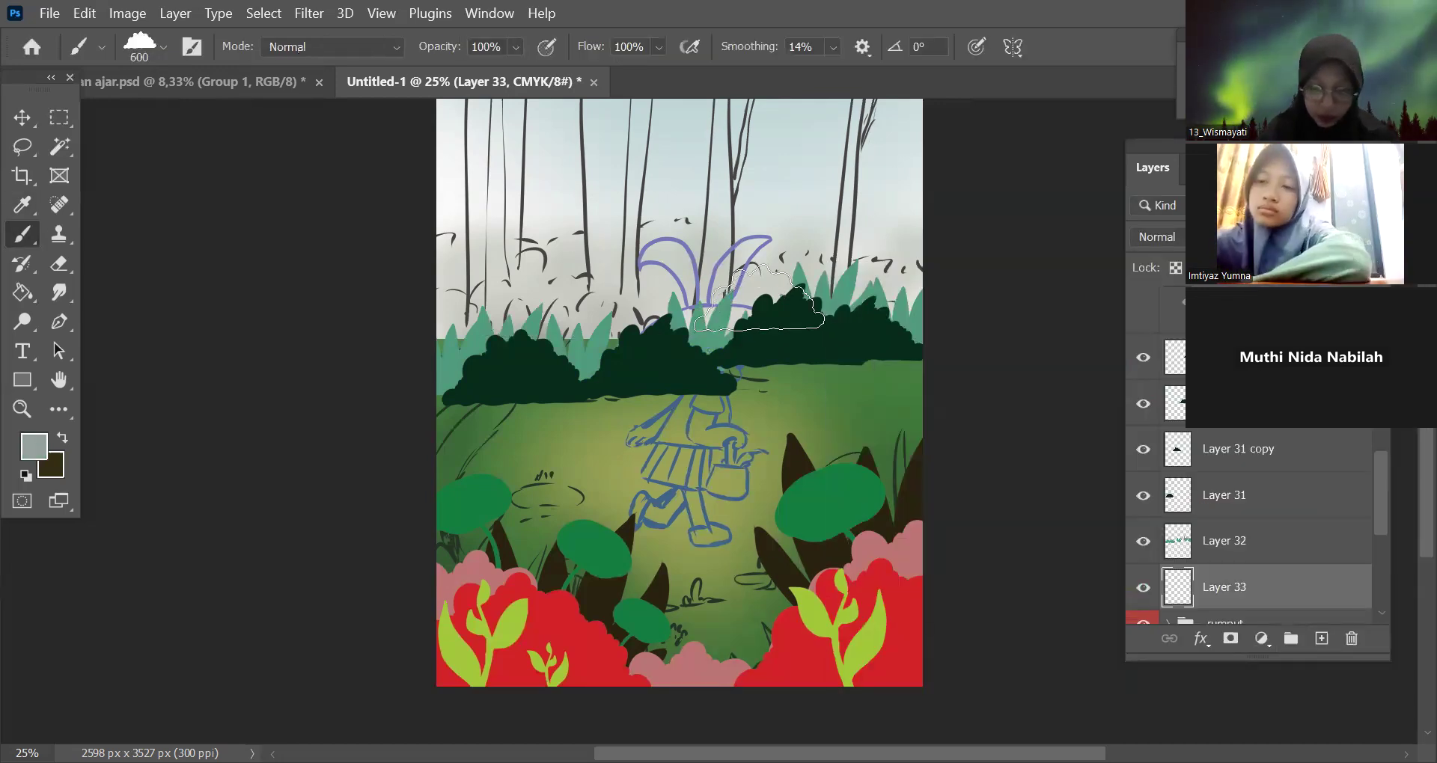
Stamp five gray-green bushes at 700 px on Layer 33 along the horizon behind the teal plants, from edge to edge.
left_click(759, 298)
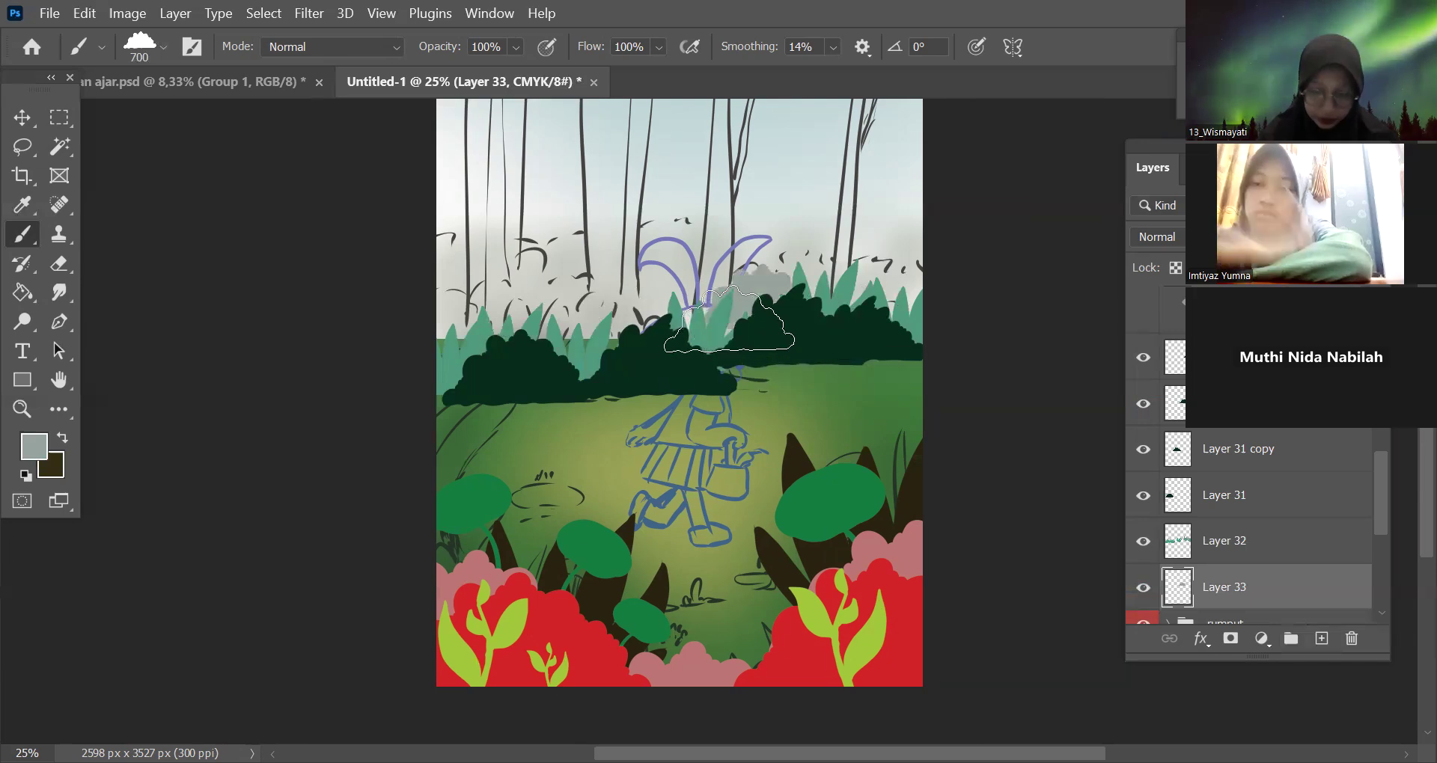
left_click(612, 321)
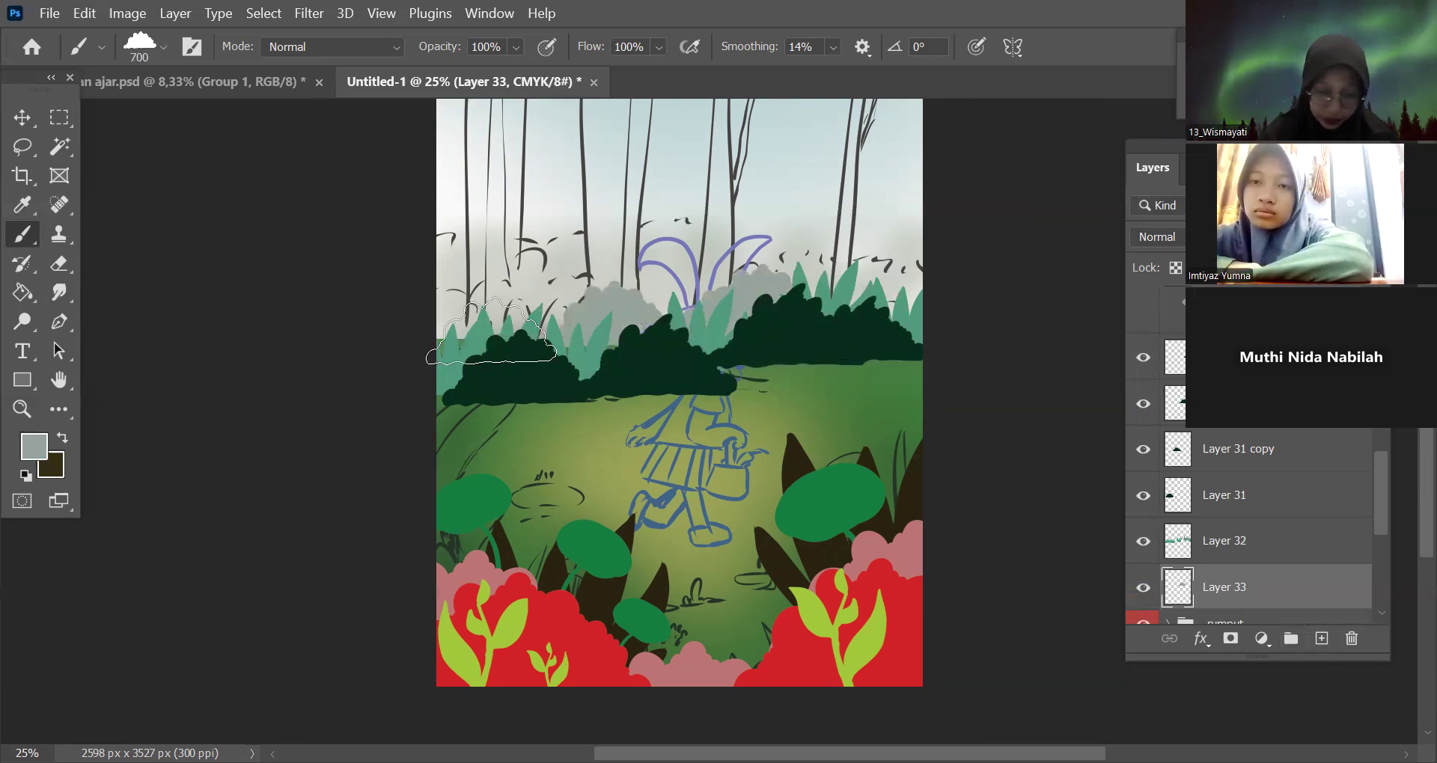
left_click(512, 326)
left_click(868, 288)
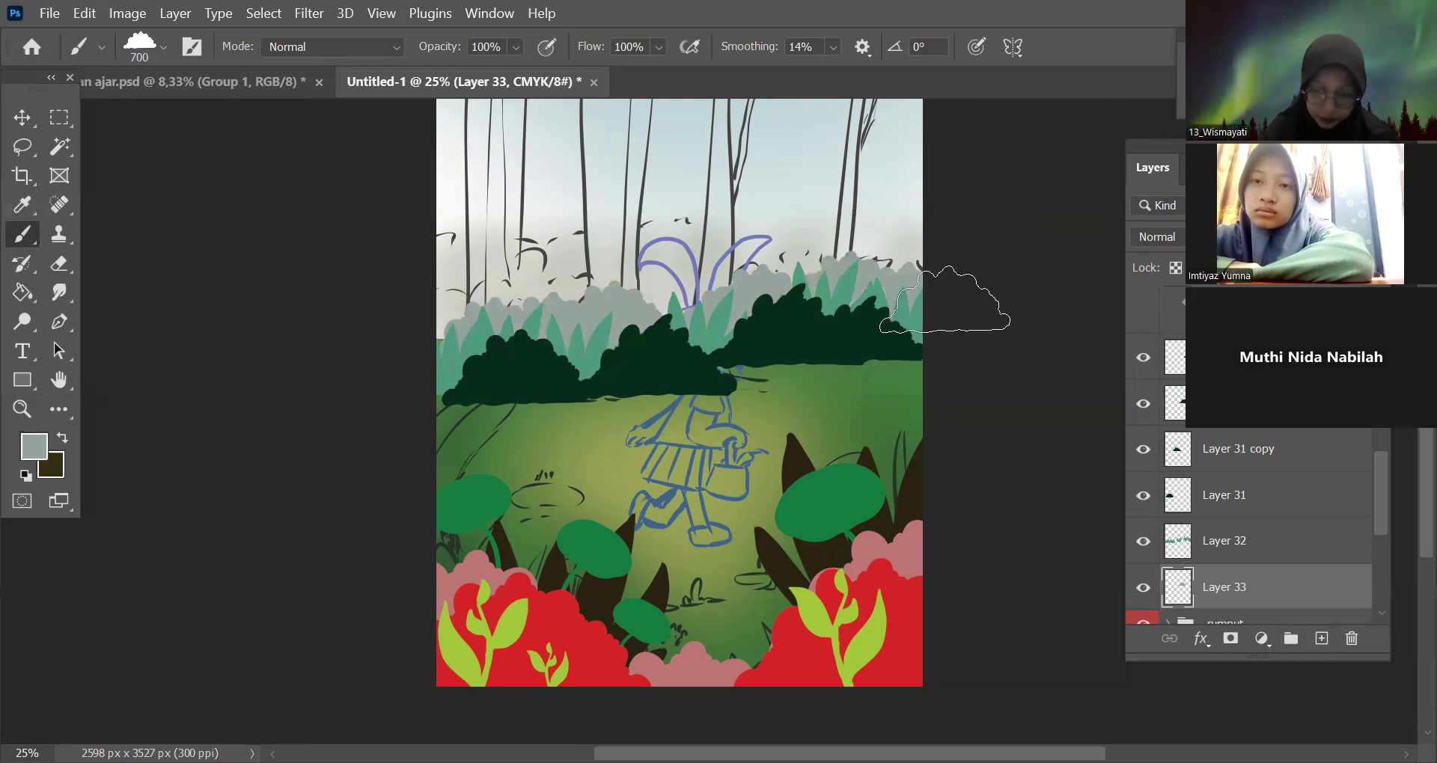
left_click(440, 296)
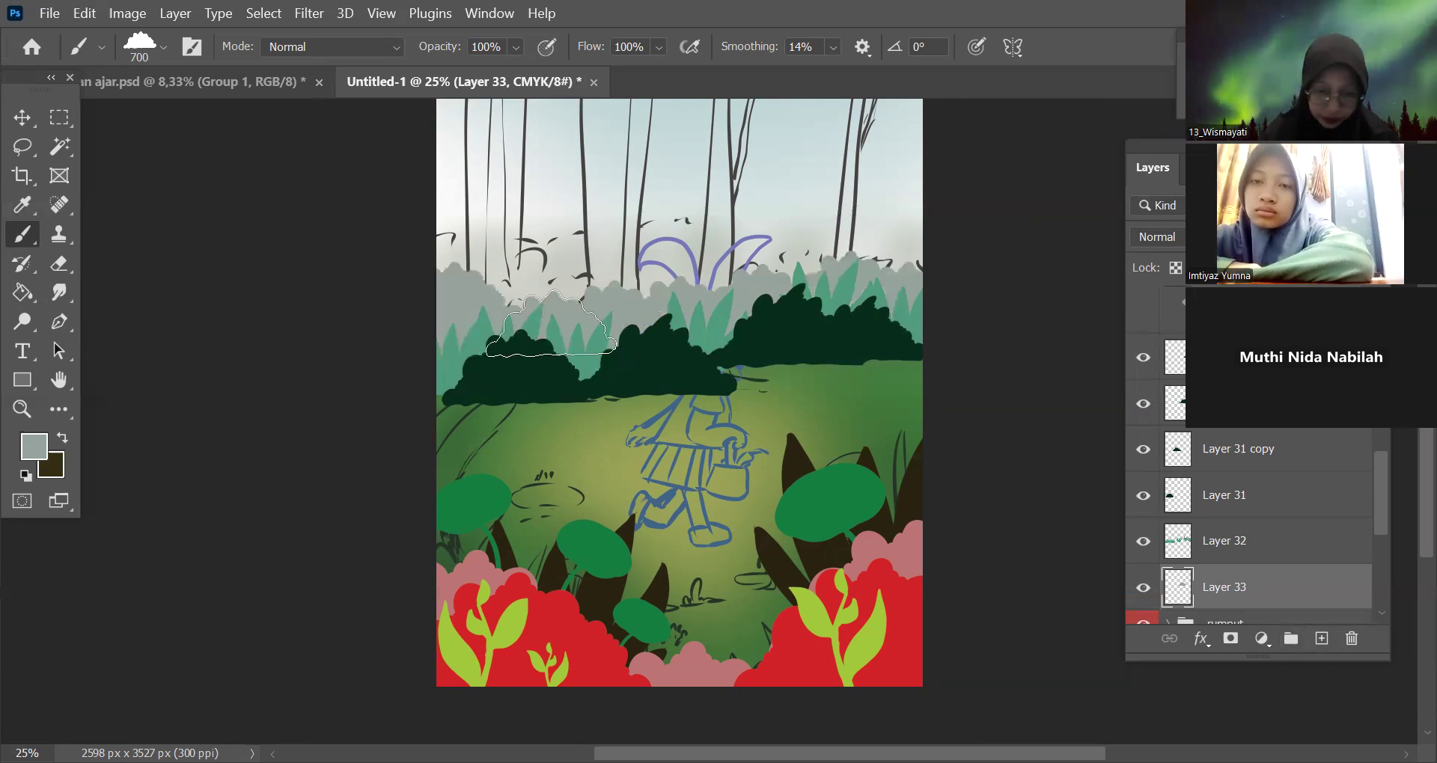
Add a new layer directly above the rumput group, beneath the gray-green bushes on Layer 33.
left_click_drag(1384, 516, 1382, 530)
left_click(1277, 575)
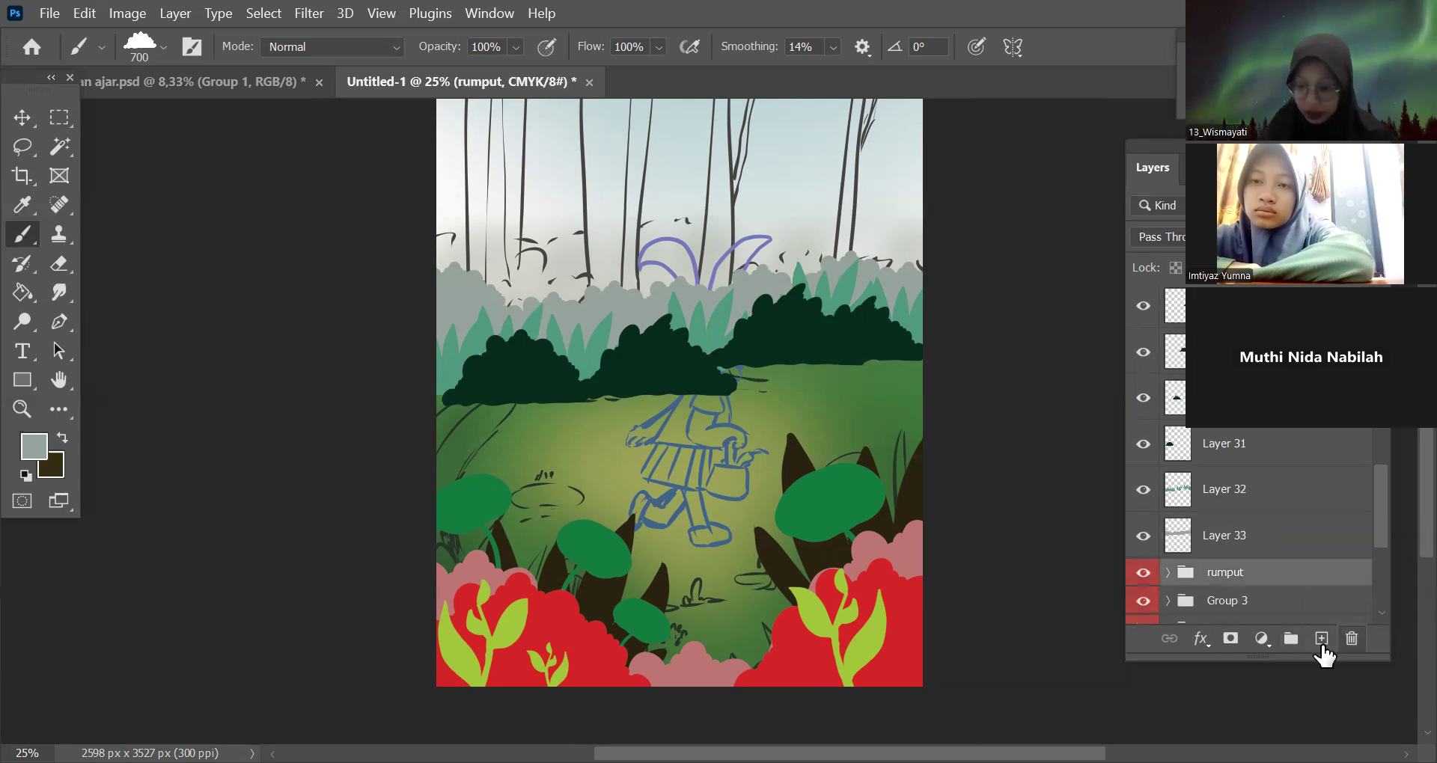
left_click(1322, 640)
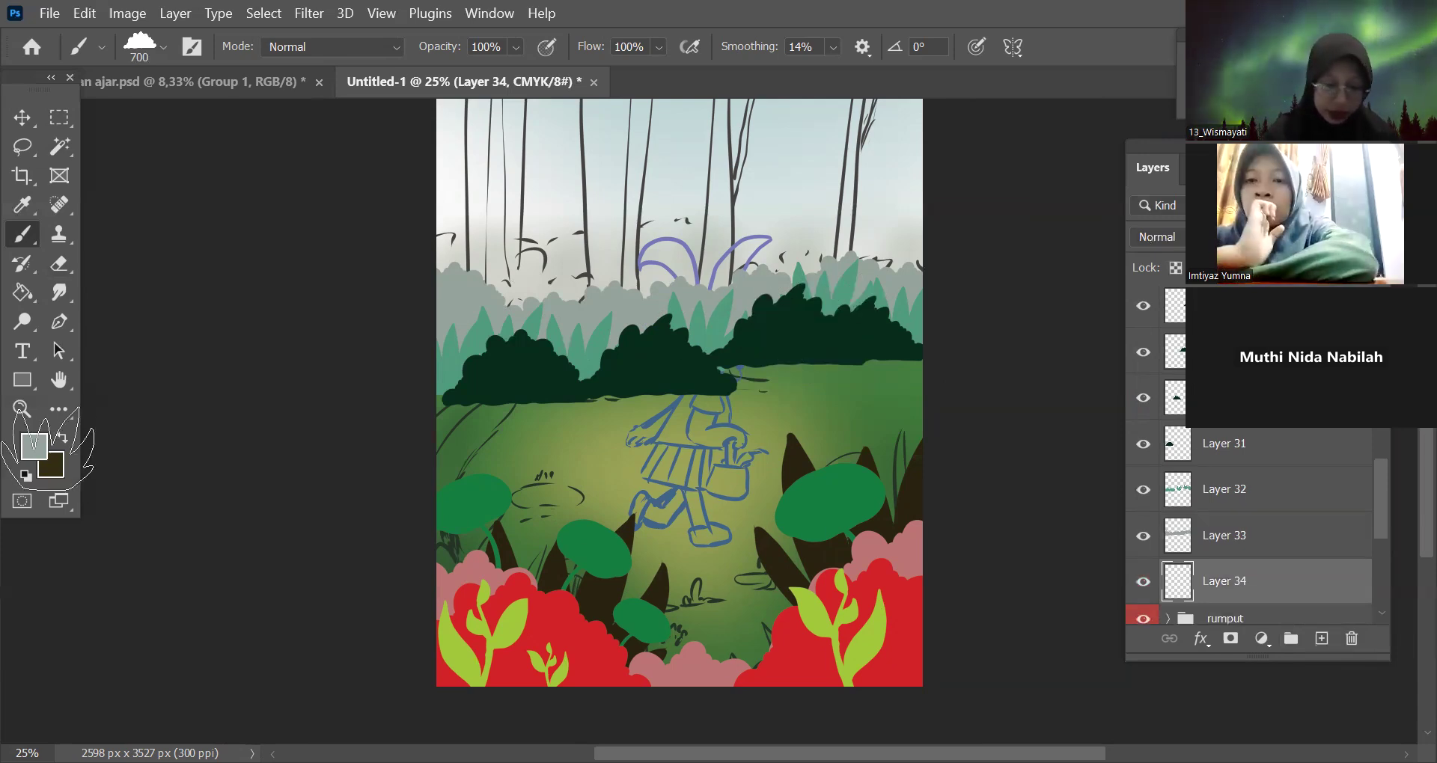
Try a light gray plant stamp at 500 px behind the bushes mid-horizon on Layer 34 and undo it.
left_click(851, 388)
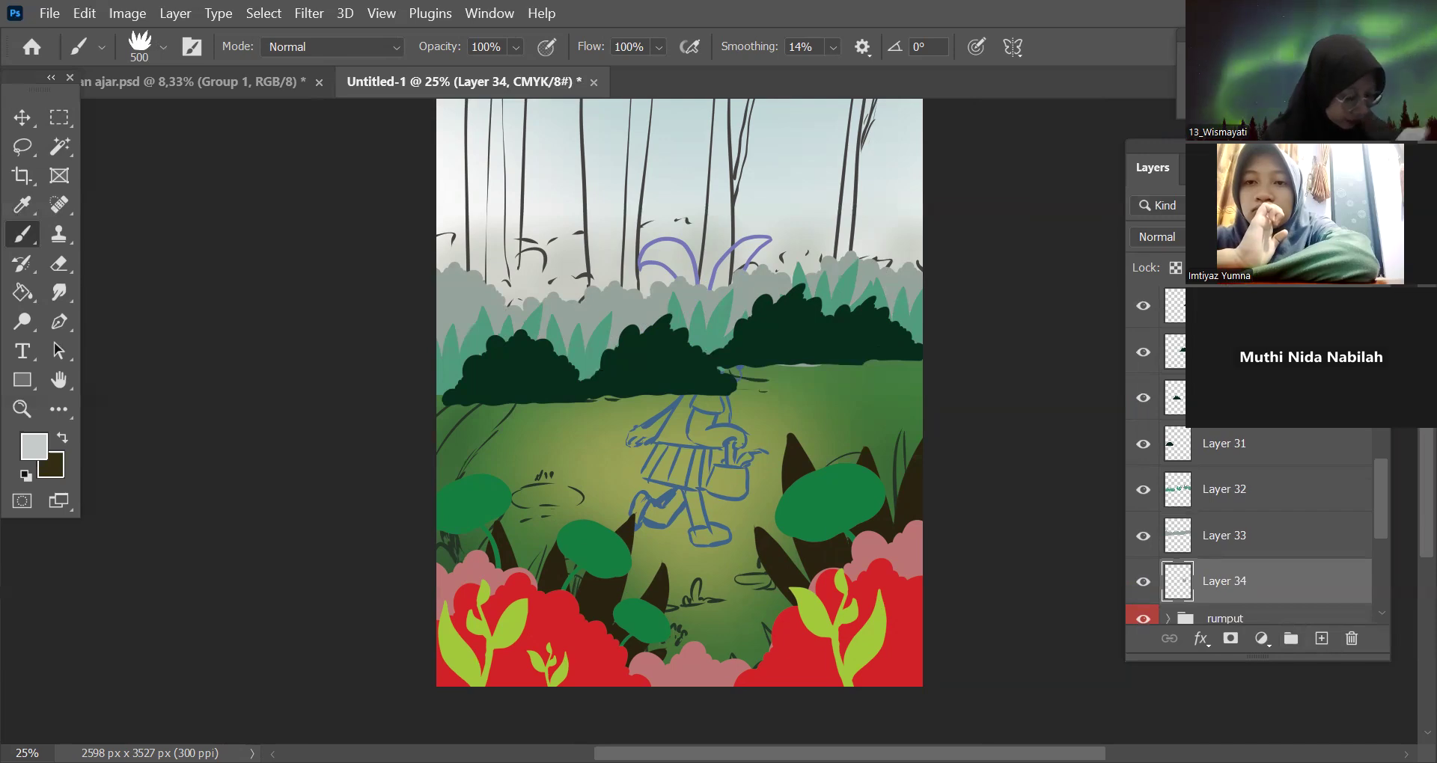
left_click(692, 278)
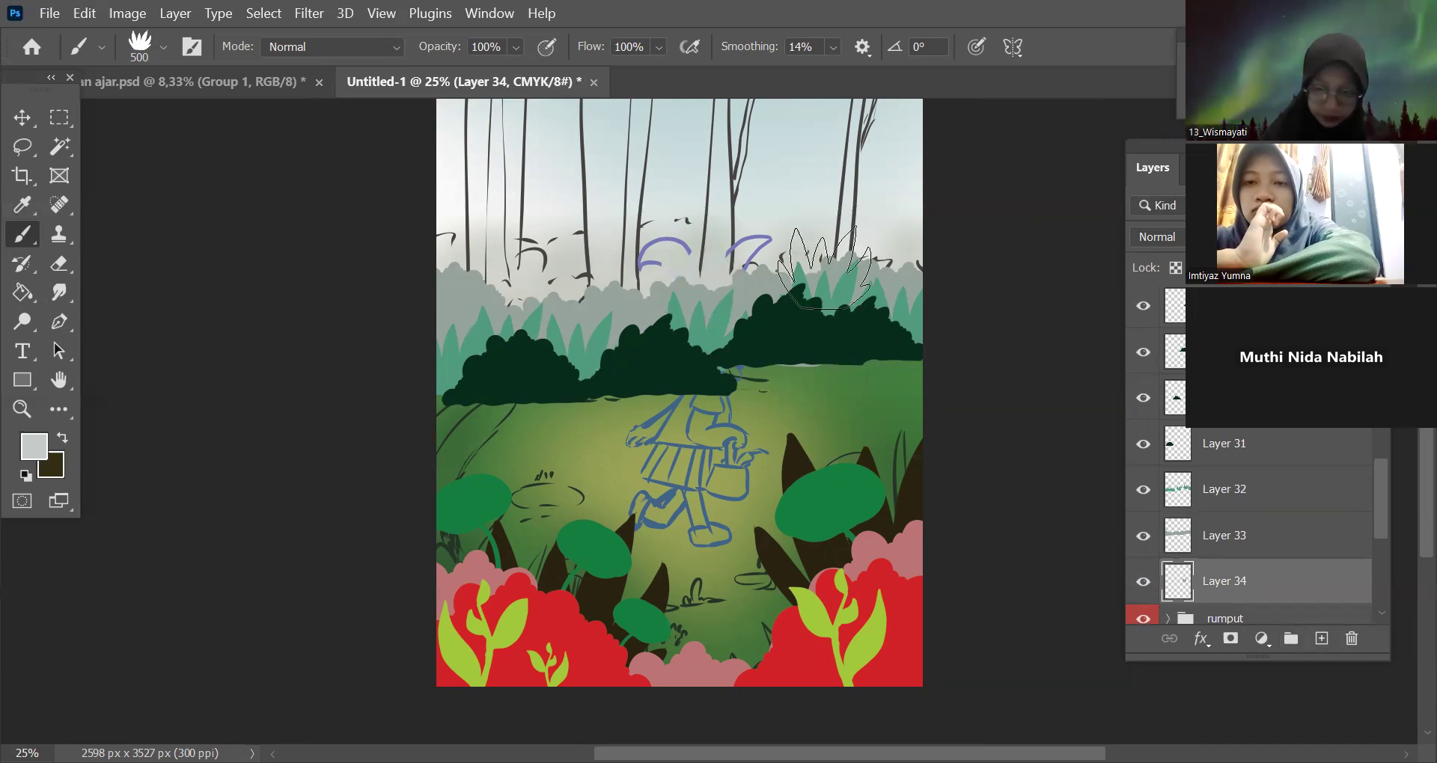
key("ctrl+z")
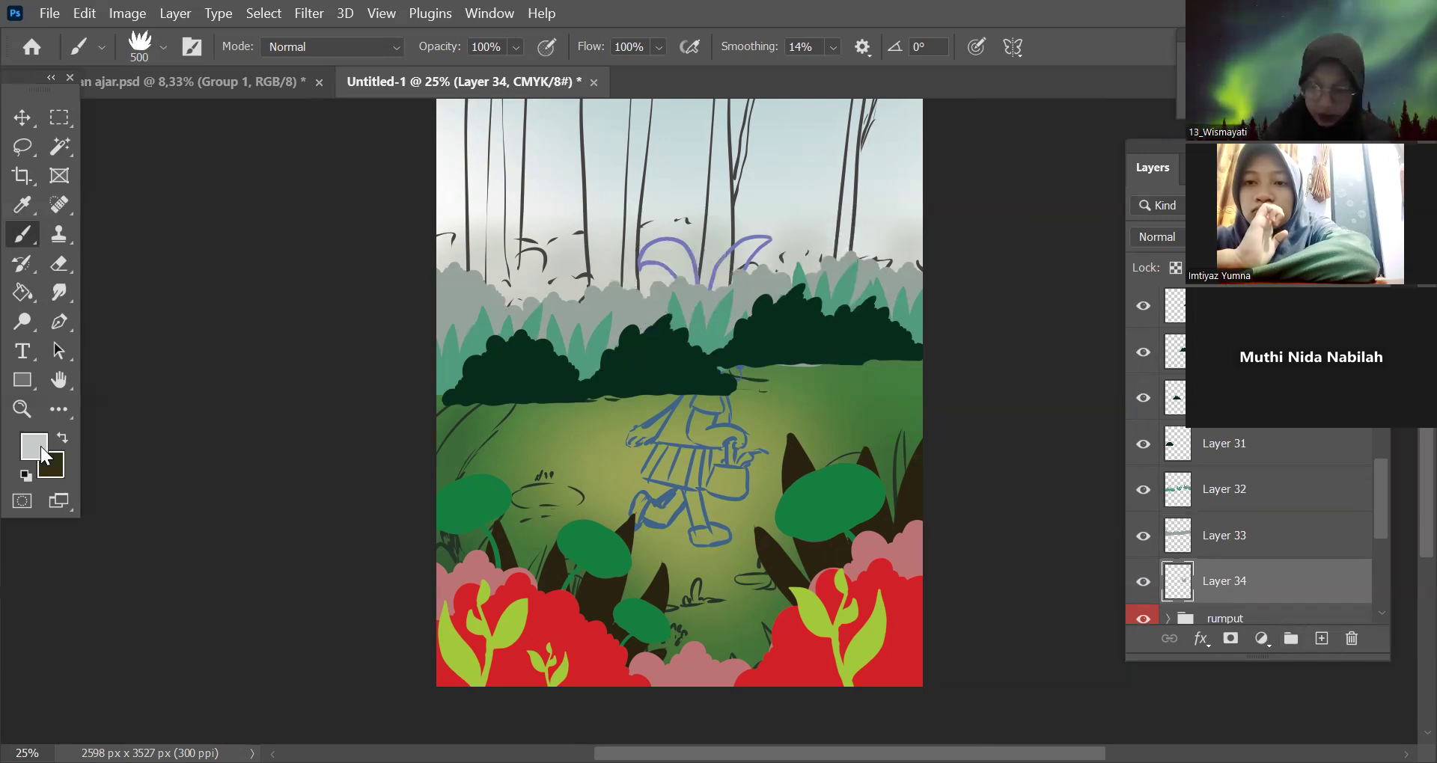
Set the foreground color to purple and stamp spiky plants at 500 px on Layer 34 along the whole horizon behind the gray-green bushes.
left_click(1155, 405)
left_click(1052, 432)
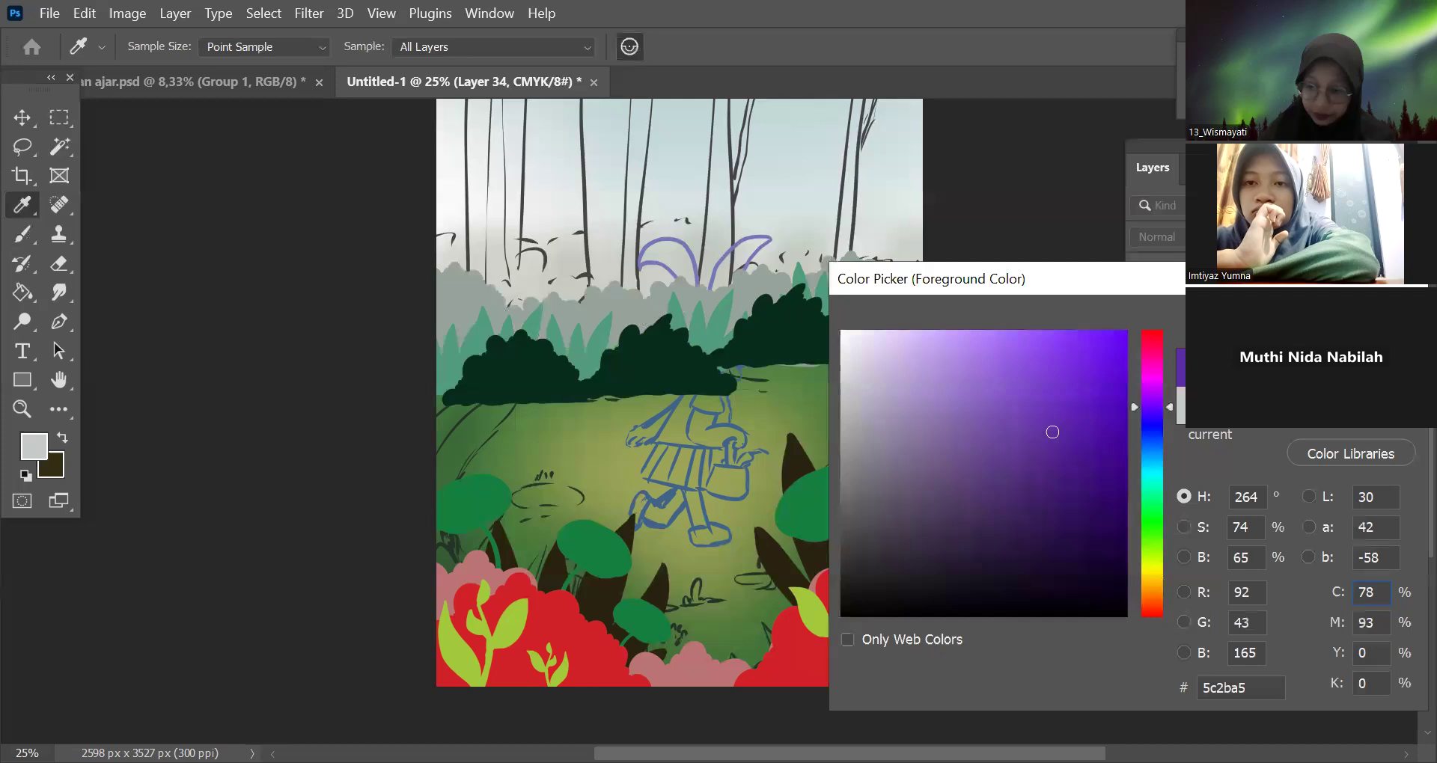
key("Return")
left_click(898, 273)
left_click(849, 263)
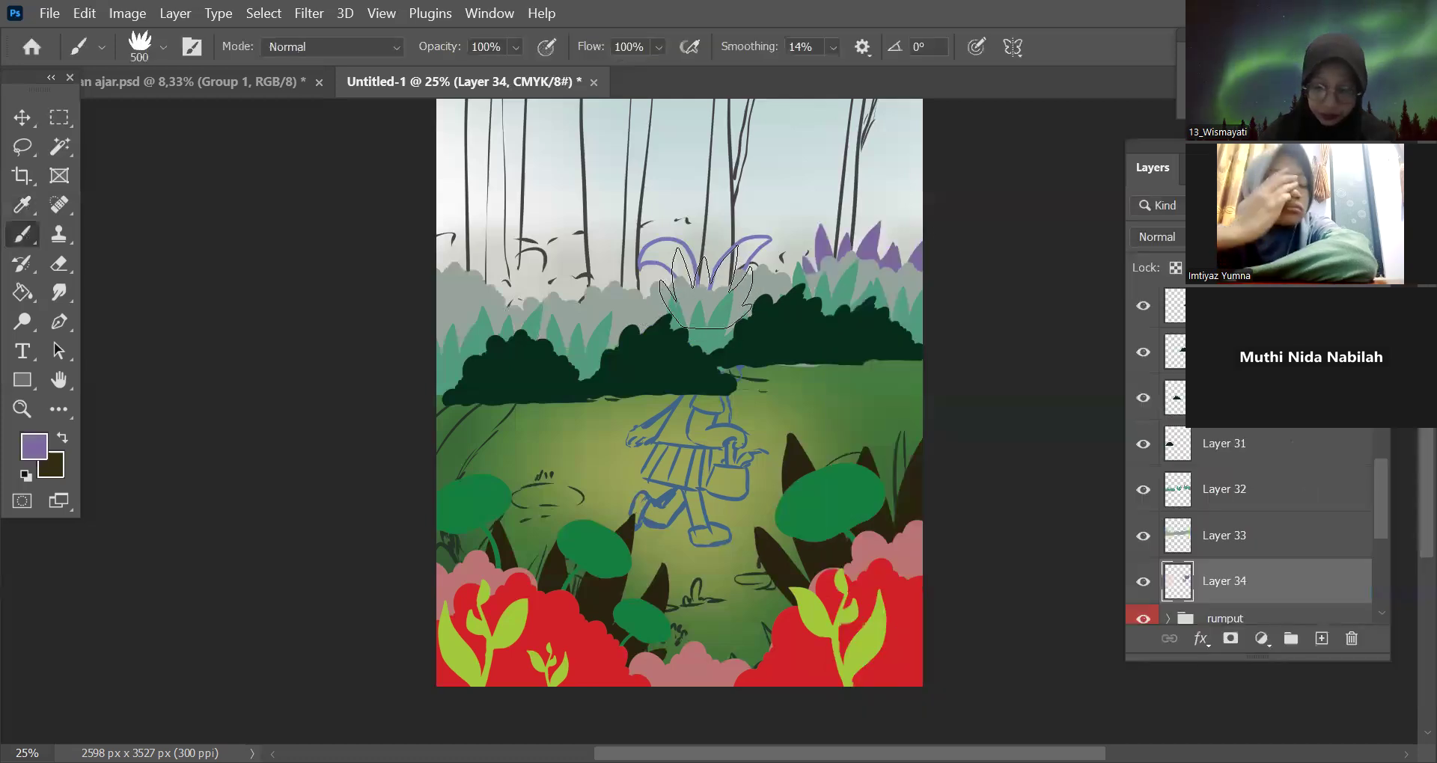
left_click(480, 285)
left_click(451, 268)
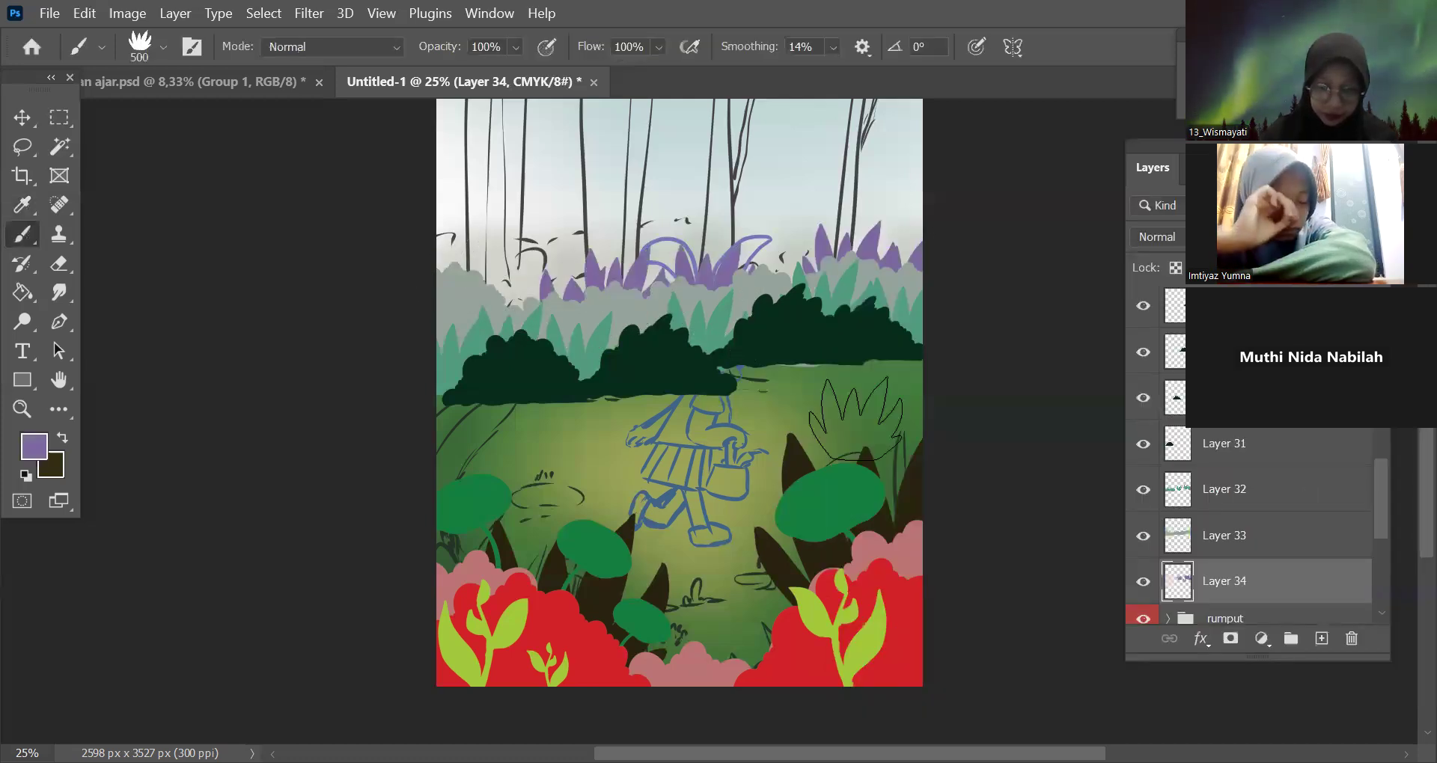
key("ctrl+minus")
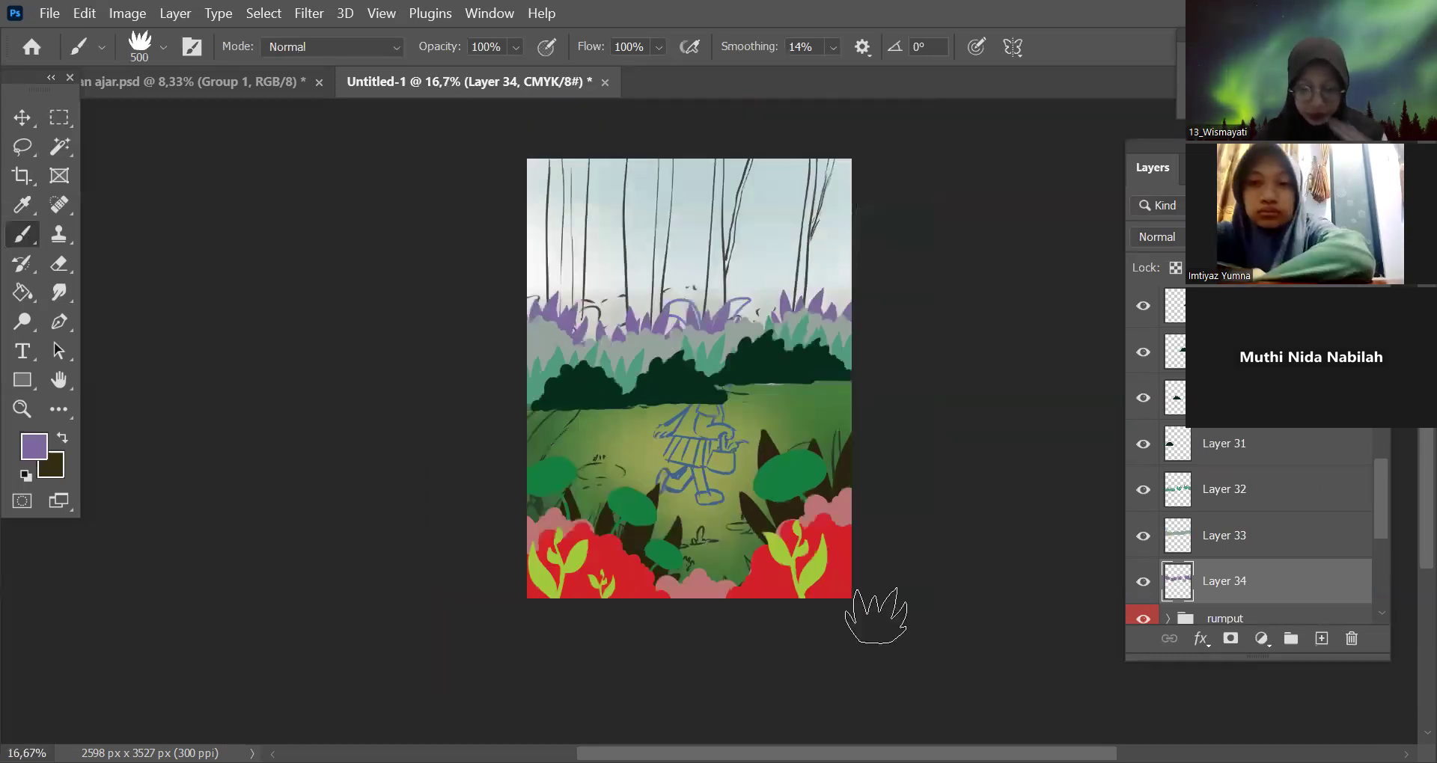
Add a new layer directly above the rumput group, beneath the purple plants on Layer 34.
scroll(1385, 536, "down", 2)
left_click(1278, 552)
left_click(1323, 639)
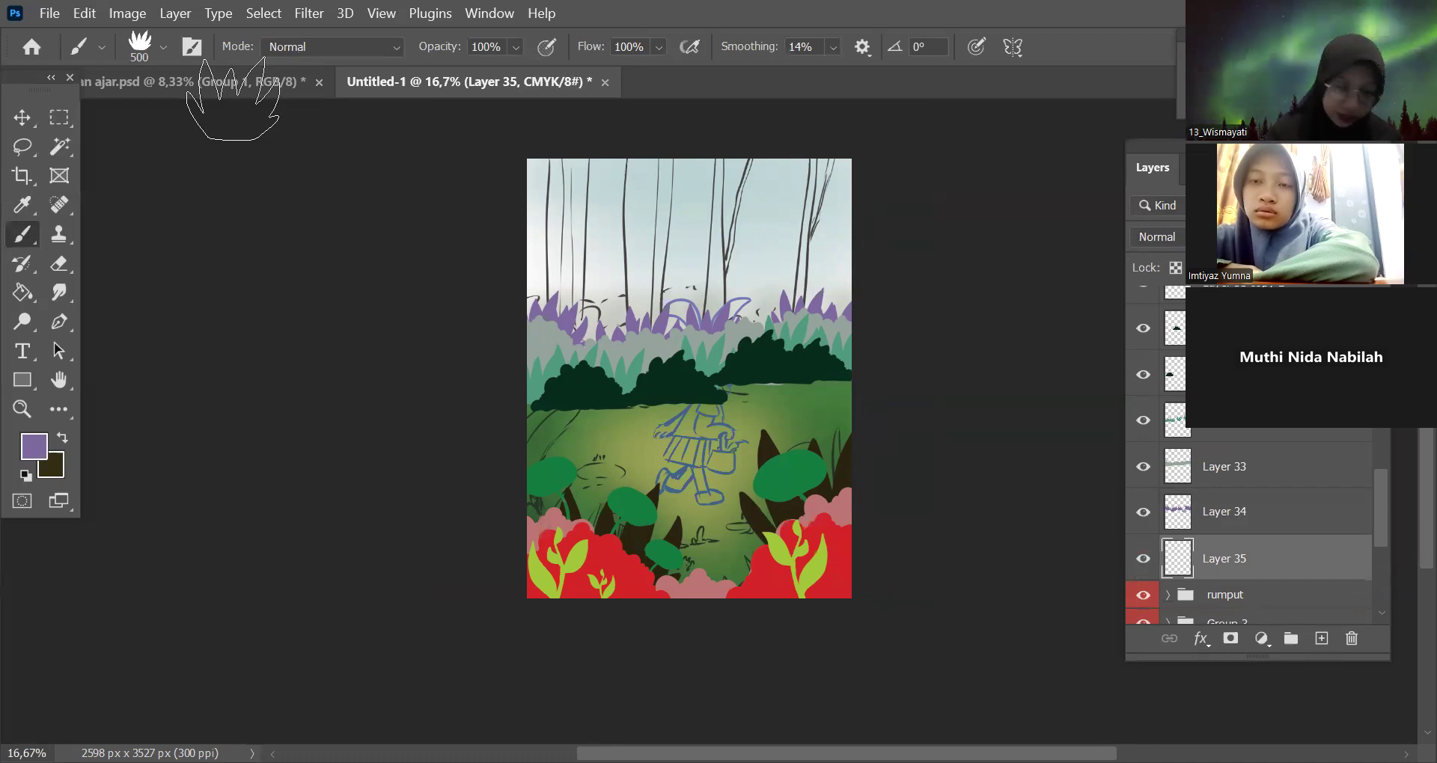
Paint two purple tree trunks over the central sketch lines on Layer 35 with a 125 px round brush, adding a side branch to the second.
key("bracketleft")
key("ctrl+plus")
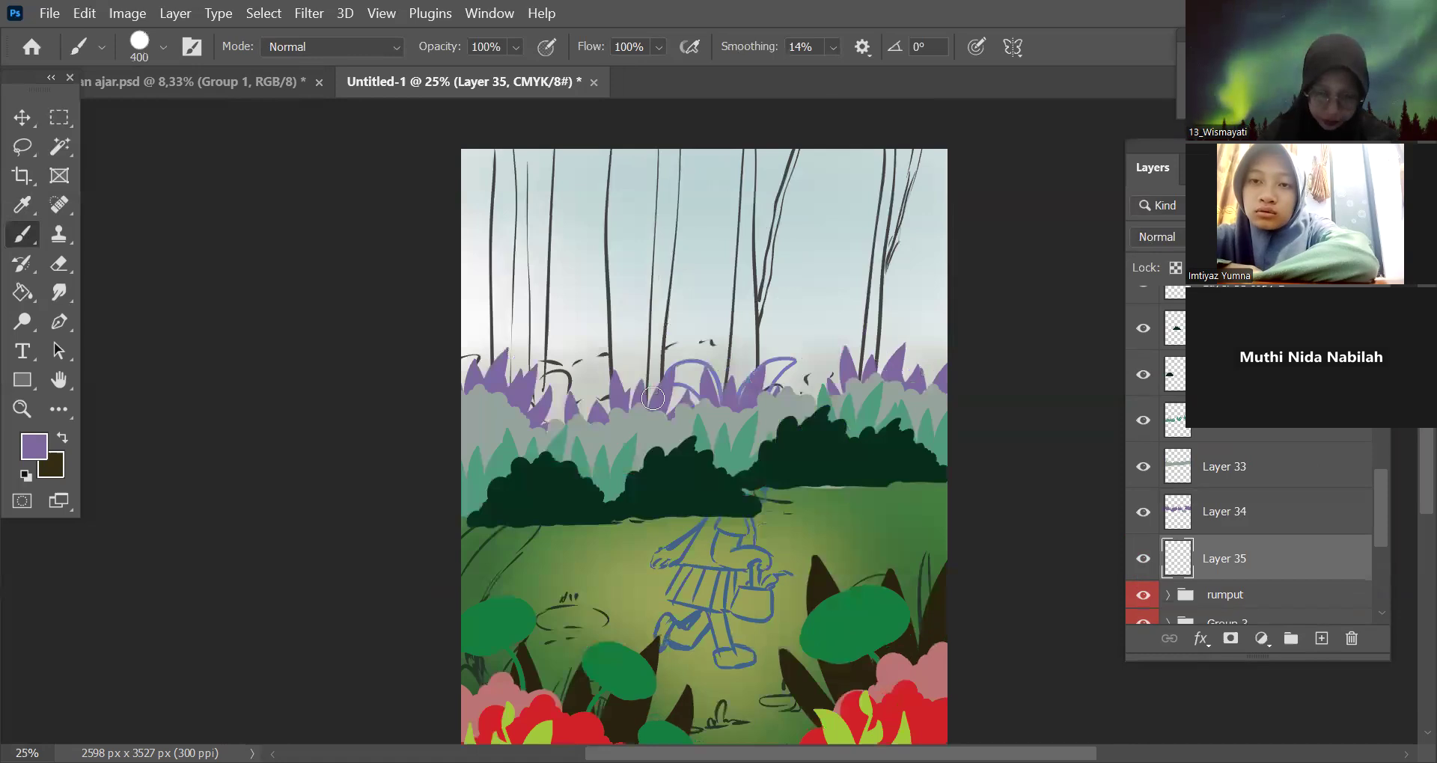
left_click_drag(644, 404, 671, 153)
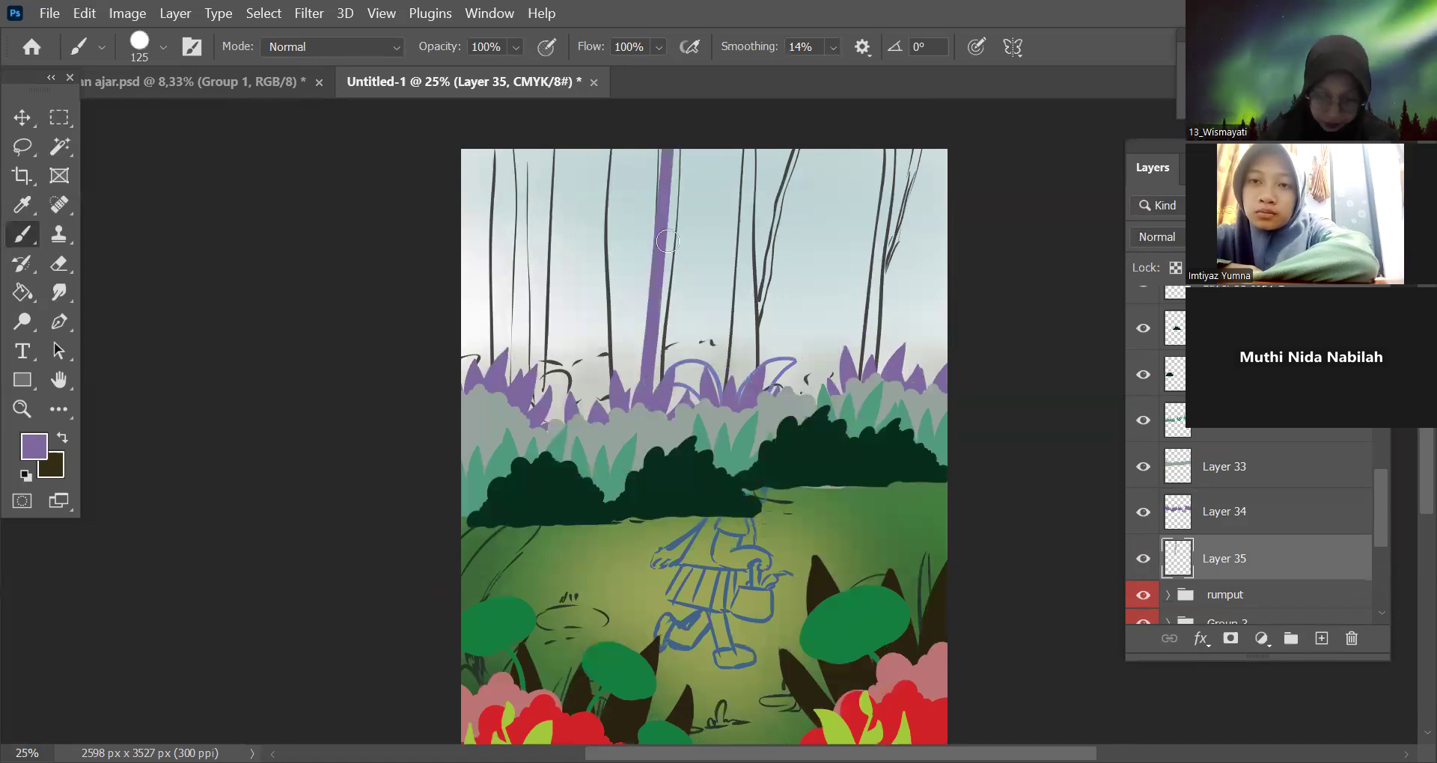
mouse_move(649, 411)
left_mouse_down()
mouse_move(677, 170)
mouse_move(665, 144)
left_mouse_up()
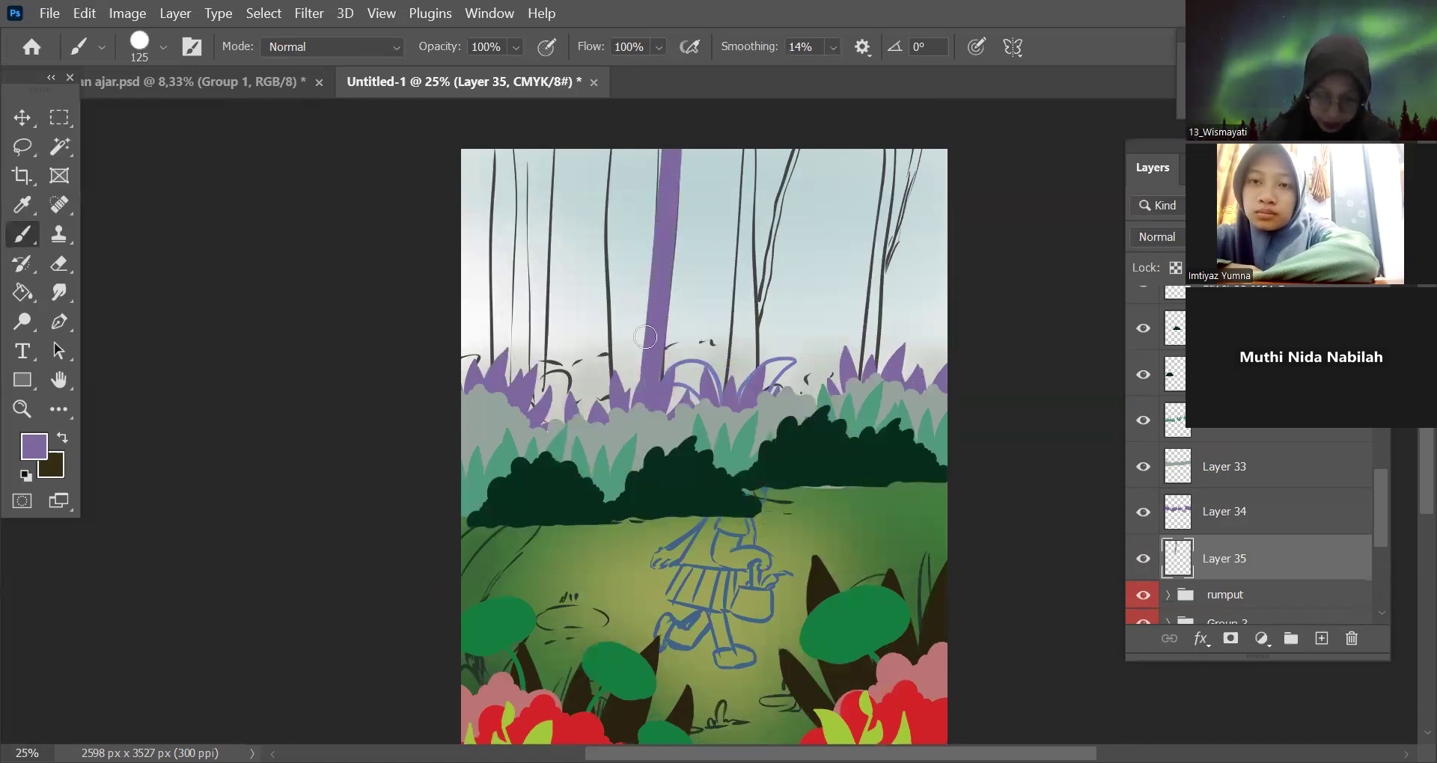
left_click_drag(645, 337, 636, 416)
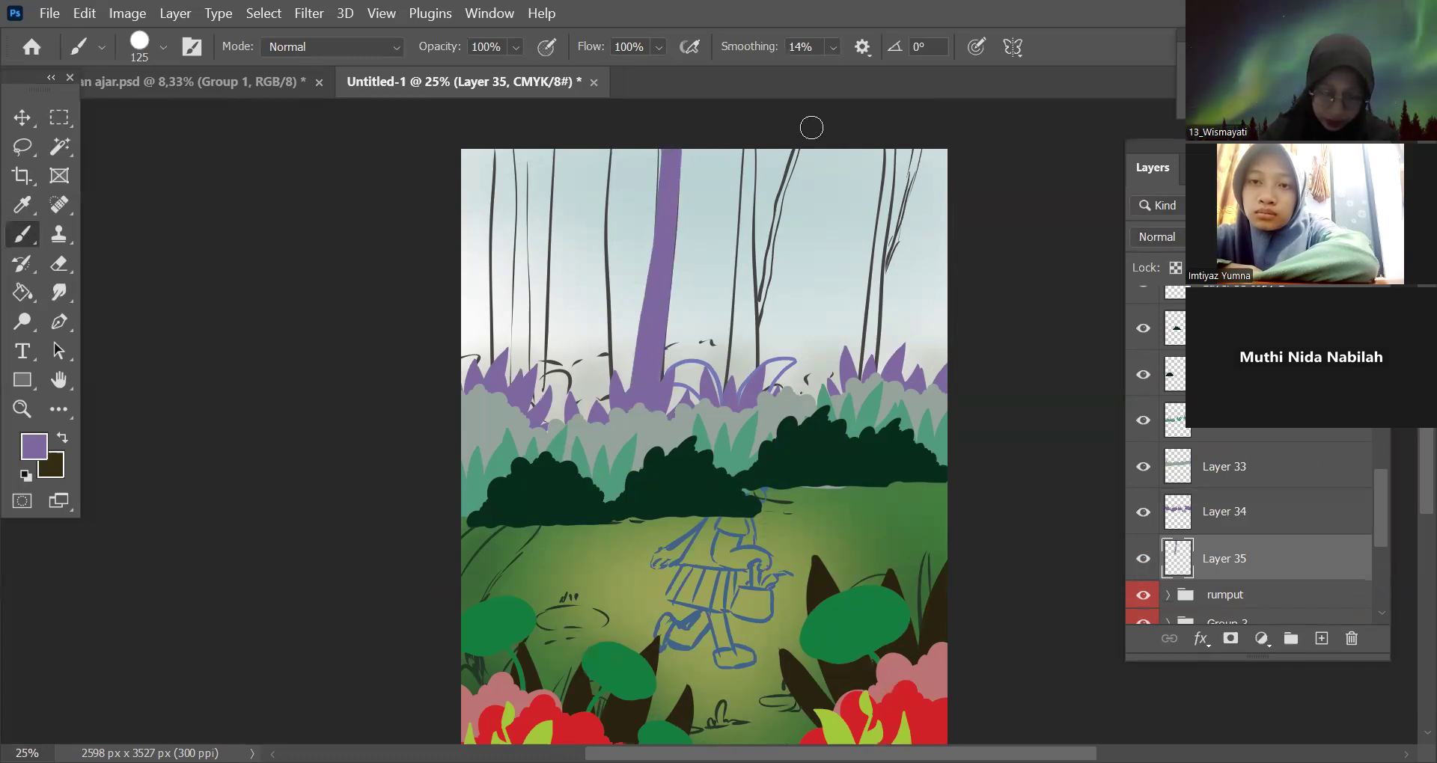
mouse_move(760, 150)
left_mouse_down()
mouse_move(725, 406)
mouse_move(751, 173)
left_mouse_up()
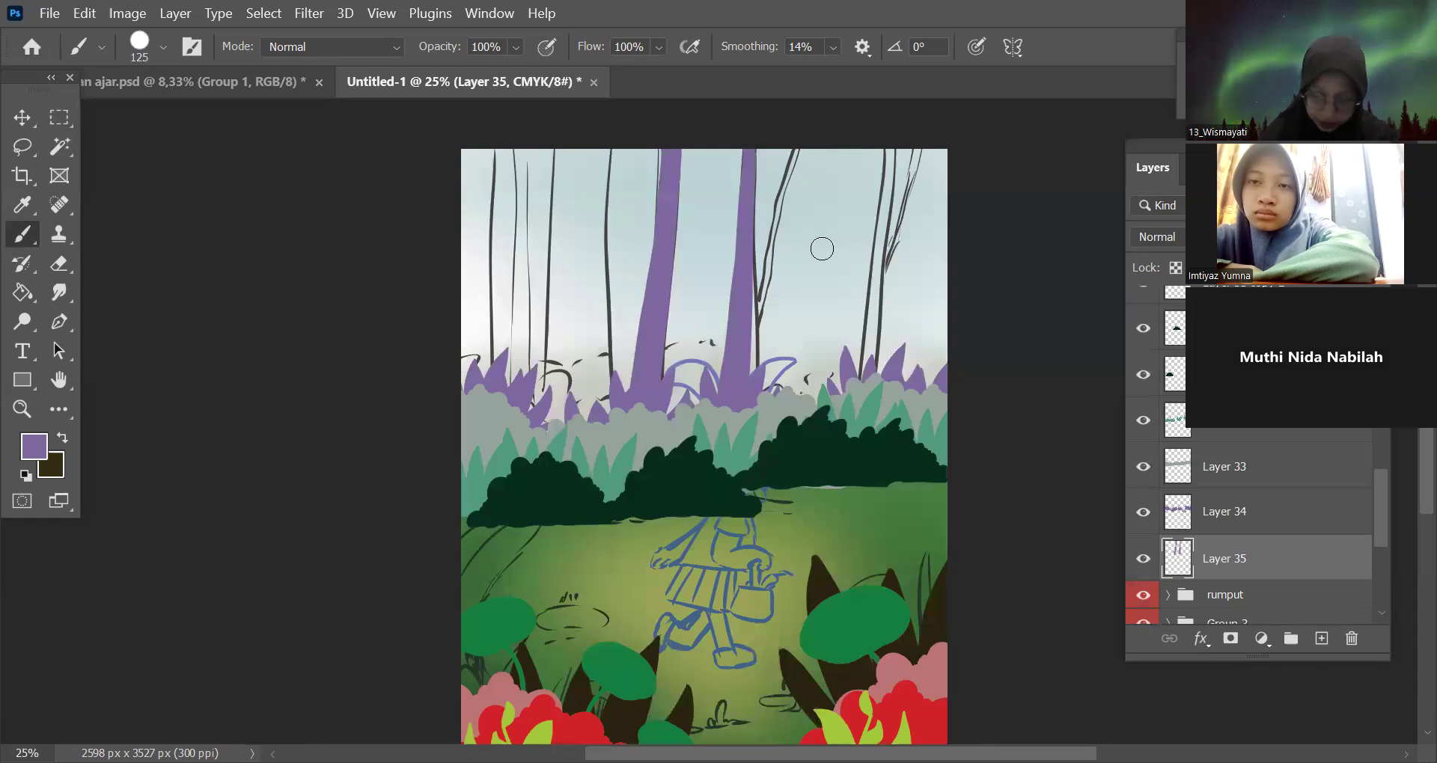
left_click_drag(793, 151, 754, 371)
Paint the purple tree near the canvas's right edge on Layer 35, with a widening trunk and two upper branches forking outward.
left_click_drag(884, 253, 861, 449)
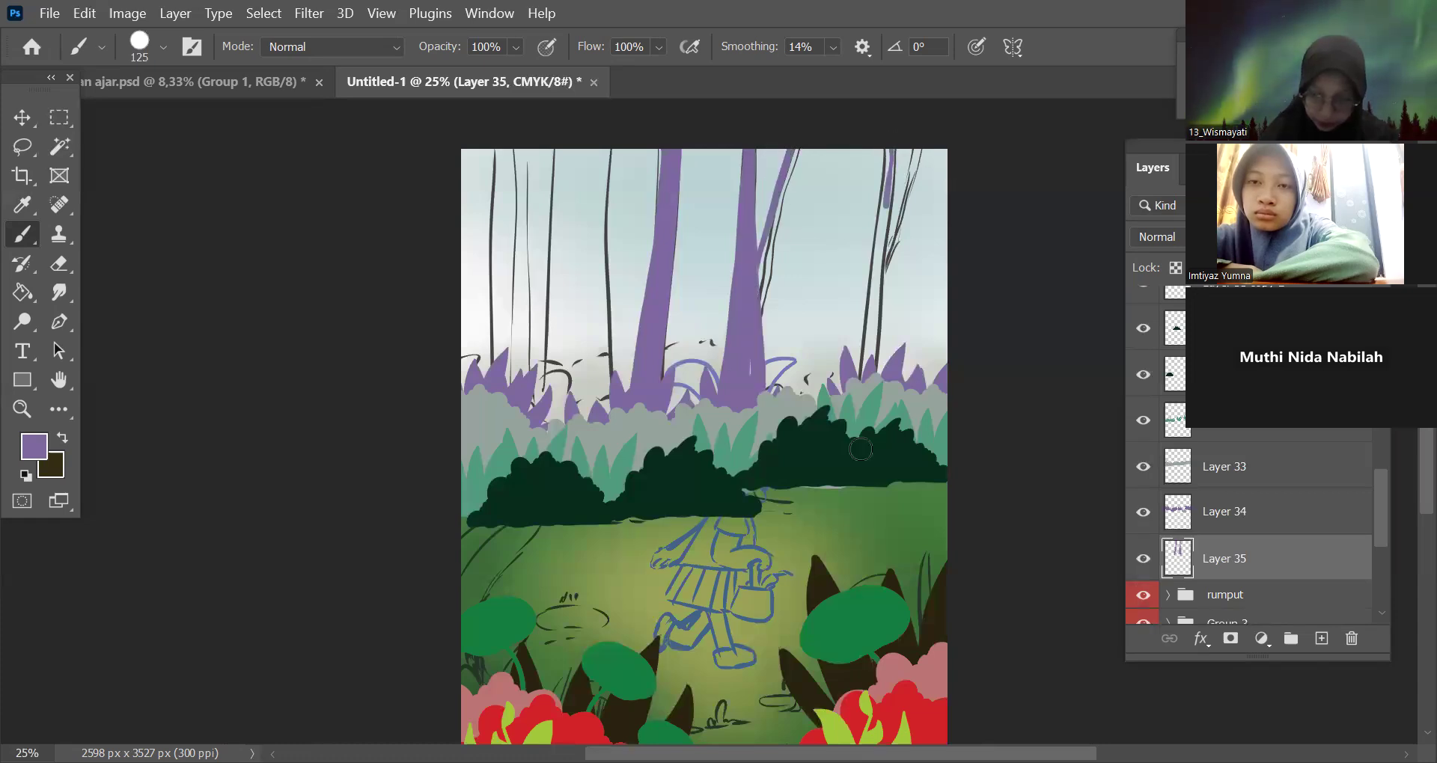
left_click_drag(888, 143, 843, 479)
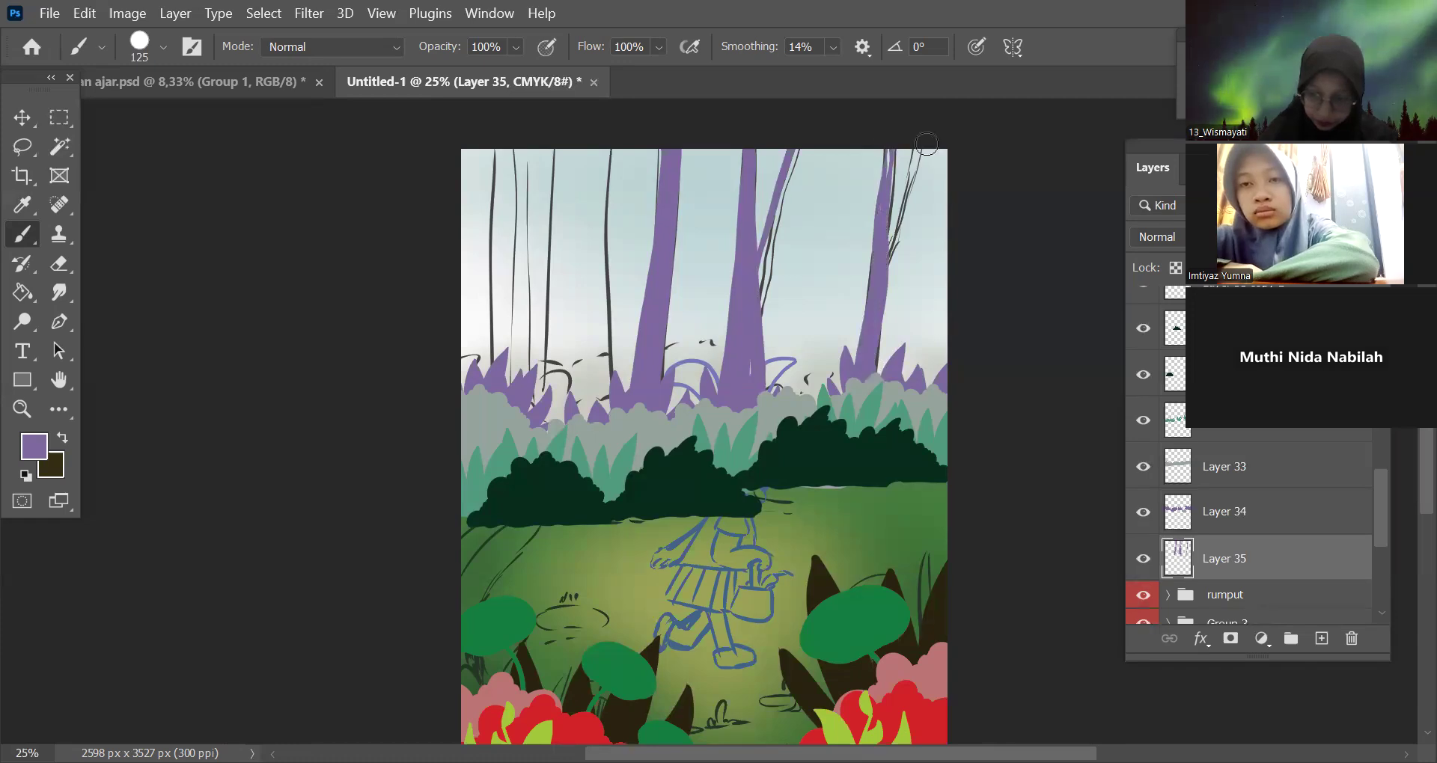
left_click_drag(869, 220, 859, 150)
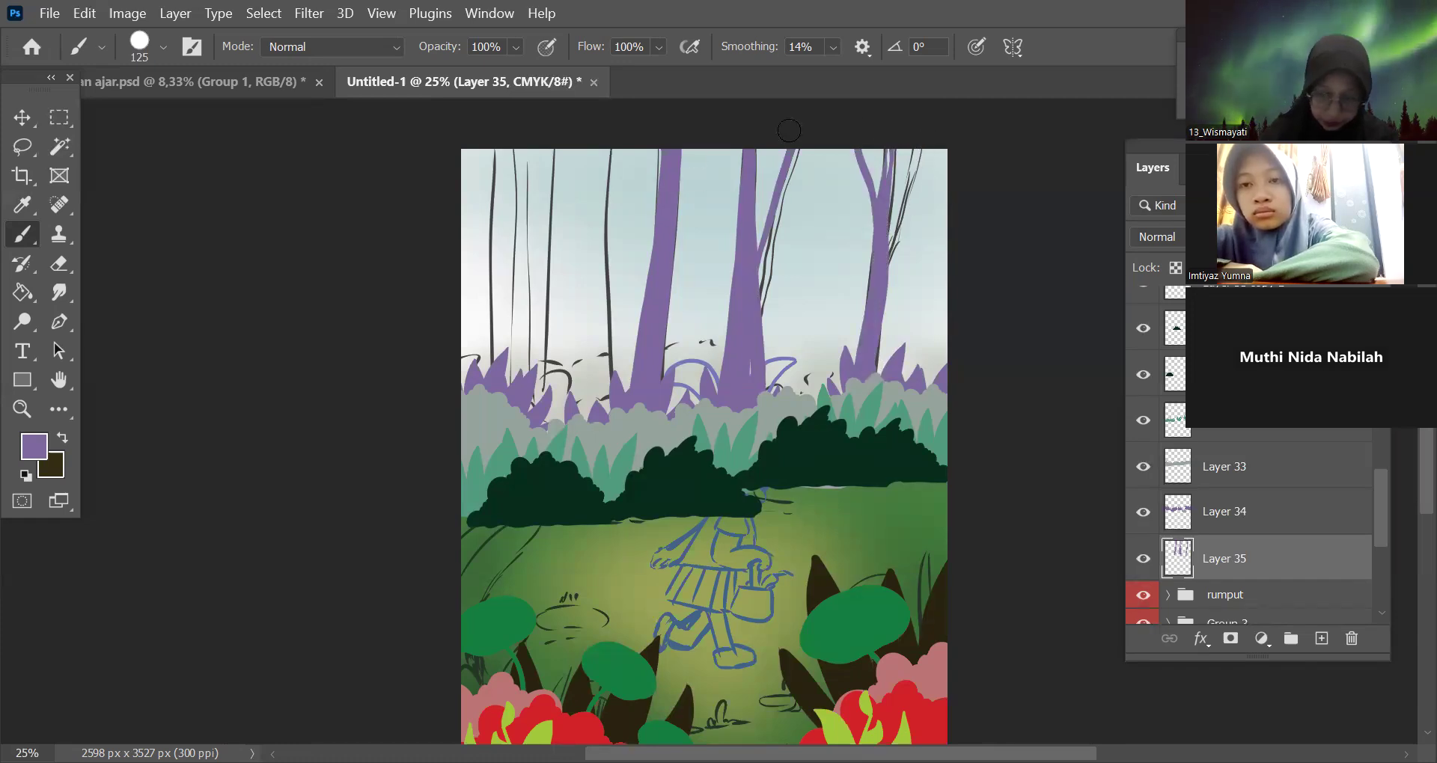
left_click_drag(894, 269, 935, 155)
key("ctrl+z")
left_click_drag(890, 281, 915, 195)
left_click_drag(893, 292, 922, 152)
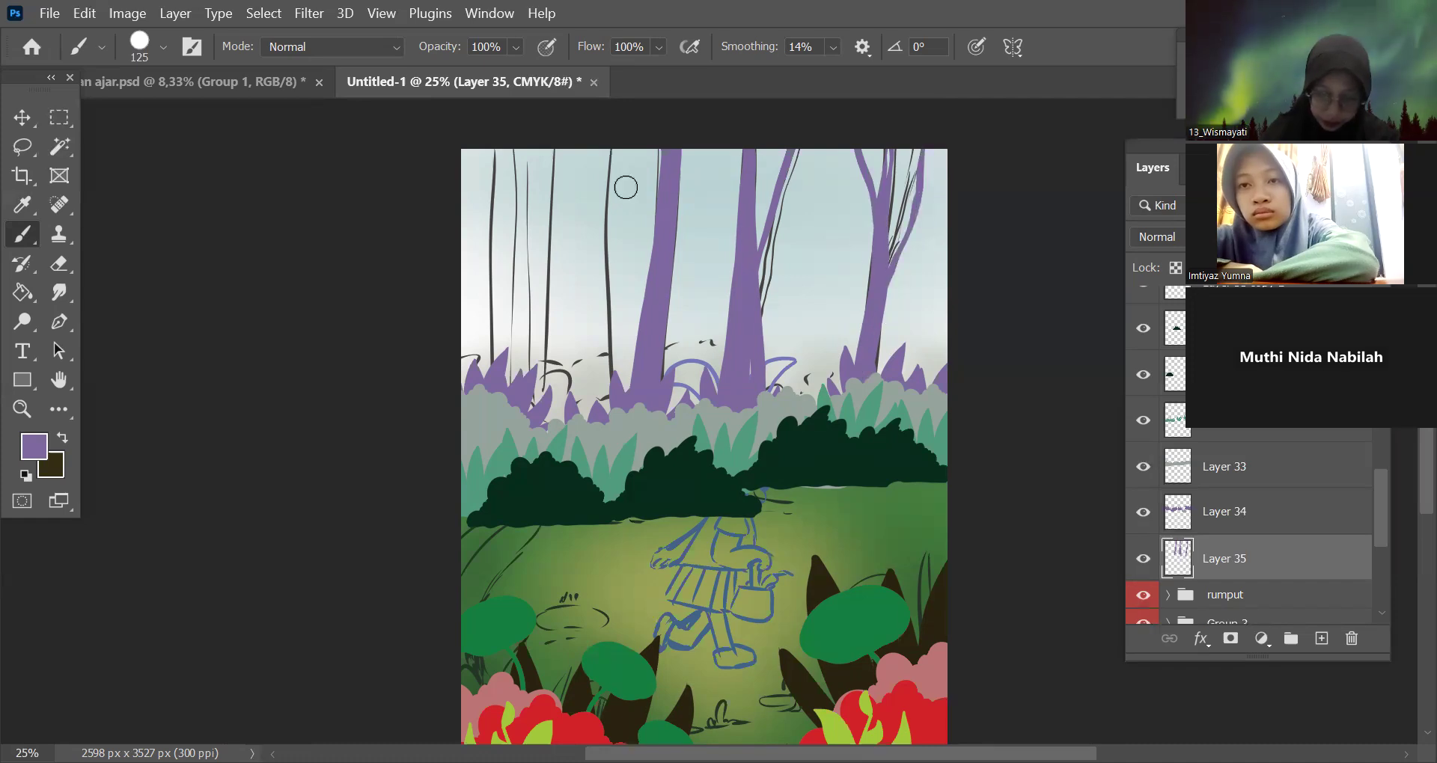
Paint a thick purple trunk left of the central trees on Layer 35, enlarging the round brush to 175 px and undoing the excess strokes.
left_click_drag(572, 153, 575, 303)
mouse_move(569, 411)
left_mouse_down()
mouse_move(568, 136)
mouse_move(548, 407)
left_mouse_up()
key("bracketright")
key("bracketright")
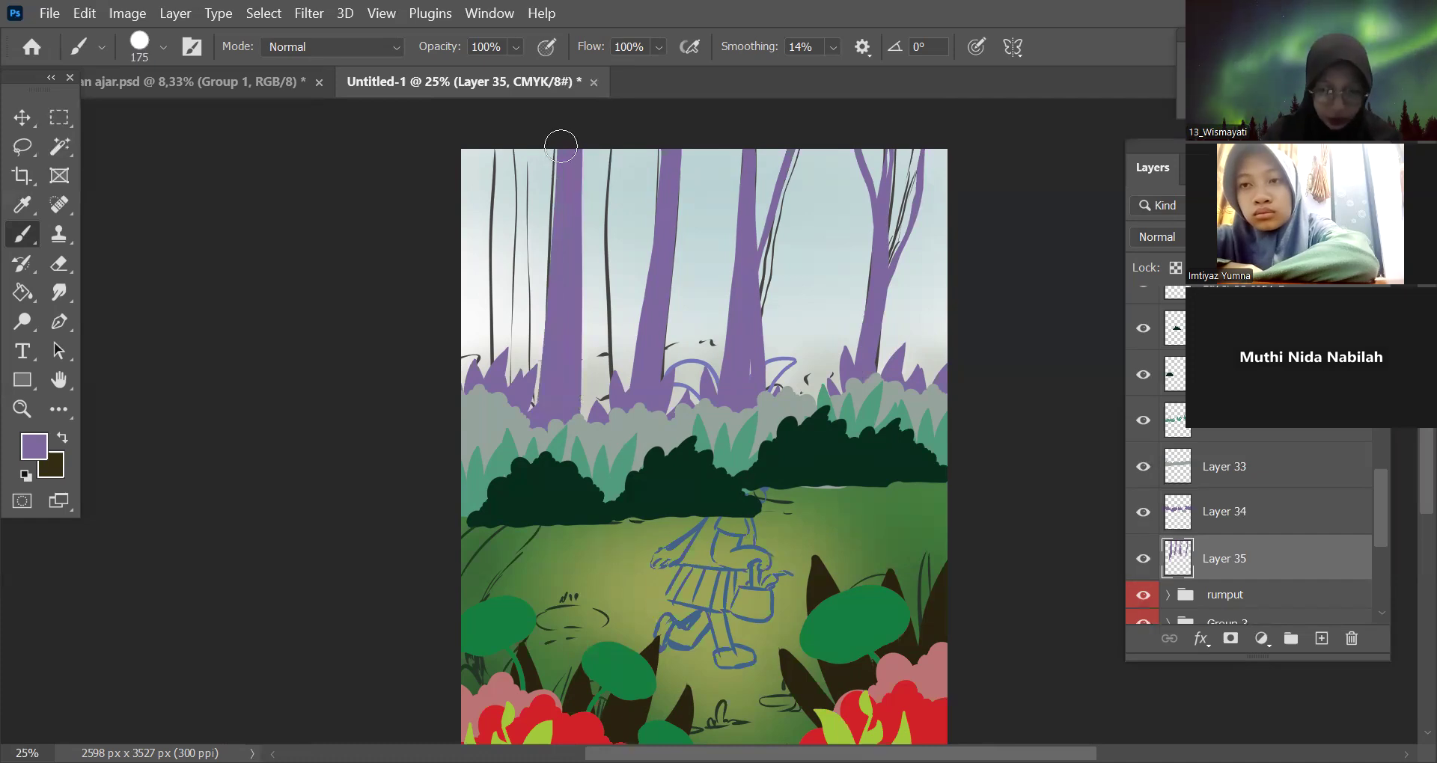
left_click_drag(562, 146, 583, 406)
mouse_move(583, 187)
left_mouse_down()
mouse_move(588, 419)
mouse_move(610, 135)
left_mouse_up()
left_click_drag(598, 408, 598, 154)
left_click_drag(618, 419, 603, 141)
key("ctrl+z")
key("ctrl+z")
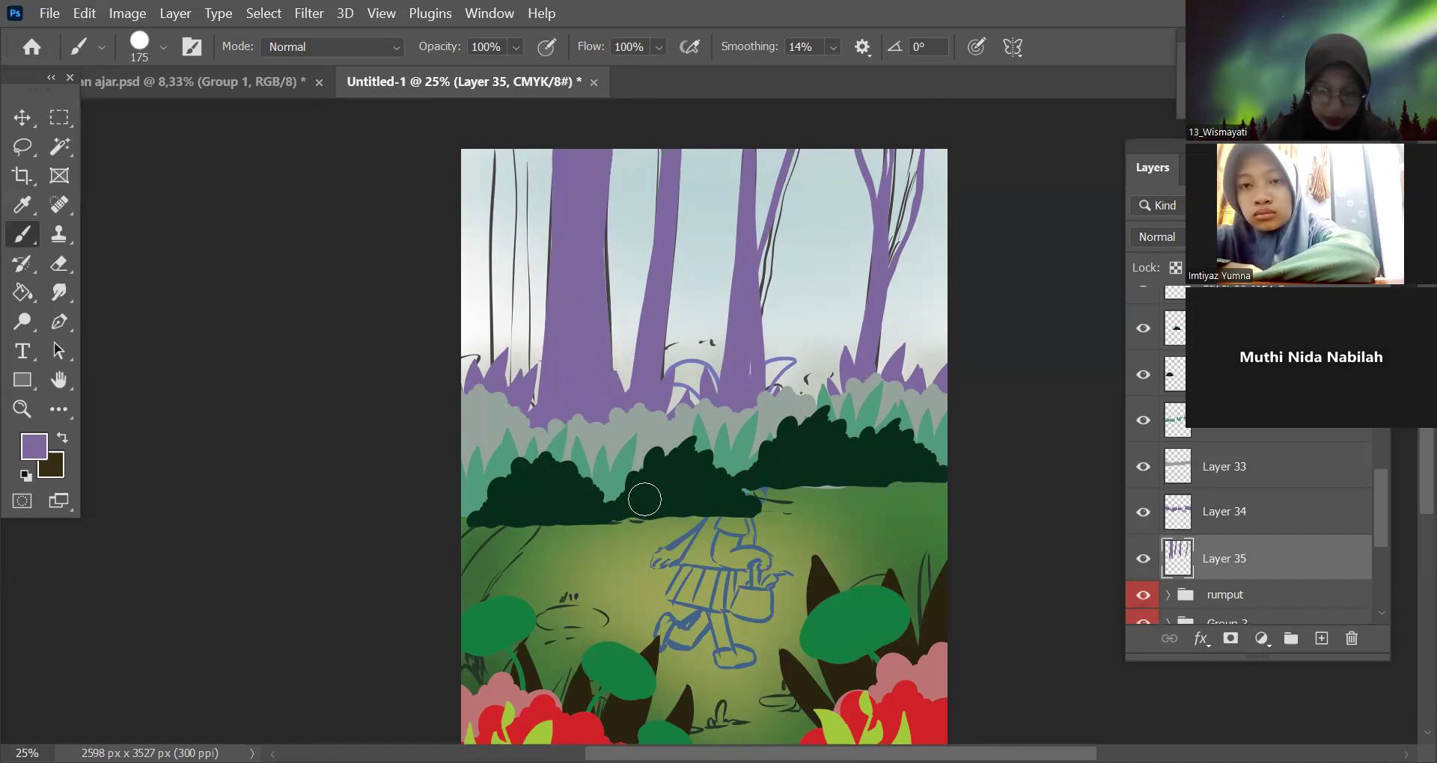
Paint a thin purple trunk left of the thick tree and another along the canvas's left edge on Layer 35.
left_click_drag(518, 359, 516, 150)
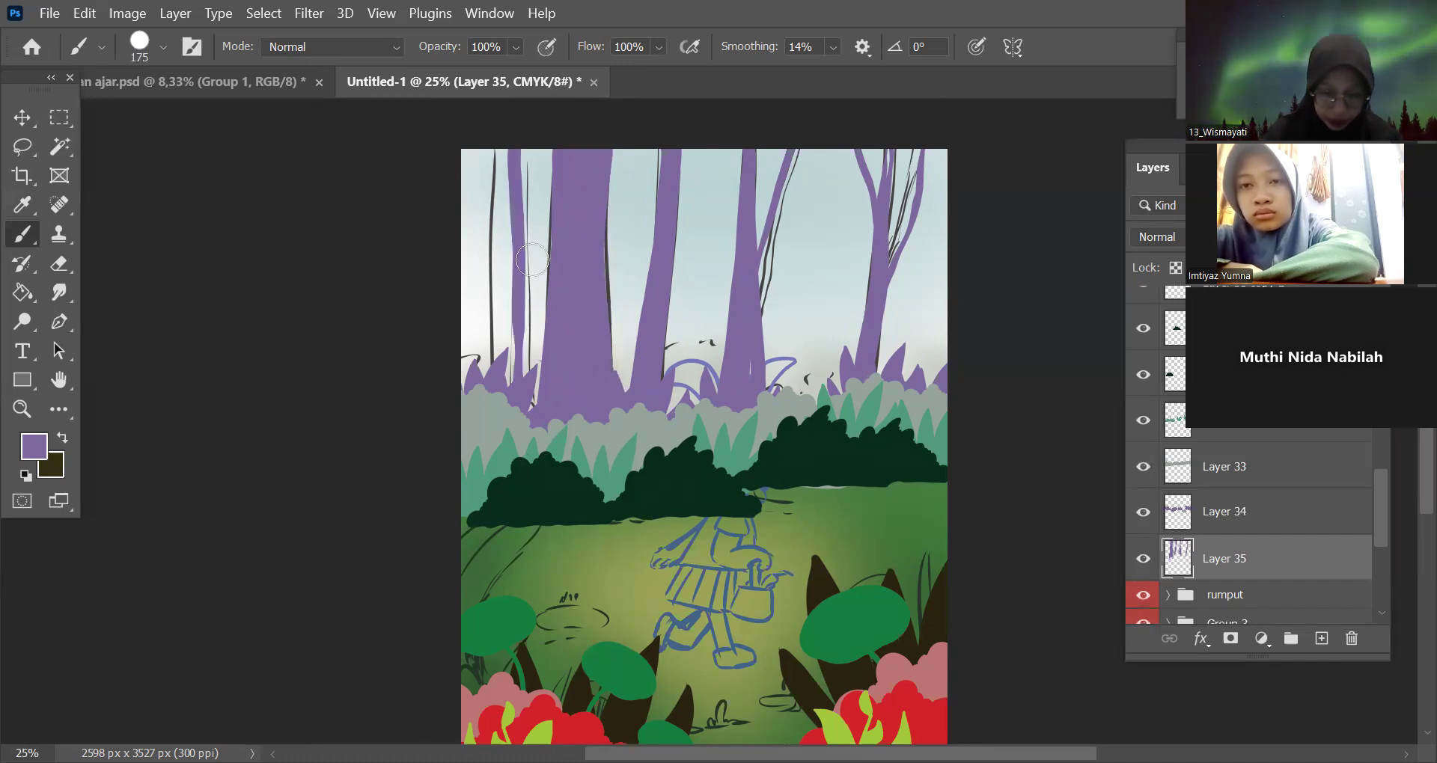
left_click_drag(524, 404, 518, 281)
left_click_drag(521, 399, 518, 305)
left_click_drag(471, 154, 460, 382)
left_click_drag(465, 240, 460, 267)
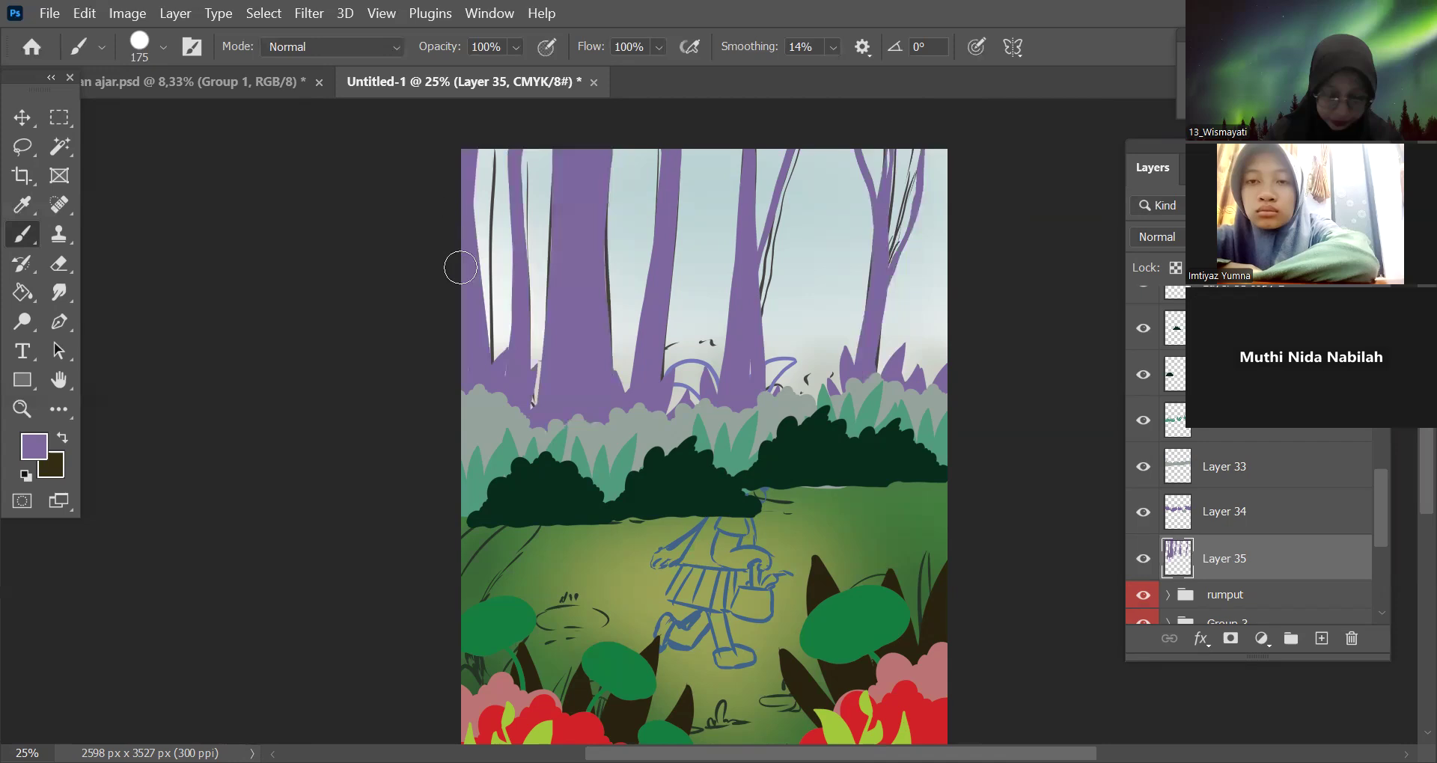
key("ctrl+minus")
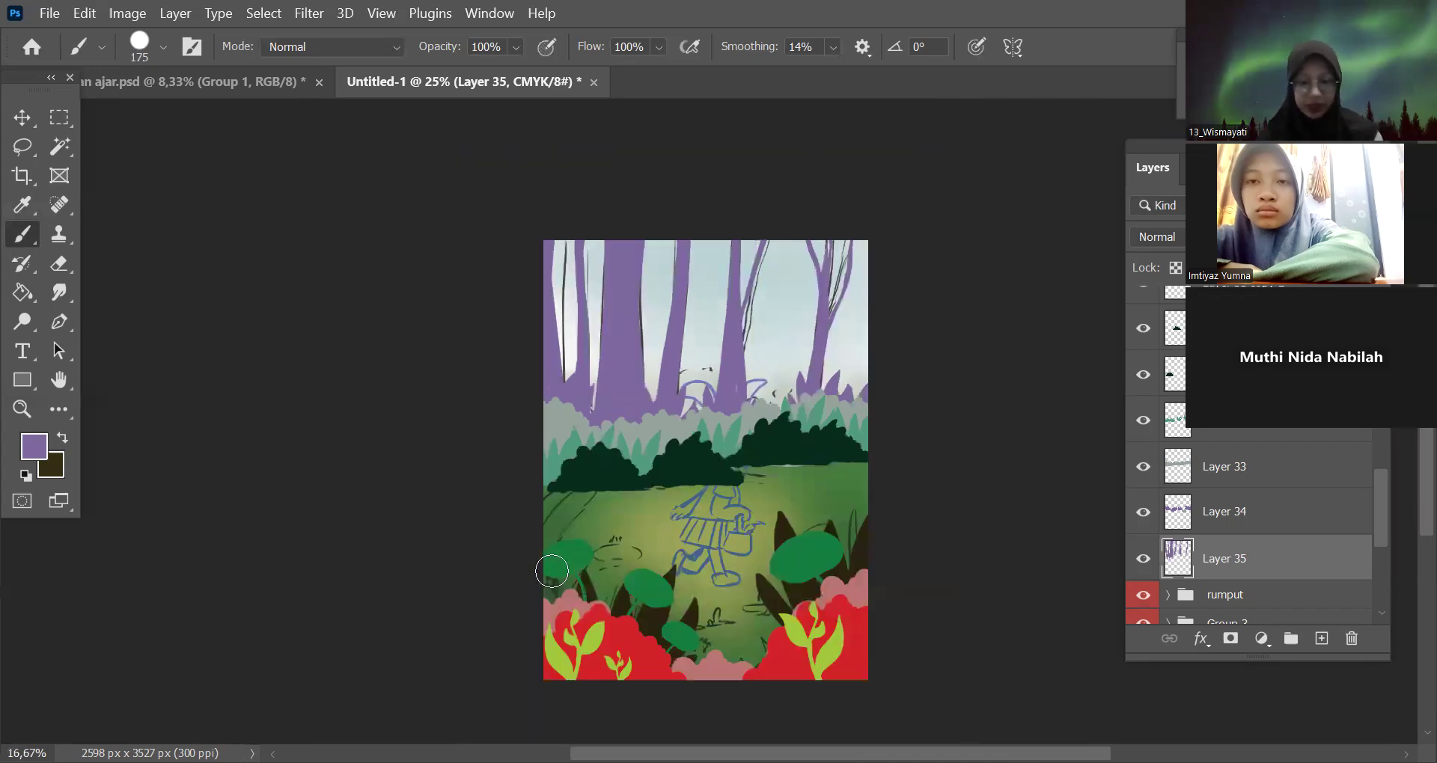
left_click_drag(969, 543, 975, 482)
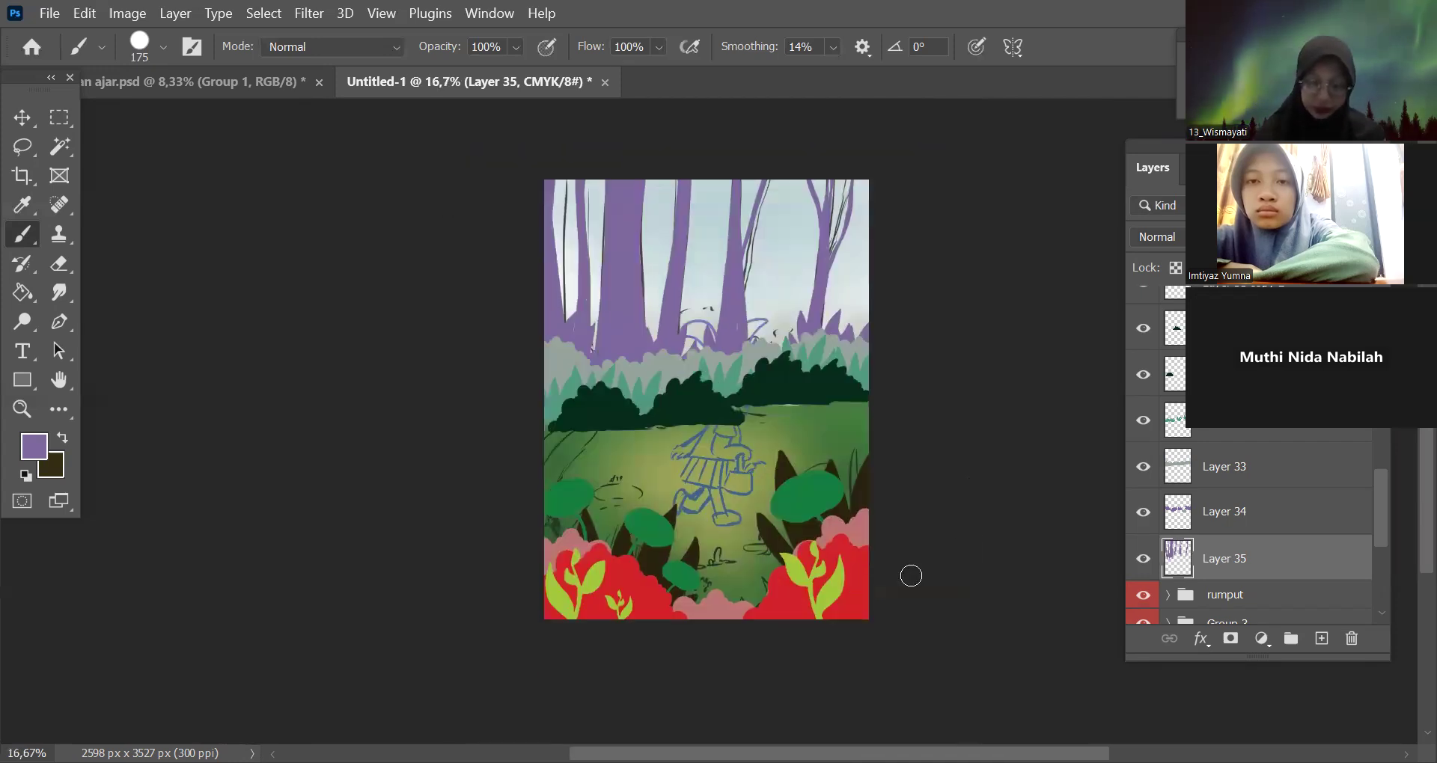
scroll(910, 575, "down", 1)
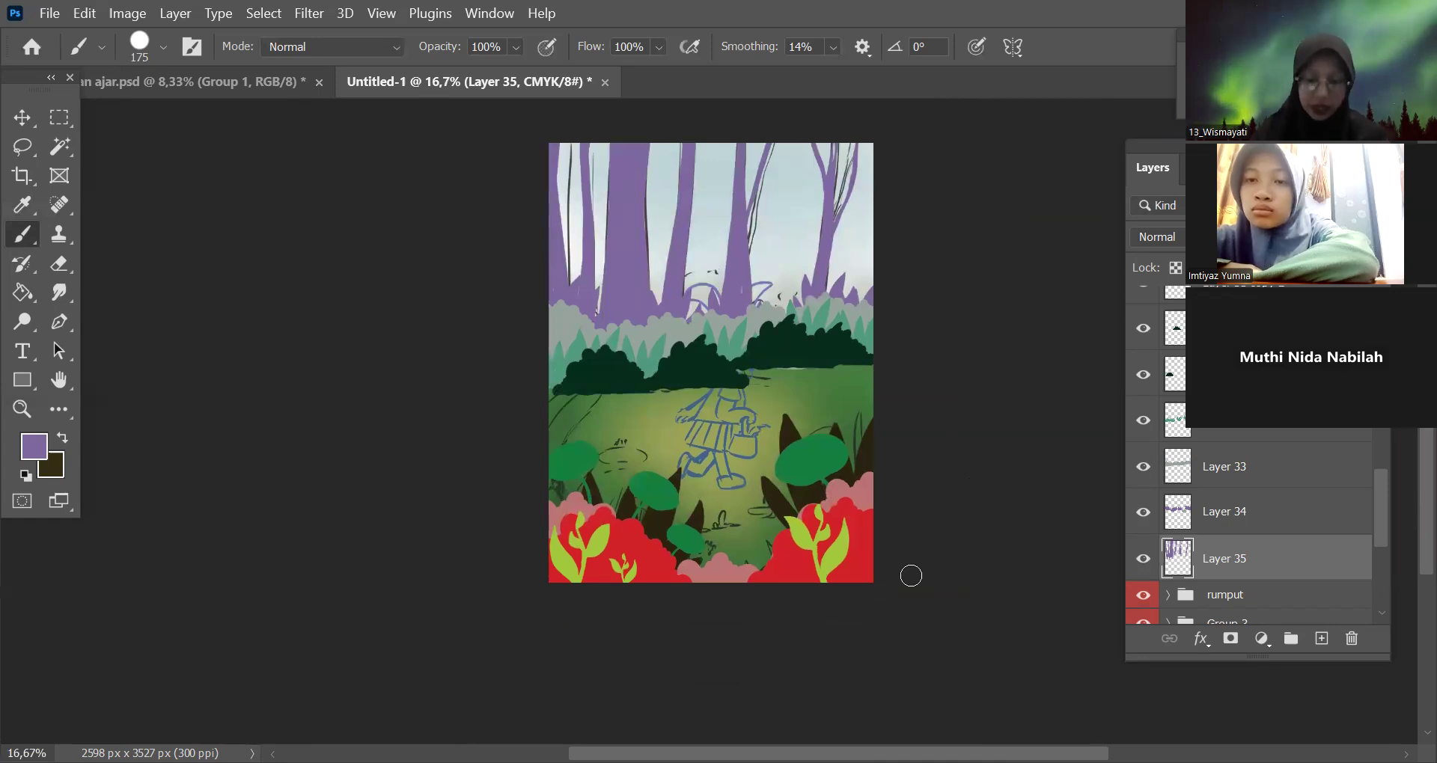
key("ctrl+plus")
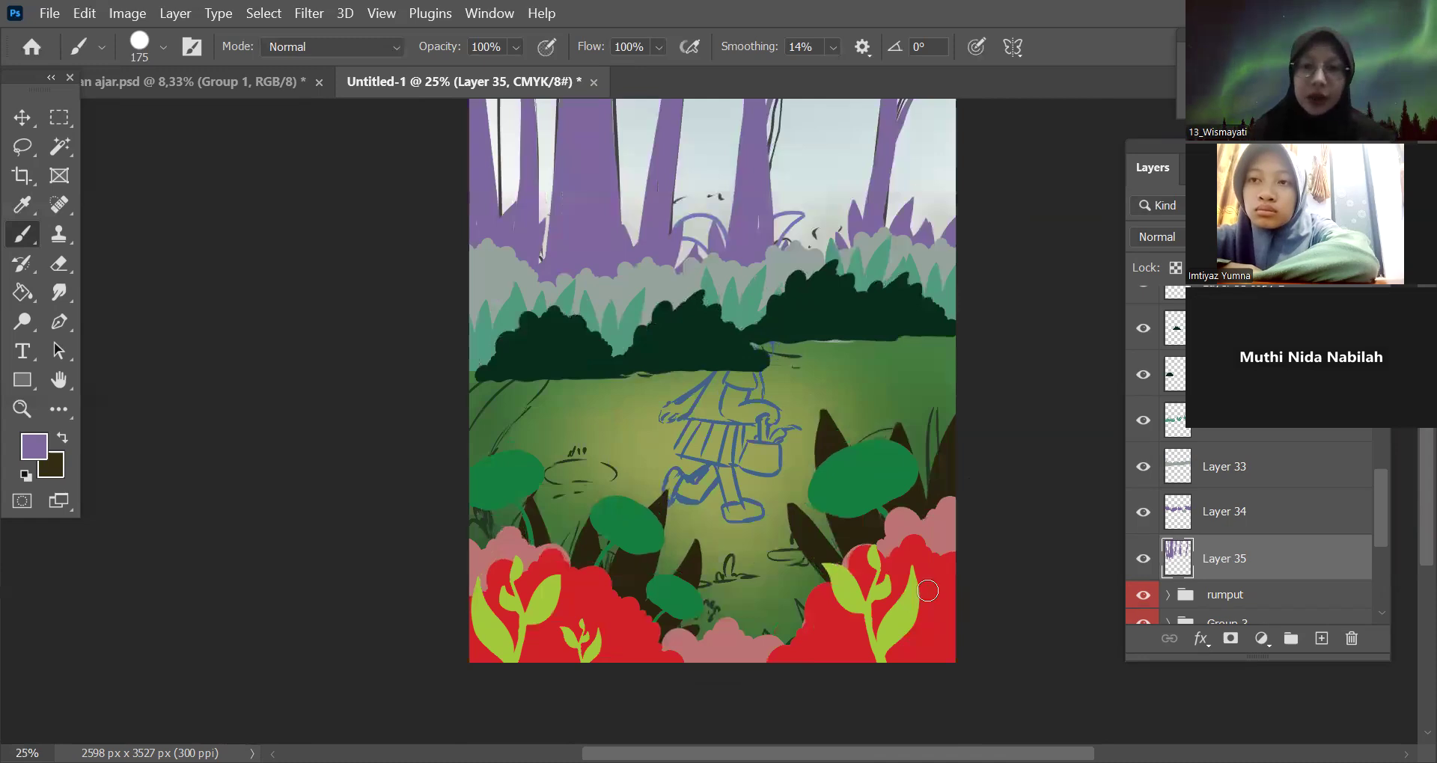
key("ctrl+minus")
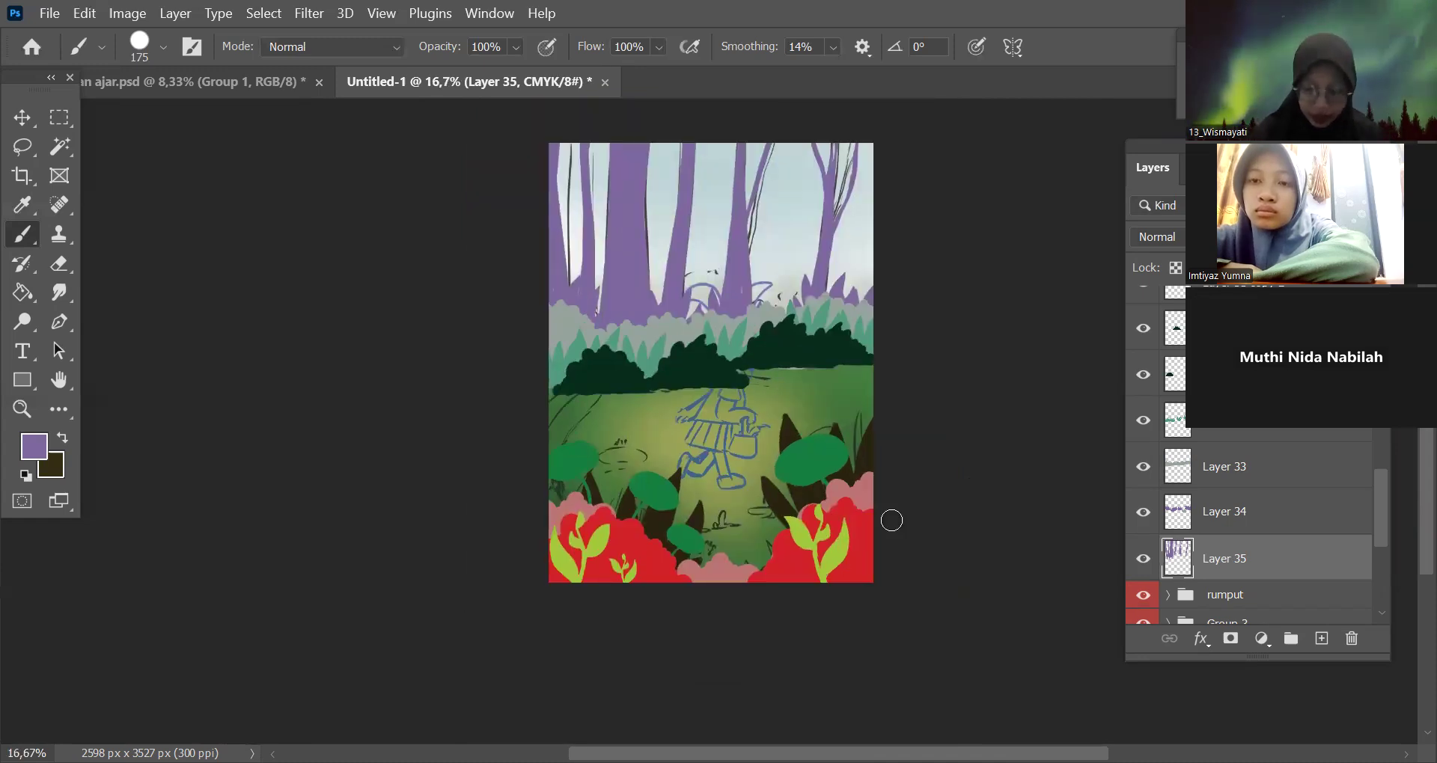
Select the rumput group through its lime-green plant and toggle the group's visibility off and on.
left_click(23, 118)
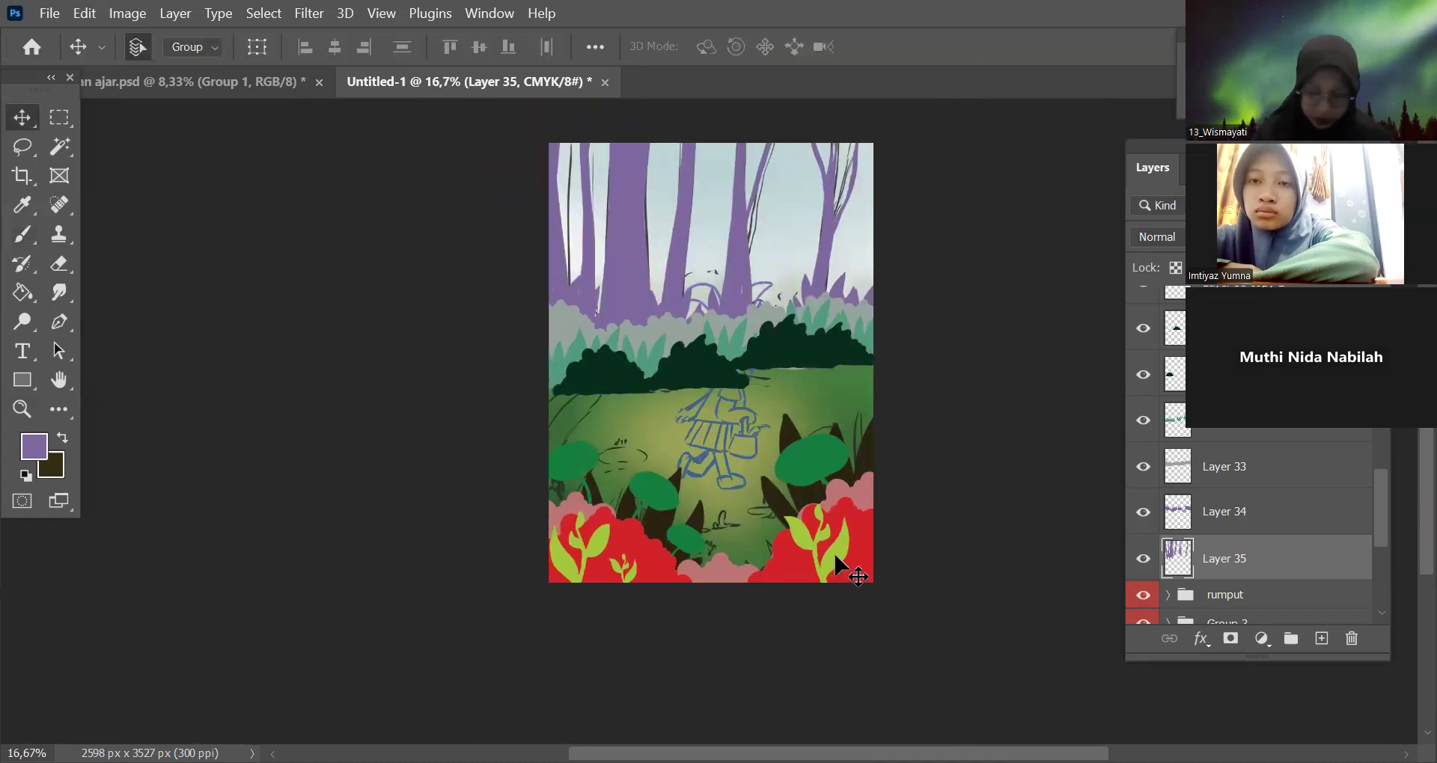
left_click(851, 572)
left_click(1145, 595)
left_click(1144, 595)
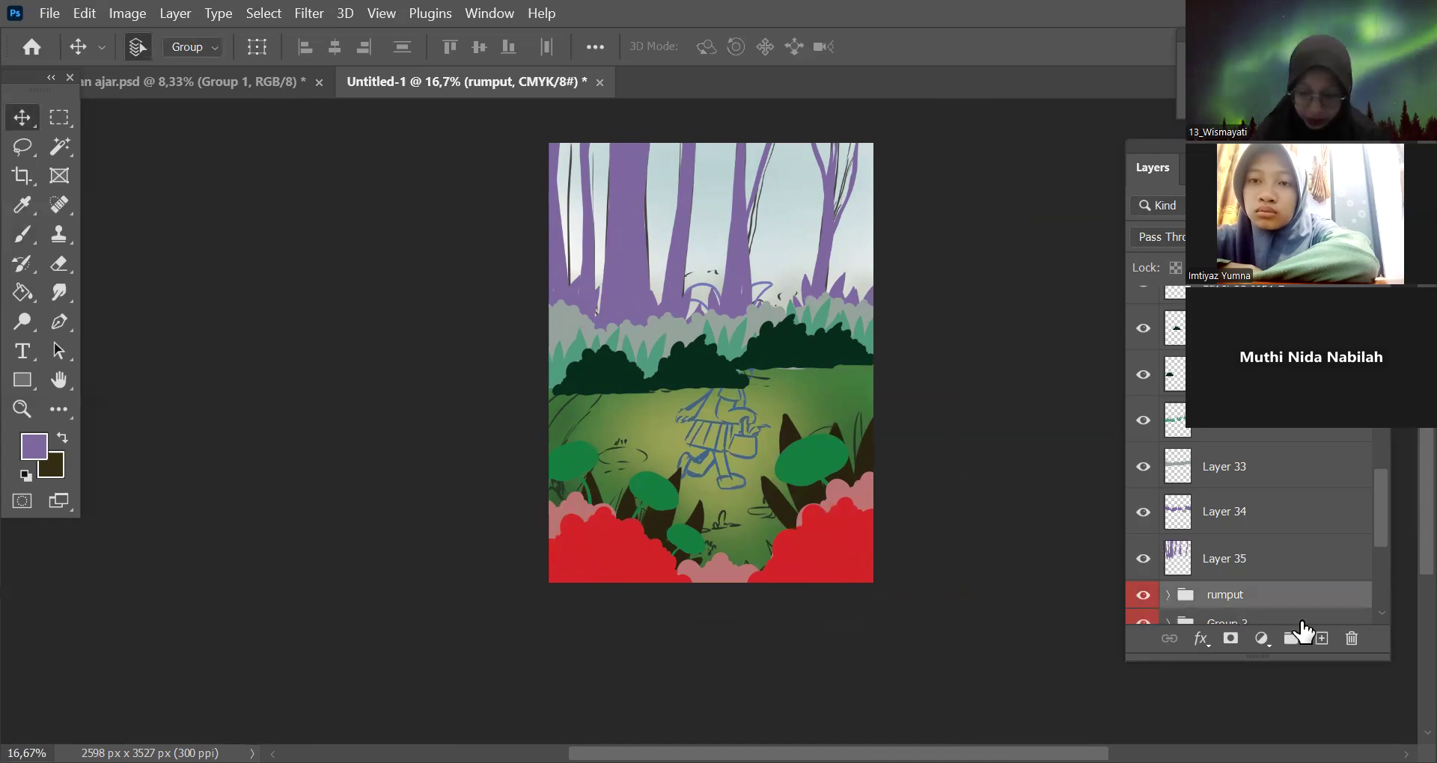
Show the WhatsApp reference image layer, sample dark navy from its foreground leaves as the foreground color, and return to the Move tool.
left_click_drag(1389, 483, 1392, 439)
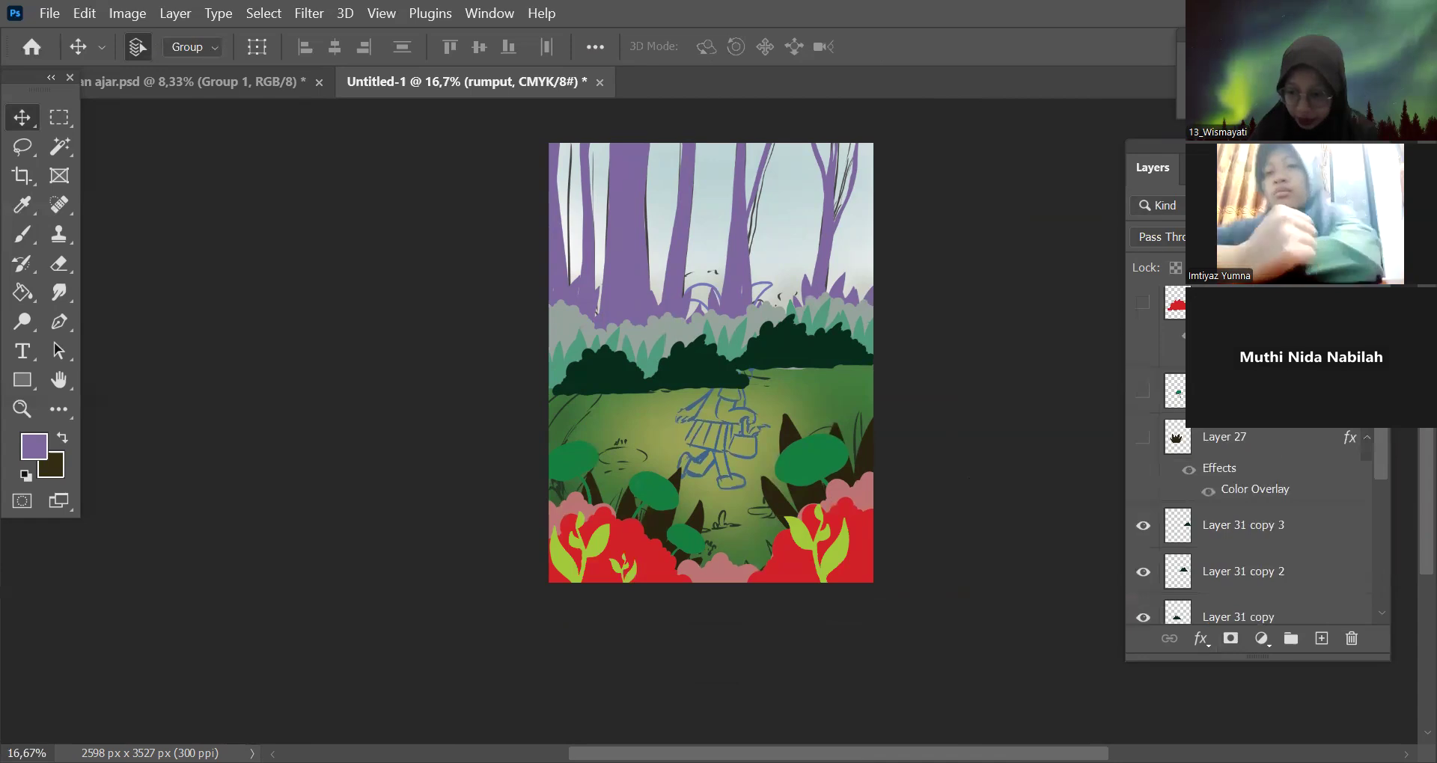
scroll(1156, 491, "down", 3)
left_click(1143, 489)
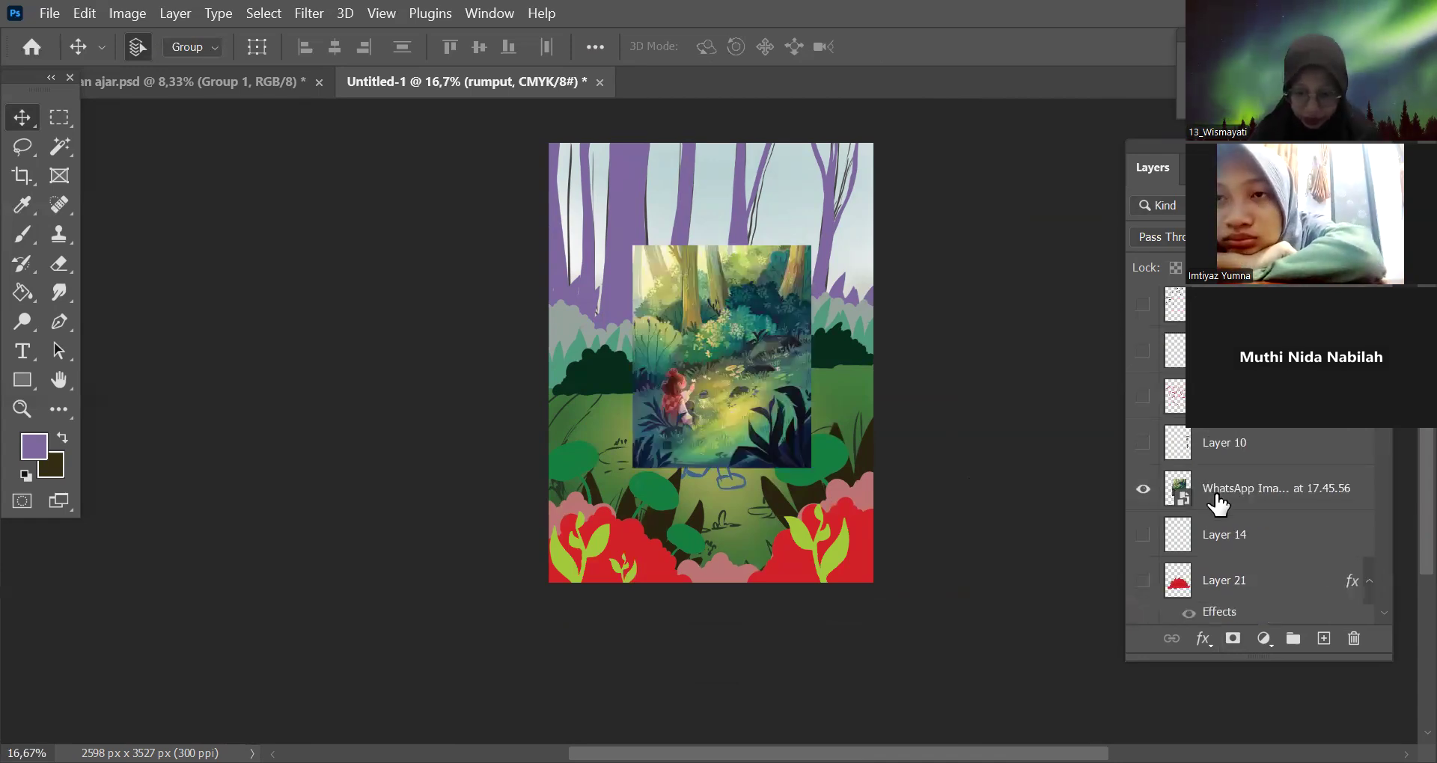
left_click(21, 204)
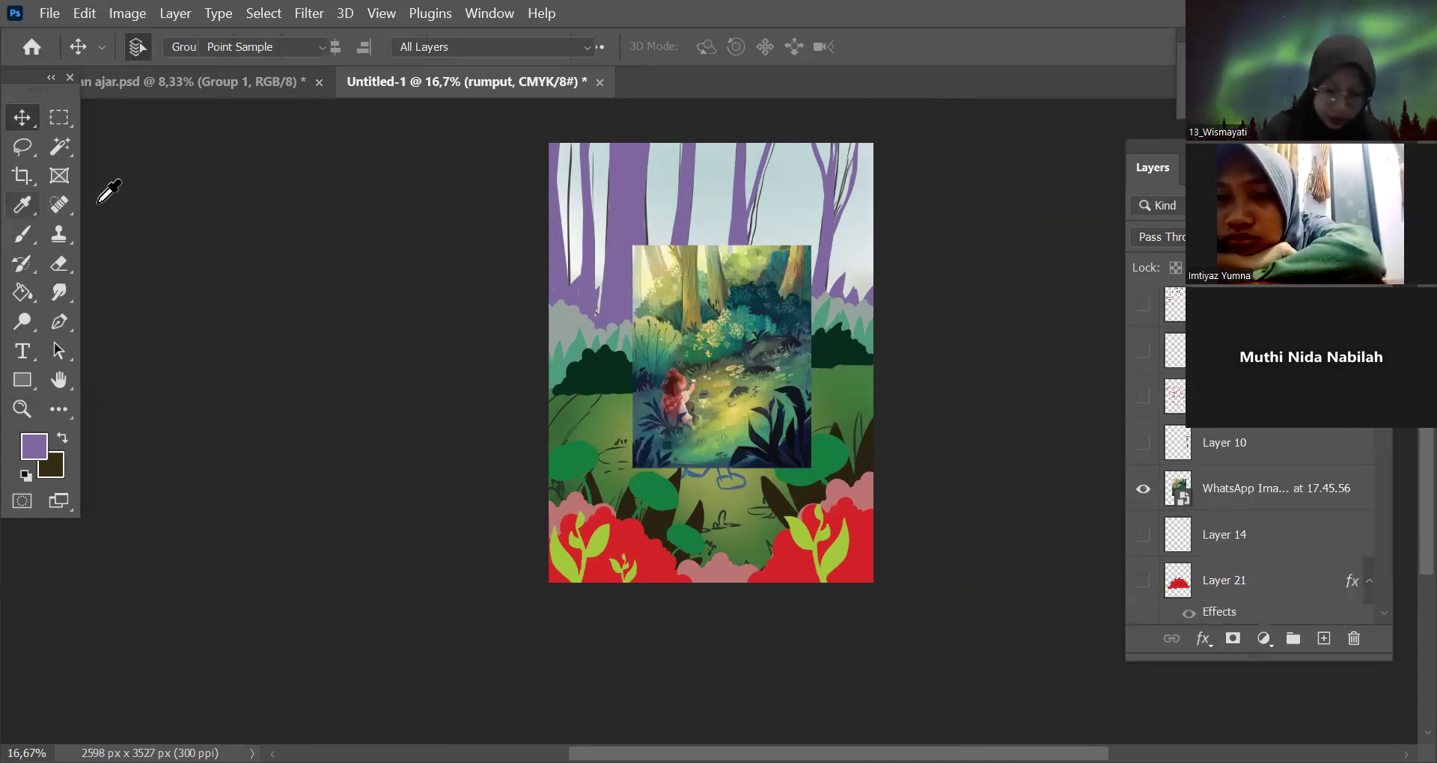
left_click(757, 438)
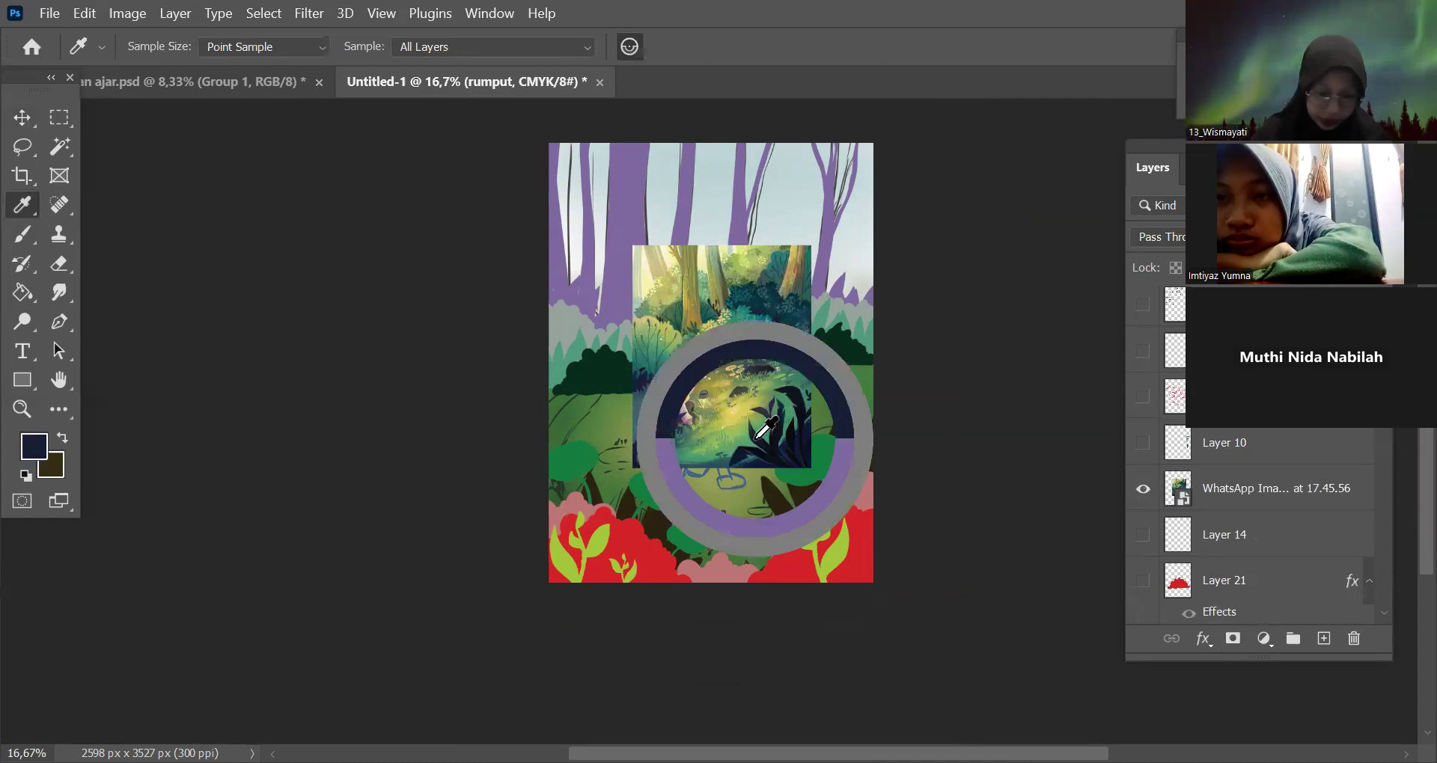
key("v")
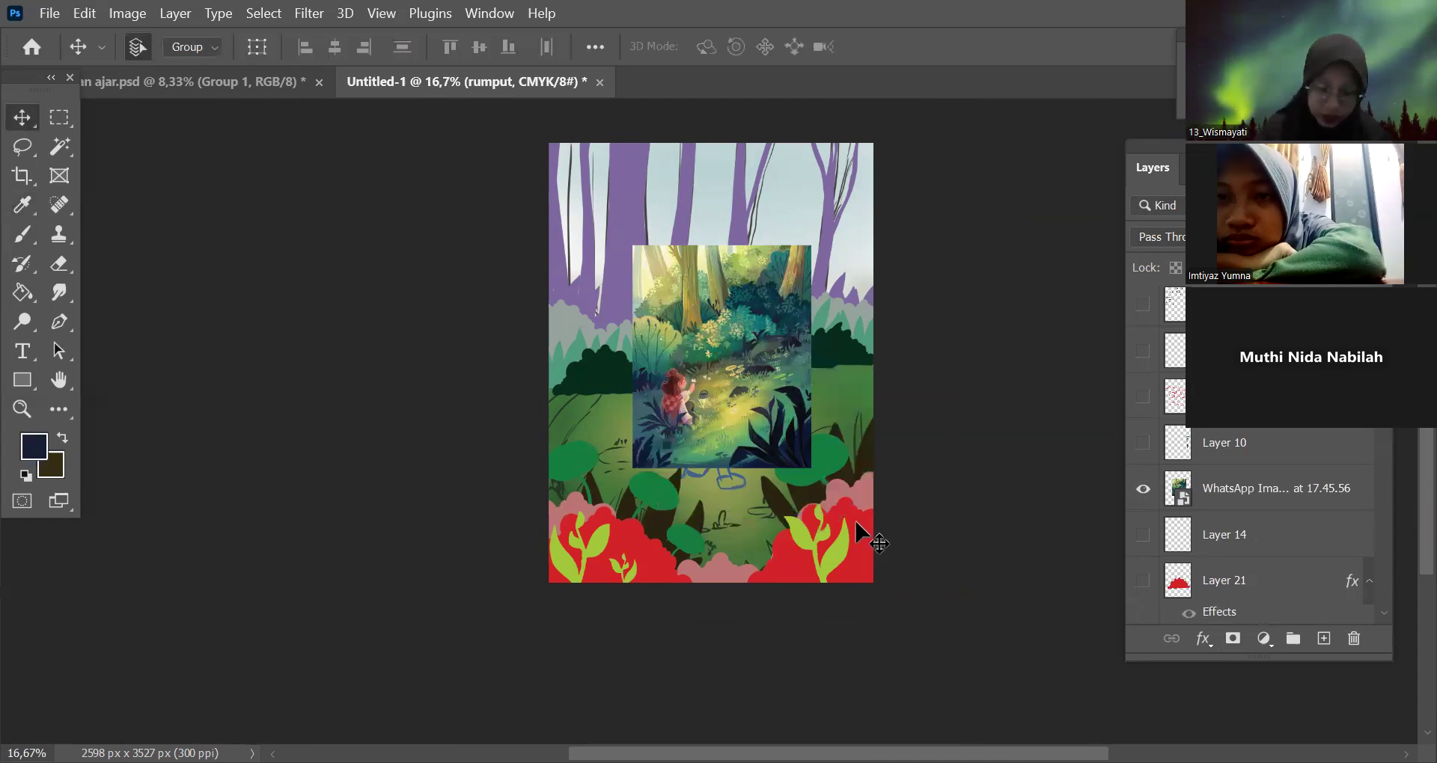
Give the lime-green plants in the rumput group a near-black Color Overlay (0b0b11) sampled from the reference image's dark leaves.
left_click(954, 519)
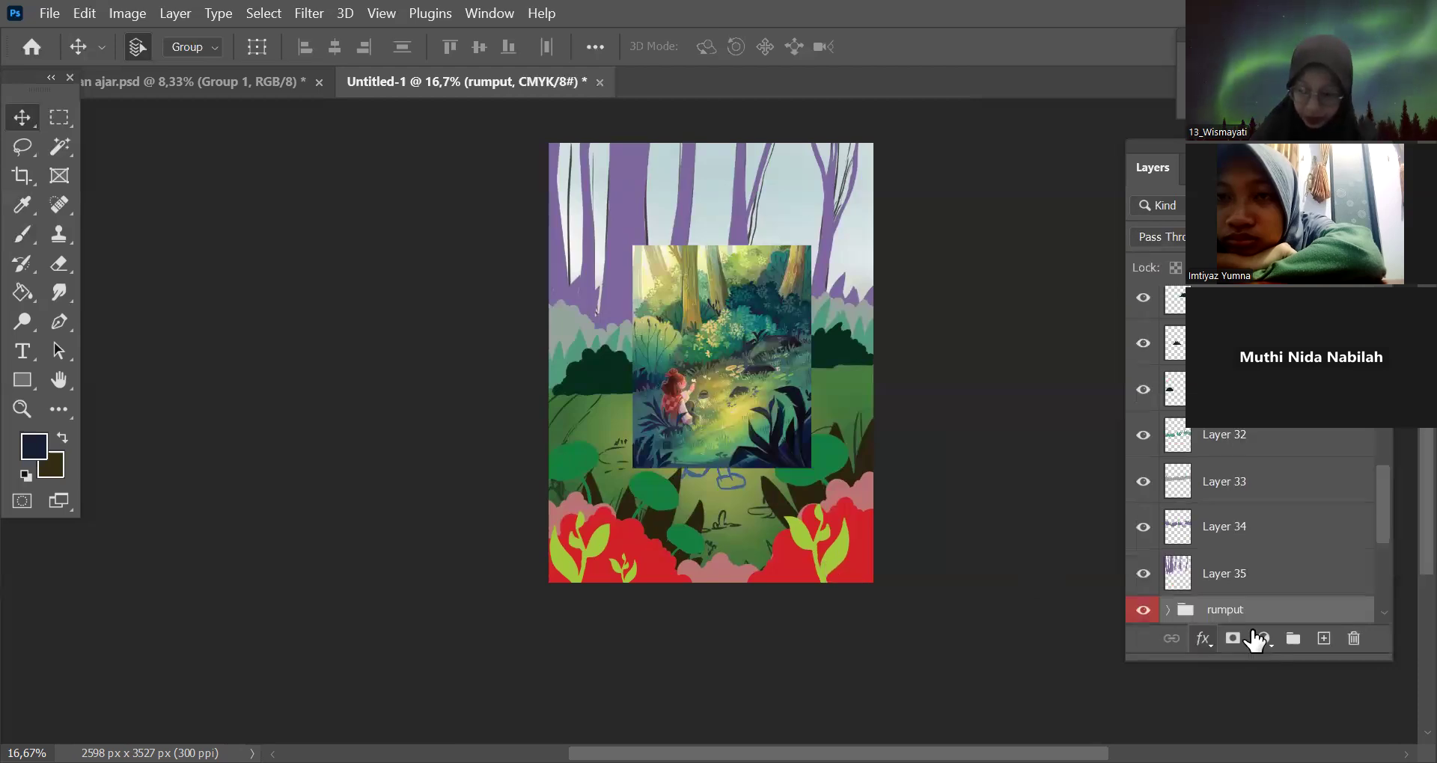
left_click(1270, 551)
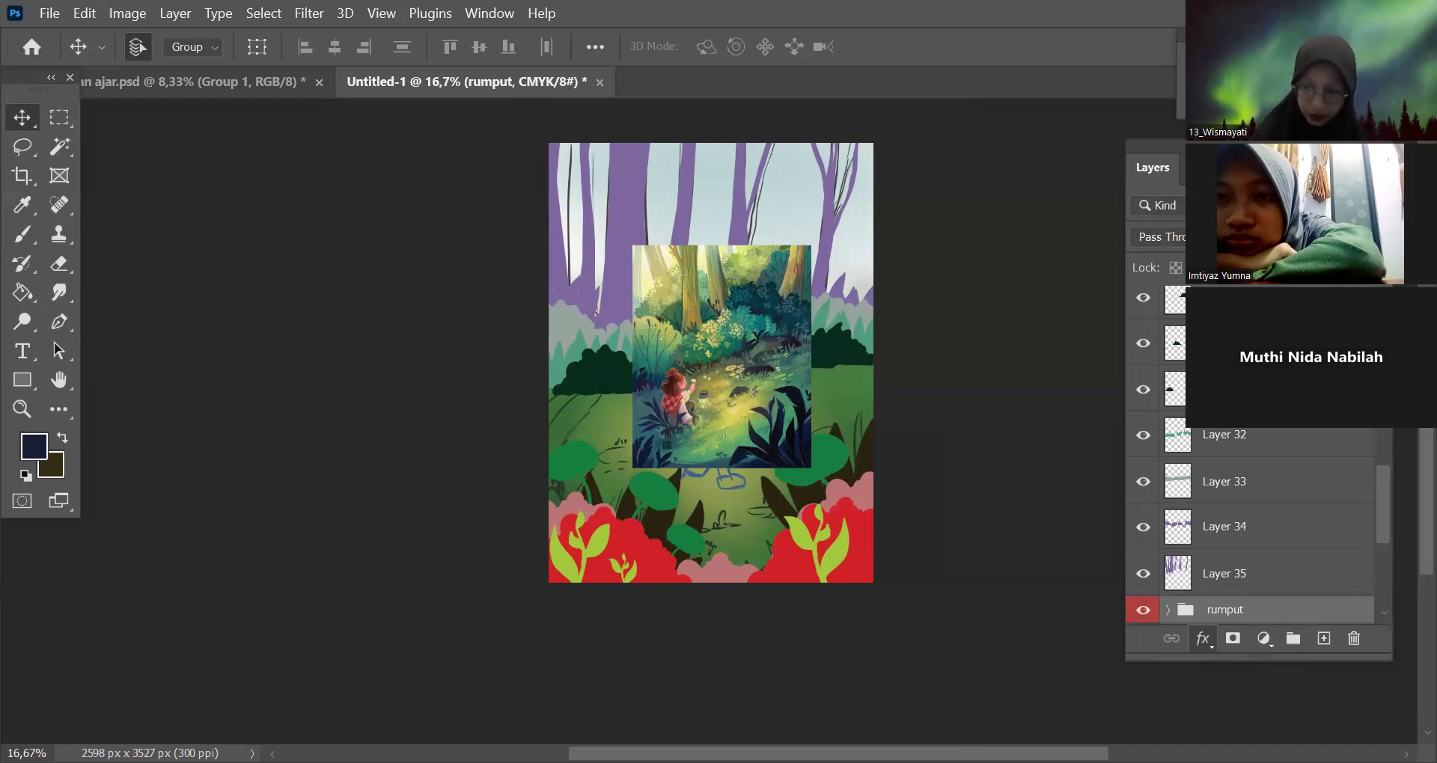
left_click(762, 437)
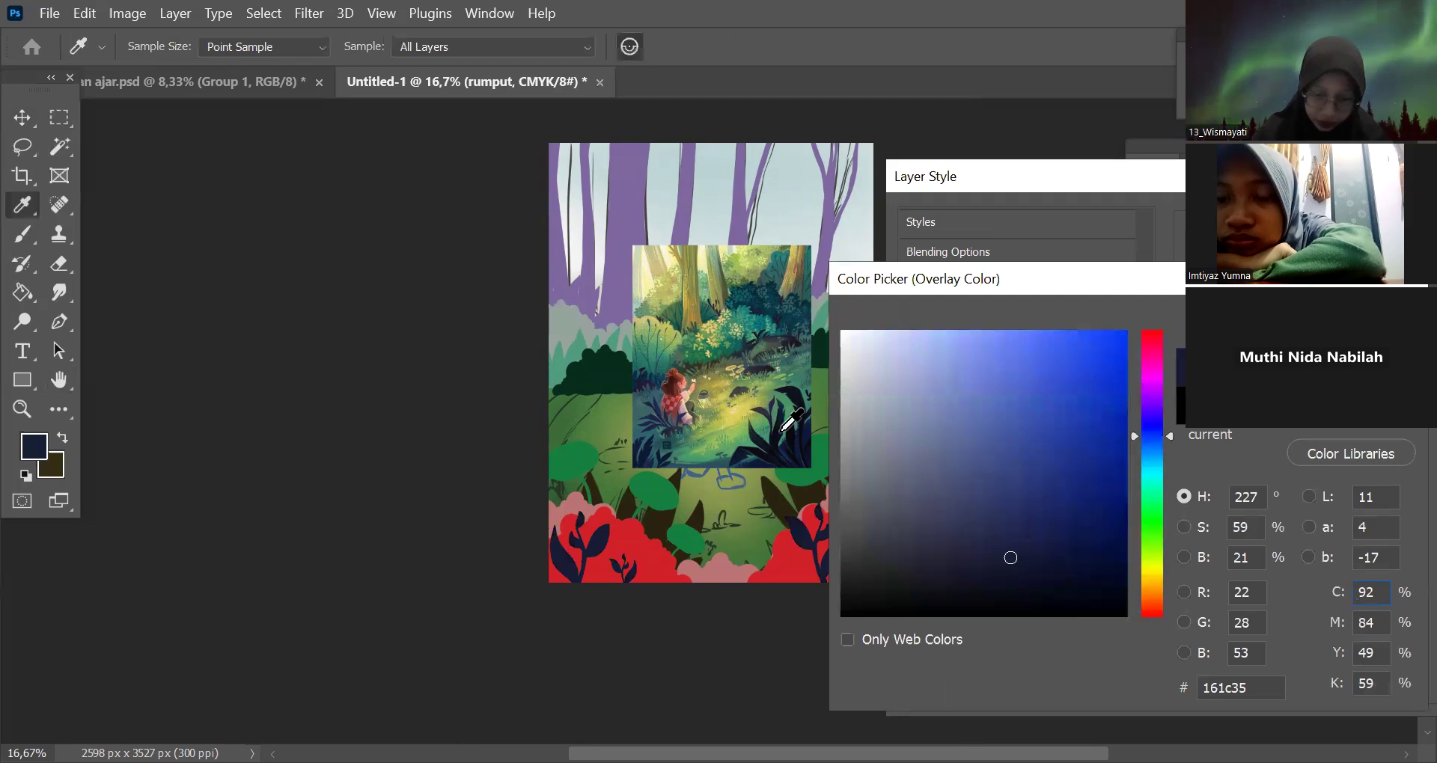
left_click(804, 397)
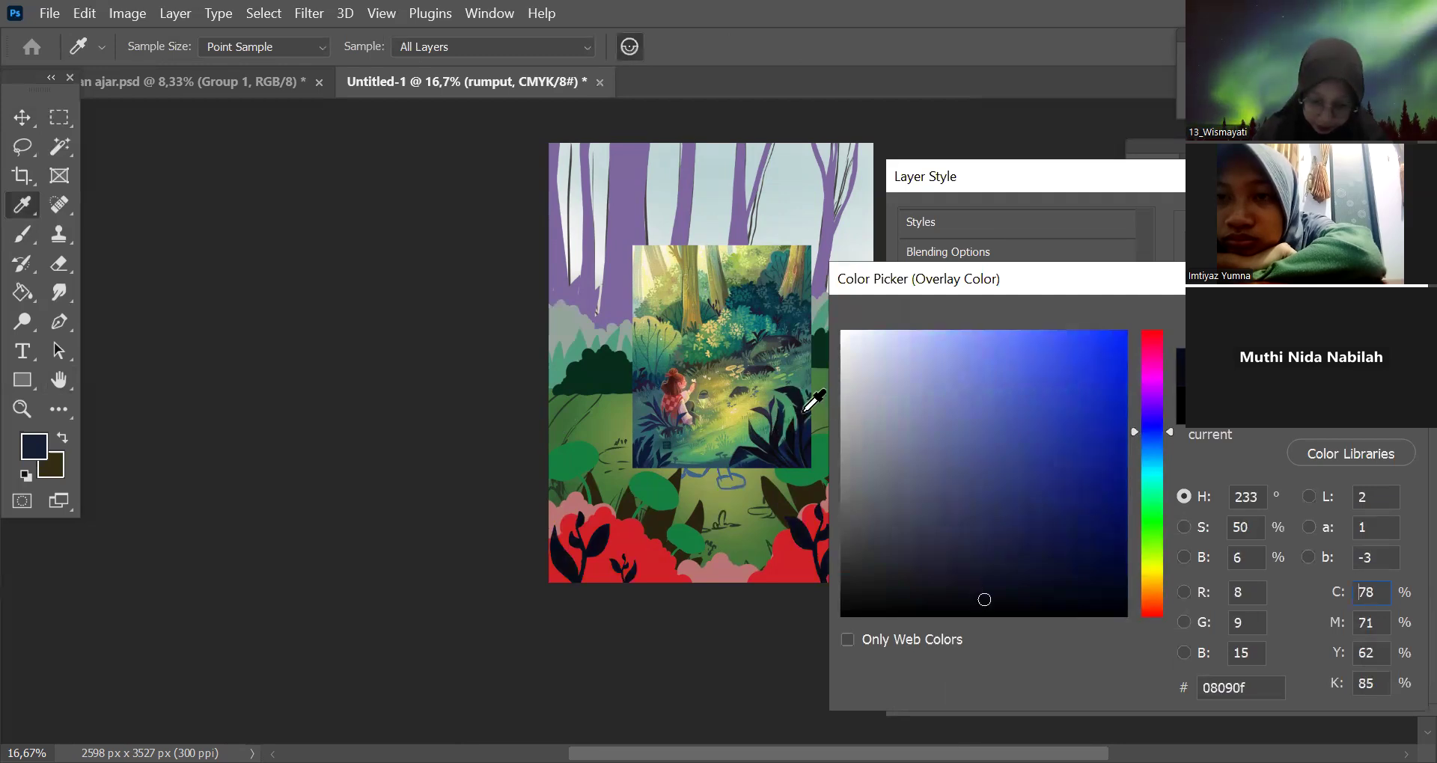
left_click(815, 407)
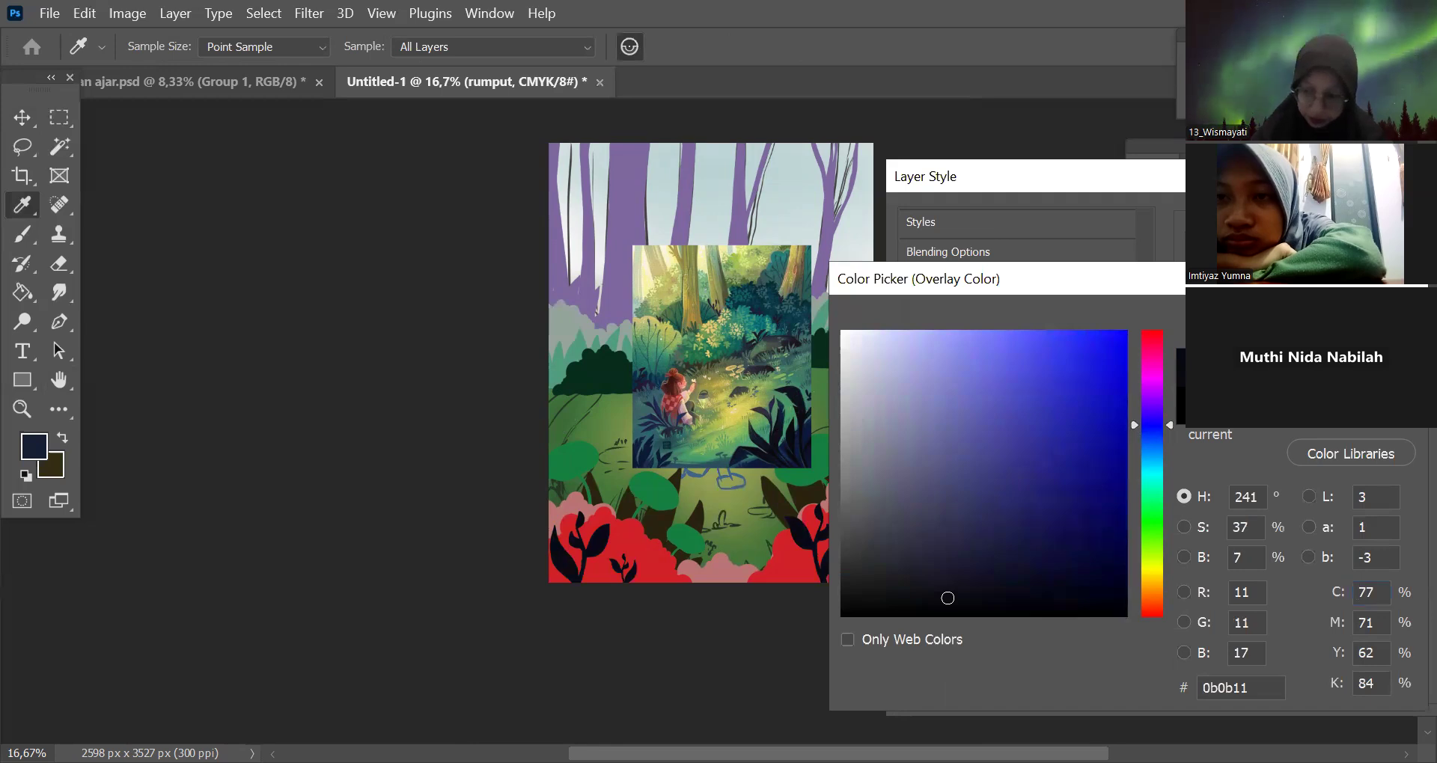
key("Return")
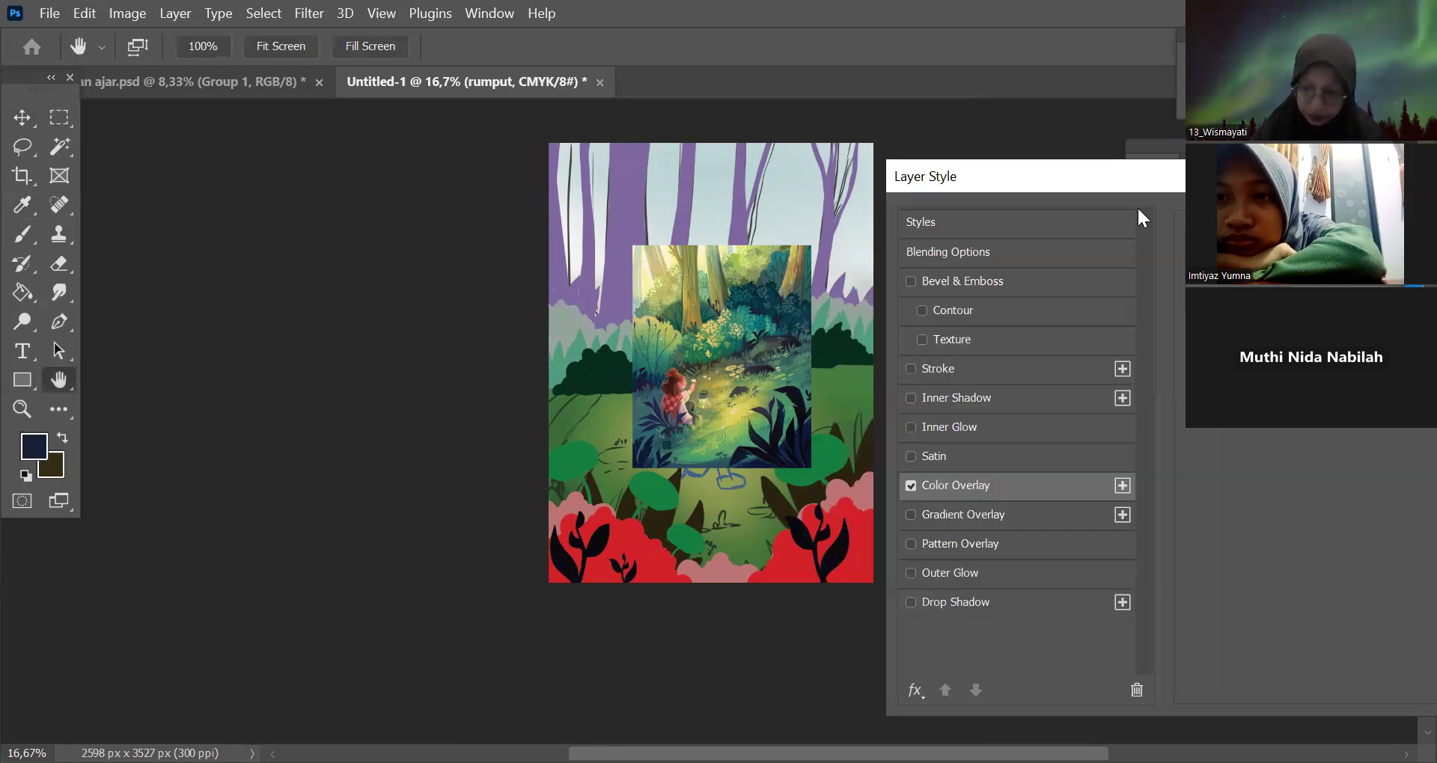
key("Return")
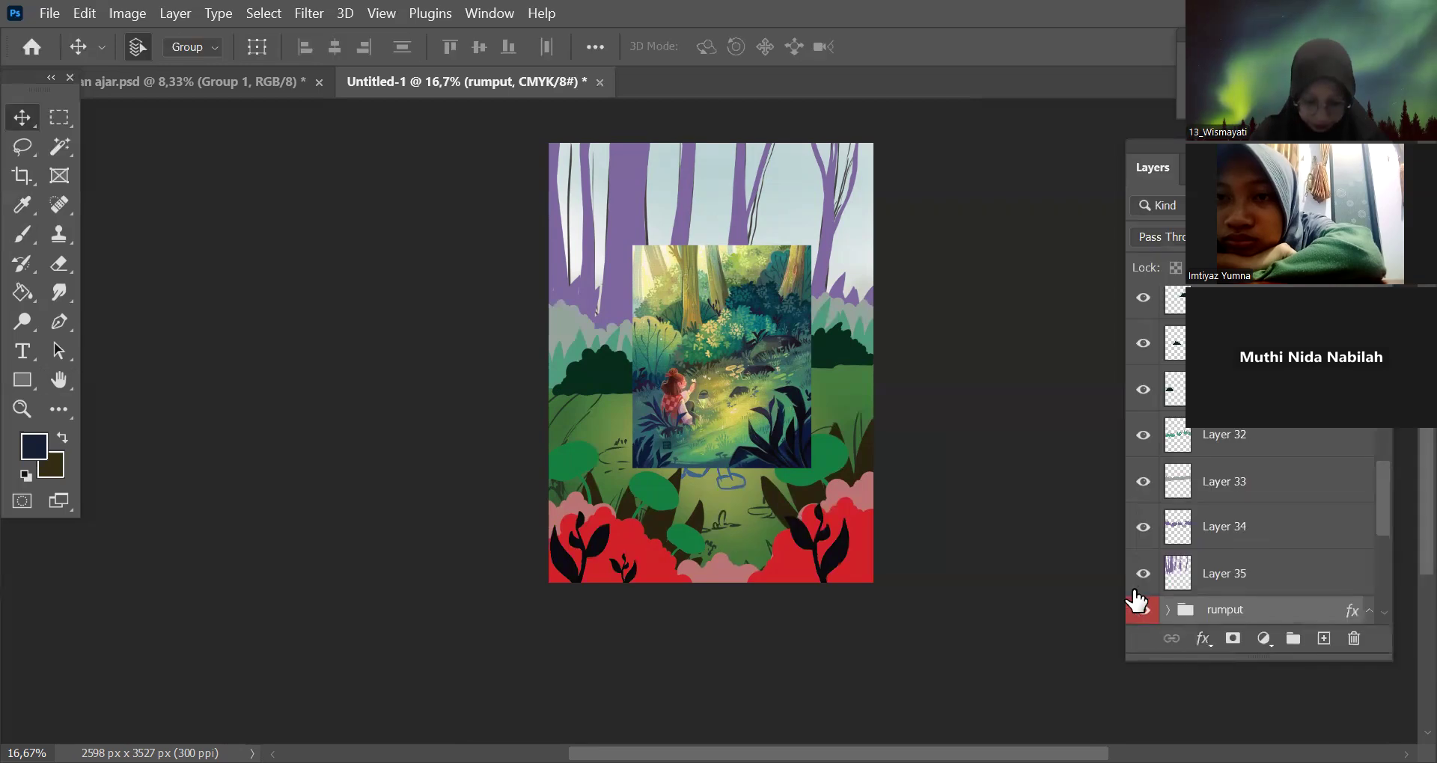
key("ctrl+plus")
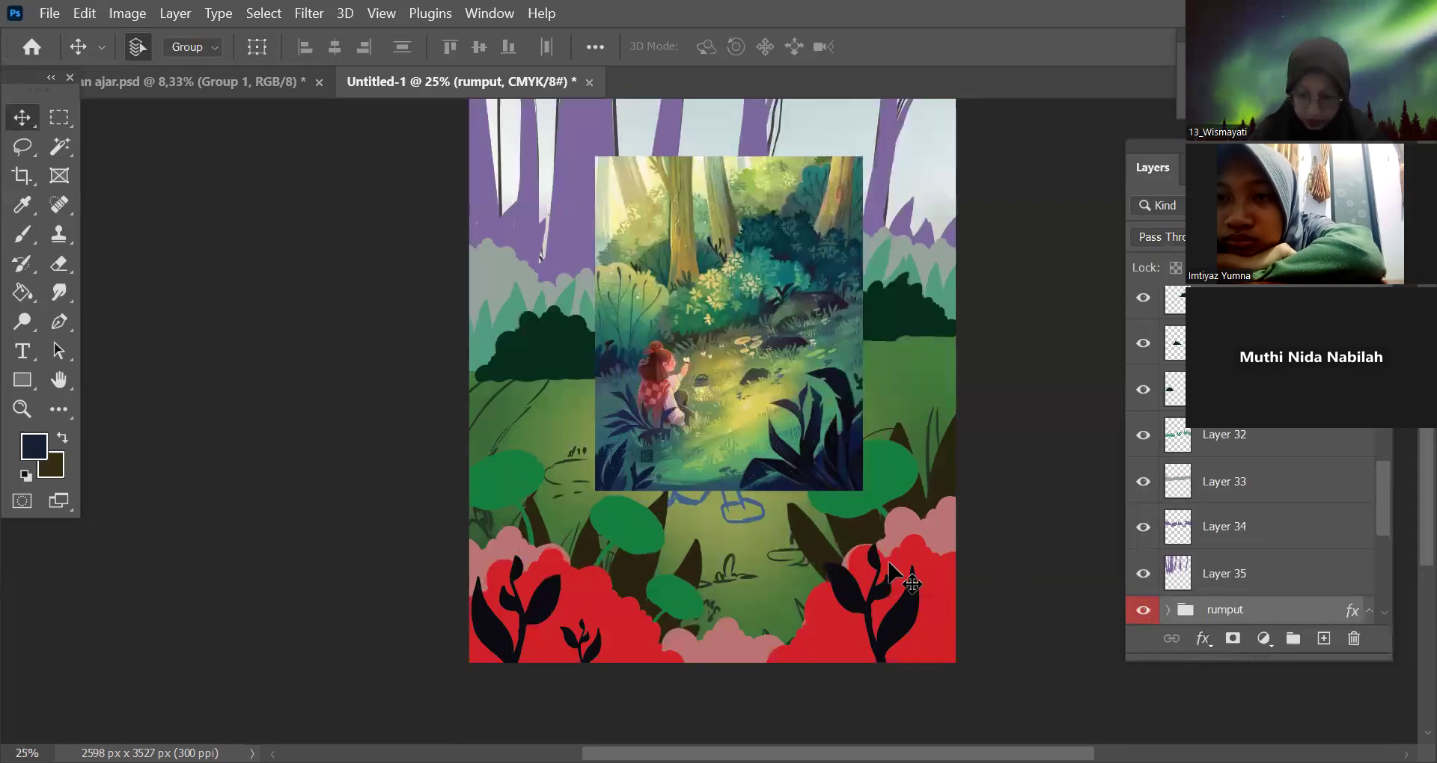
key("ctrl+minus")
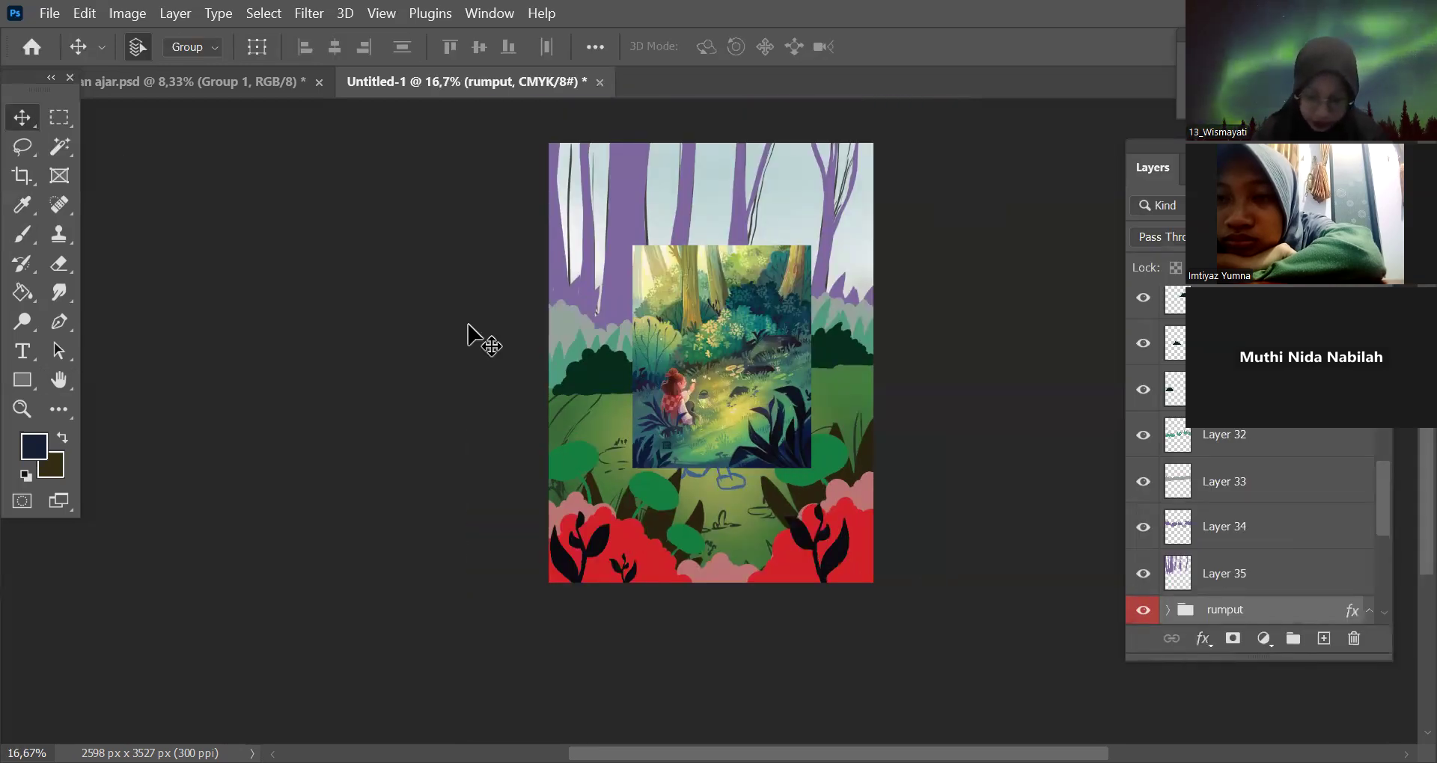
Give the red foreground bushes on Layer 22 in Group 3 a dark navy Color Overlay (091739) sampled from the reference image.
left_click(871, 581)
left_click(1142, 613)
left_click(1143, 613)
left_click(1143, 613)
left_click(1142, 613)
left_click_drag(1382, 522, 1385, 555)
left_click(1167, 467)
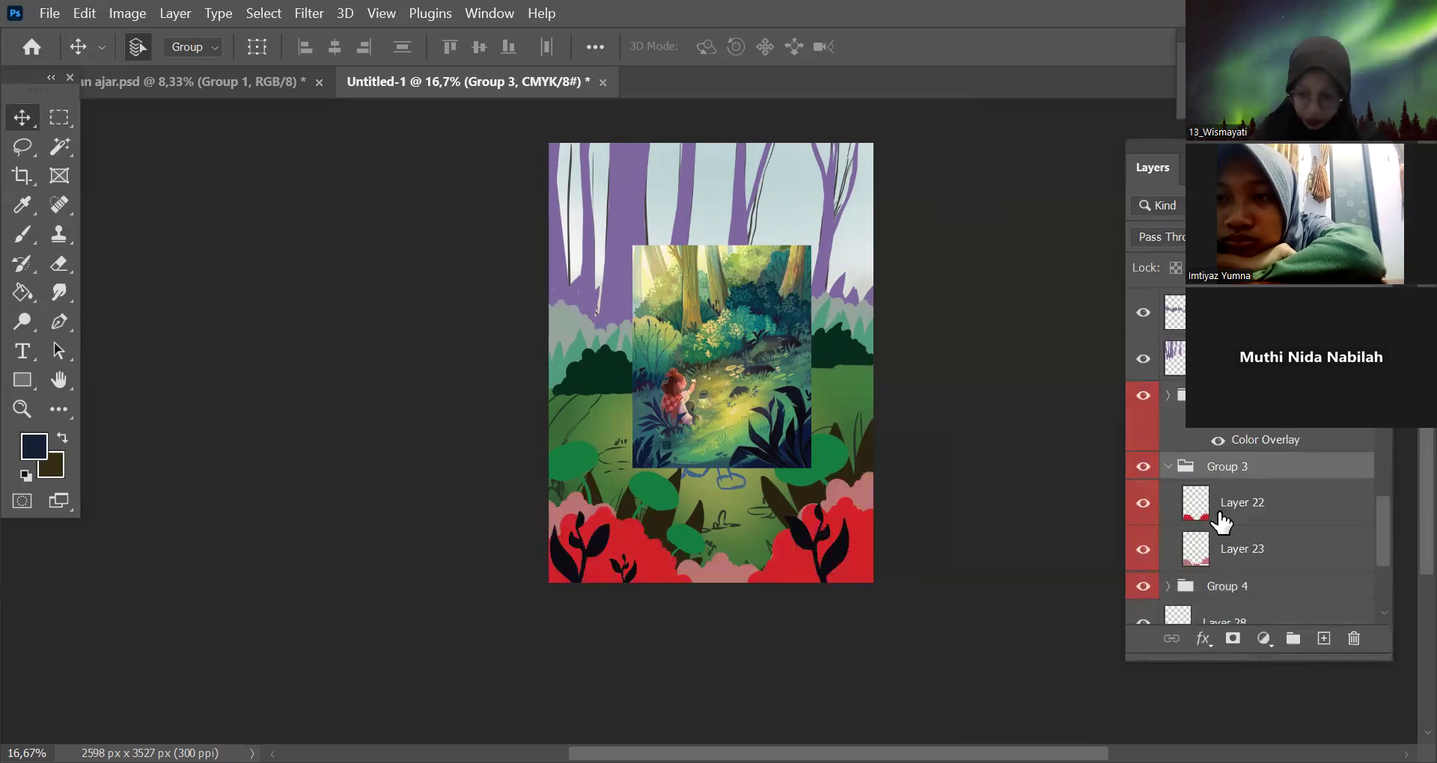
left_click(1220, 516)
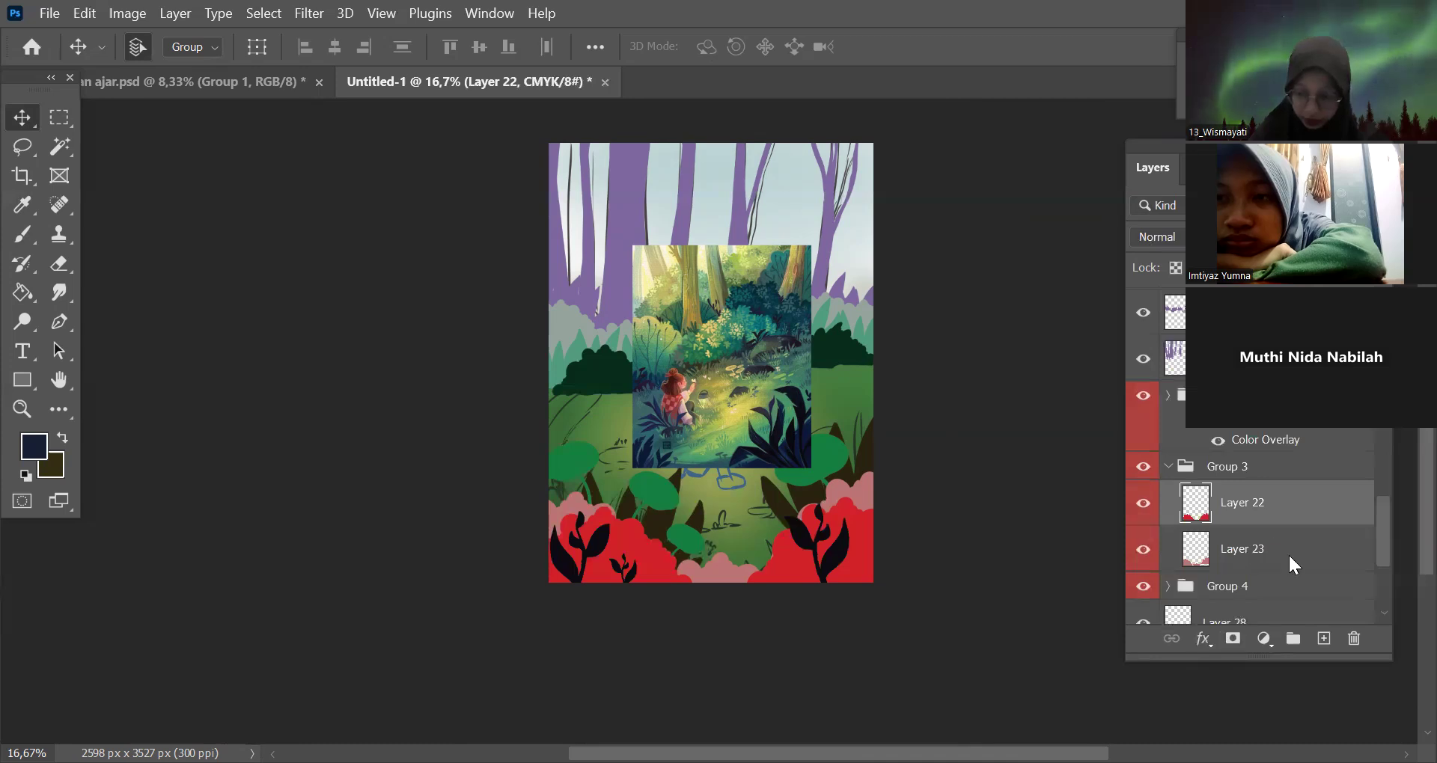
left_click(809, 433)
left_click(810, 437)
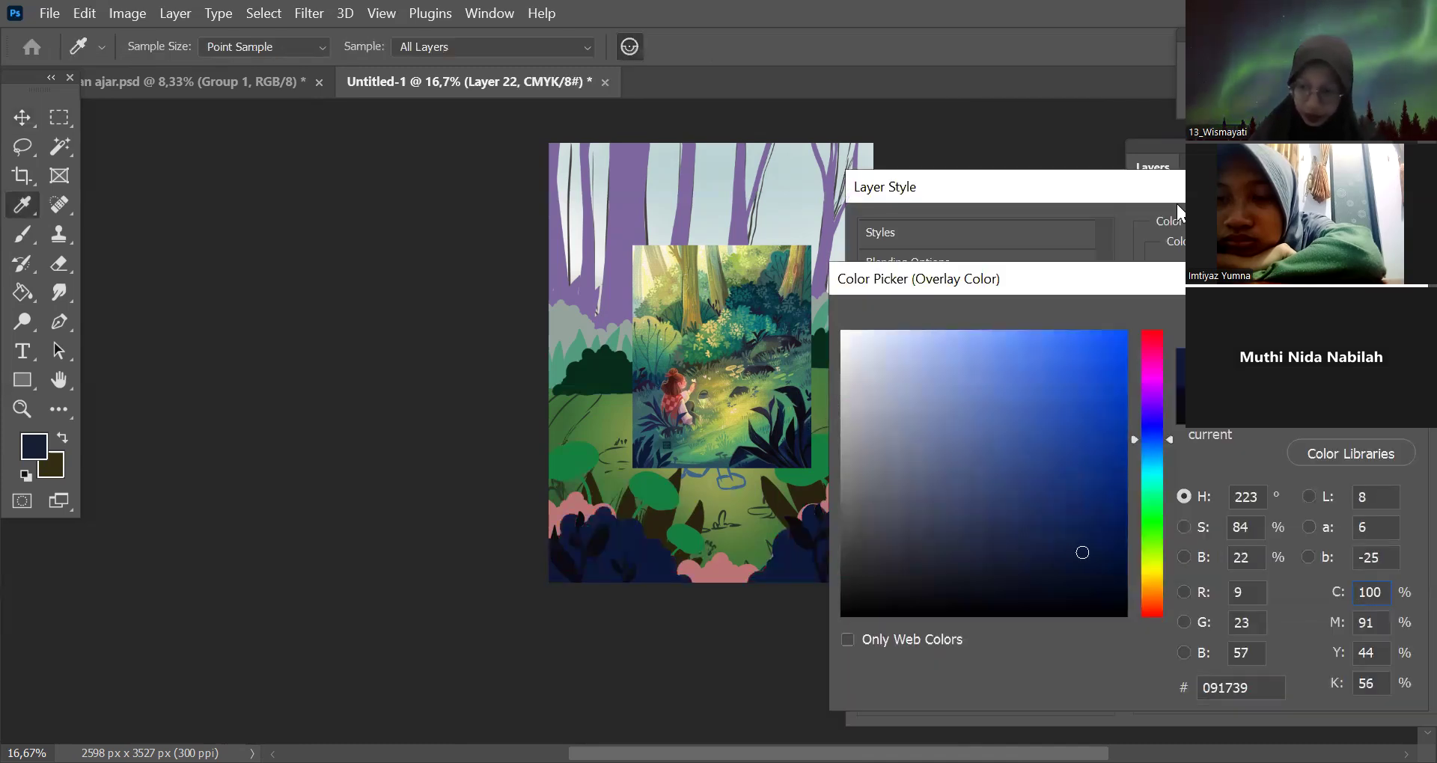
key("Return")
key("Return")
Give the pink bushes on Layer 23 a Color Overlay, shifting its hue to 191° for a dark teal (093139).
left_click(1225, 588)
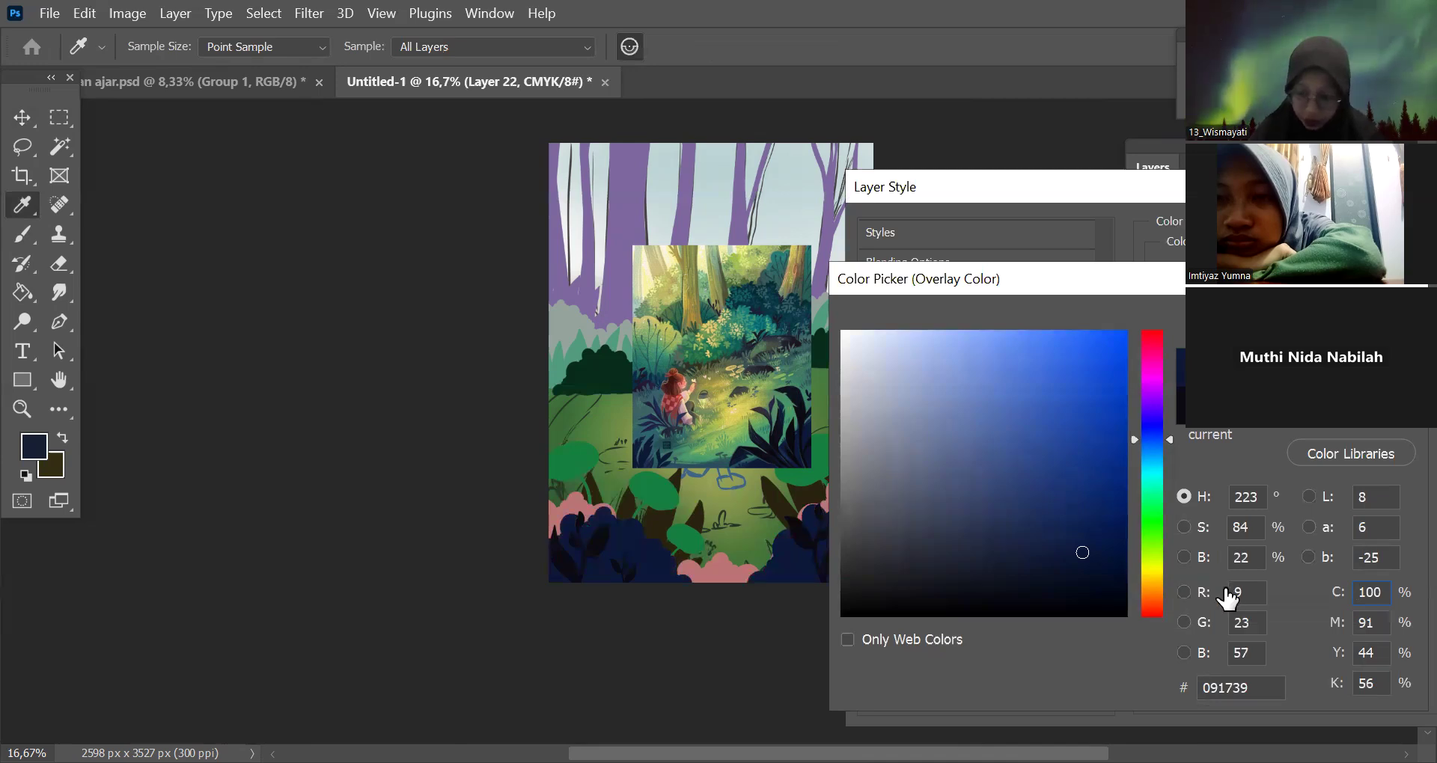
left_click(1142, 592)
left_click(1143, 592)
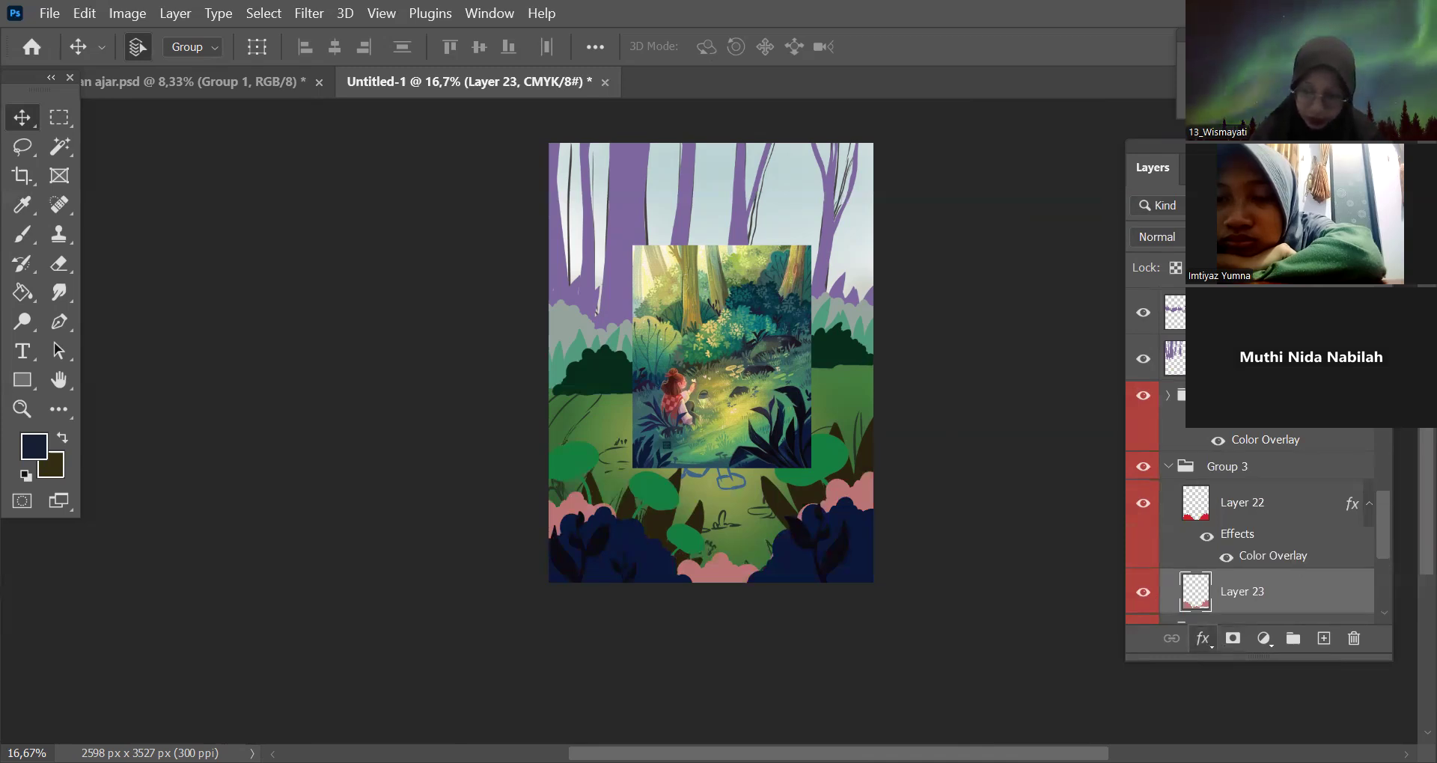
left_click(1396, 286)
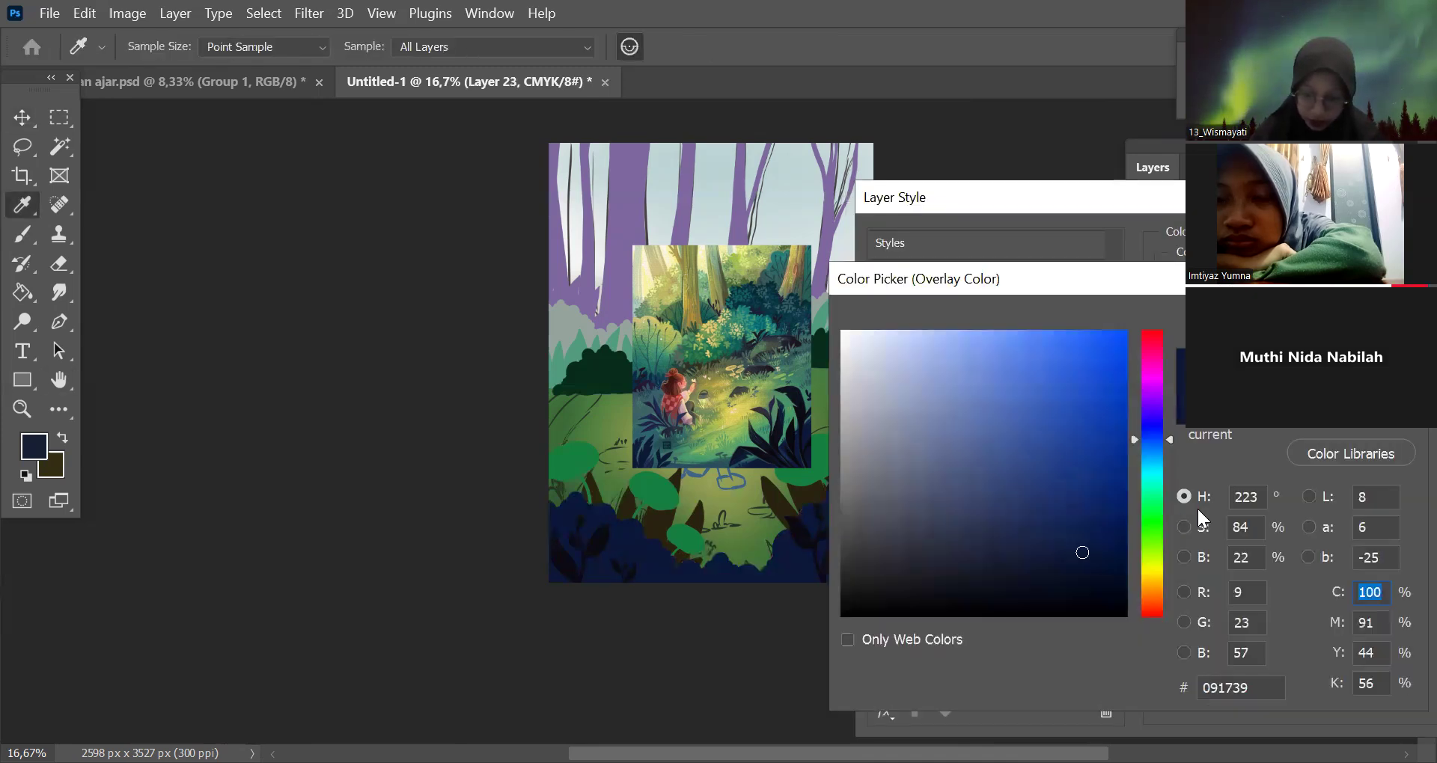
left_click(1154, 465)
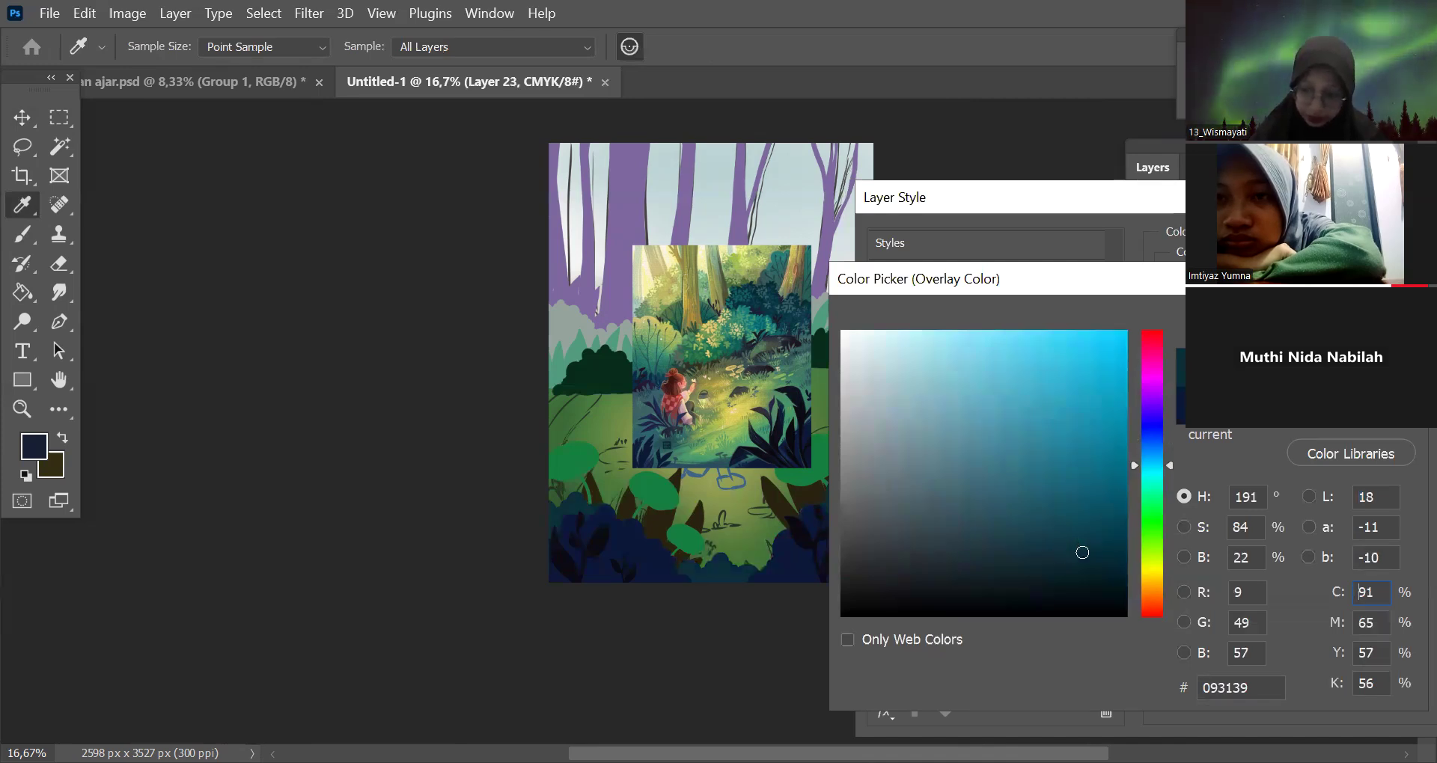
key("Return")
key("Return")
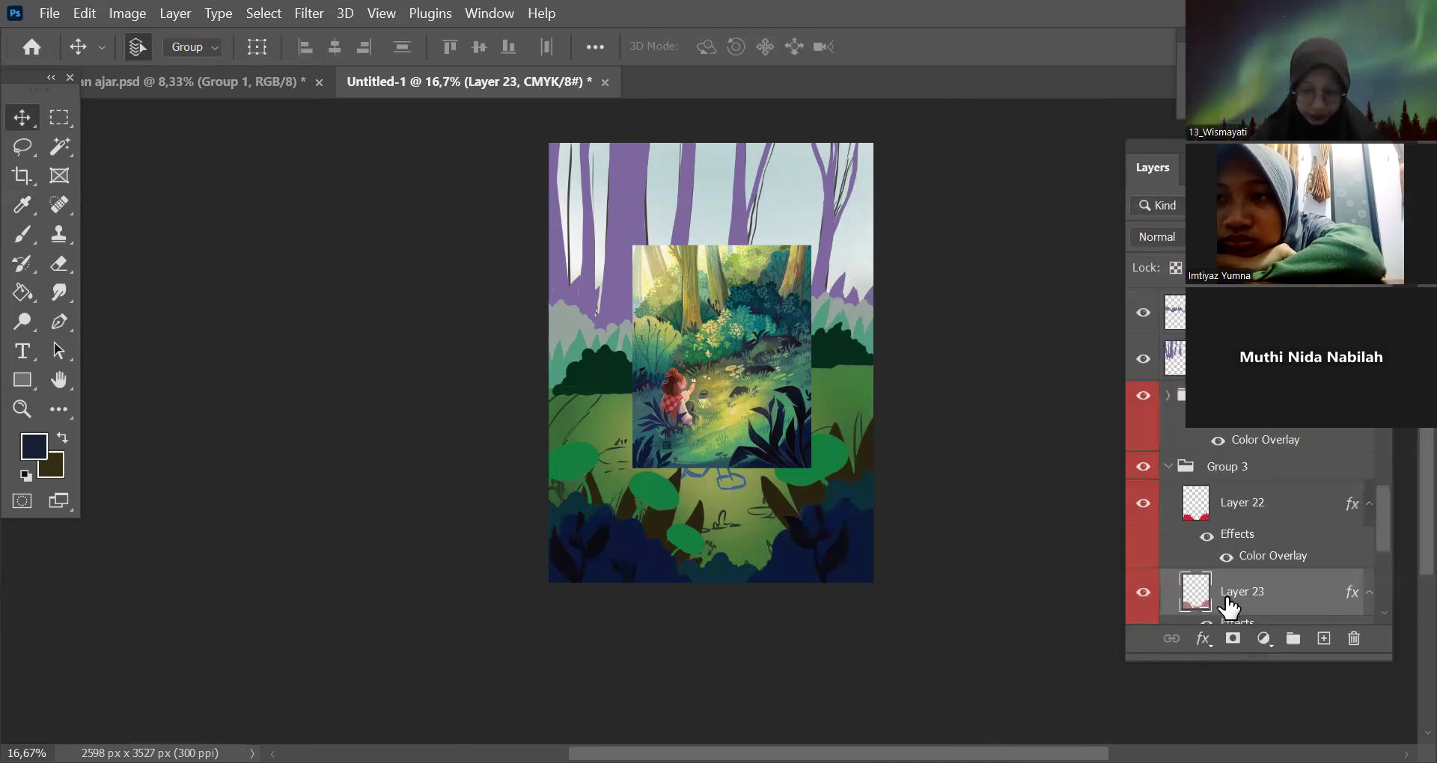
key("ctrl+plus")
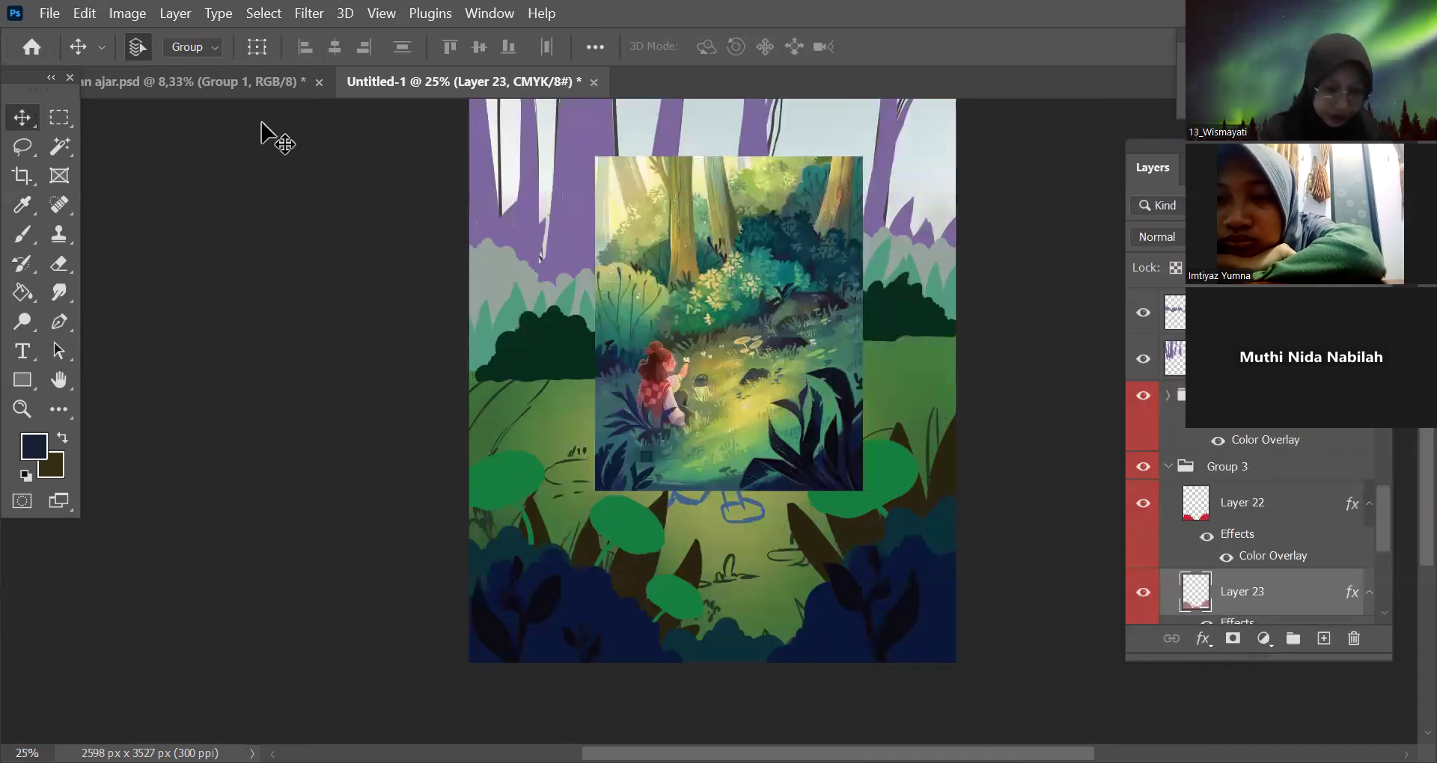
key("ctrl+minus")
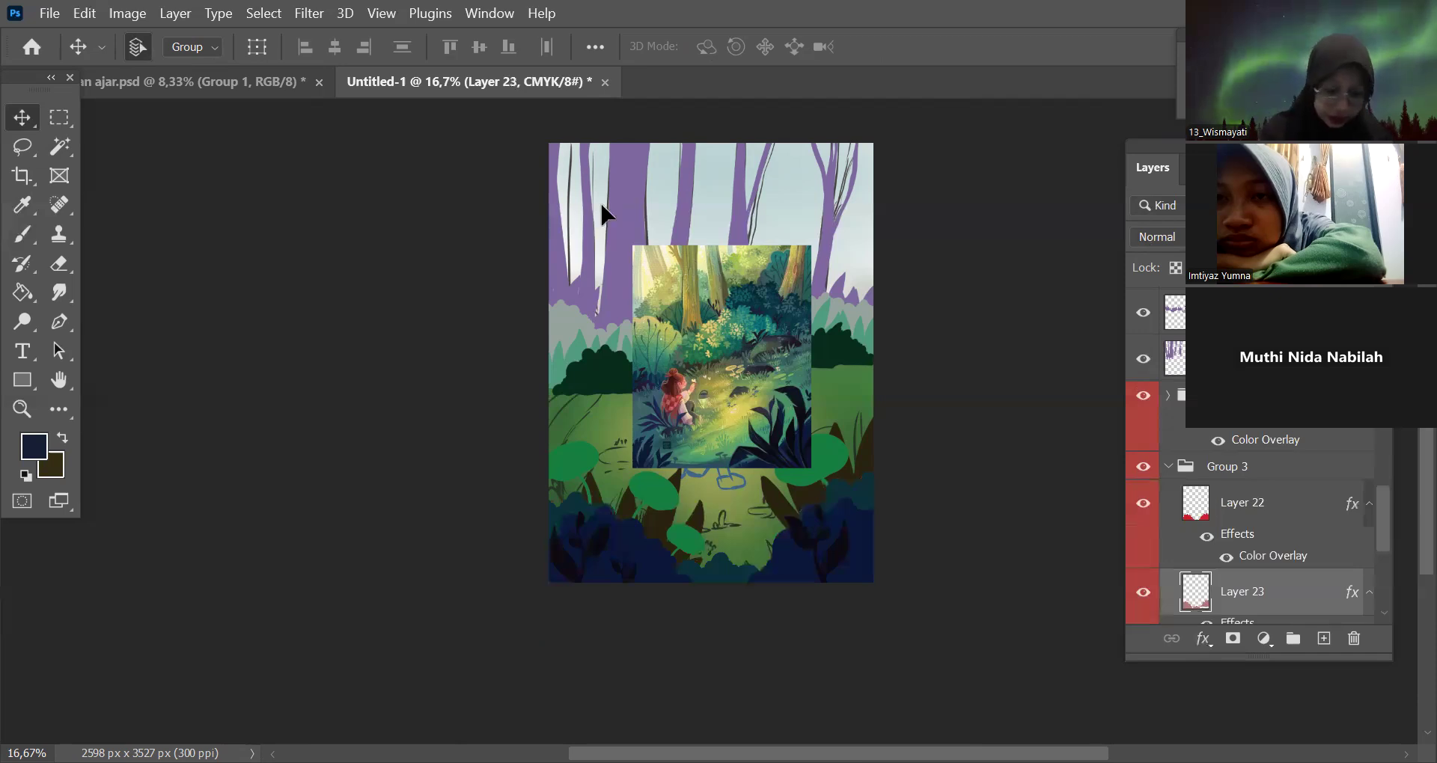
Move the reference image to the canvas's upper left and give Group 4's round green leaves a teal Color Overlay (1f6462).
key("ctrl+z")
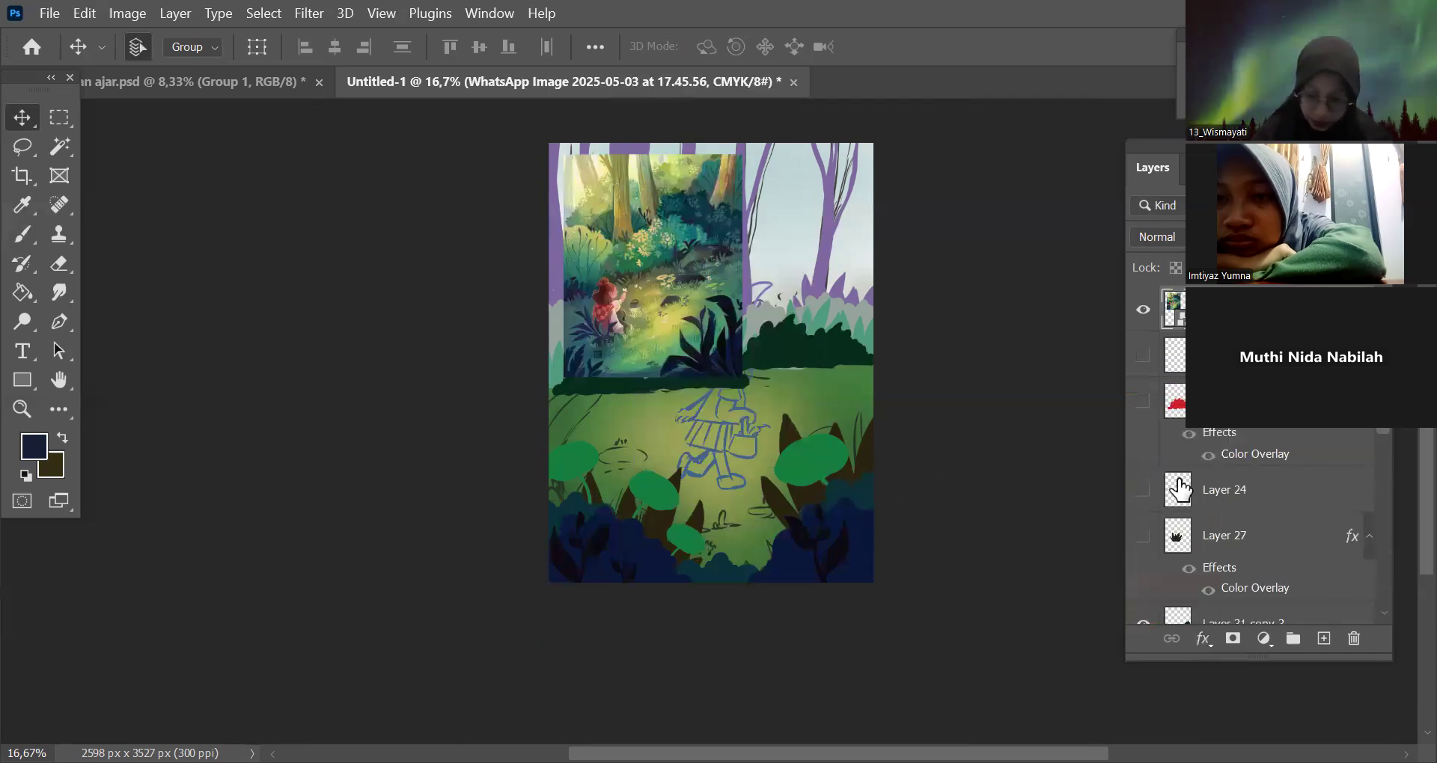
key("ctrl+z")
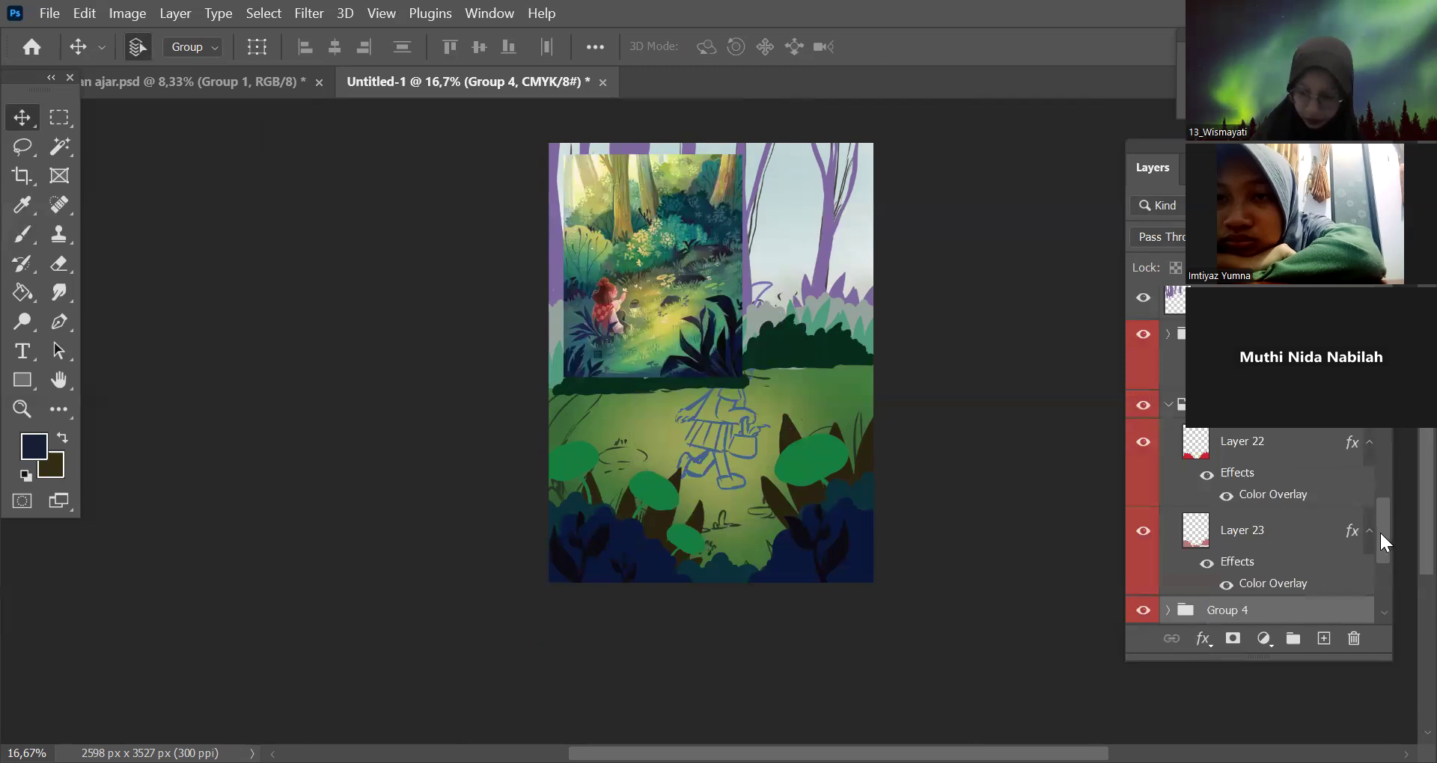
scroll(1201, 558, "down", 2)
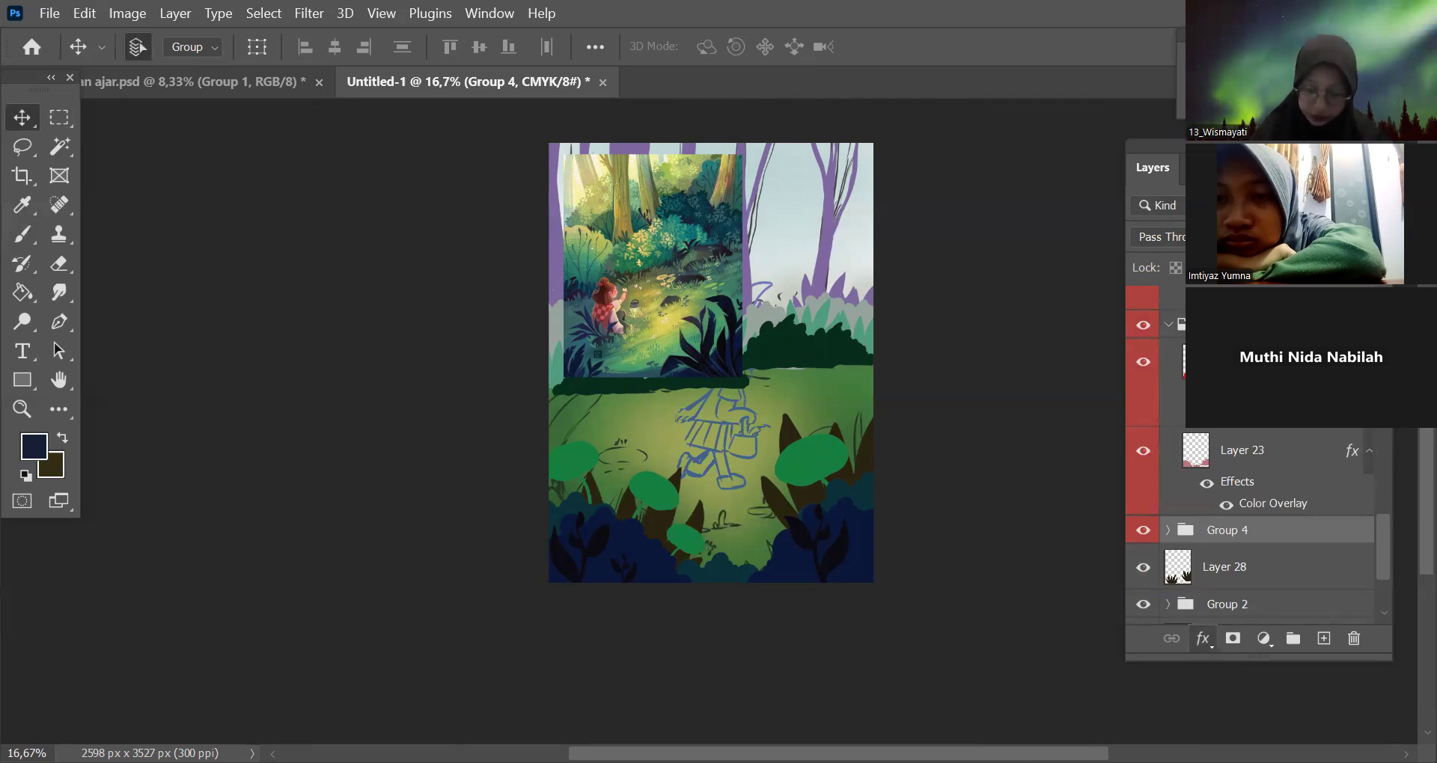
left_click(1199, 479)
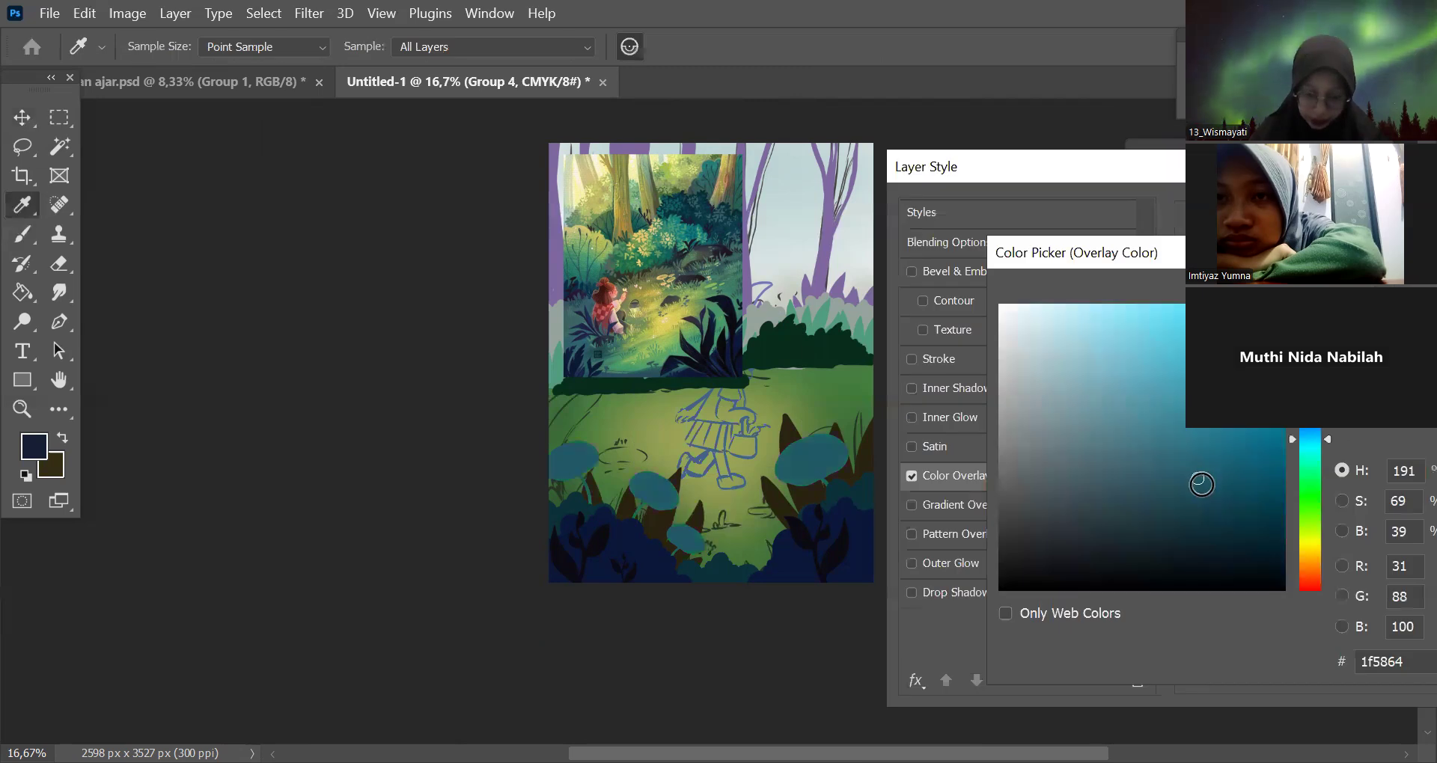
left_click(1312, 450)
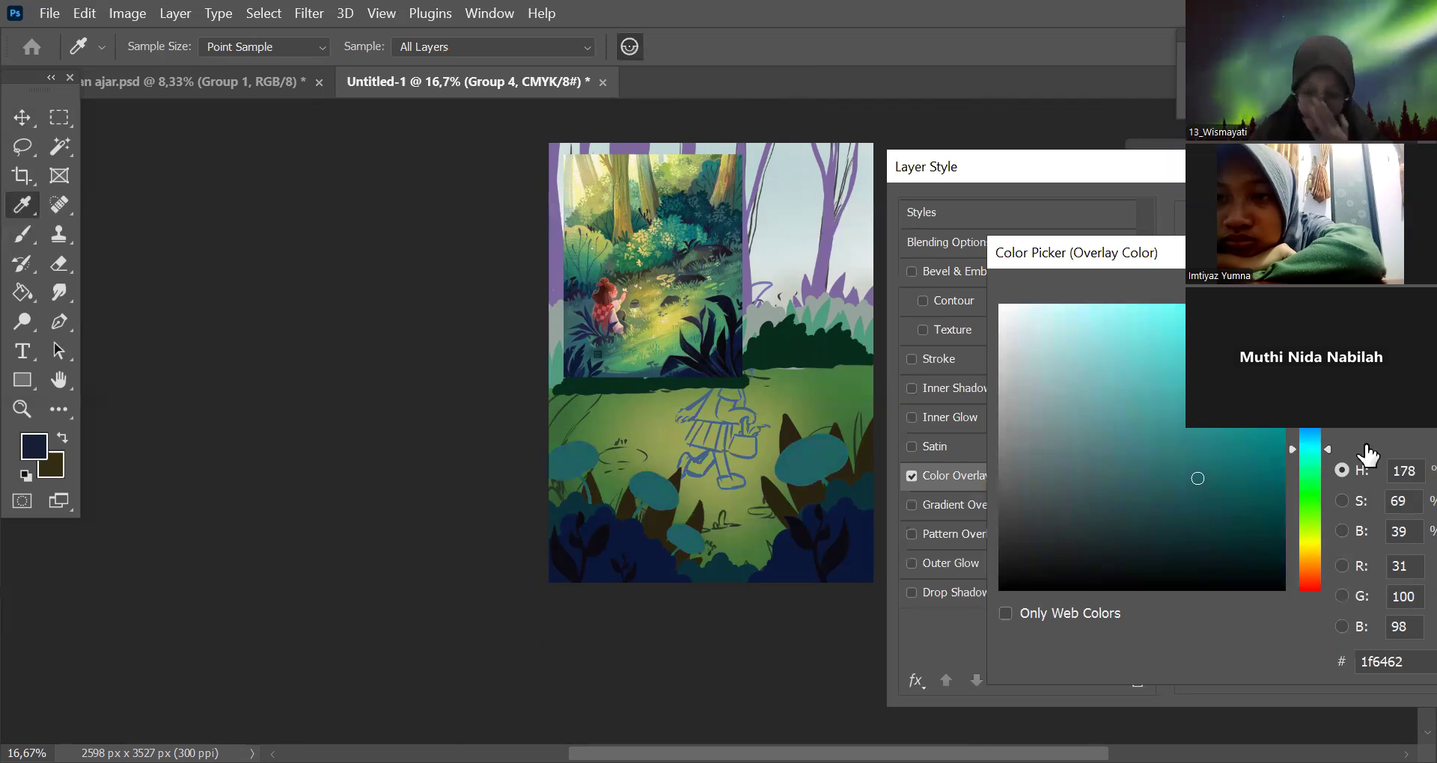
key("Return")
key("Return")
Give the brown pointed leaves on Layer 28 a Color Overlay in dark green with a hue of 162°.
left_click(1272, 602)
left_click(1142, 605)
left_click(1142, 604)
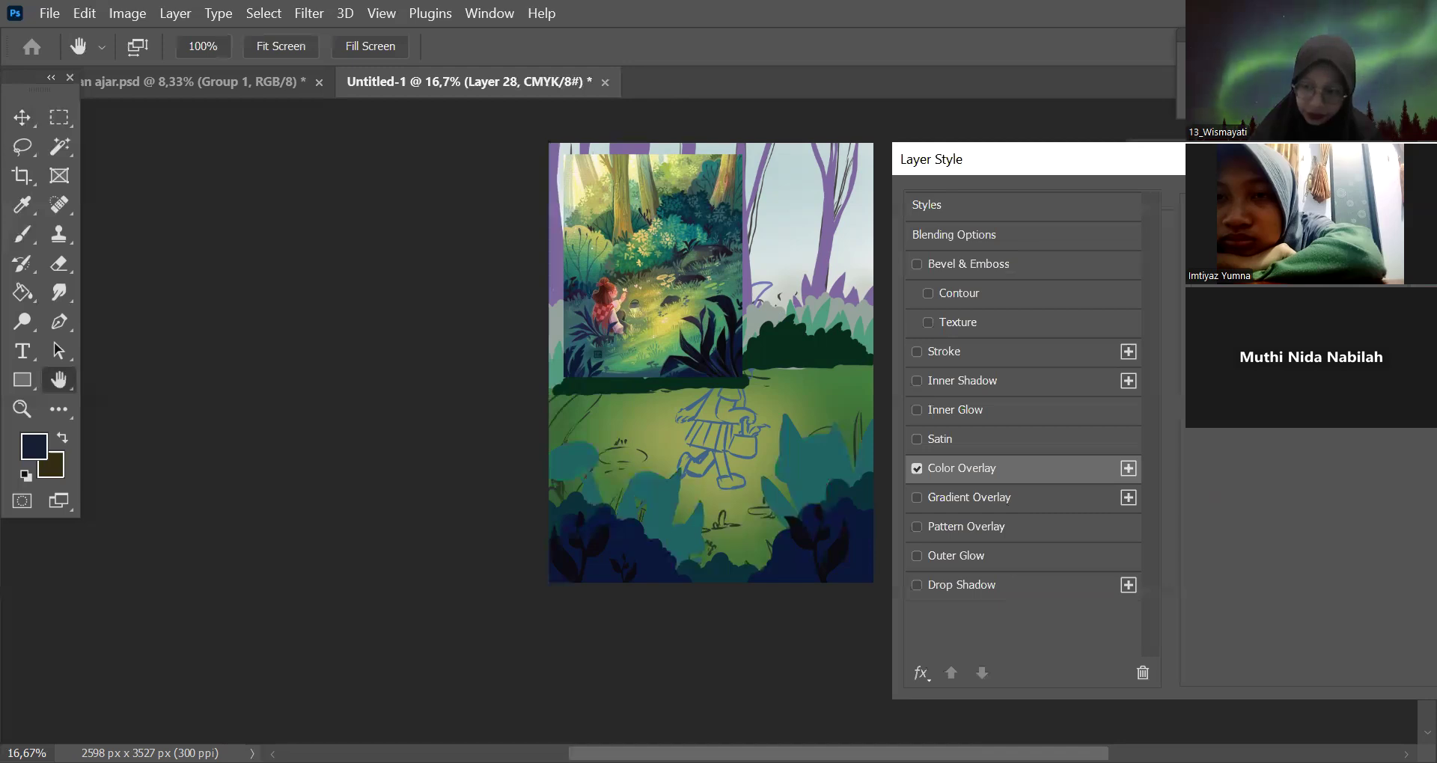
left_click(939, 477)
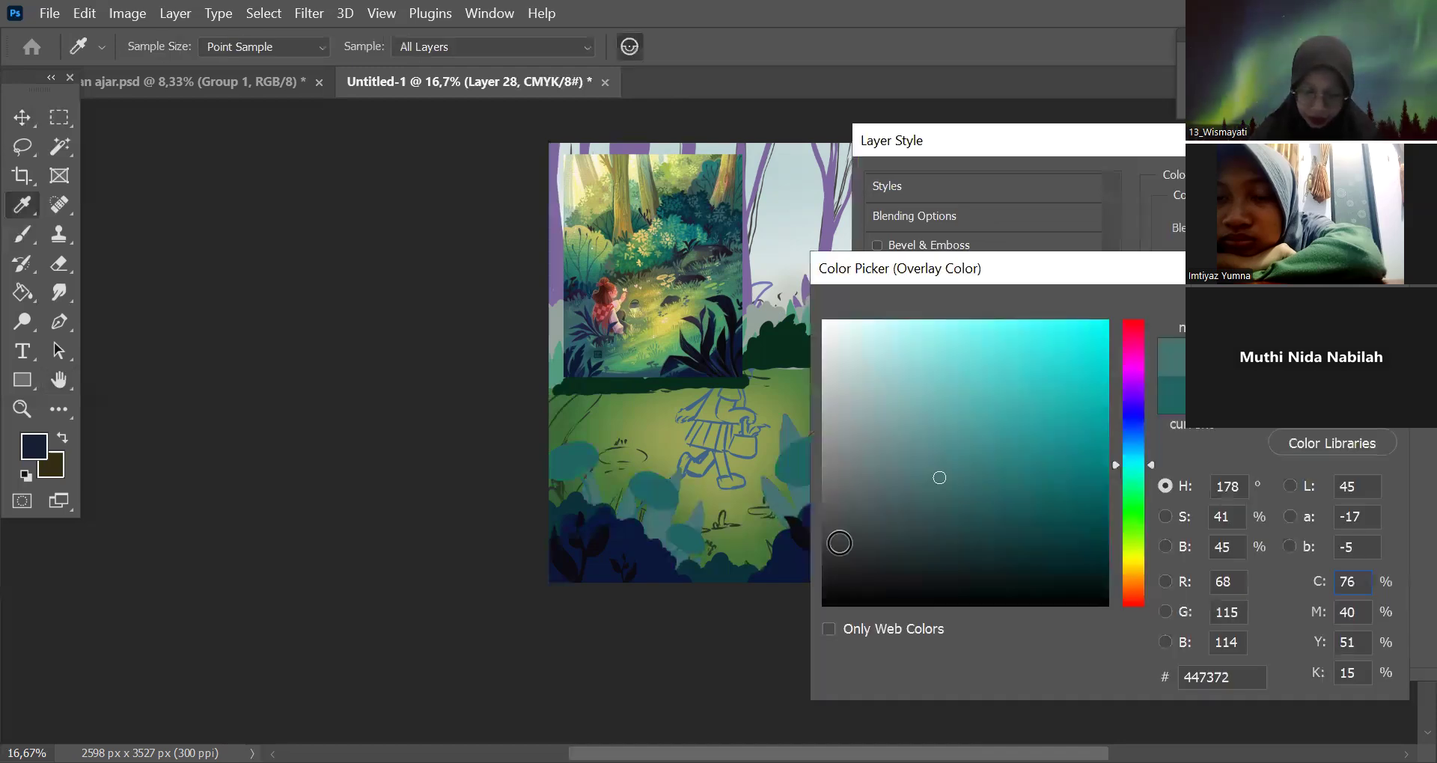
left_click(573, 502)
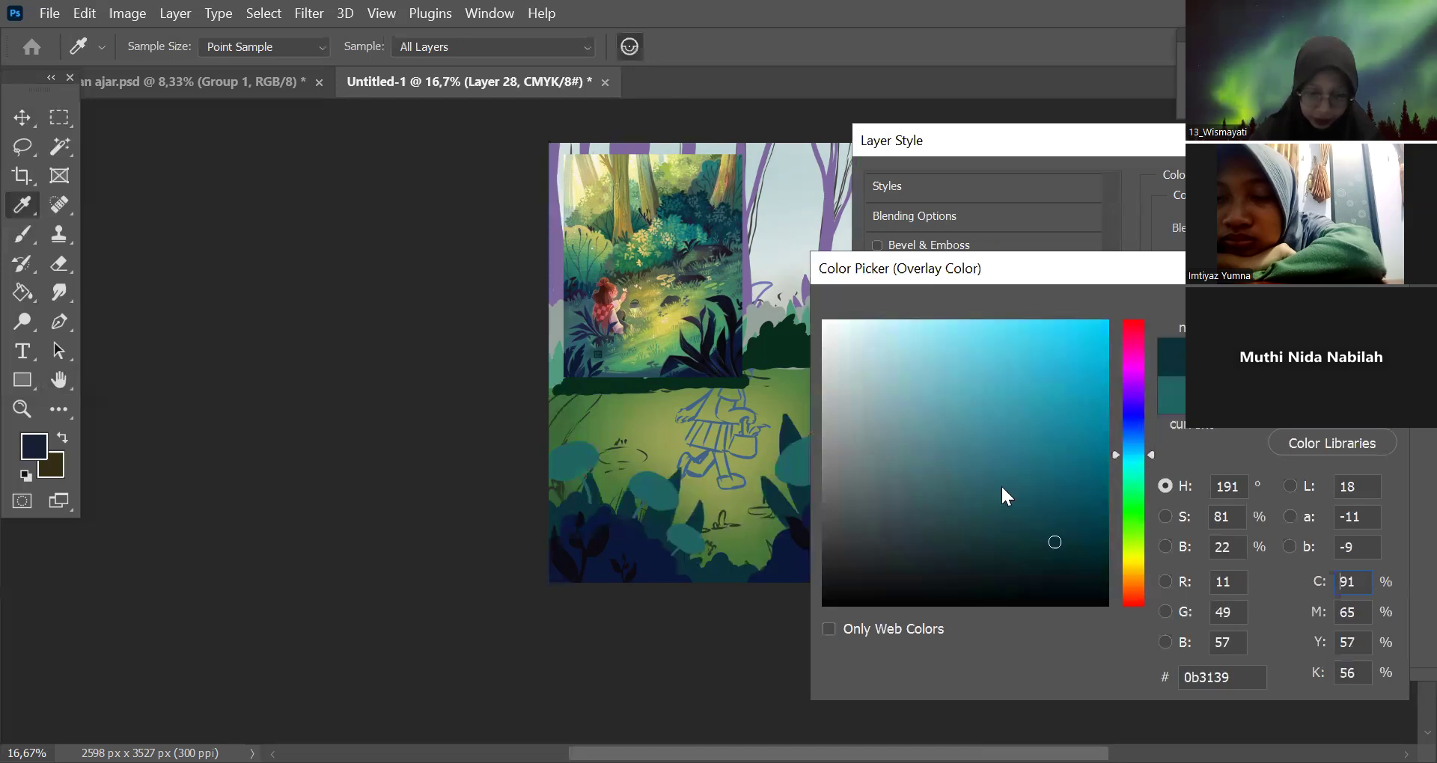
left_click(1005, 536)
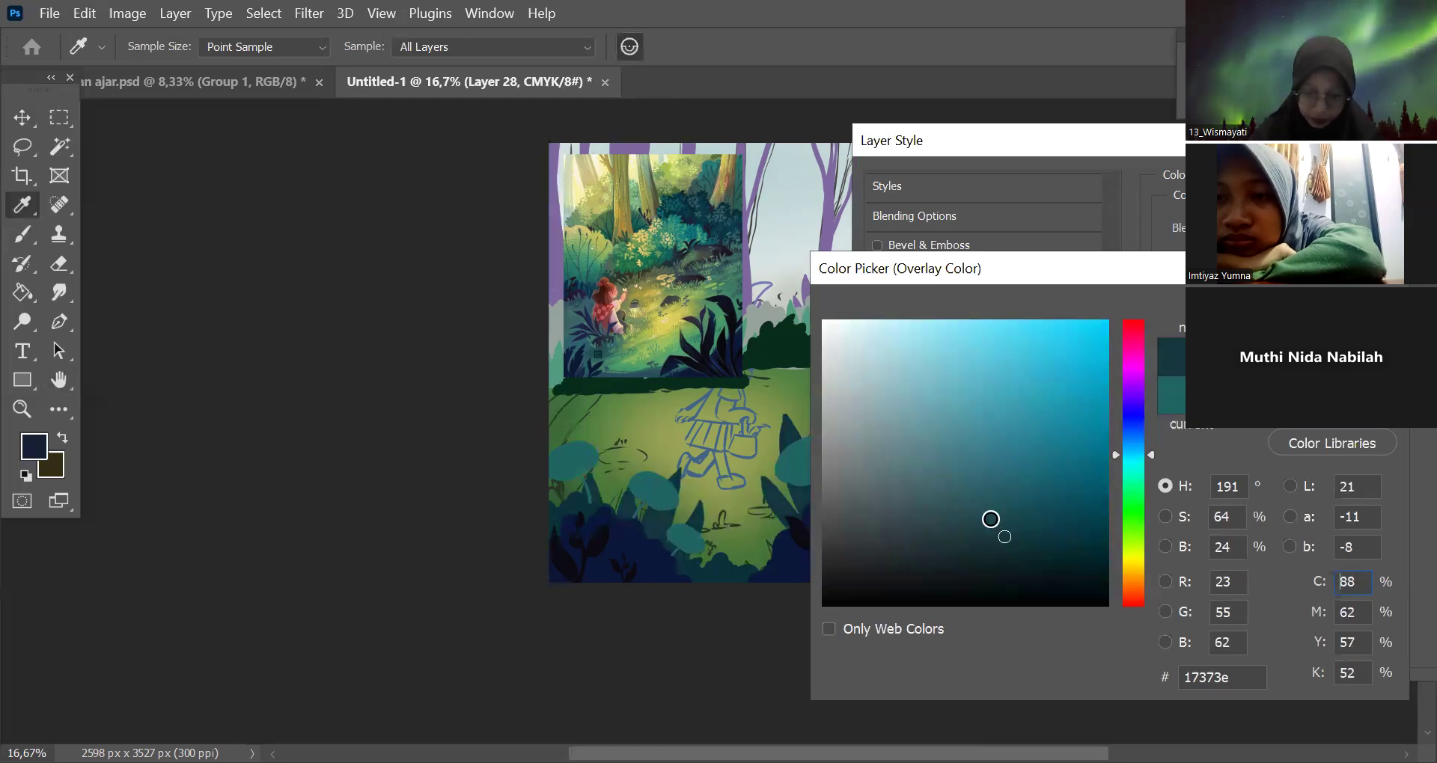
left_click(990, 519)
left_click(1137, 476)
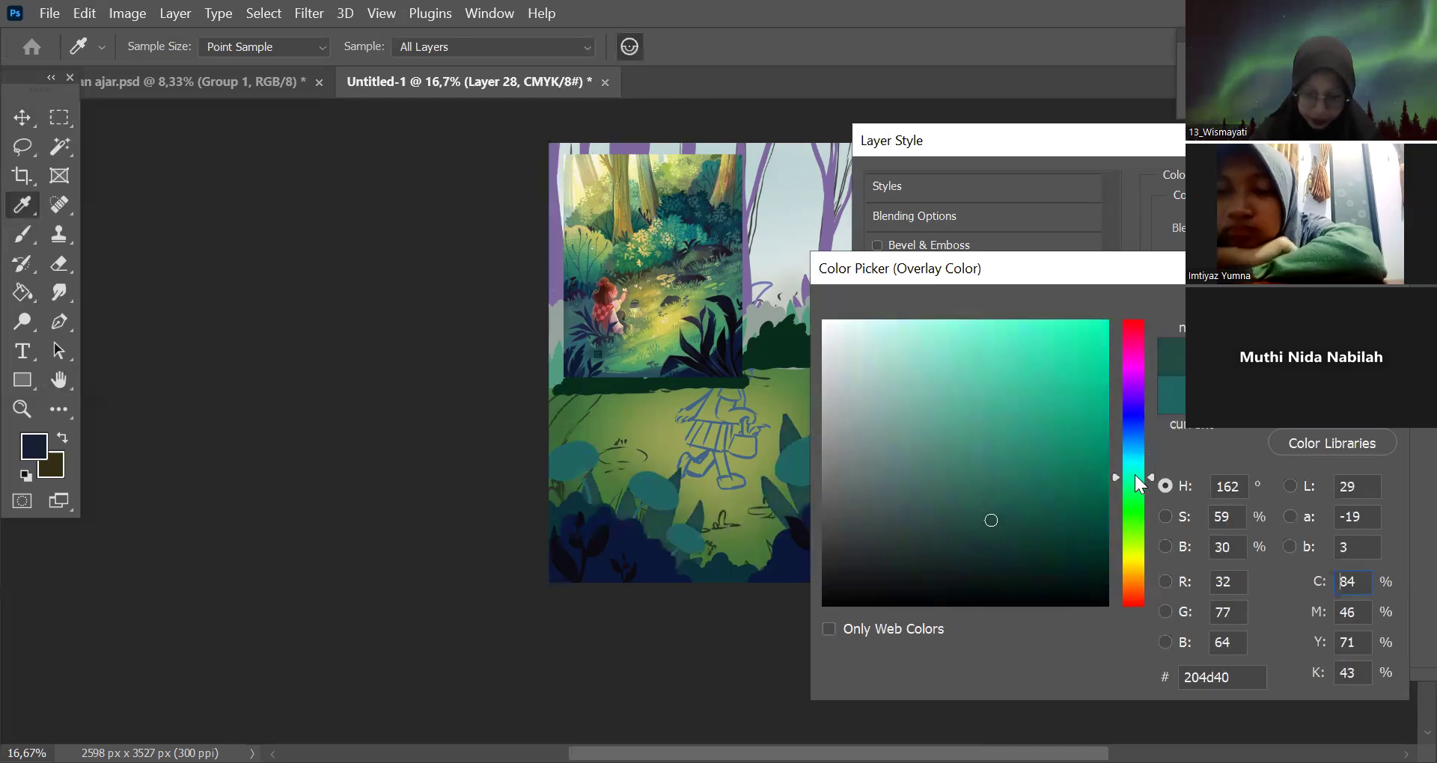
left_click_drag(1008, 517, 1020, 520)
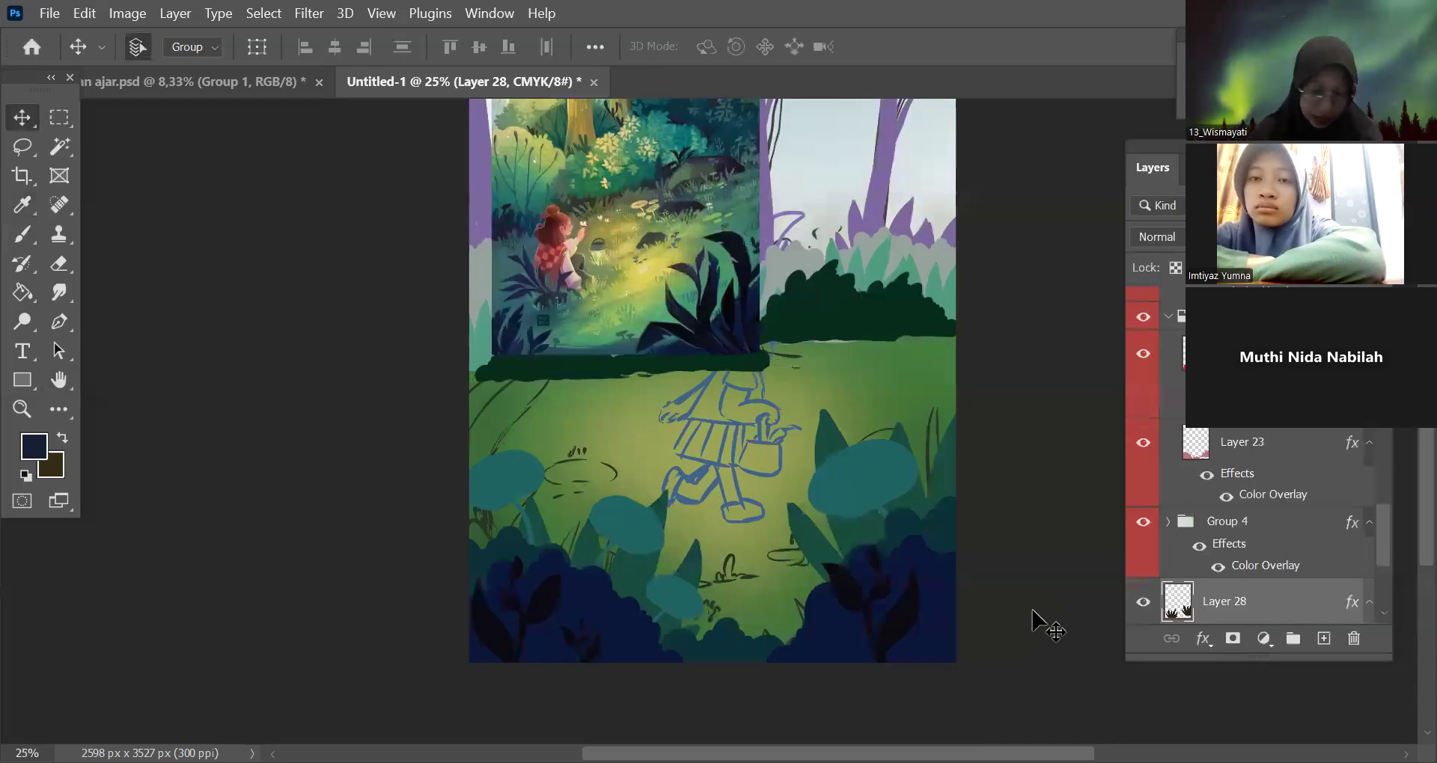
scroll(1046, 625, "down", 2)
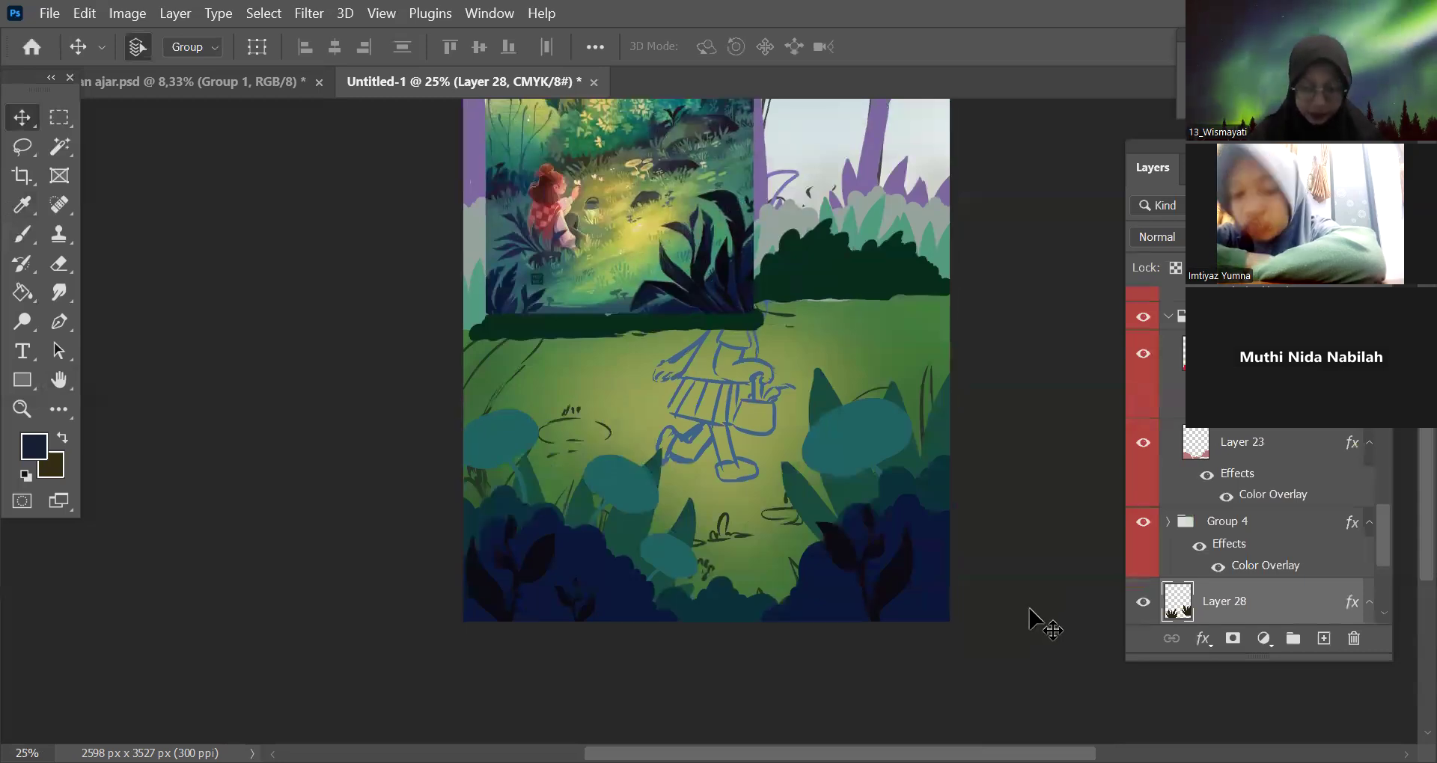
key("ctrl+minus")
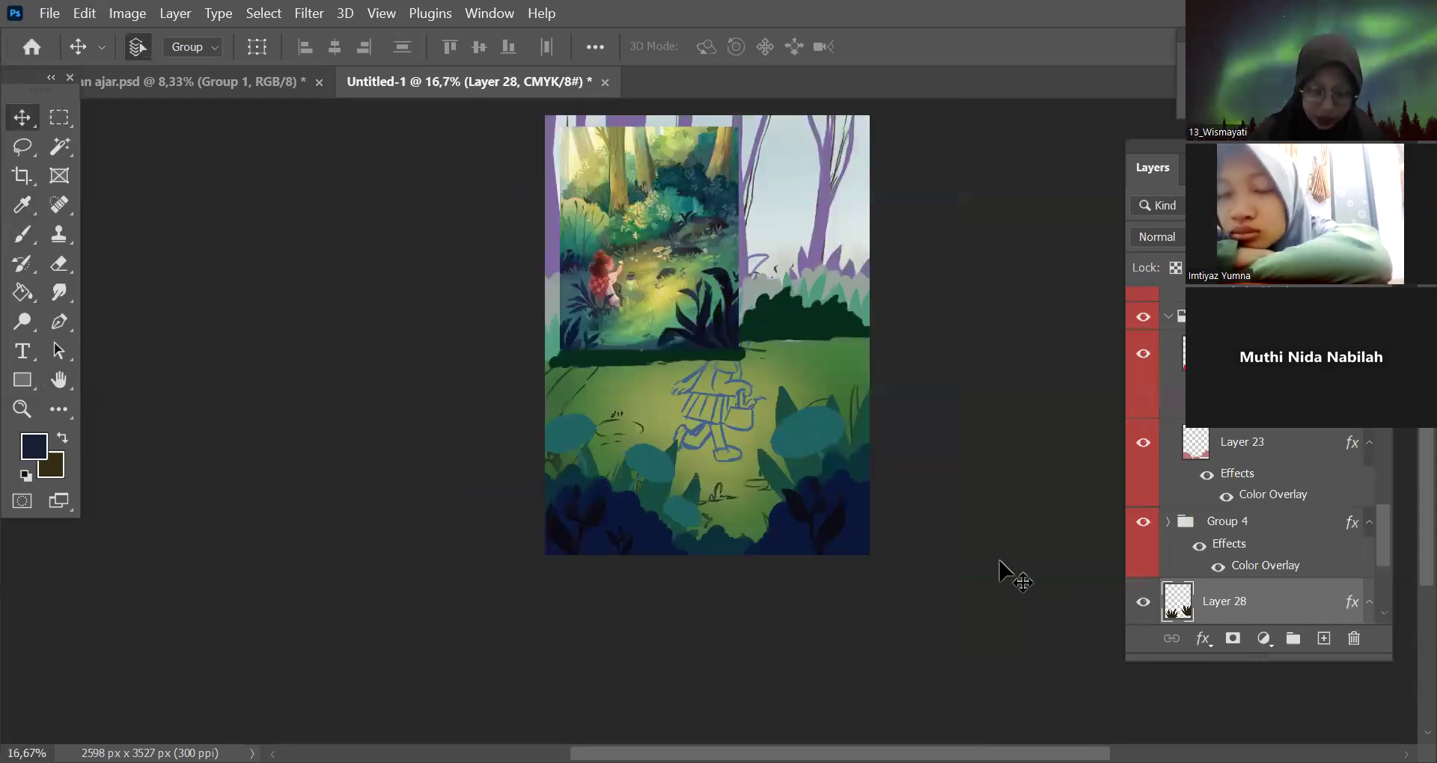
key("ctrl+plus")
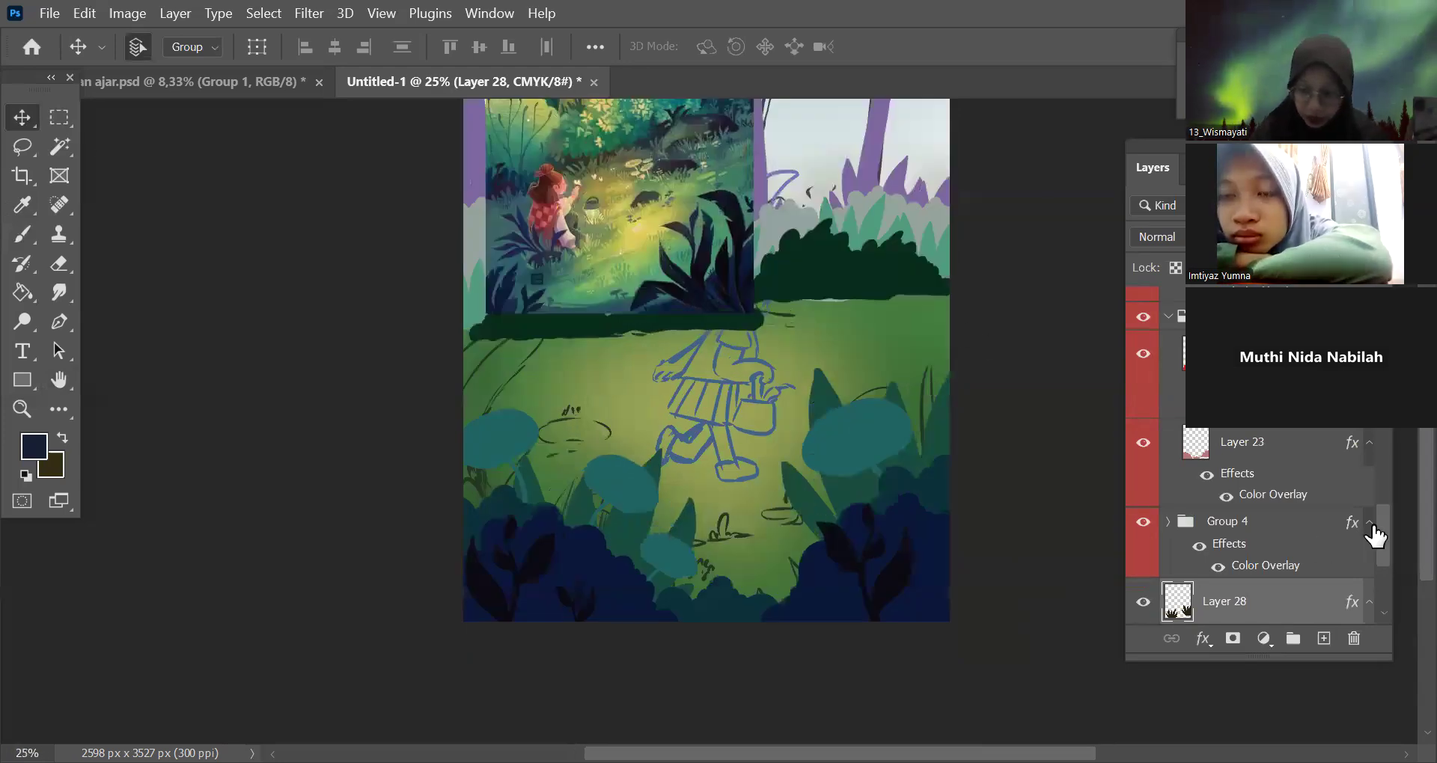
Move the green ground on Layer 29 above Group 2 in the layer order.
left_click_drag(1384, 564, 1384, 603)
left_click(1227, 474)
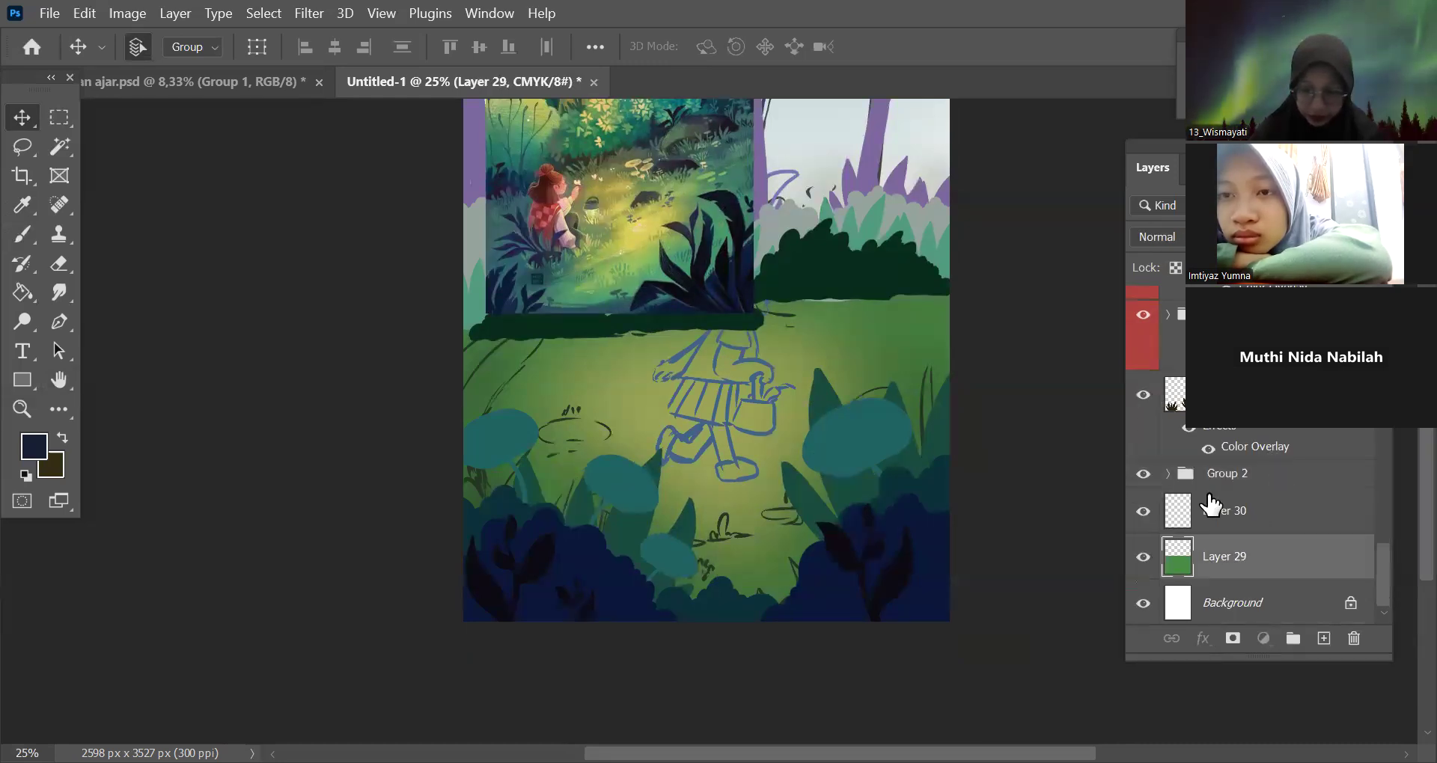
left_click_drag(1224, 557, 1210, 494)
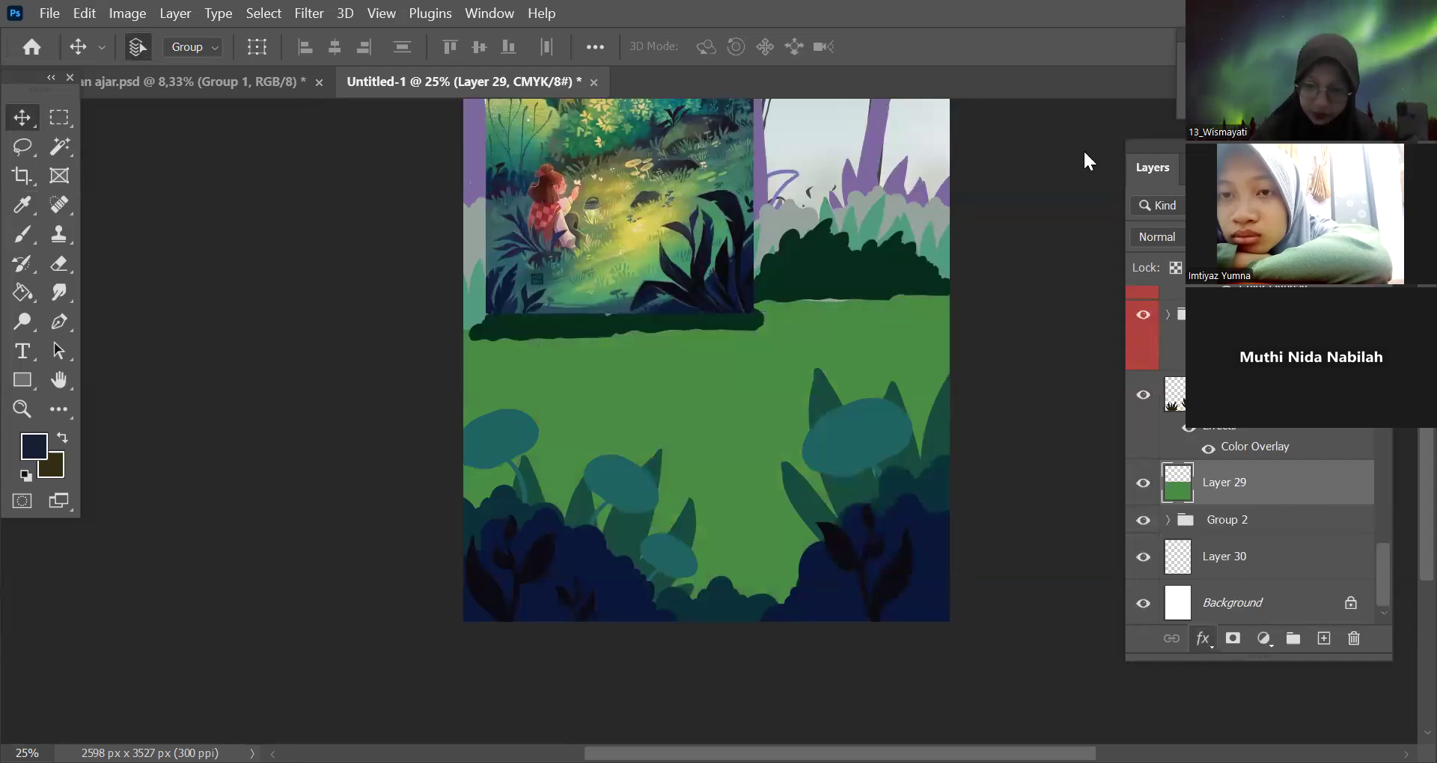
Give the ground on Layer 29 a Color Overlay in a muted green sampled from the reference image's grass.
left_click(735, 174)
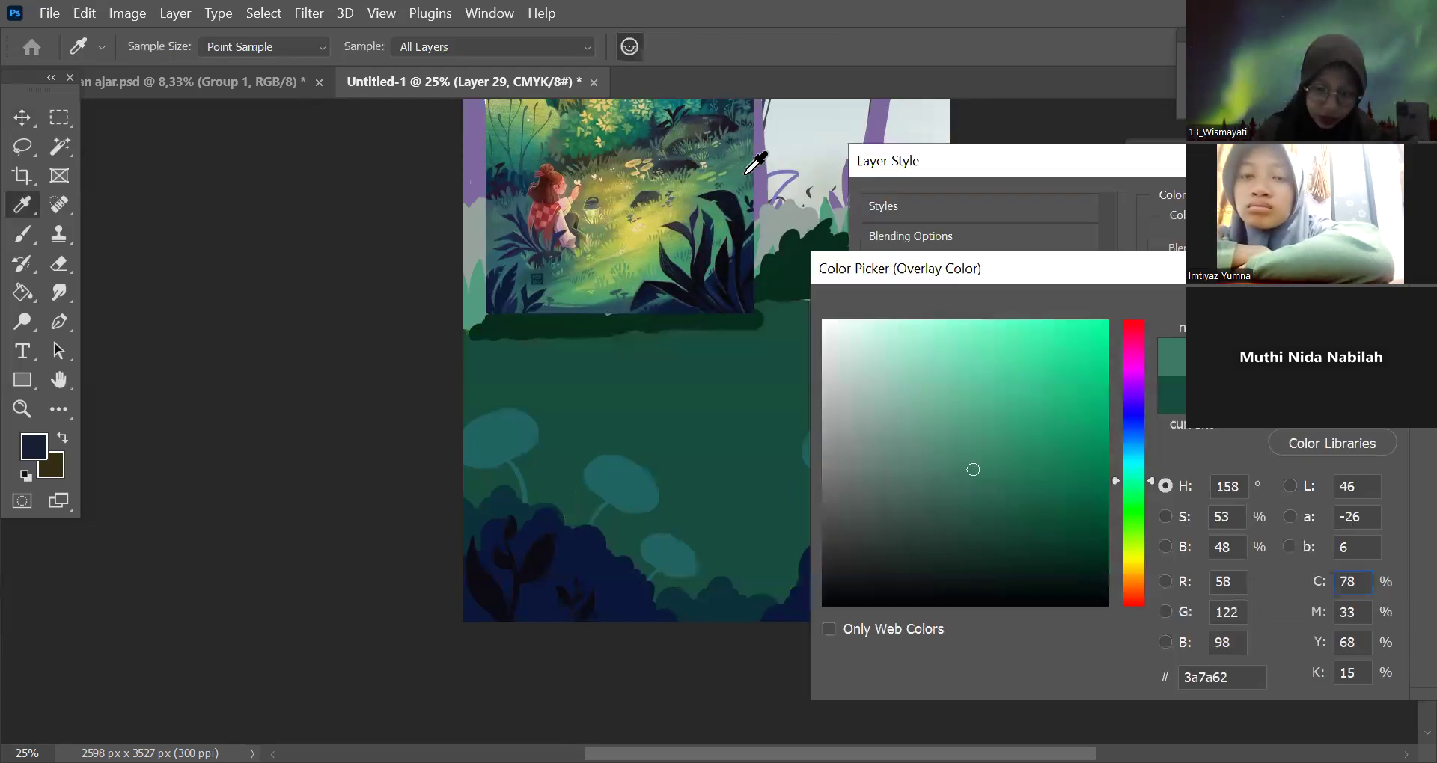
left_click(732, 178)
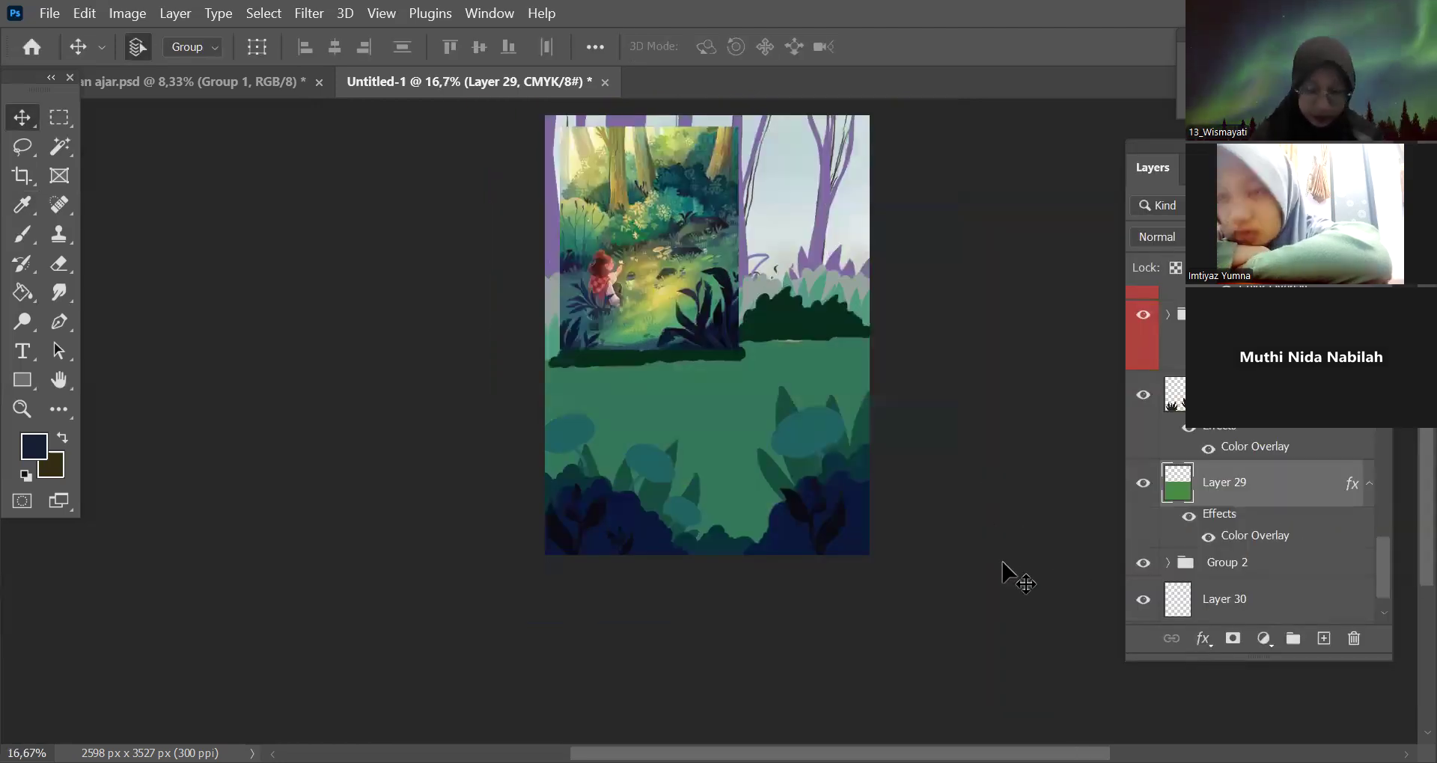
Scale the reference image down to 28.70% and place it over the lower-left part of the artwork.
scroll(1002, 569, "up", 2)
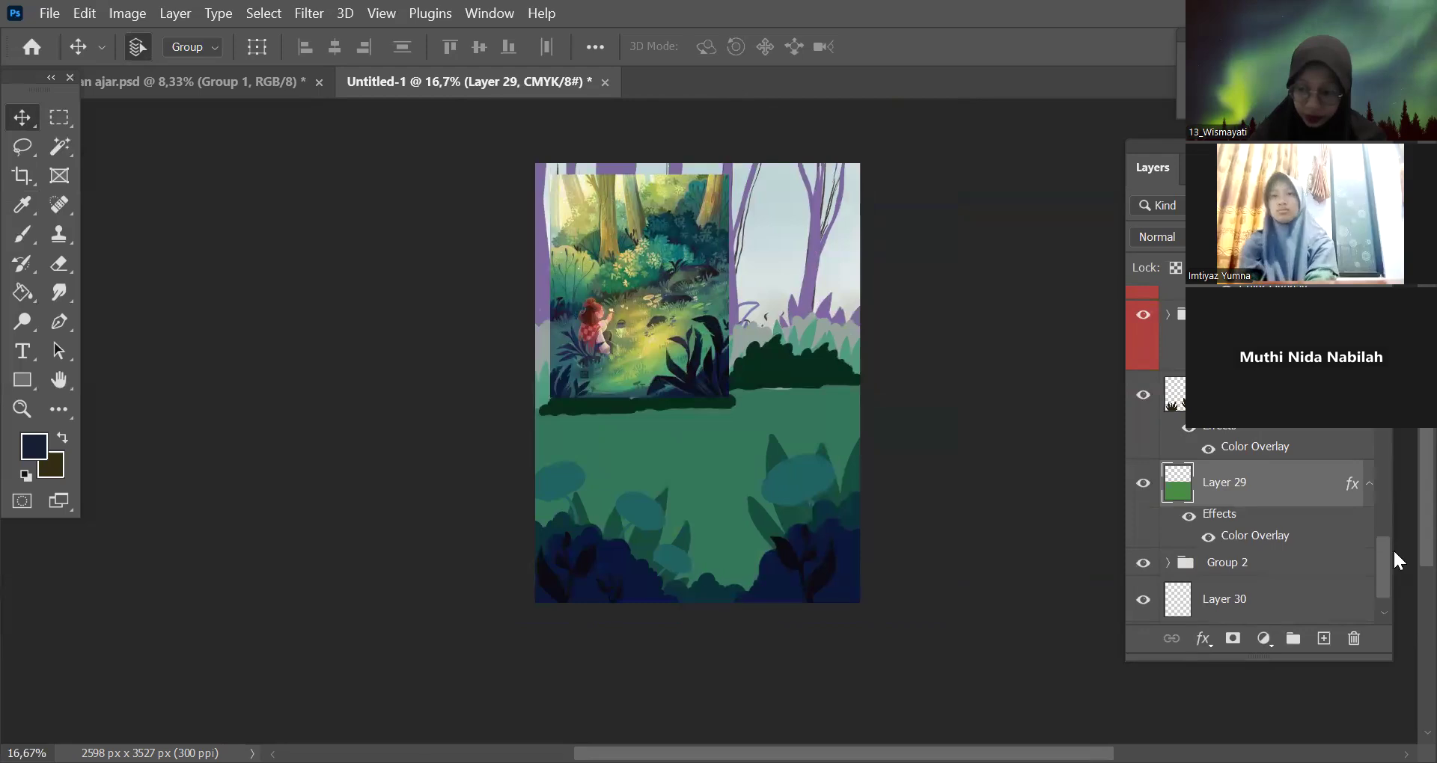
scroll(1392, 569, "up", 1)
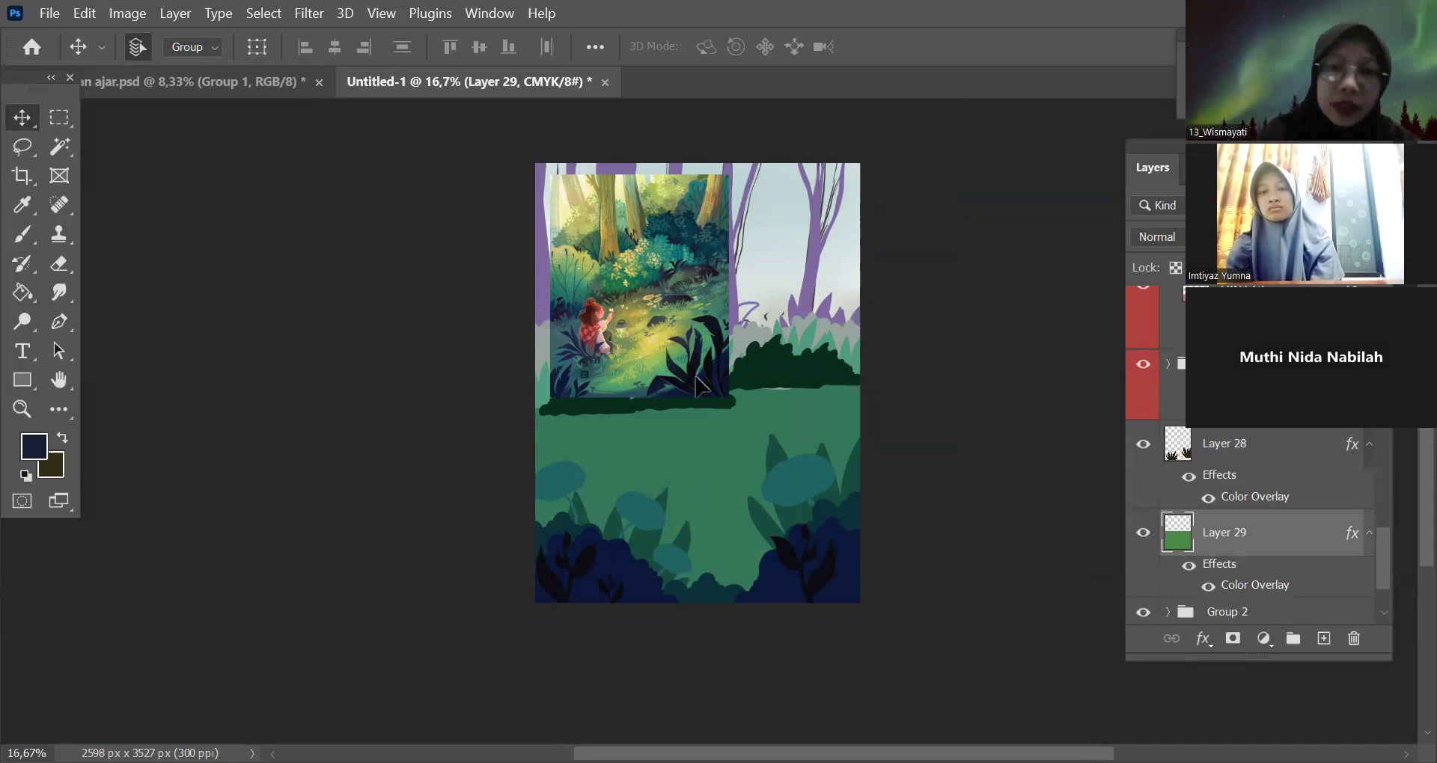
key("ctrl+v")
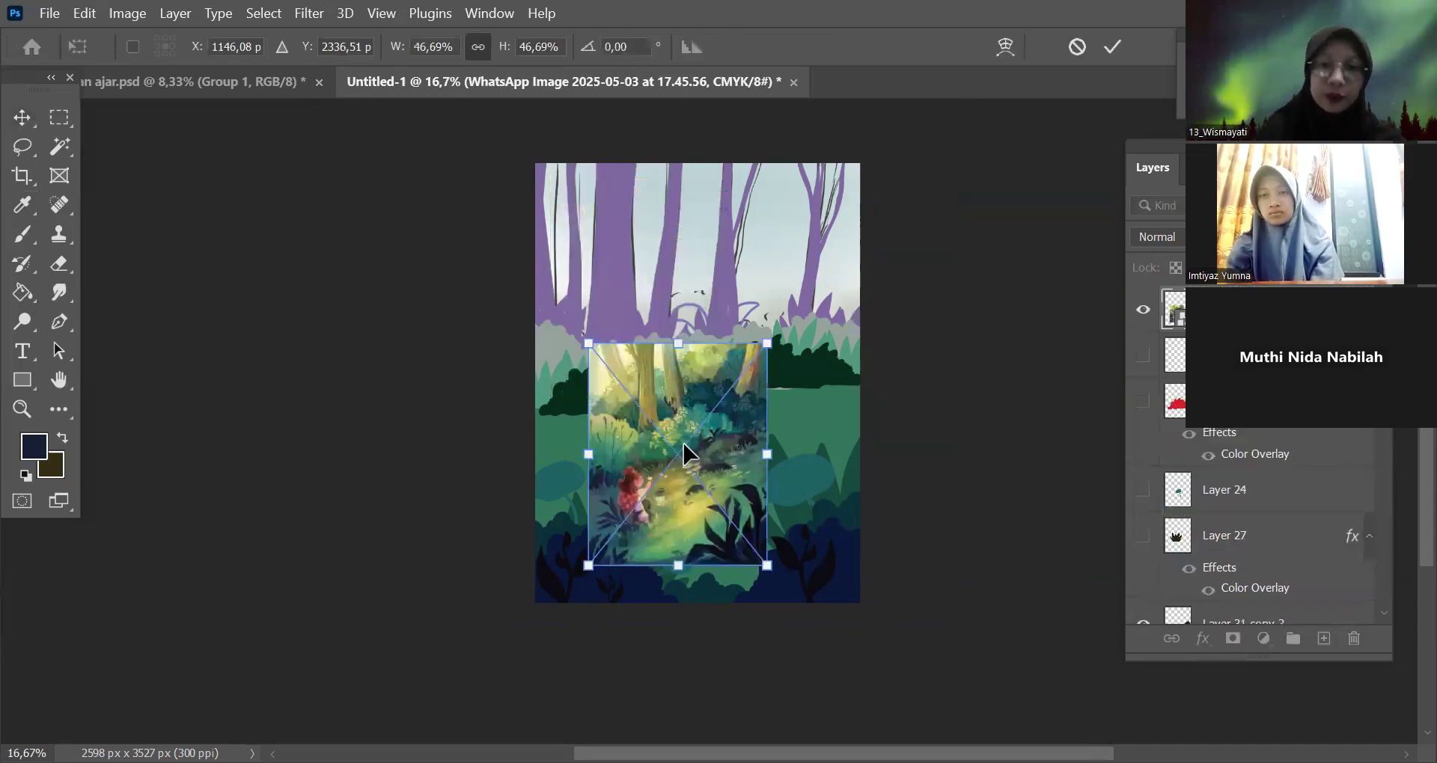
key("ctrl+z")
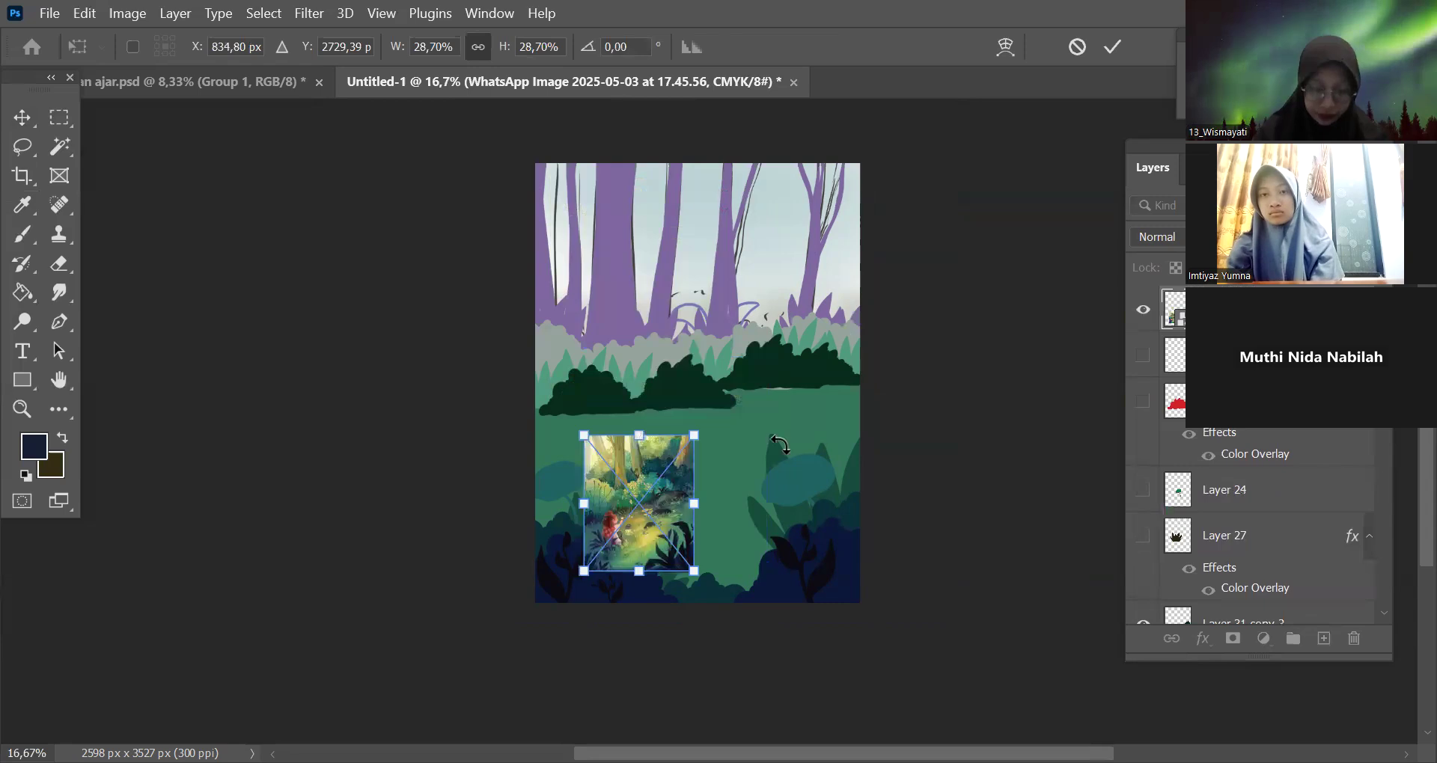
key("ctrl+plus")
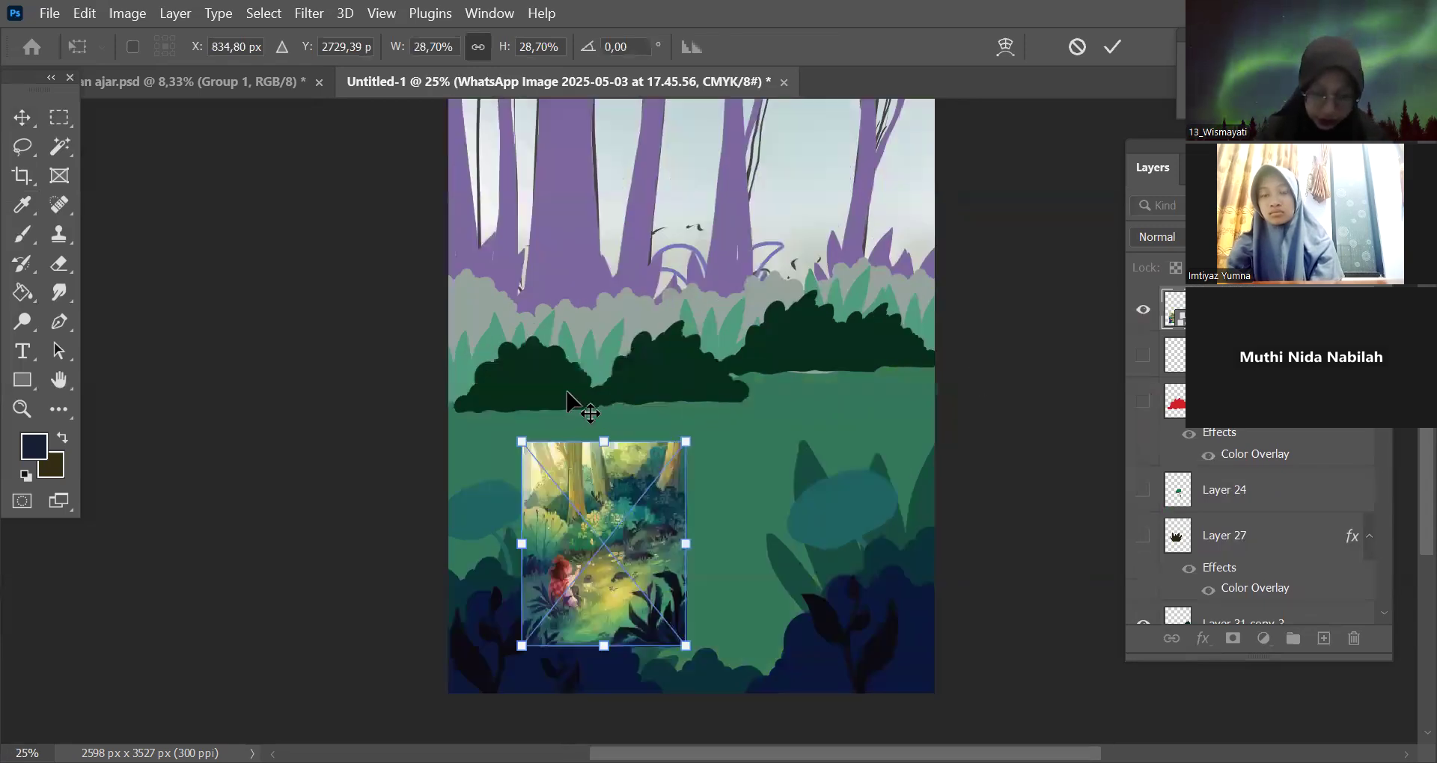
Give the leftmost dark bush on Layer 31 a teal-blue Color Overlay (10606b) sampled from the reference image.
scroll(1145, 586, "down", 3)
left_click(1141, 602)
left_click(1142, 605)
left_click(1145, 605)
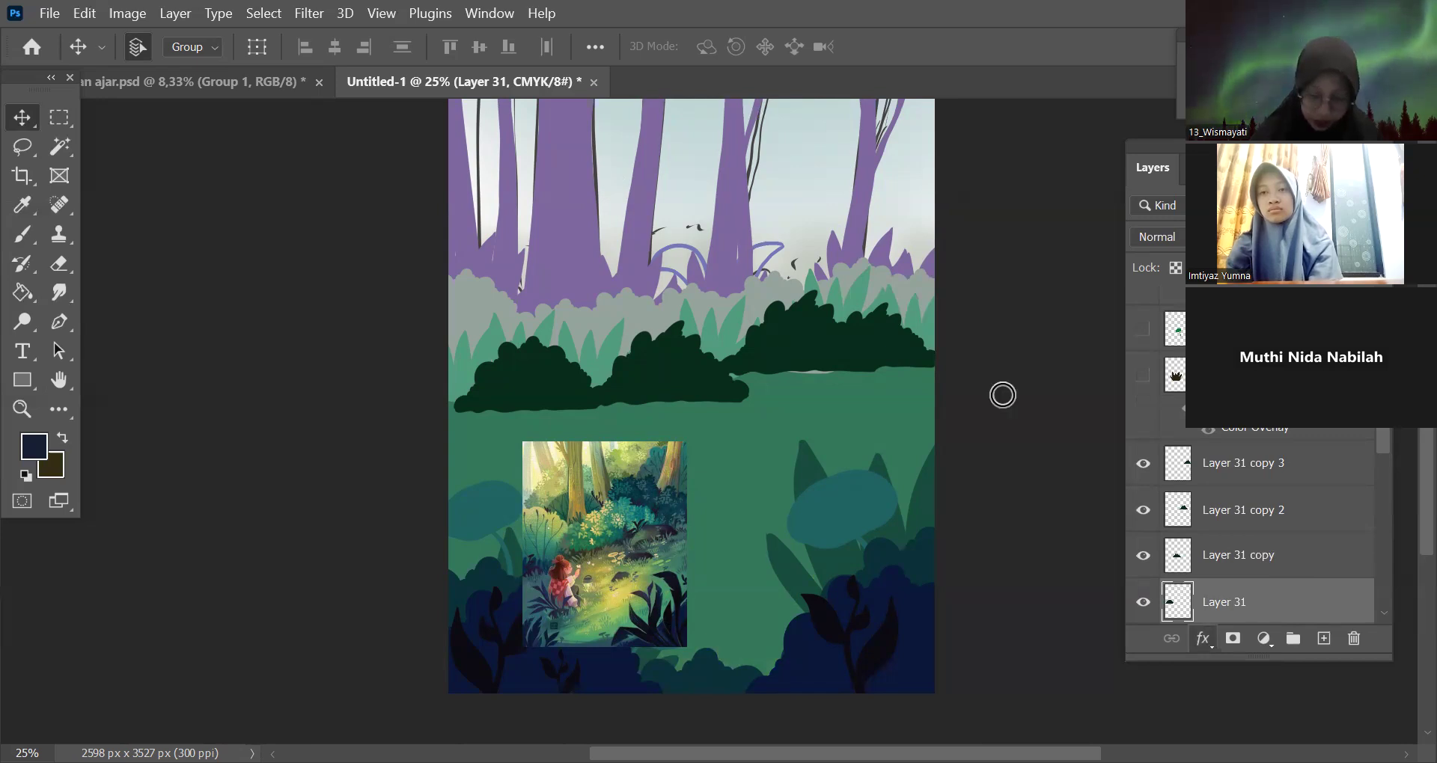
left_click(643, 510)
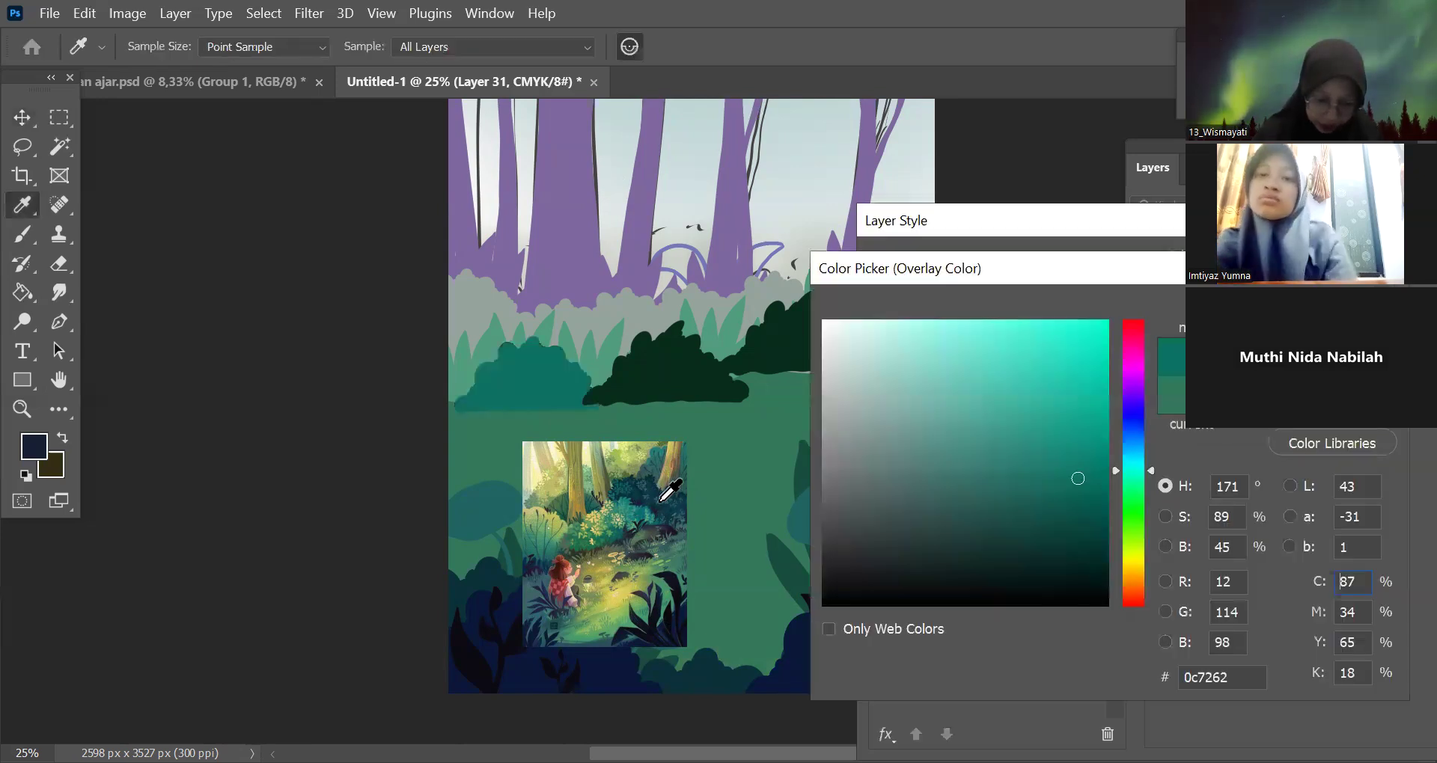
left_click(673, 504)
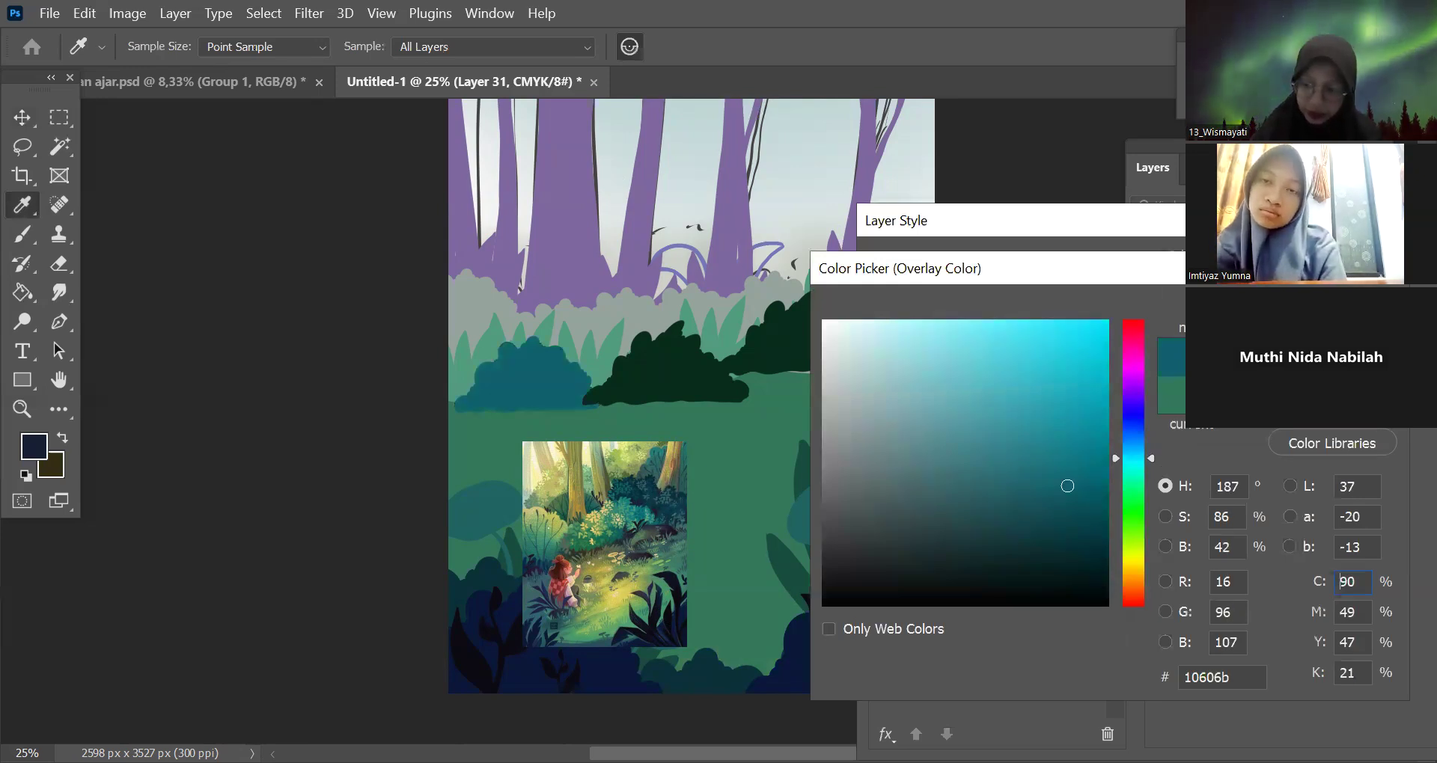
key("Return")
key("Return")
Give the middle bush on Layer 31 copy a dark blue Color Overlay (0c3a49) sampled from the reference image.
left_click(1155, 560)
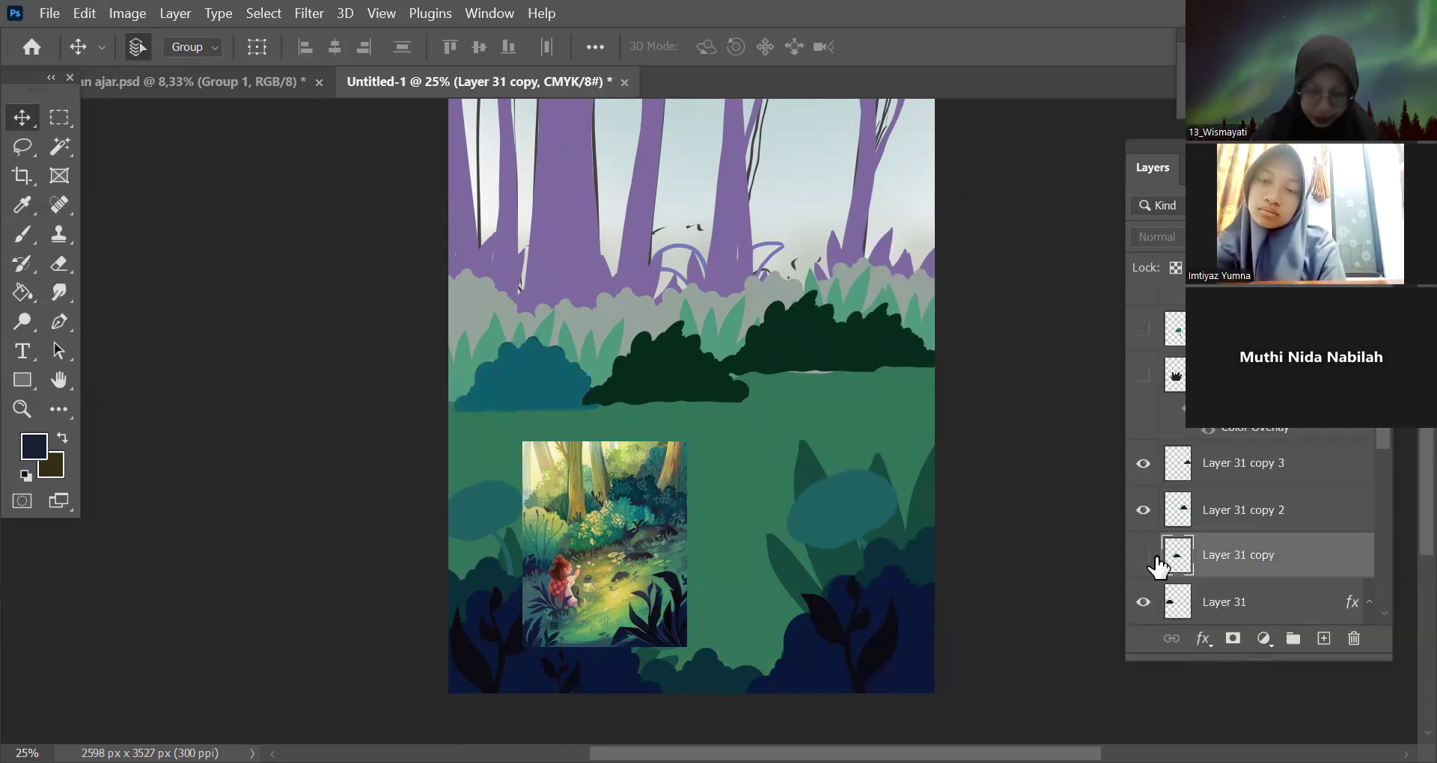
double_click(1317, 560)
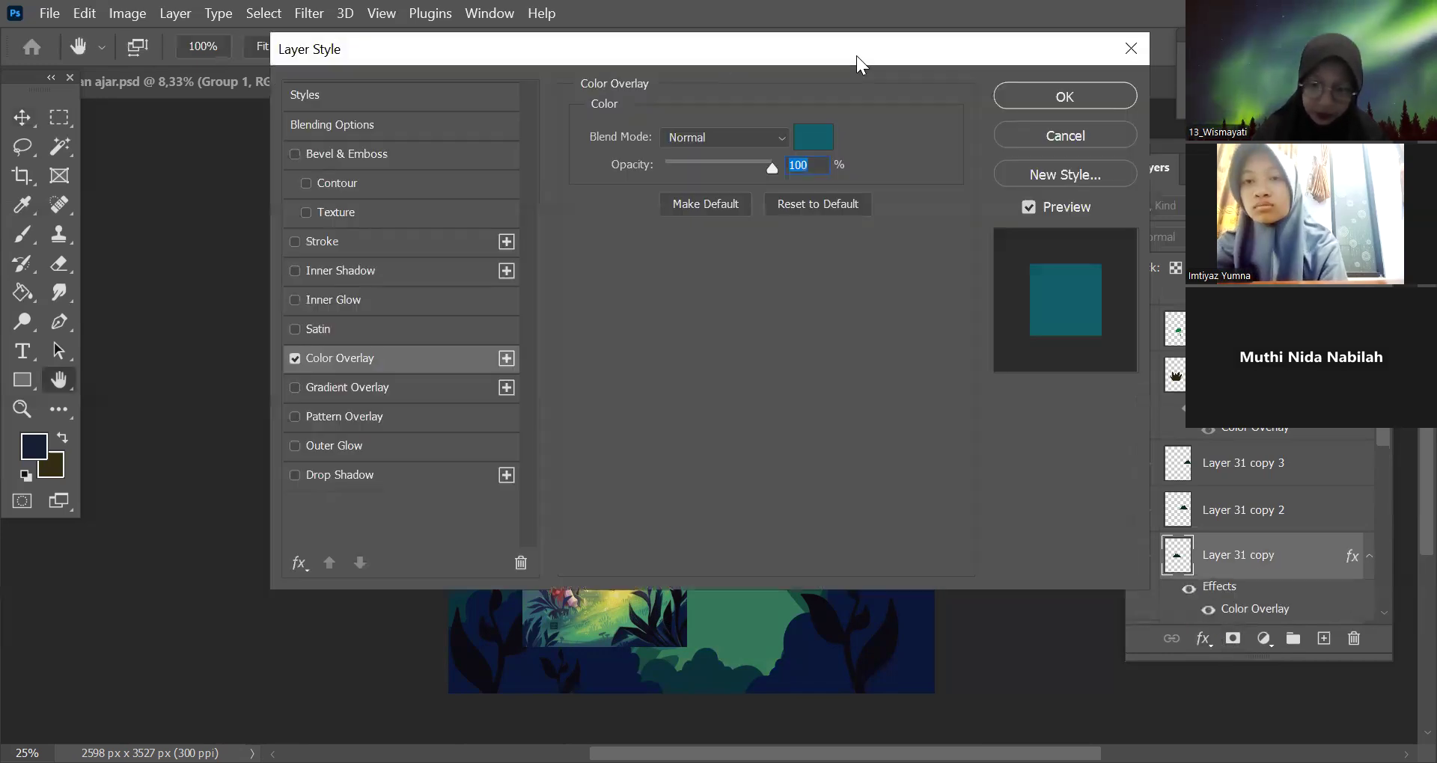
left_click_drag(711, 49, 1223, 100)
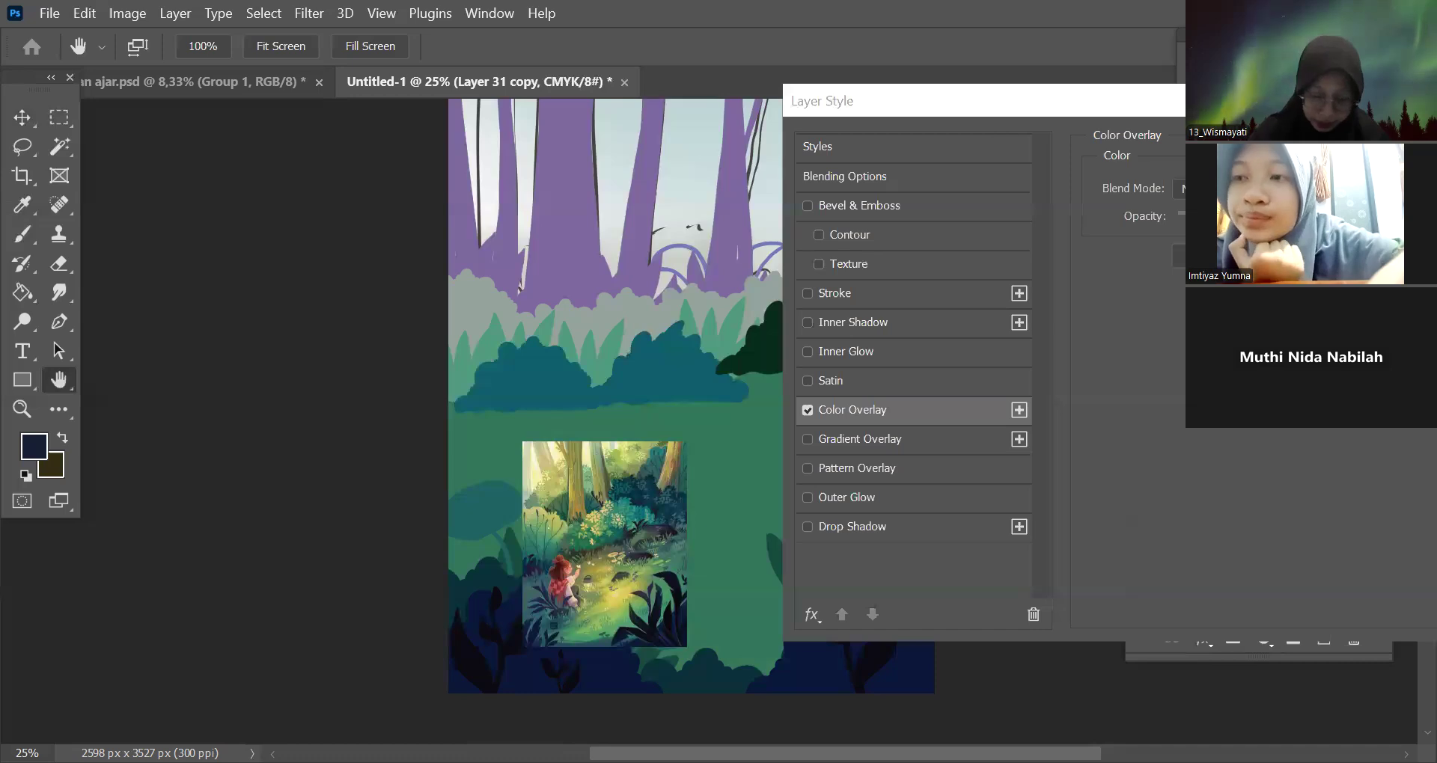
left_click(638, 498)
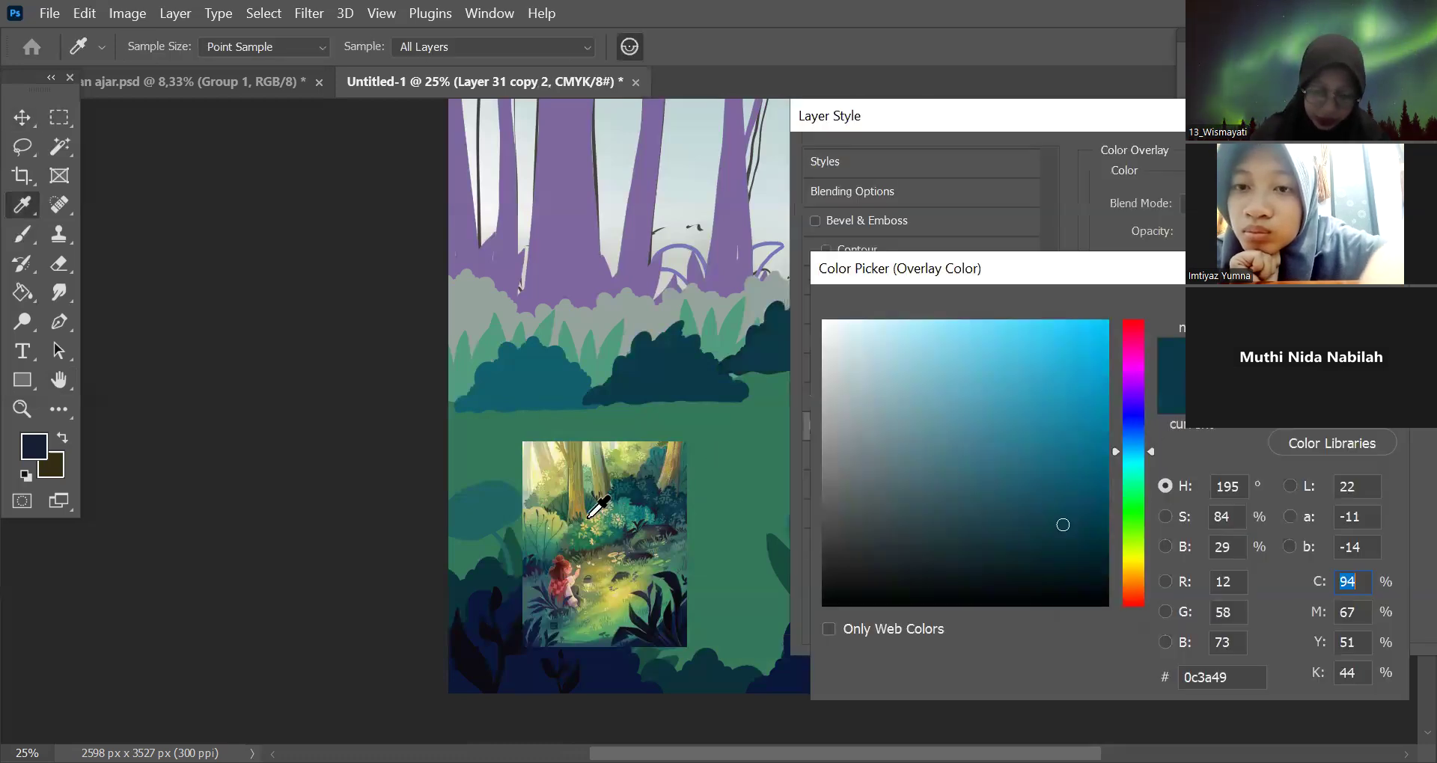
Set the Color Overlay of the bush on Layer 31 copy 2 to dark green (1c5a4f) sampled from the reference image.
left_click(543, 541)
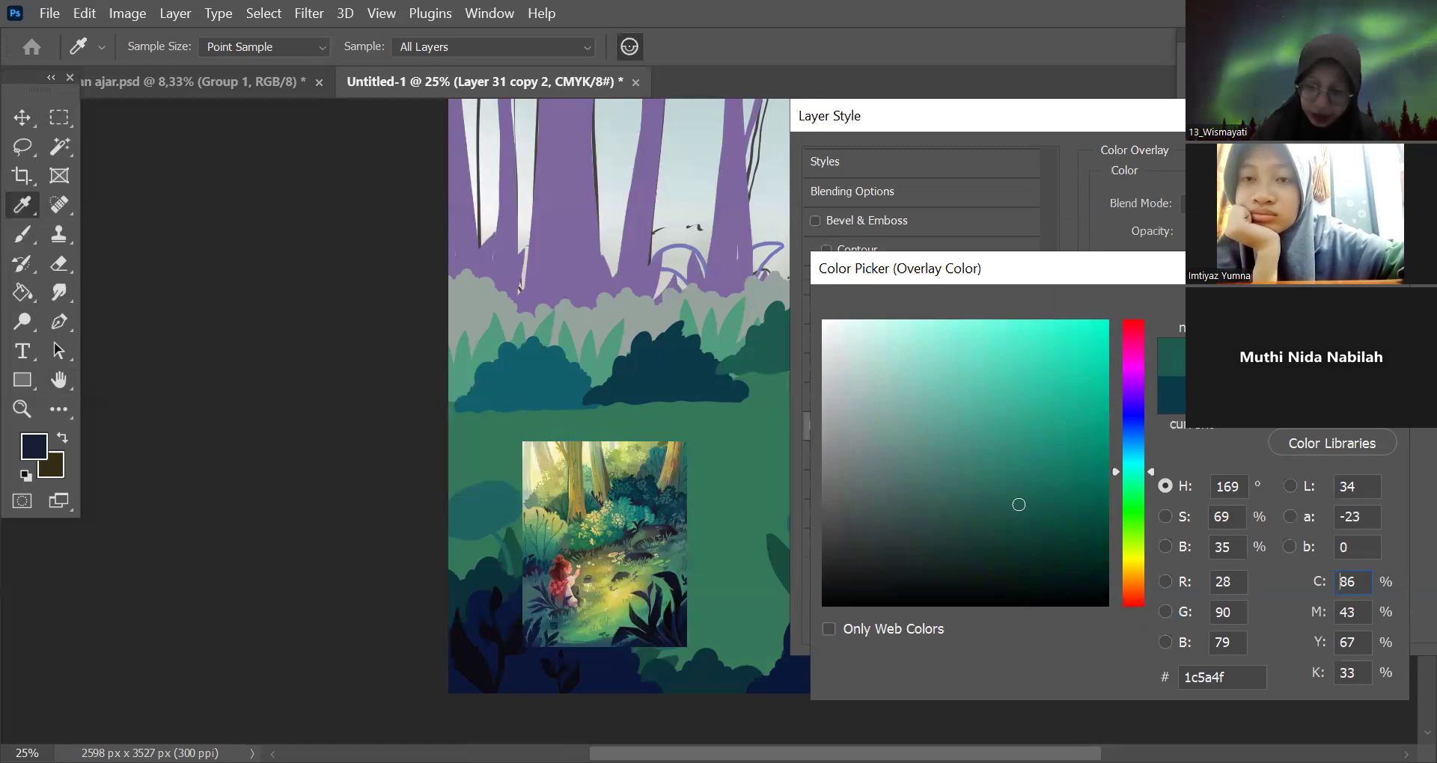
key("Return")
key("Return")
Give the rightmost bush on Layer 31 copy 3 a grayish green Color Overlay (3c5954) and move it behind the neighboring bush.
left_click(1207, 470)
left_click(1202, 638)
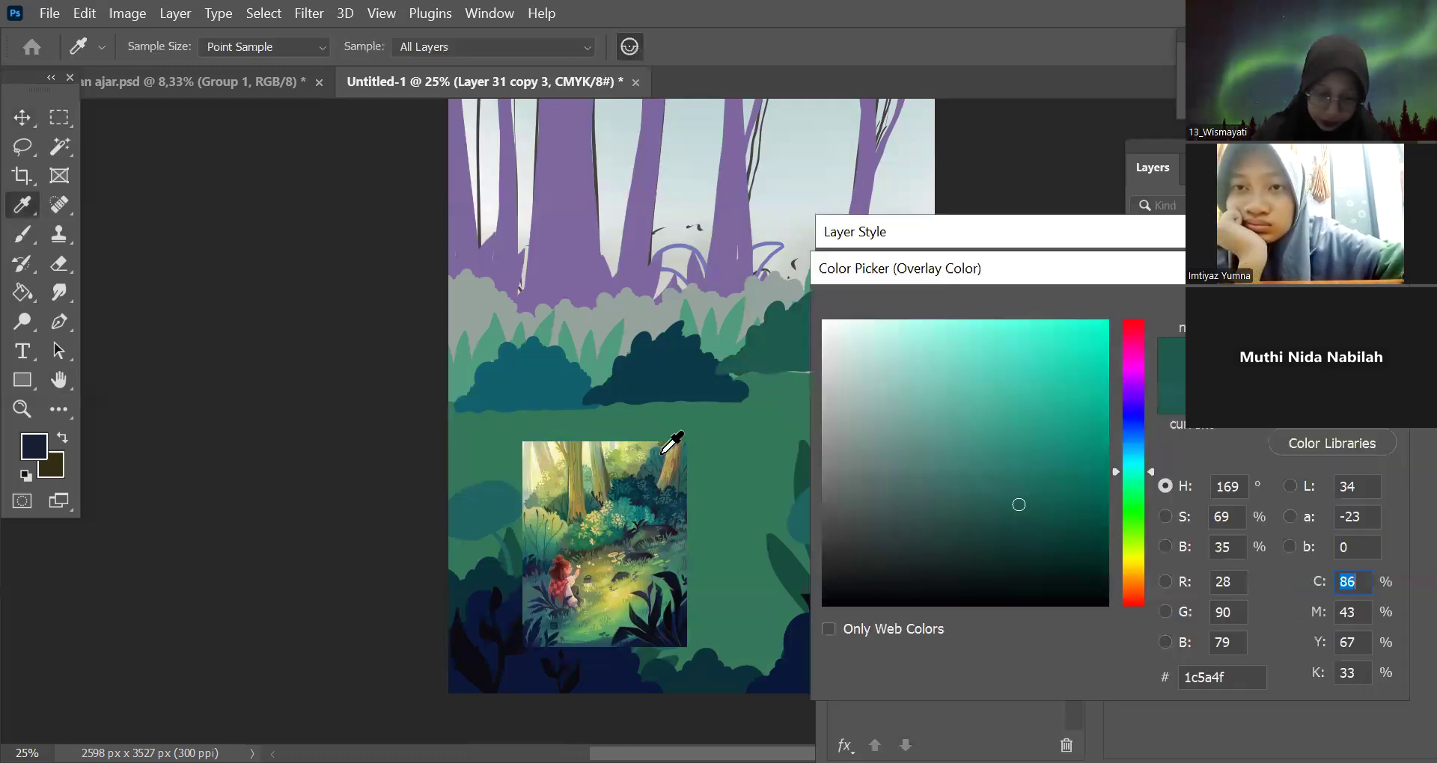
left_click(660, 453)
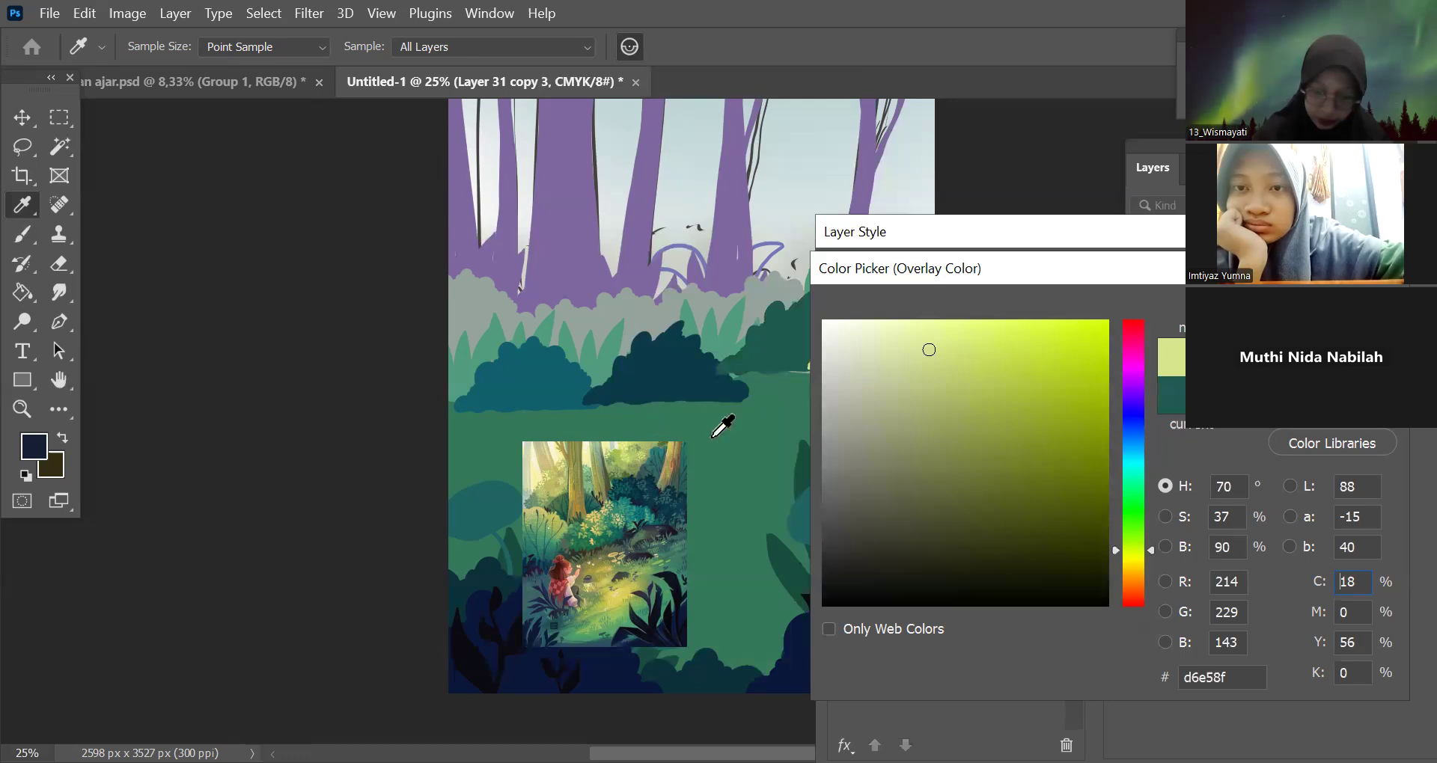
left_click(930, 433)
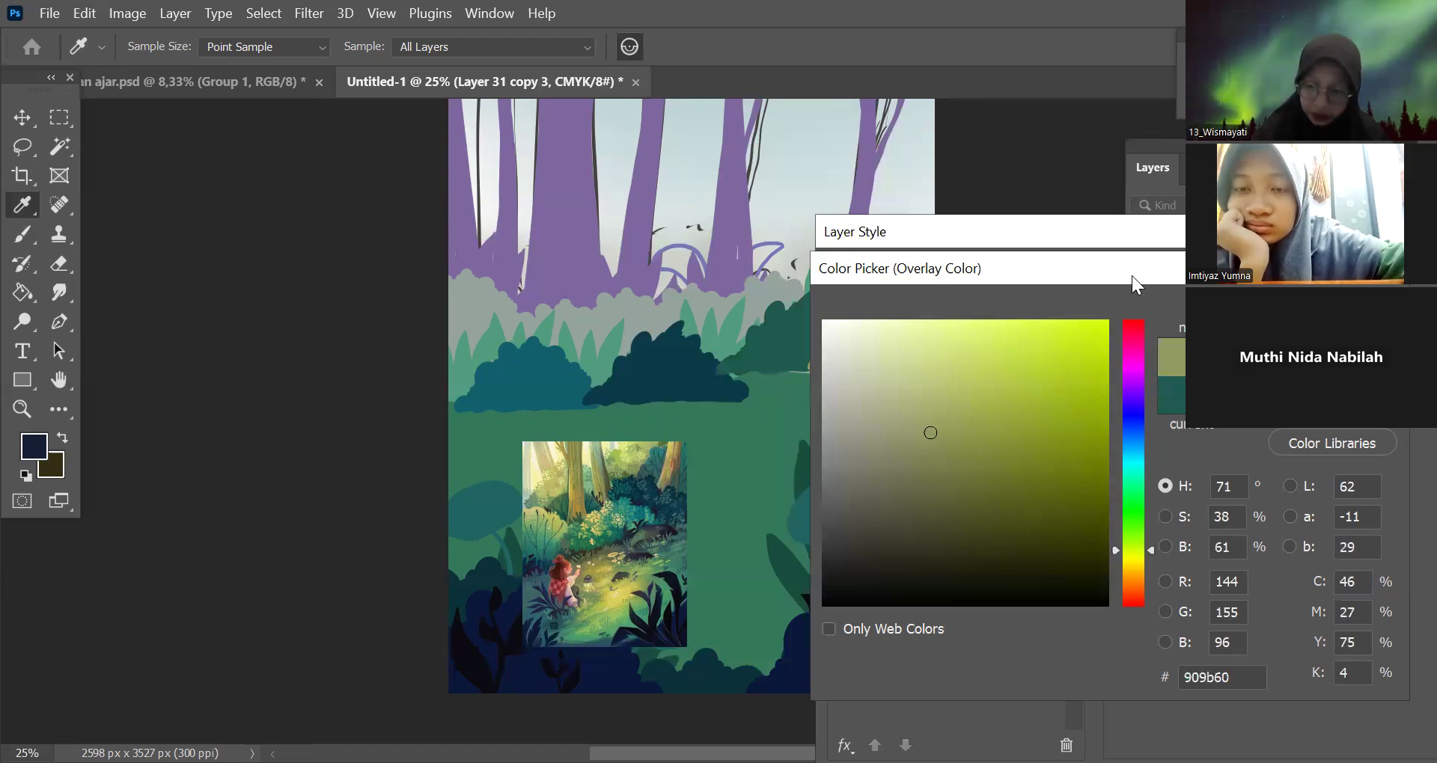
key("Return")
left_click(1244, 452)
left_click_drag(921, 509, 917, 507)
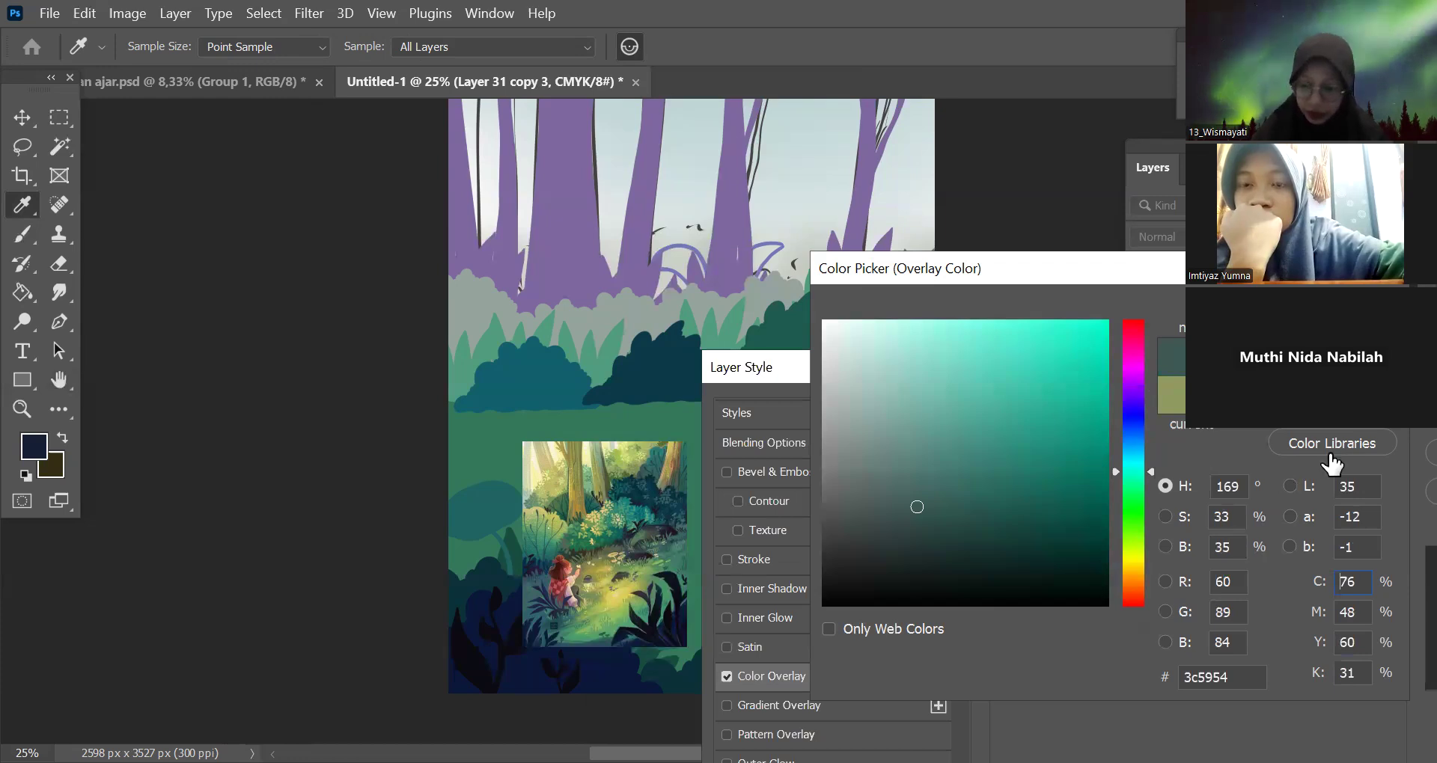
key("Return")
key("Return")
left_click_drag(1221, 462, 1255, 526)
Give the pointed leaves on Layer 32 a soft green Color Overlay (779c79) sampled from the reference image.
left_click_drag(1385, 435, 1382, 479)
left_click(1144, 443)
left_click(1188, 456)
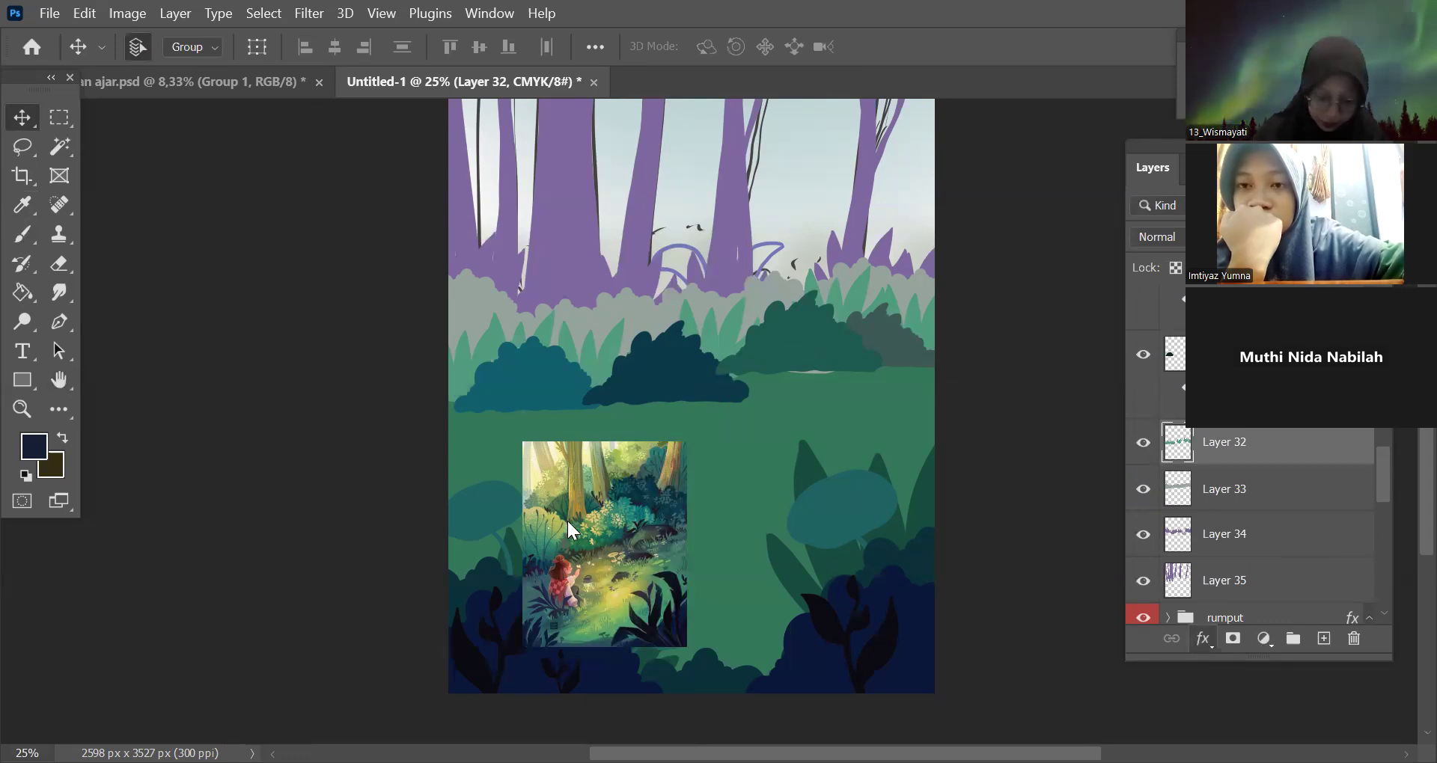
left_click(552, 486)
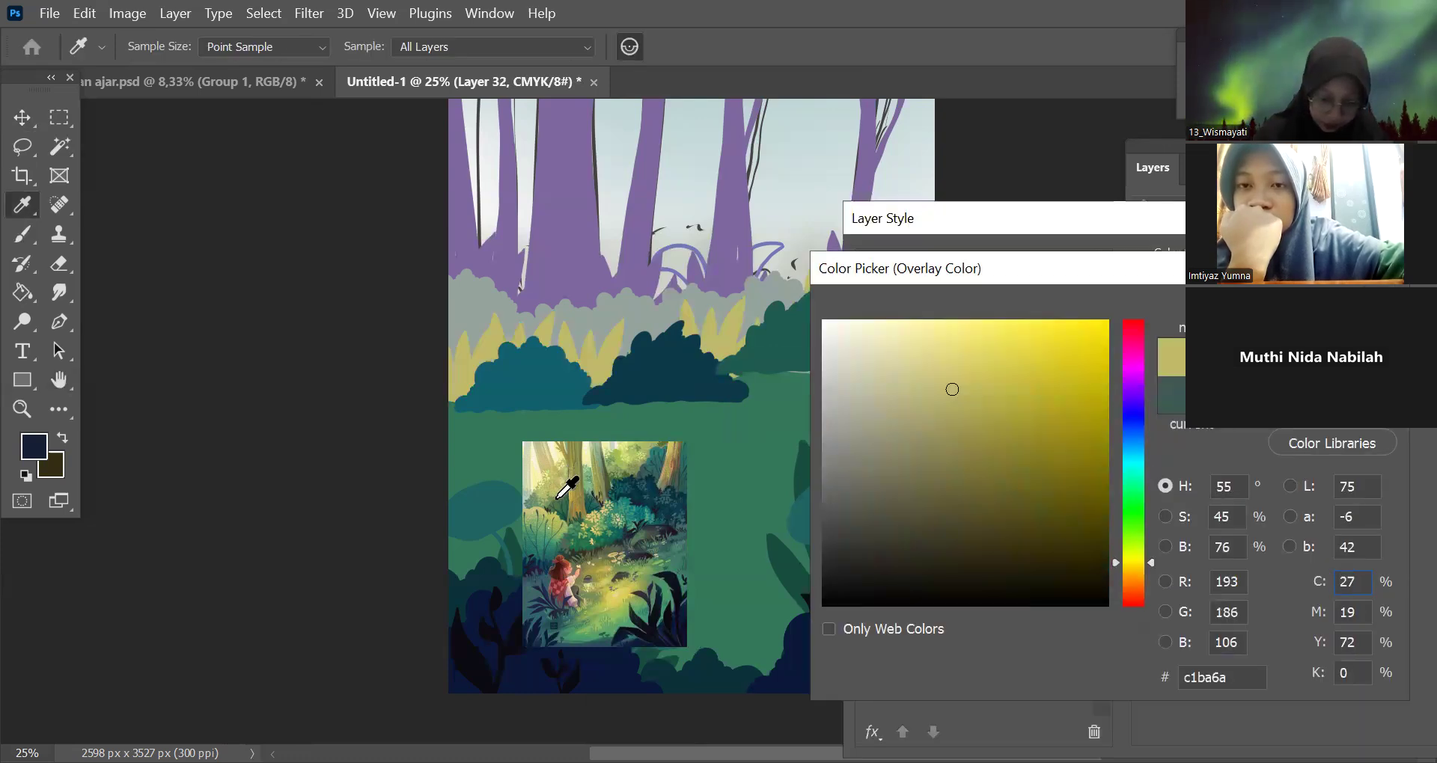
left_click(558, 494)
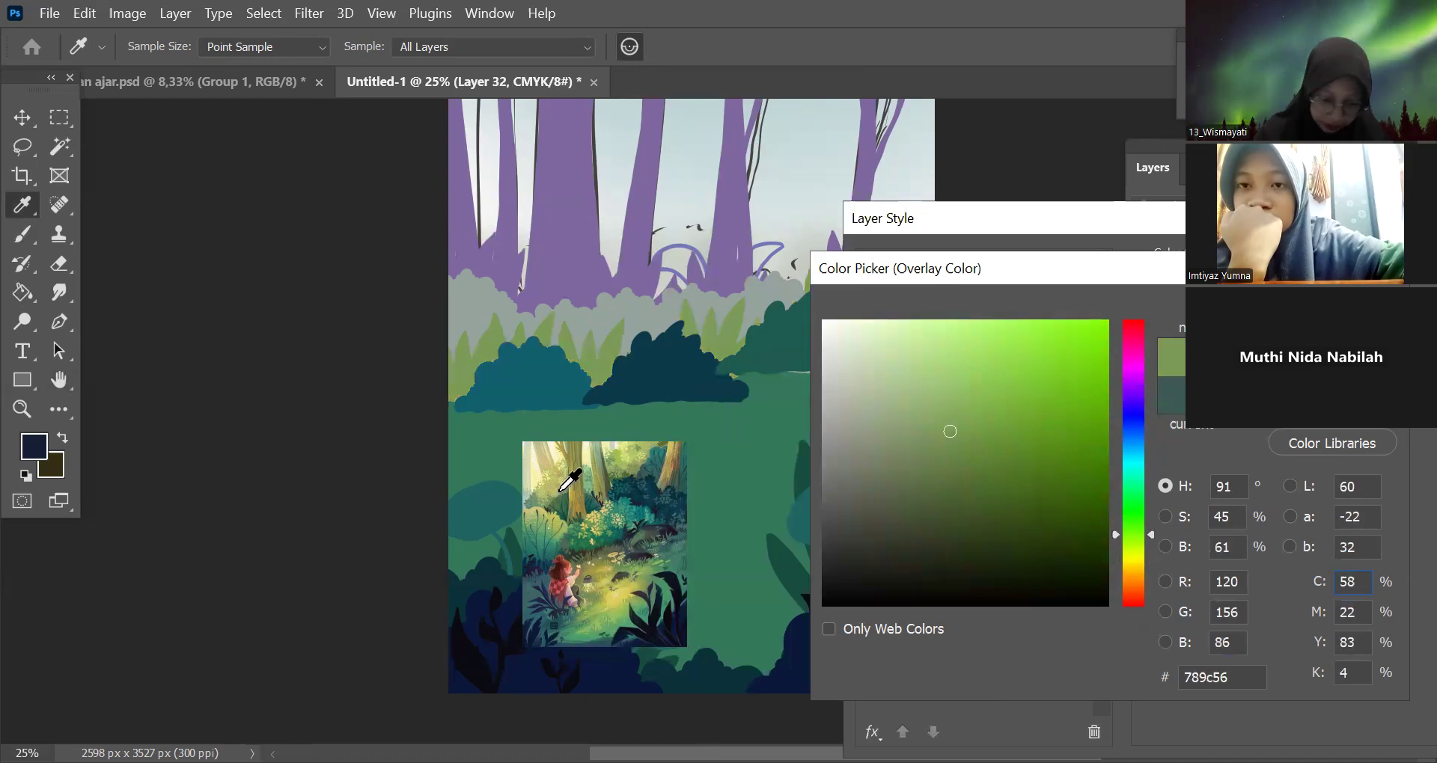
left_click(535, 501)
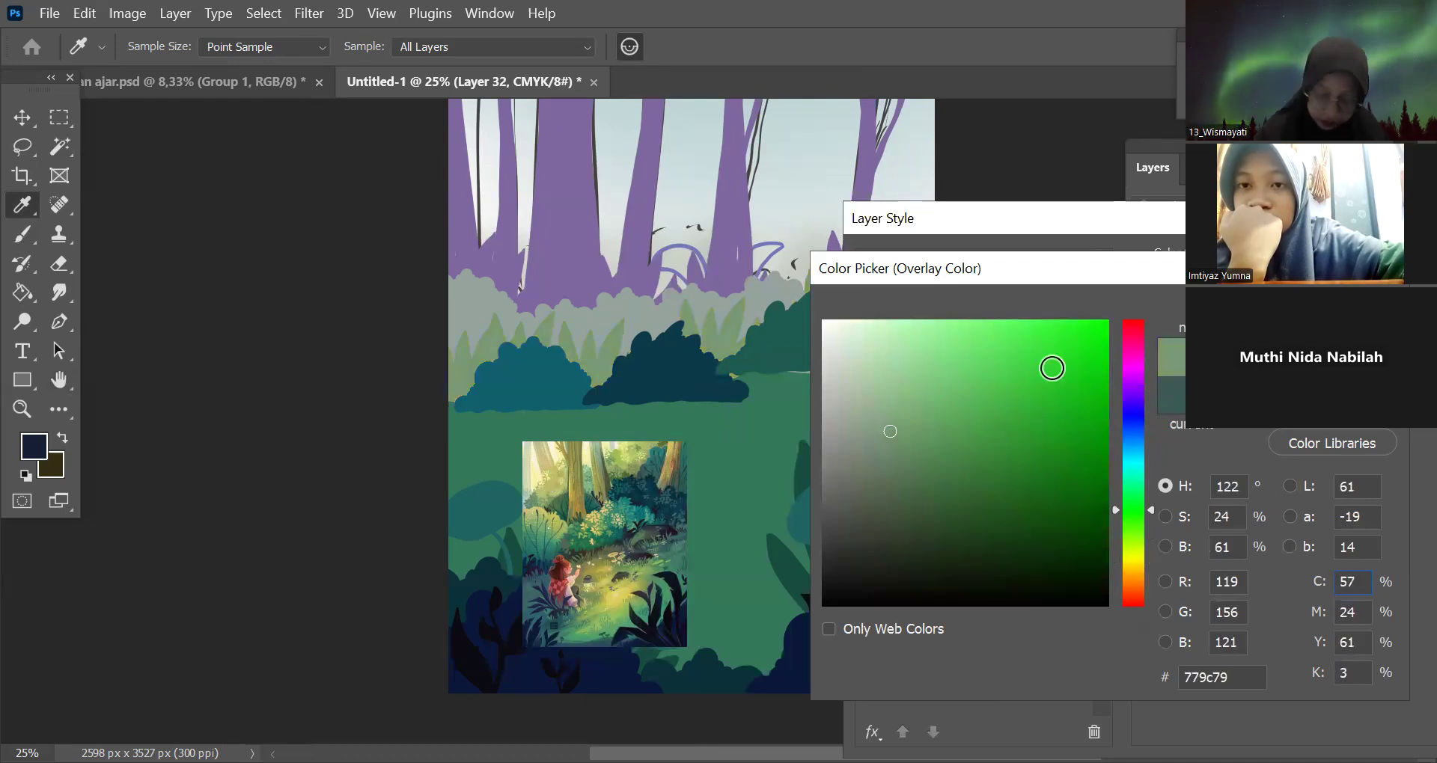
key("Return")
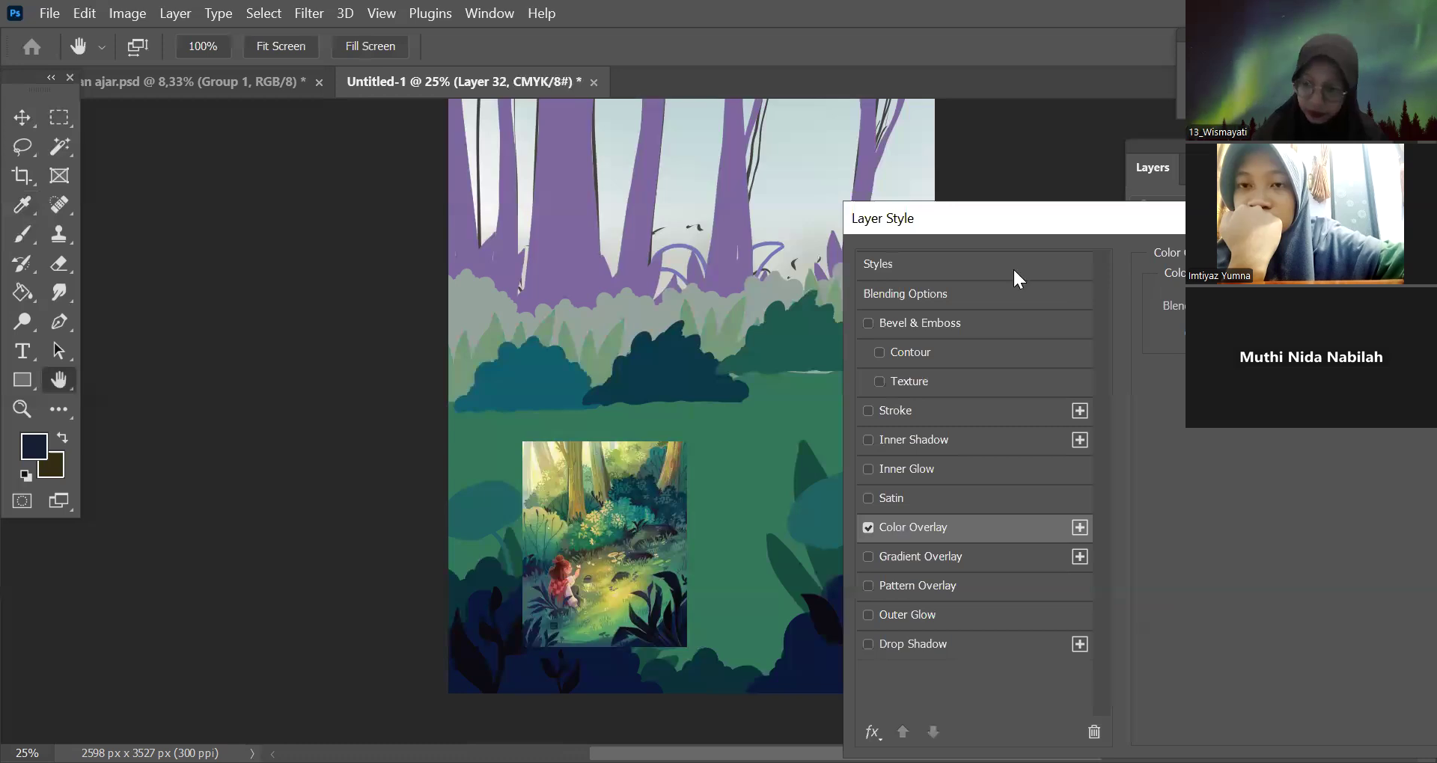
key("Return")
Give the gray bushes on Layer 33 a Color Overlay in a muted gray-green with a hue of 95° (7f8c76).
left_click(1272, 532)
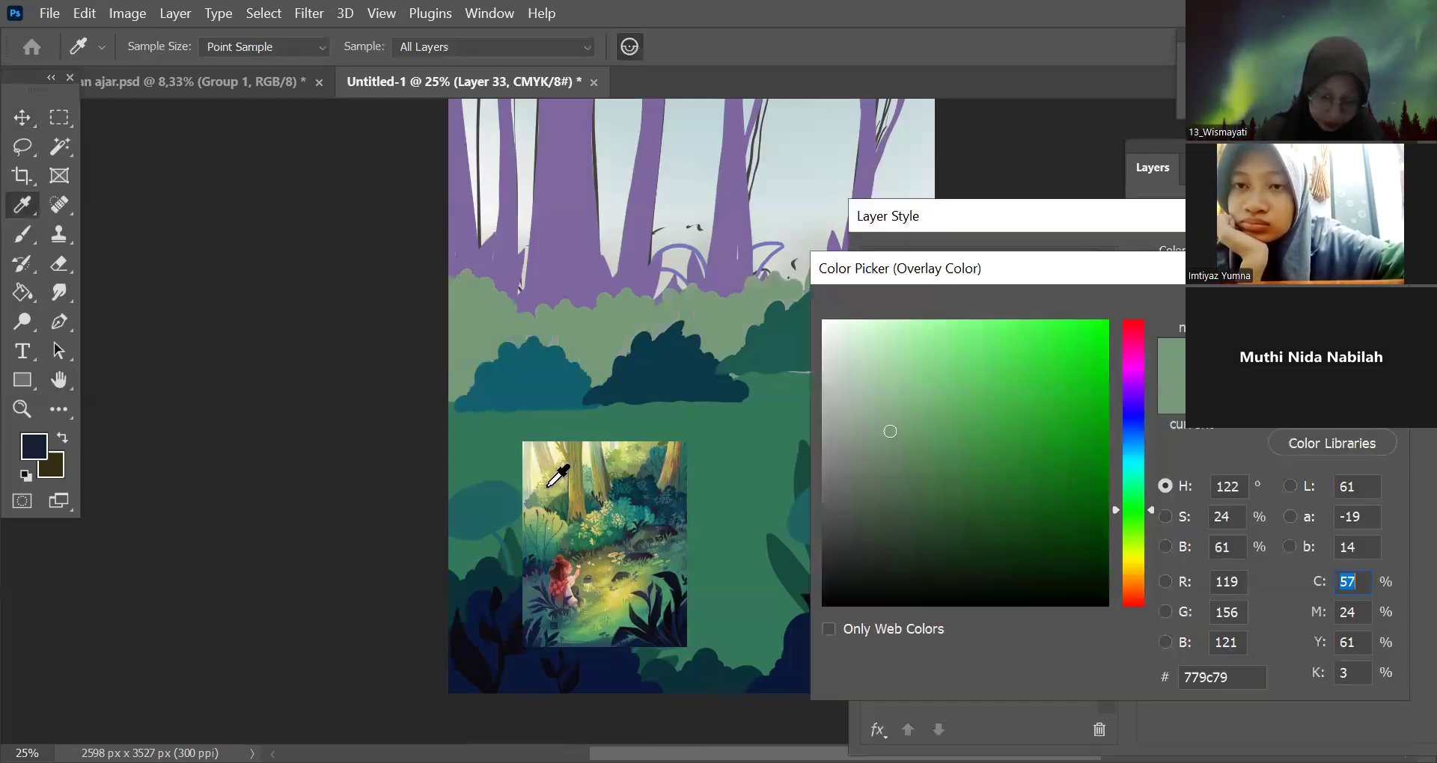
left_click(672, 467)
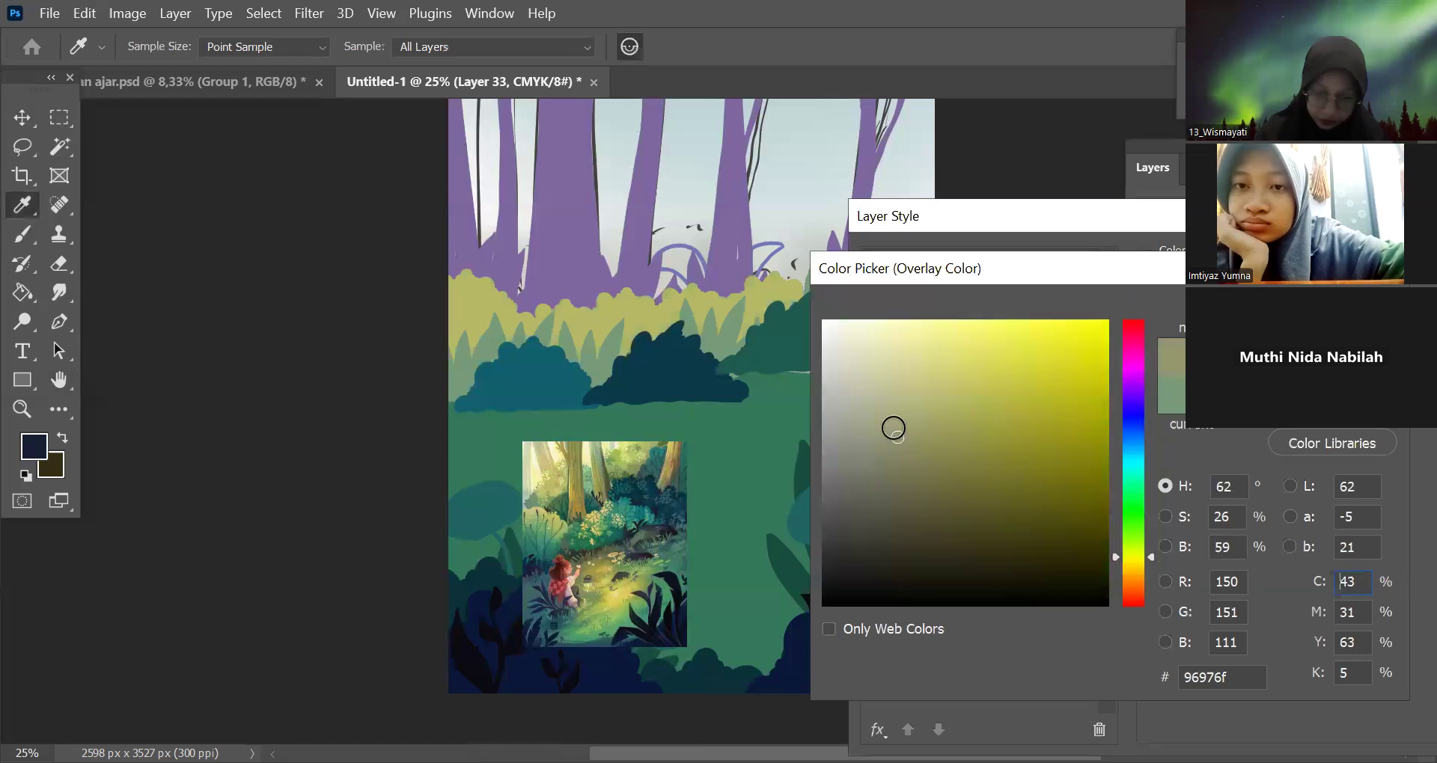
key("ctrl+z")
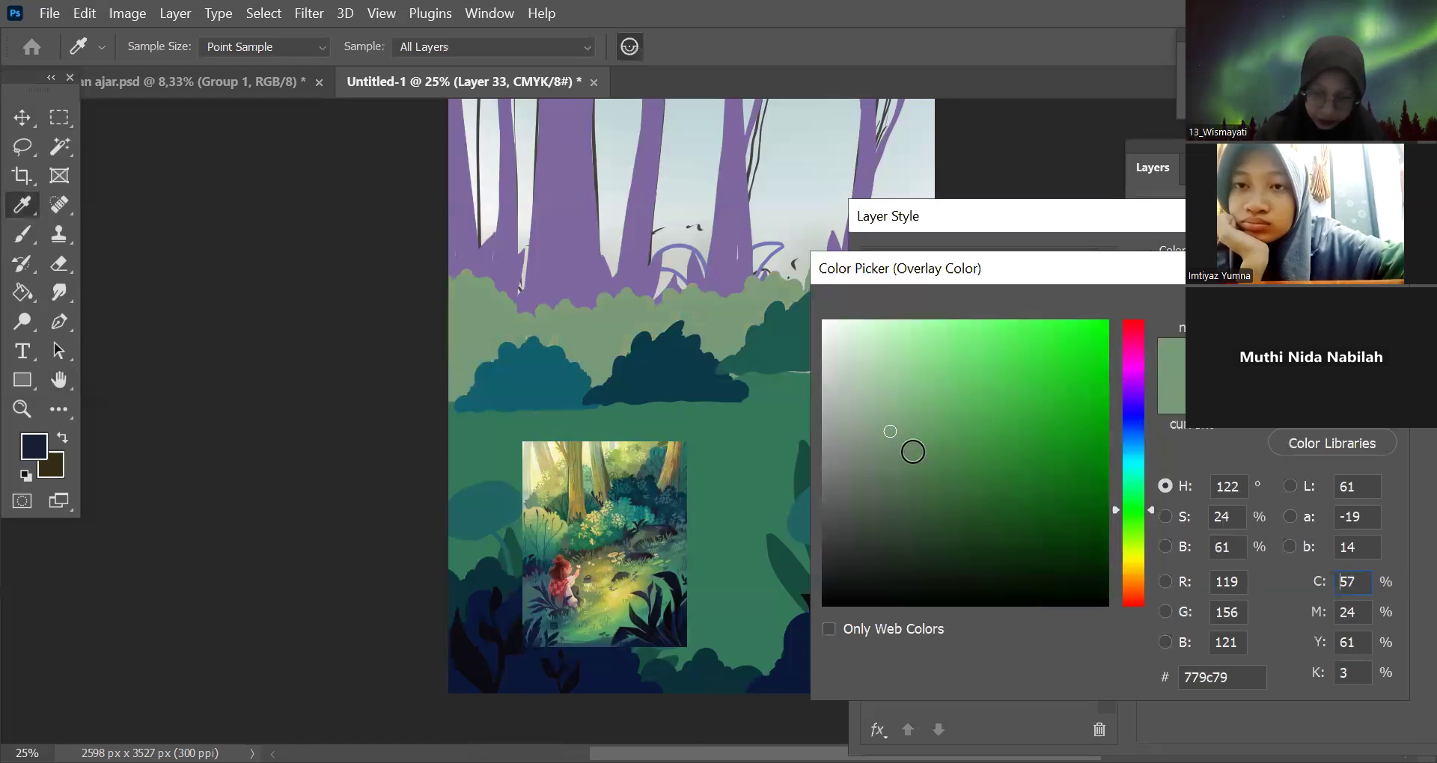
left_click(912, 455)
left_click_drag(1136, 523, 1134, 528)
mouse_move(892, 441)
left_mouse_down()
mouse_move(885, 428)
mouse_move(856, 437)
left_mouse_up()
left_click(873, 449)
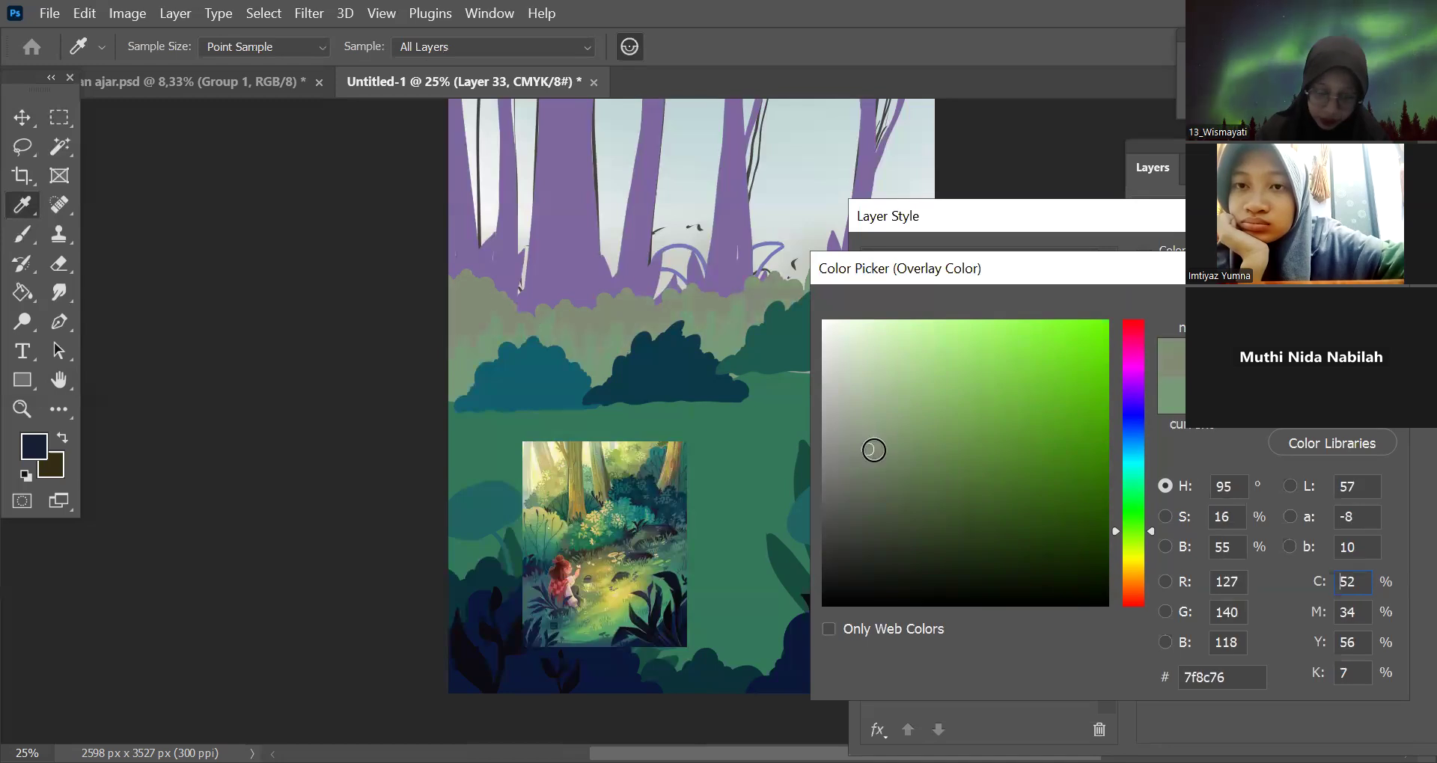
Refine the overlay color of the Layer 33 bushes to a darker muted green with a hue of 106° (6b7e65).
left_click(732, 324)
left_click_drag(874, 471, 863, 452)
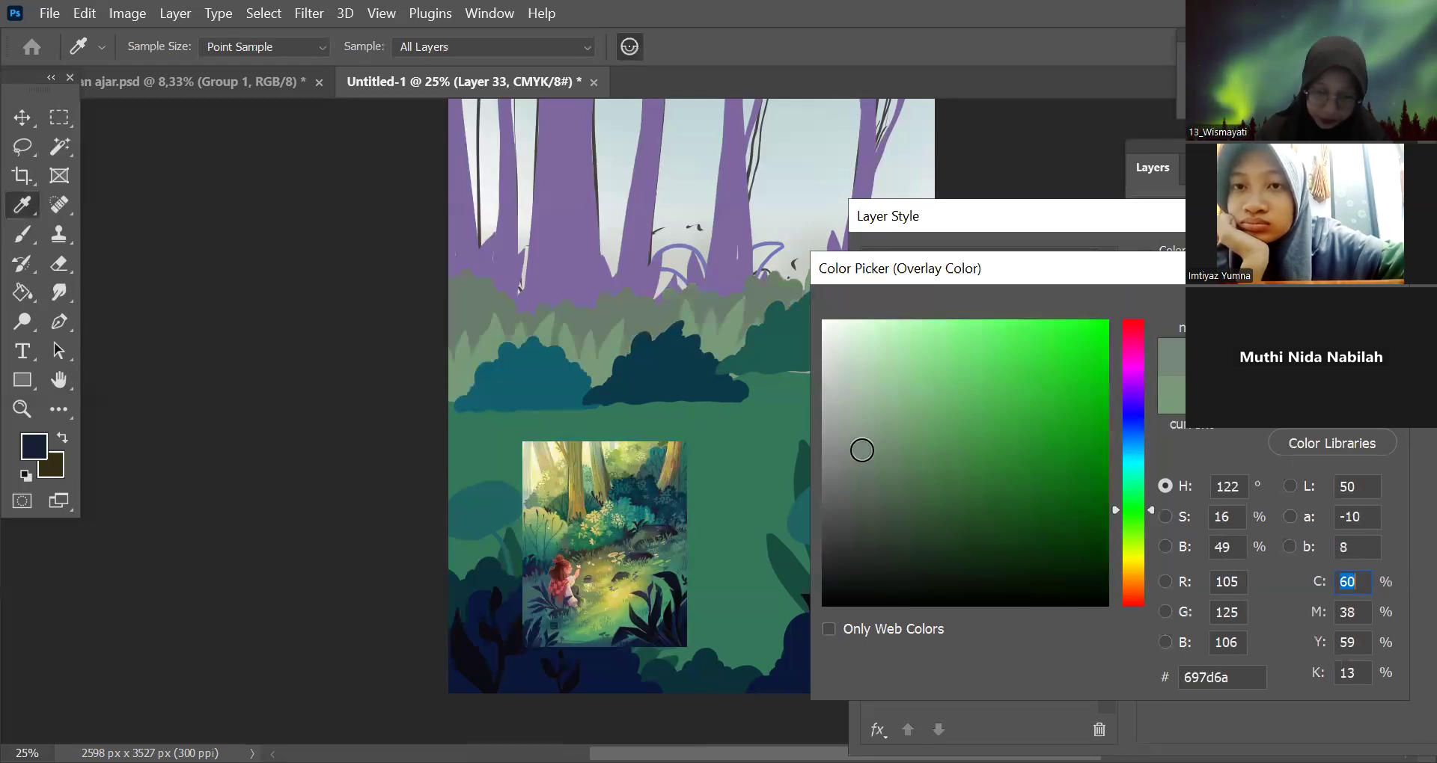
left_click_drag(1133, 514, 1139, 484)
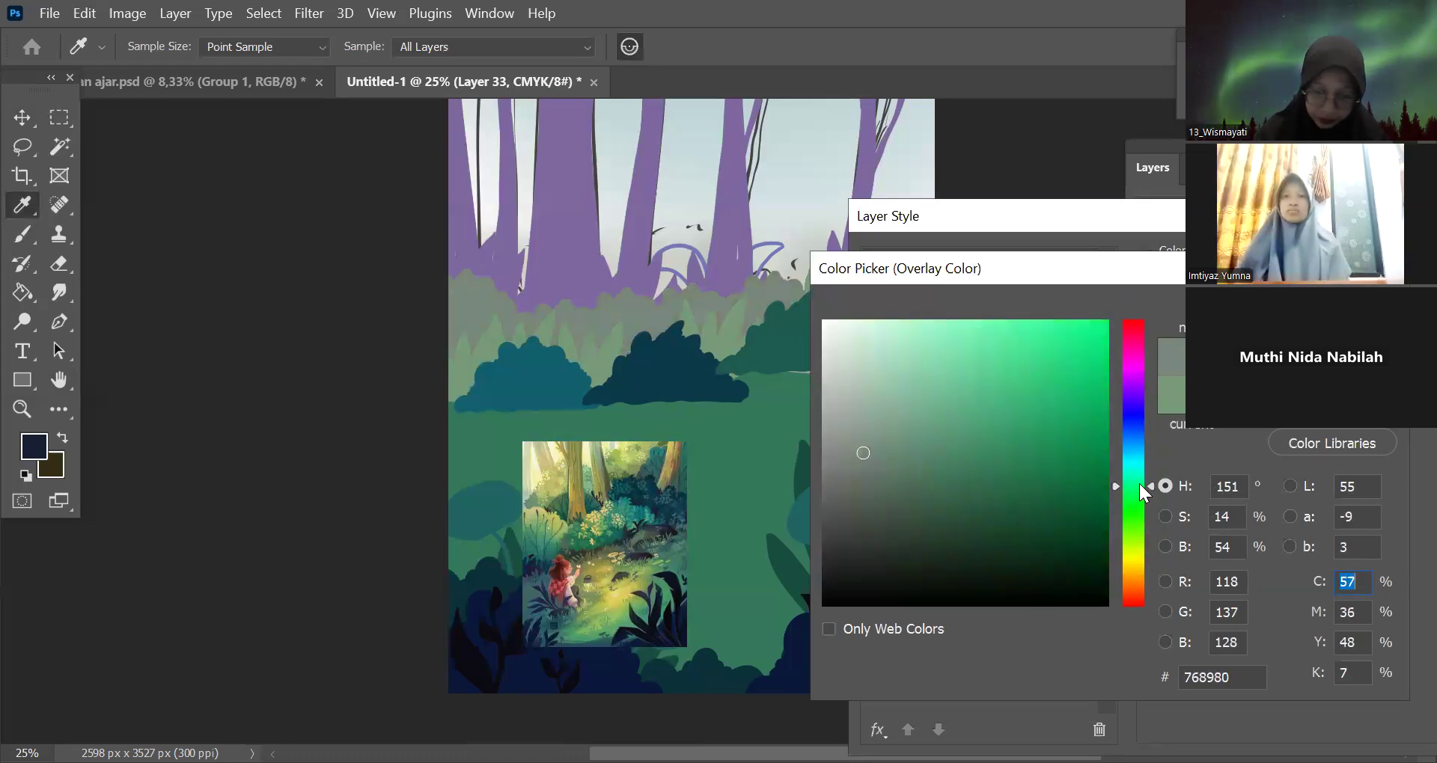
left_click(1130, 522)
left_click(864, 470)
left_click(873, 460)
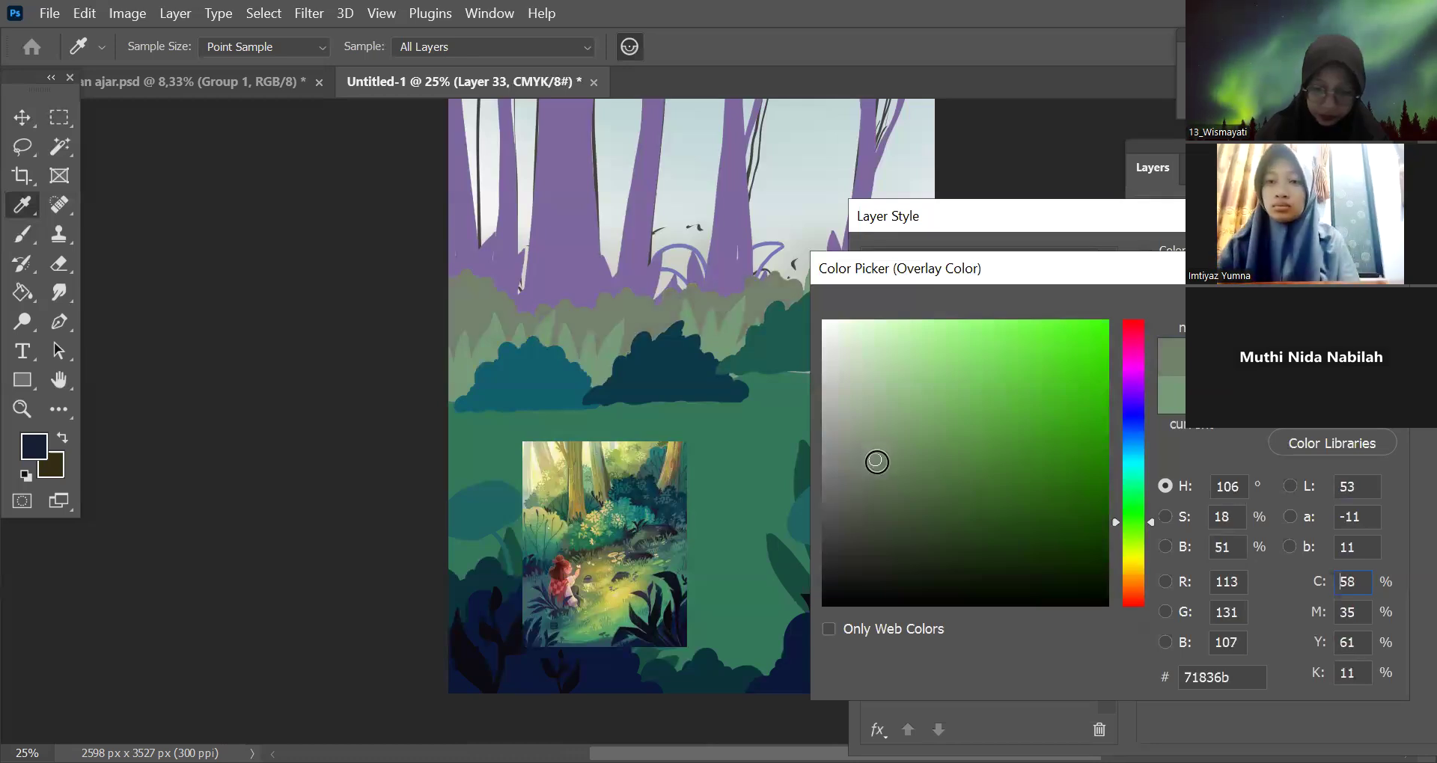
left_click(879, 465)
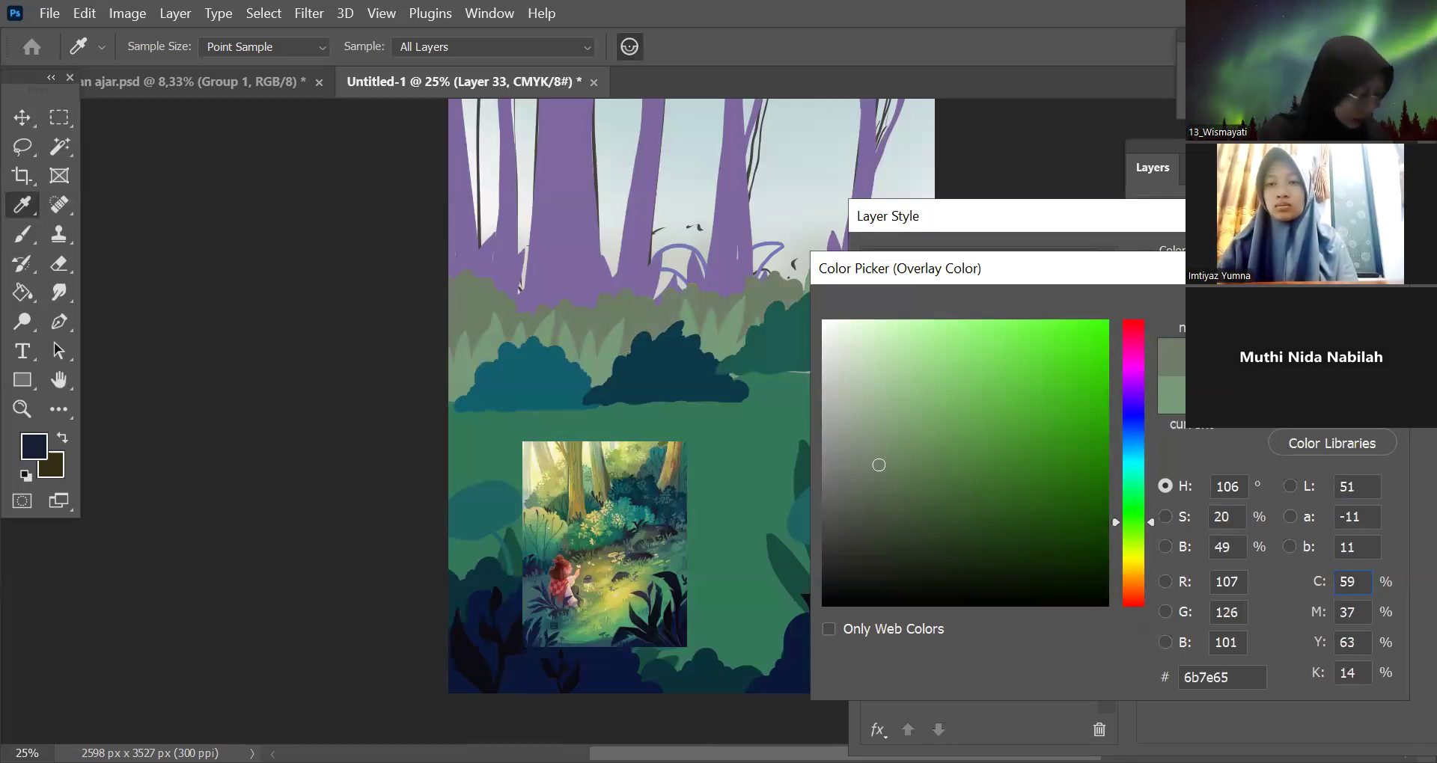
key("Return")
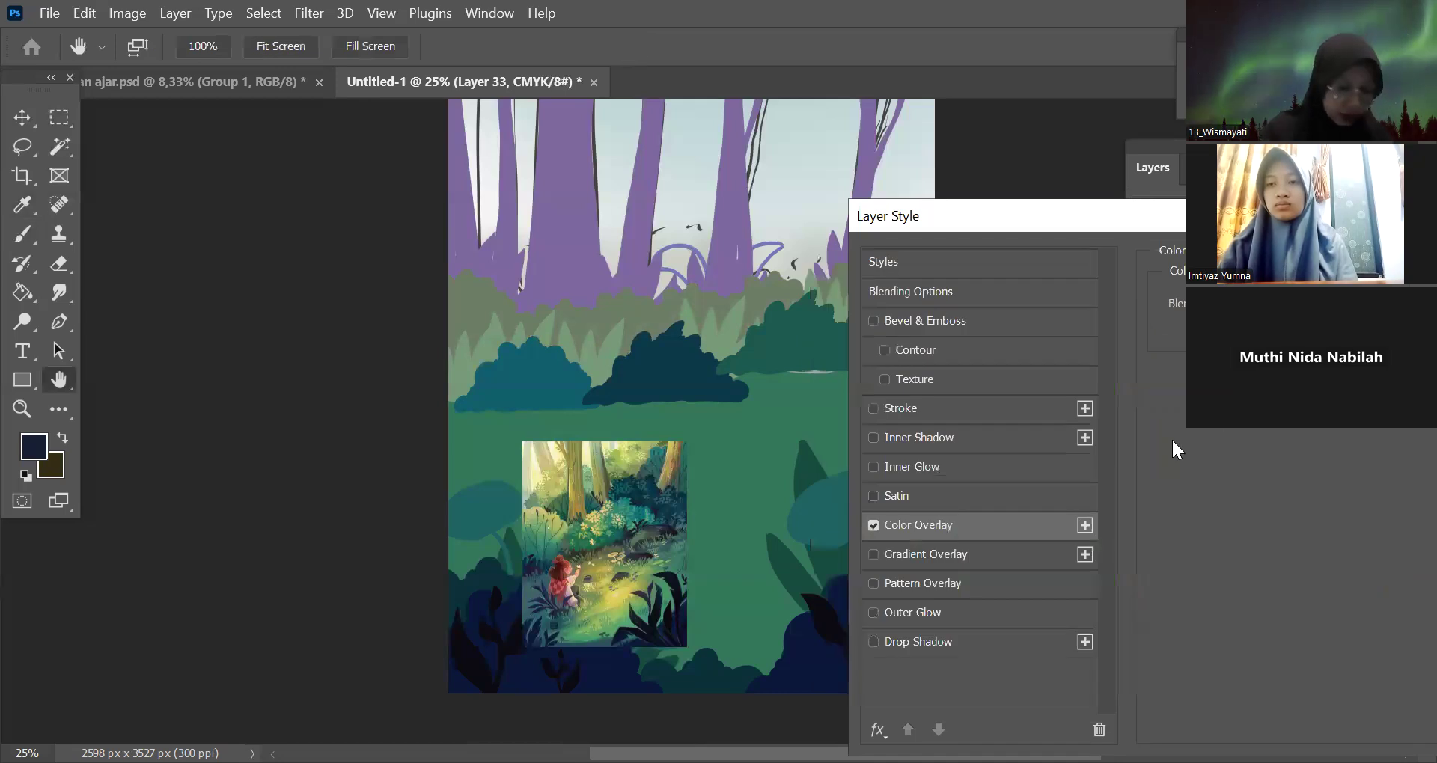
left_click(735, 206)
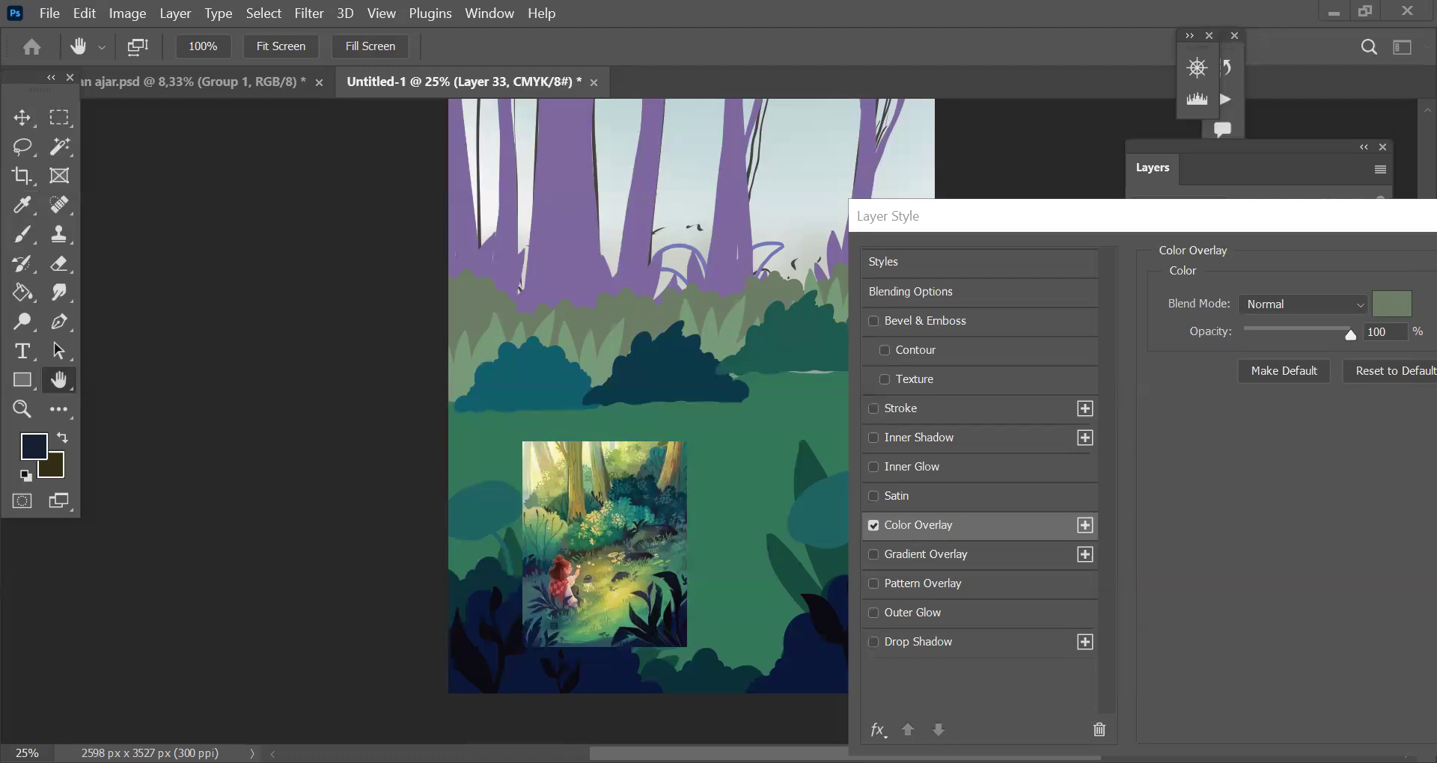
left_click(1346, 221)
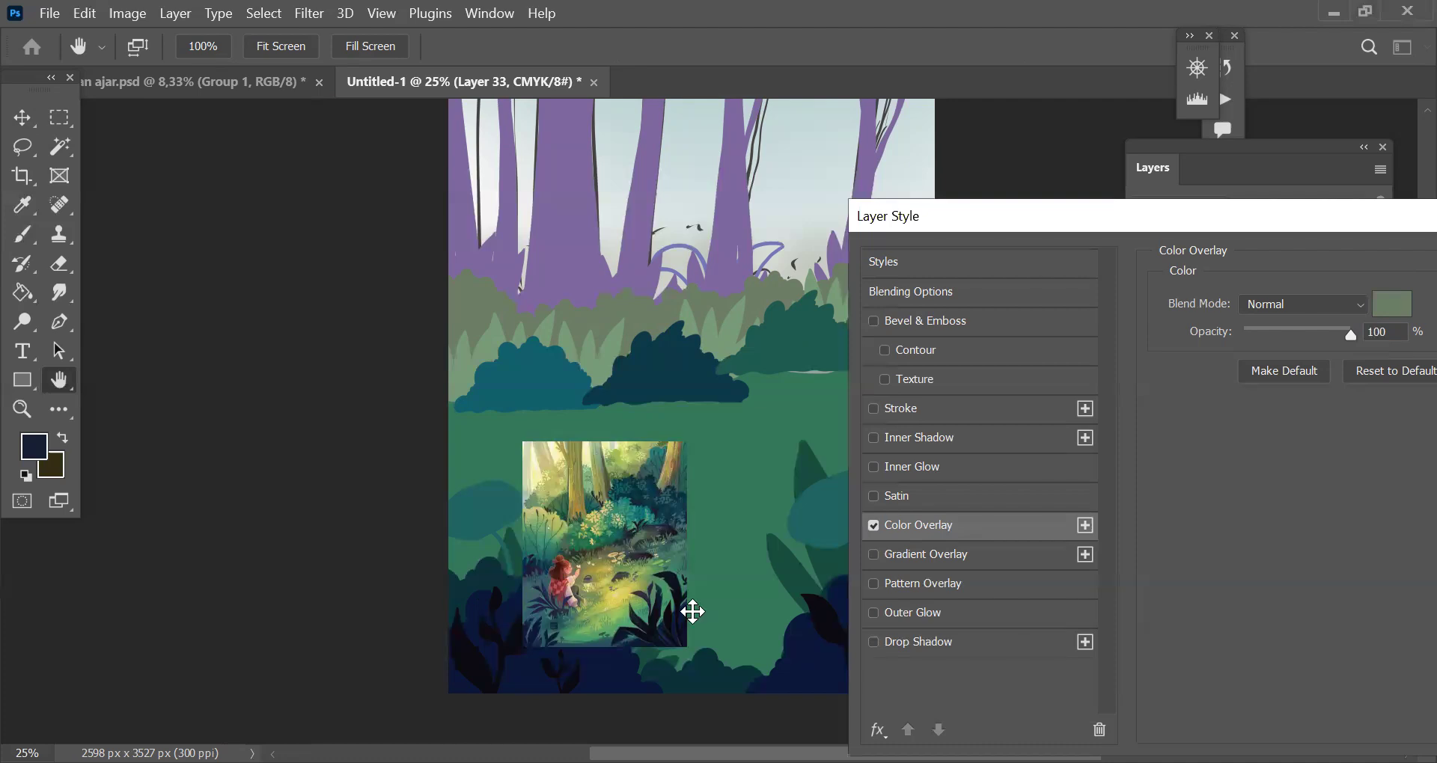
key("Return")
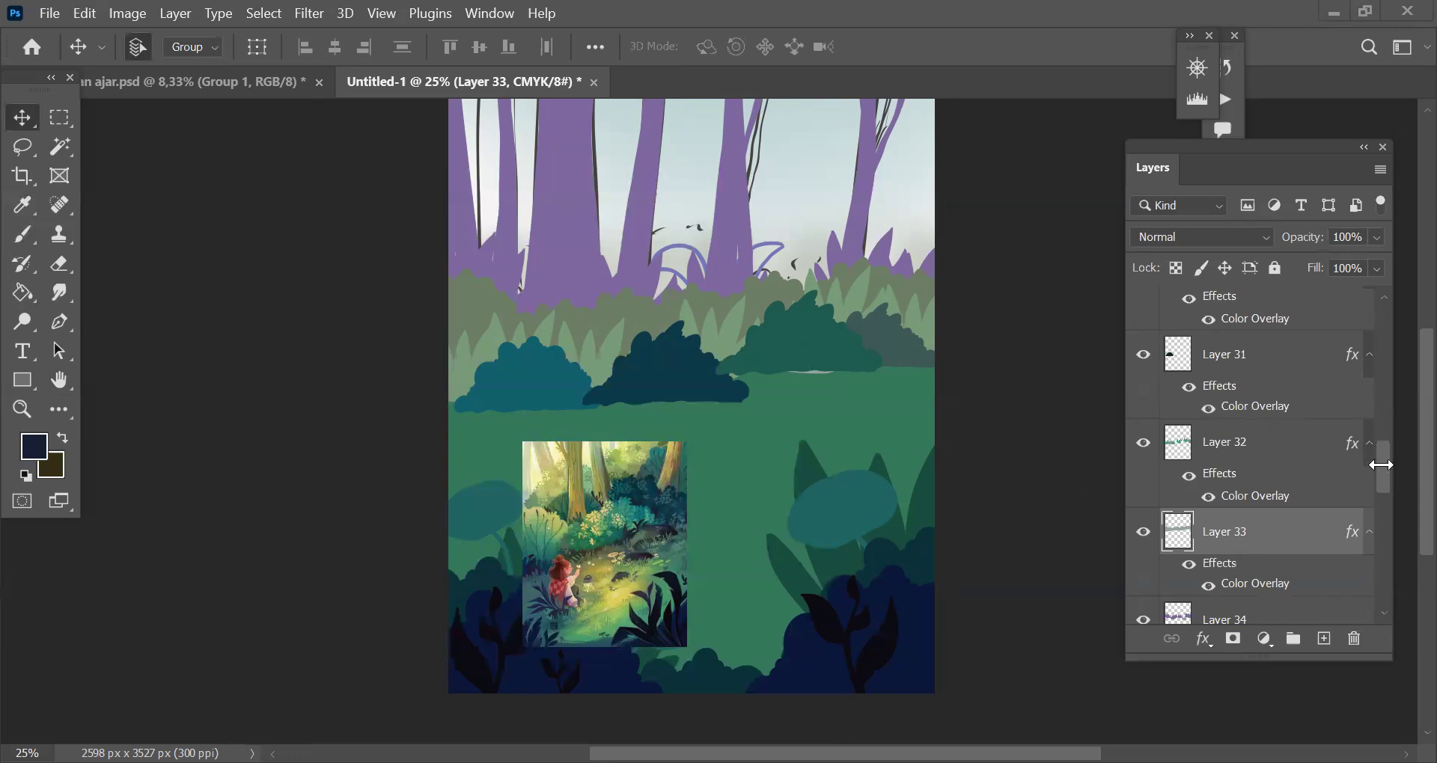
scroll(1158, 524, "down", 2)
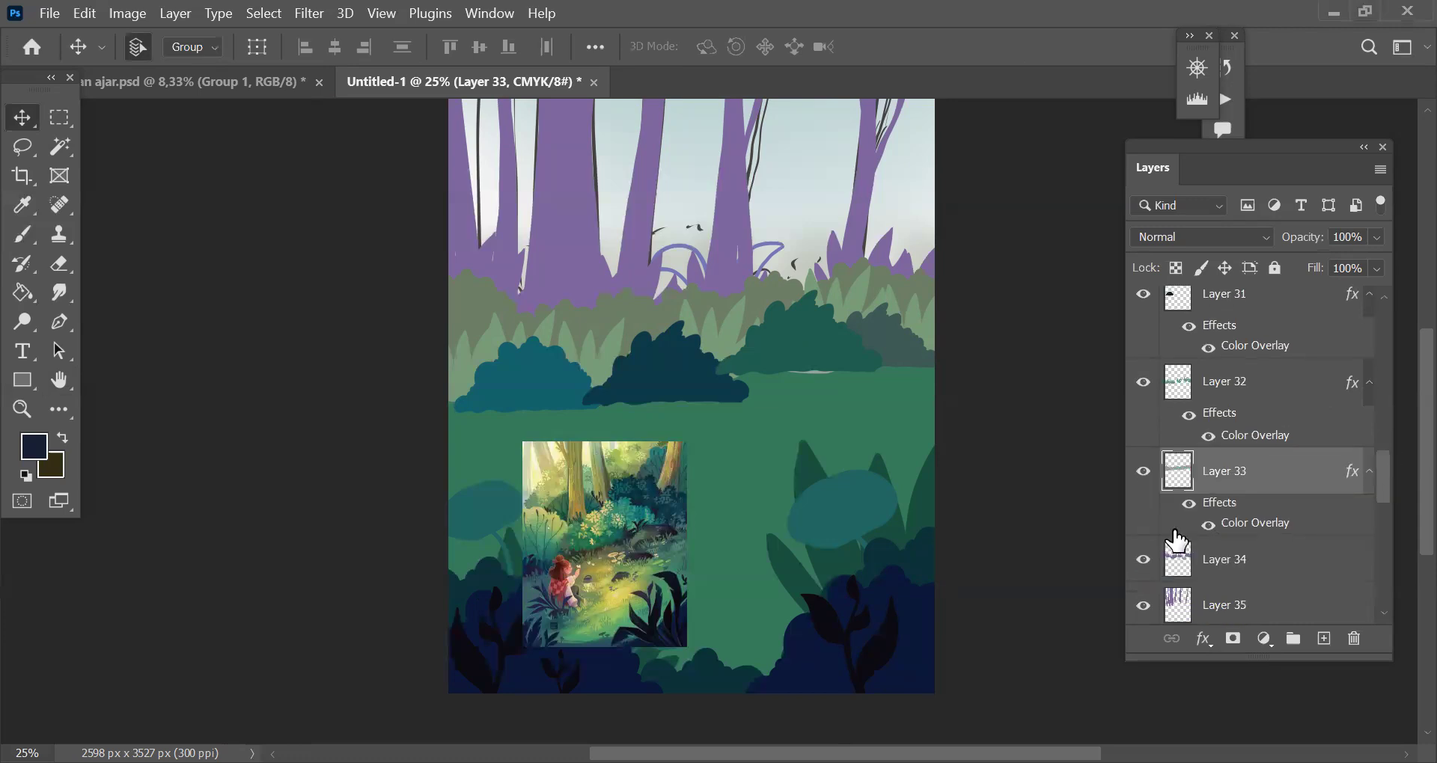